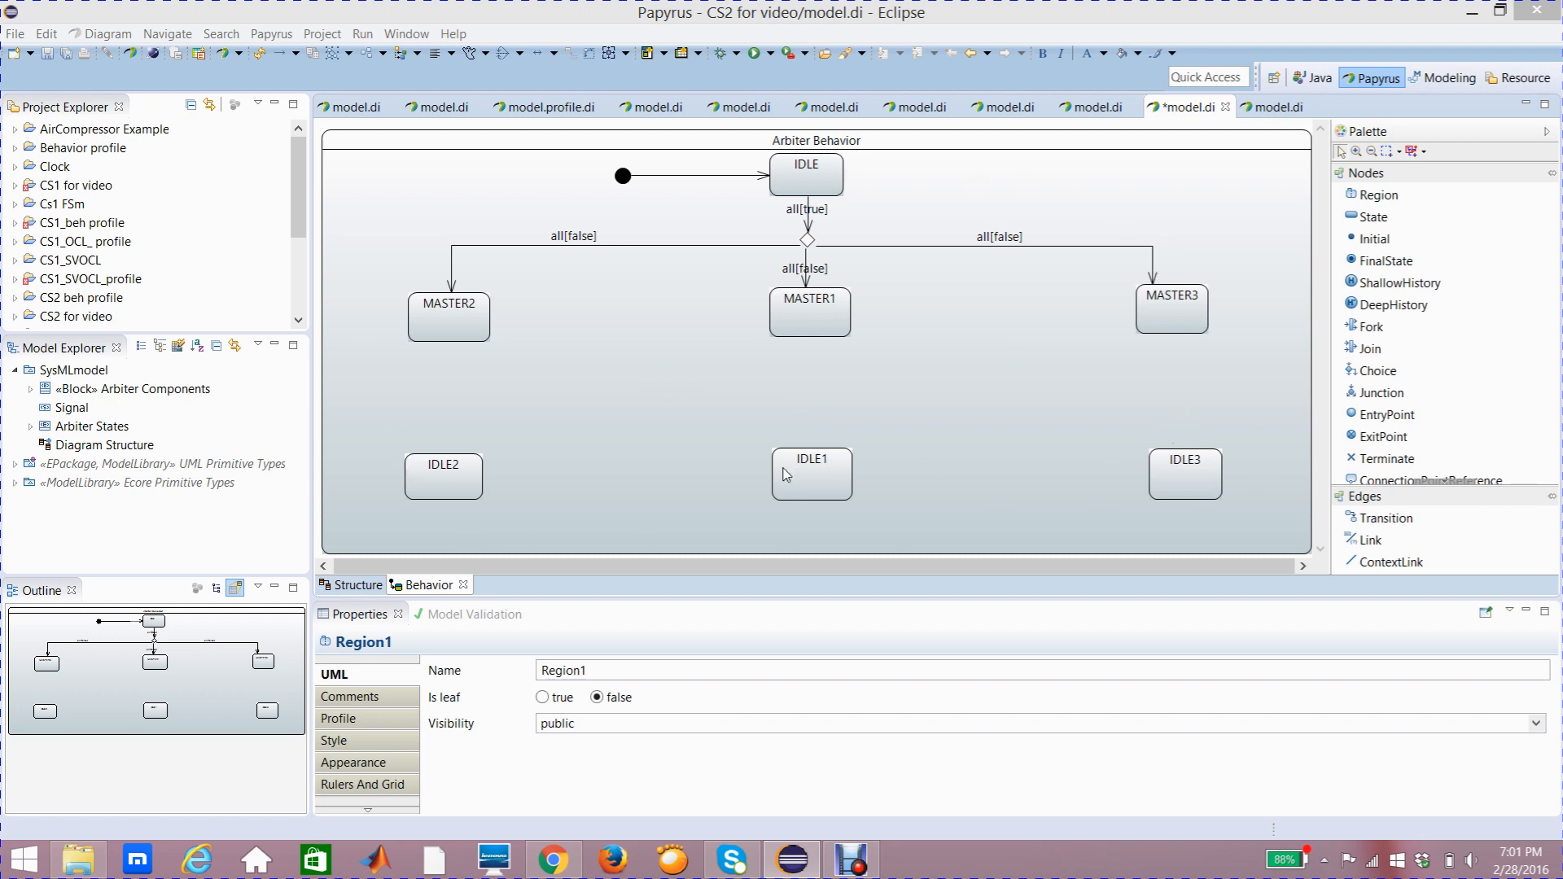
Step: Review the block's flow ports in the Structure diagram, then return to the Arbiter Behavior state machine
mouse_move(786, 476)
click(454, 335)
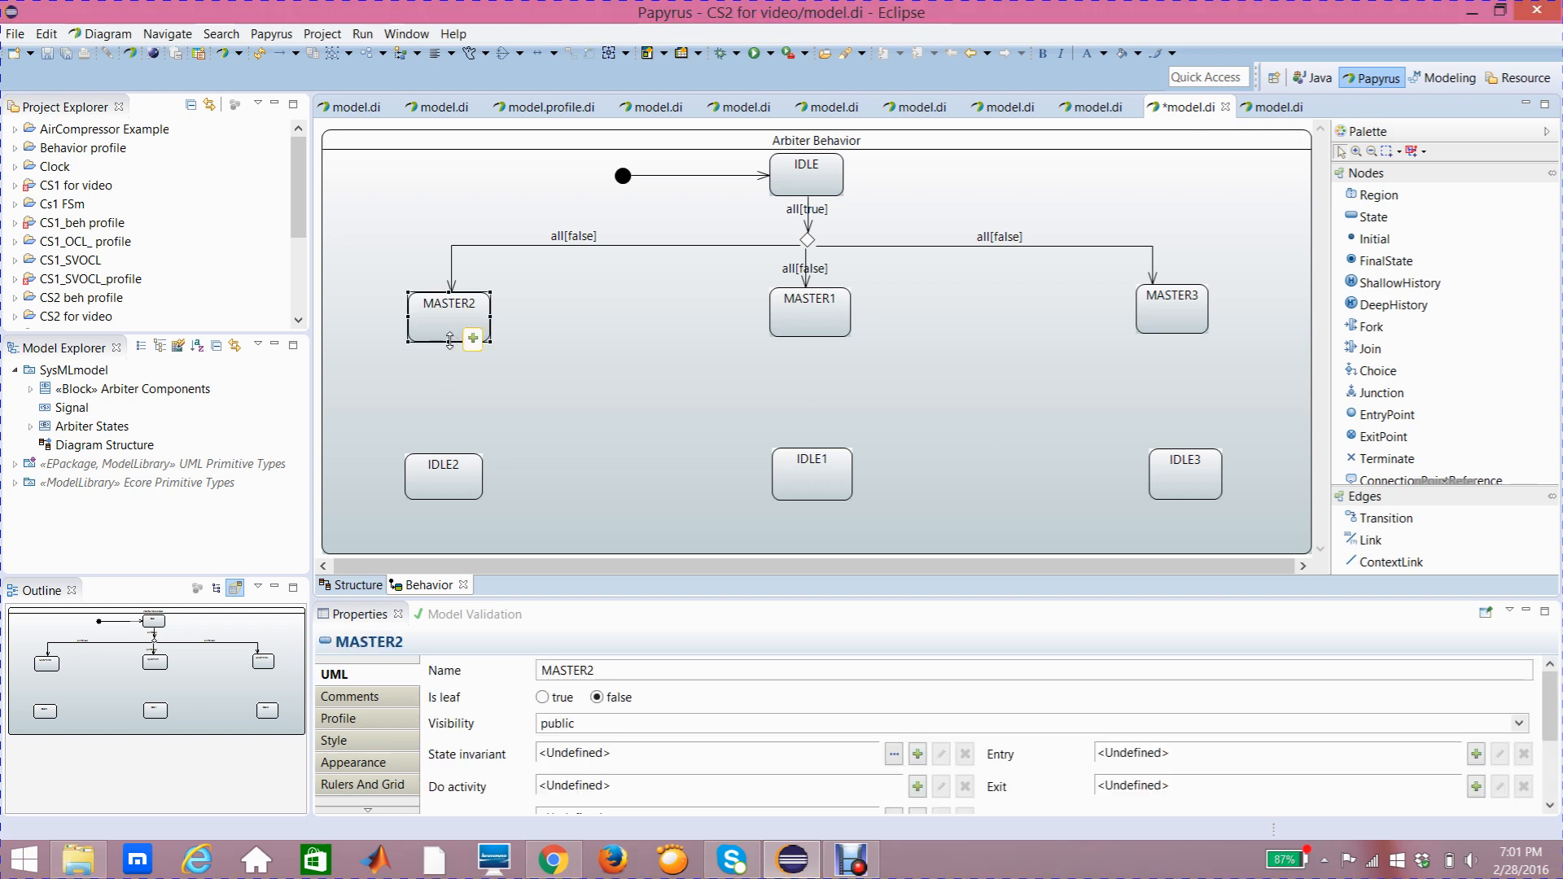
click(350, 586)
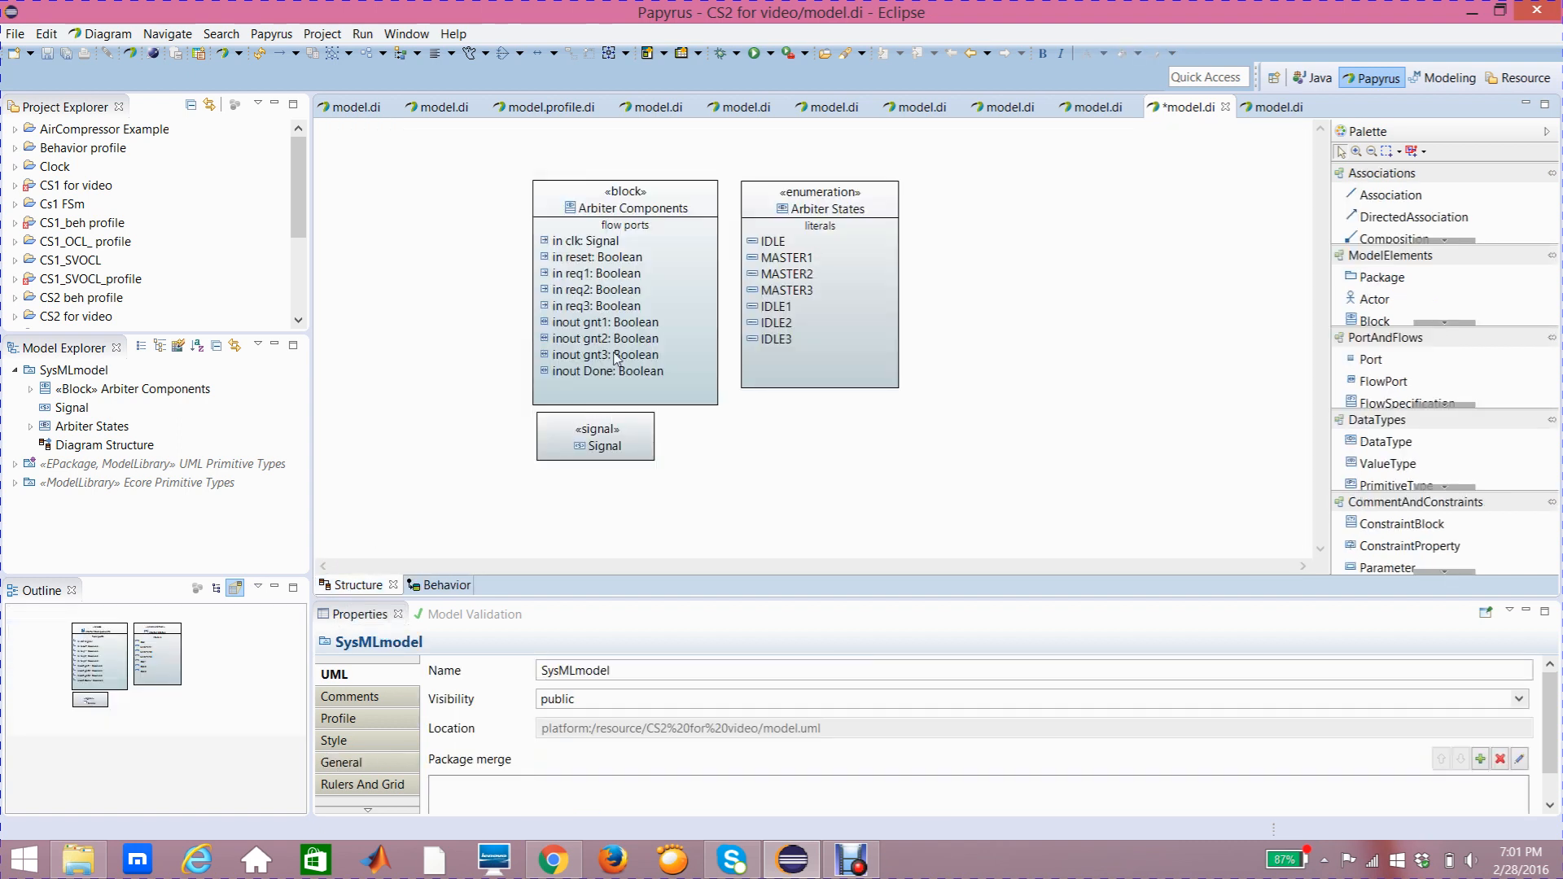
click(611, 377)
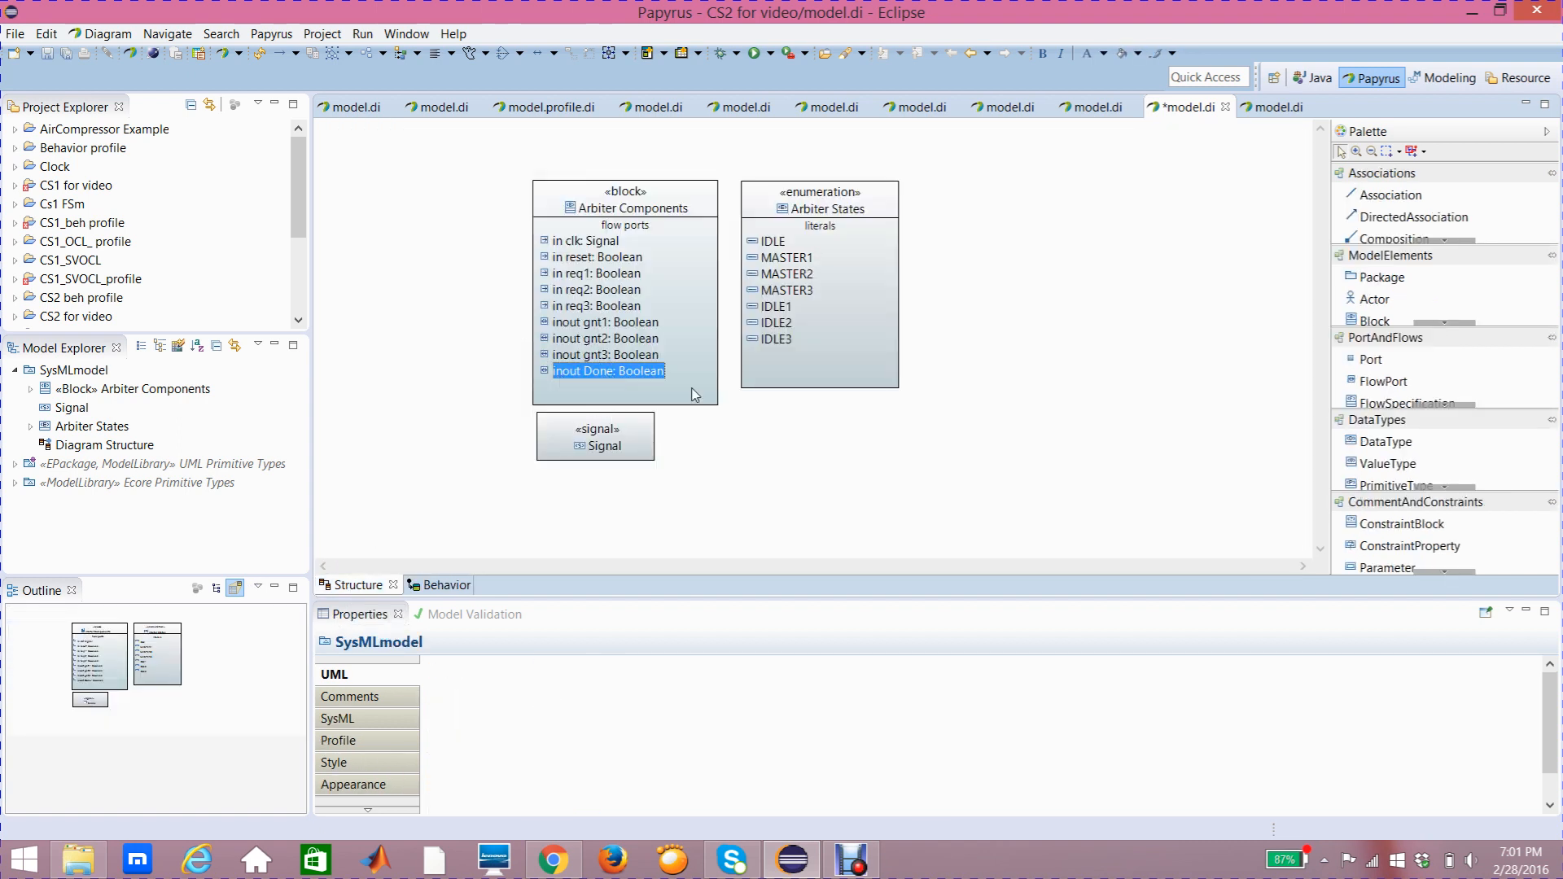
click(447, 585)
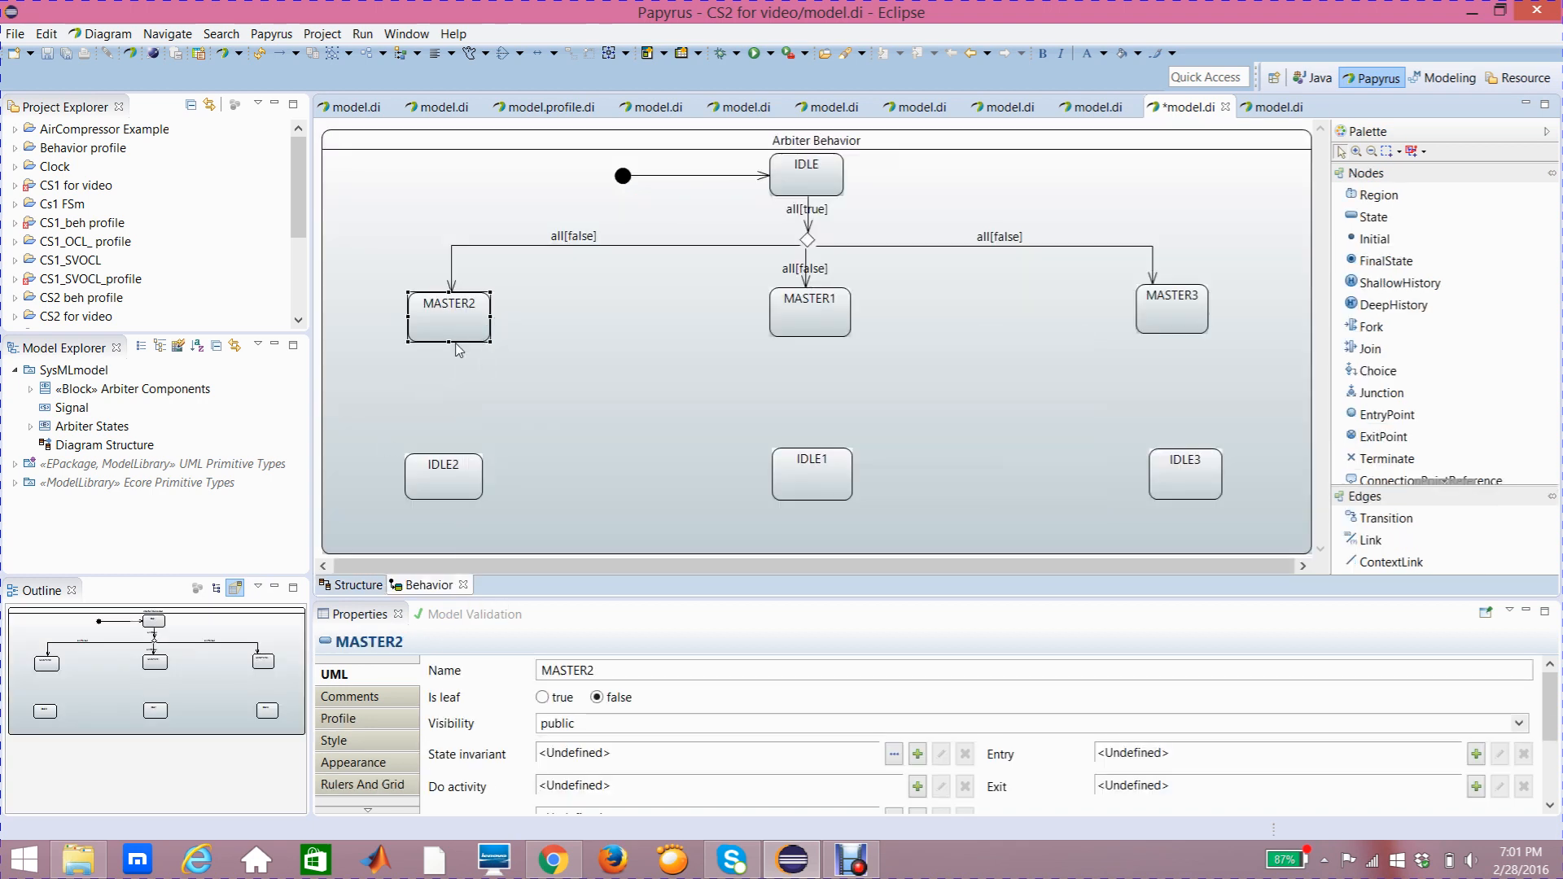
mouse_move(450, 344)
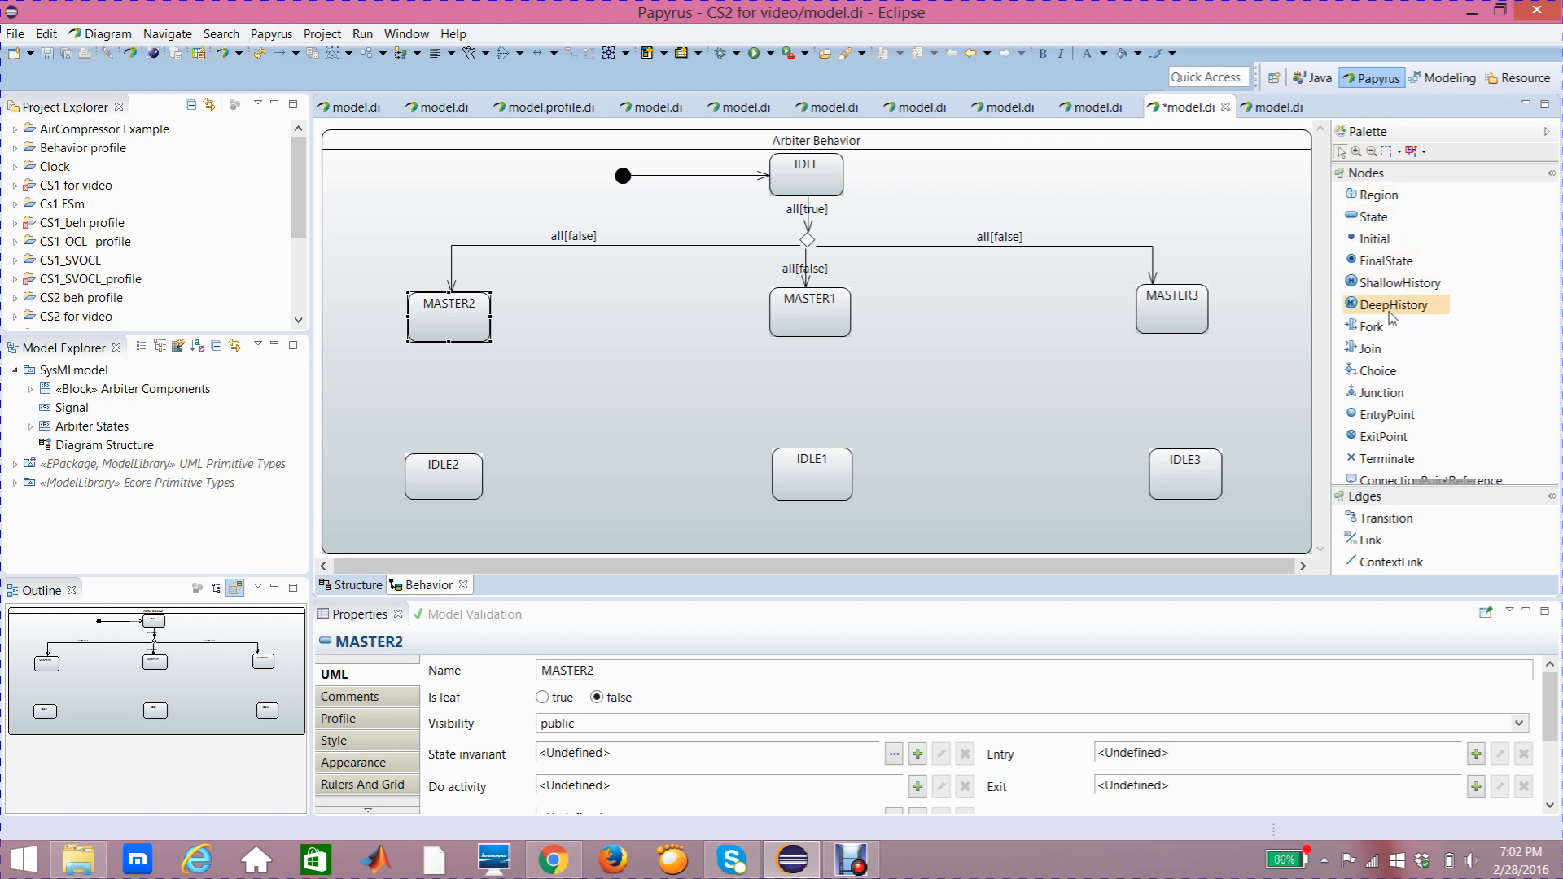
Step: Place a Choice pseudostate below MASTER2 and clear its name
click(1390, 373)
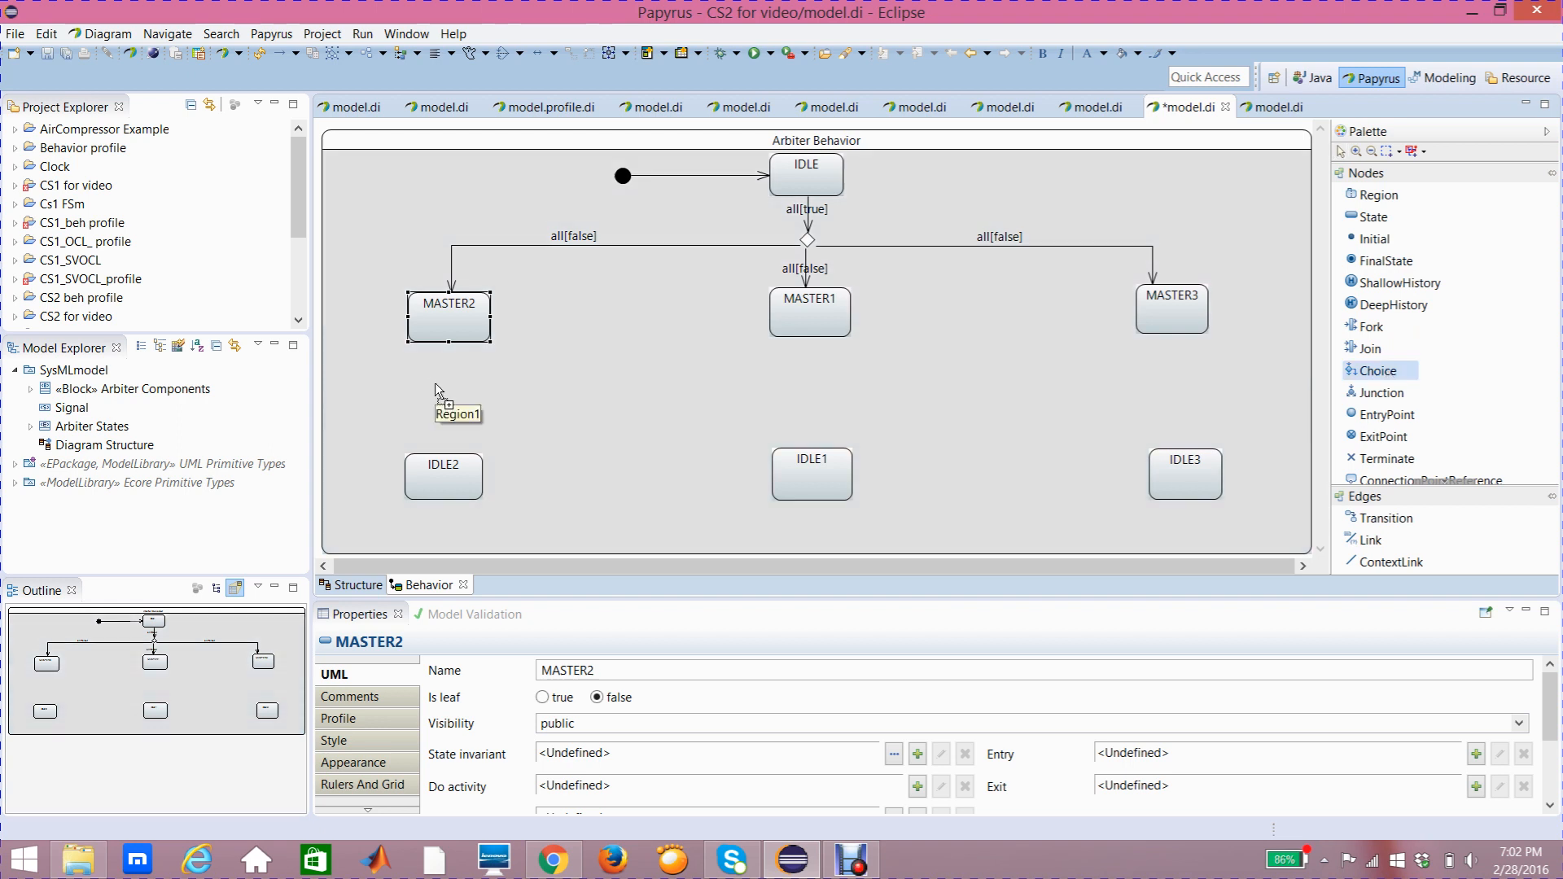
click(437, 387)
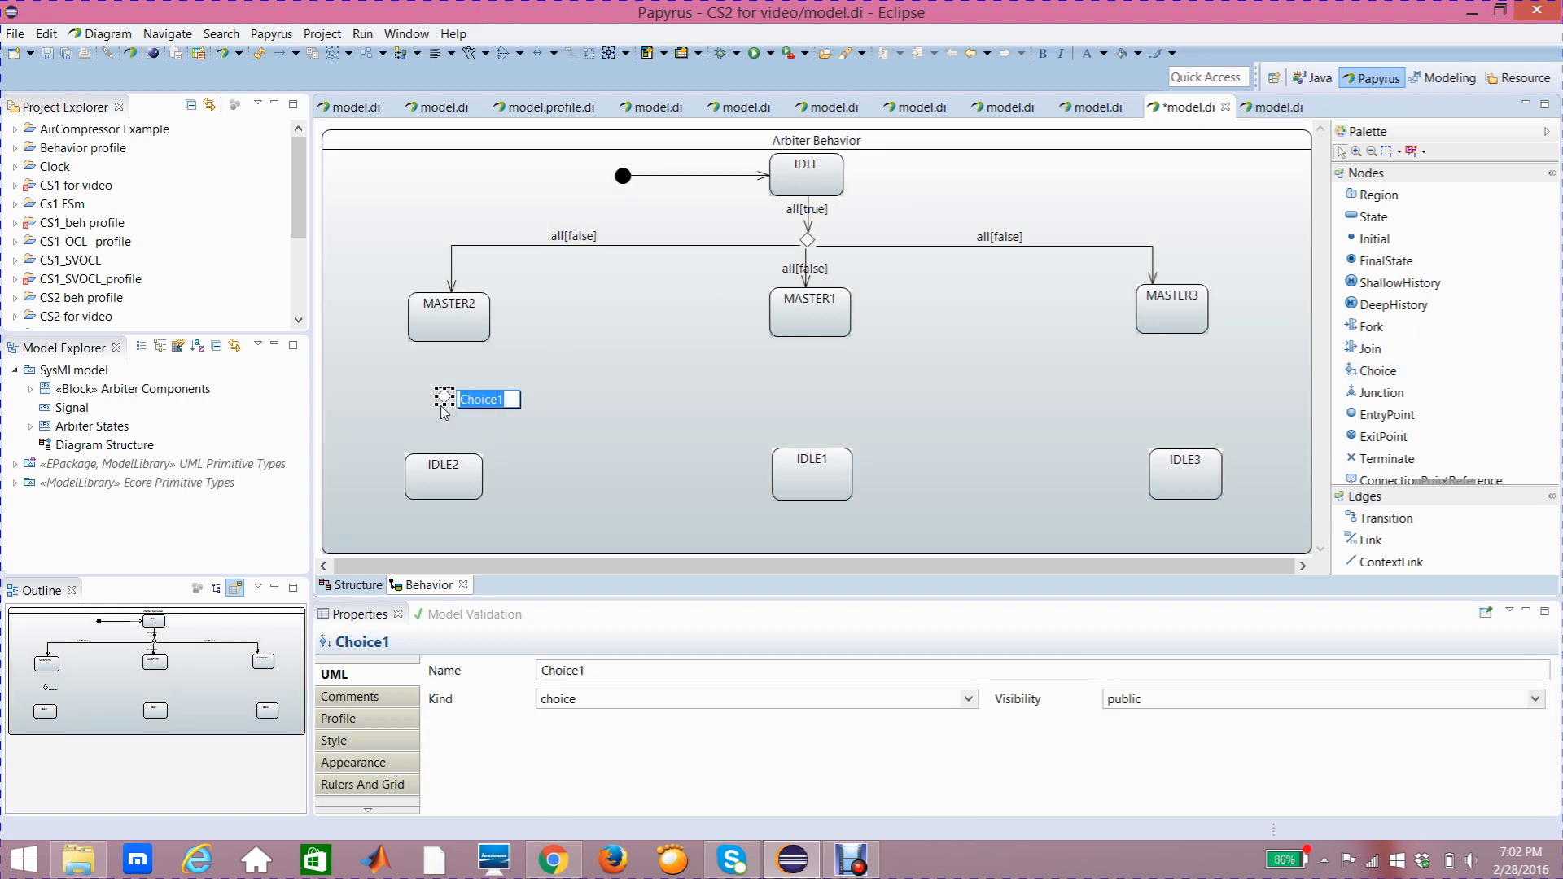
key(BackSpace)
key(Return)
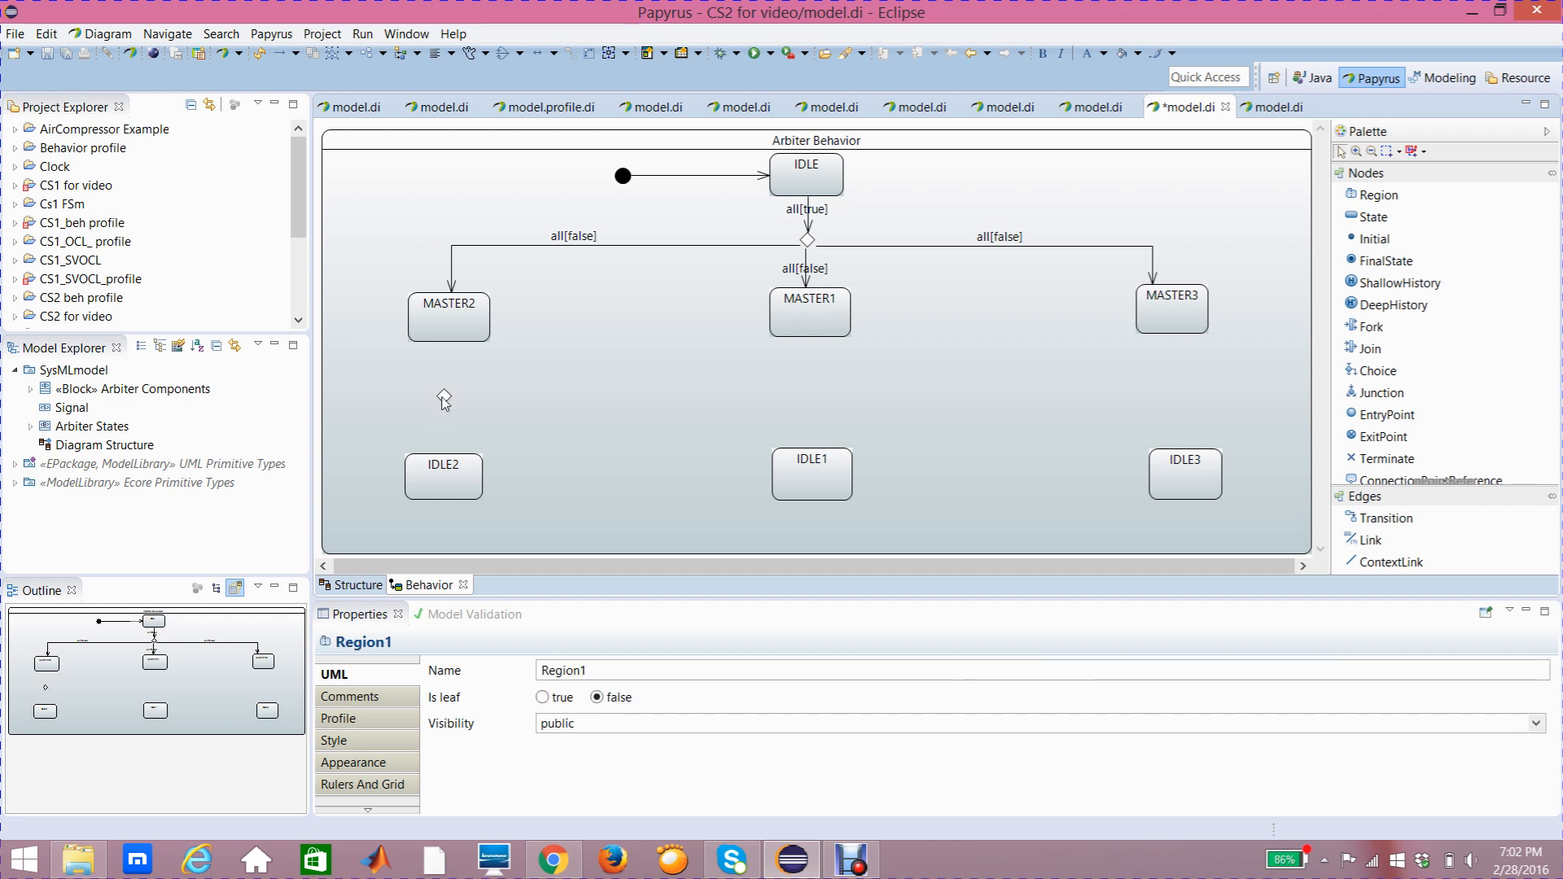
Step: Draw a transition from MASTER2 down to the new choice pseudostate
click(481, 395)
click(483, 382)
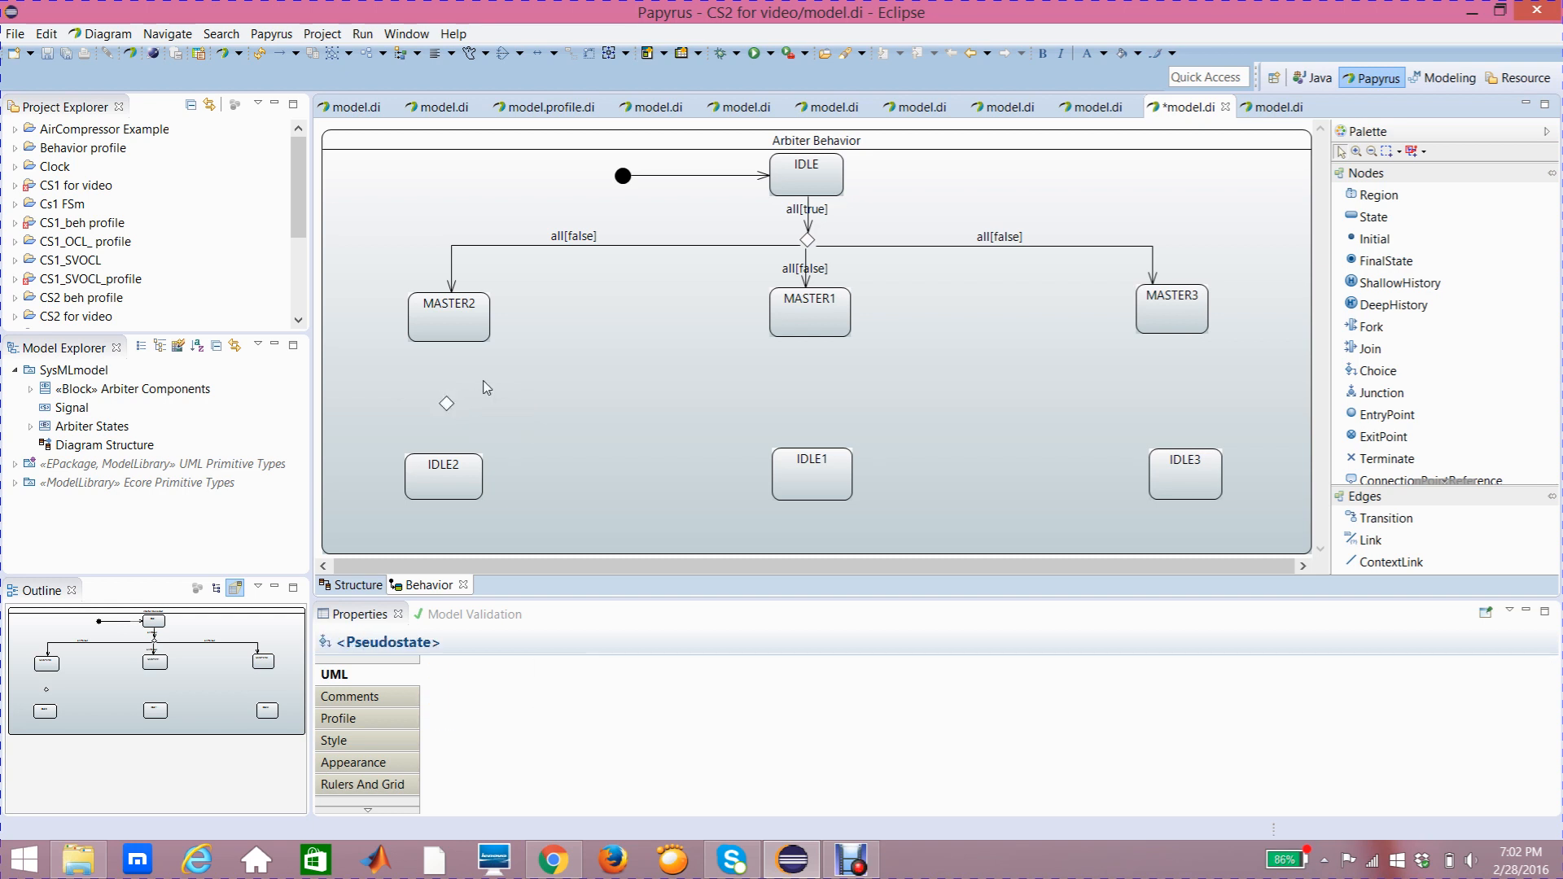
mouse_move(690, 368)
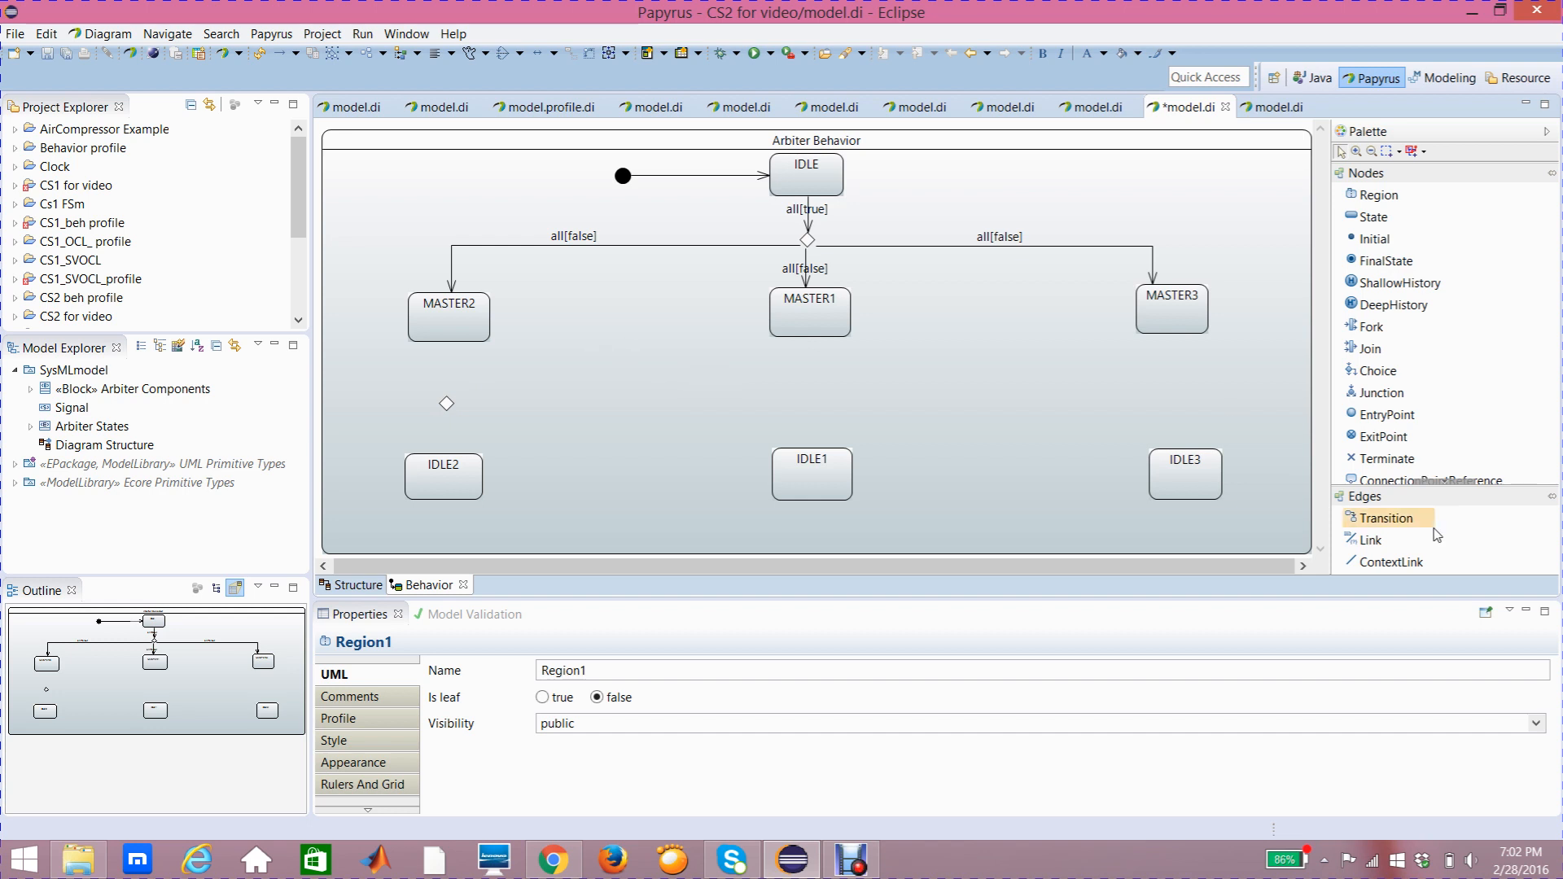
click(446, 402)
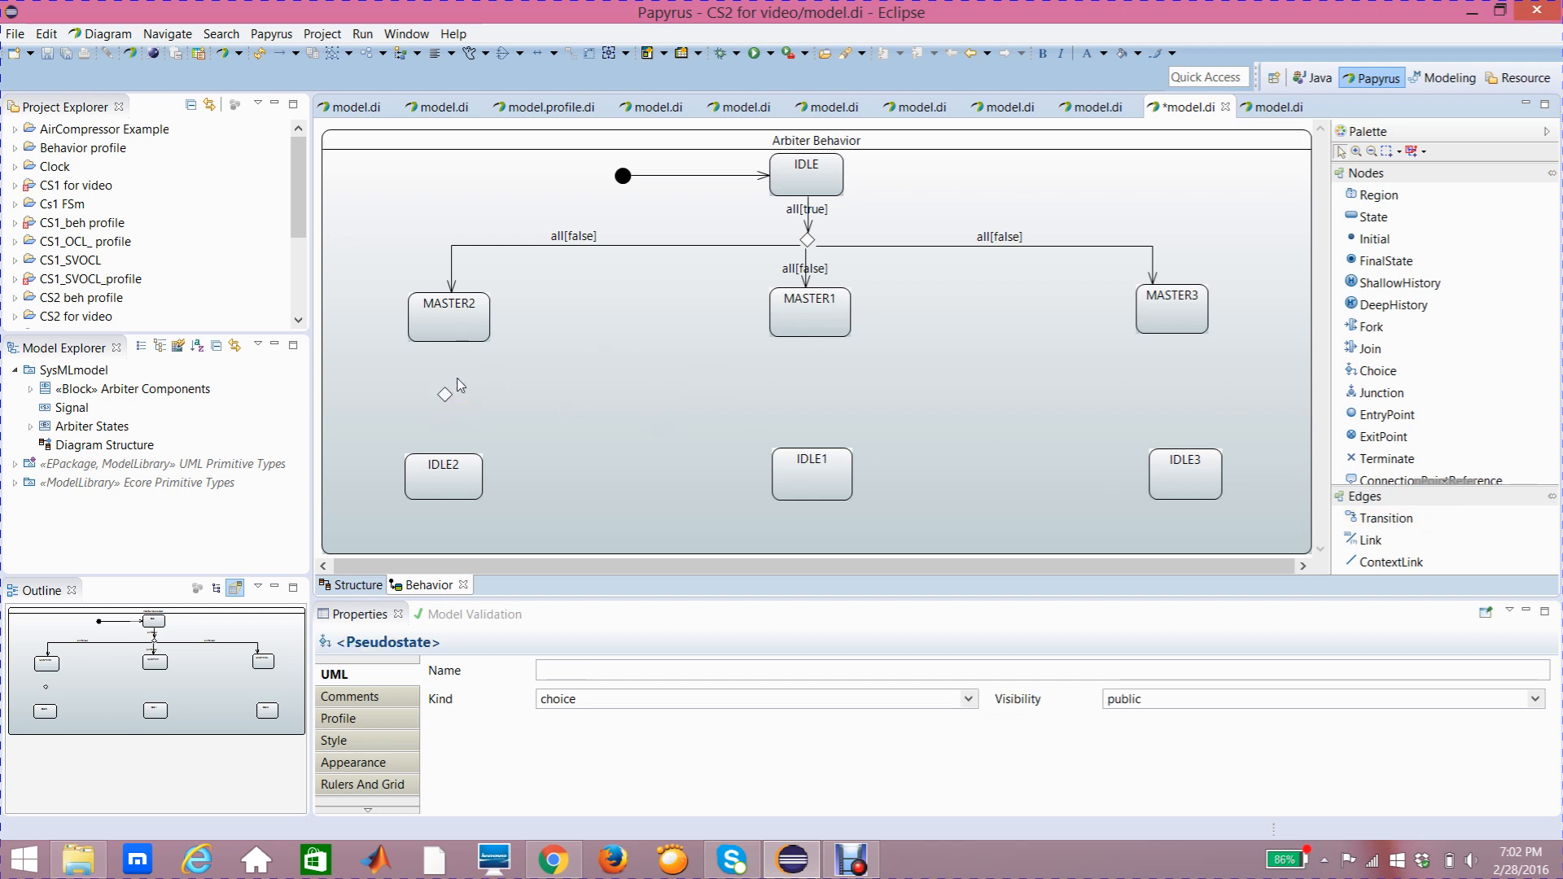
click(456, 379)
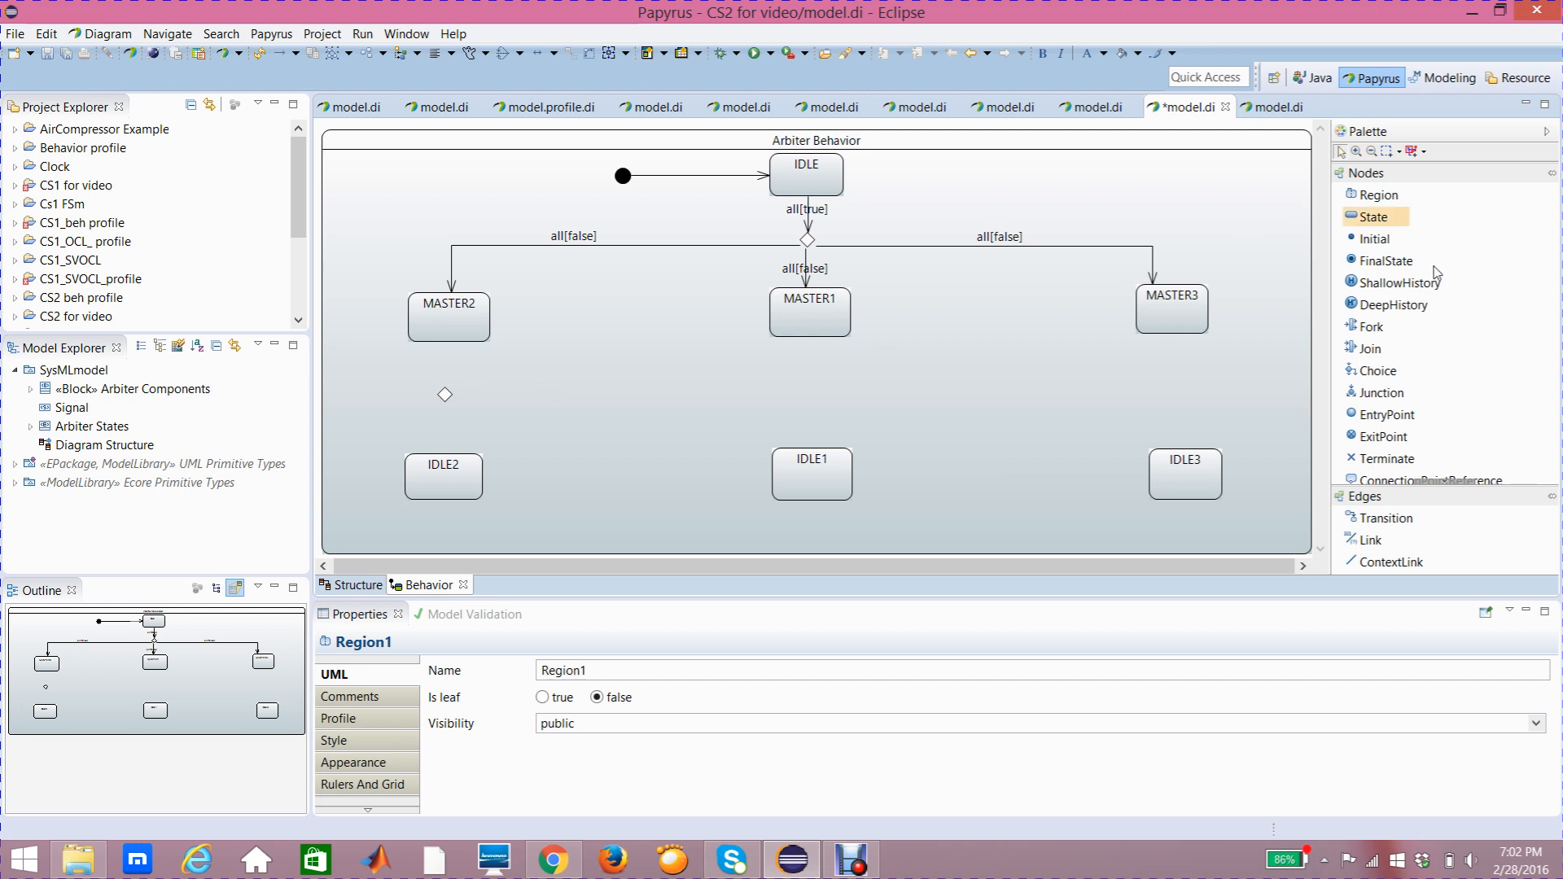
click(1387, 519)
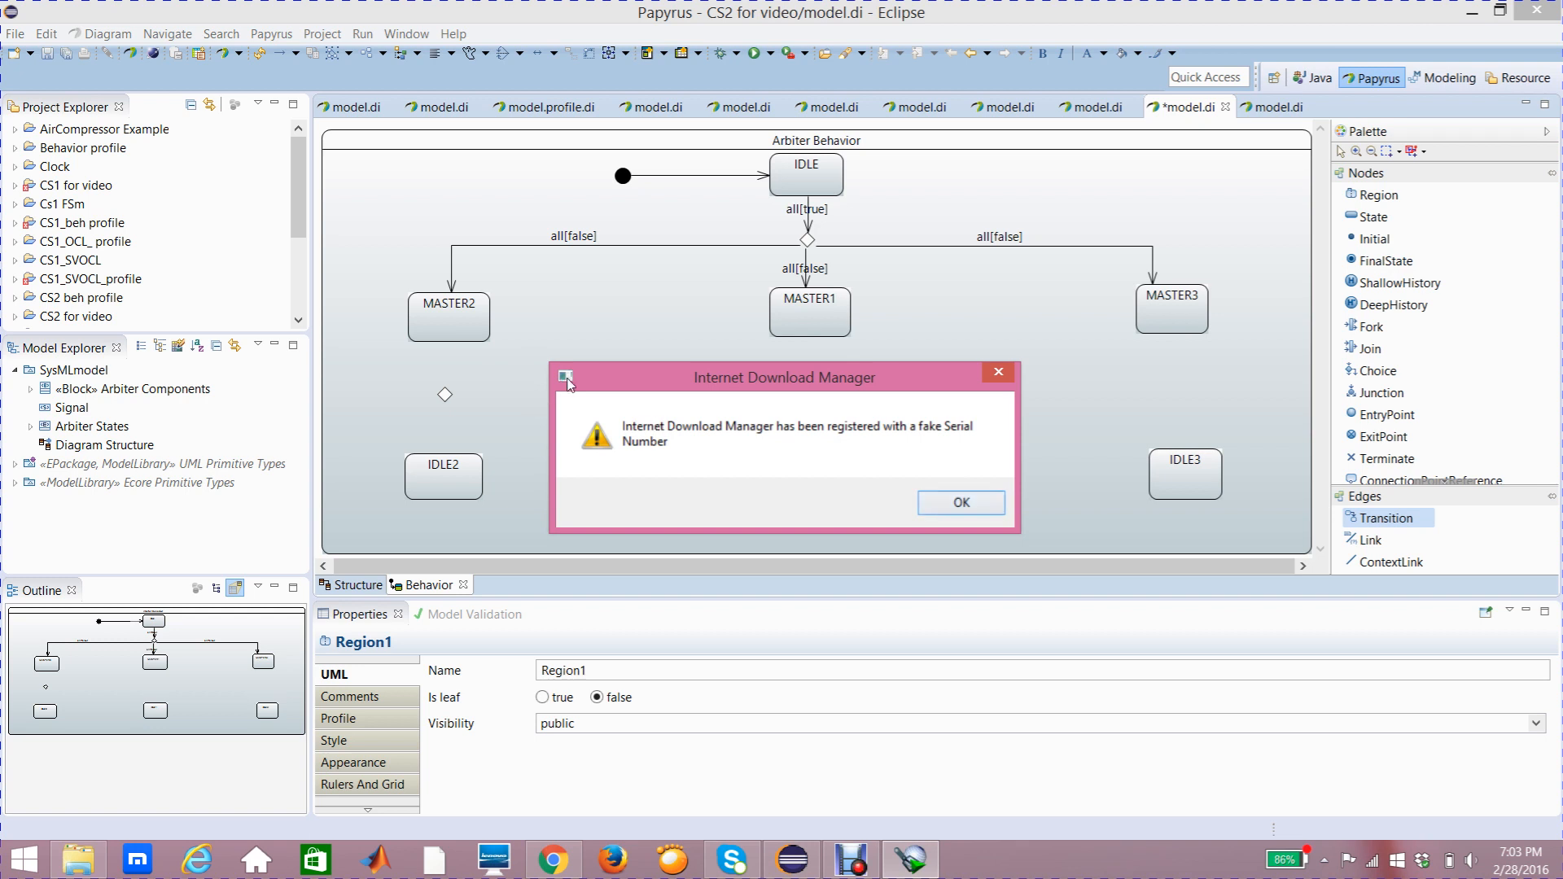
drag(572, 381, 640, 453)
click(1030, 574)
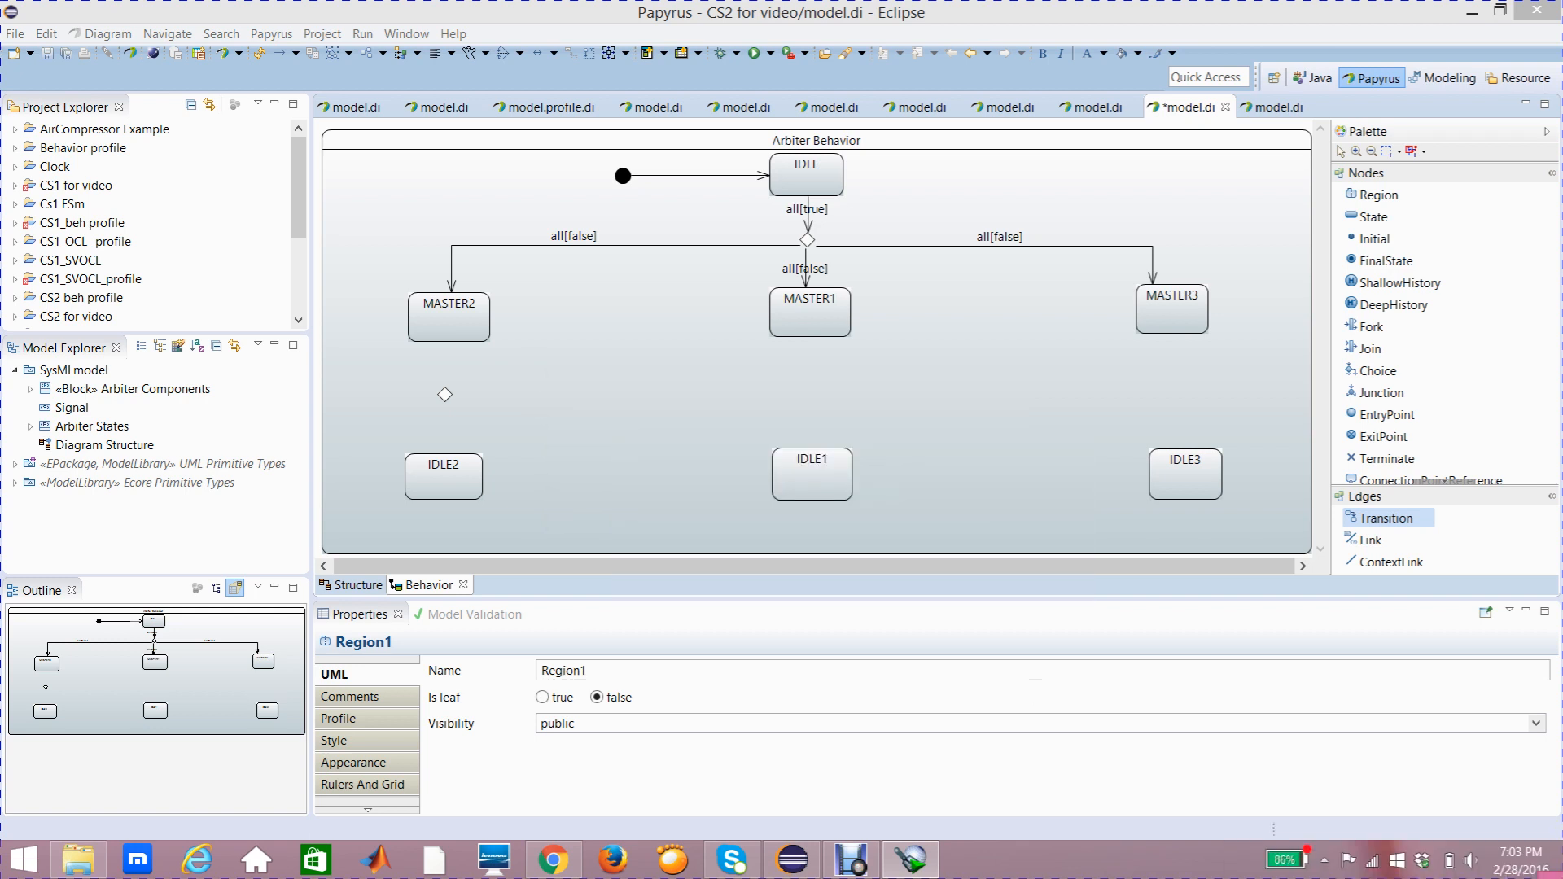
click(447, 333)
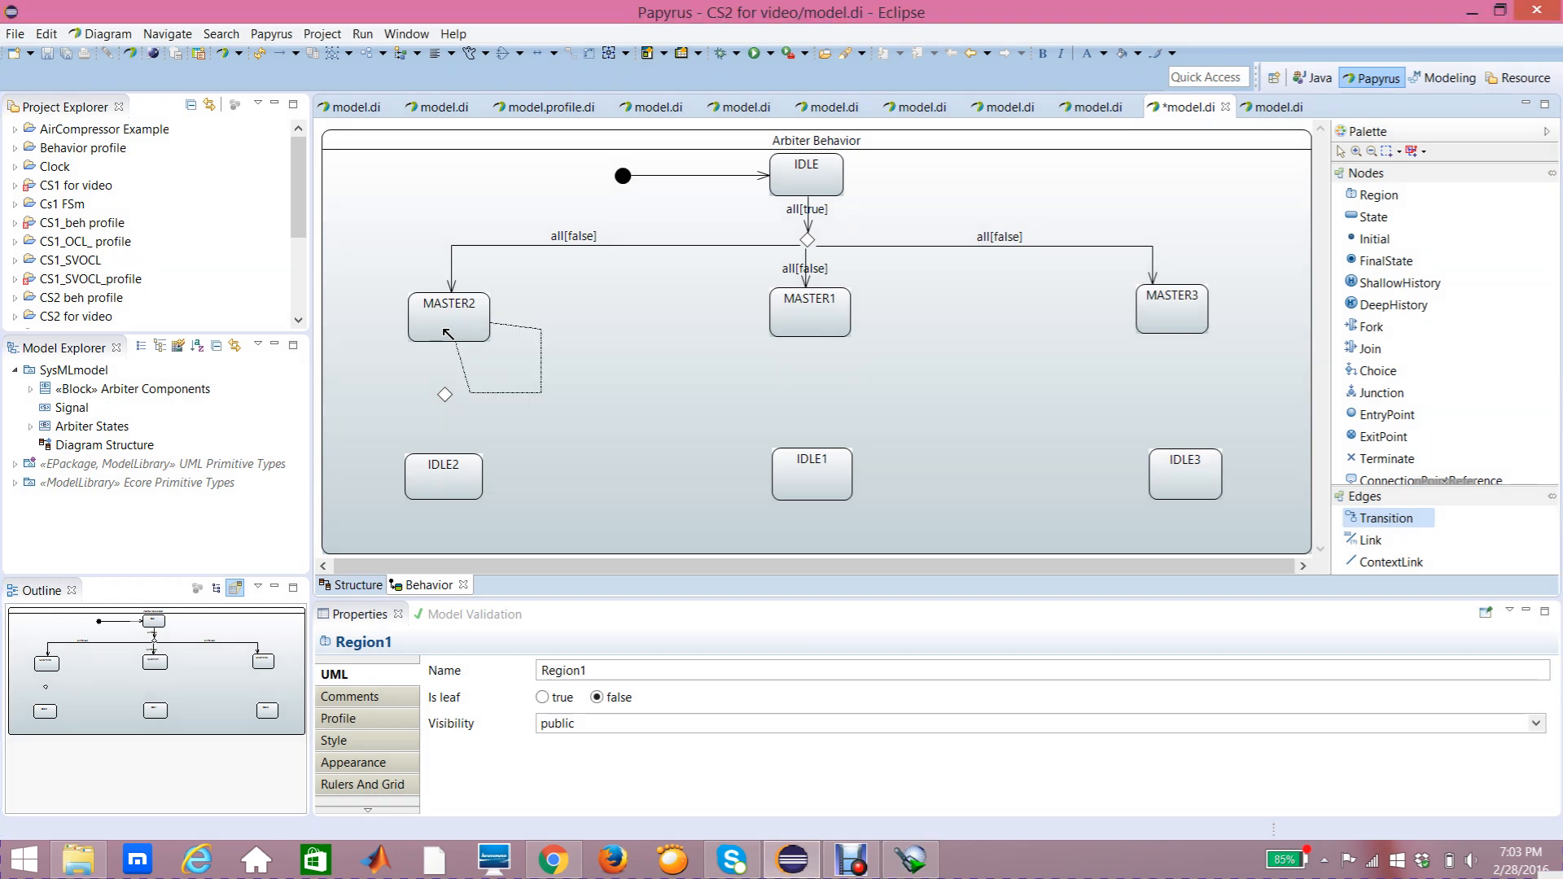
click(445, 395)
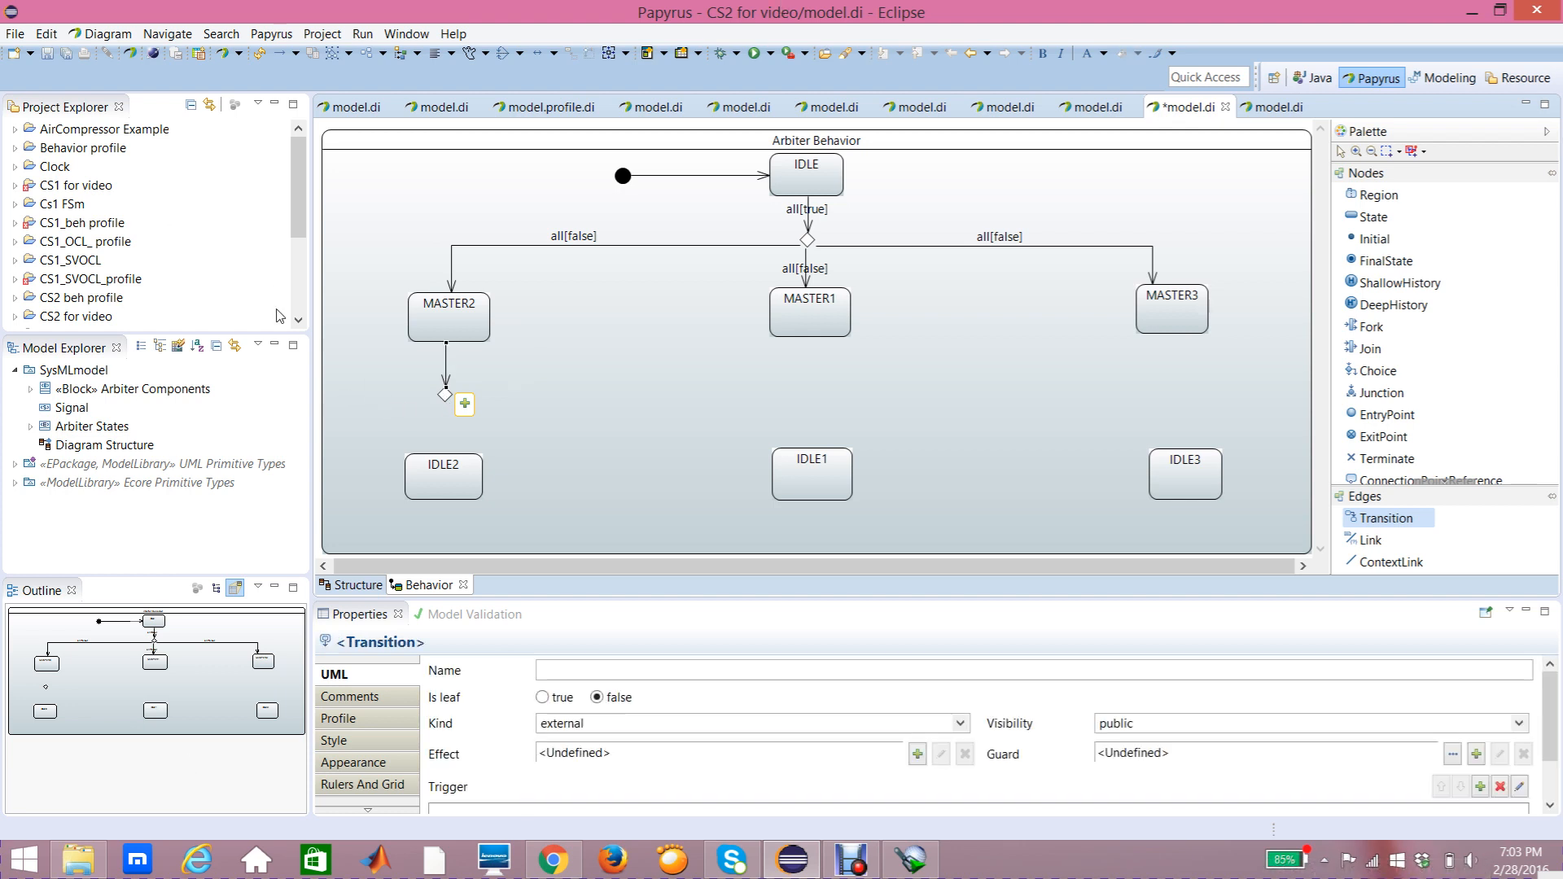
click(505, 370)
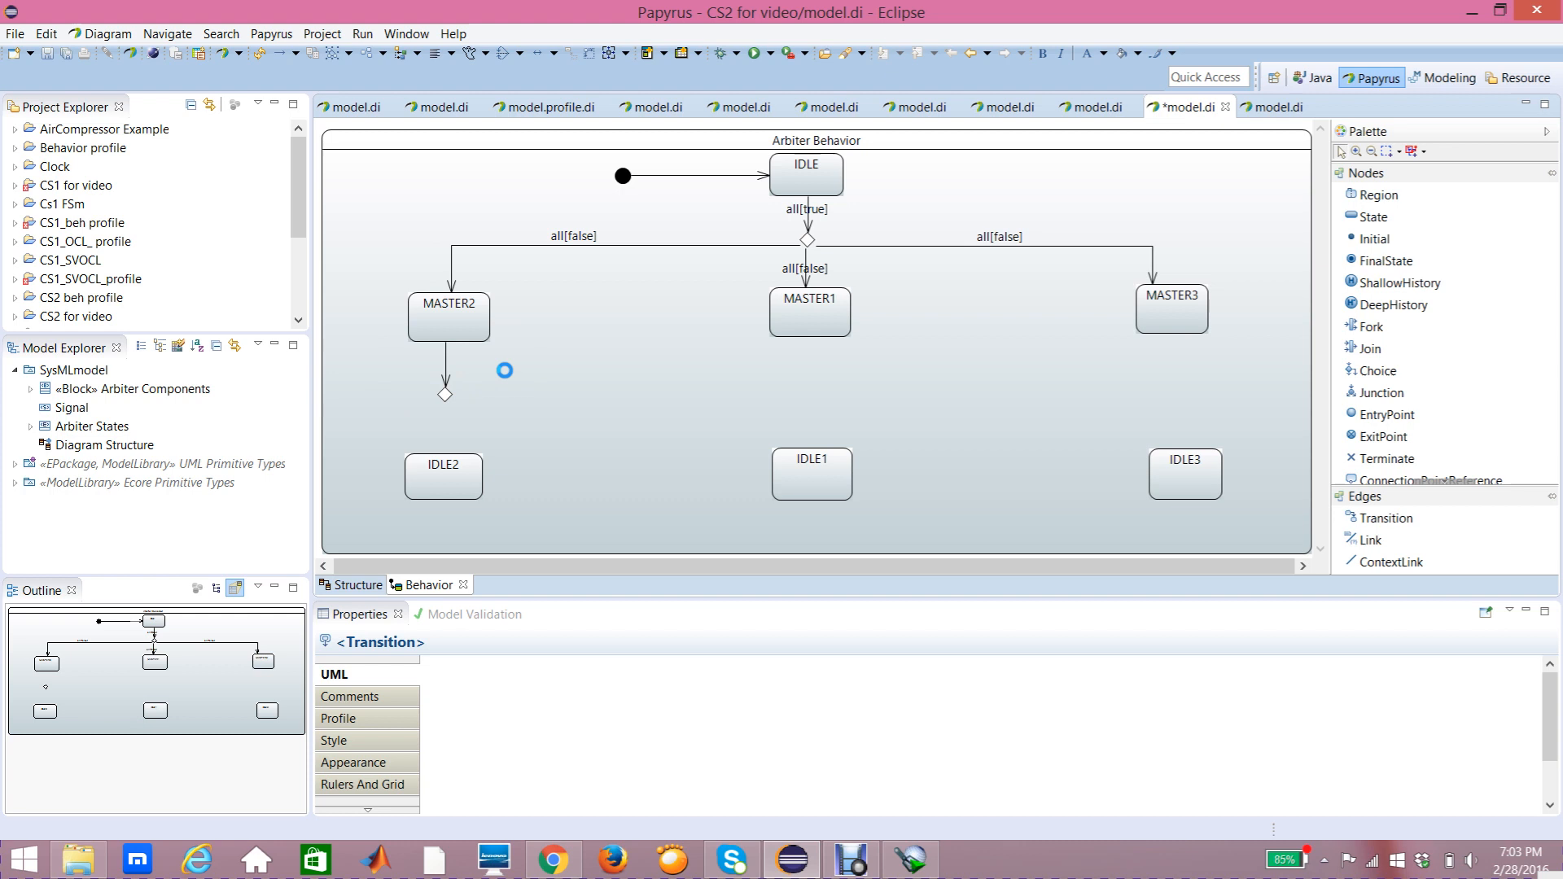
Step: Draw a transition from the choice pseudostate to IDLE2
click(446, 397)
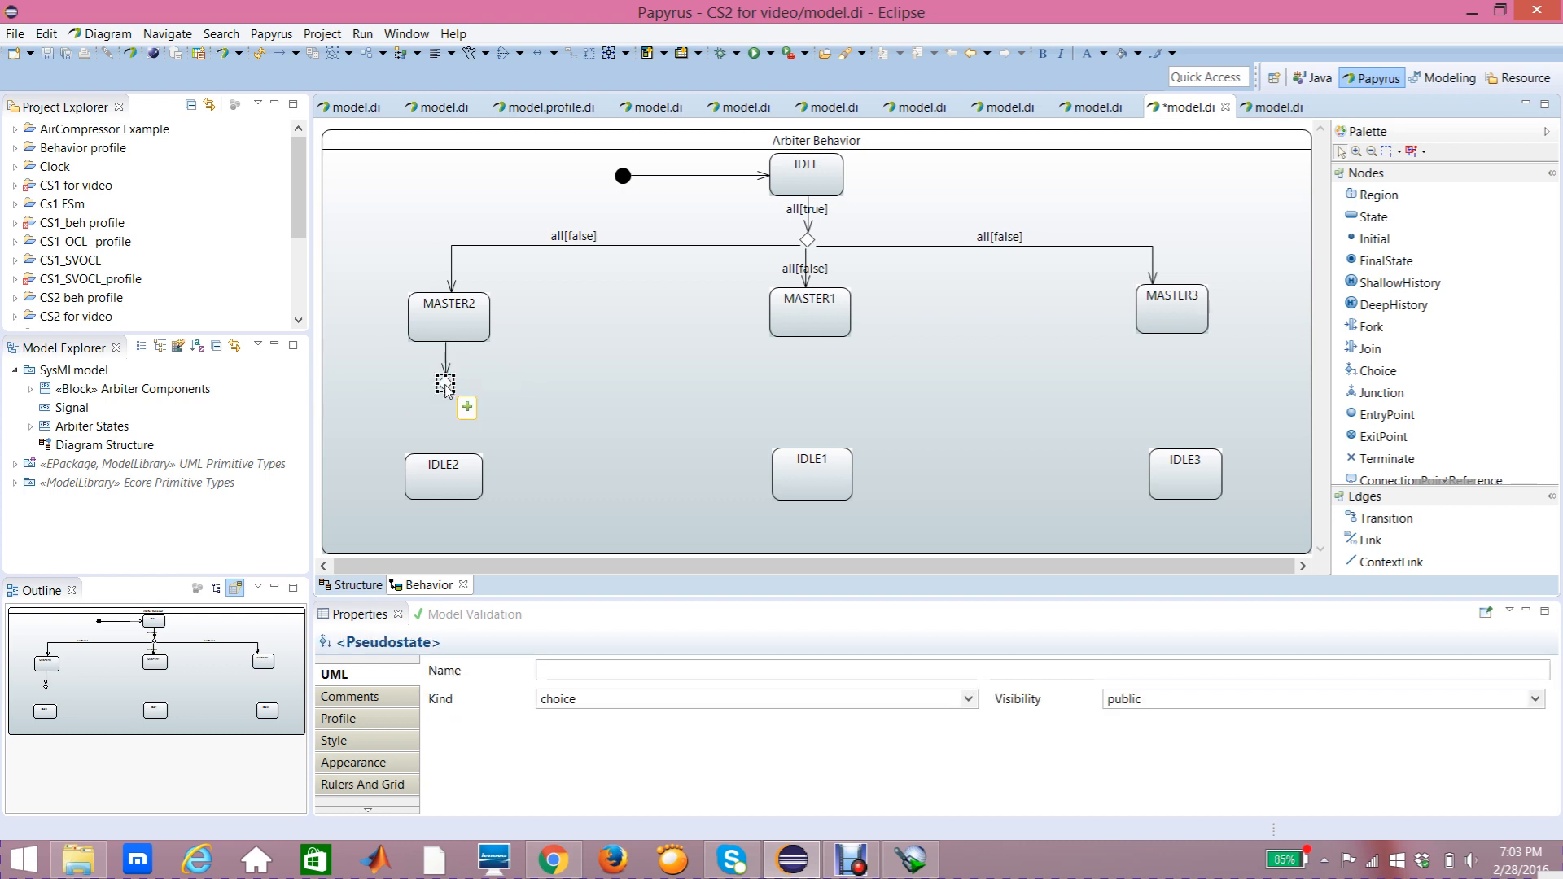
click(450, 334)
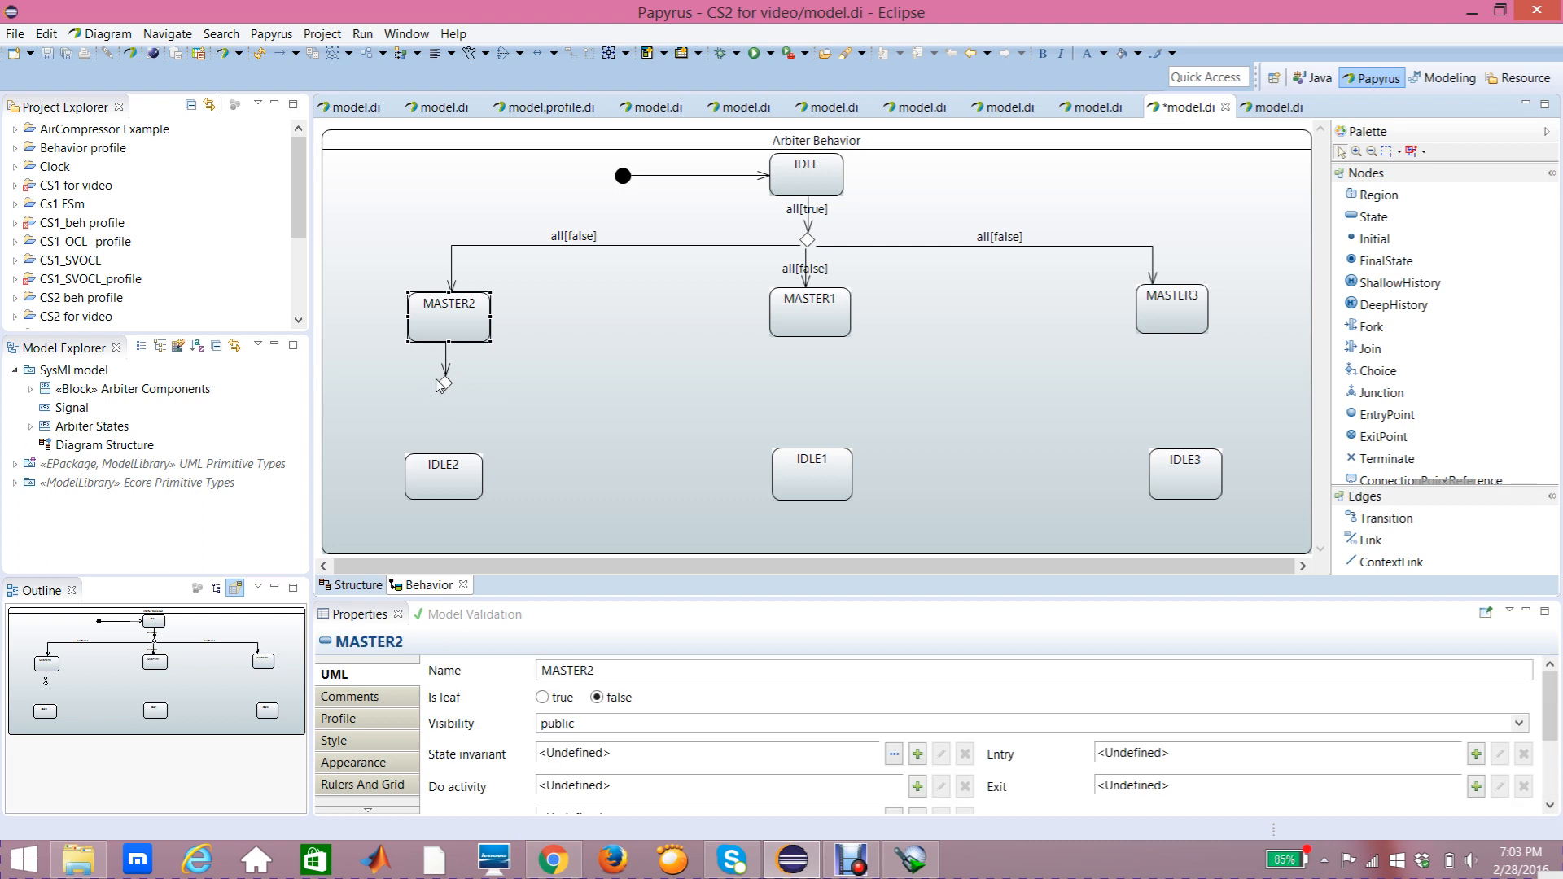
mouse_move(446, 380)
mouse_move(412, 331)
mouse_move(470, 342)
mouse_move(446, 396)
mouse_move(440, 471)
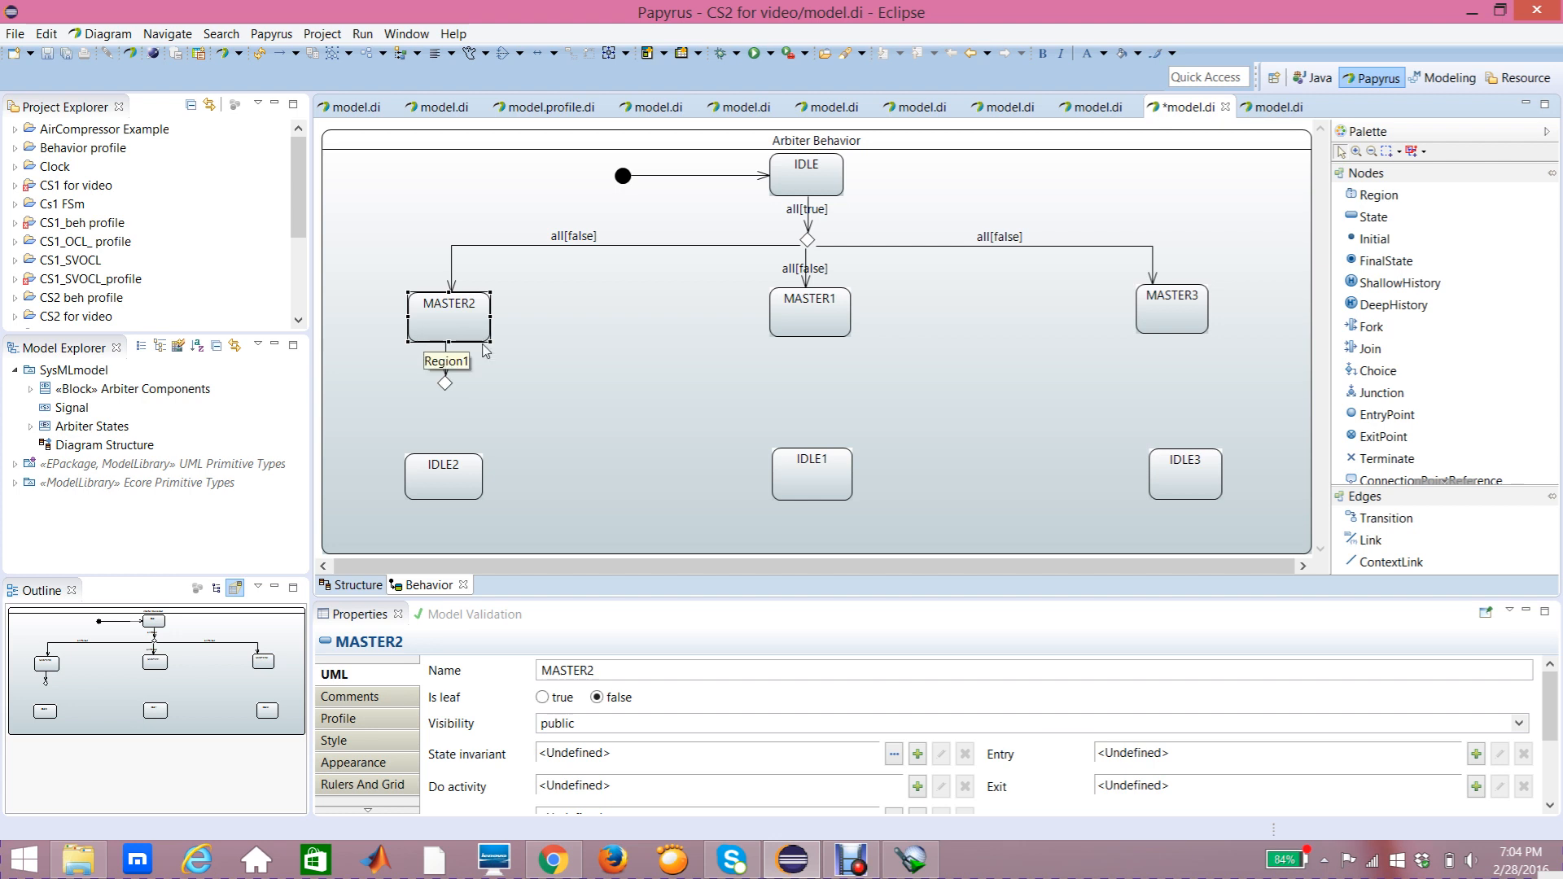
click(1367, 523)
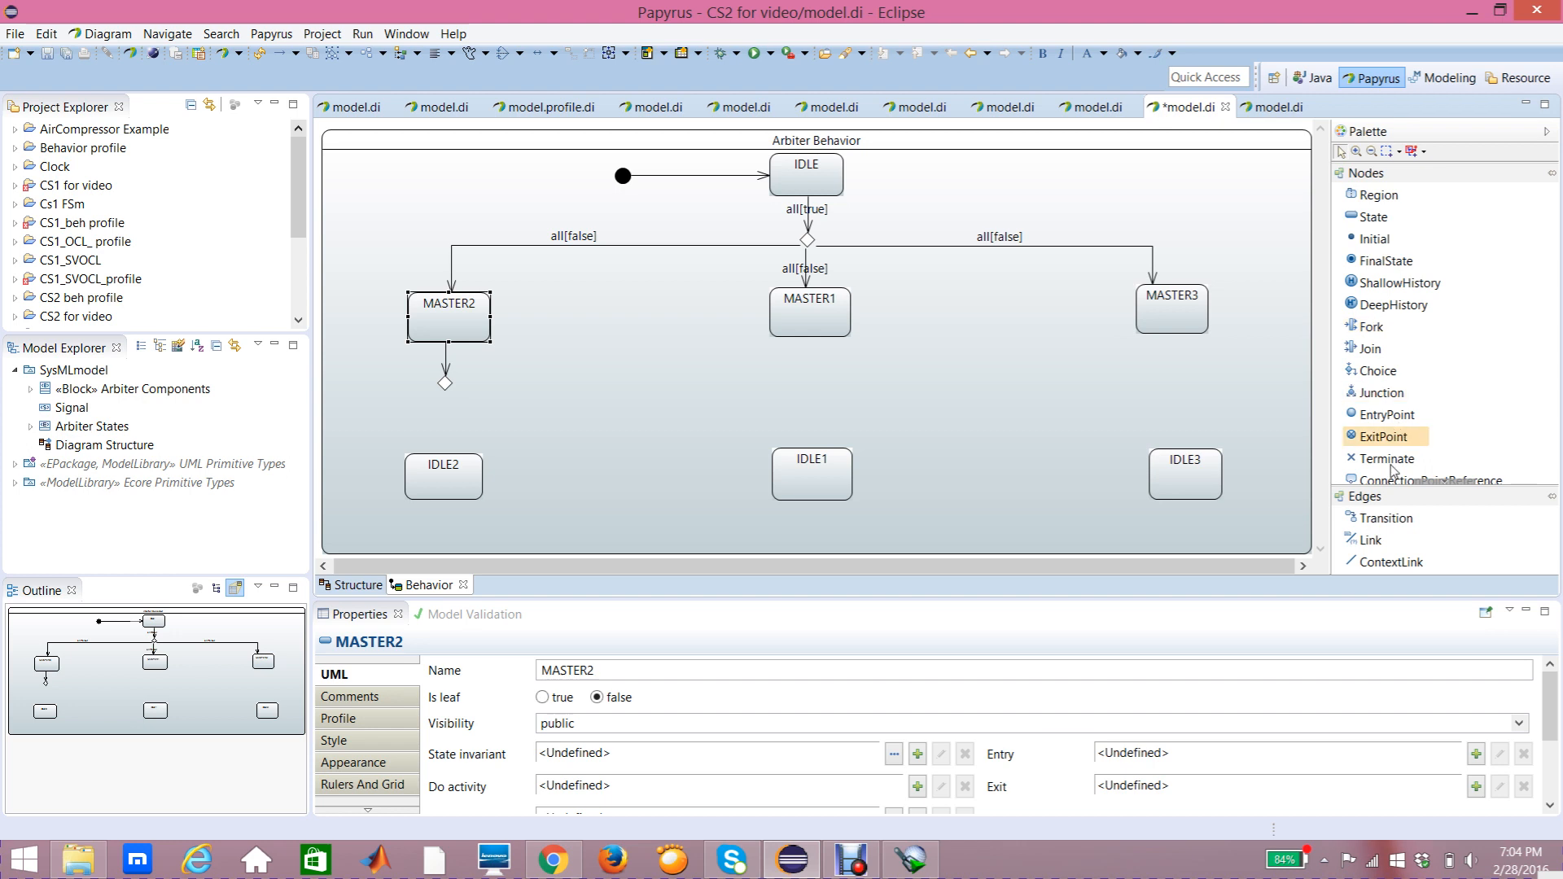
click(1394, 526)
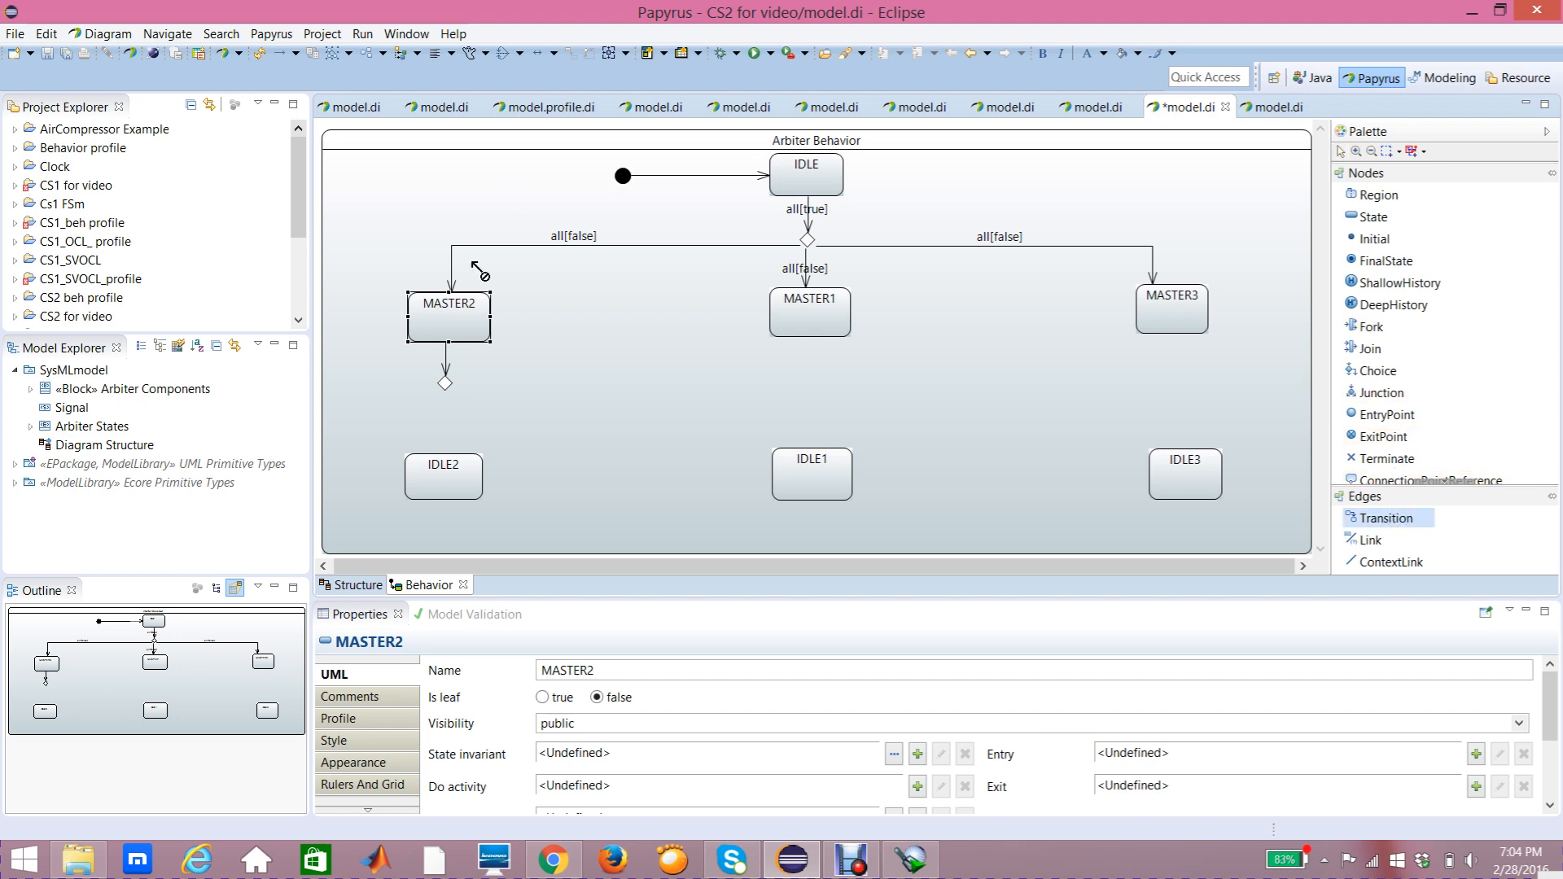
click(445, 382)
click(447, 464)
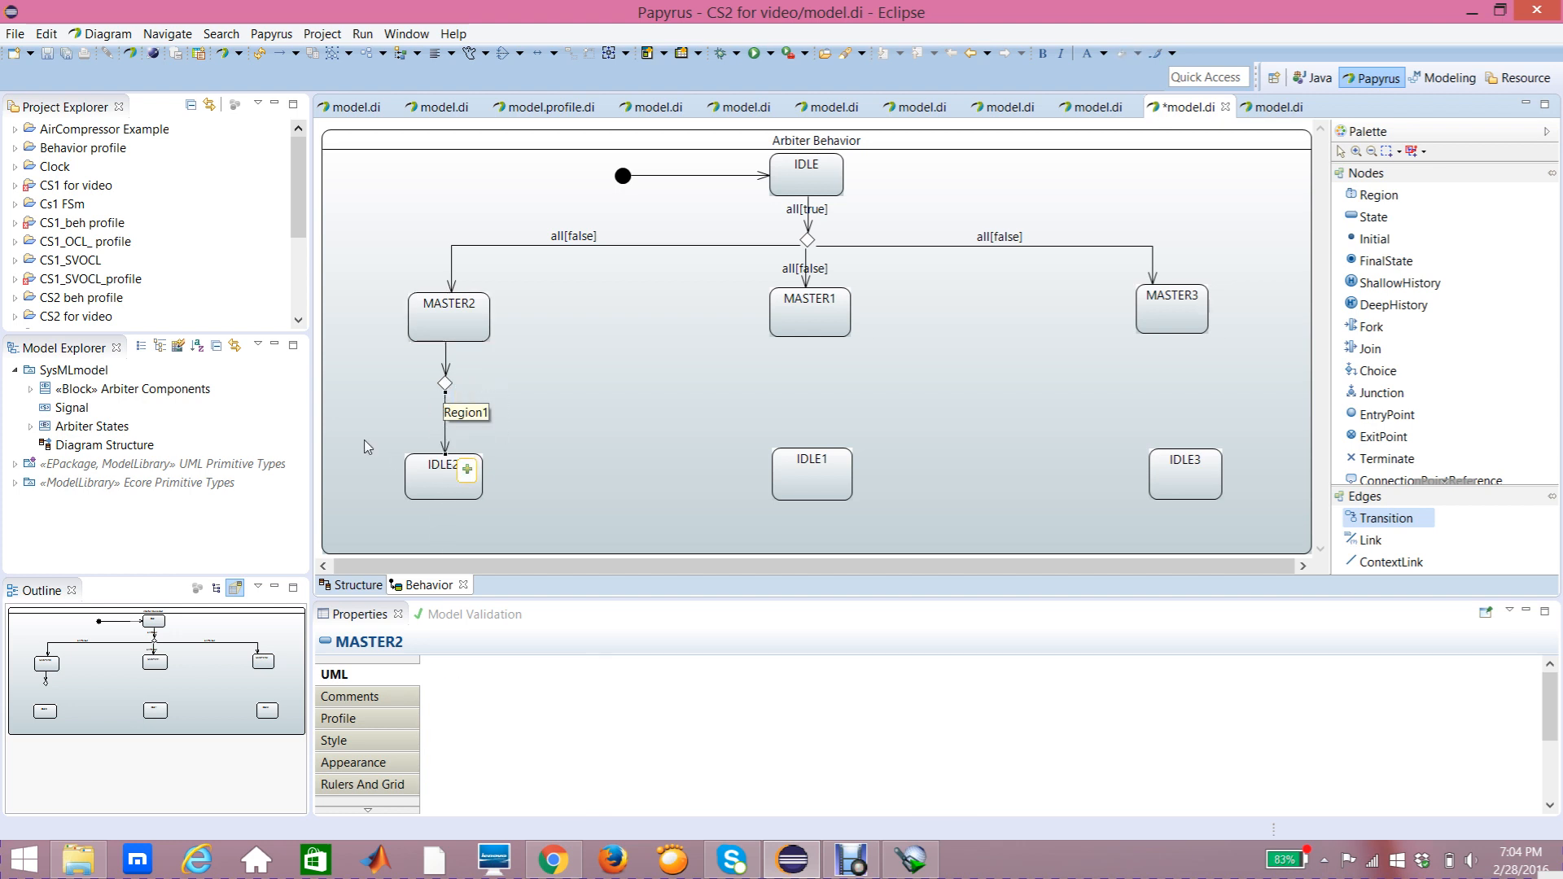
Step: Draw a transition from the choice pseudostate back to MASTER2, routing it along the left side
click(1367, 522)
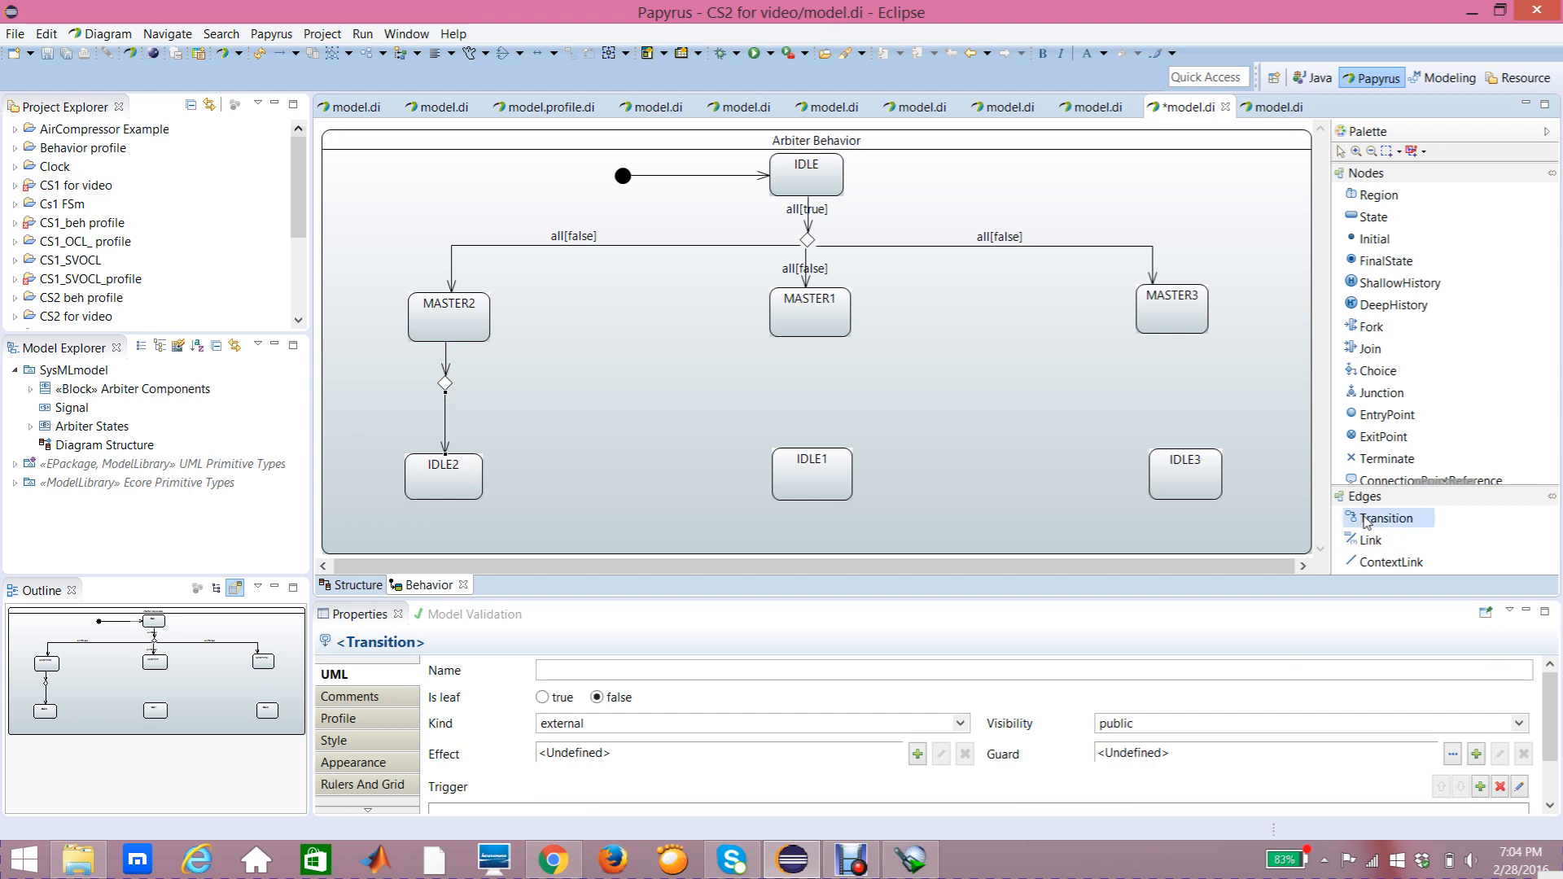
click(445, 384)
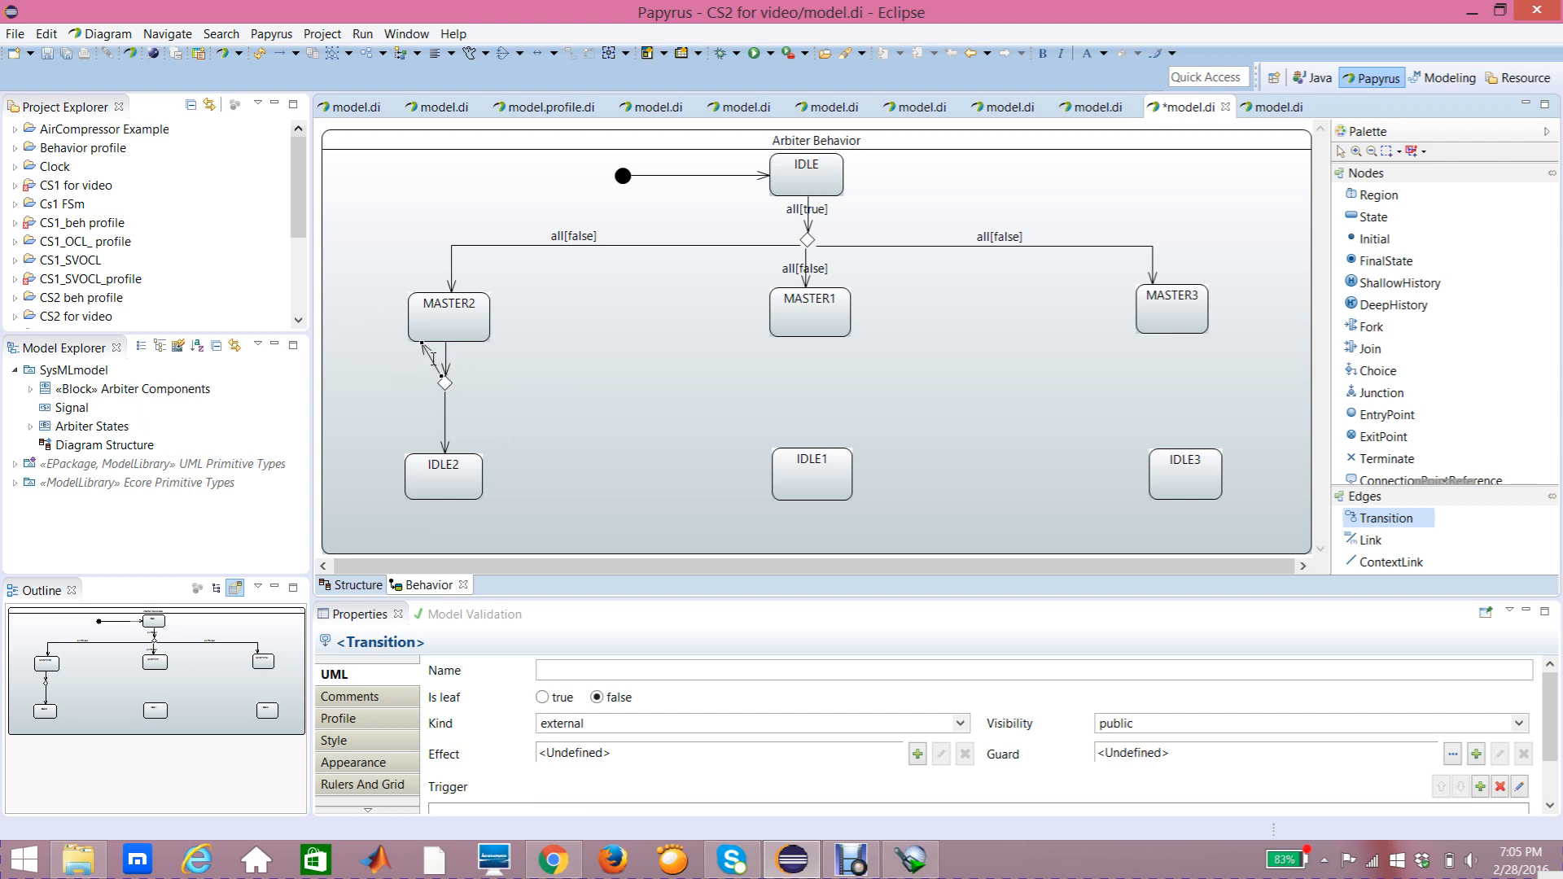
click(423, 336)
click(538, 374)
click(434, 369)
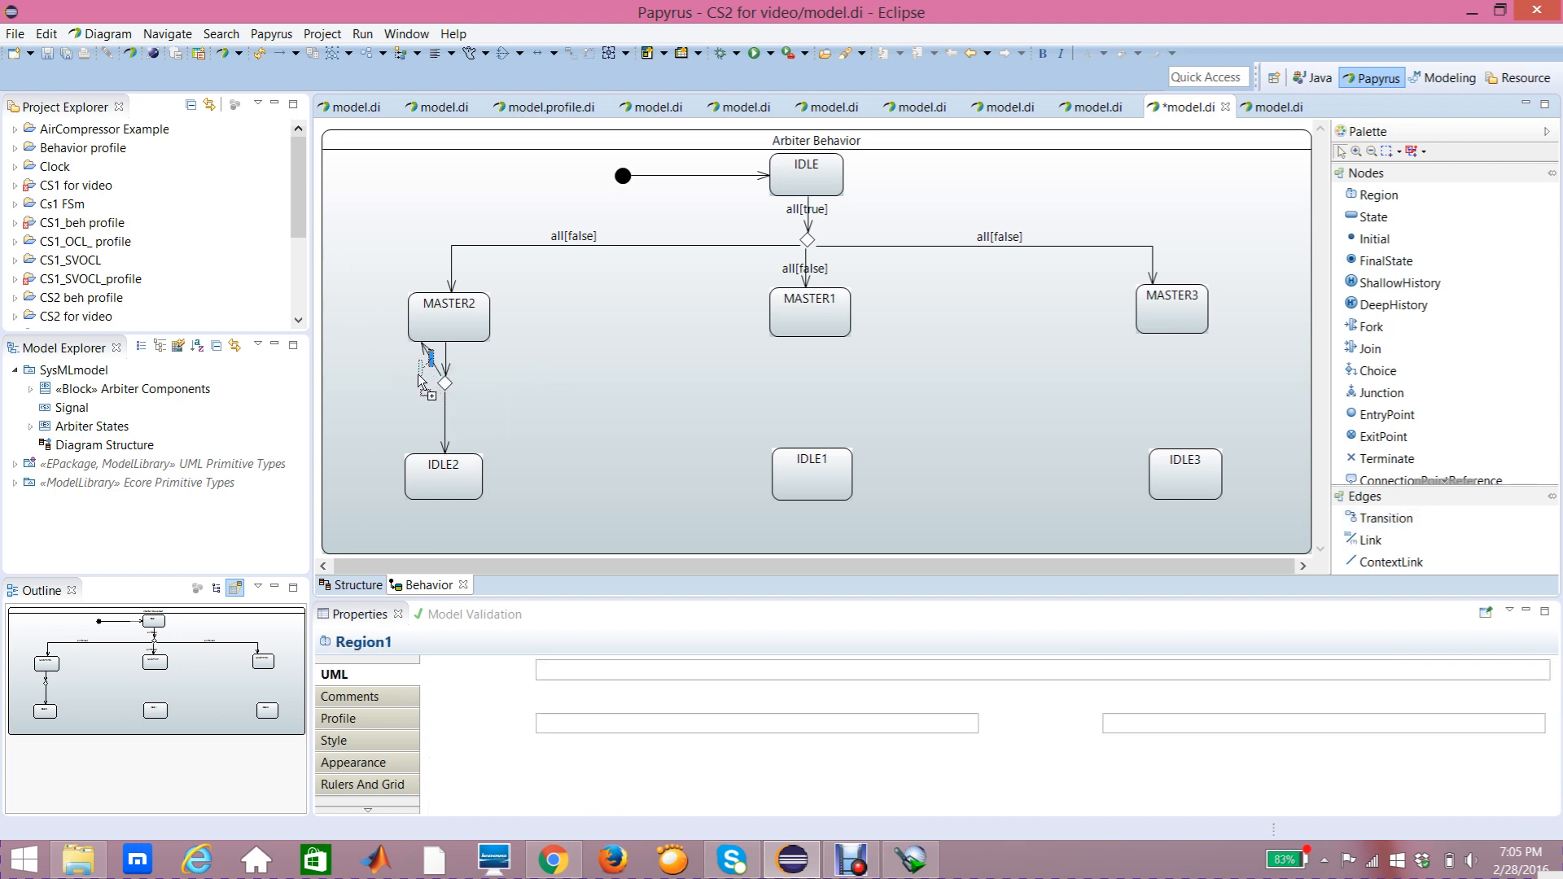
click(434, 373)
click(425, 375)
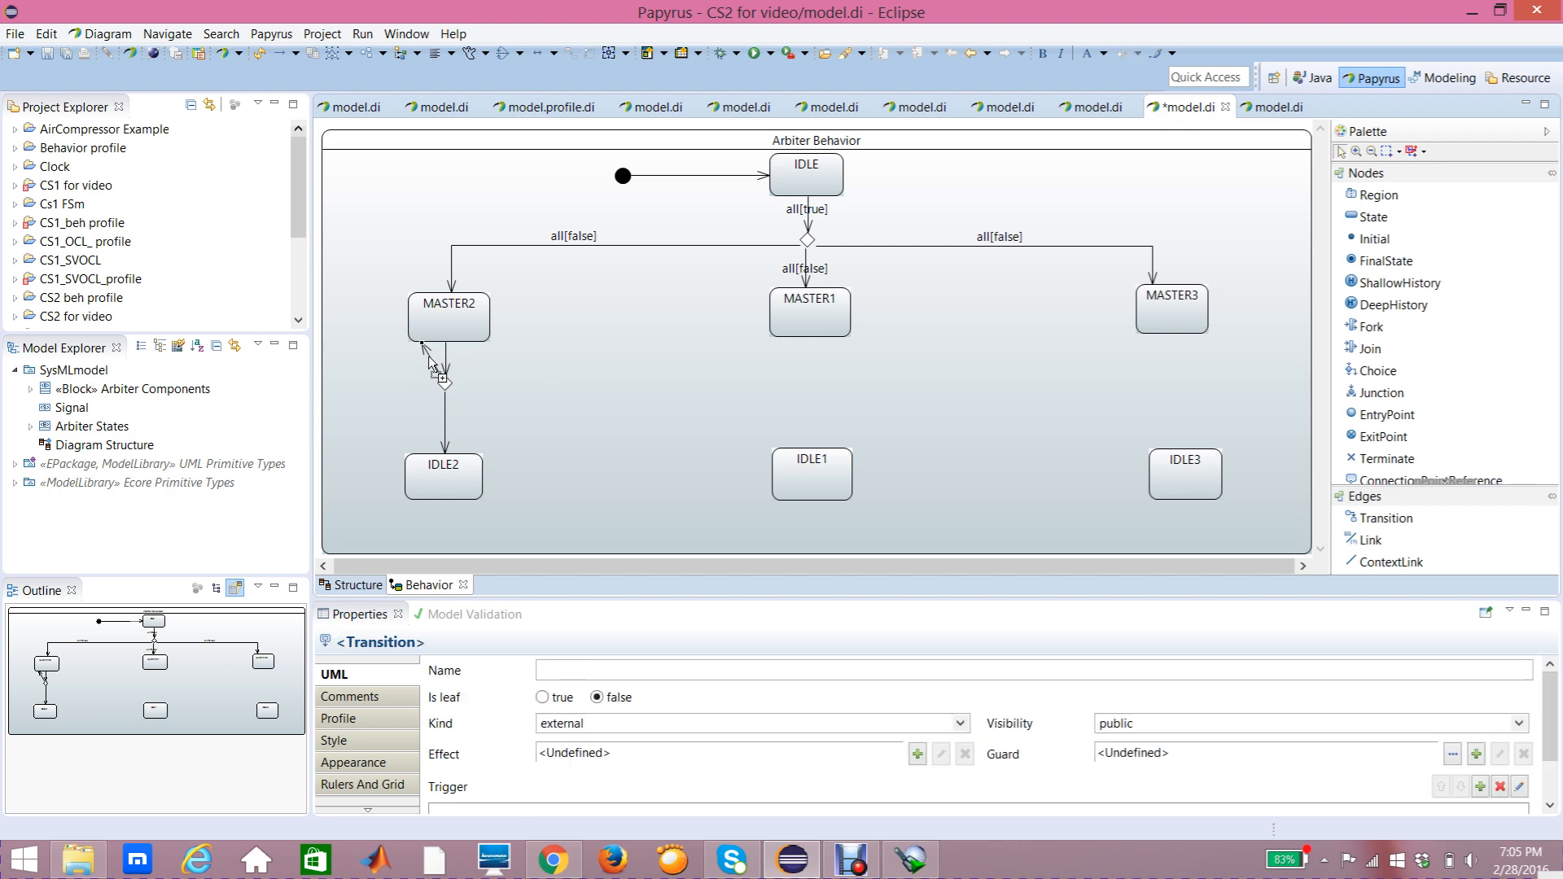
drag(425, 375, 413, 383)
click(412, 244)
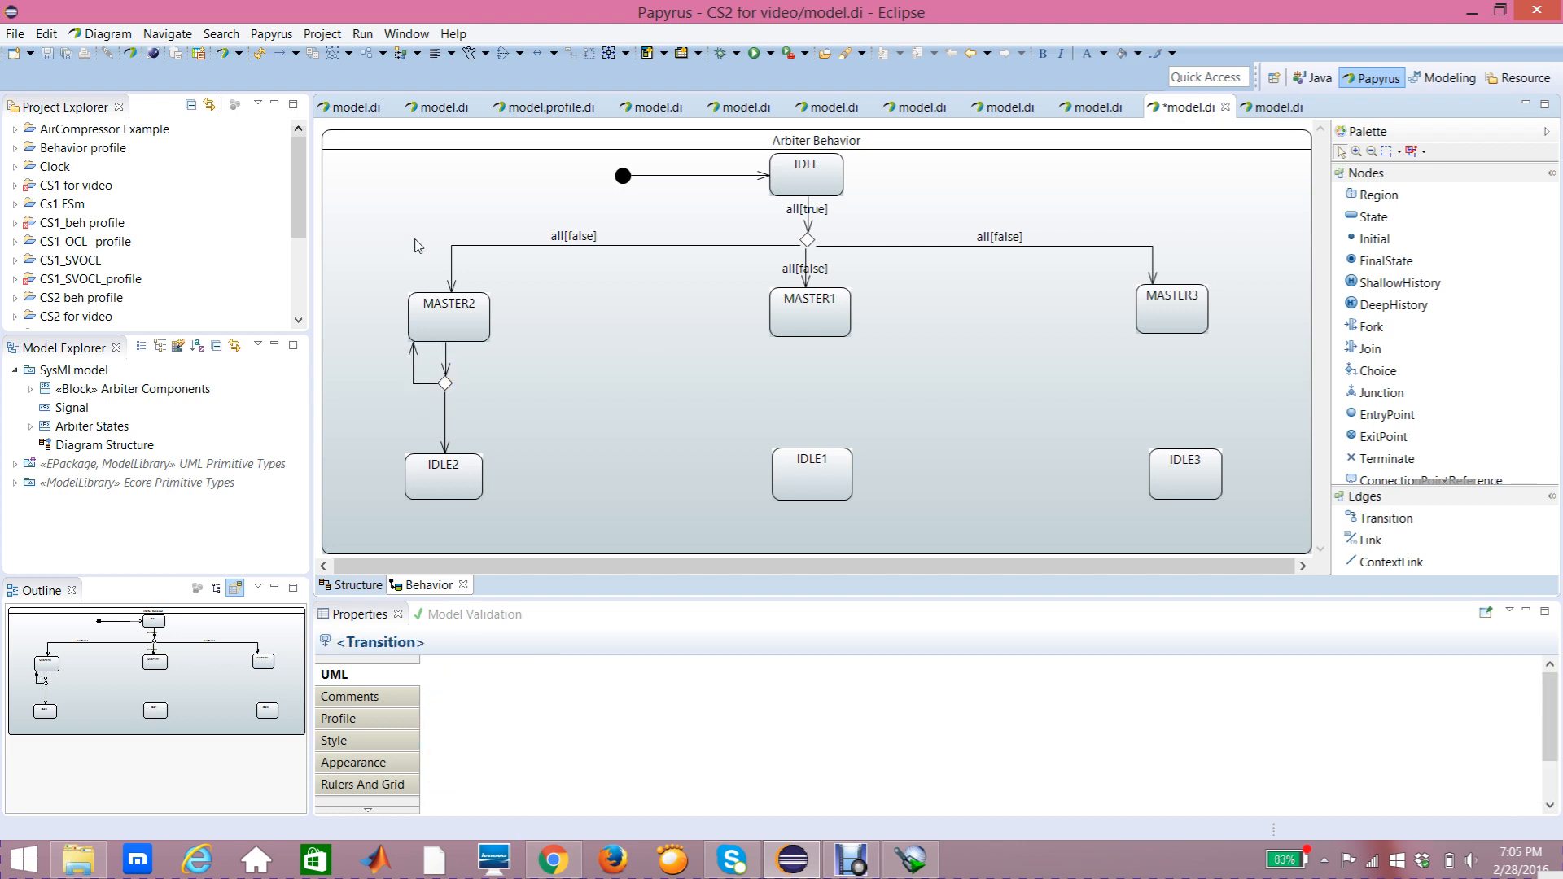
Step: Add a trigger on the Done port to the transition from the choice pseudostate down to IDLE2
click(446, 444)
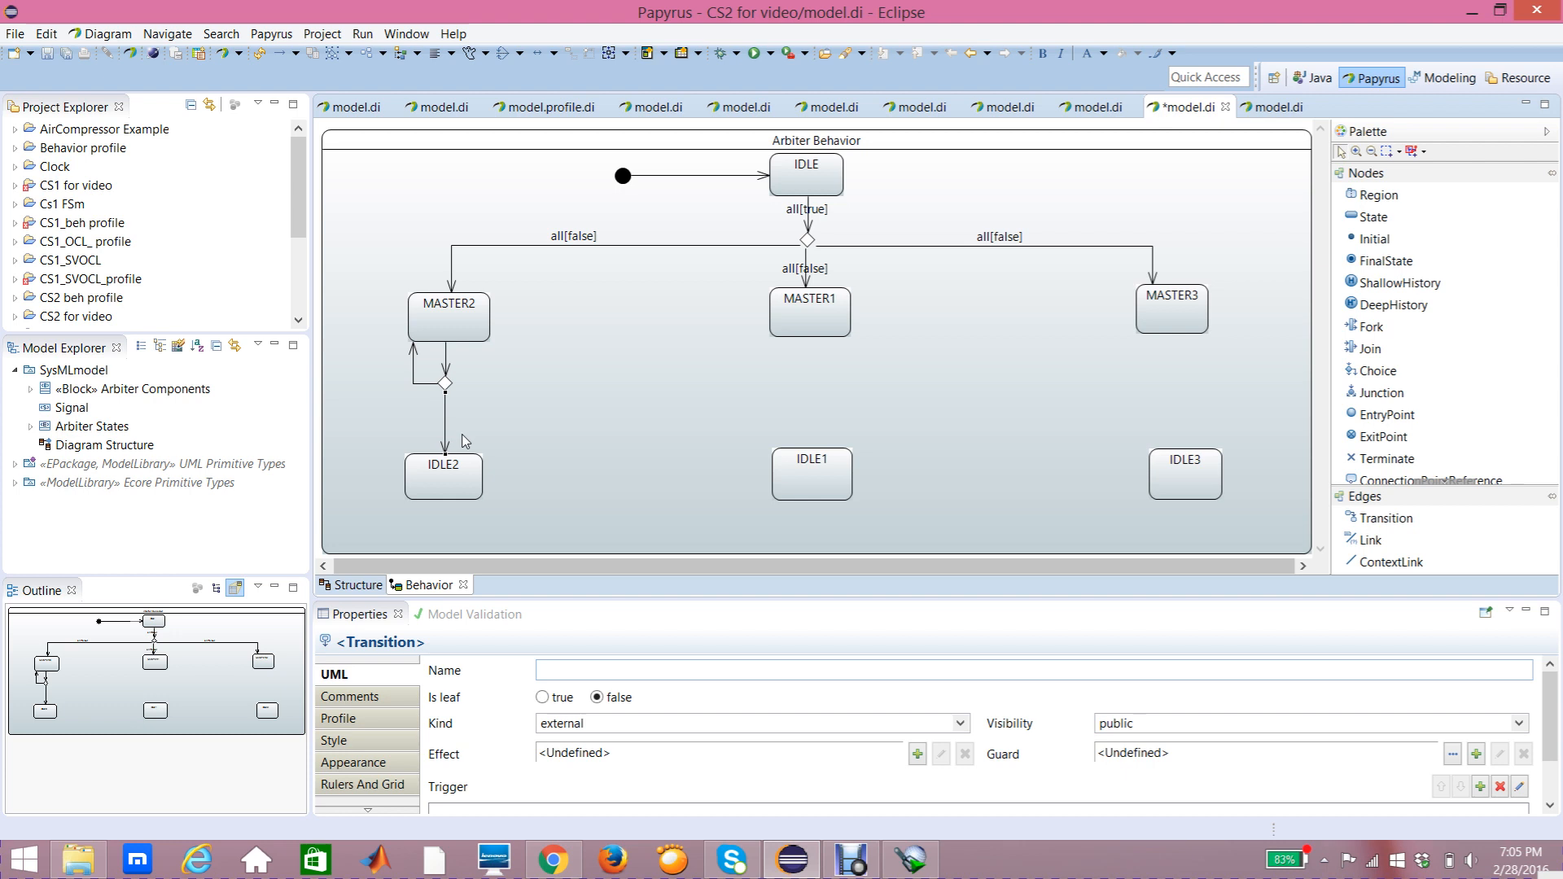
mouse_move(446, 453)
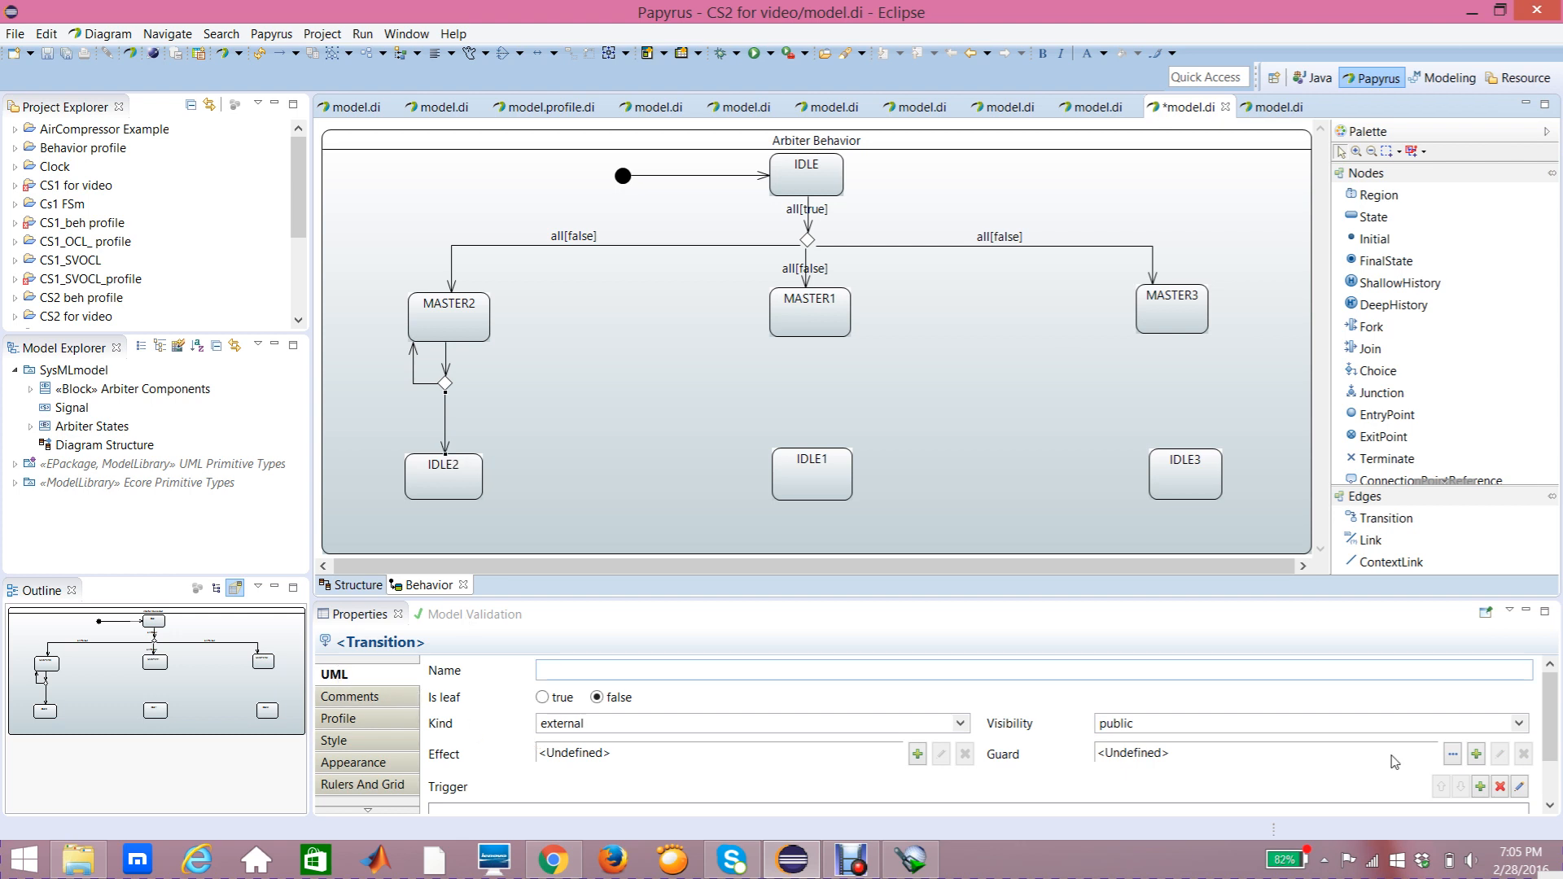
click(1549, 761)
drag(1548, 761, 1549, 774)
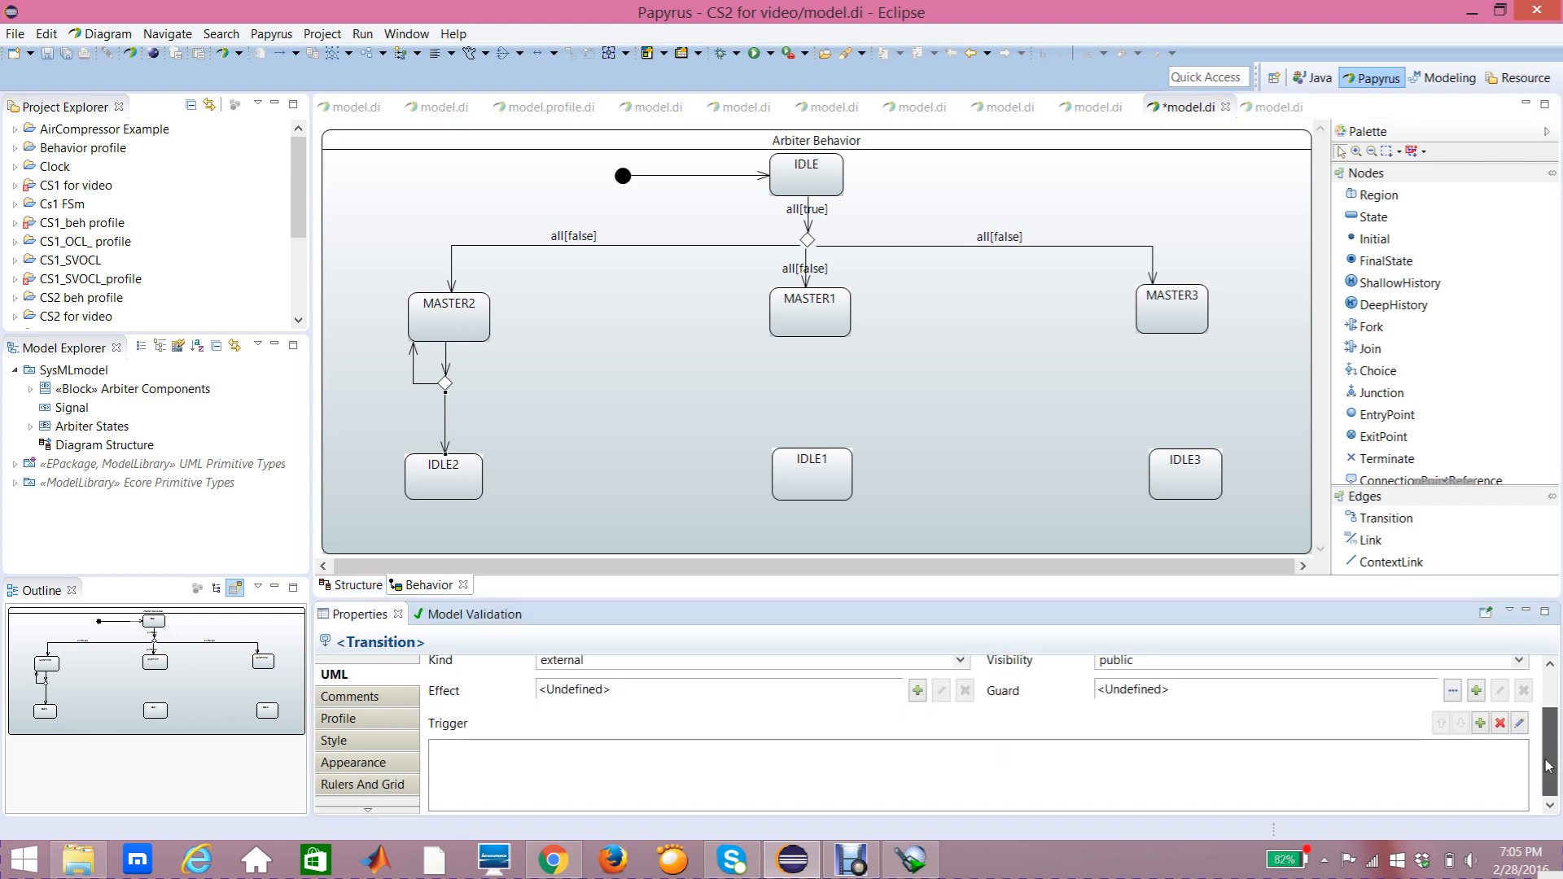
click(1481, 723)
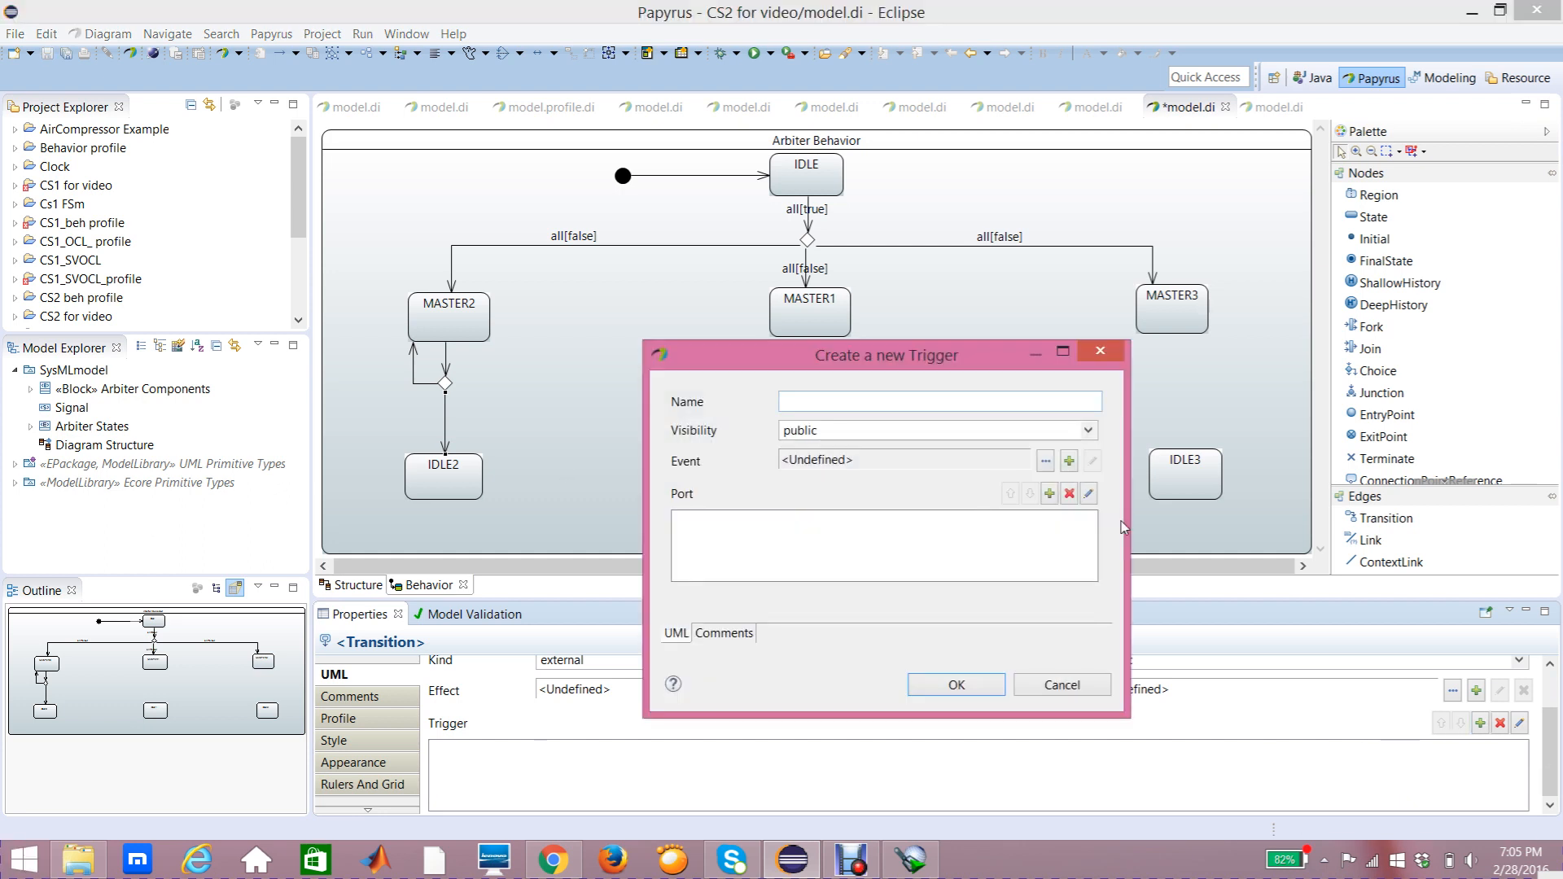
click(1052, 495)
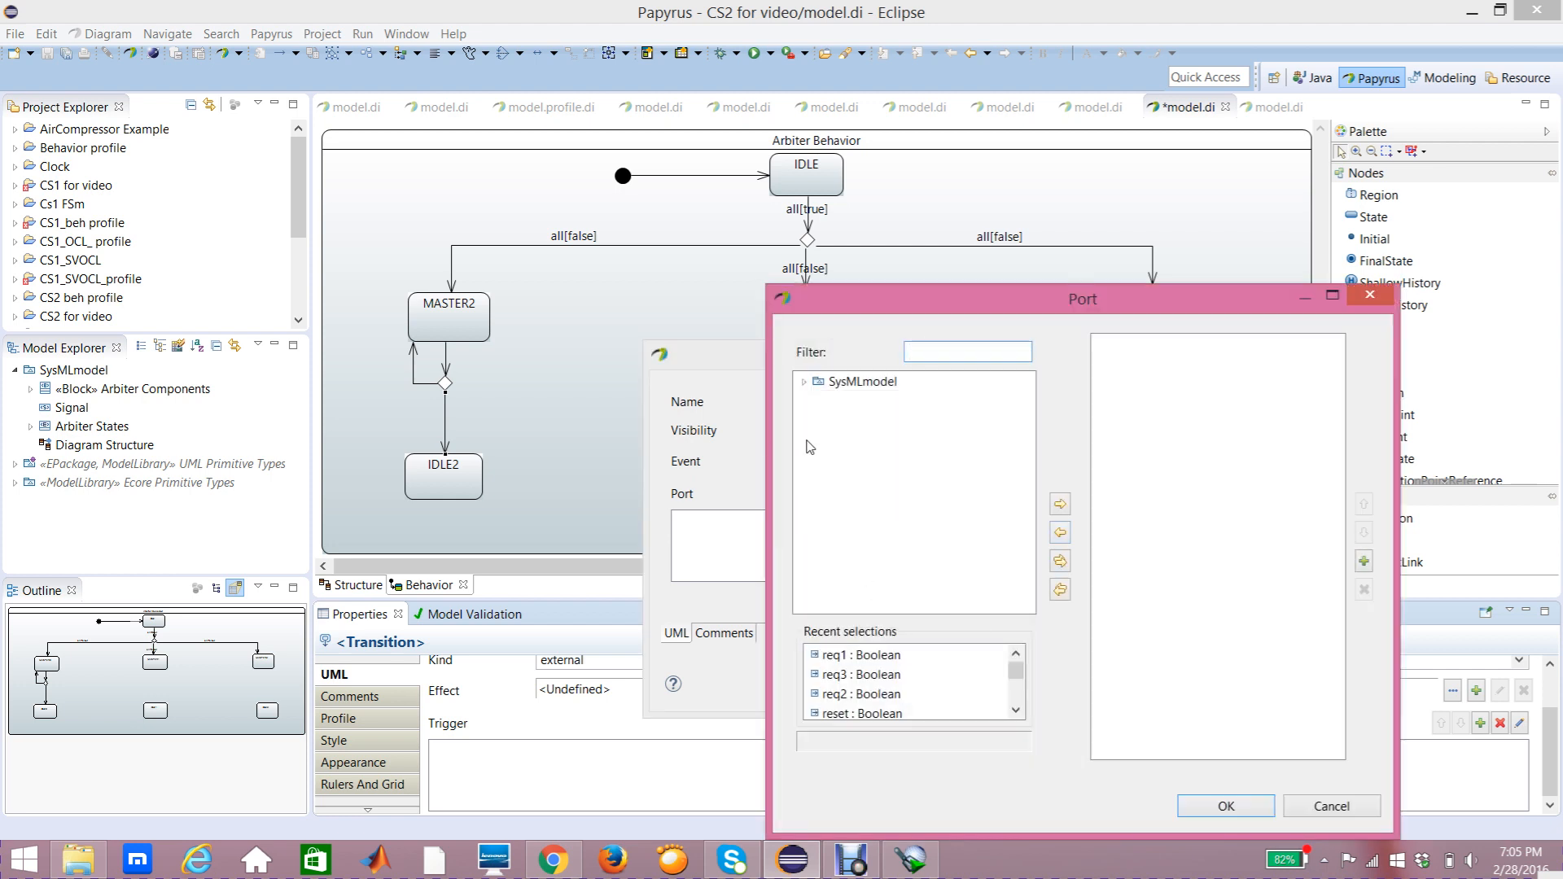
click(805, 382)
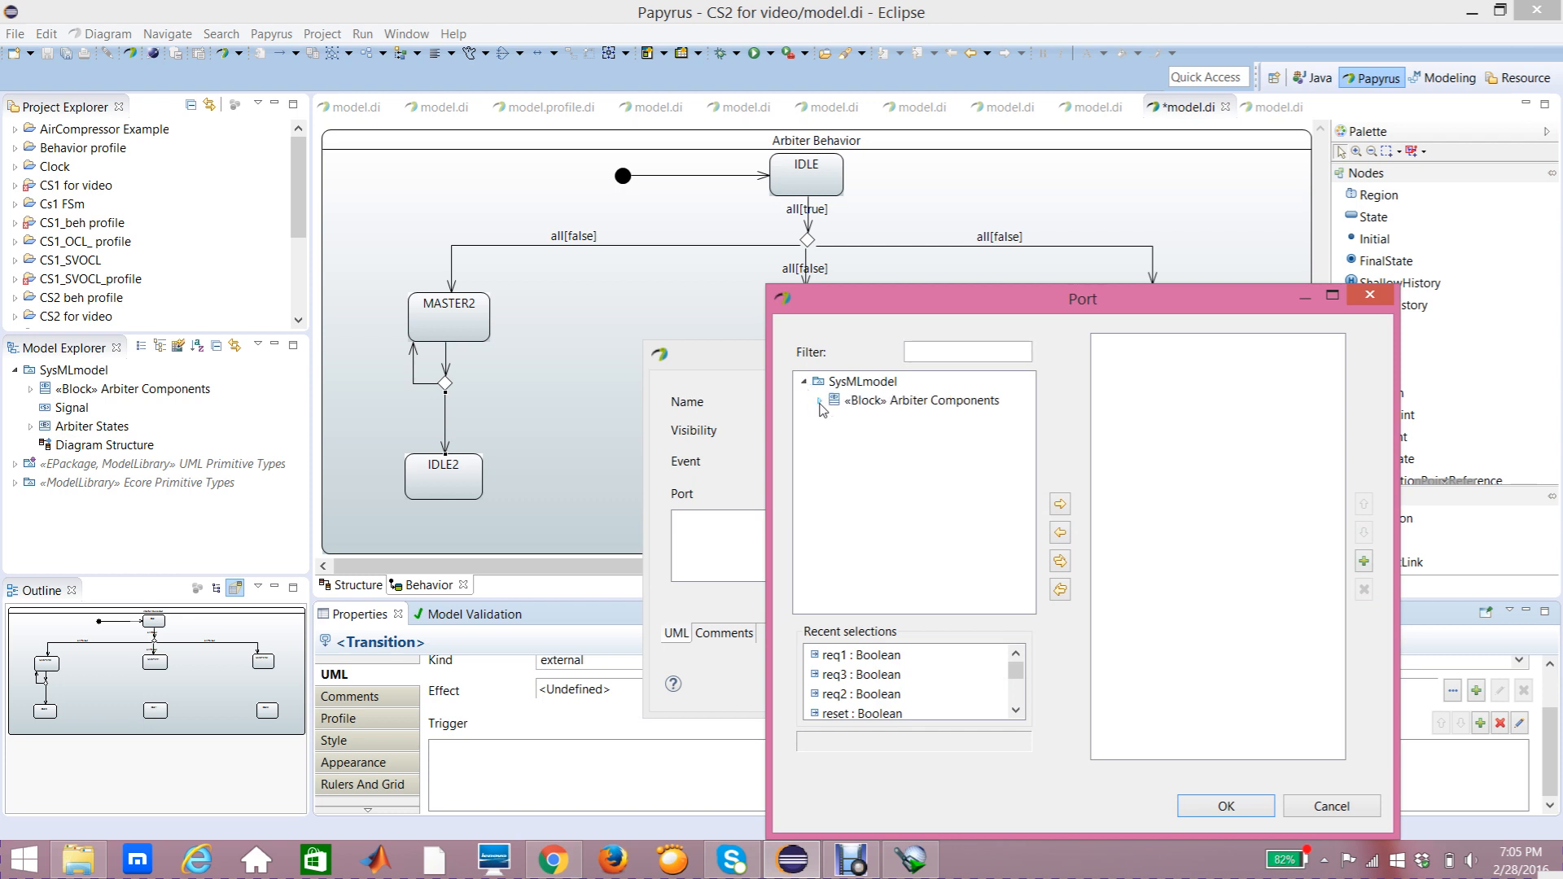
click(820, 402)
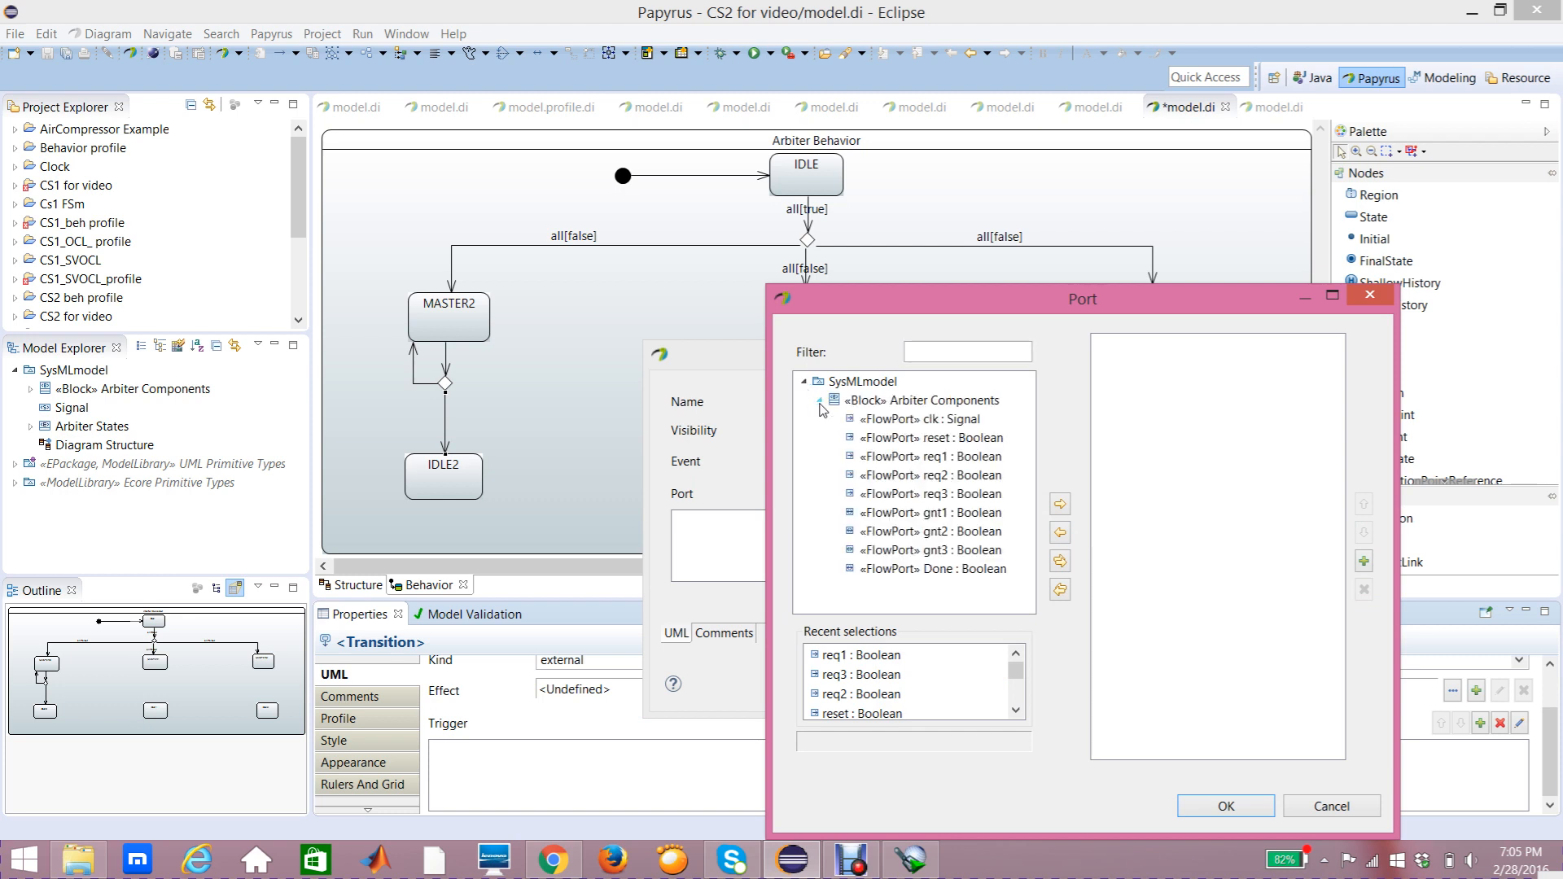
click(916, 568)
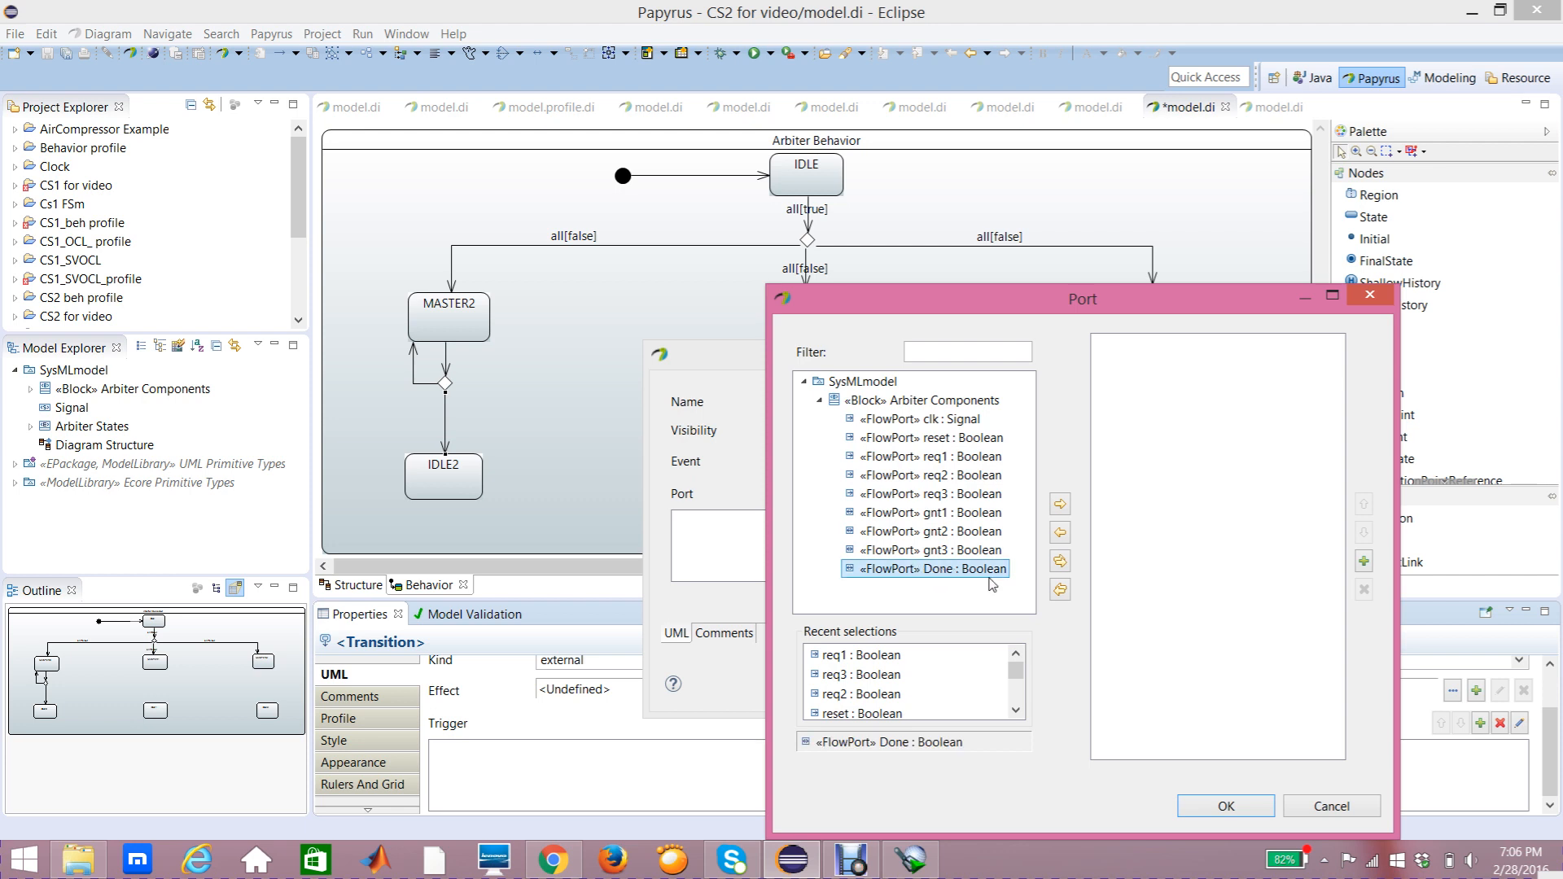
click(1060, 506)
click(1223, 808)
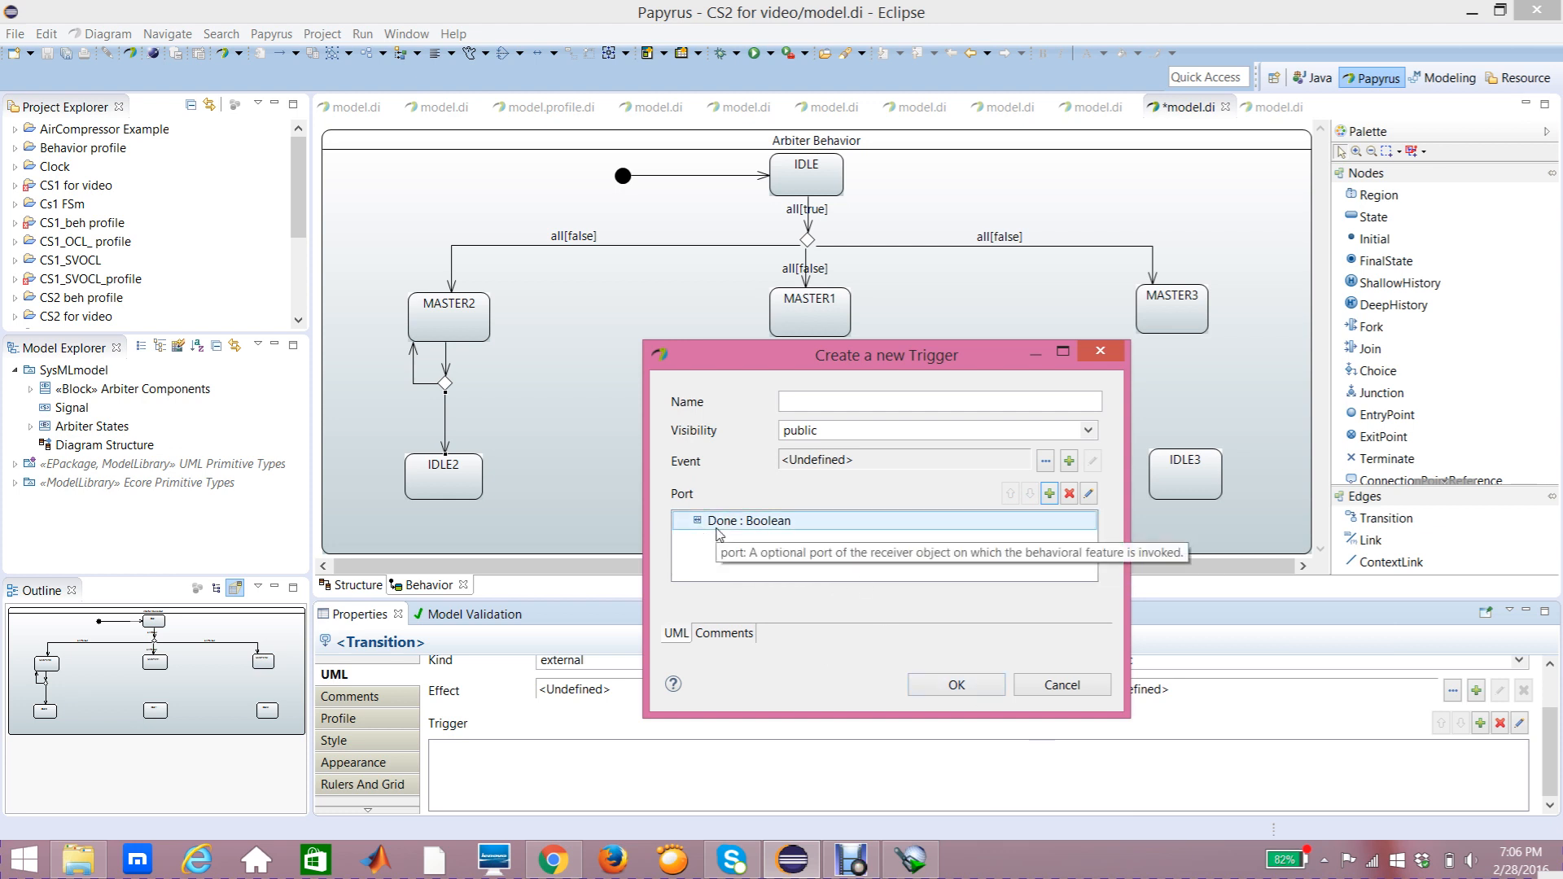
click(937, 686)
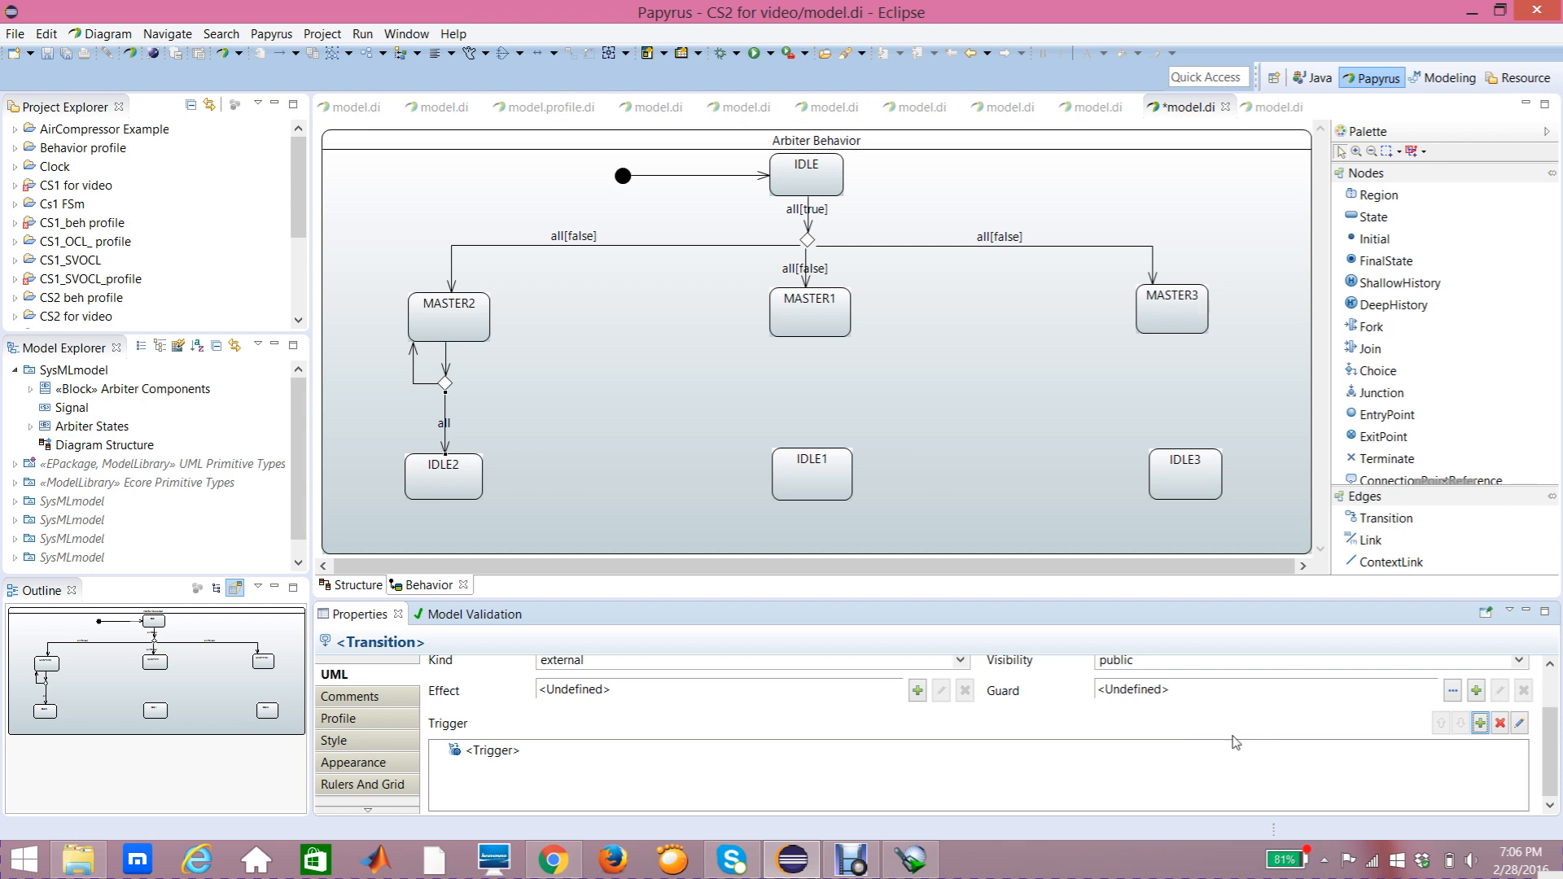
Step: Create a guard Constraint on the same transition with the Done port as its constrained element
click(1477, 691)
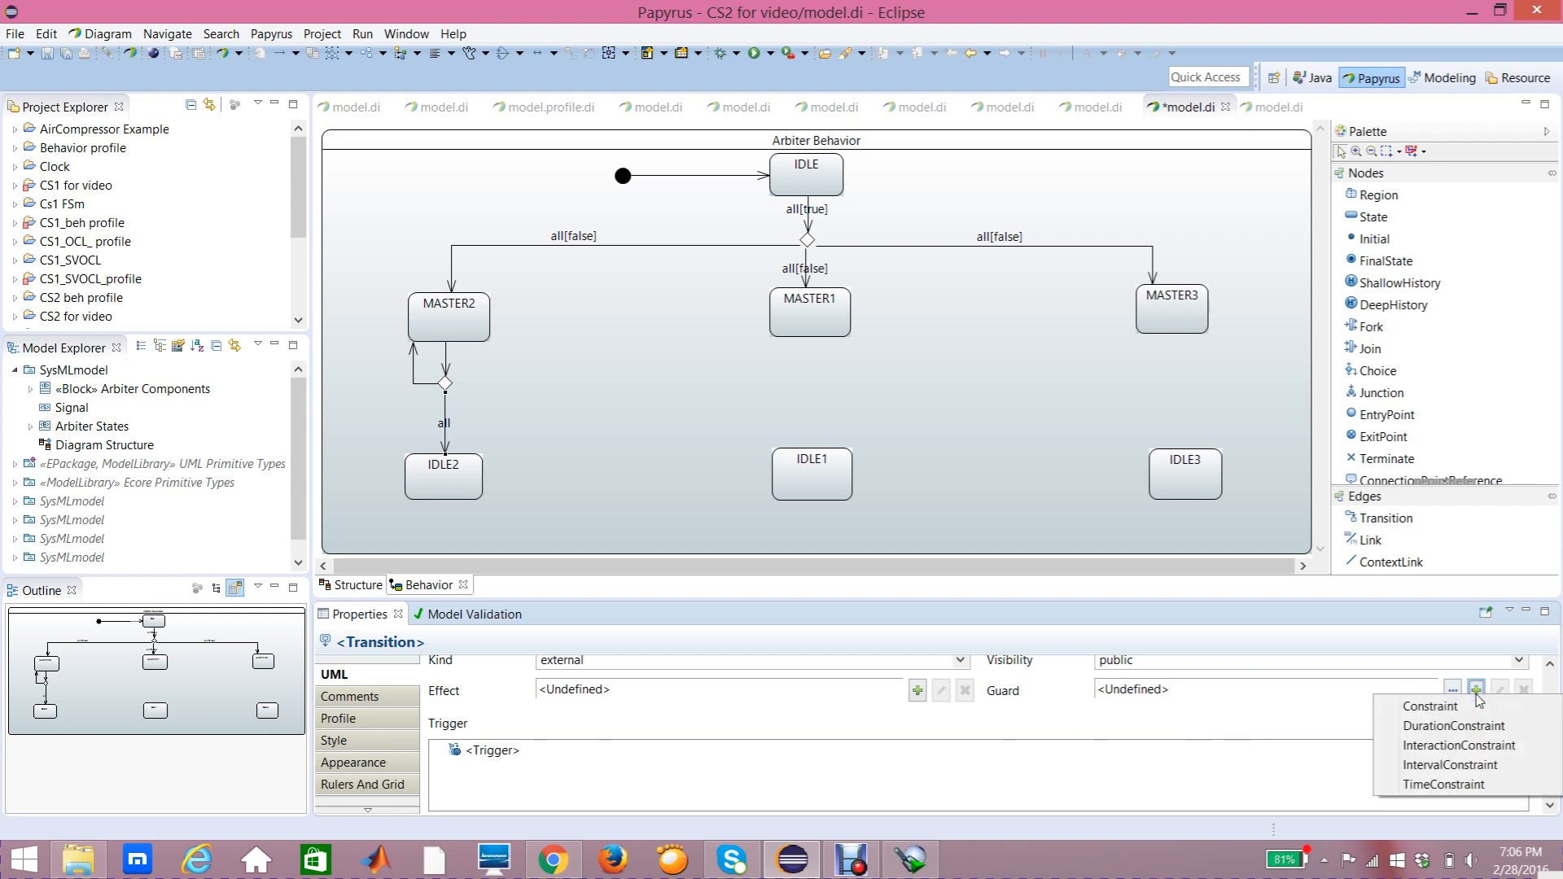
click(1435, 707)
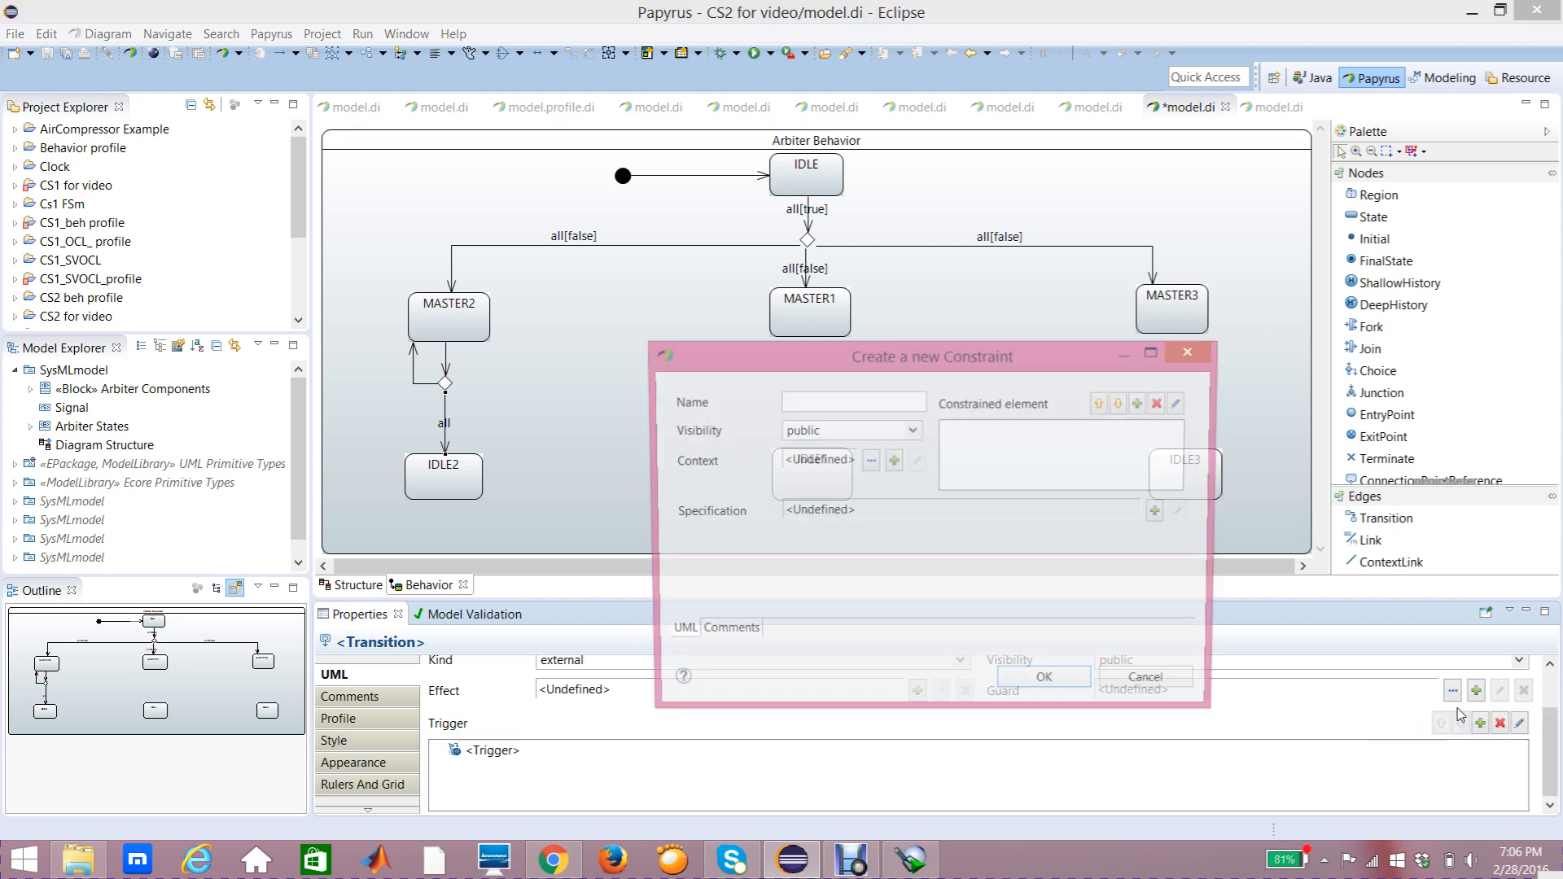
click(1142, 402)
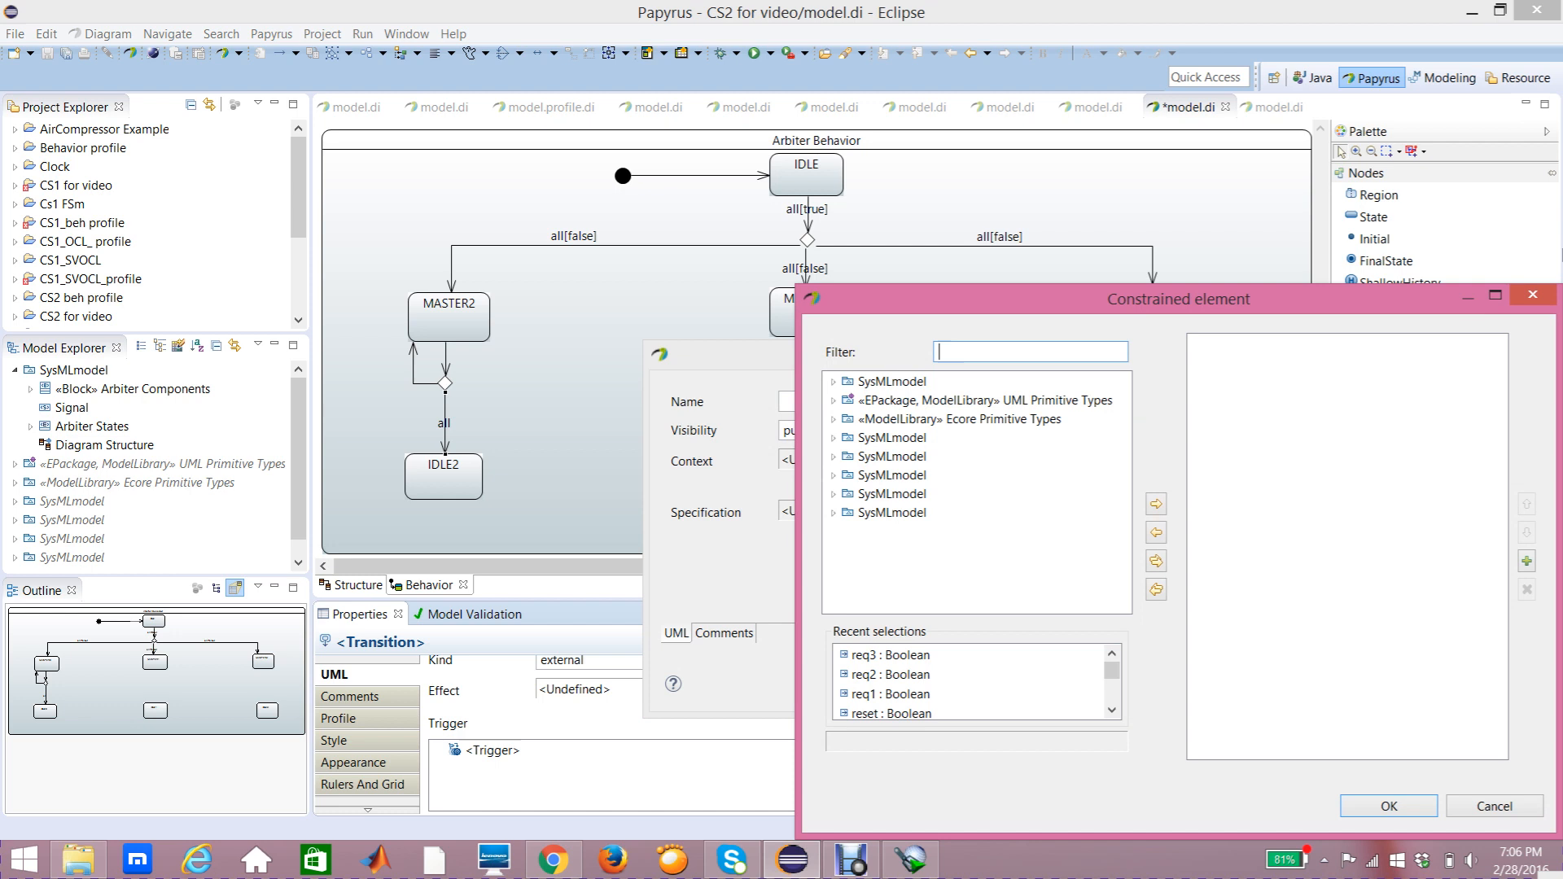
click(1532, 298)
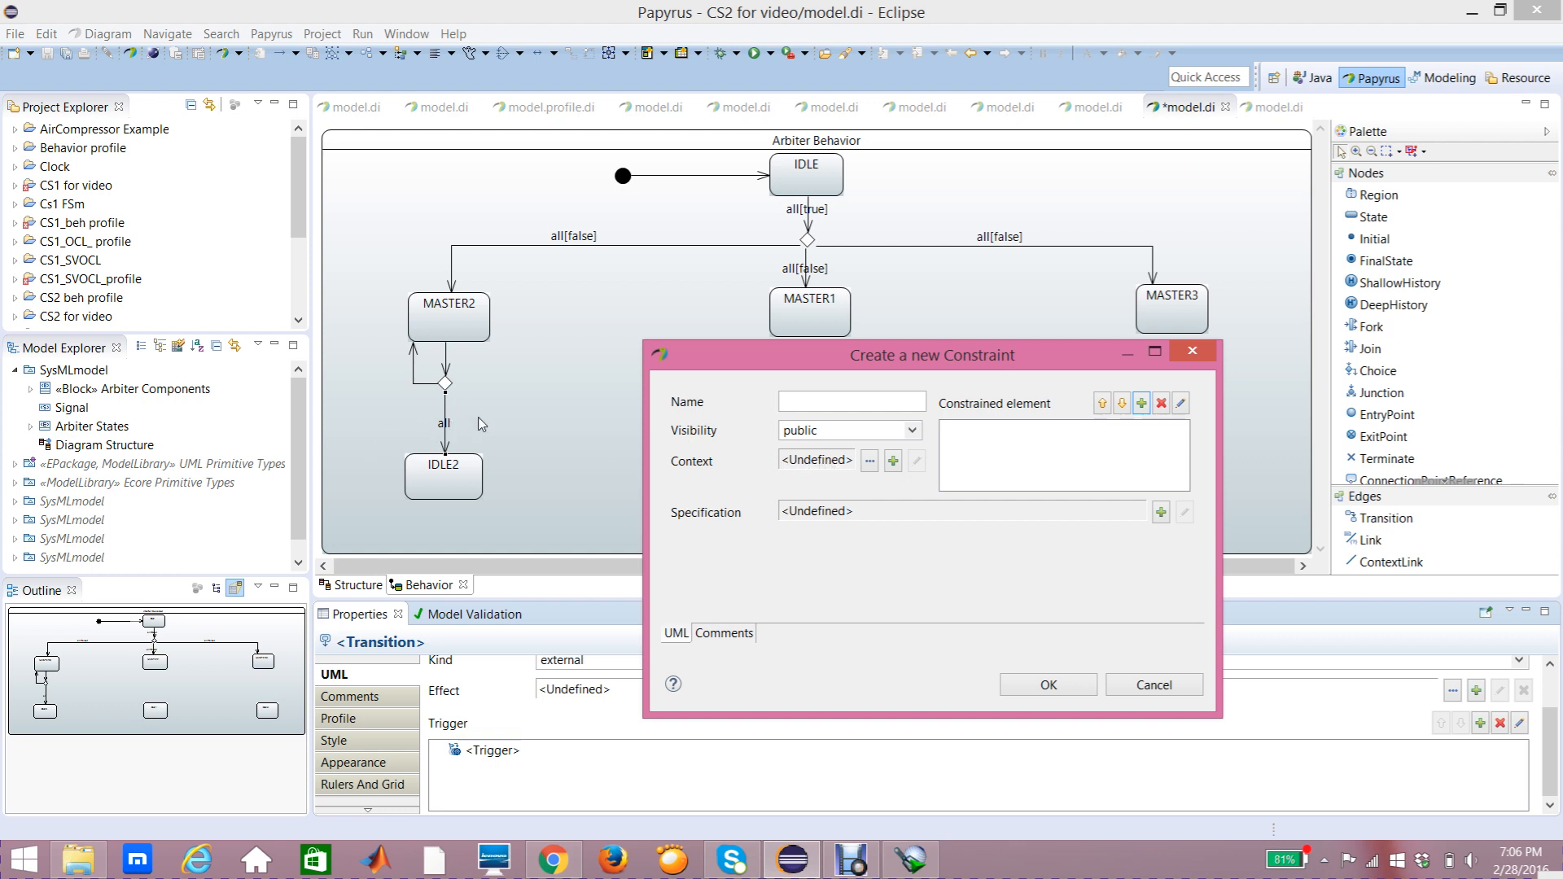
click(1141, 405)
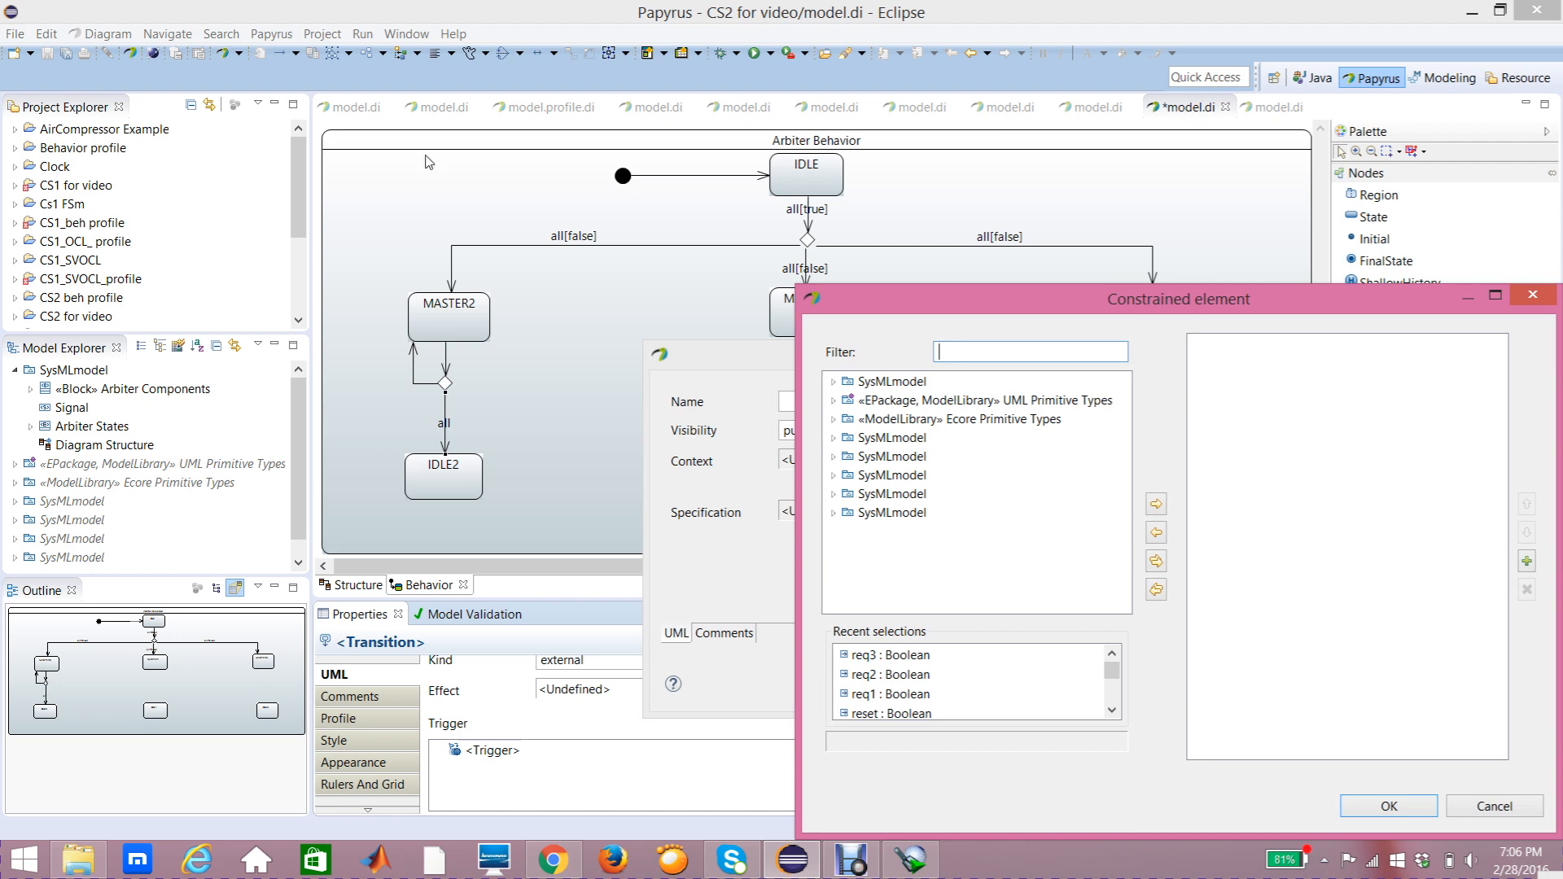
click(834, 382)
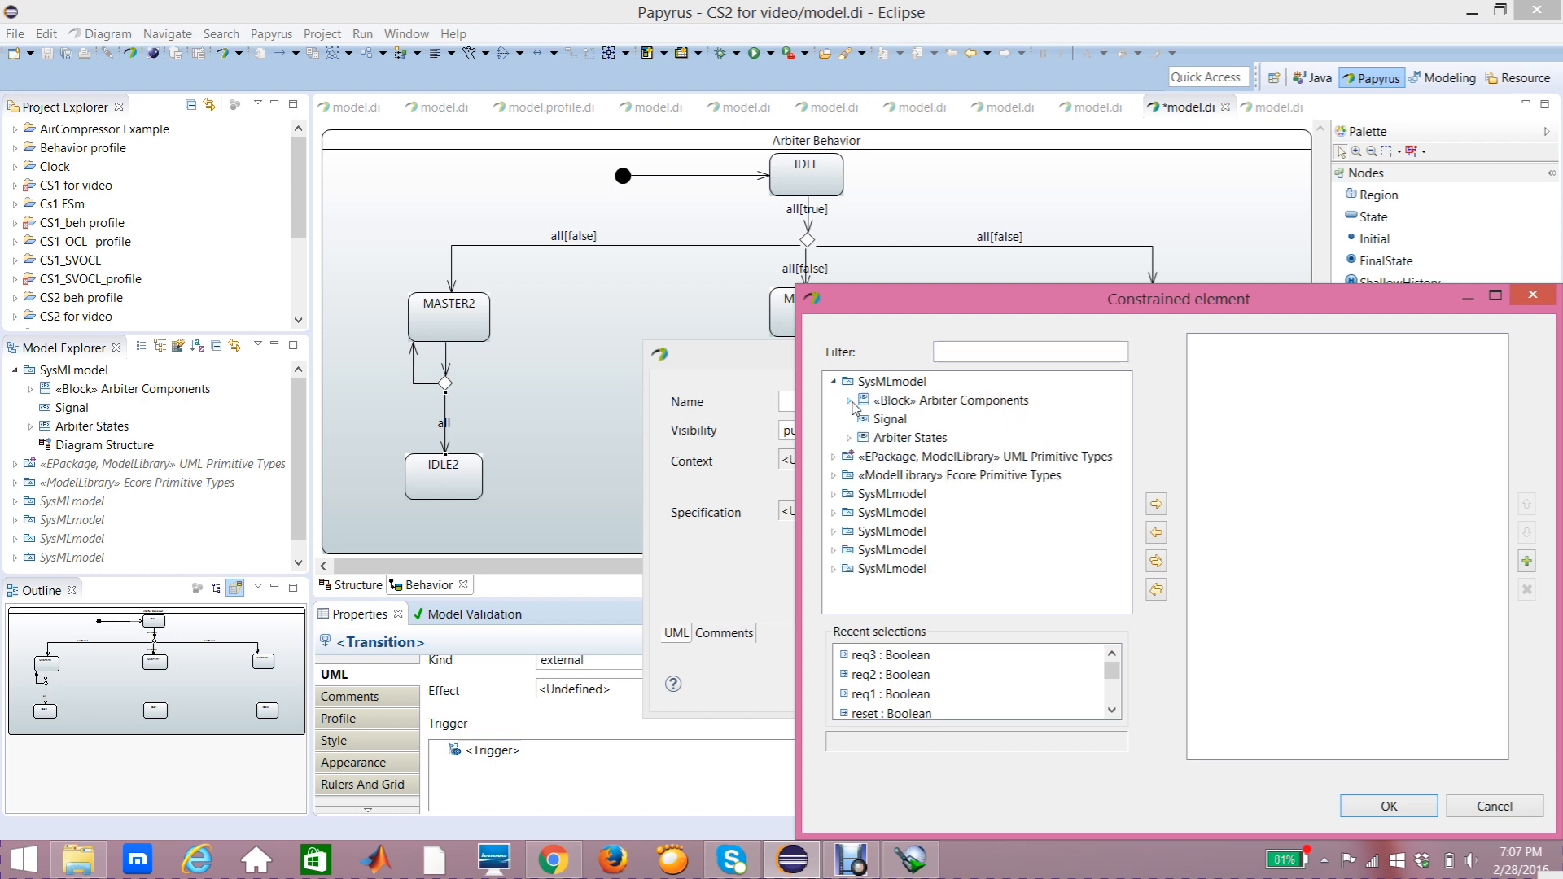
click(851, 403)
click(993, 573)
click(1157, 505)
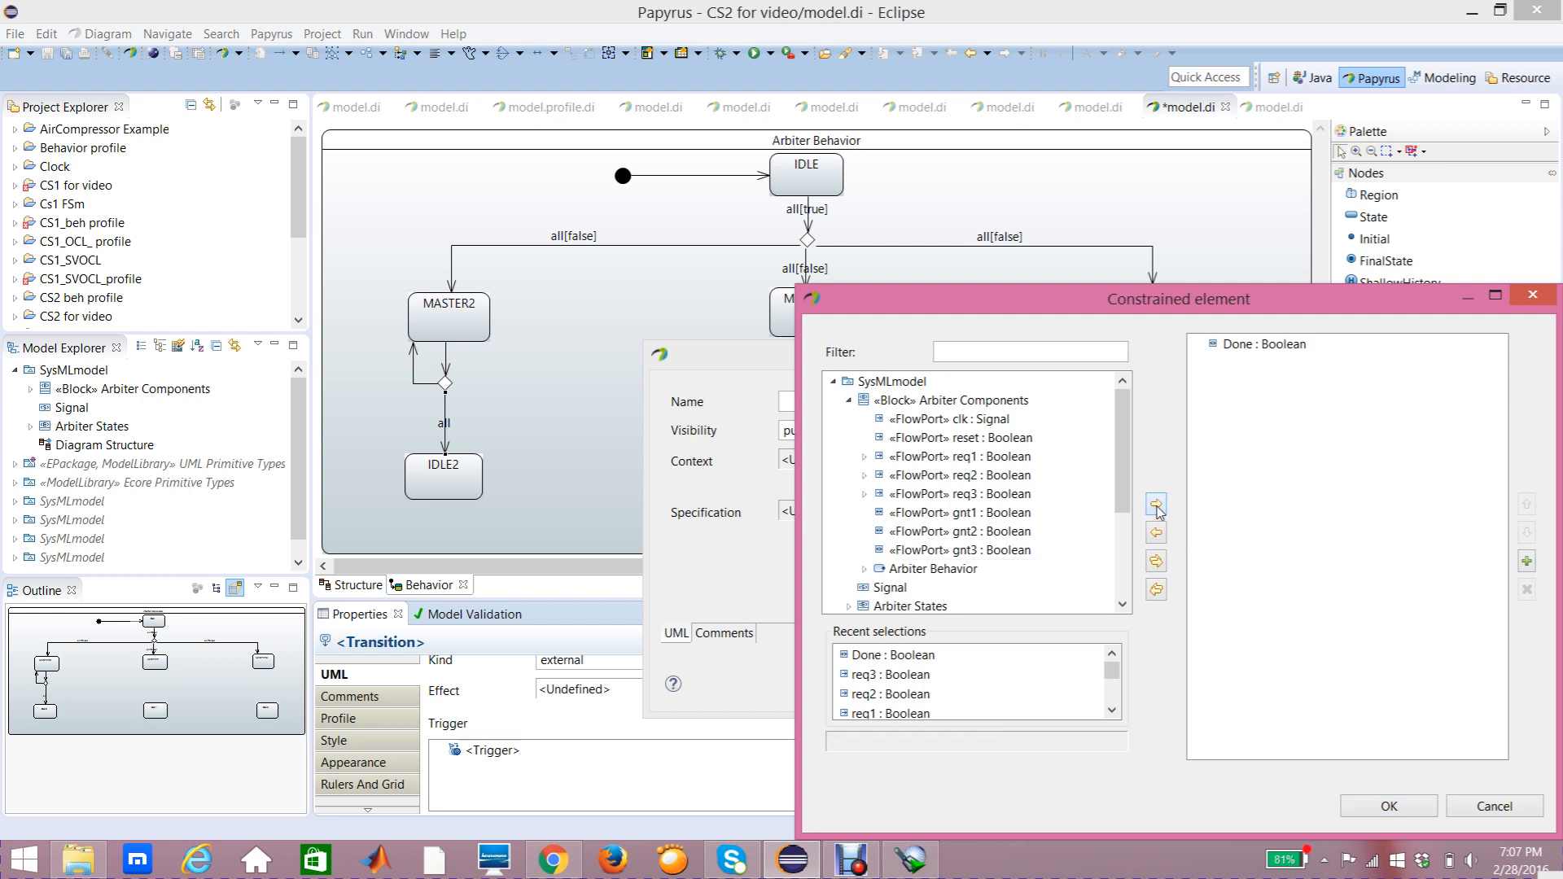
click(1391, 806)
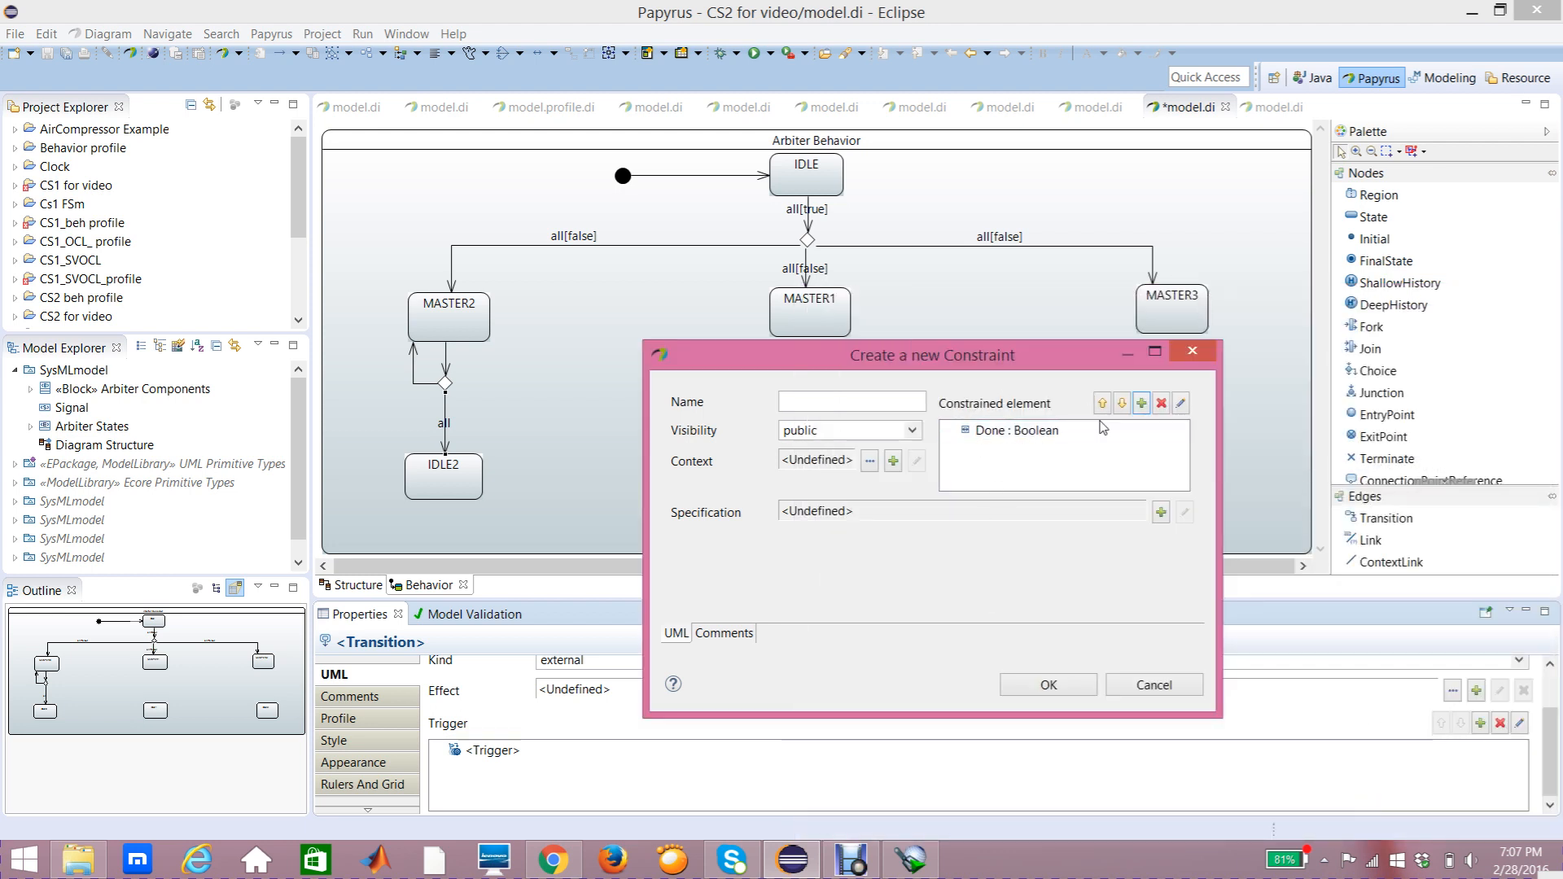
Step: Set the guard's specification to a LiteralBoolean with value true and confirm the constraint
click(1161, 515)
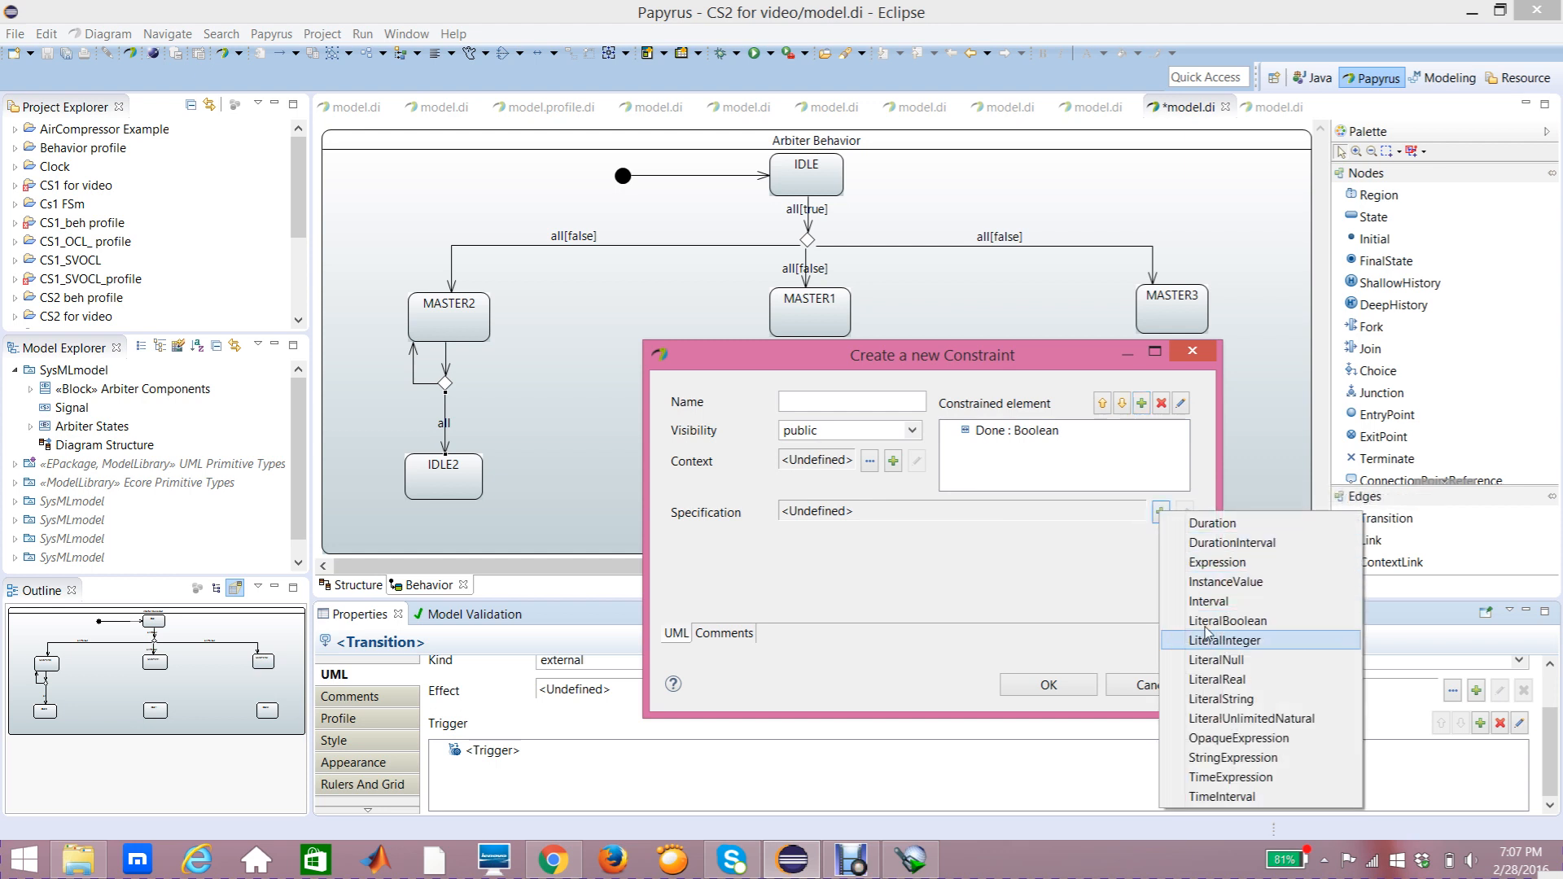
click(1211, 622)
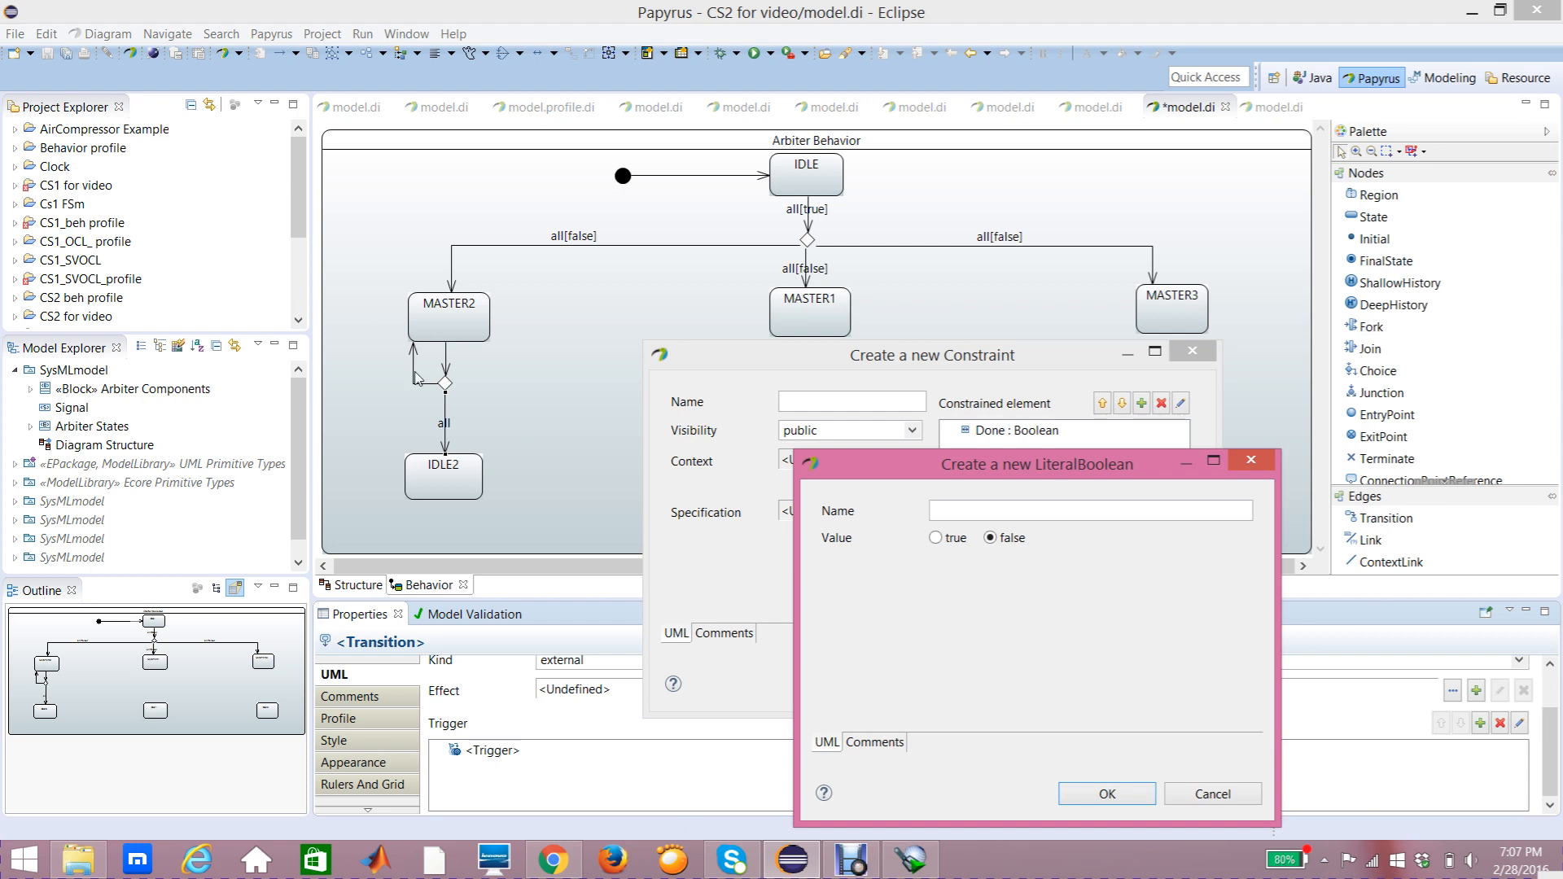
click(935, 540)
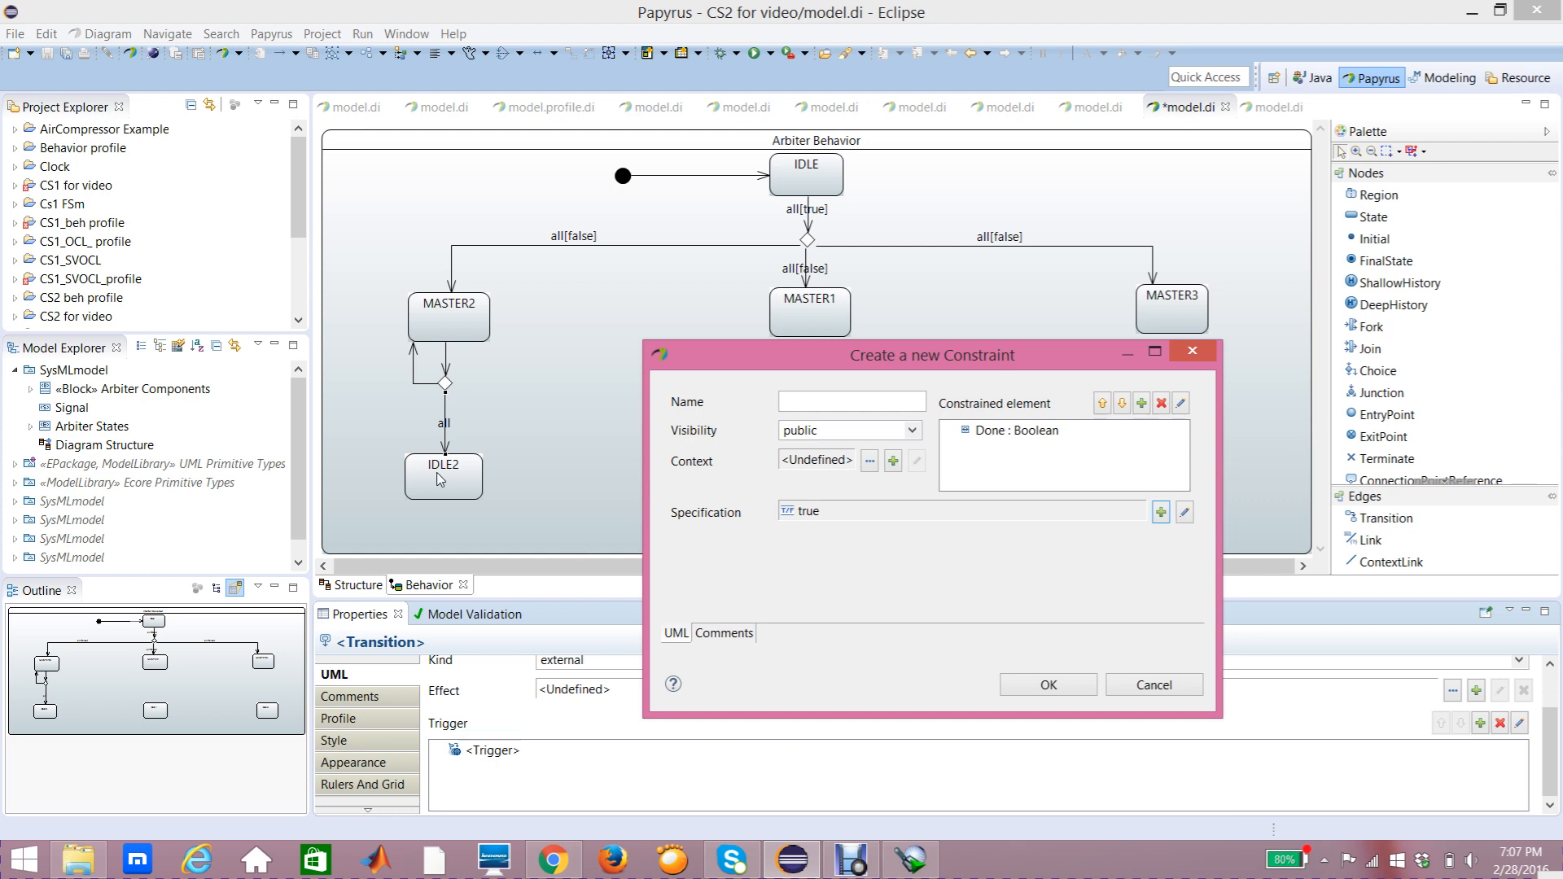
click(1030, 691)
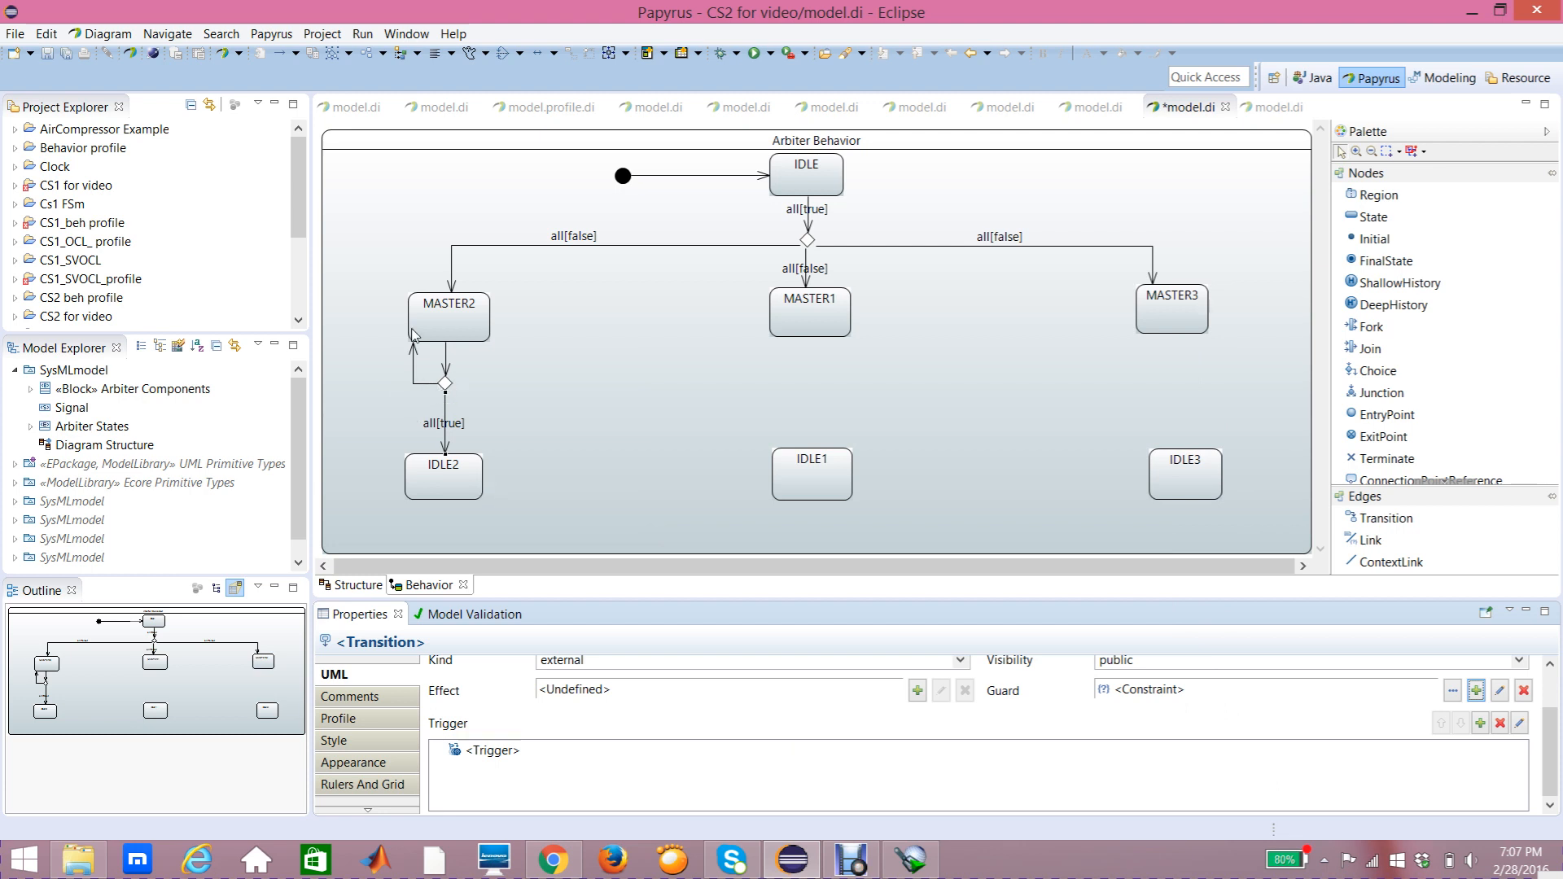
Step: Add a trigger on the Done port to the transition from the choice pseudostate back to MASTER2
click(411, 368)
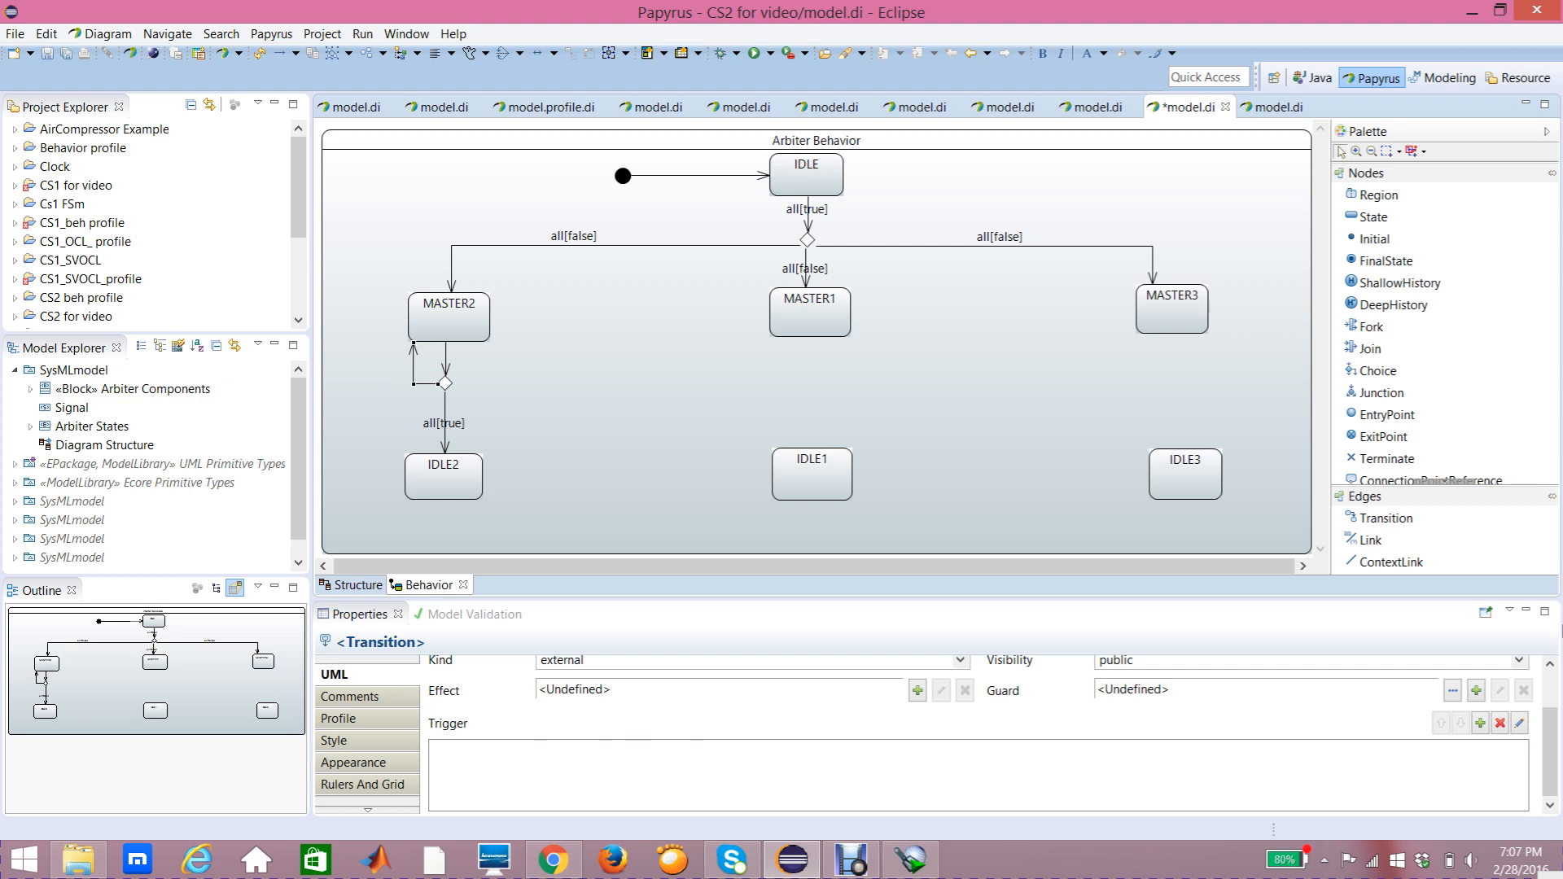
click(1482, 729)
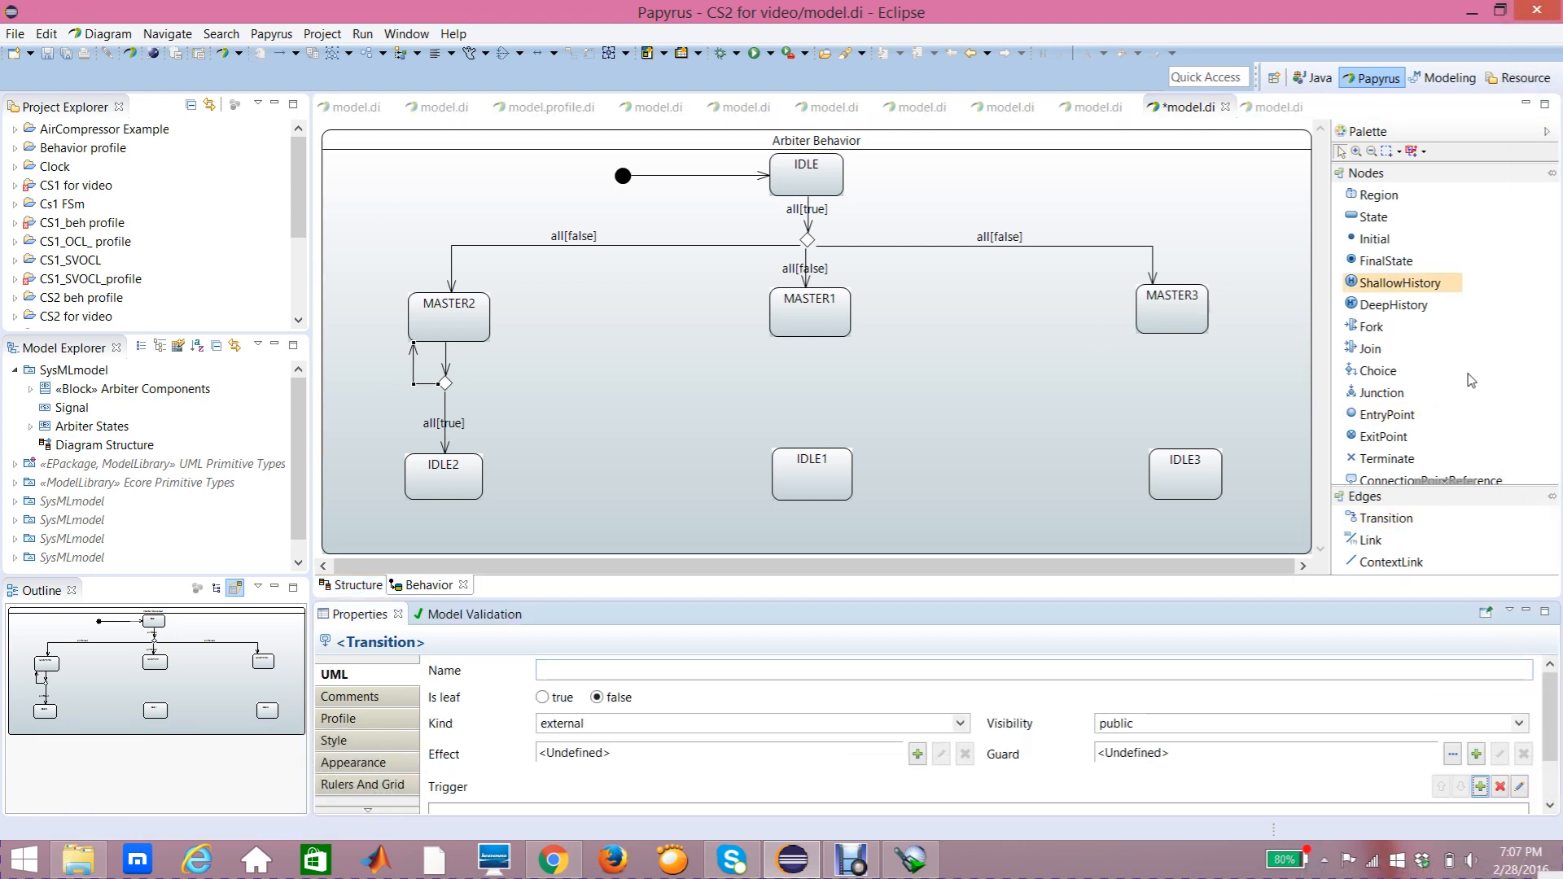
click(1480, 787)
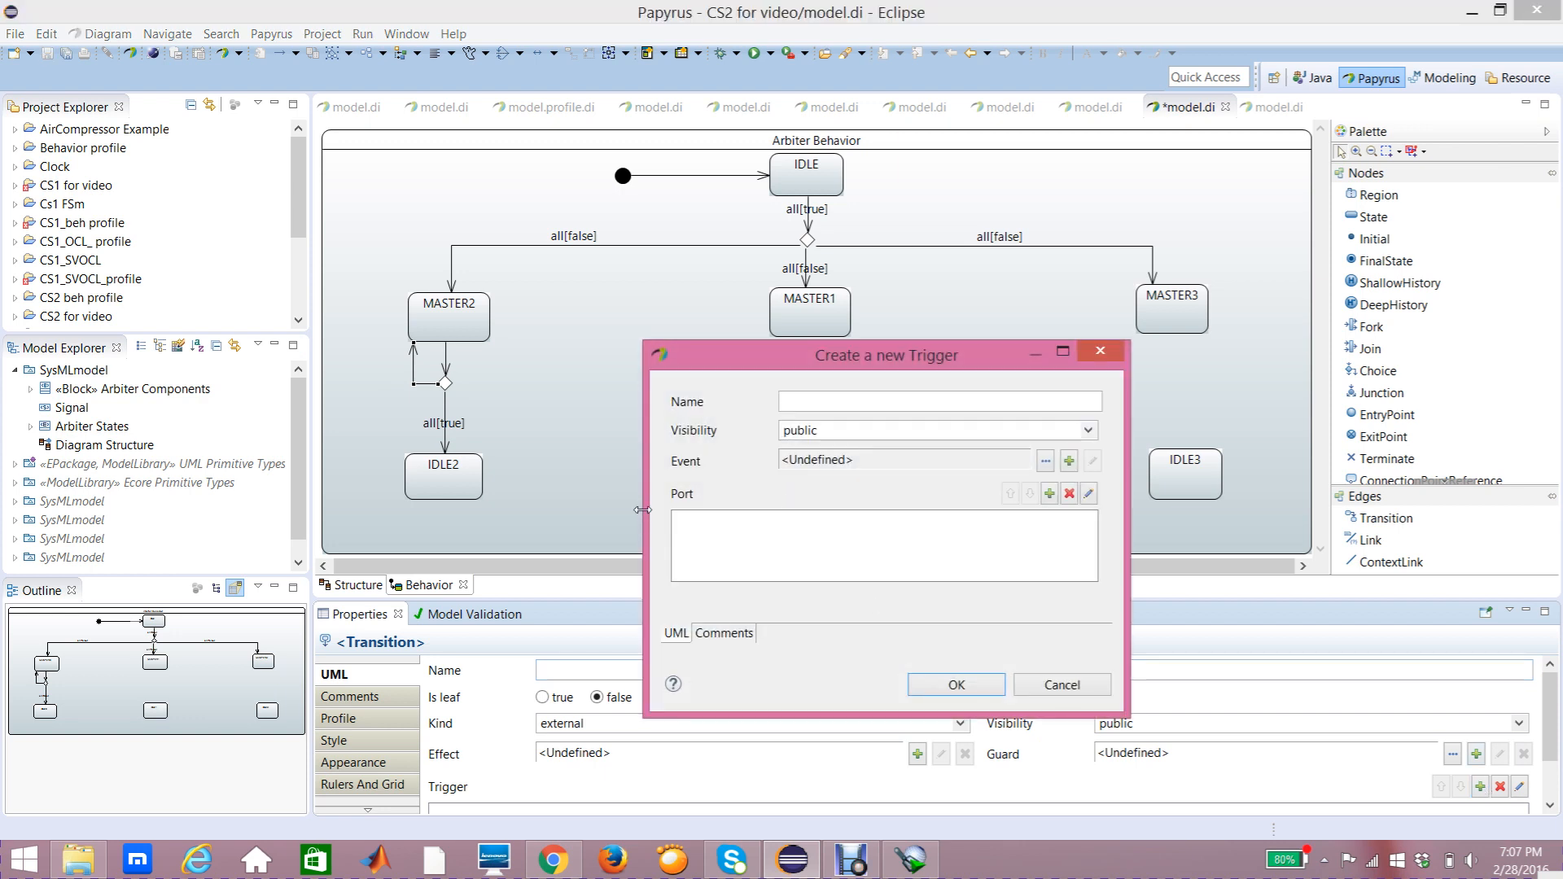
click(1050, 494)
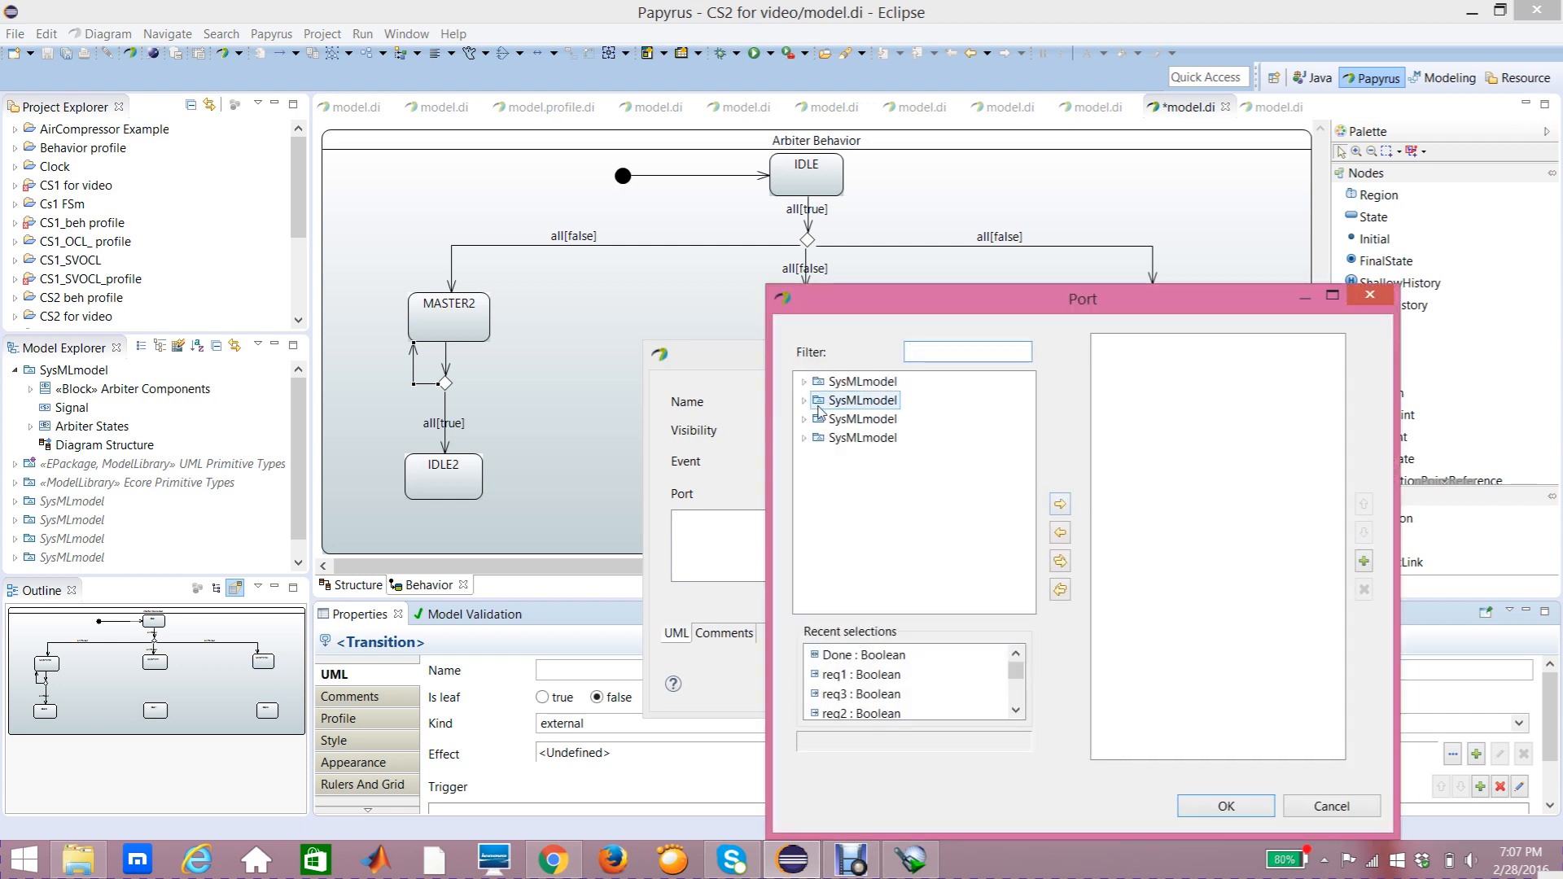
click(804, 381)
click(820, 400)
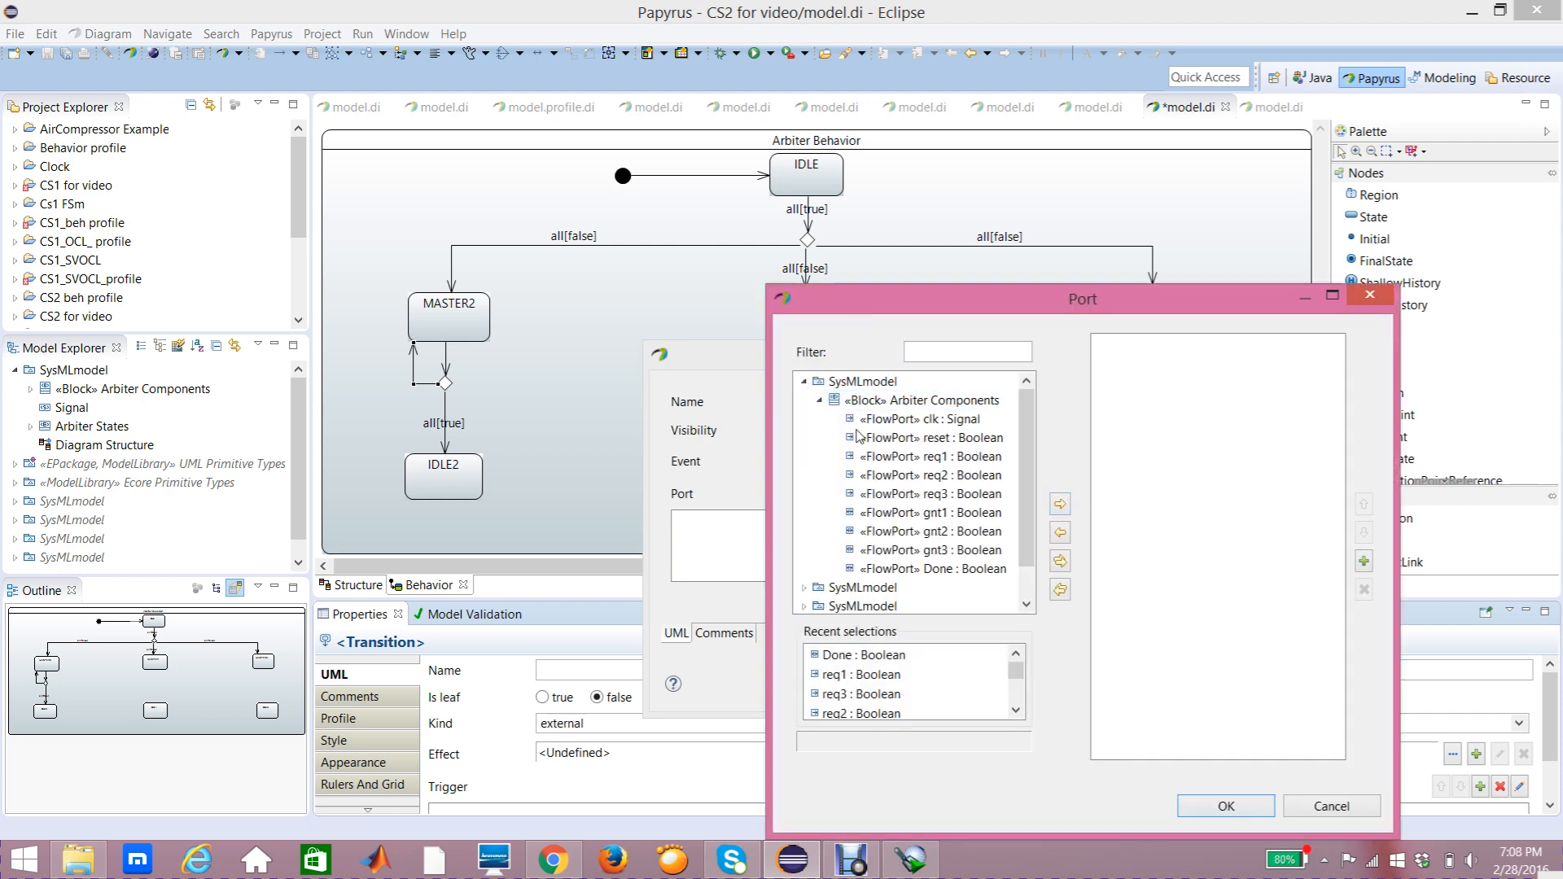
click(928, 568)
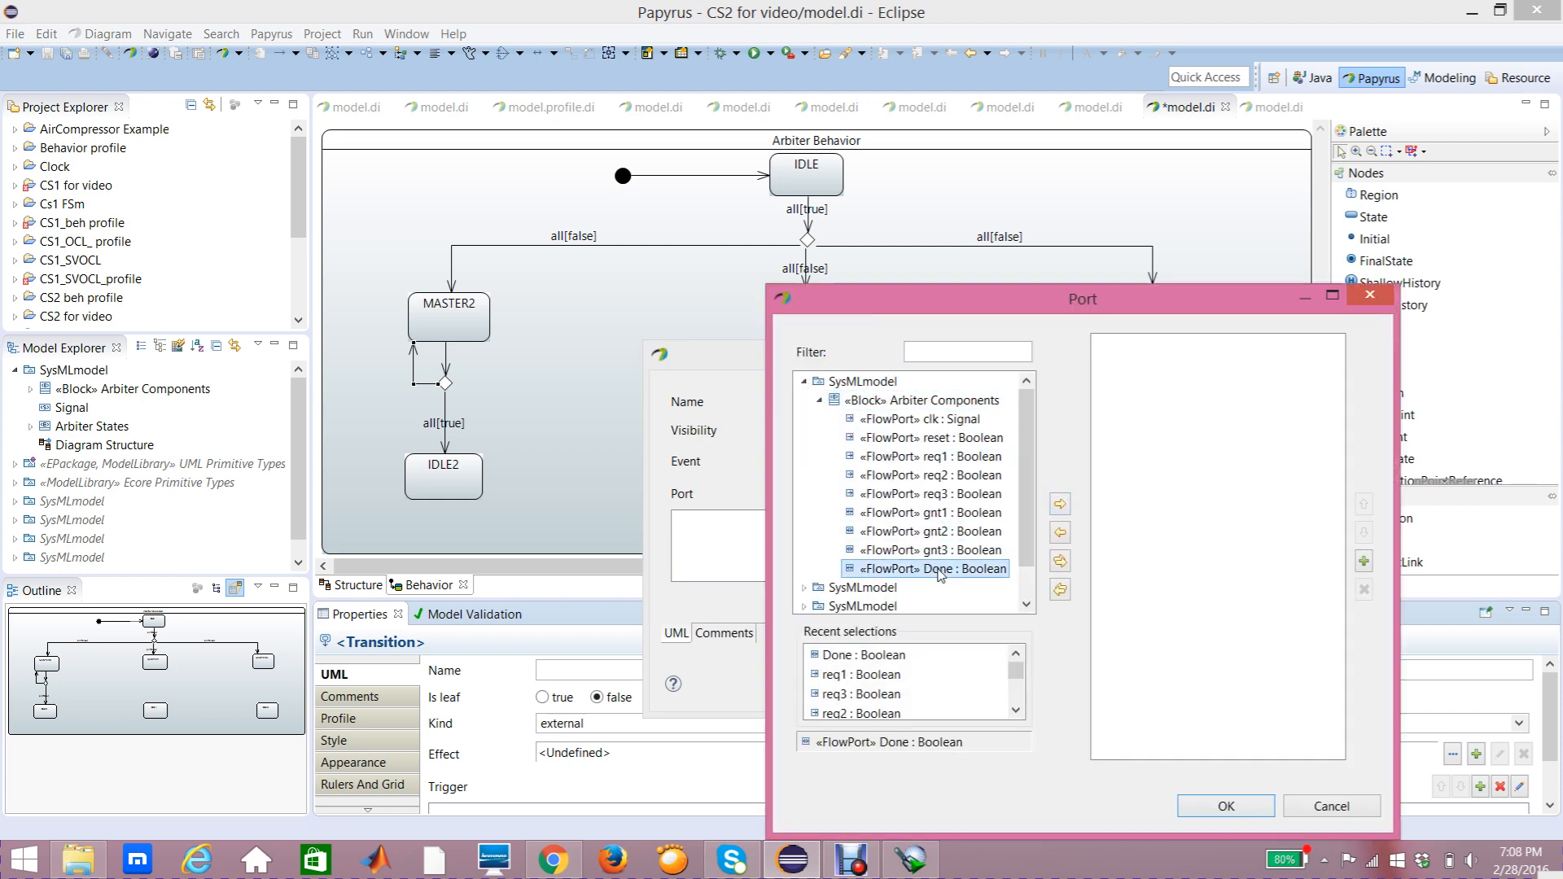
click(1060, 505)
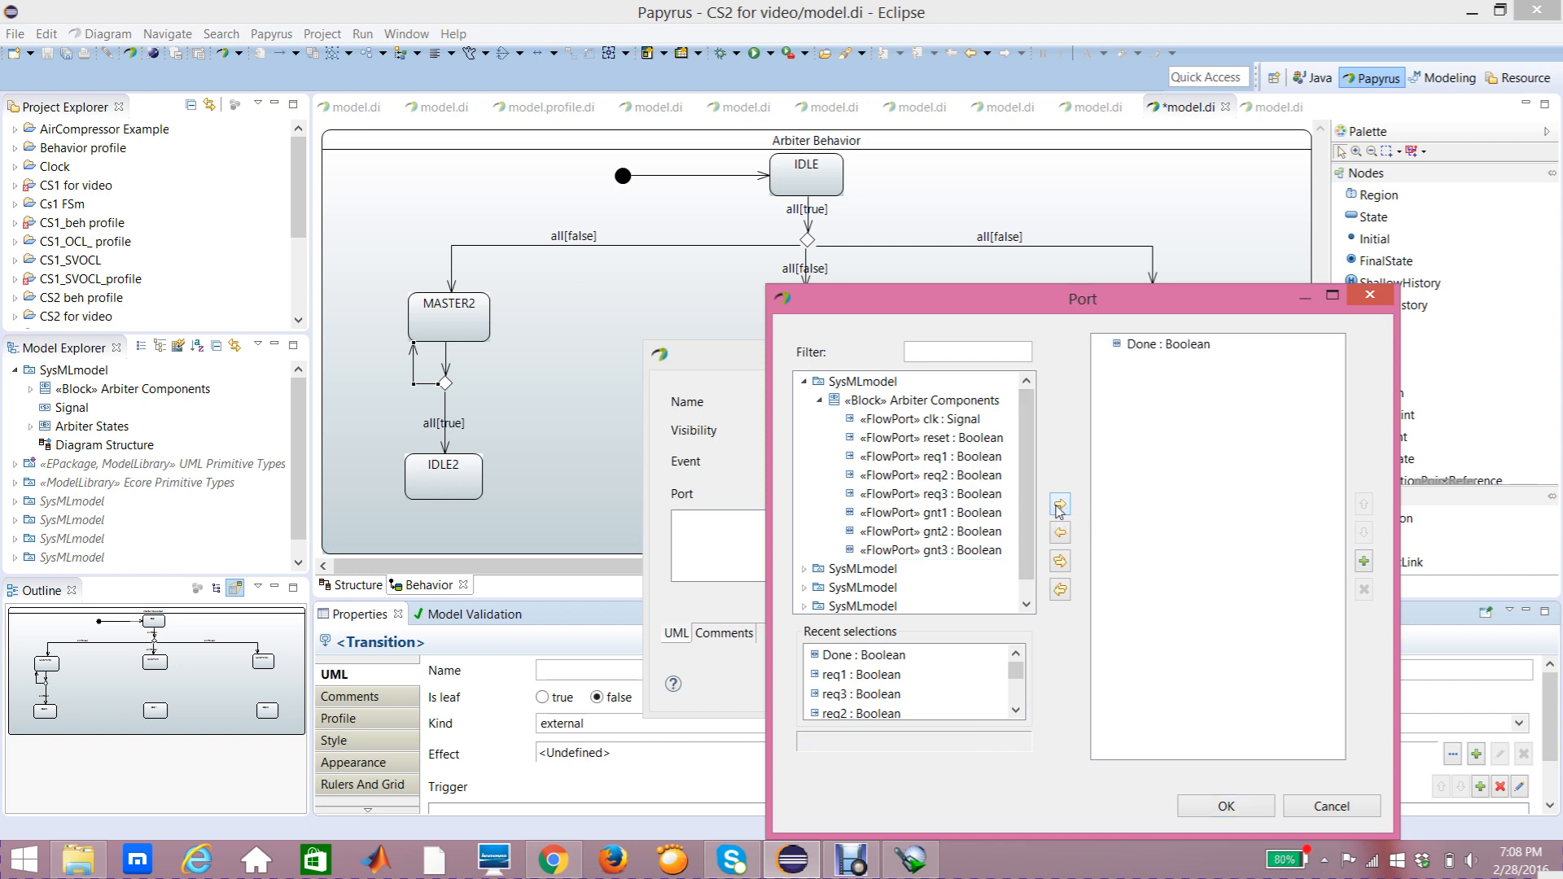
click(1231, 810)
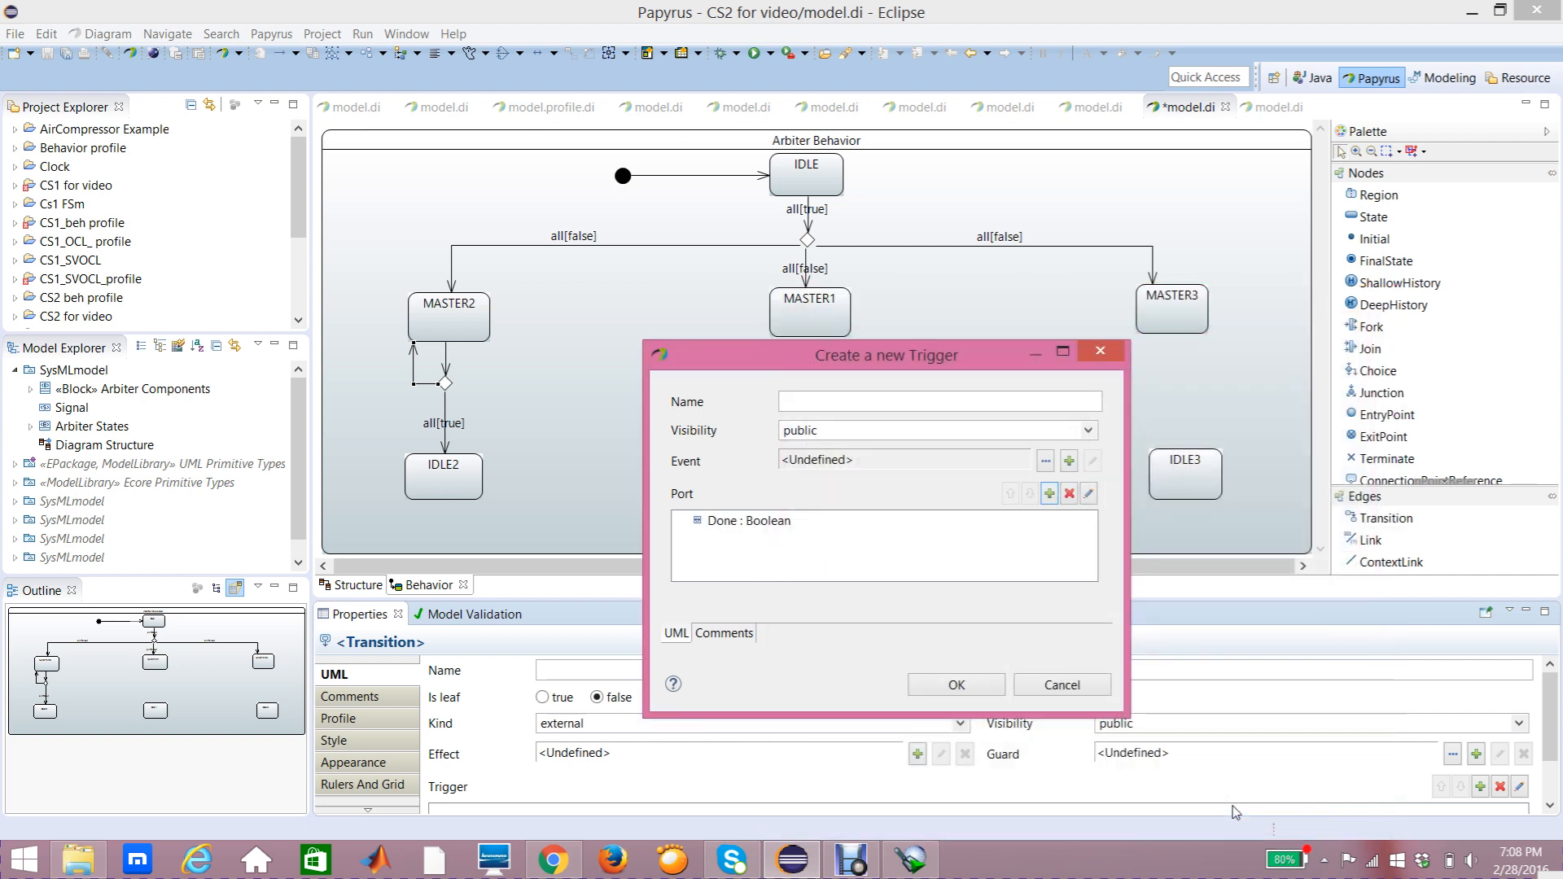
click(959, 687)
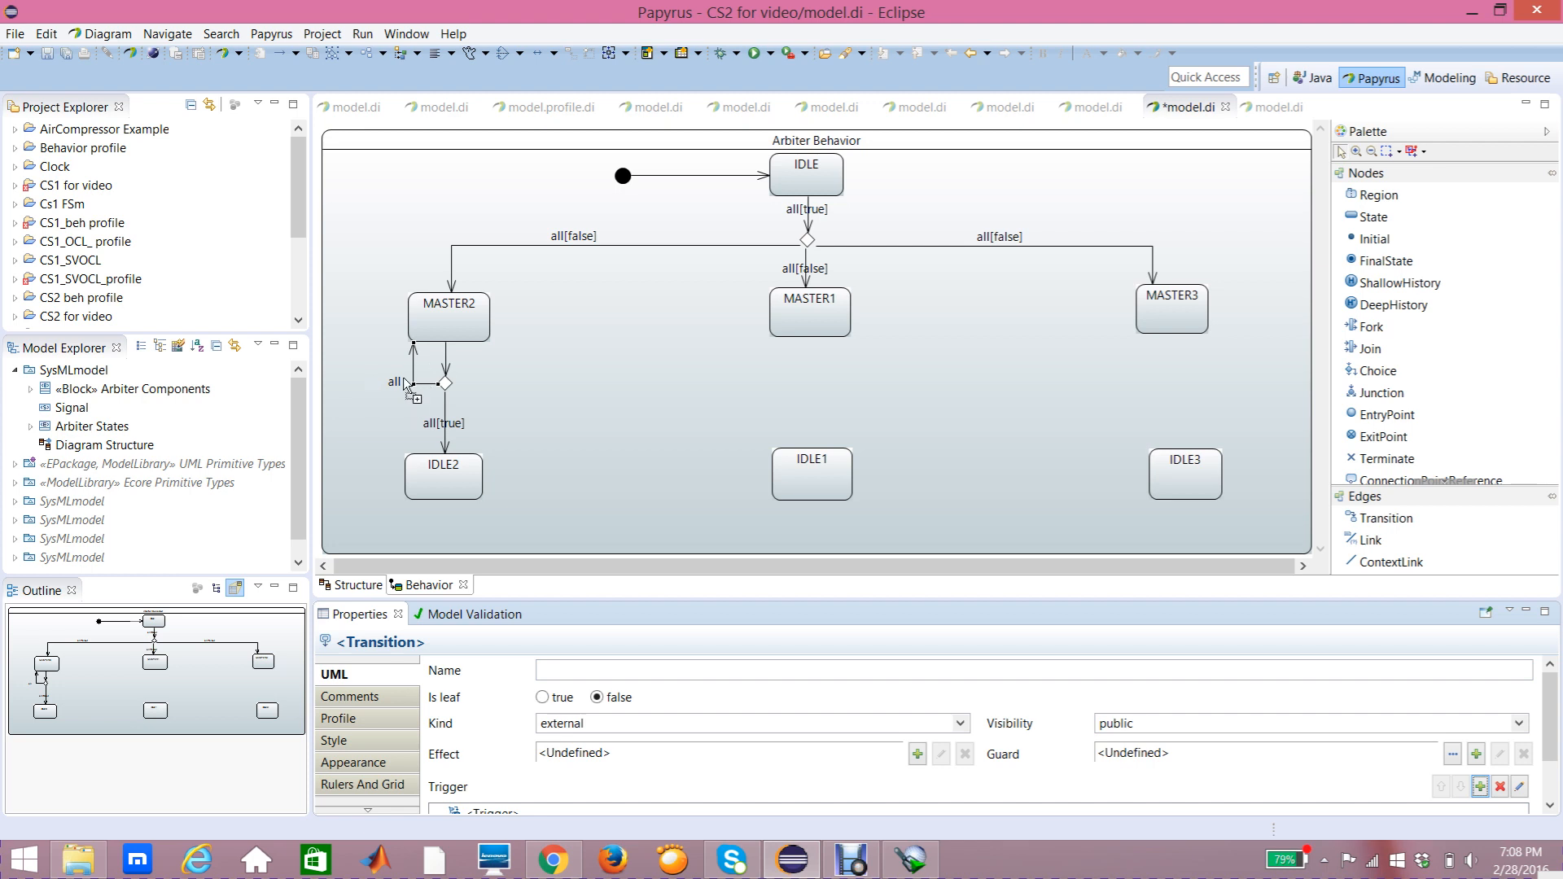
Step: Create a guard Constraint on the transition from the choice pseudostate back to MASTER2, with the Done port as constrained element
click(411, 349)
click(1476, 755)
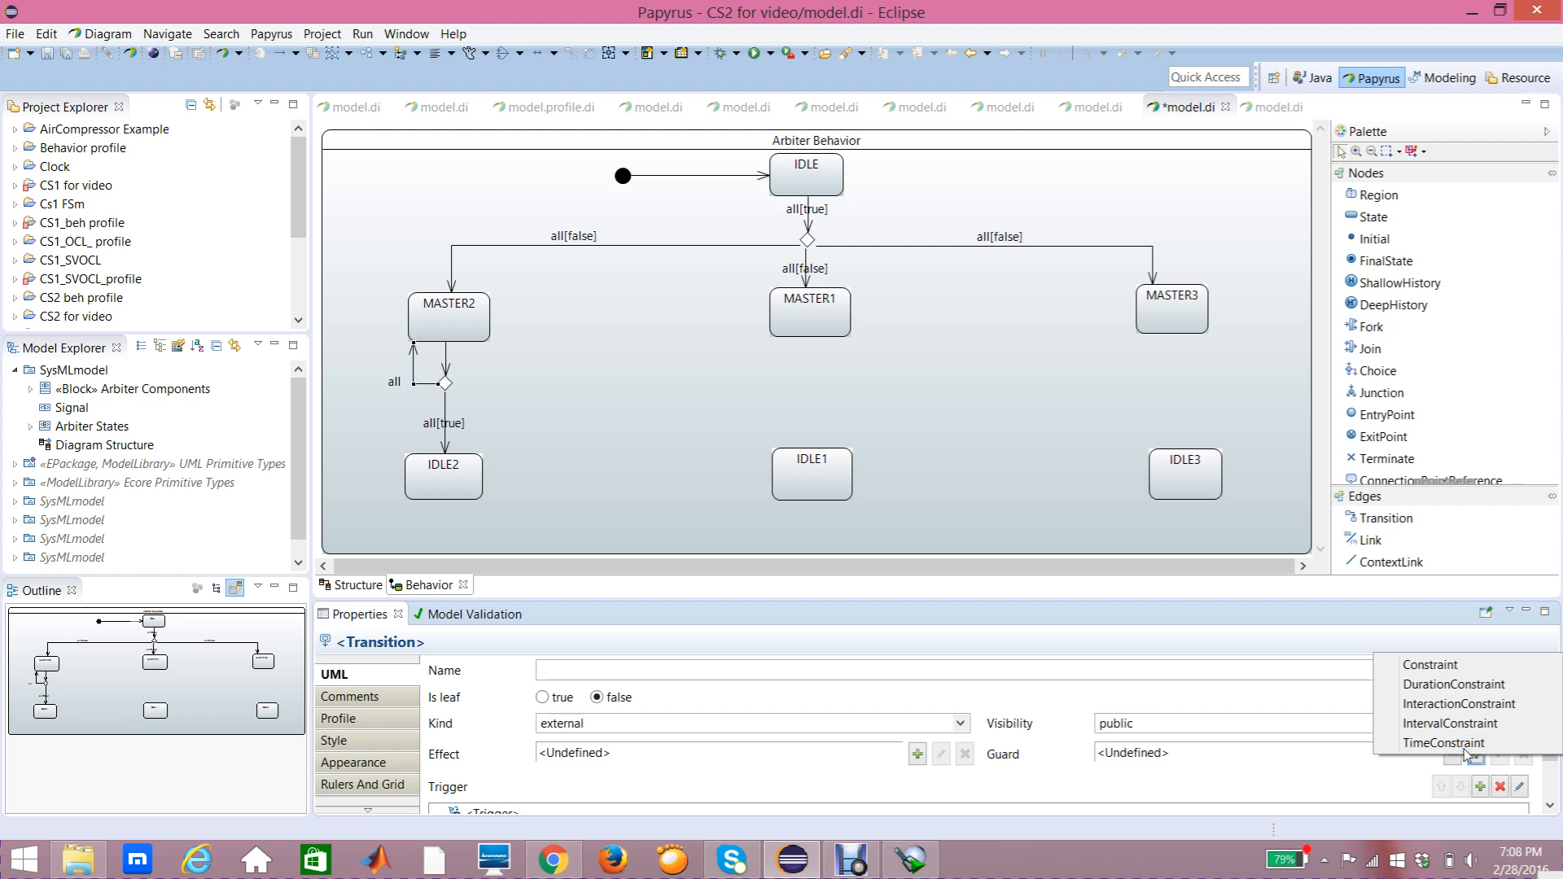
click(1430, 665)
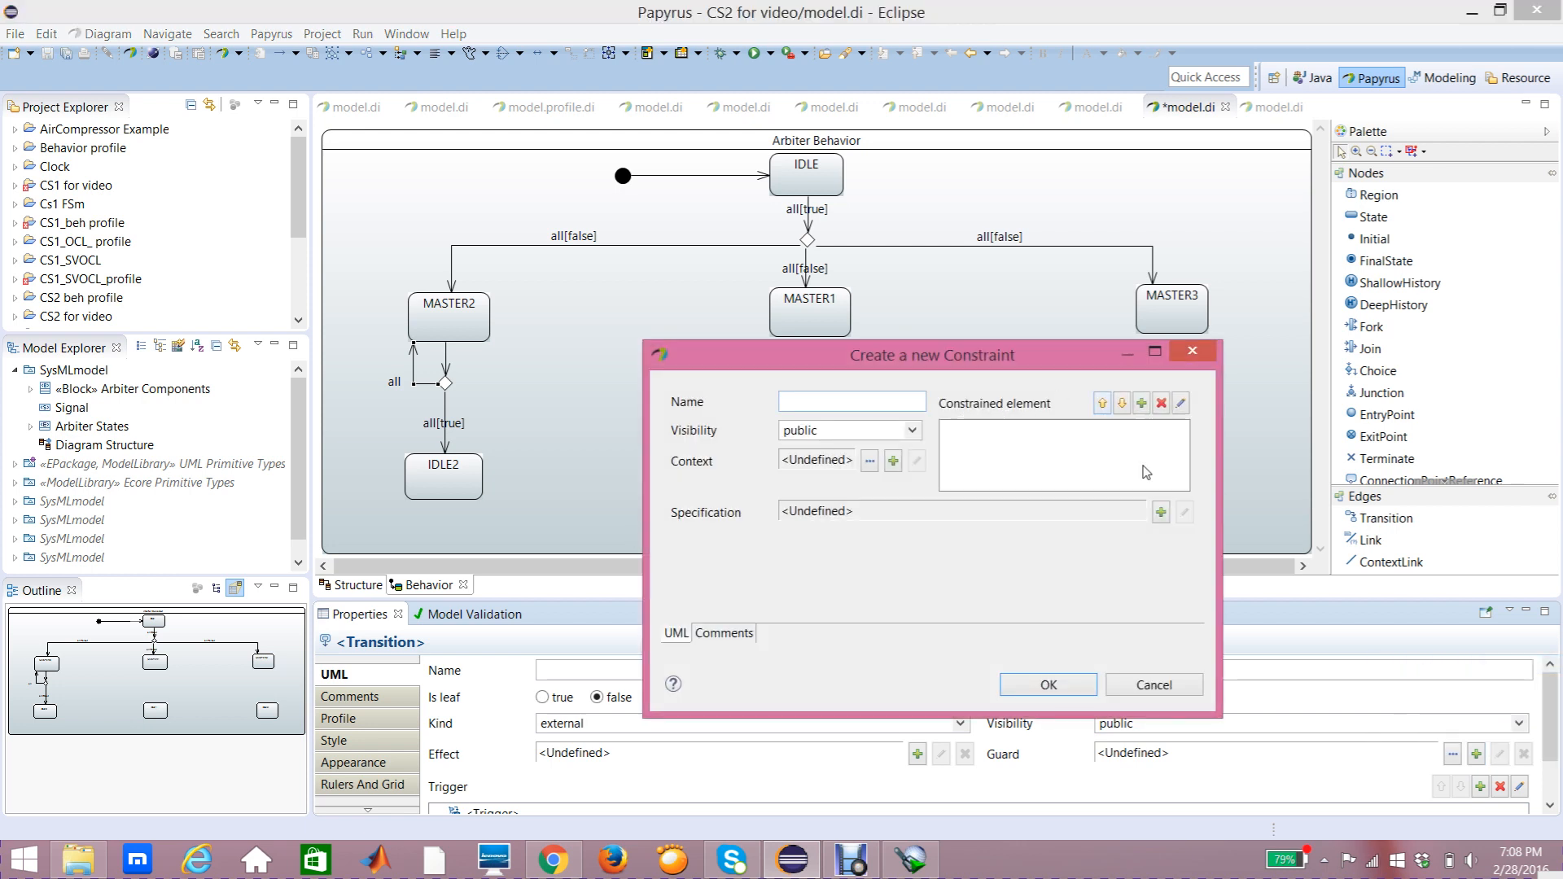
click(1142, 404)
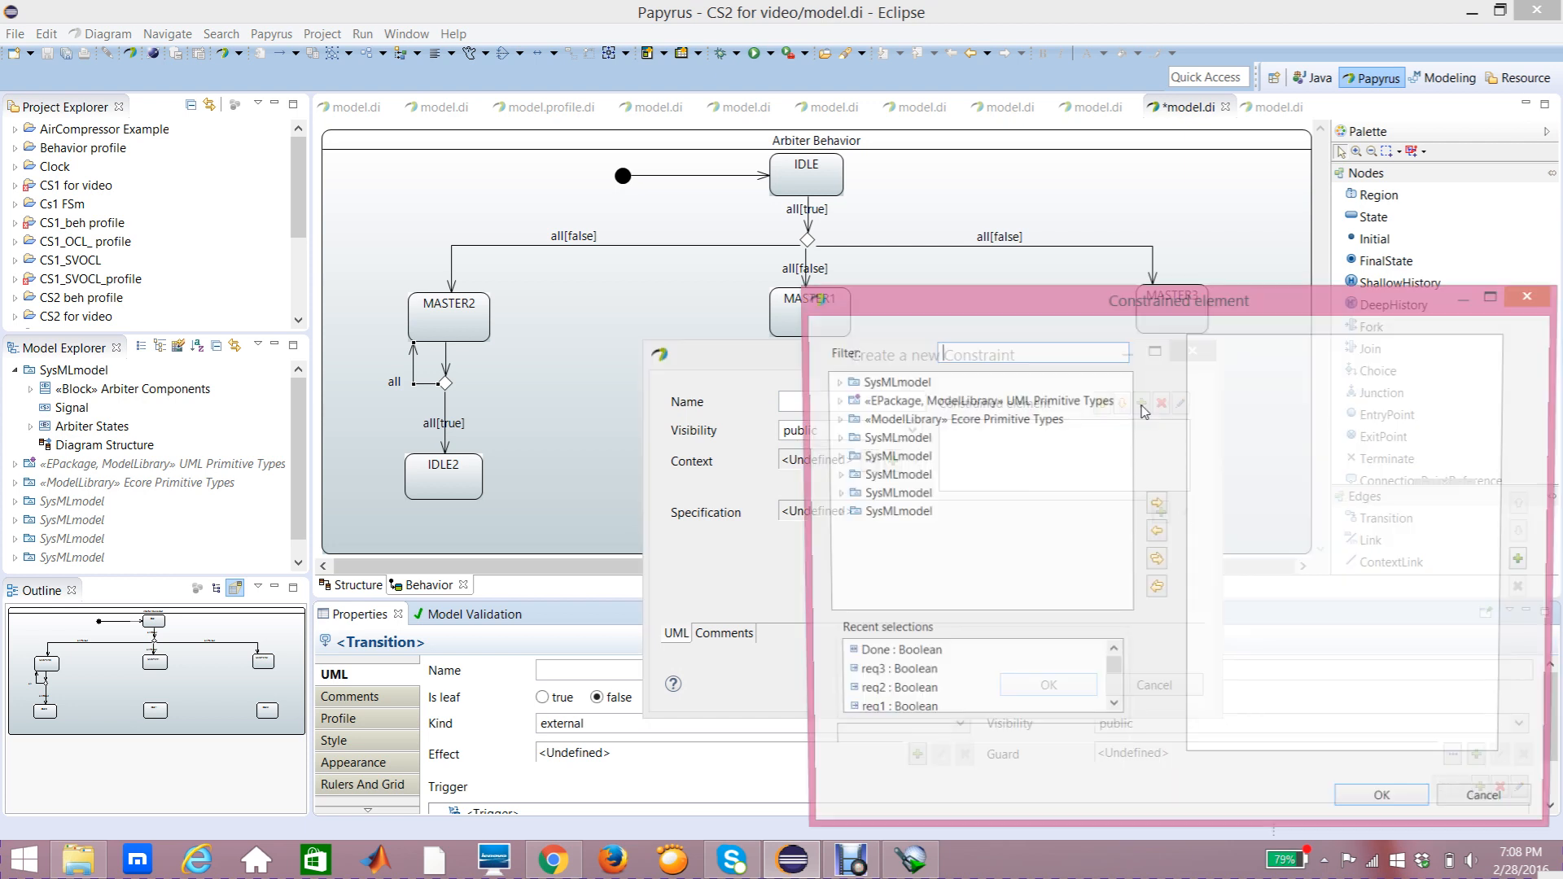
click(833, 382)
click(850, 403)
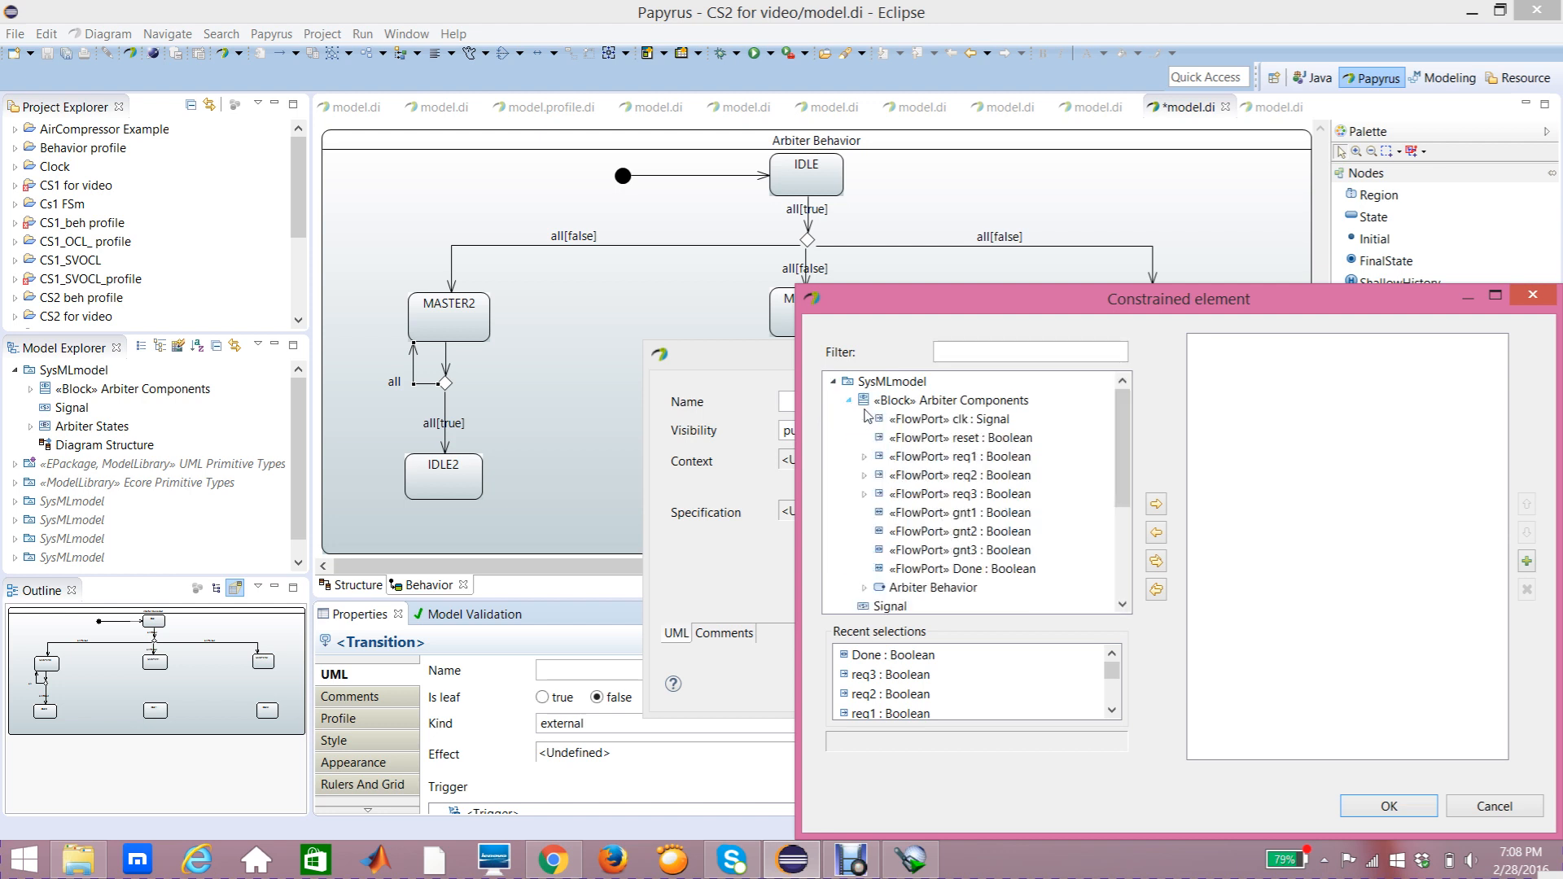
click(917, 570)
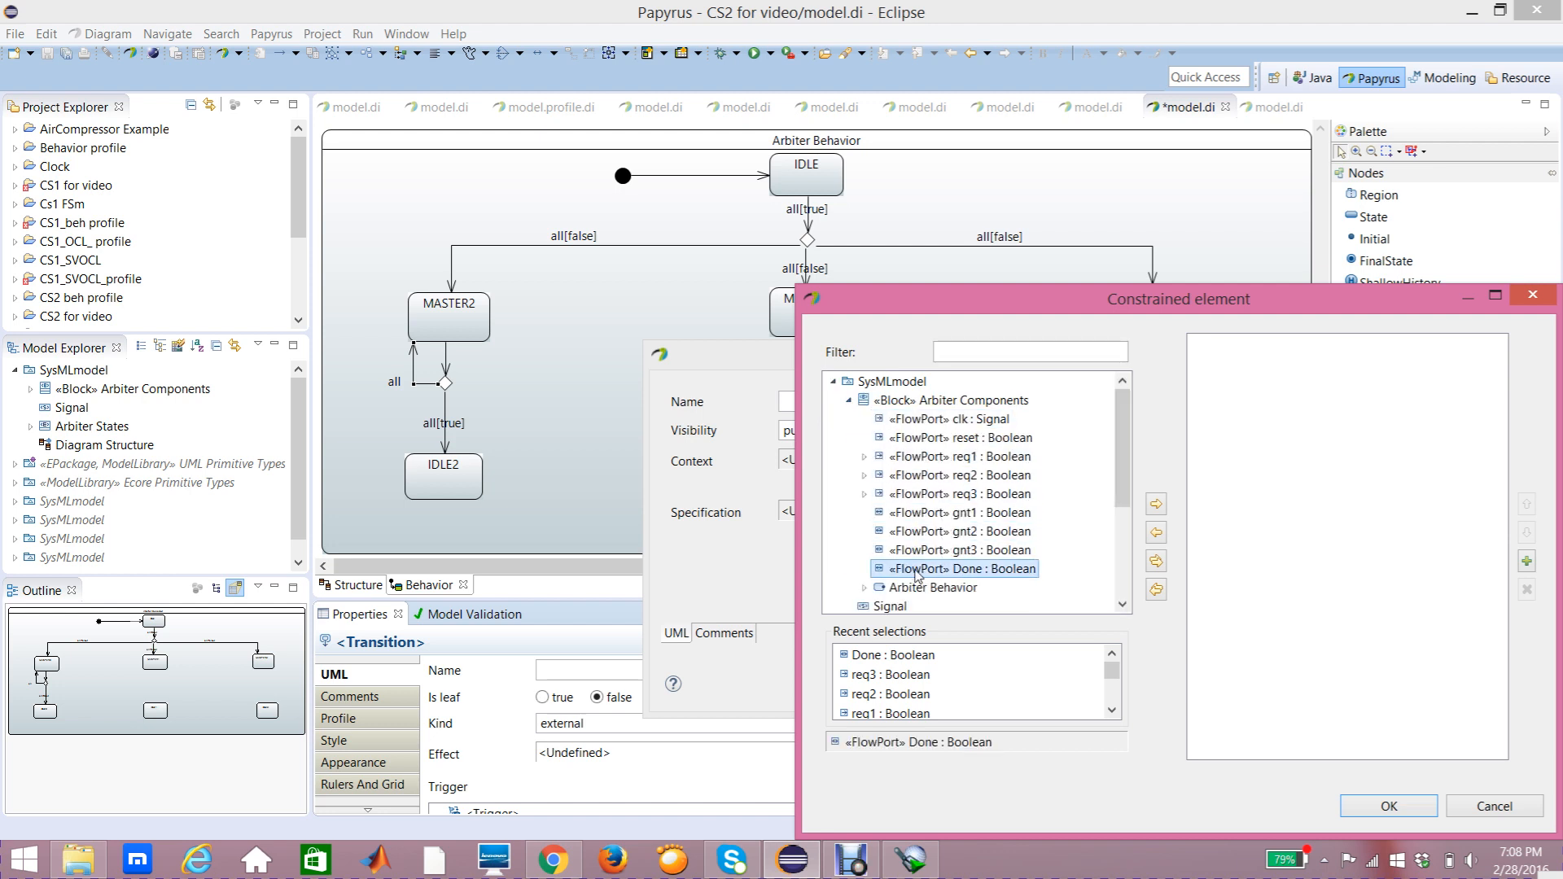
click(1157, 504)
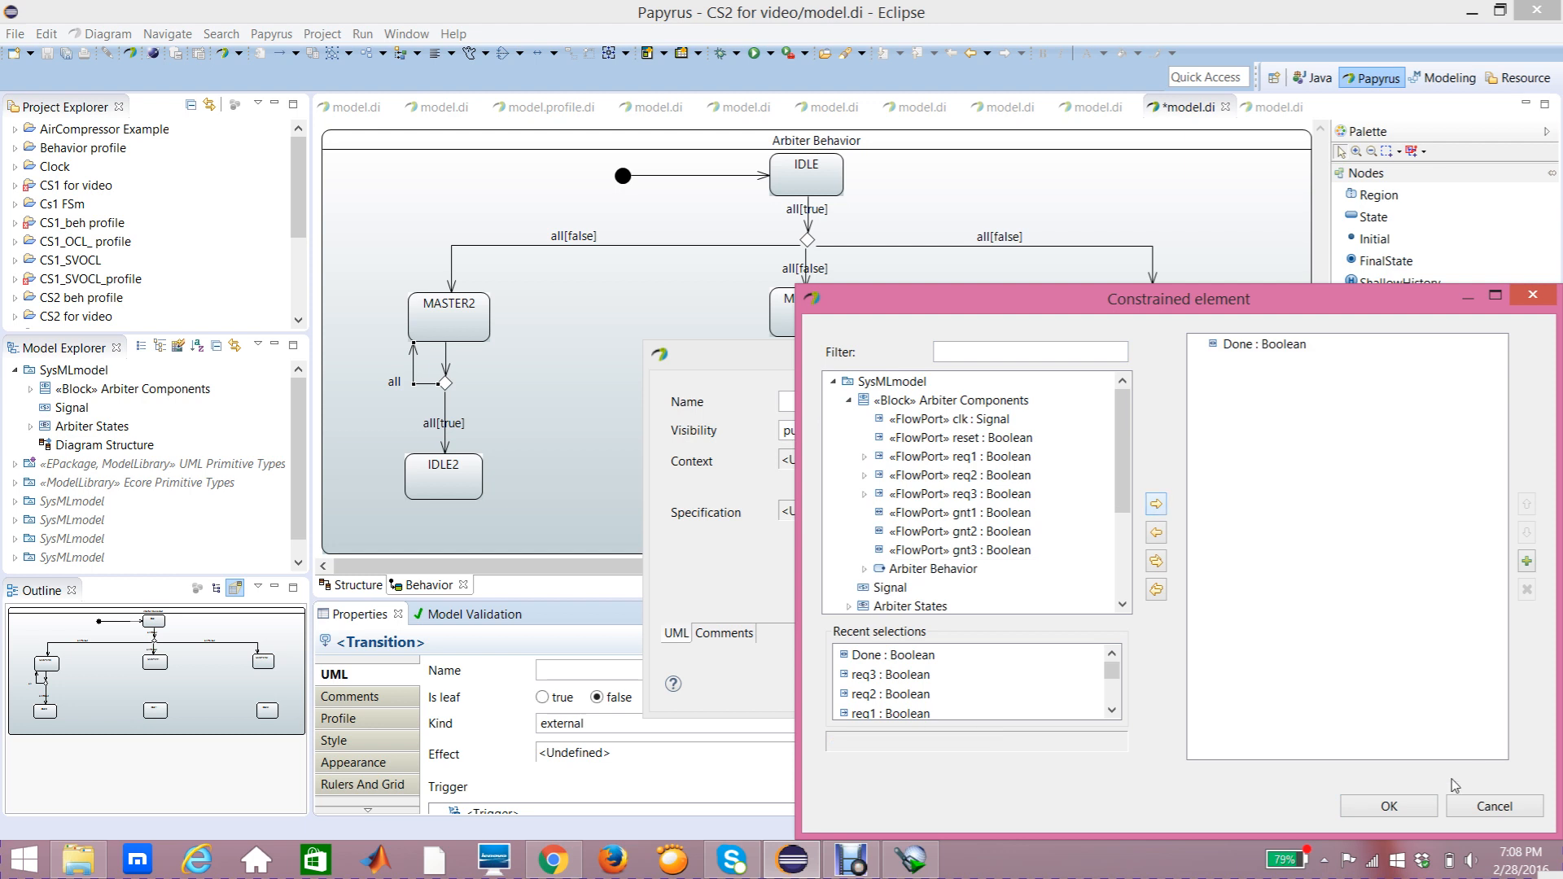
click(1411, 809)
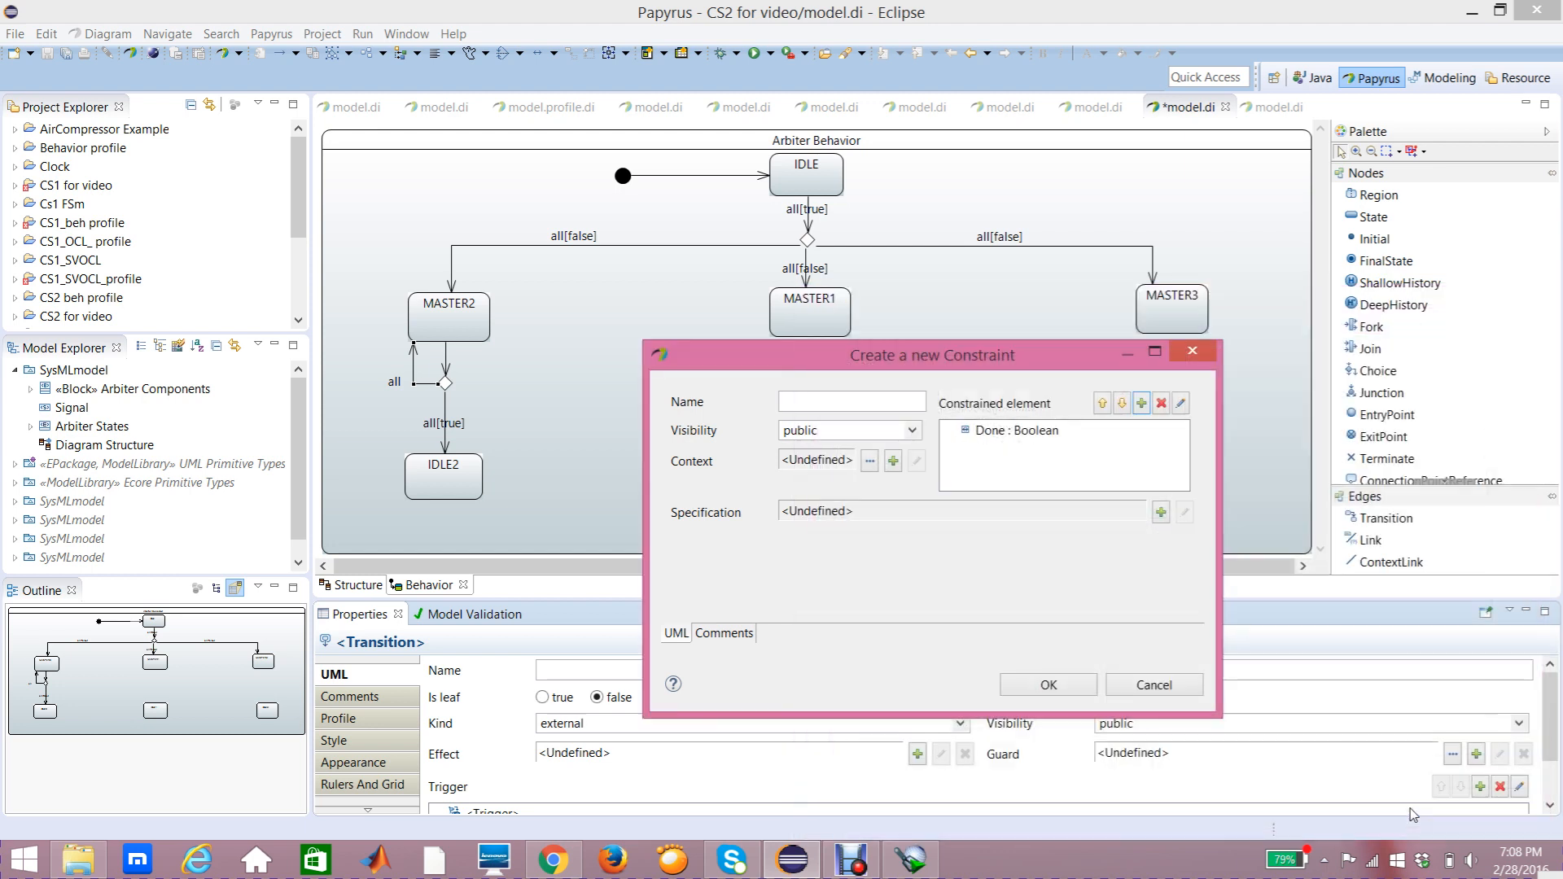
Step: Set the guard's specification to a LiteralBoolean with value false, confirm the constraint, and reposition the transition's label
click(1162, 513)
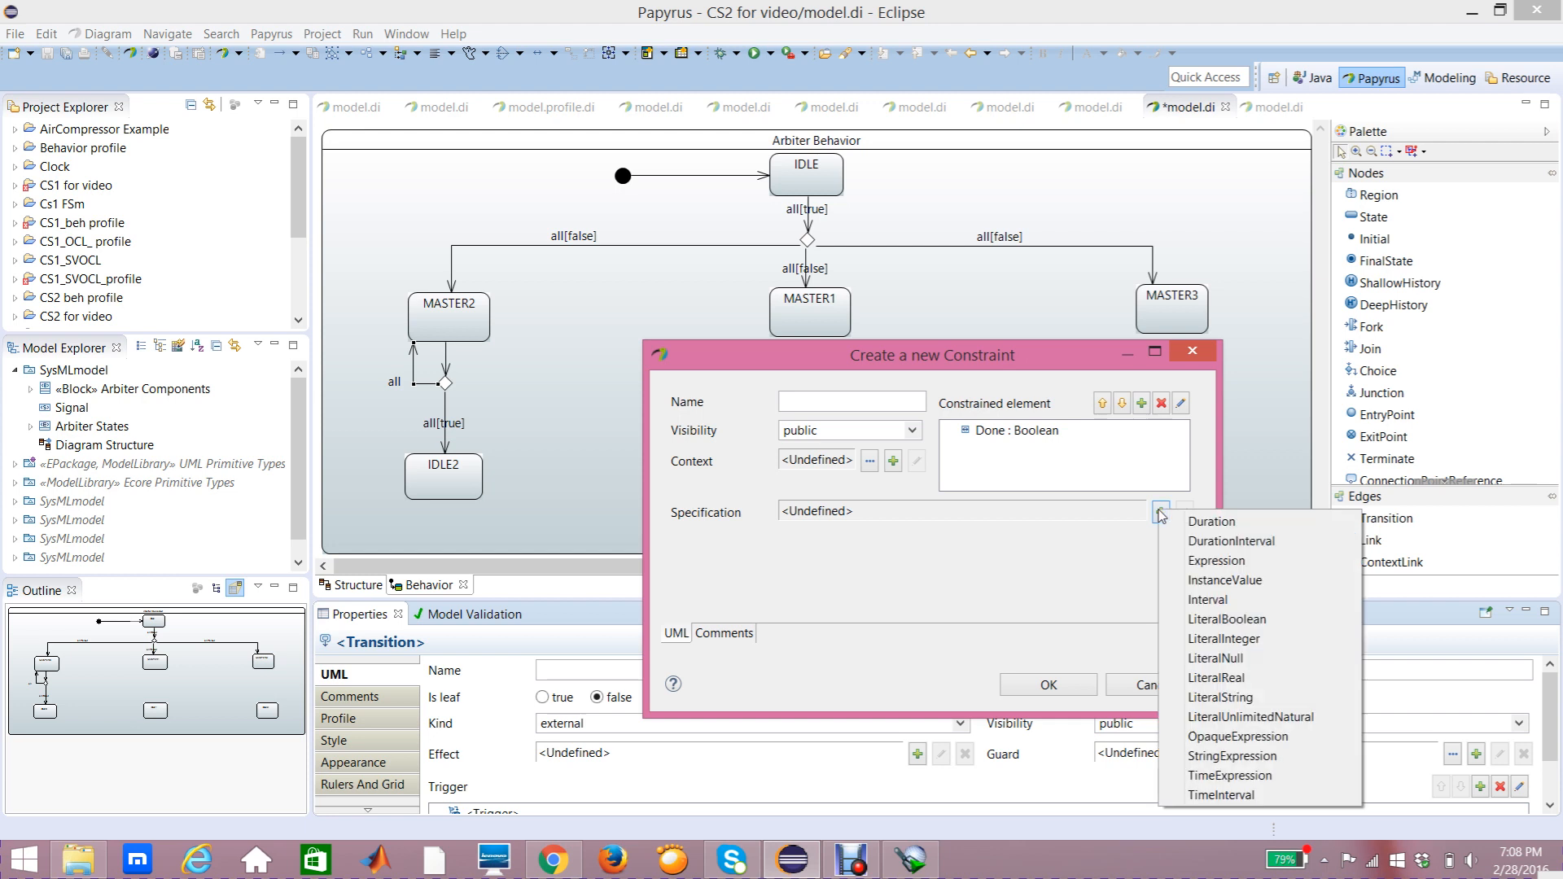
click(1191, 624)
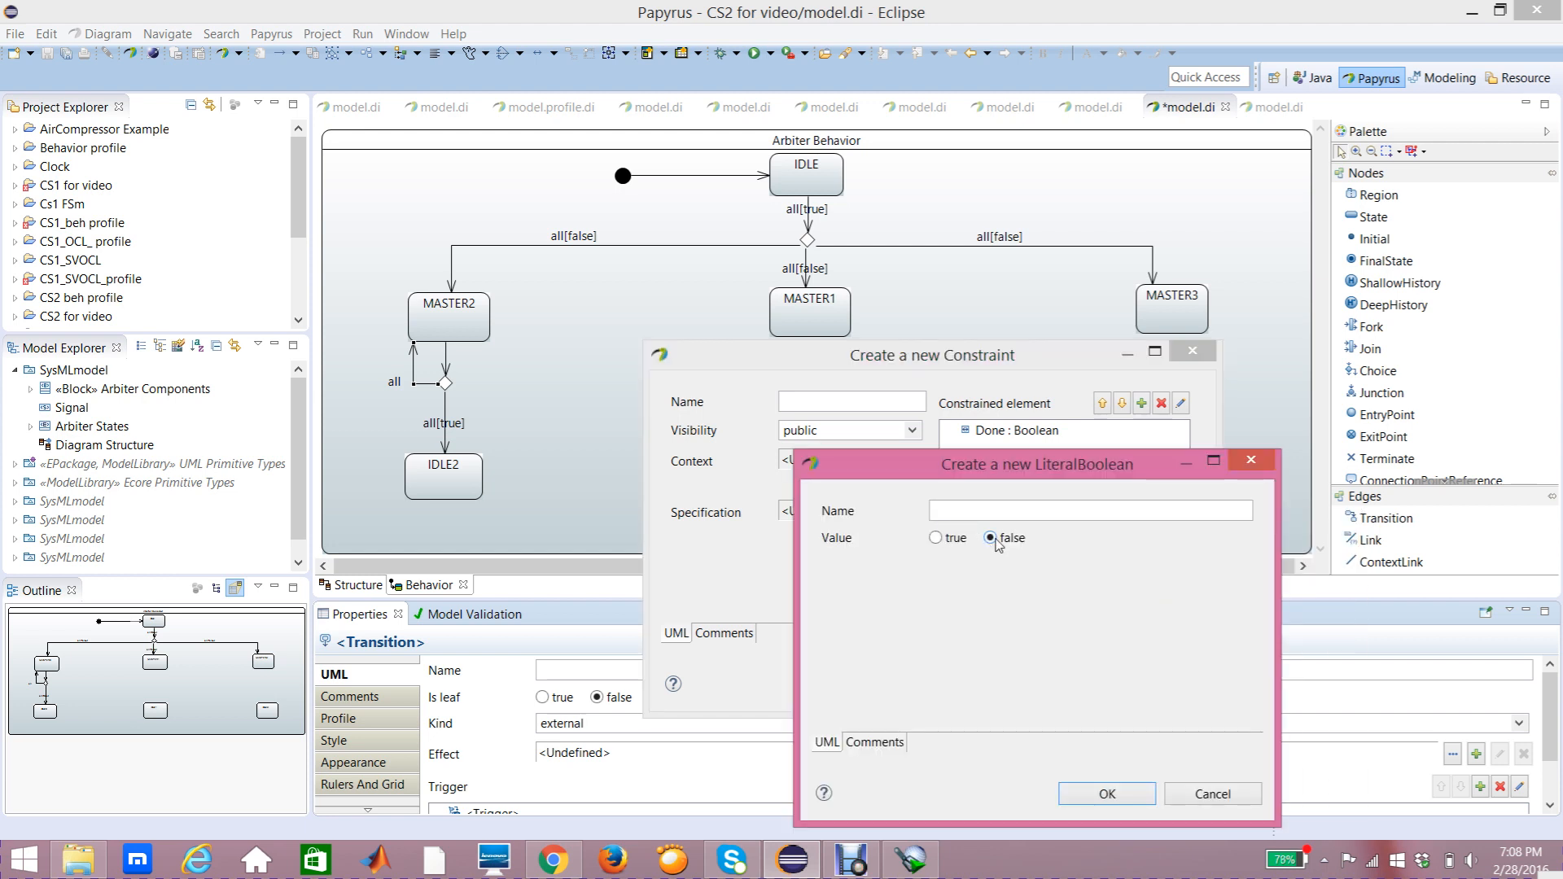
click(1102, 802)
click(1024, 687)
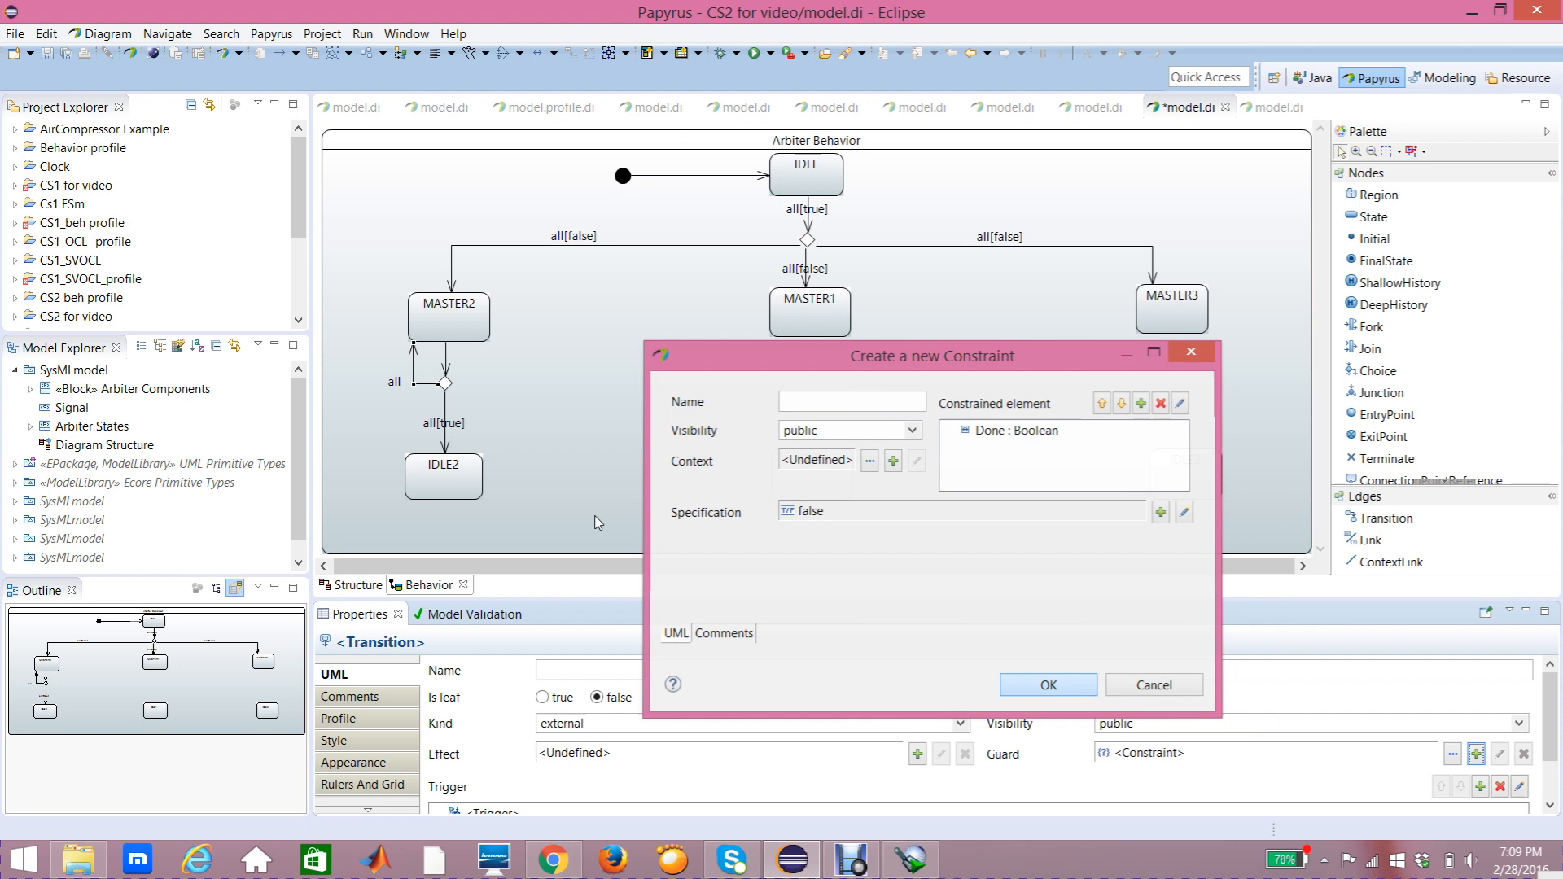
drag(393, 389, 407, 374)
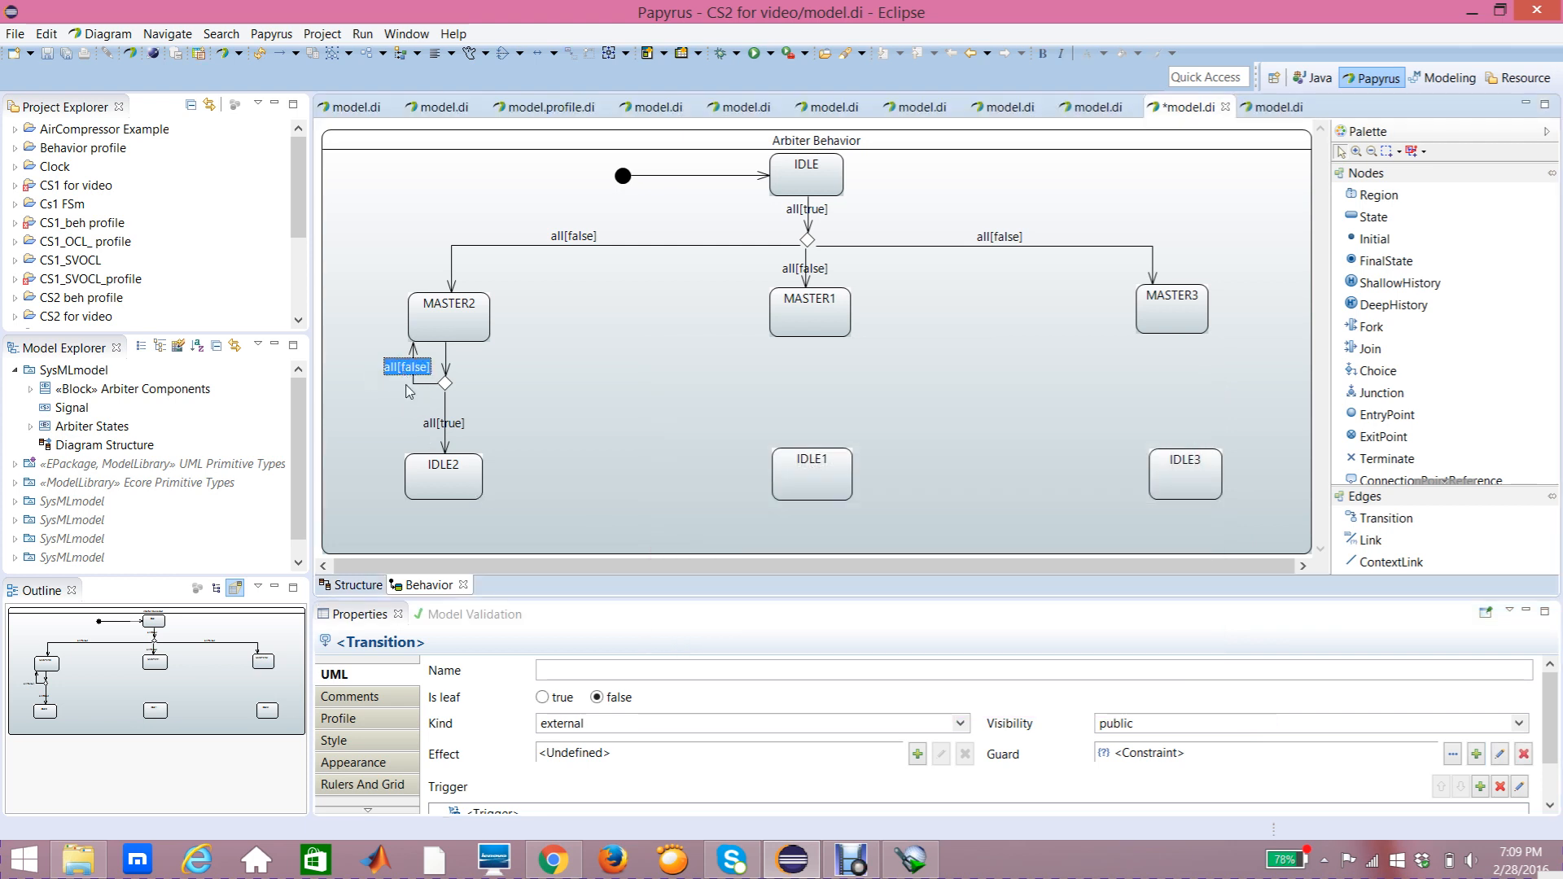
click(531, 409)
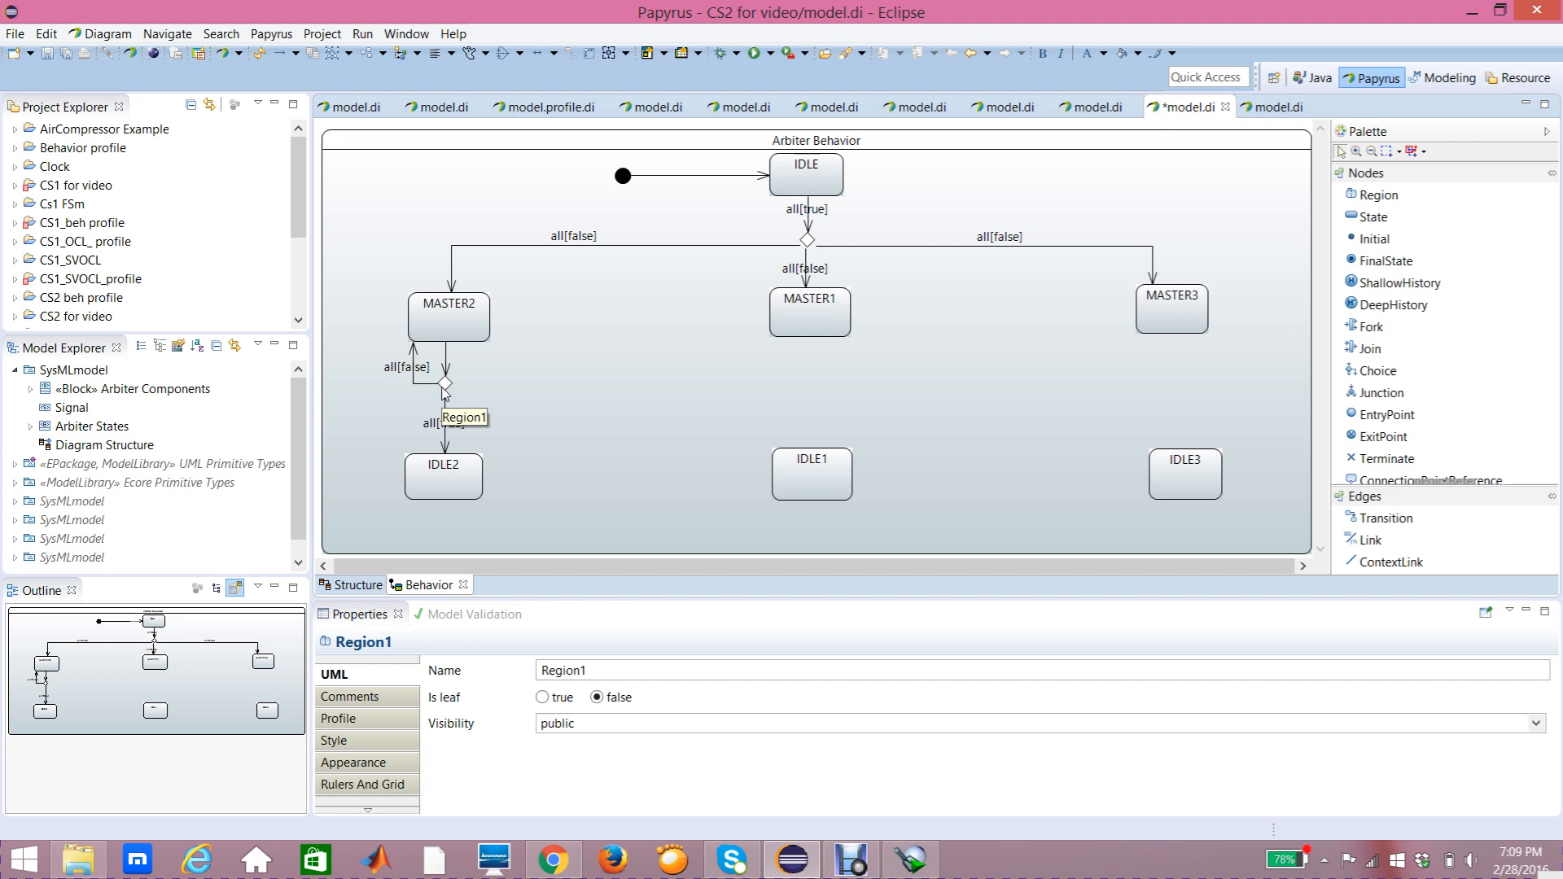
Step: Add an unnamed choice pseudostate between MASTER1 and IDLE1
click(1386, 376)
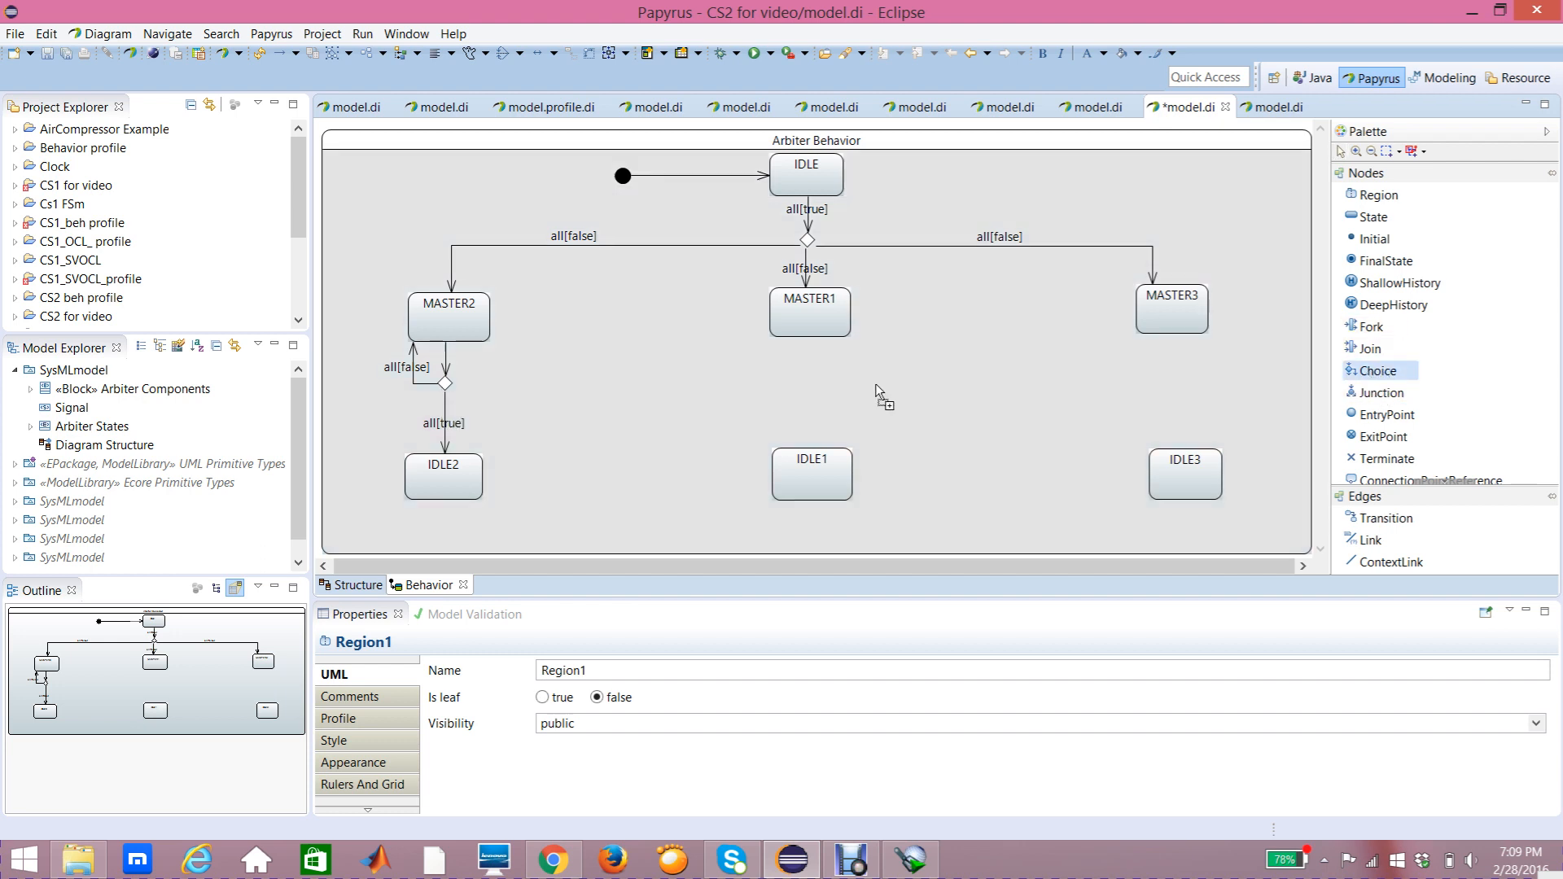
click(810, 390)
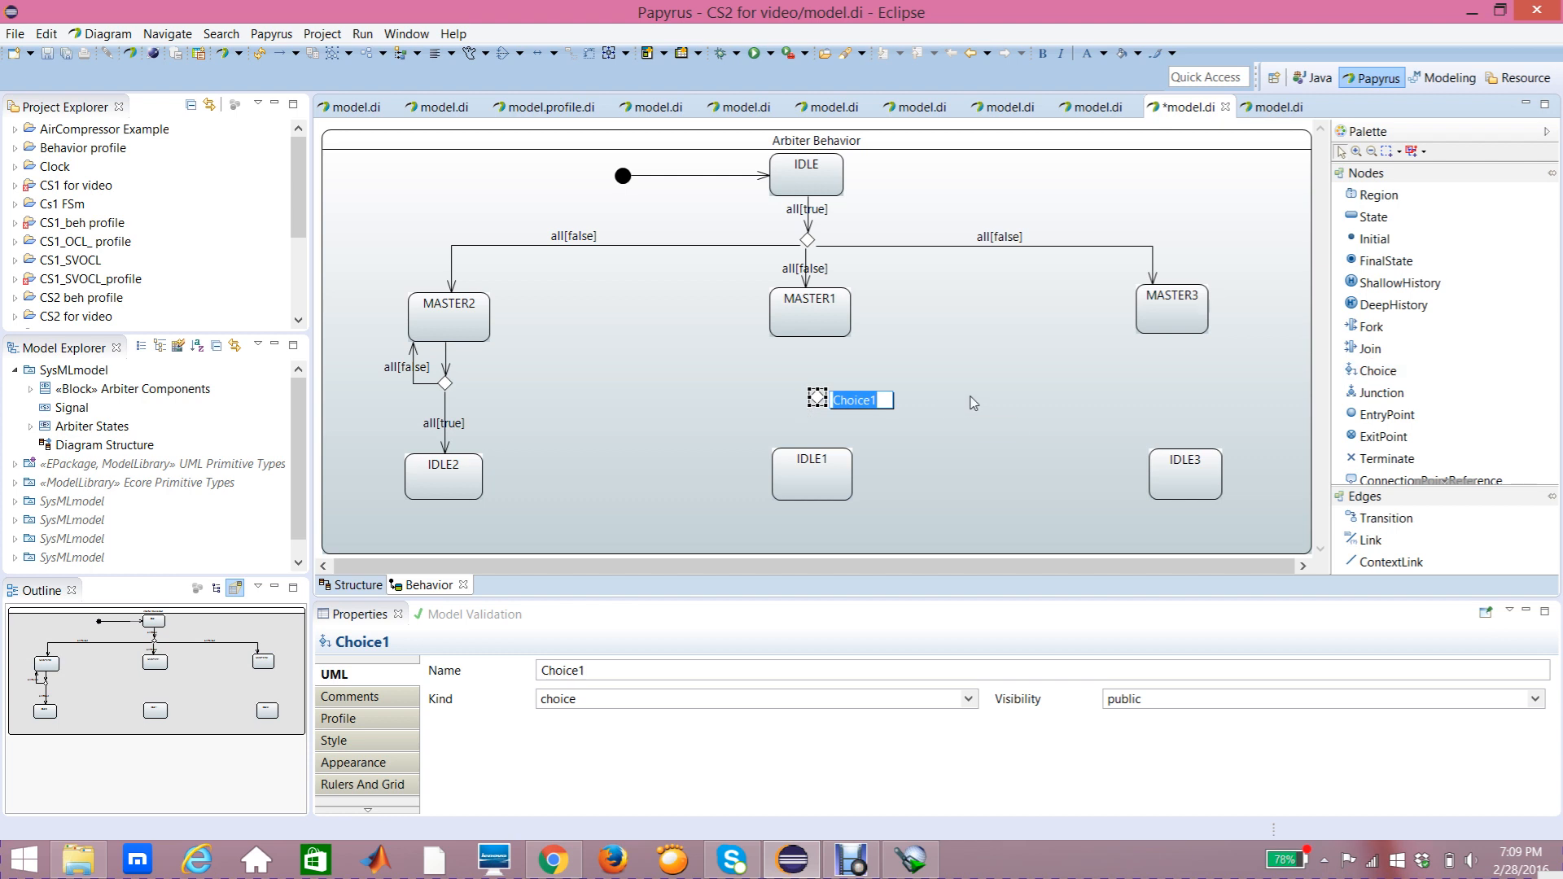
key(BackSpace)
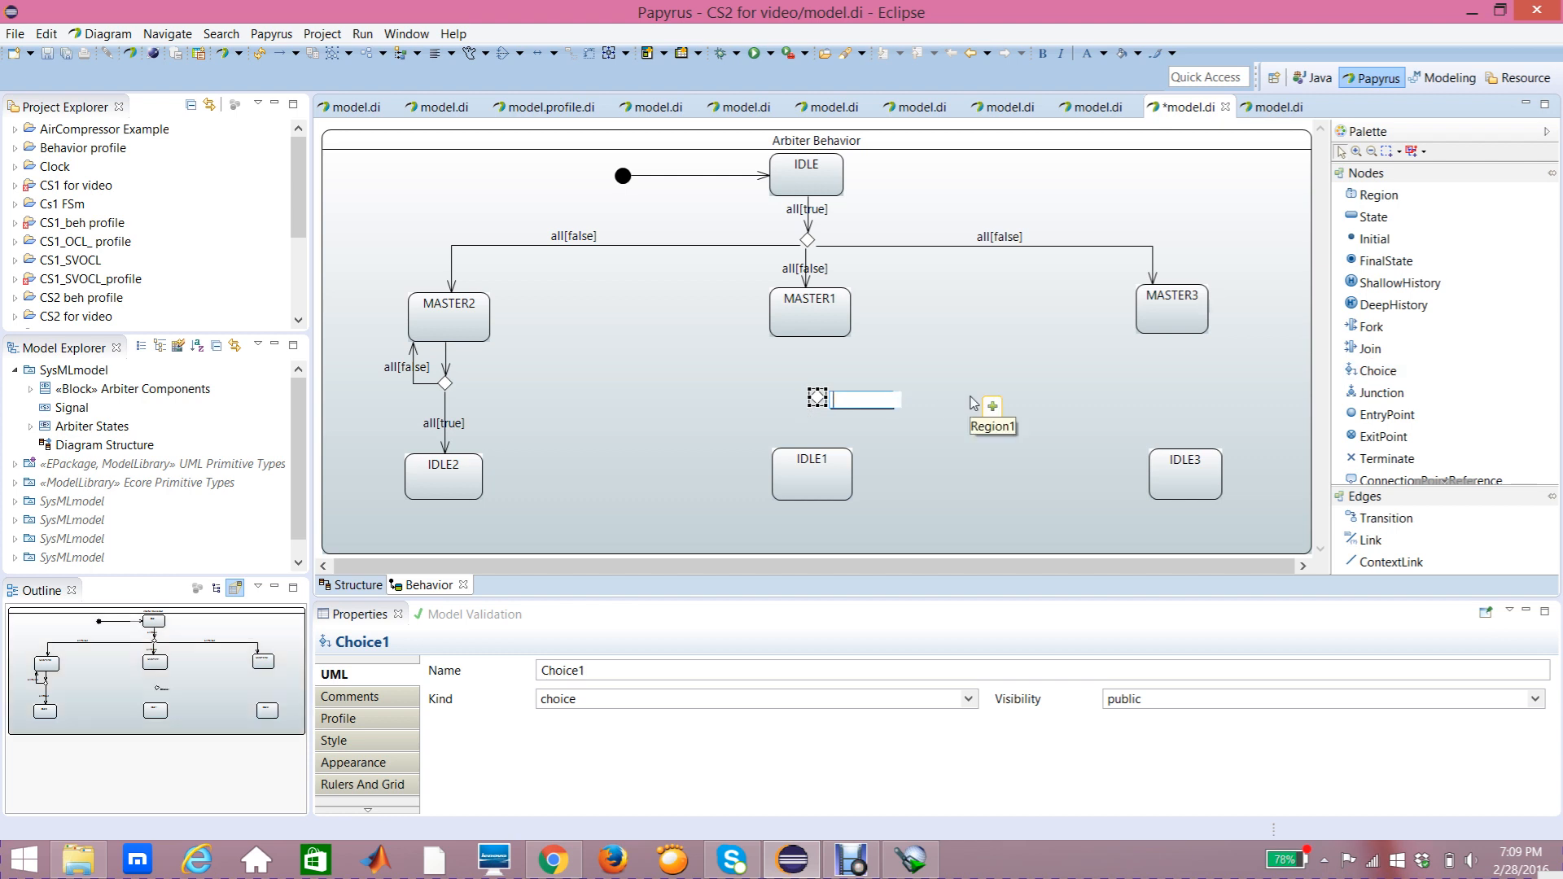
key(Return)
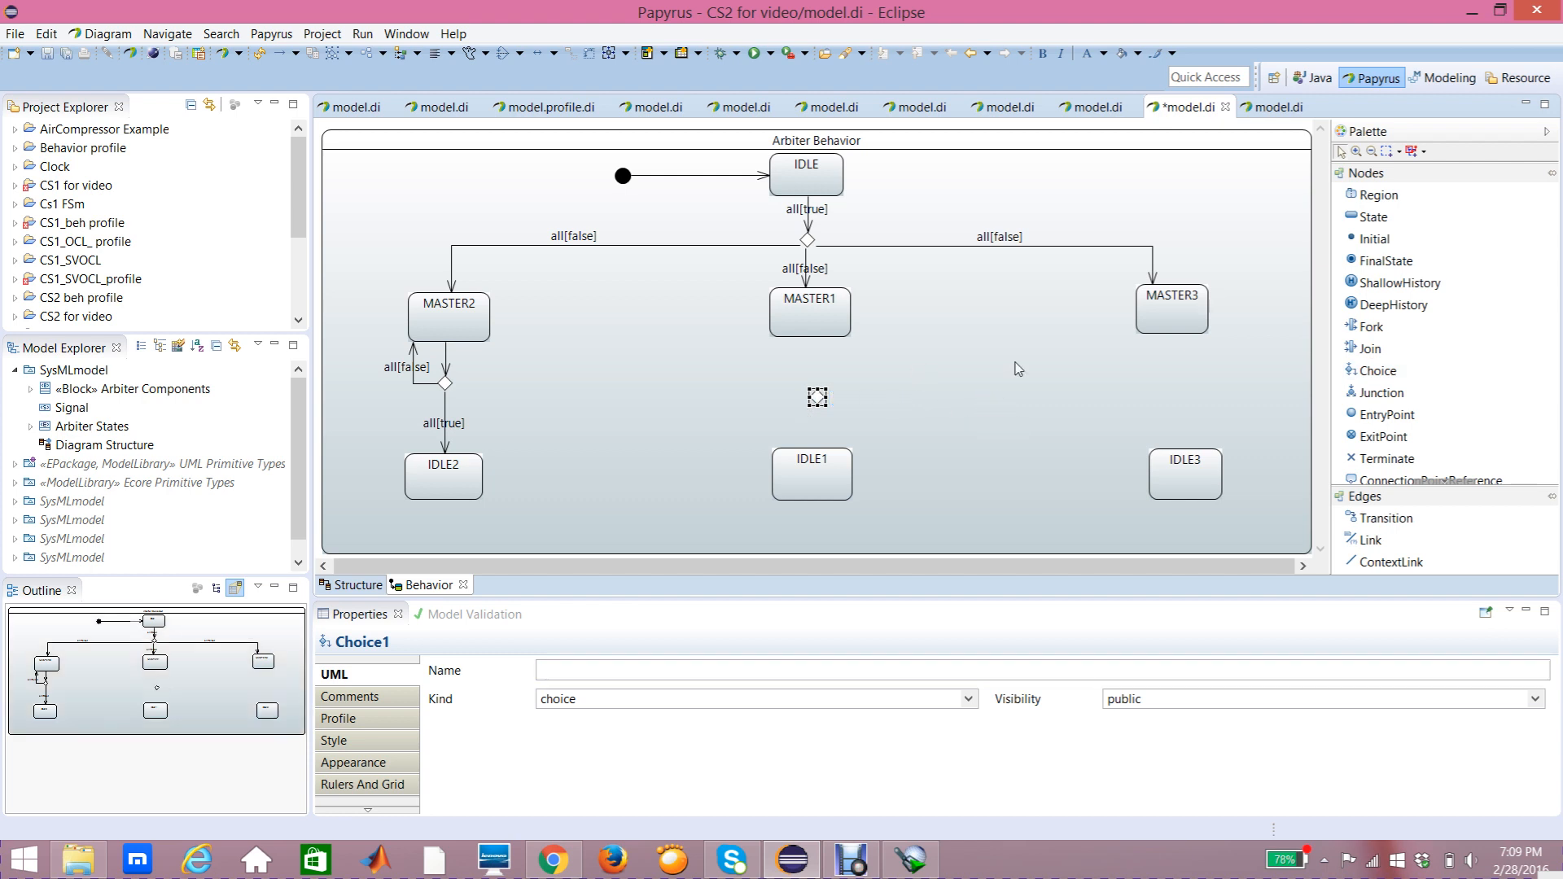
Step: Draw a transition from MASTER1 down to the new choice pseudostate
click(1384, 518)
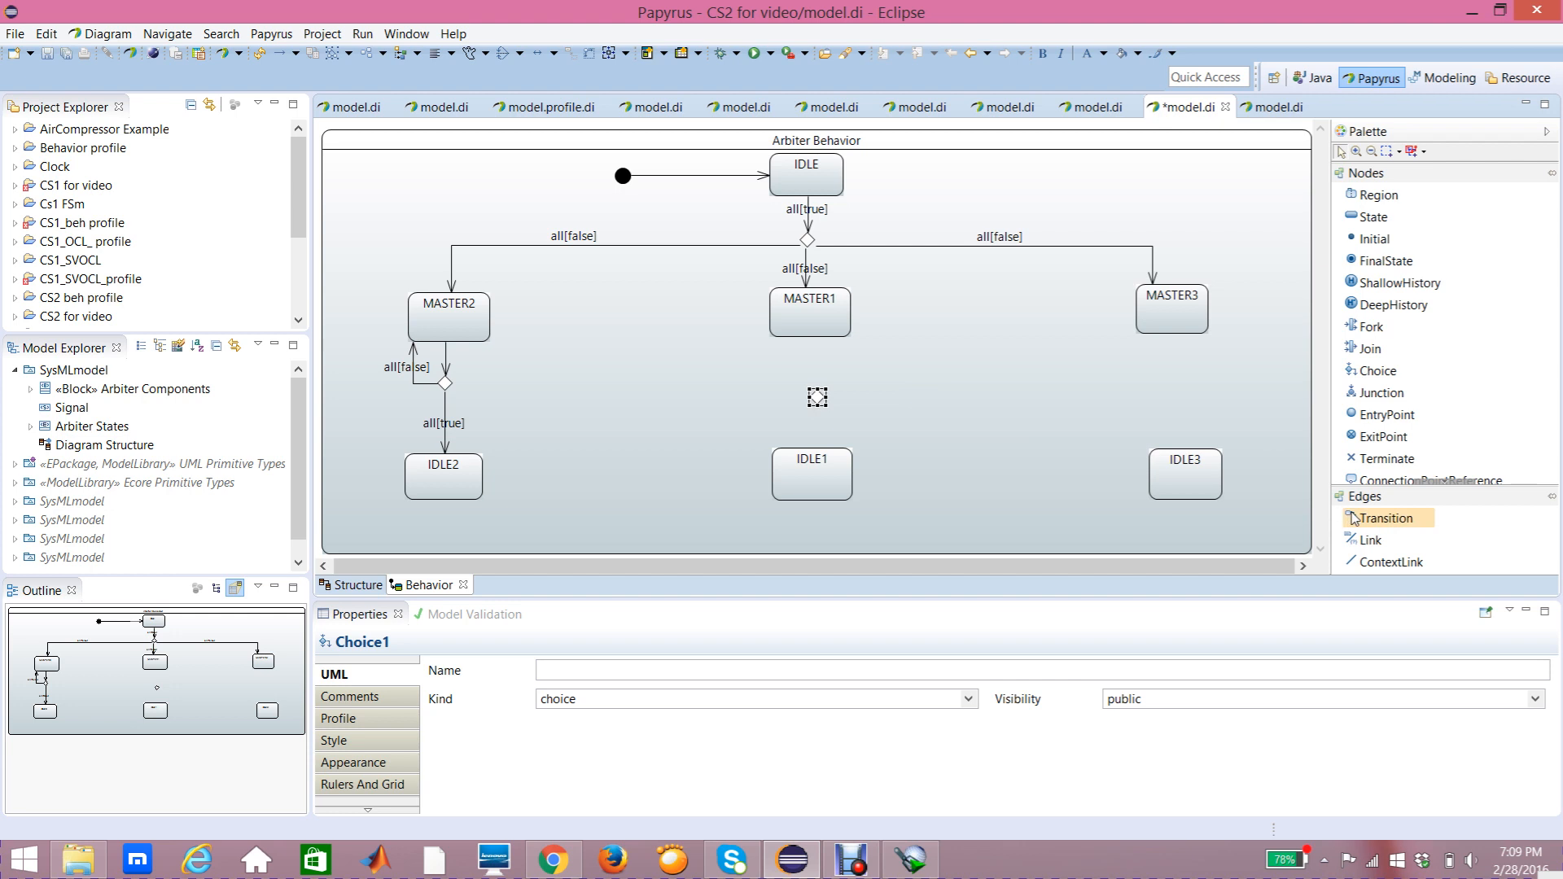
click(817, 329)
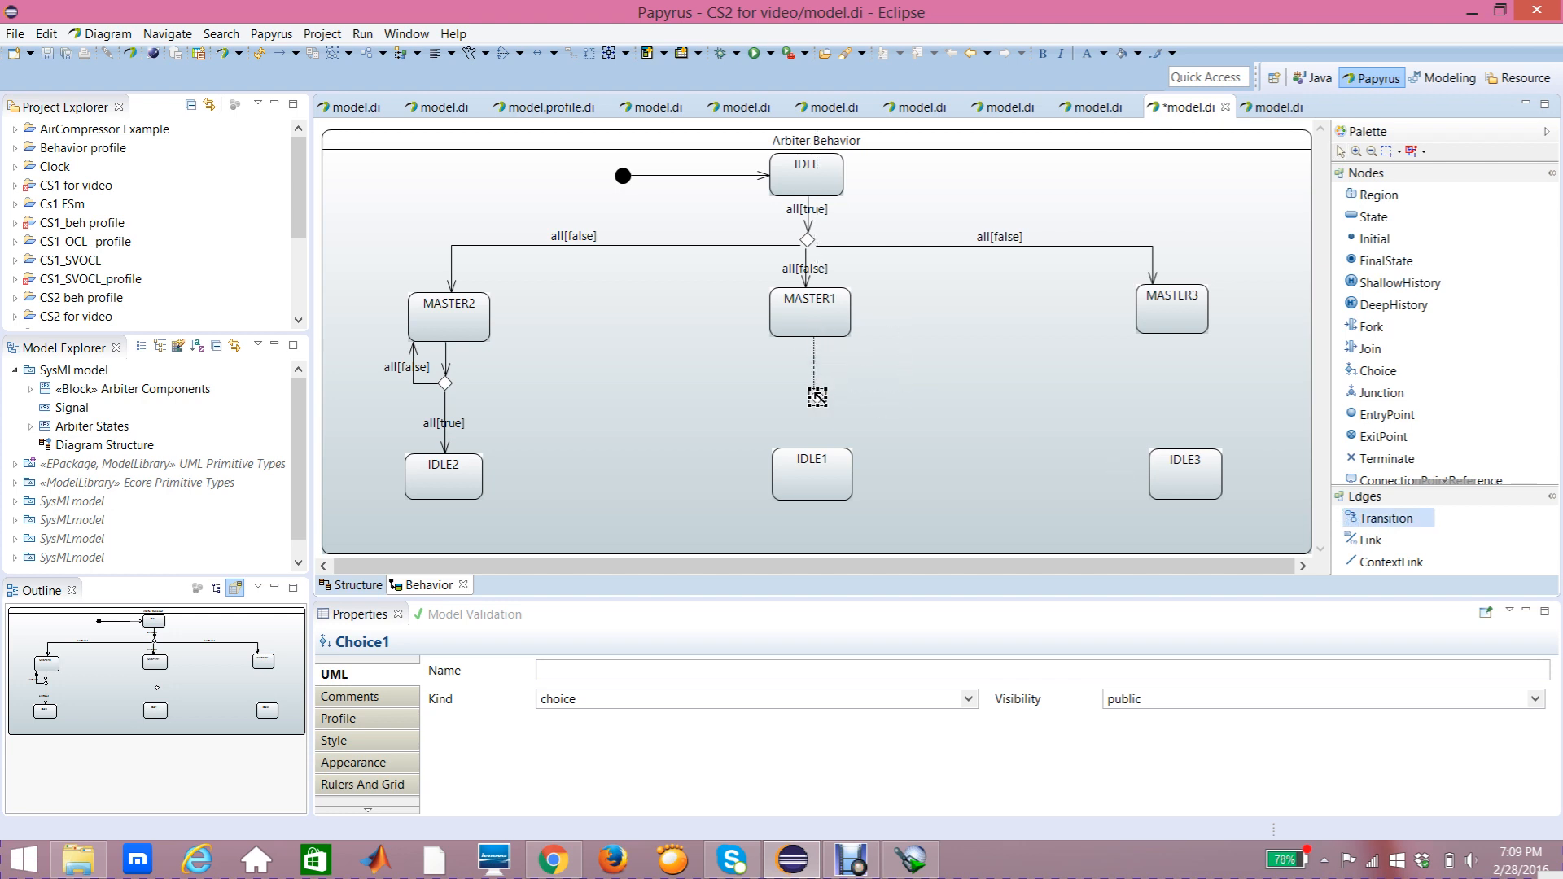
click(818, 399)
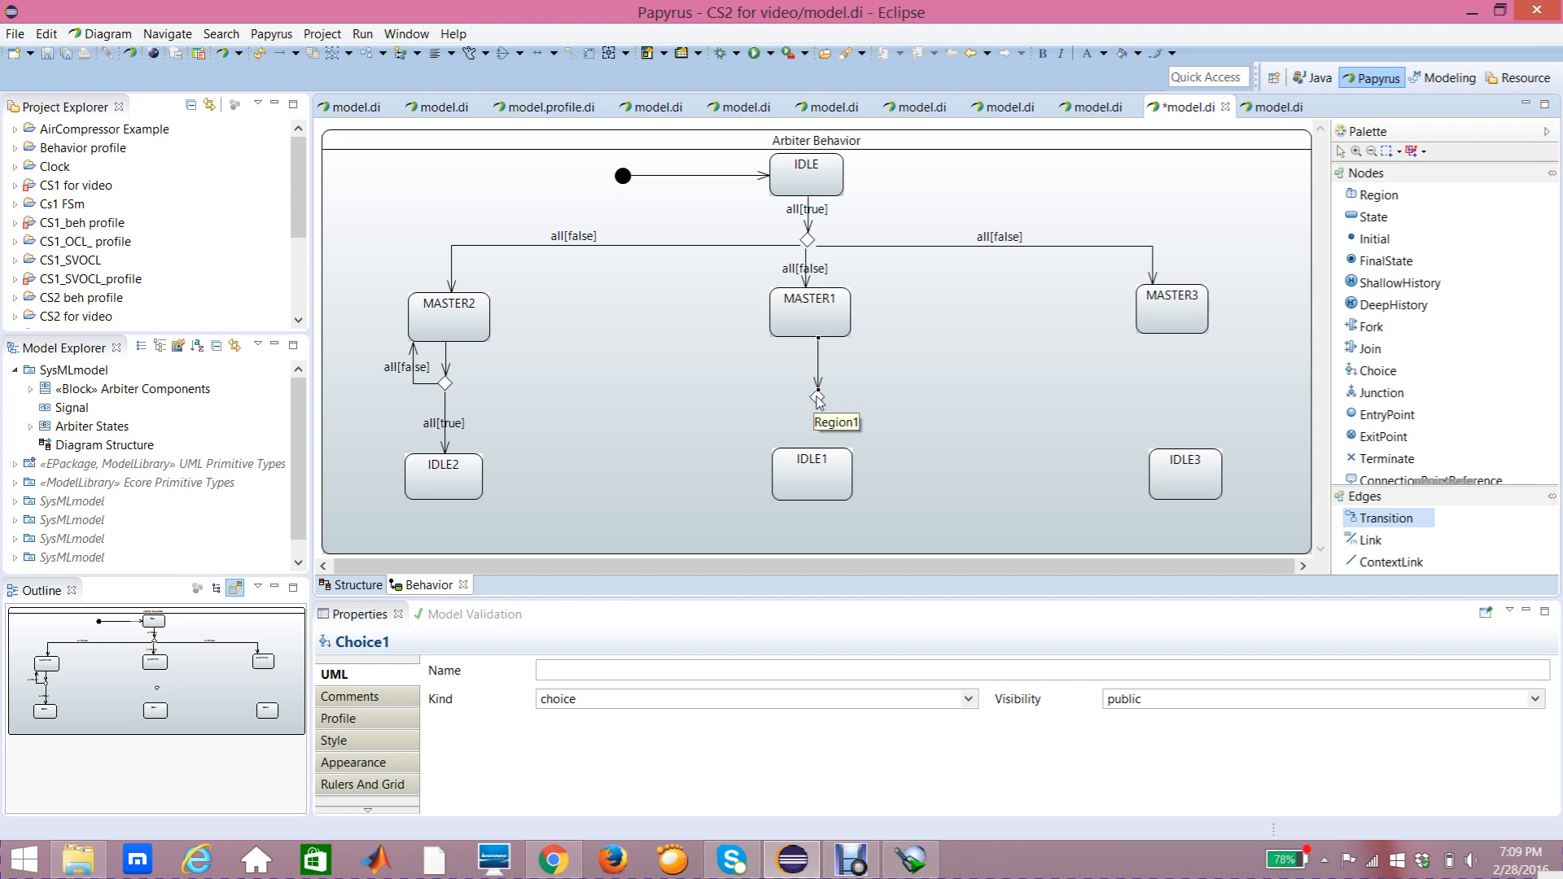
Step: Draw a transition from the new choice pseudostate down to IDLE1
click(1375, 522)
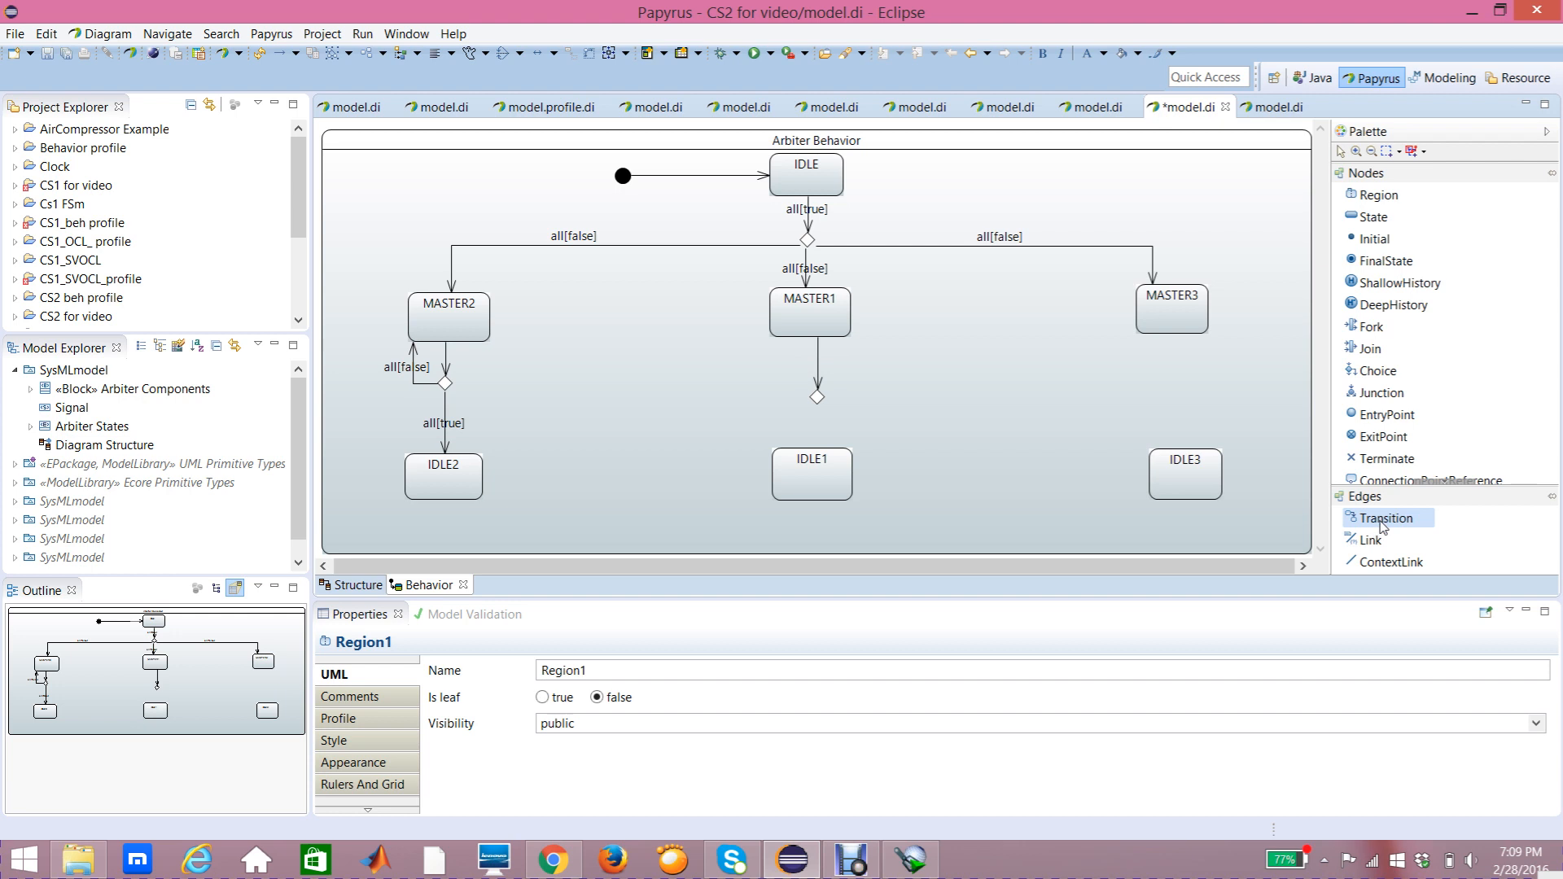
click(817, 398)
click(820, 460)
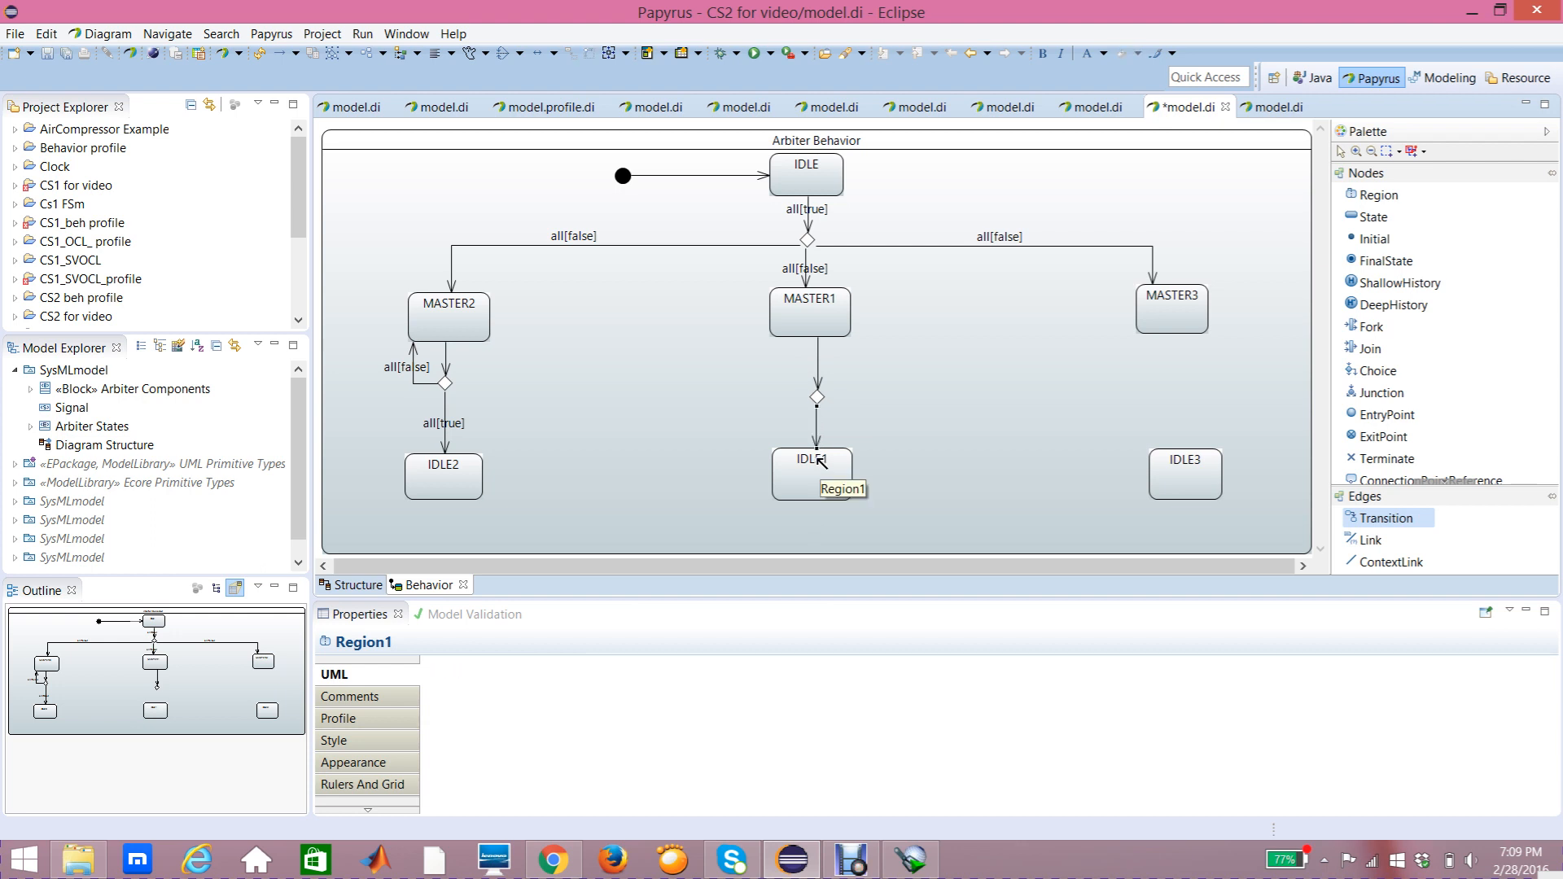
Step: Draw a transition from the new choice pseudostate back up to MASTER1
click(1388, 520)
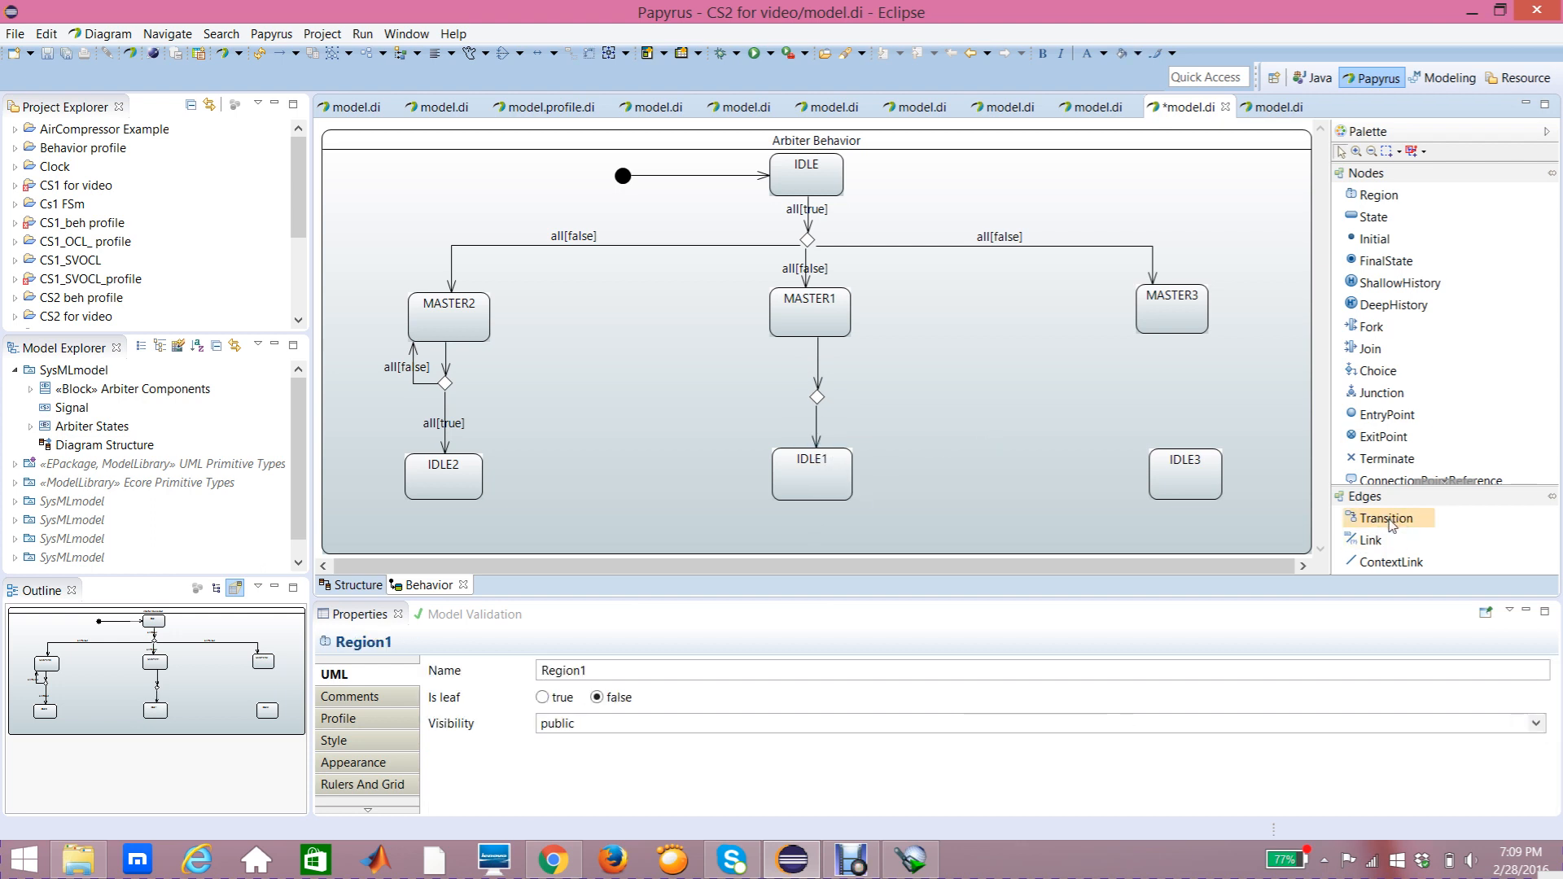
click(817, 398)
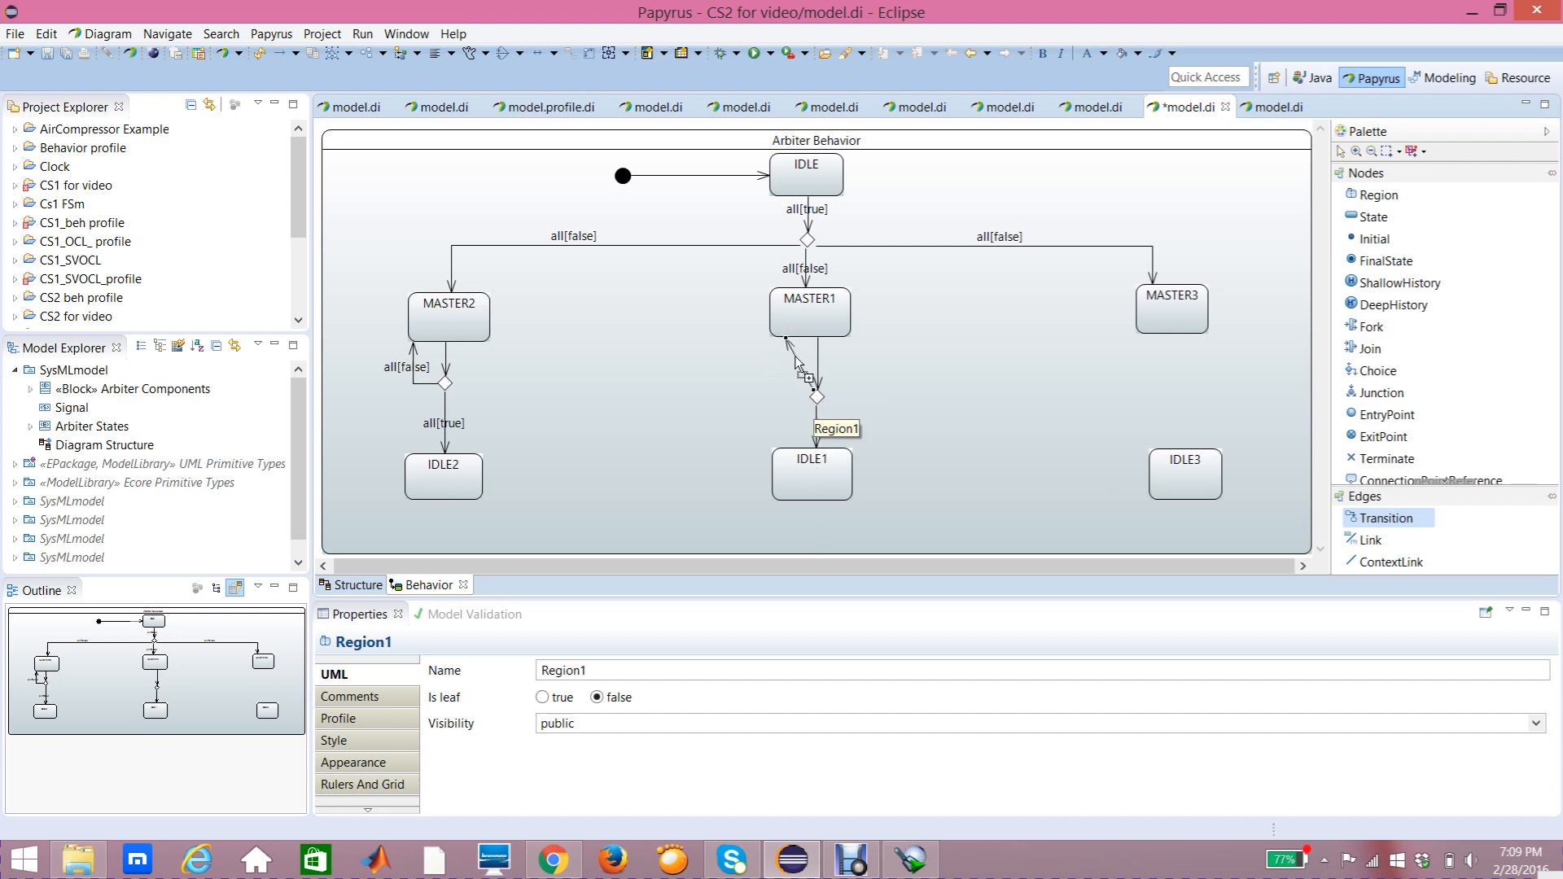
drag(796, 357, 779, 398)
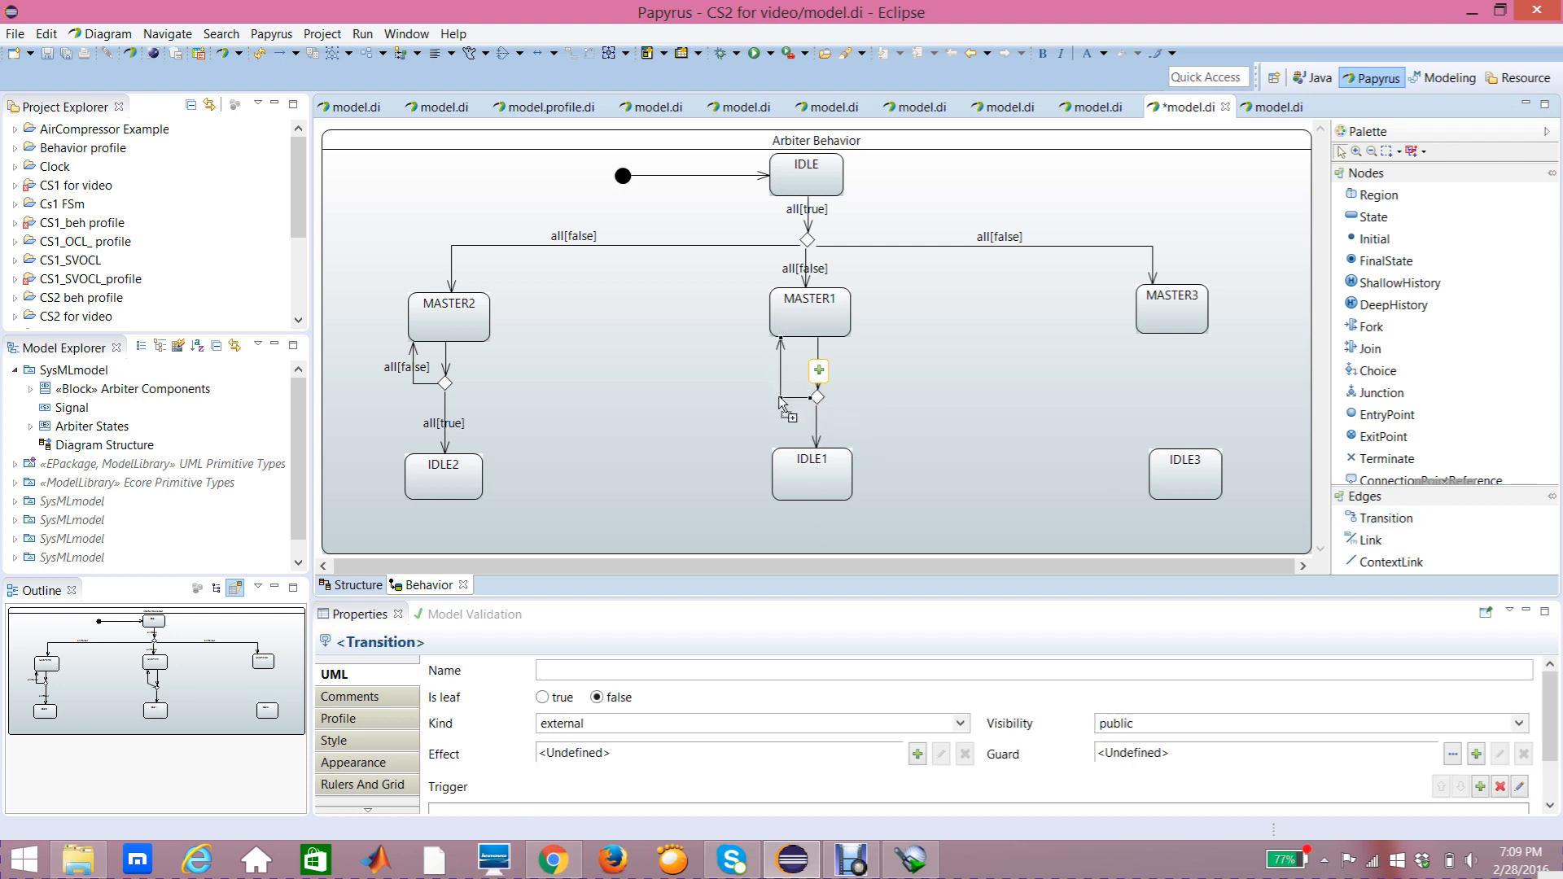
click(872, 359)
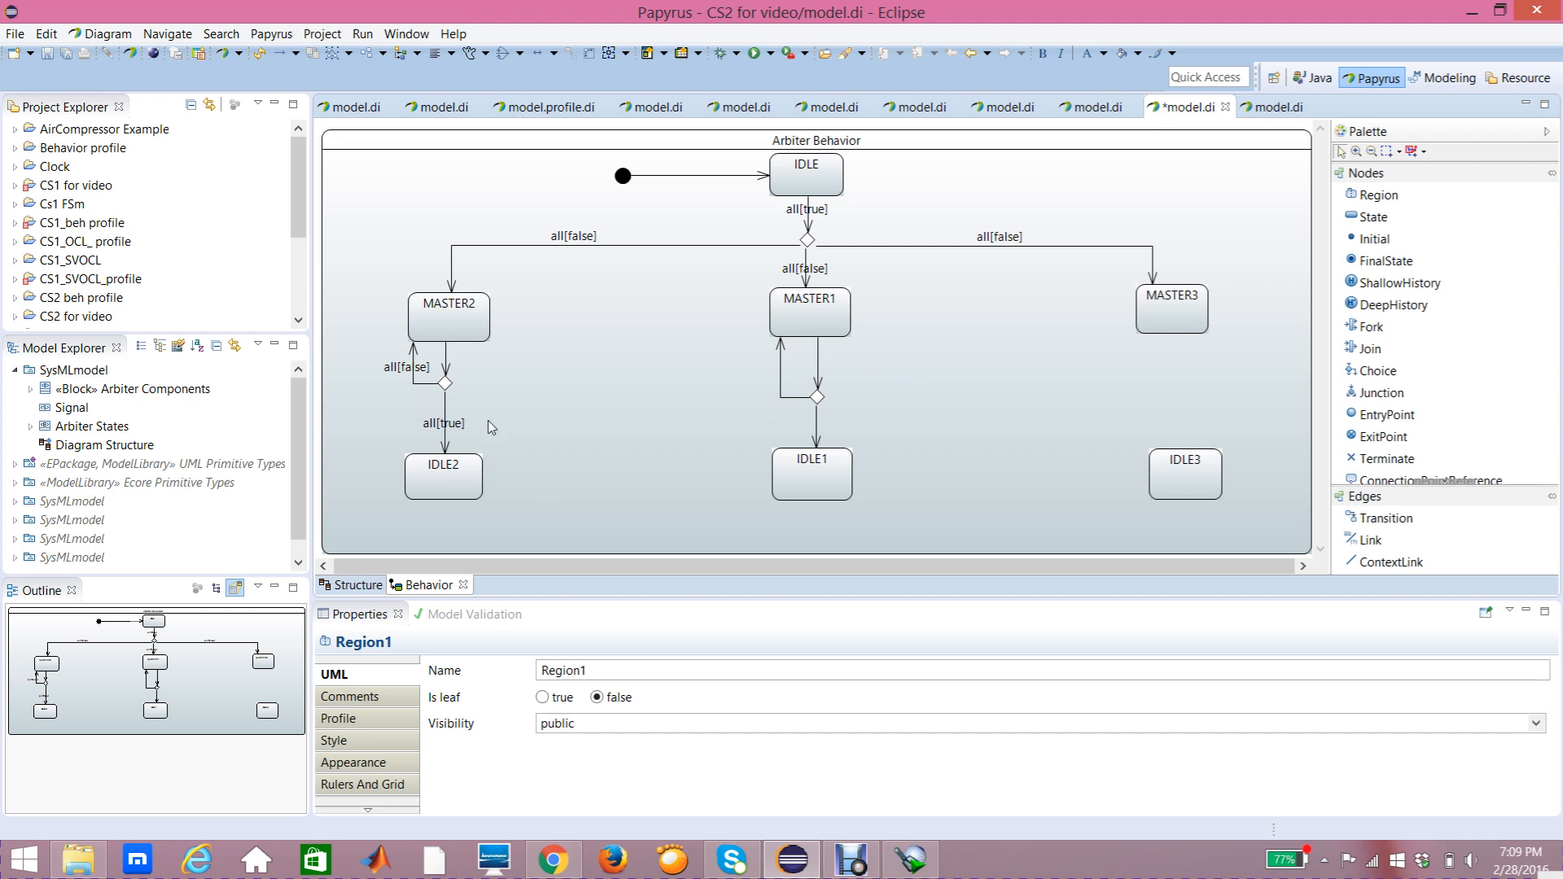
Step: Add a trigger on the Done port to the transition from the new choice pseudostate down to IDLE1
click(817, 419)
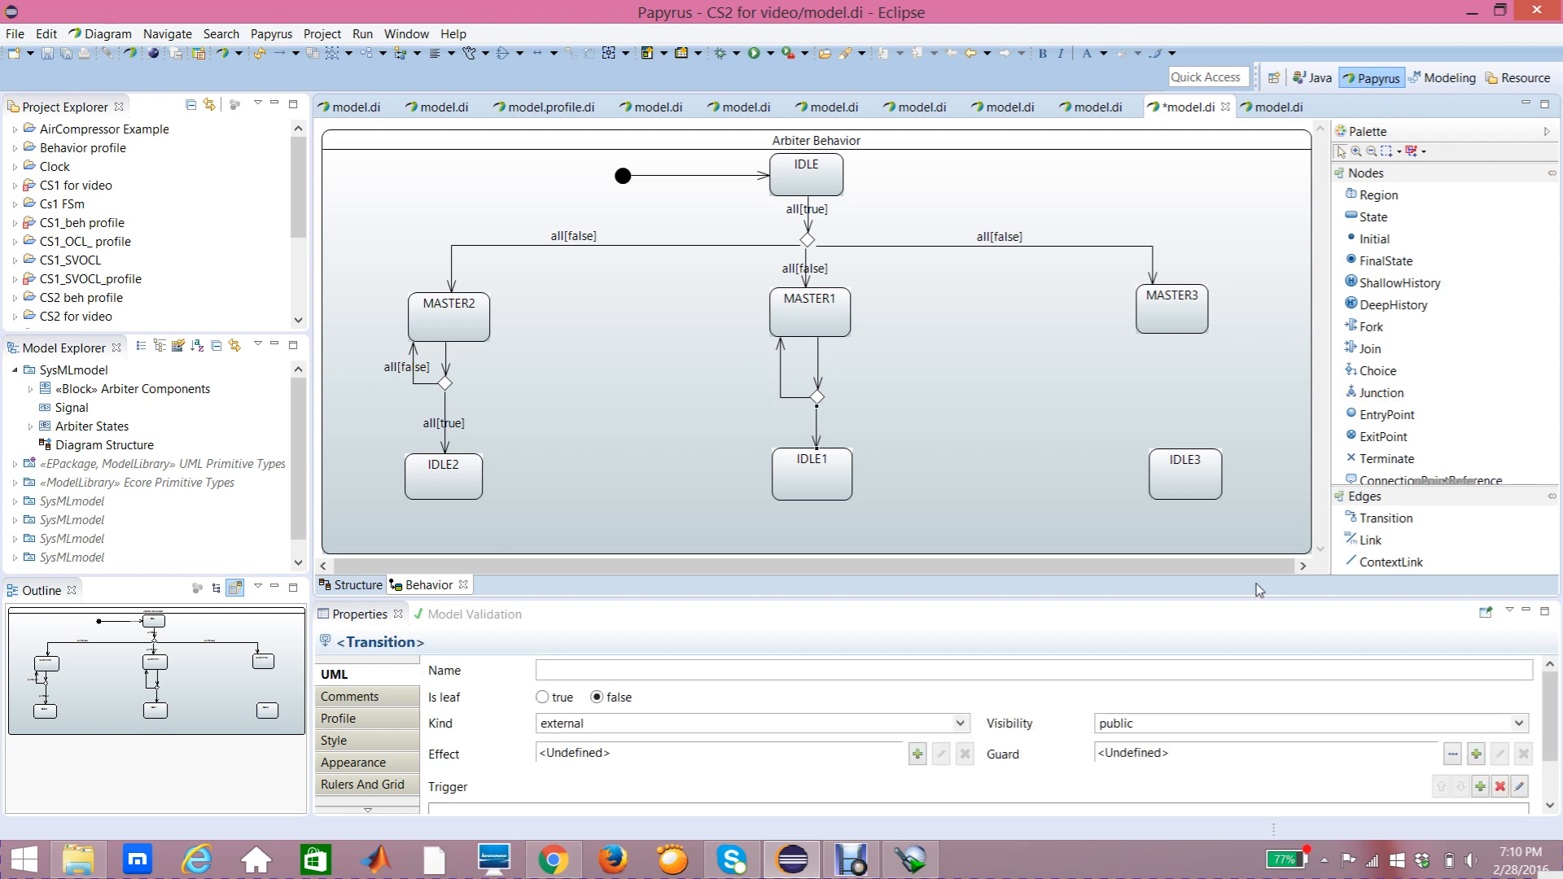
drag(1551, 700, 1551, 734)
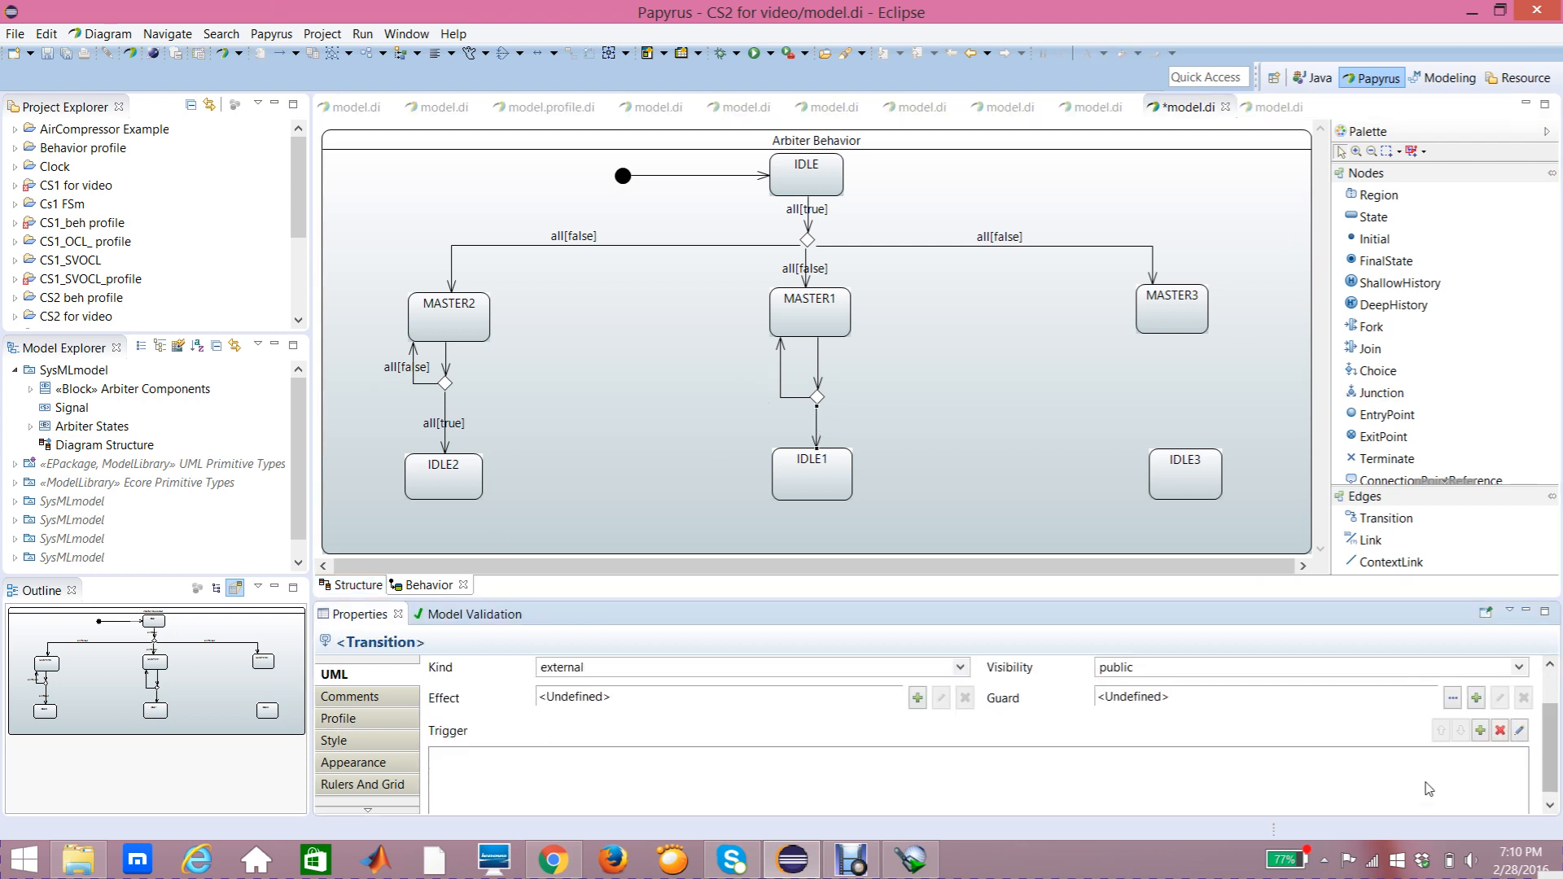
click(1481, 730)
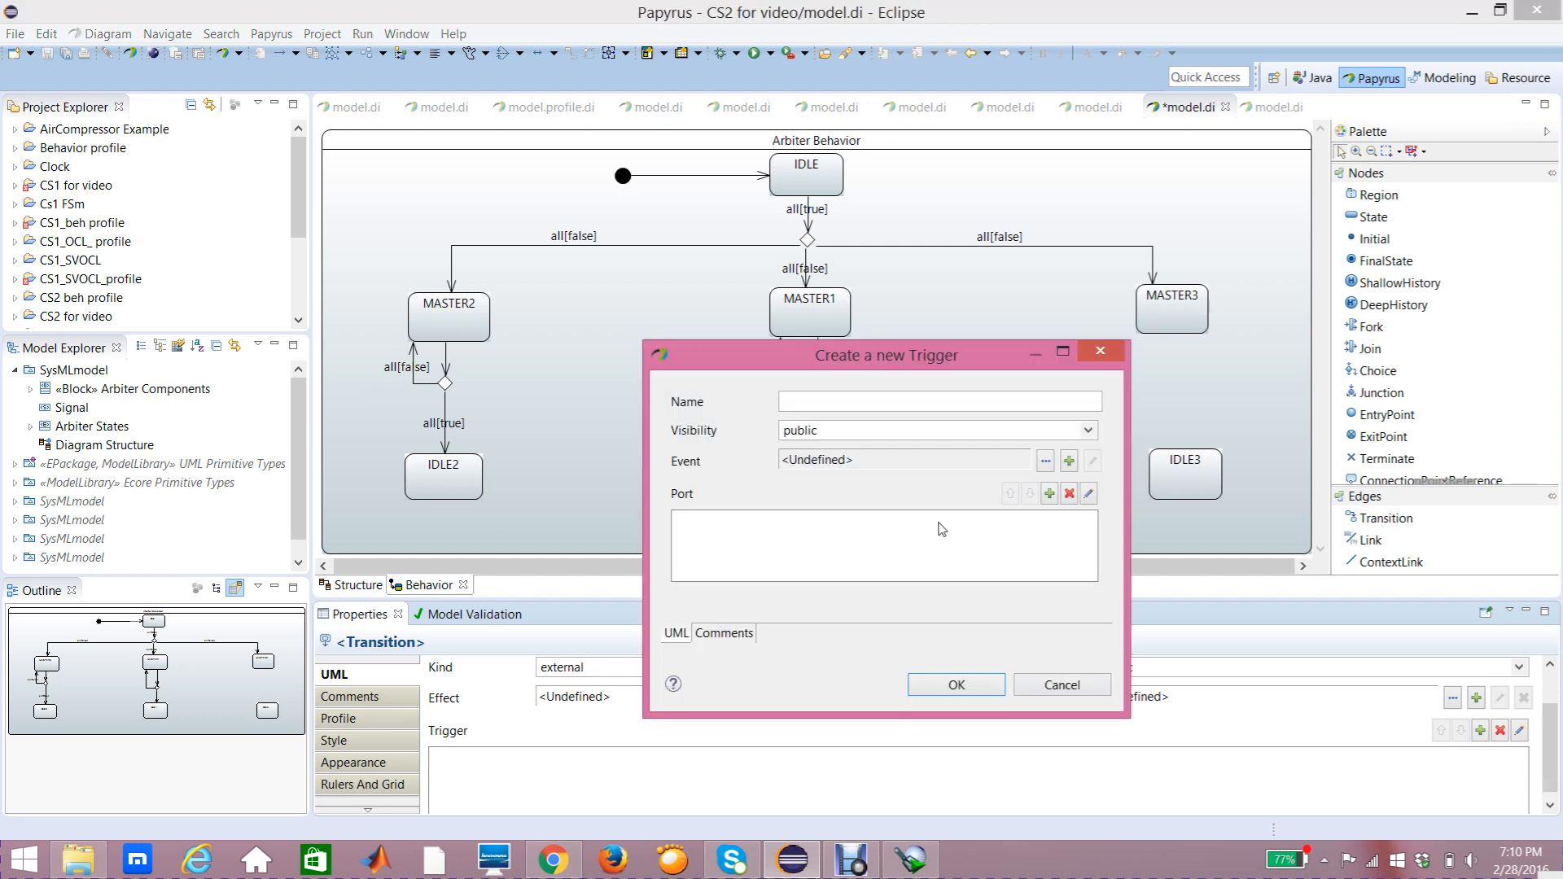
click(1048, 493)
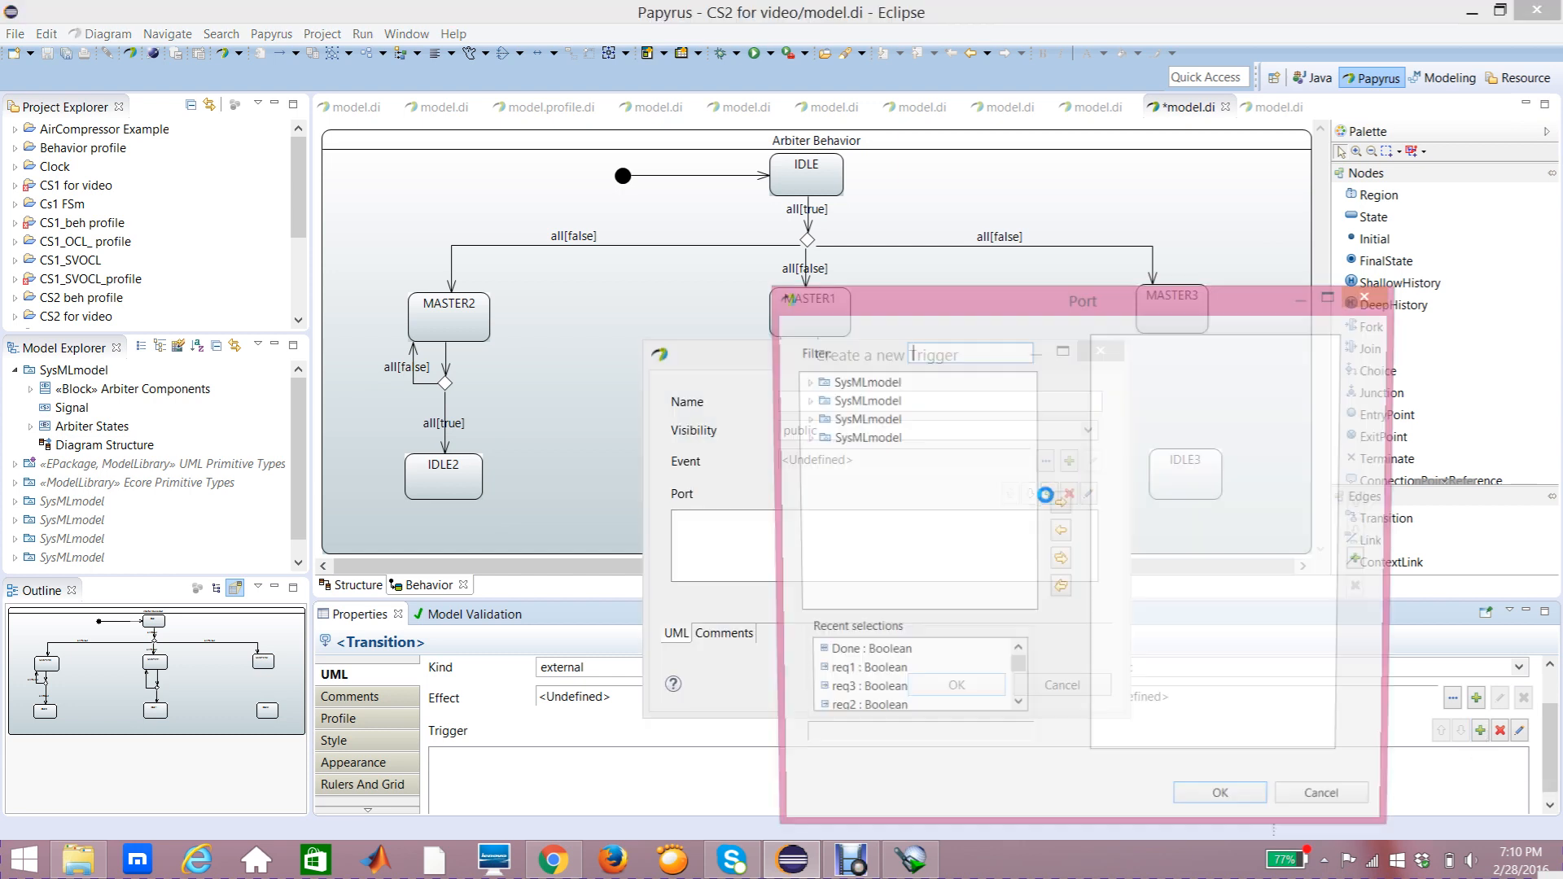
click(804, 382)
click(820, 400)
click(895, 570)
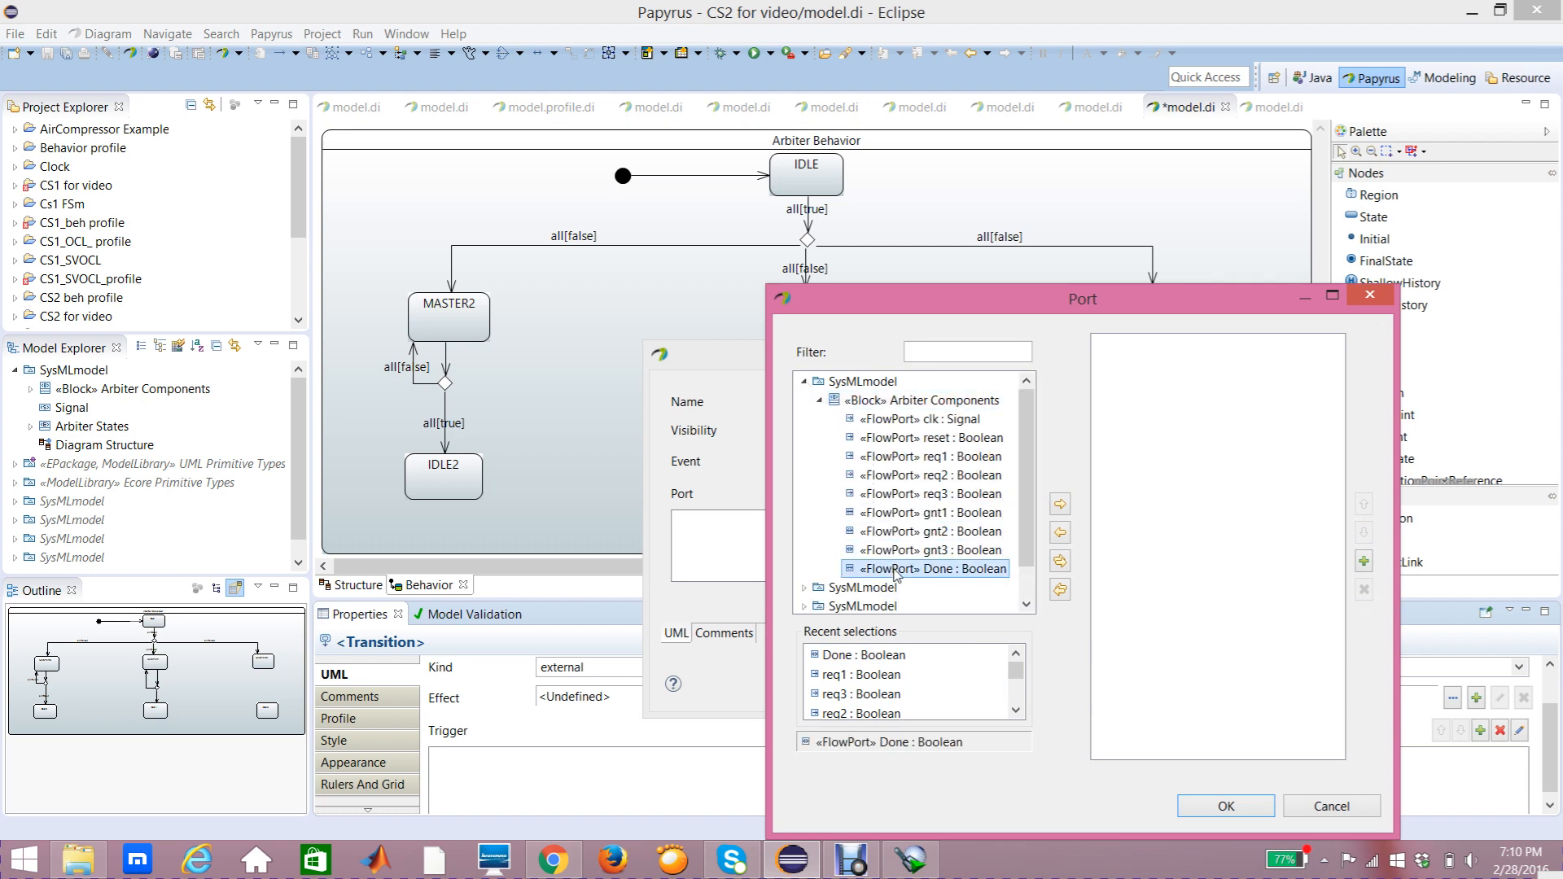
click(1059, 505)
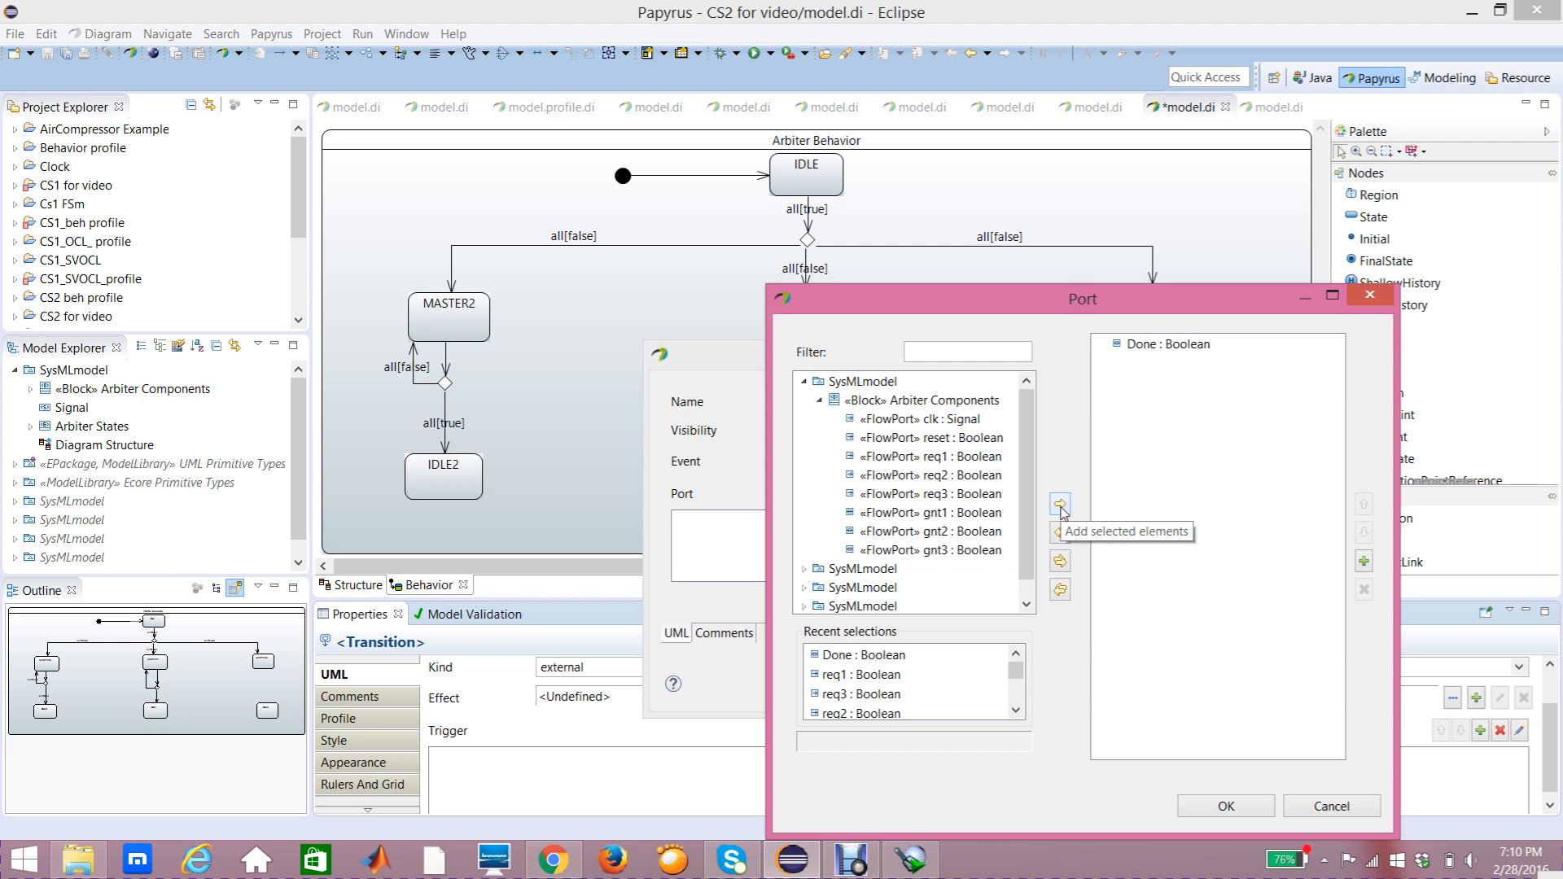
click(1203, 806)
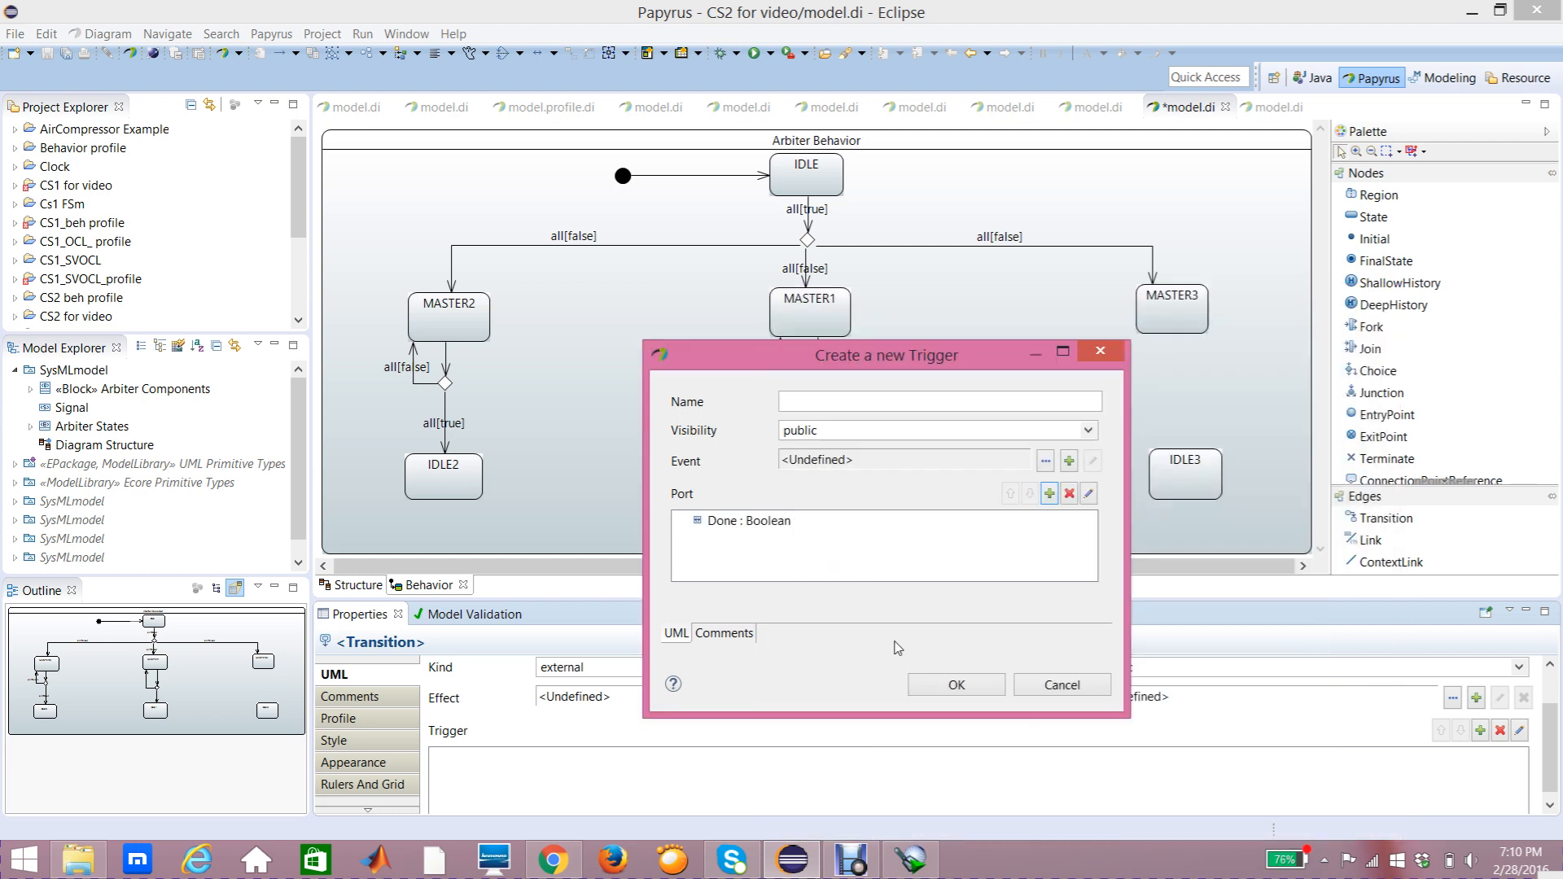
click(952, 685)
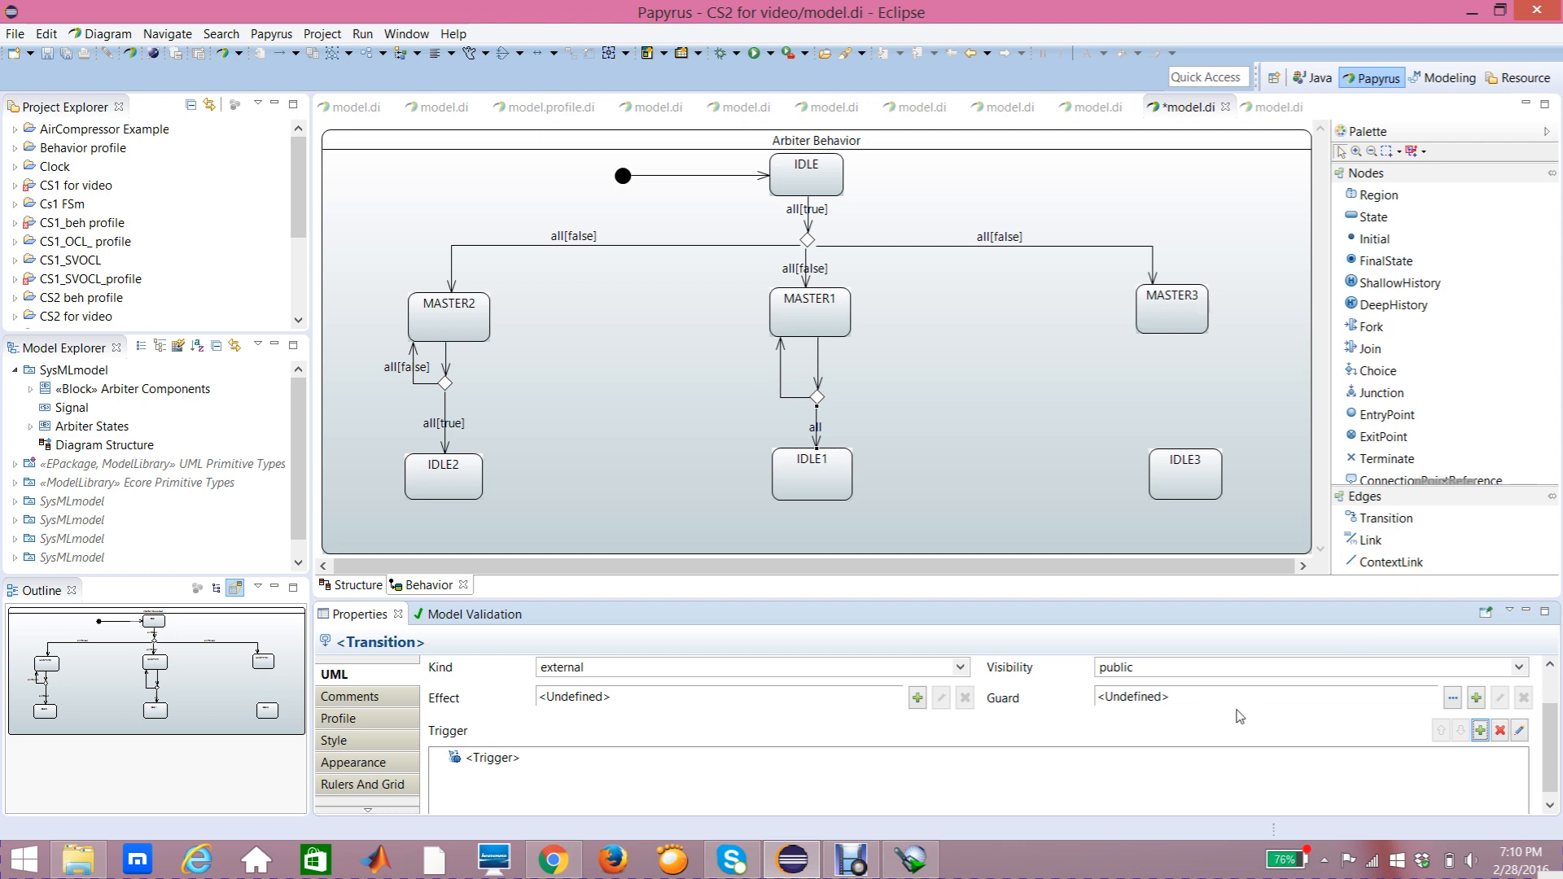
Step: Add a new Constraint guard to the transition from the choice down to IDLE1, constraining the Done port
click(1477, 699)
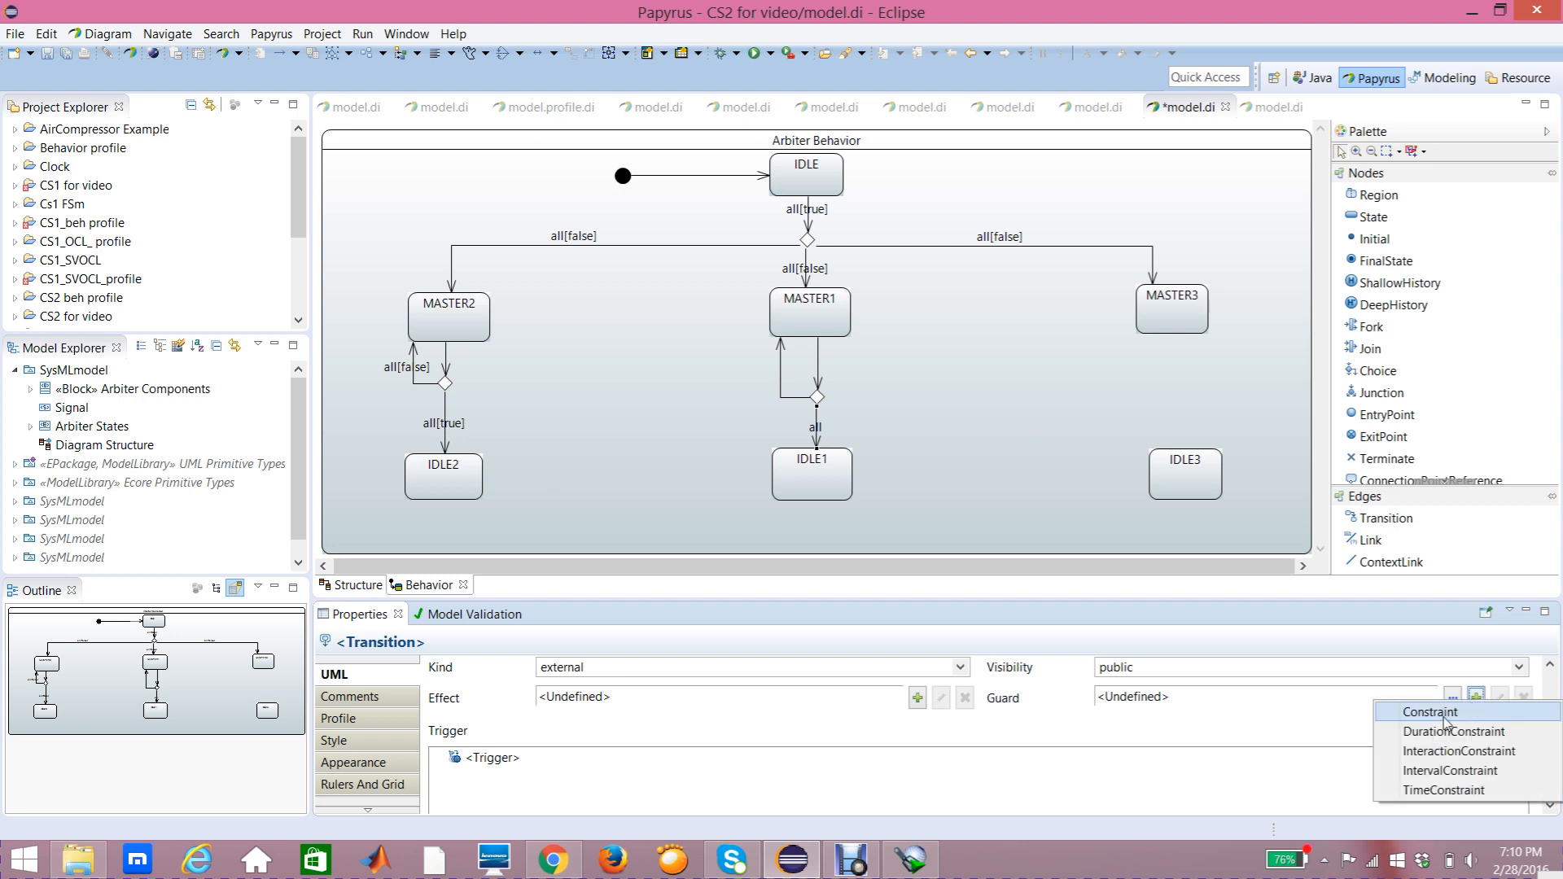
click(1431, 712)
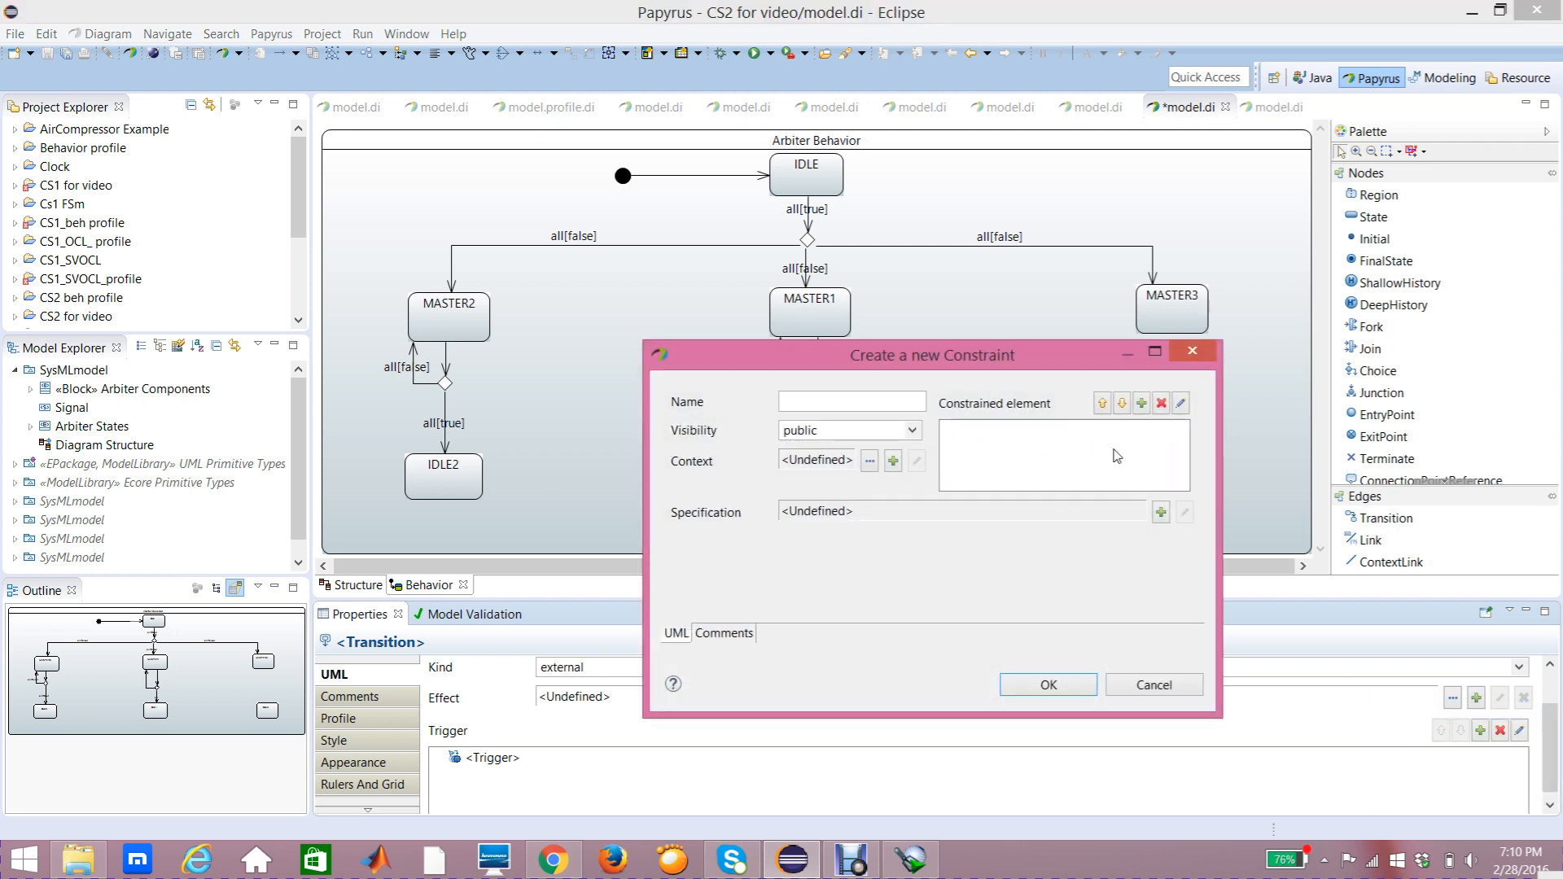
click(1143, 403)
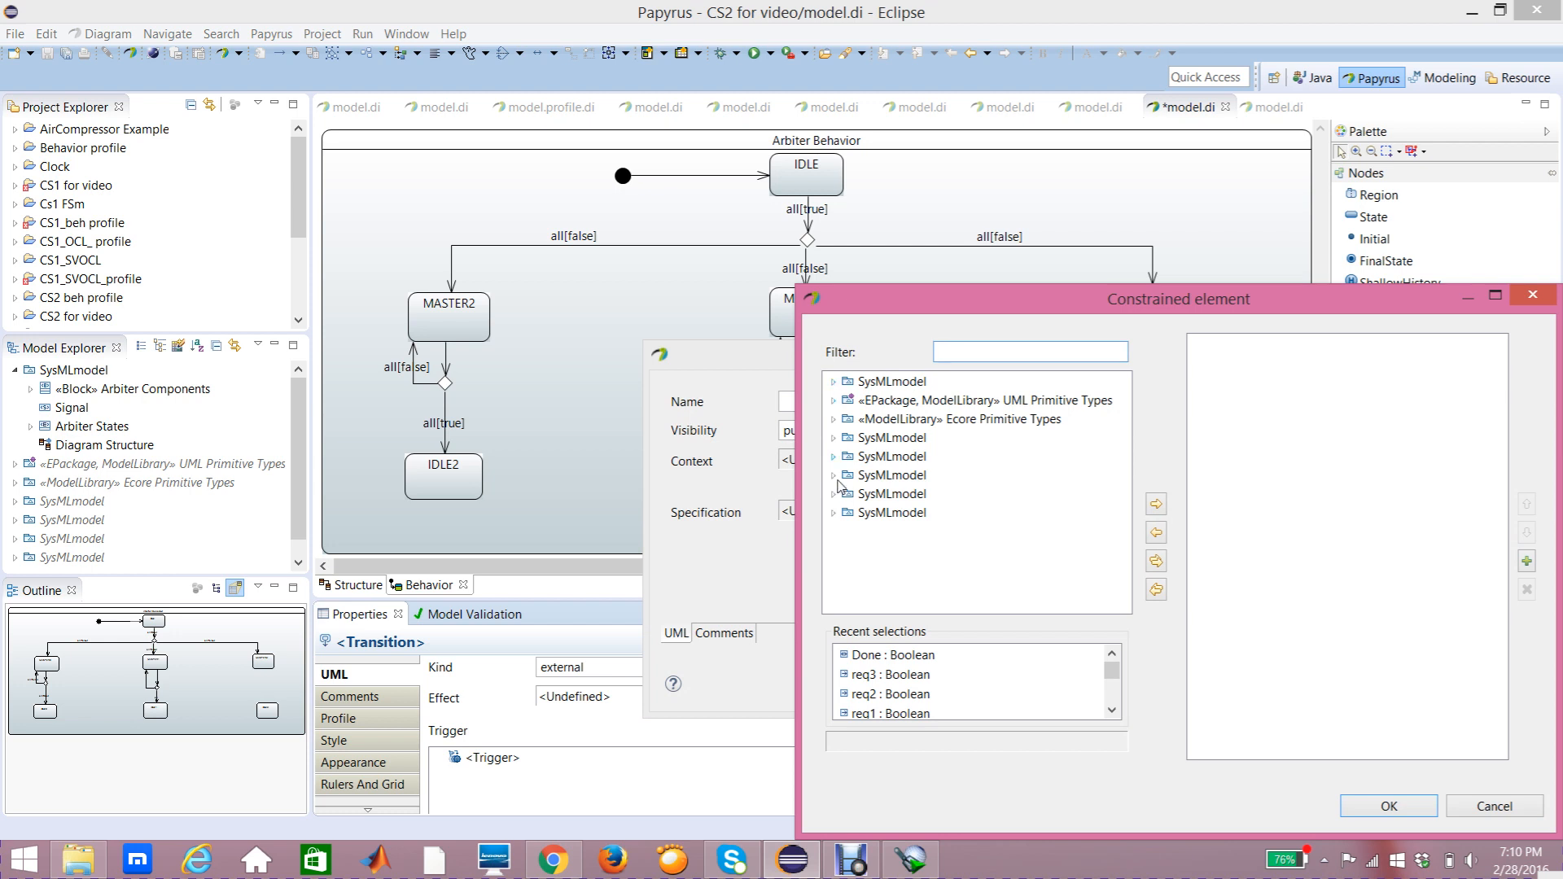
click(834, 381)
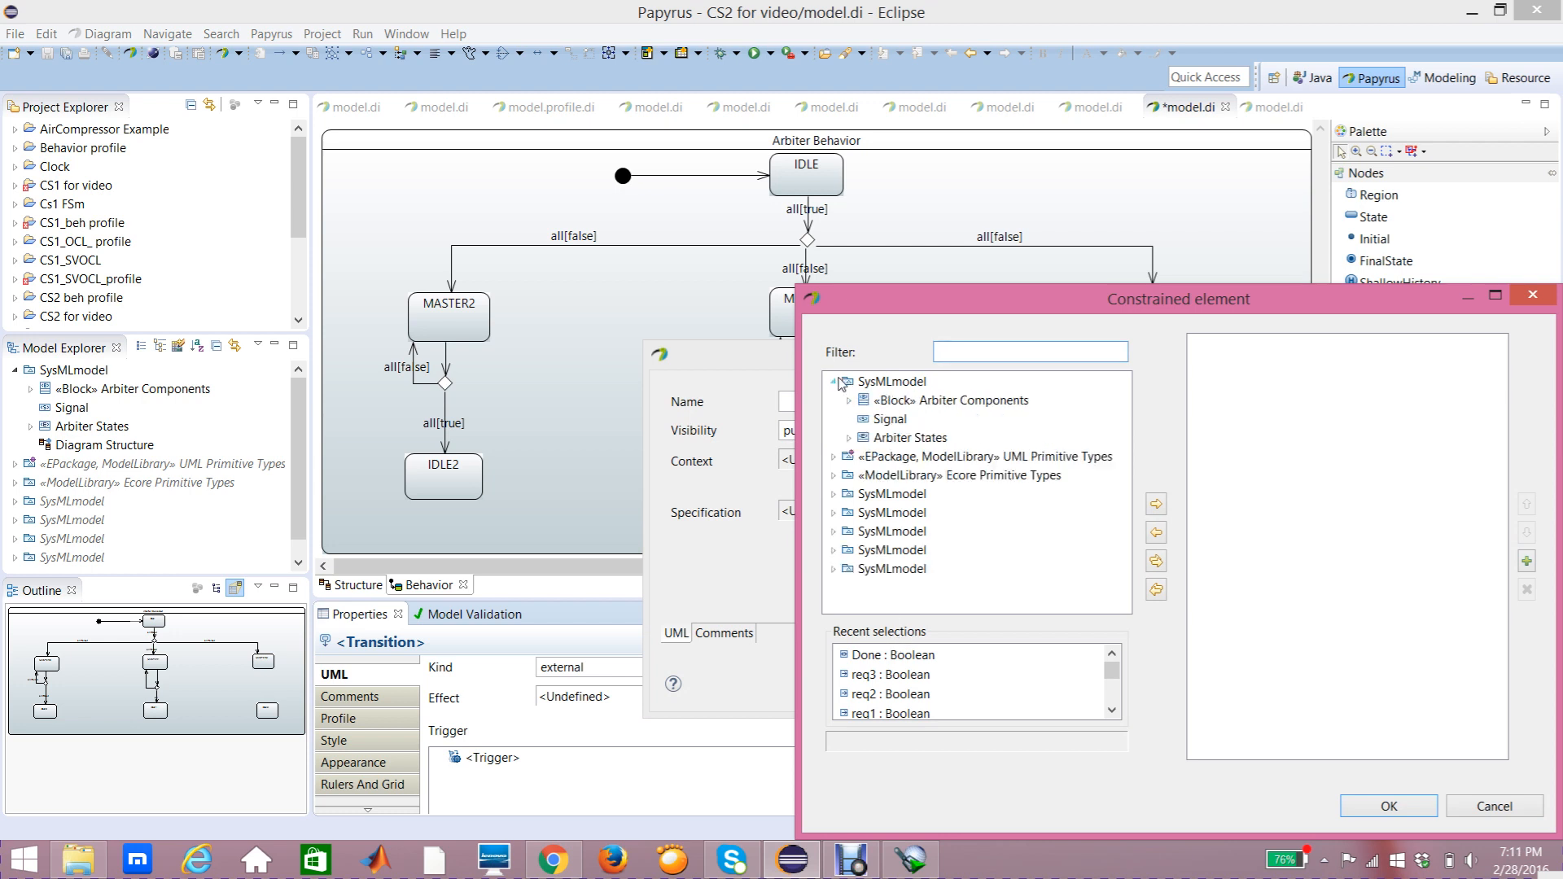
click(849, 400)
click(949, 549)
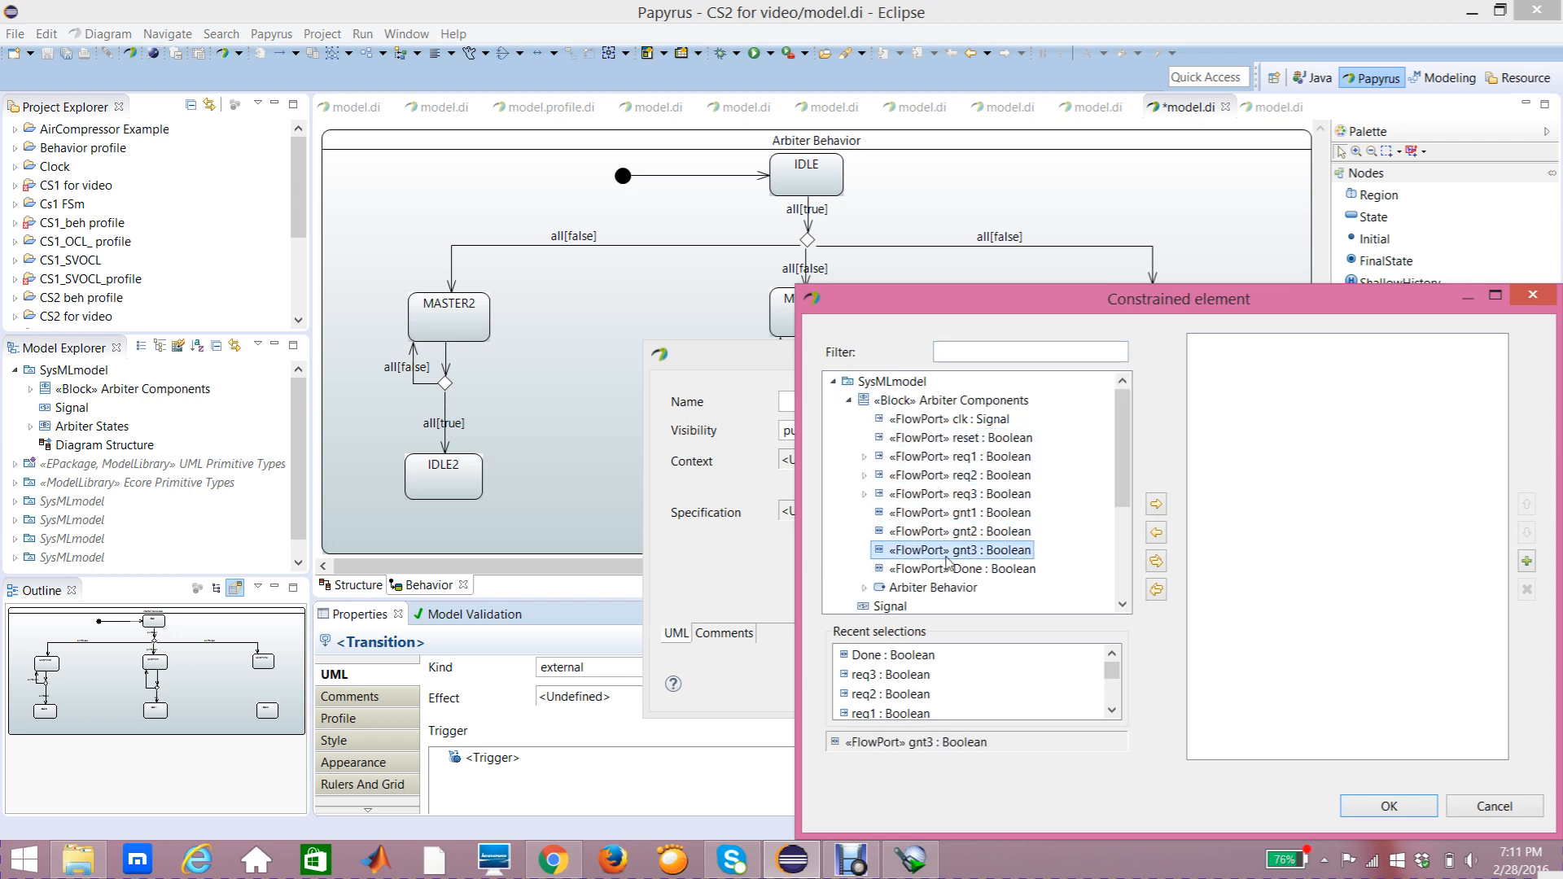
click(949, 569)
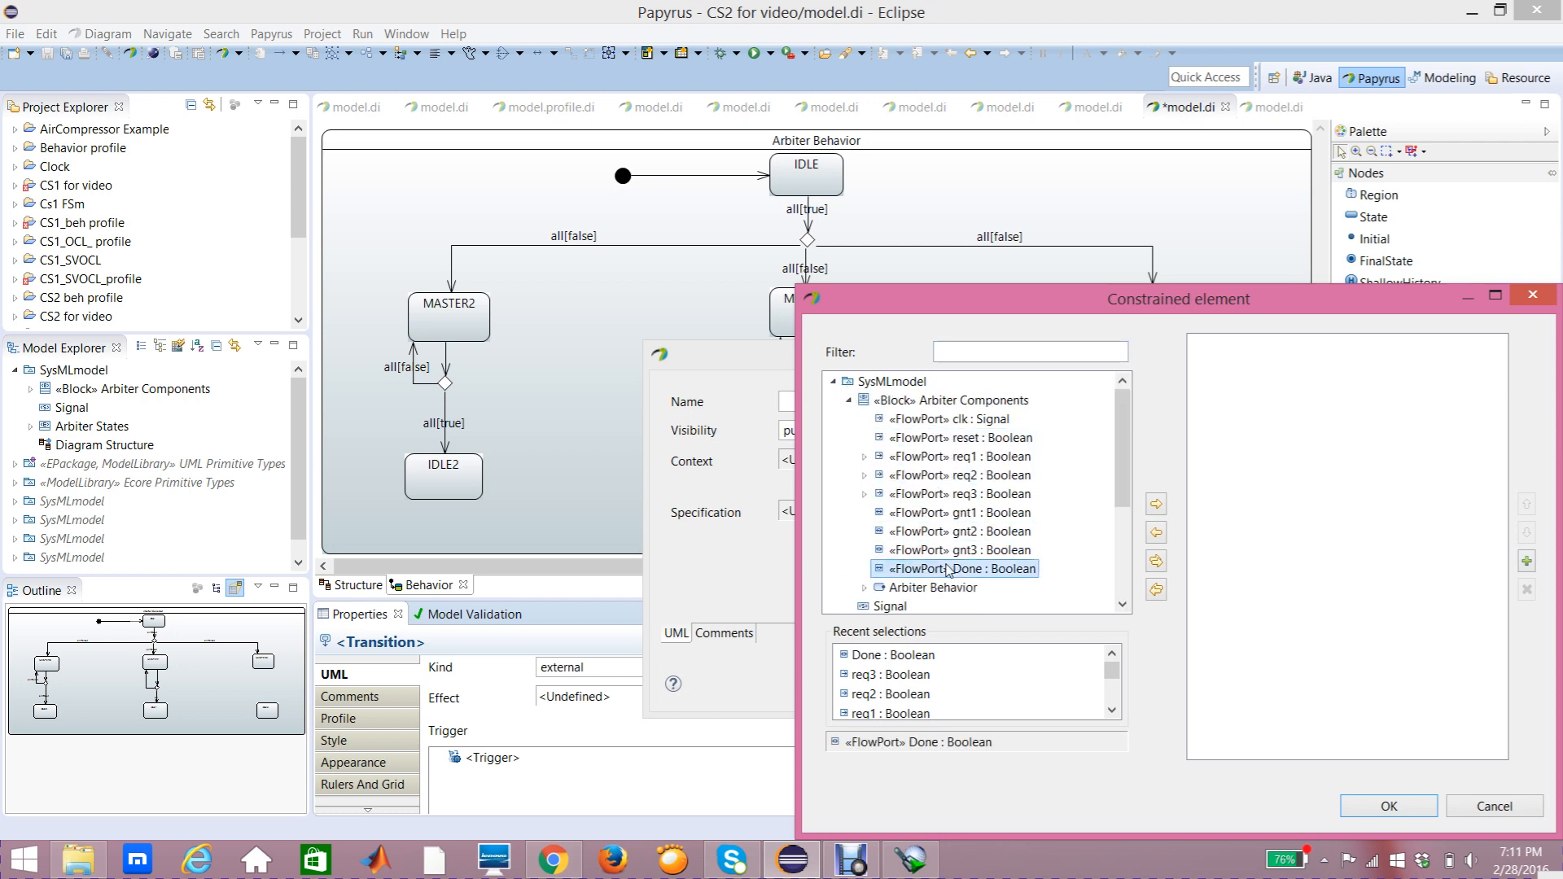
click(1156, 504)
click(1394, 806)
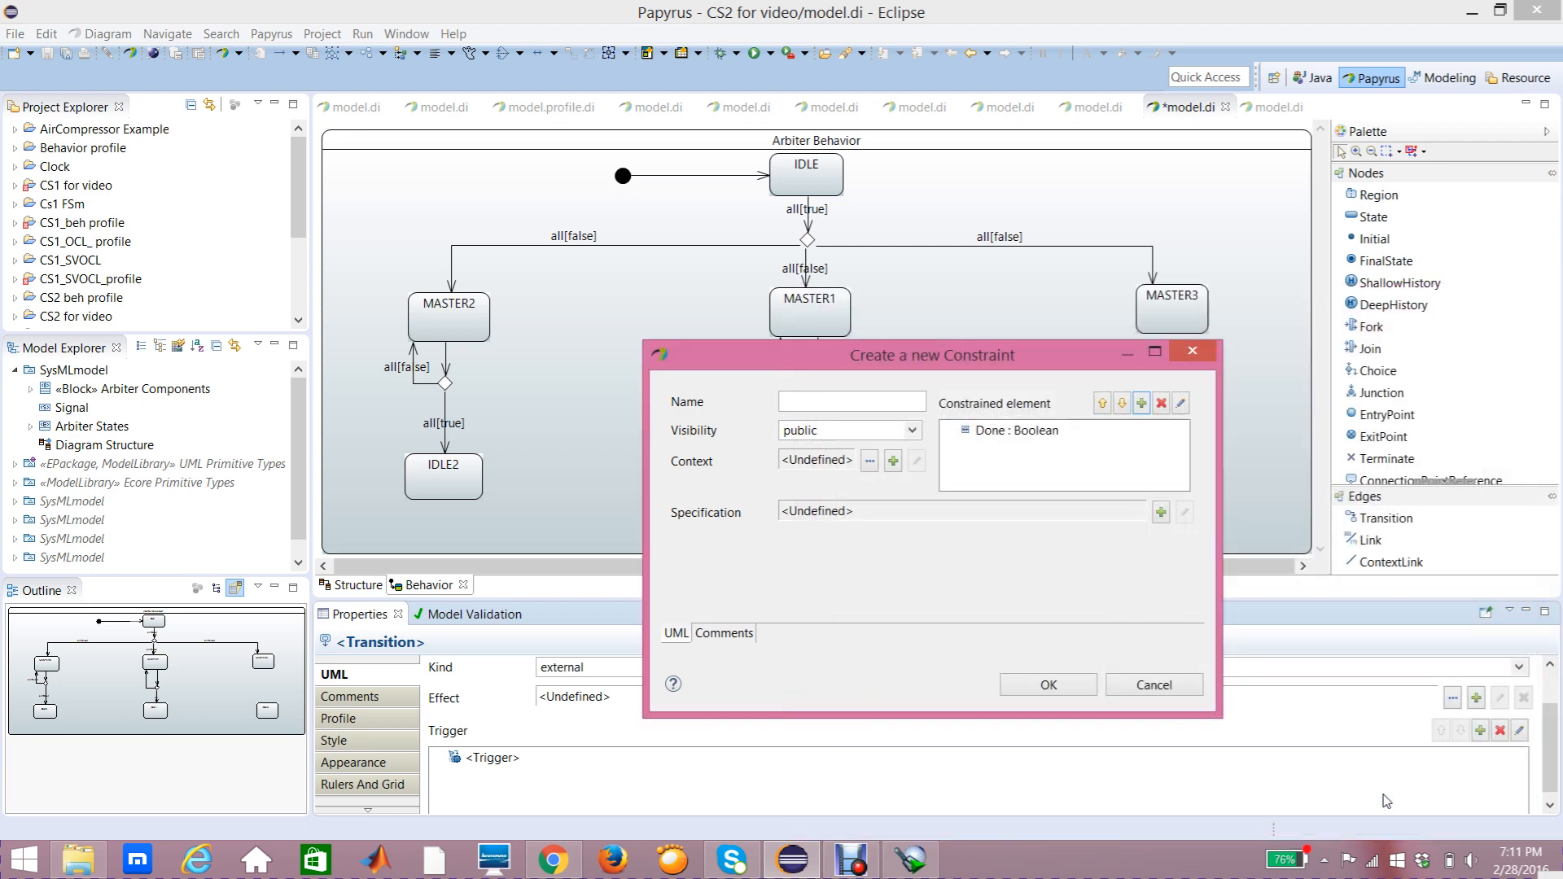
click(1042, 686)
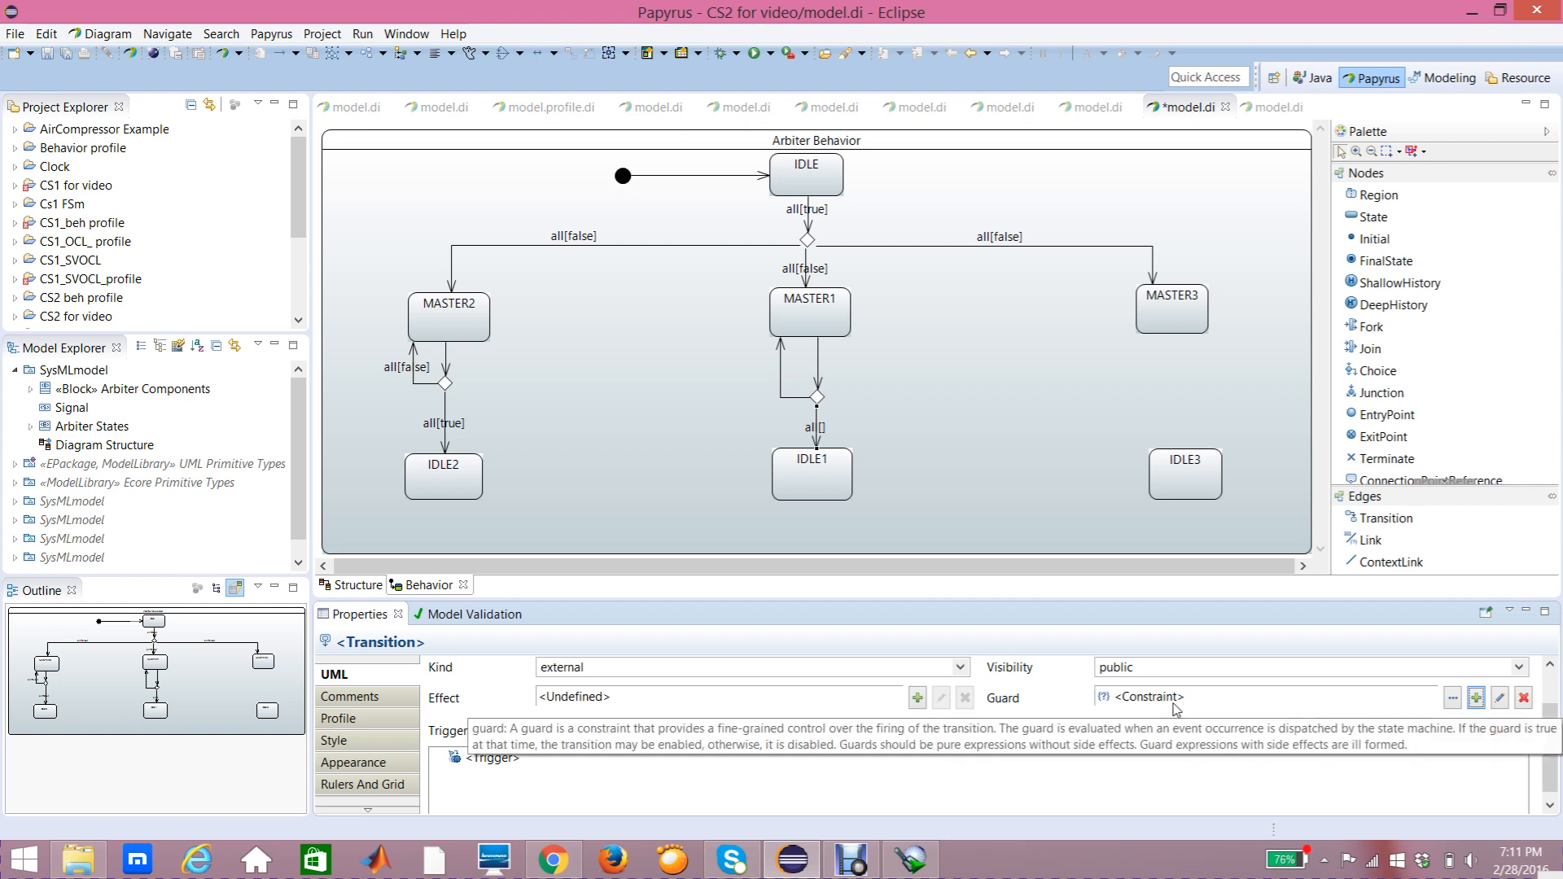
Step: Give that guard constraint a LiteralBoolean specification with value true
click(1501, 702)
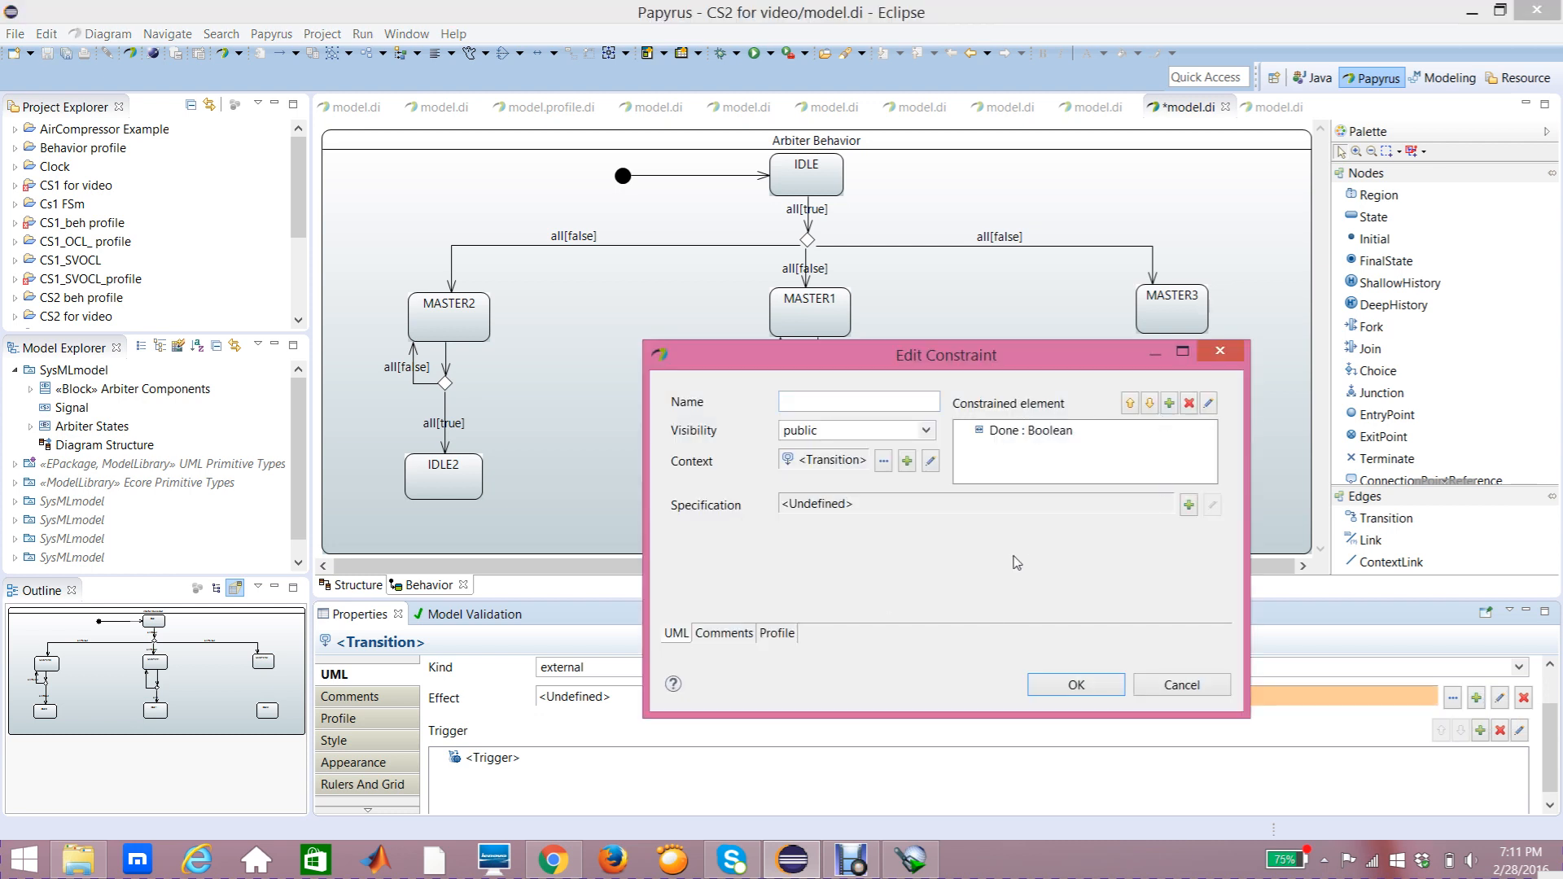
drag(986, 355, 980, 311)
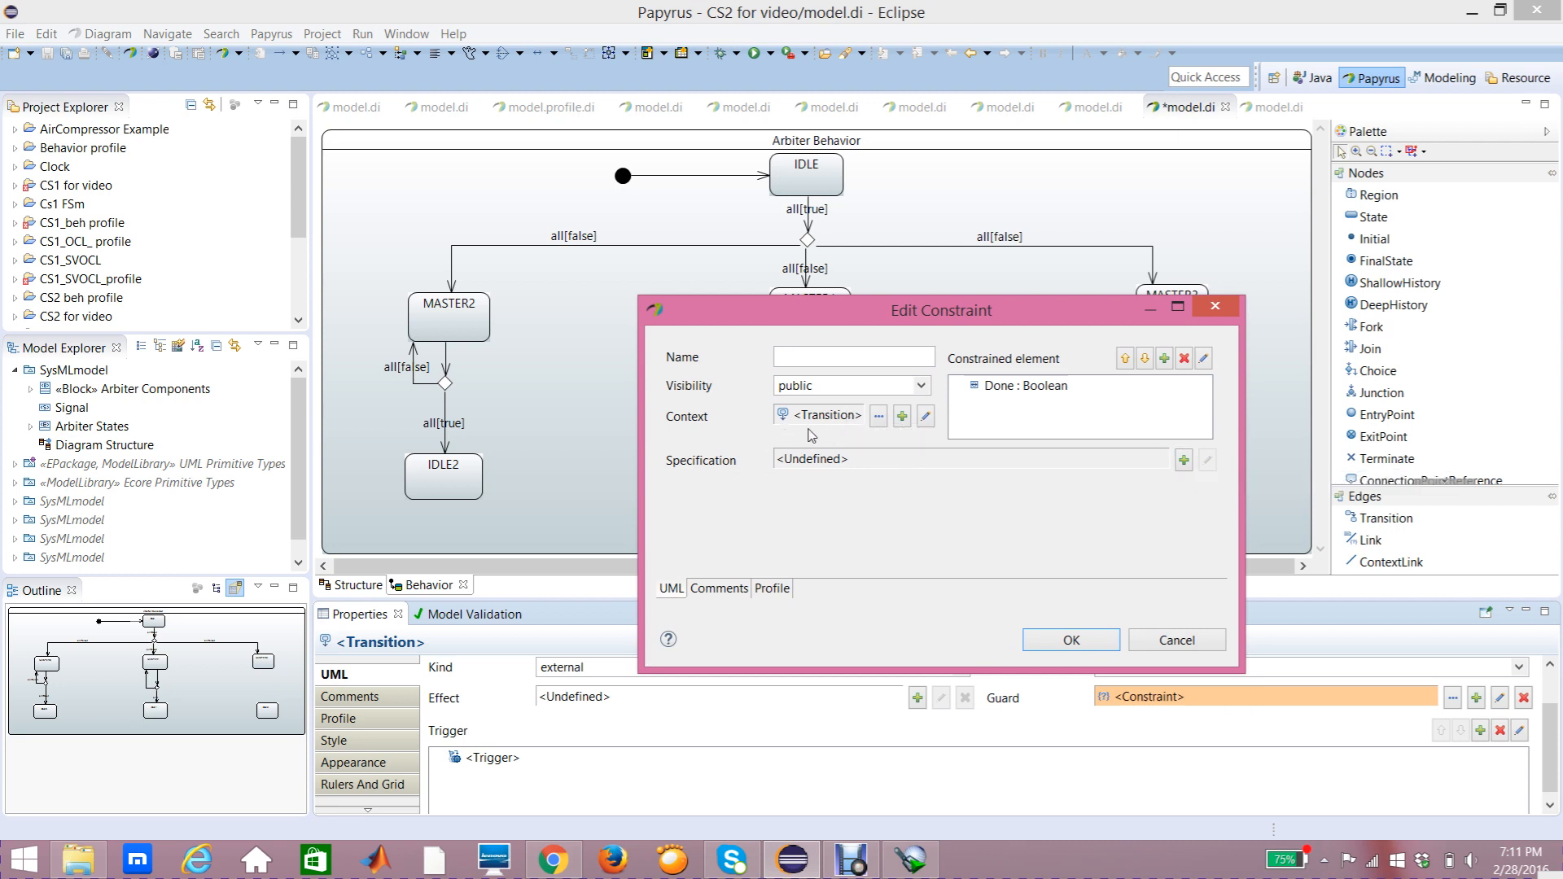
click(1185, 460)
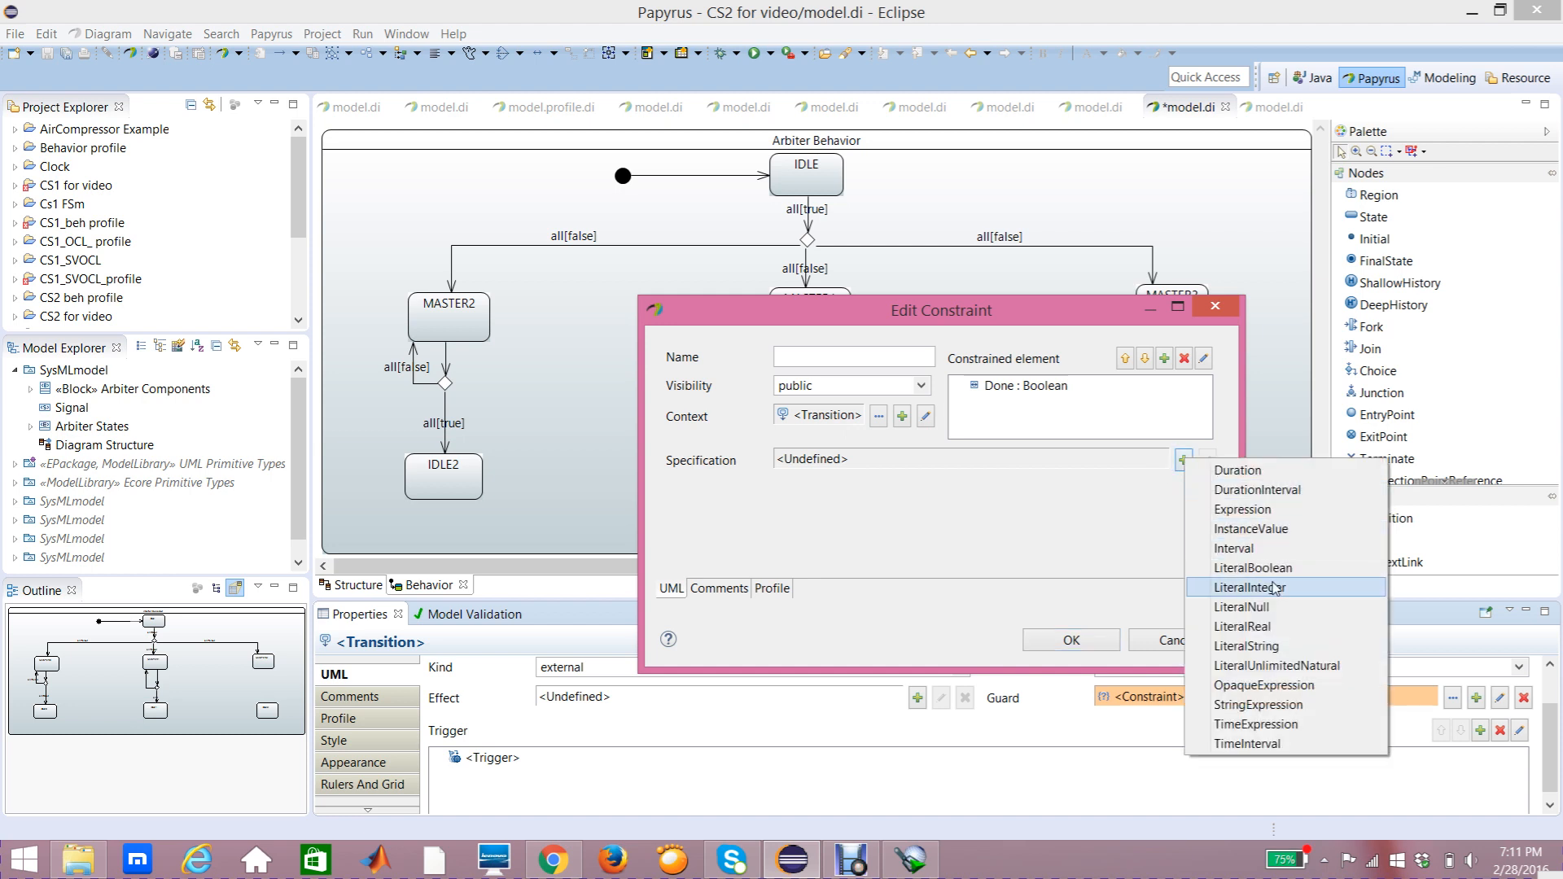
click(1277, 570)
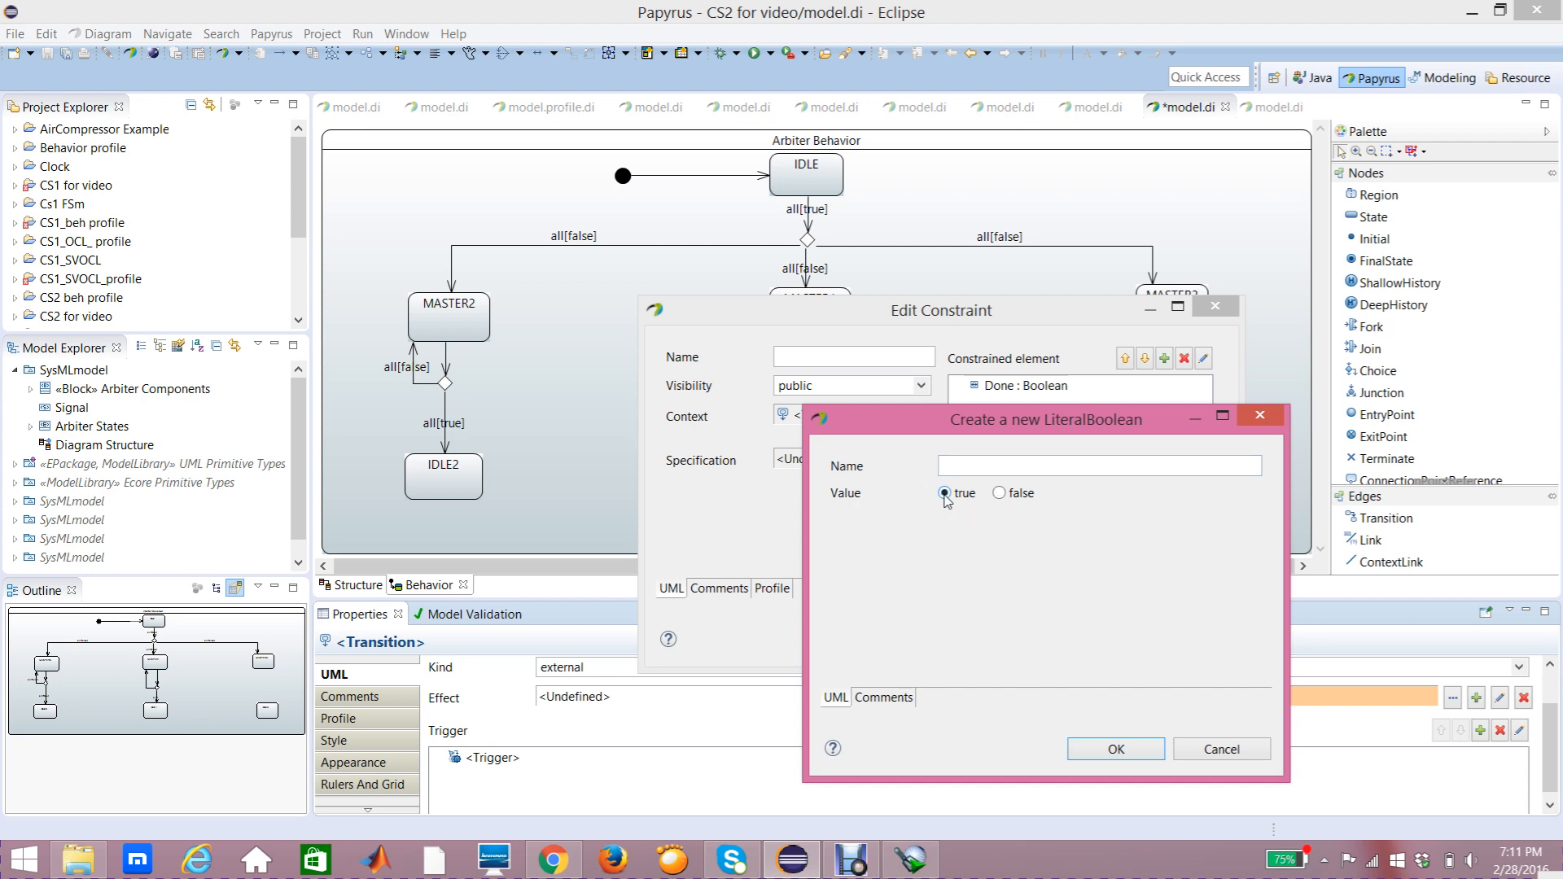
click(1114, 749)
click(1068, 638)
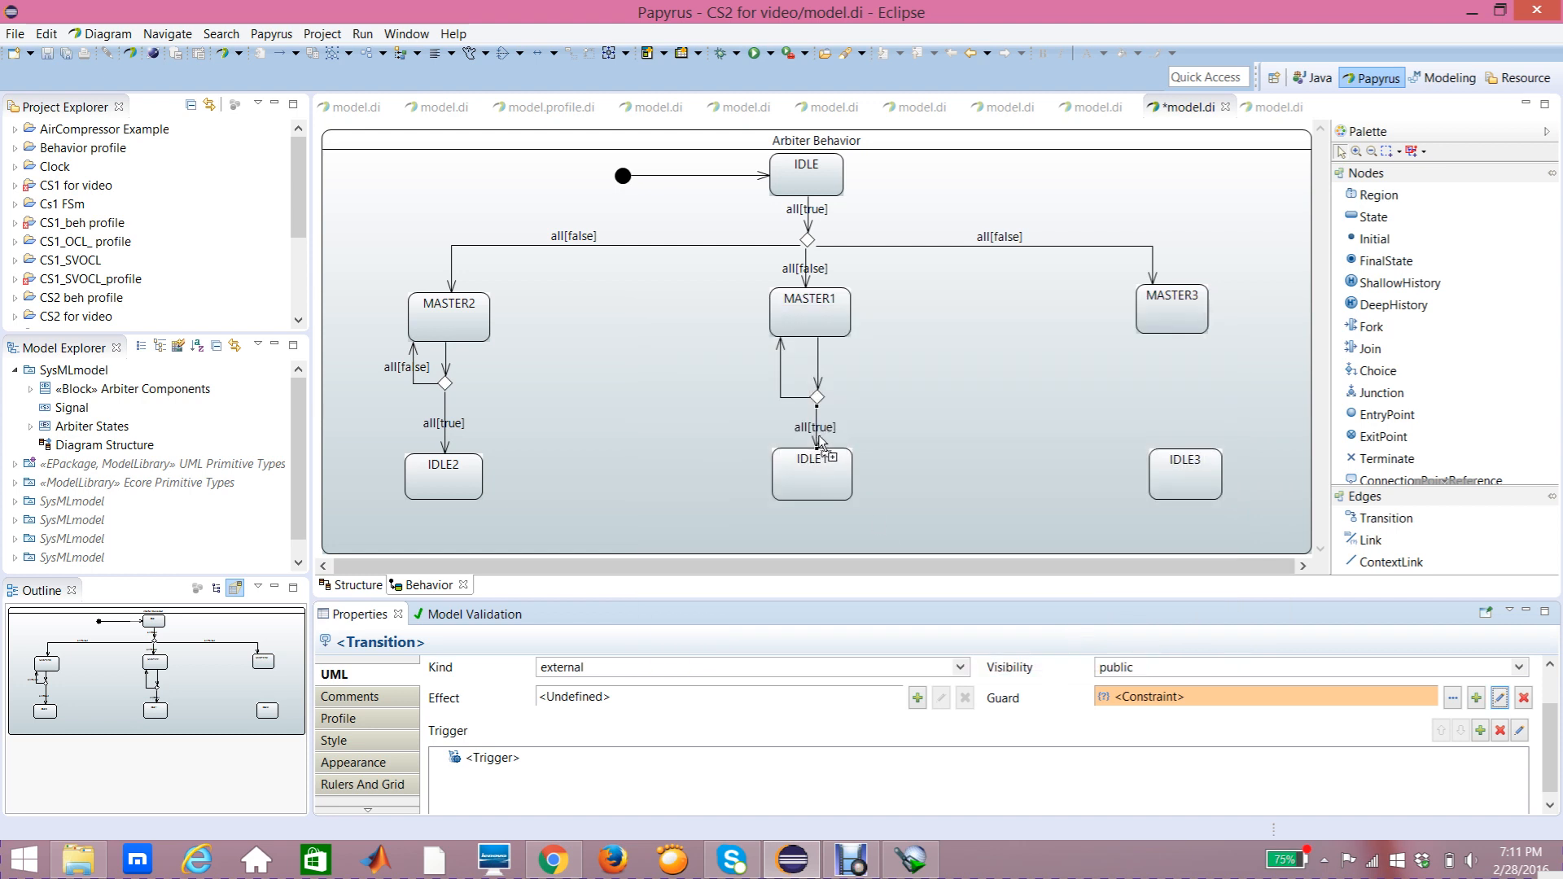
Step: Add a trigger on the Done port to the transition from the choice back up to MASTER1
click(787, 399)
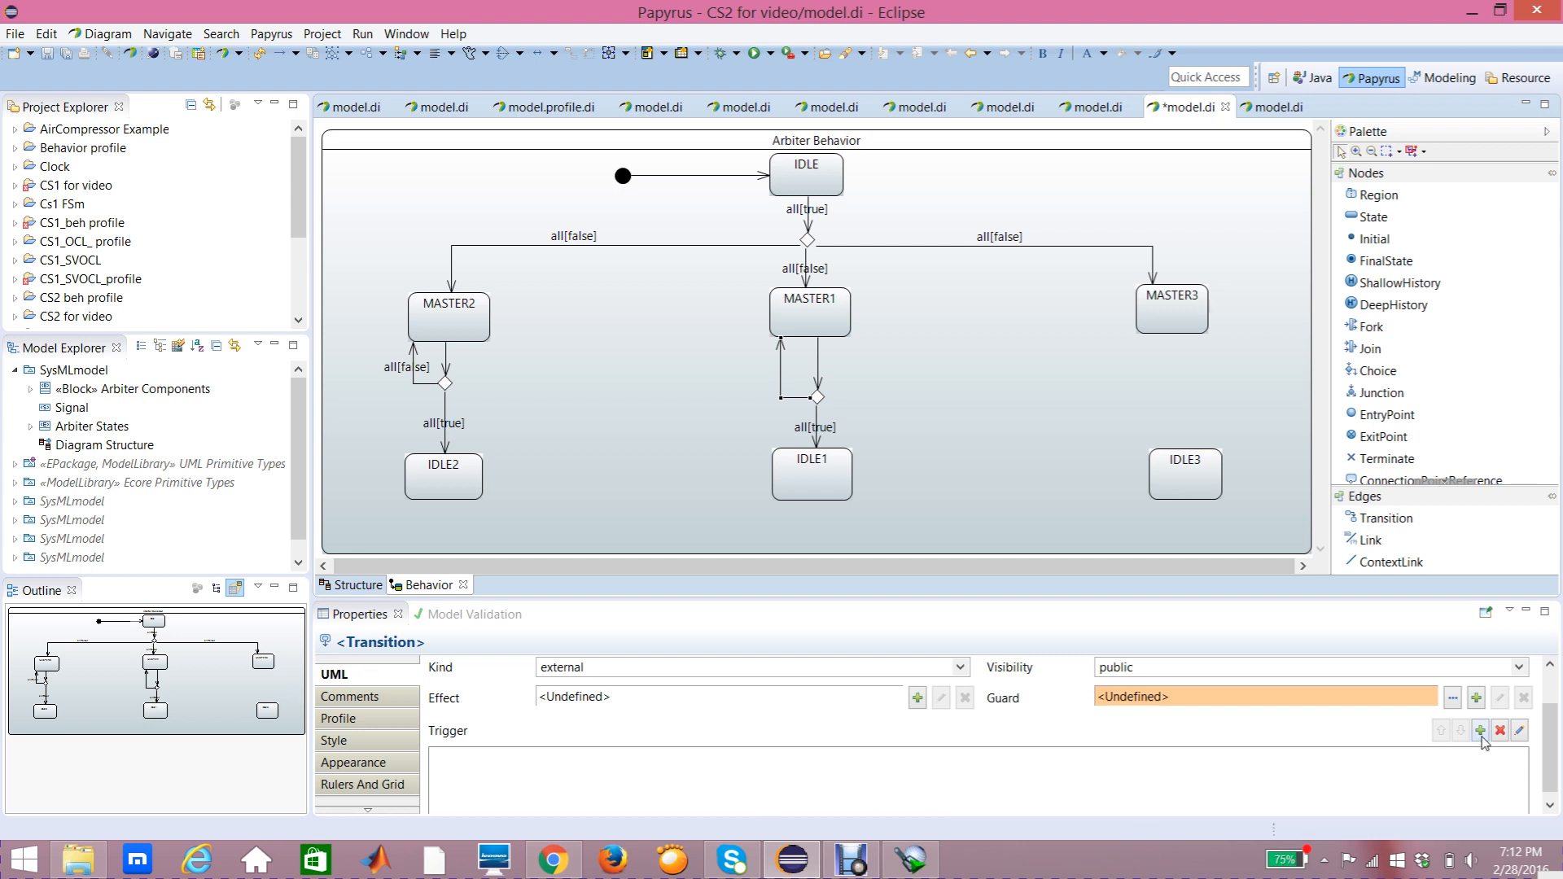
click(1480, 788)
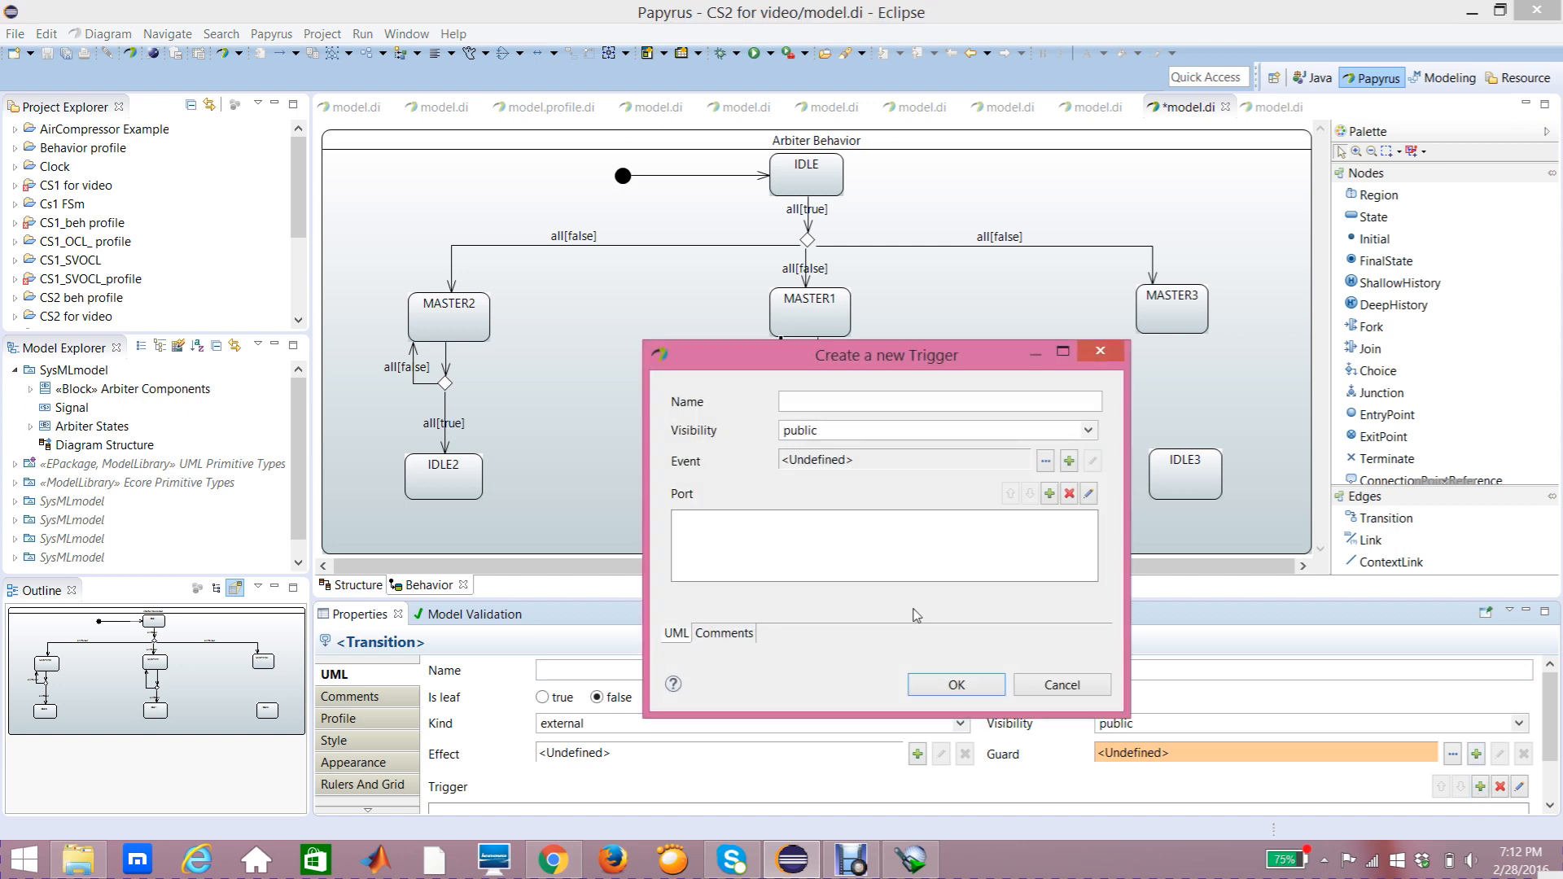
click(1050, 495)
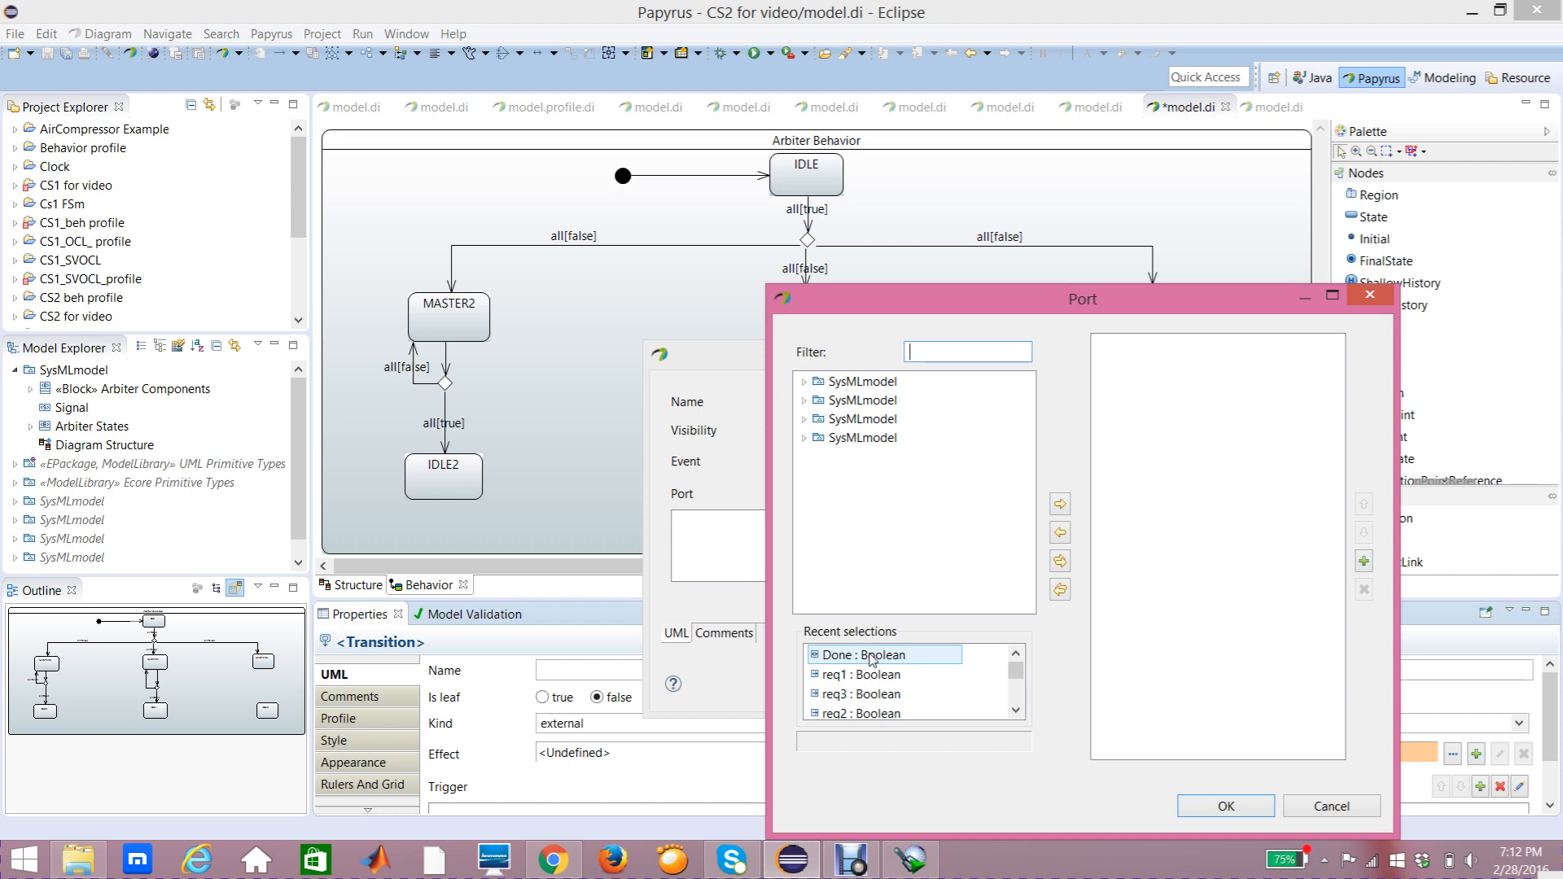
click(872, 660)
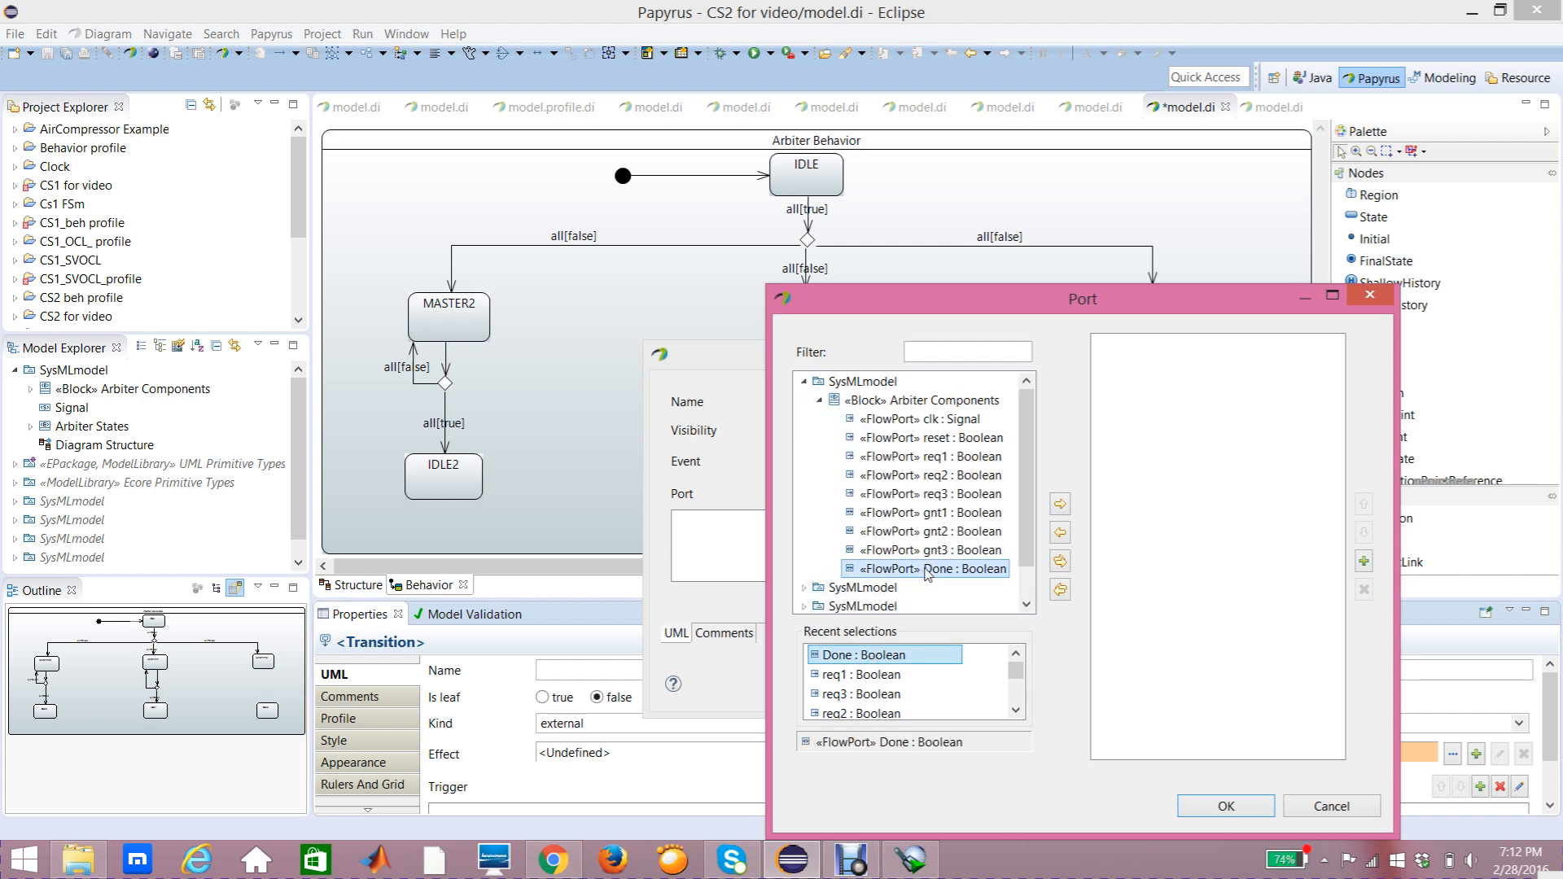
click(1060, 505)
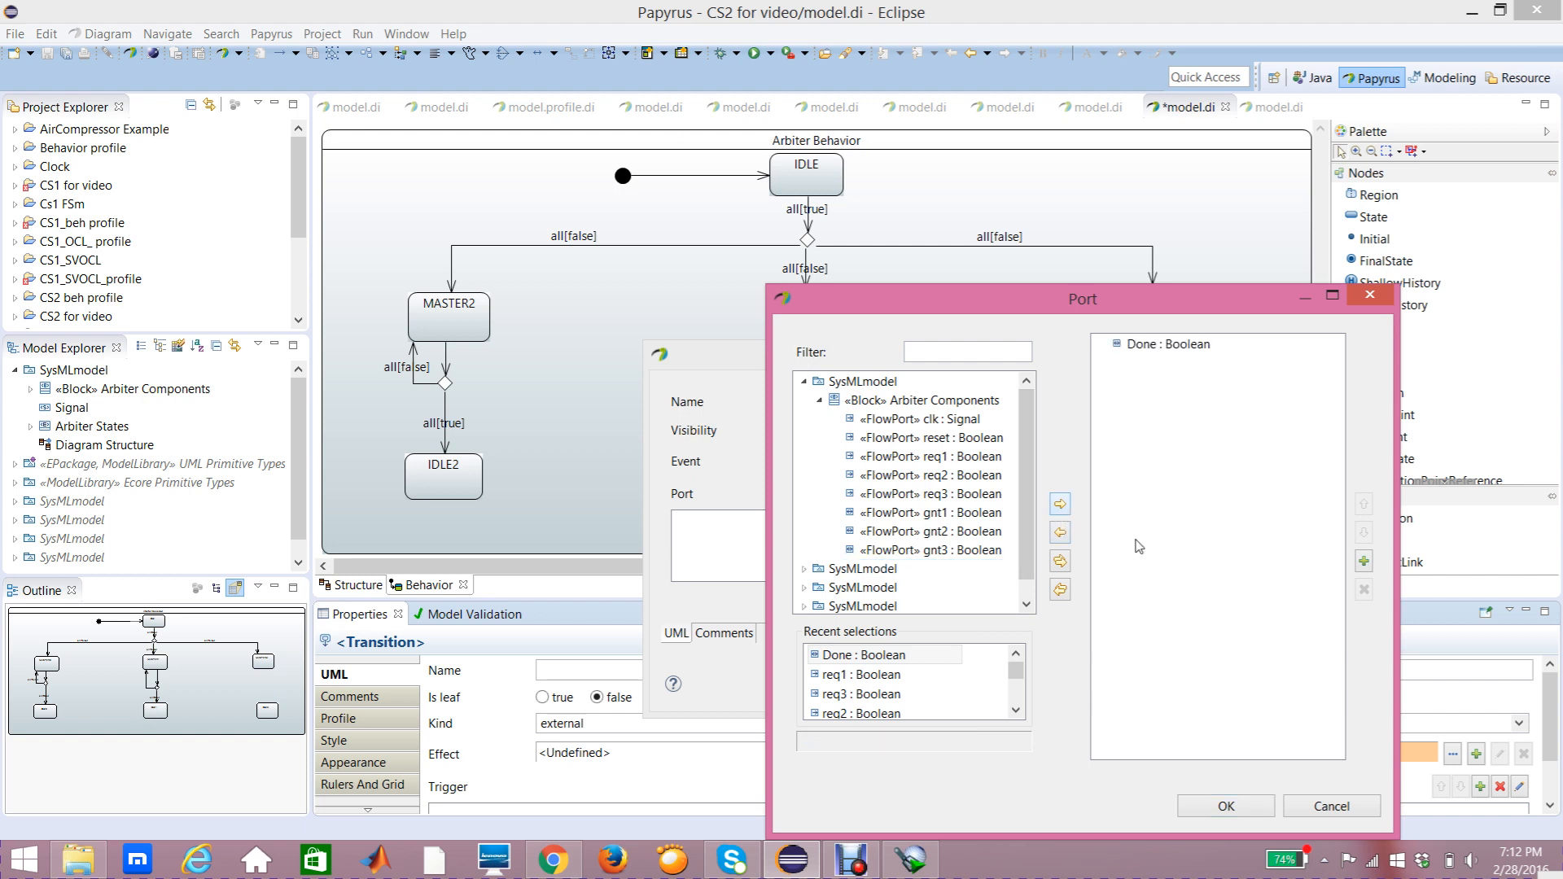
click(1193, 806)
click(957, 687)
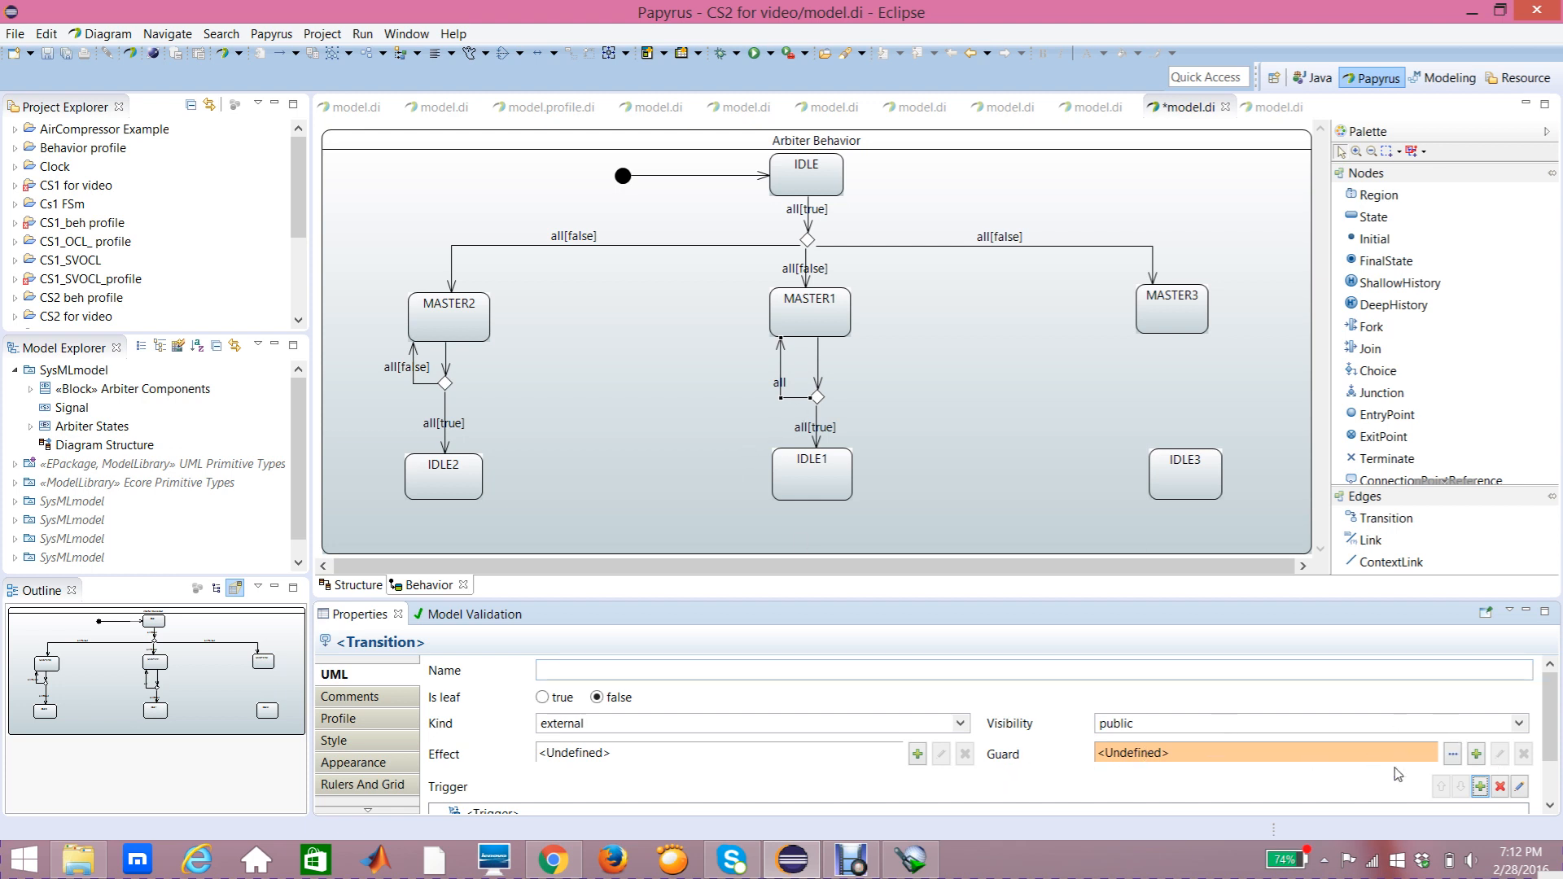
Step: Add a new Constraint guard to the transition back up to MASTER1, constraining the Done port
click(1476, 754)
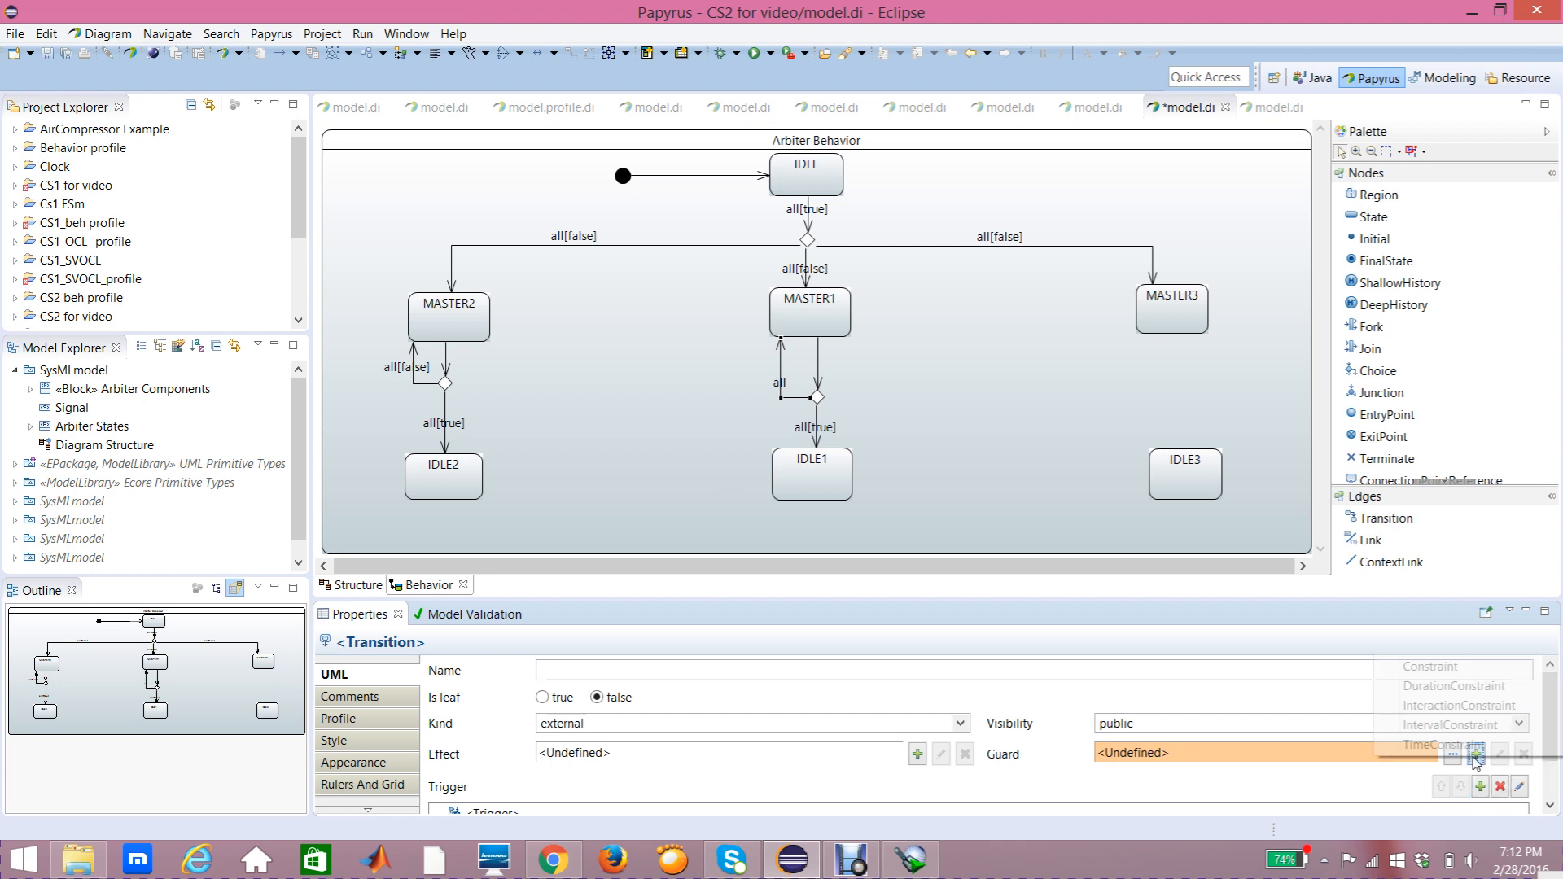
click(1416, 670)
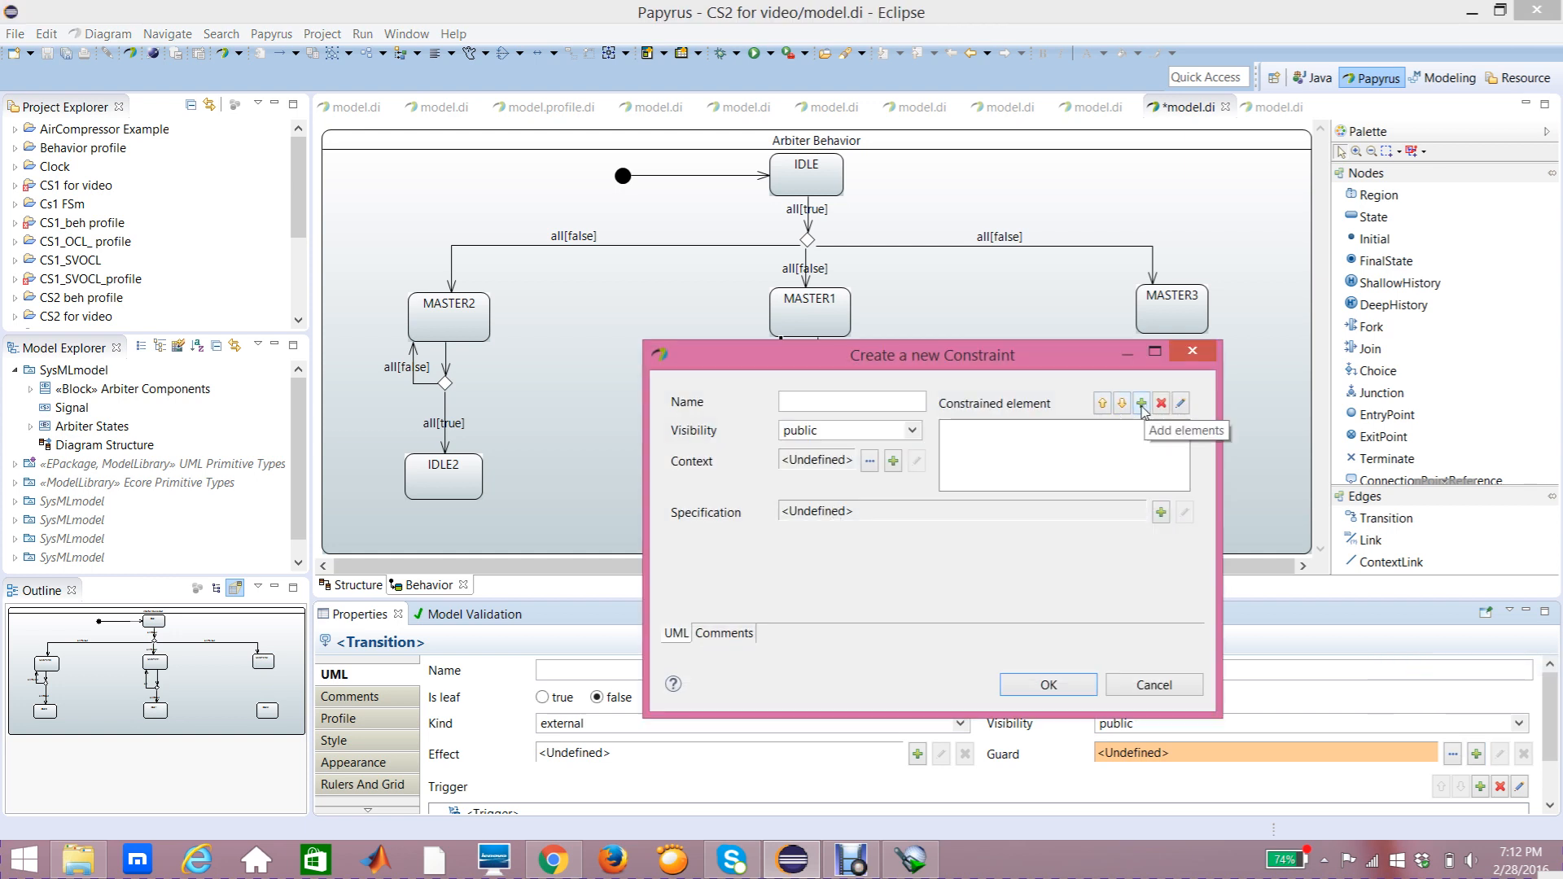
click(1142, 404)
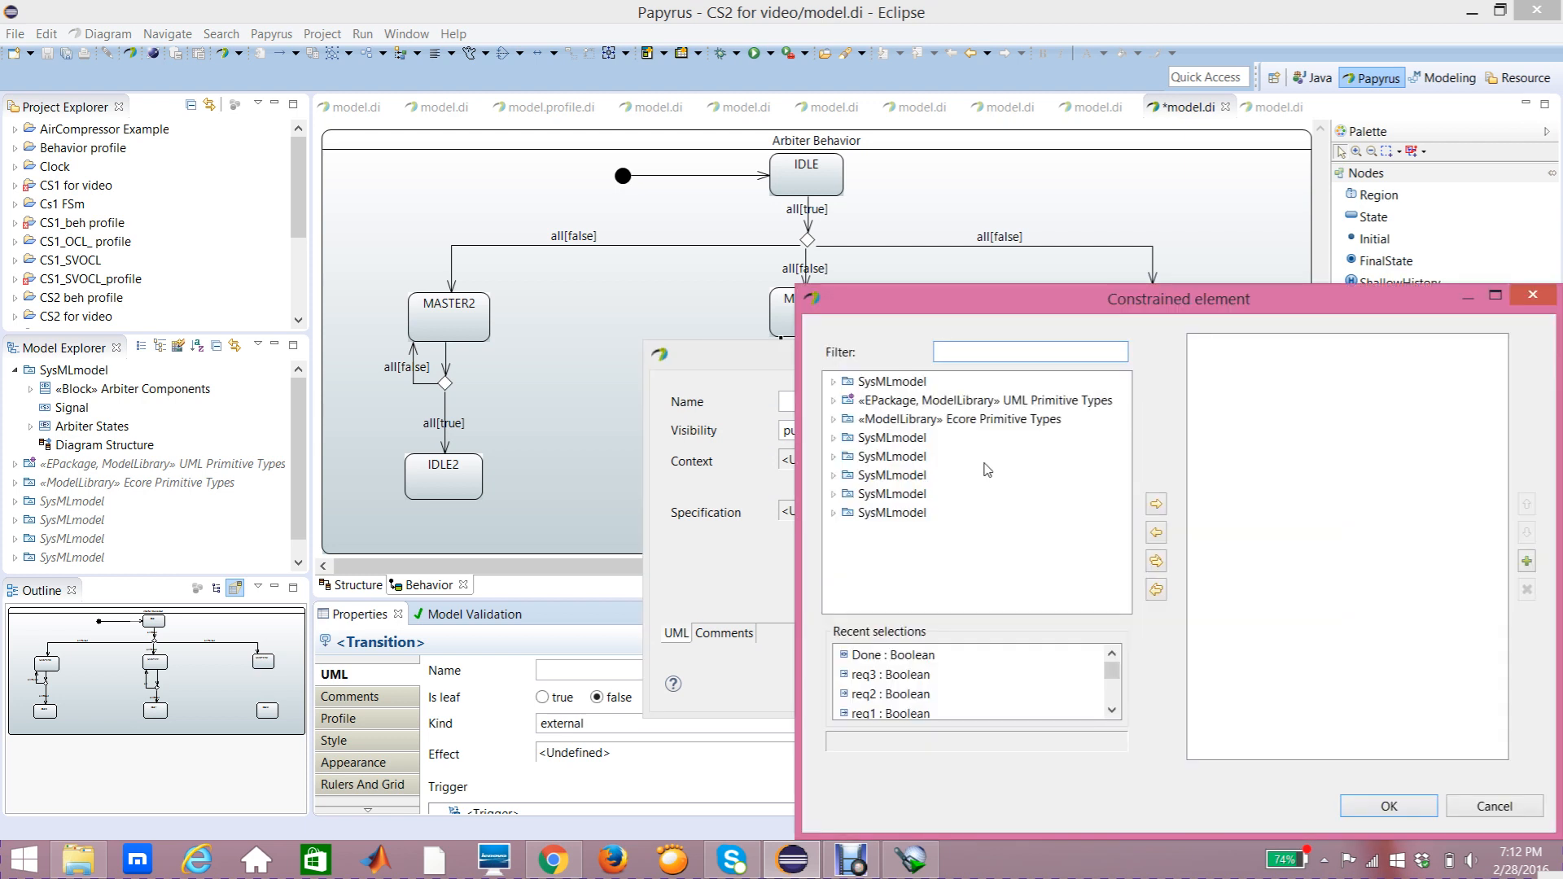
click(900, 654)
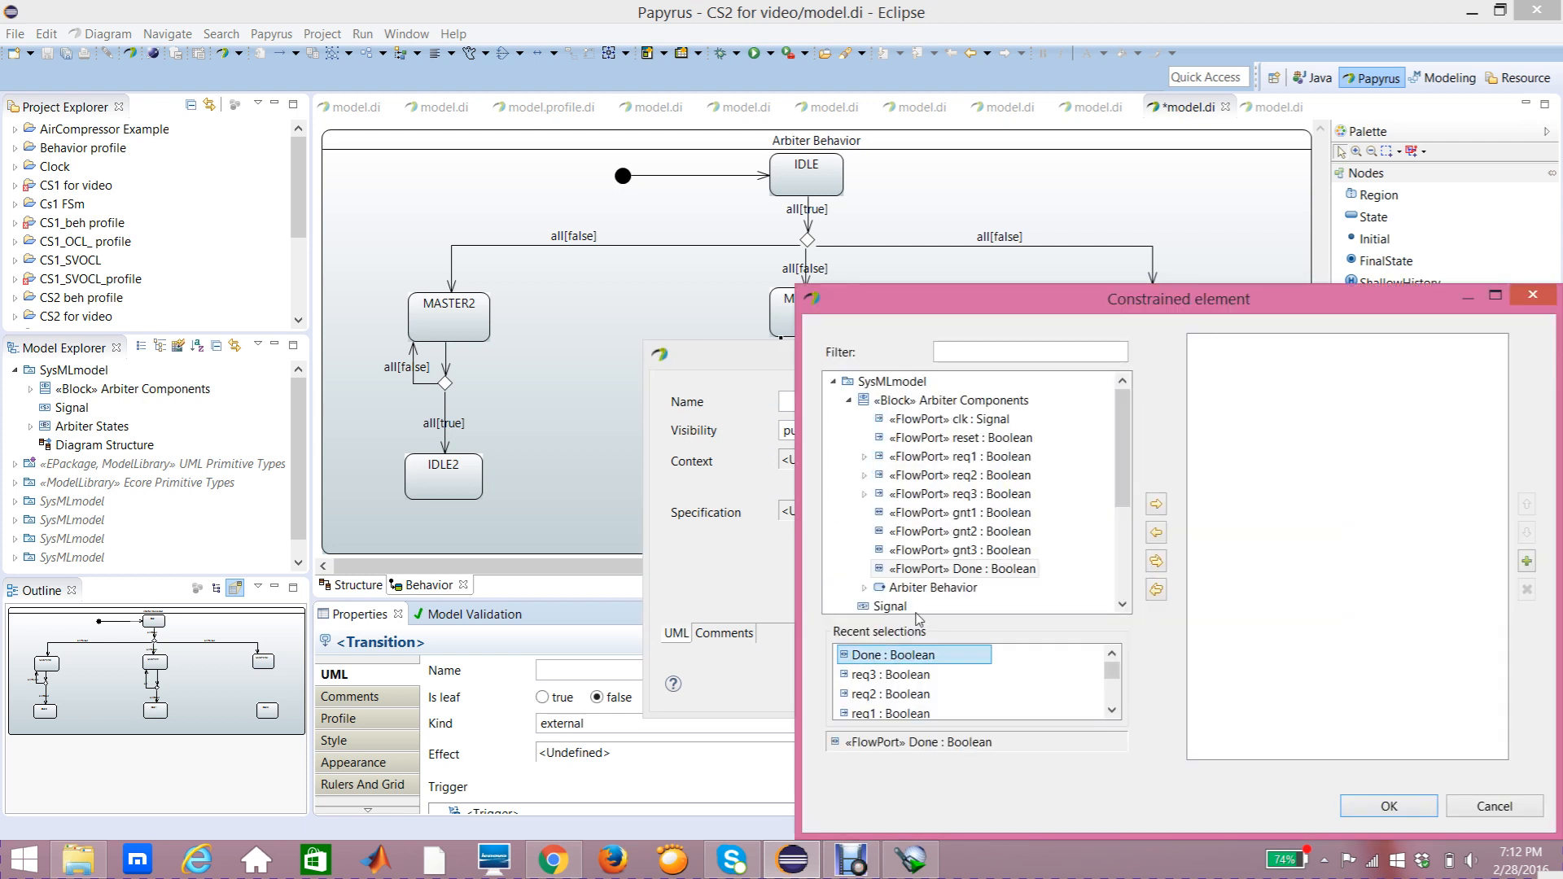
click(953, 572)
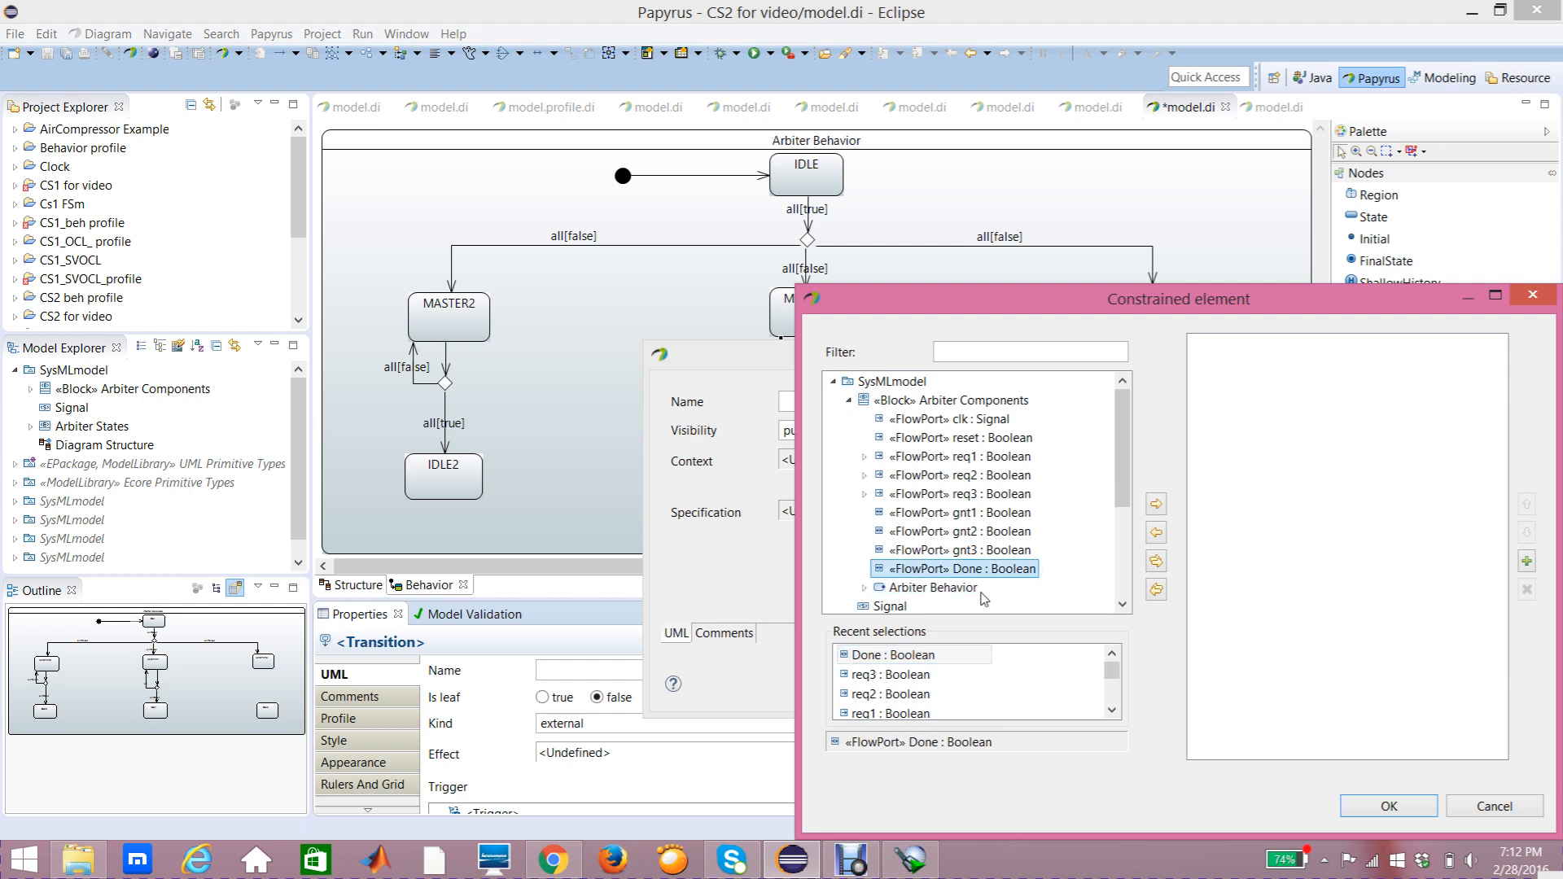
click(1157, 507)
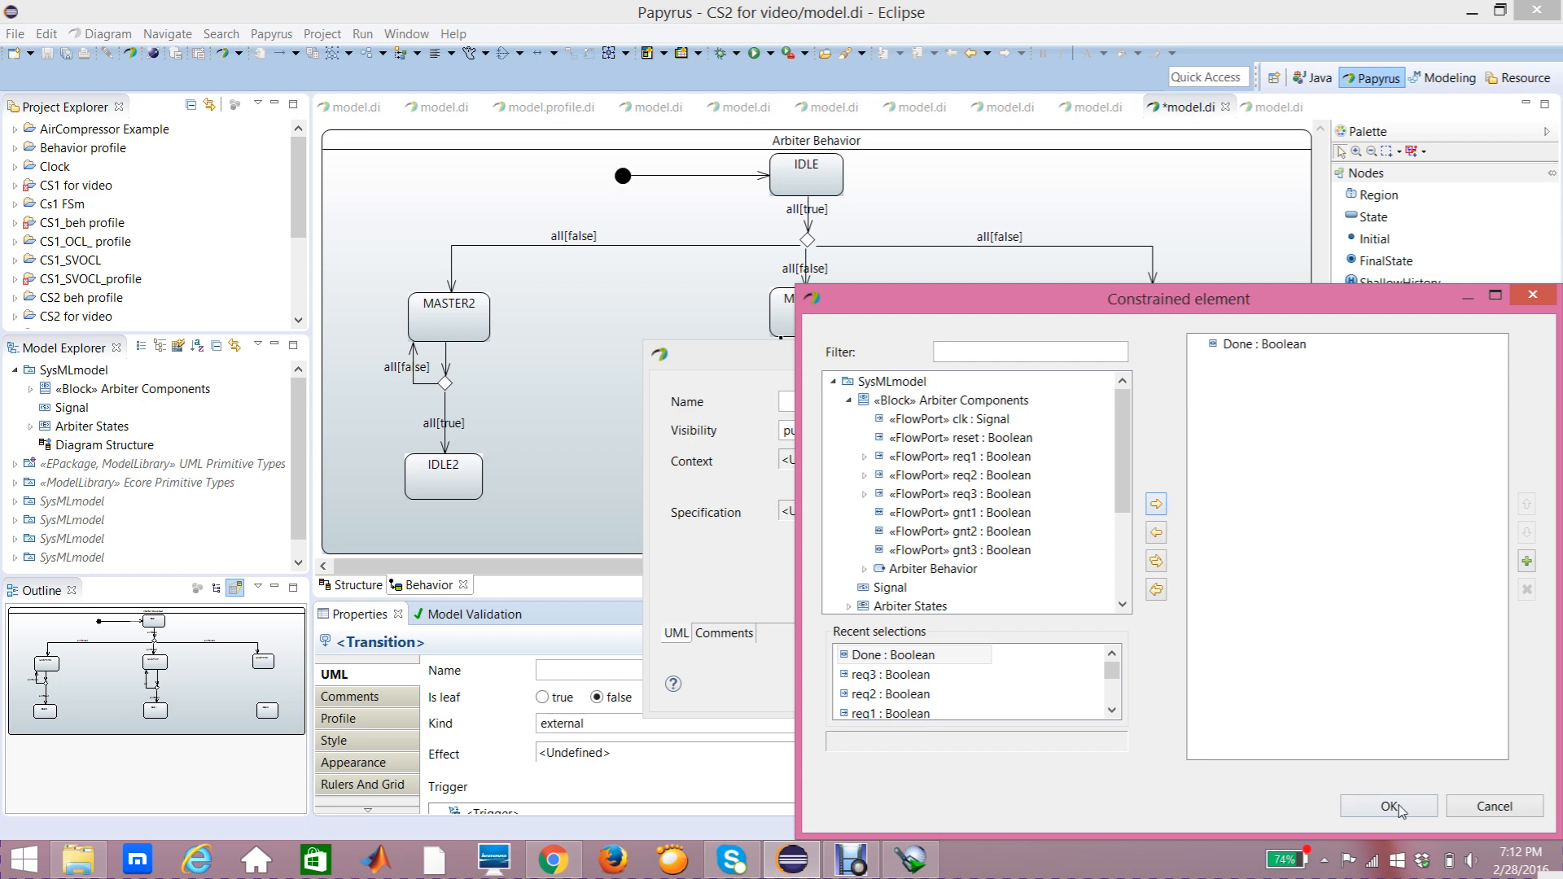
click(1380, 807)
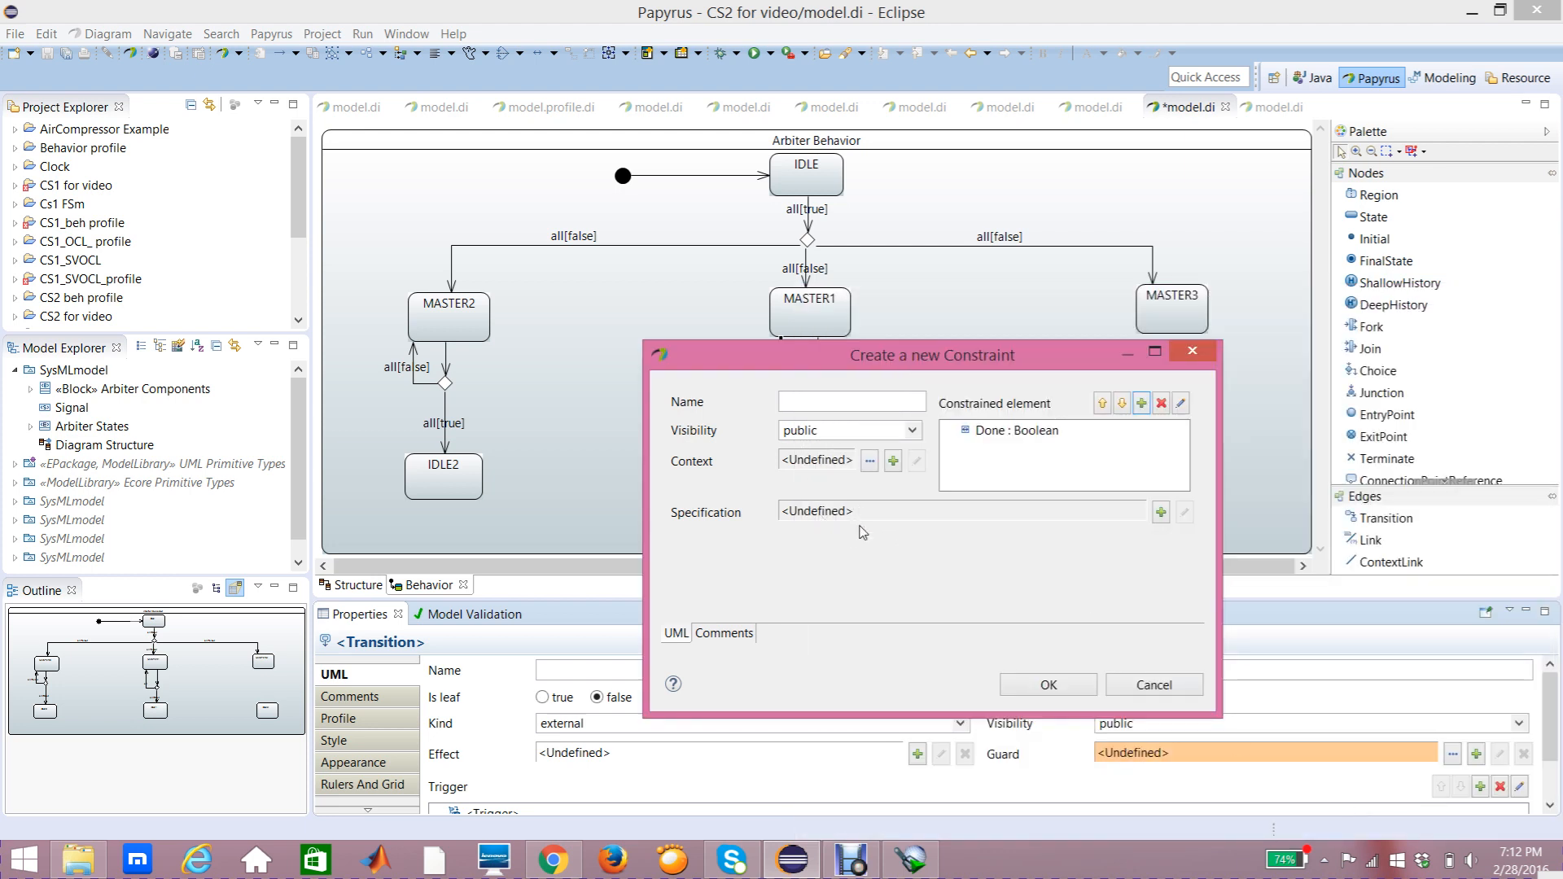
Step: Give that guard constraint a LiteralBoolean specification with value false
click(1161, 512)
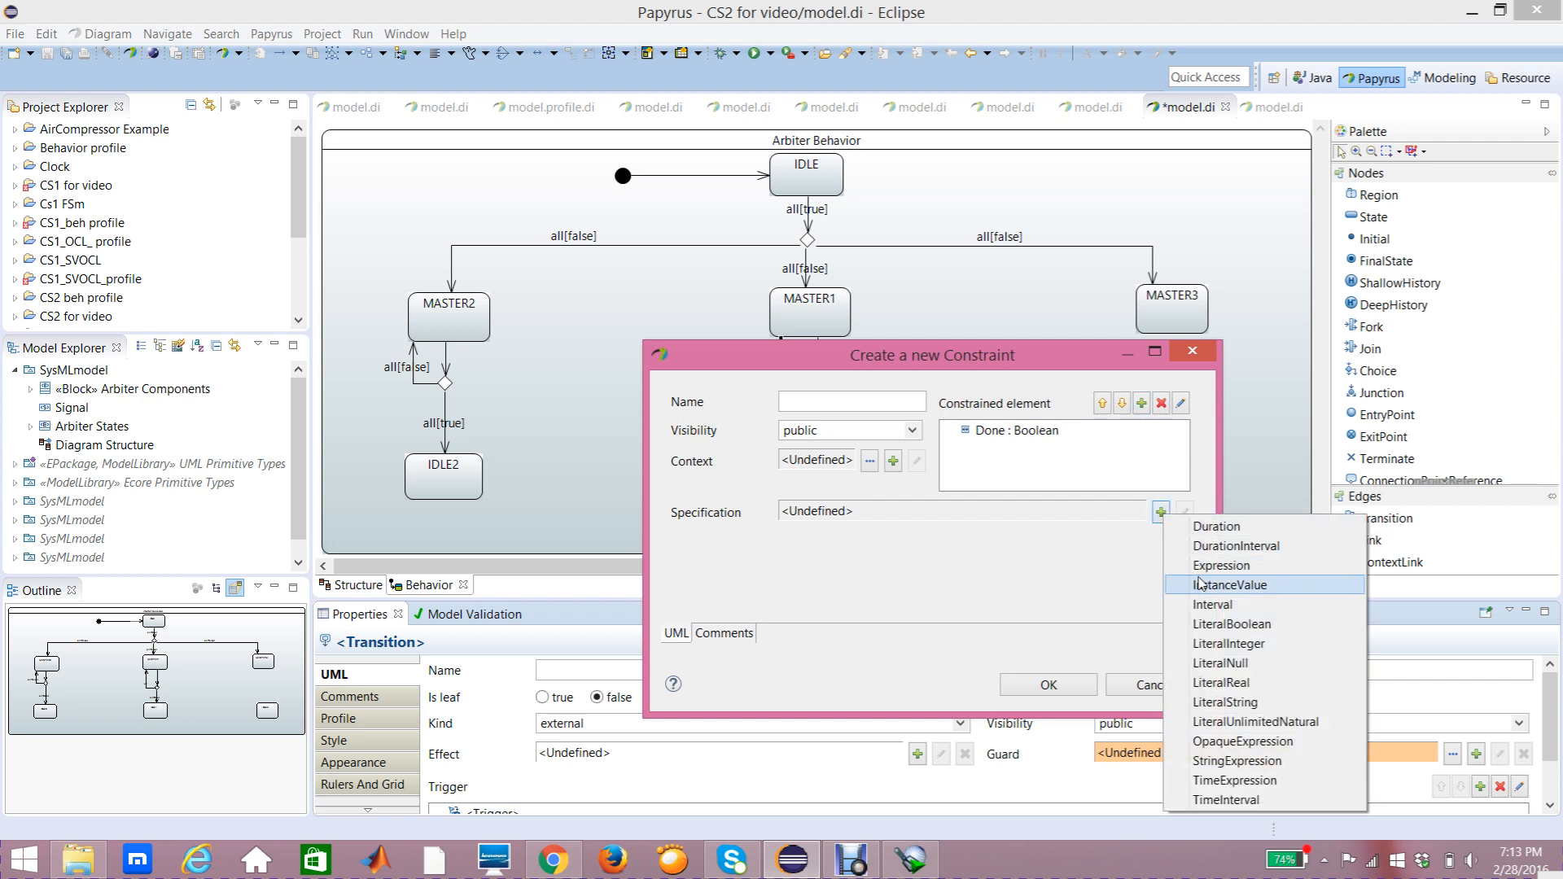
click(1202, 628)
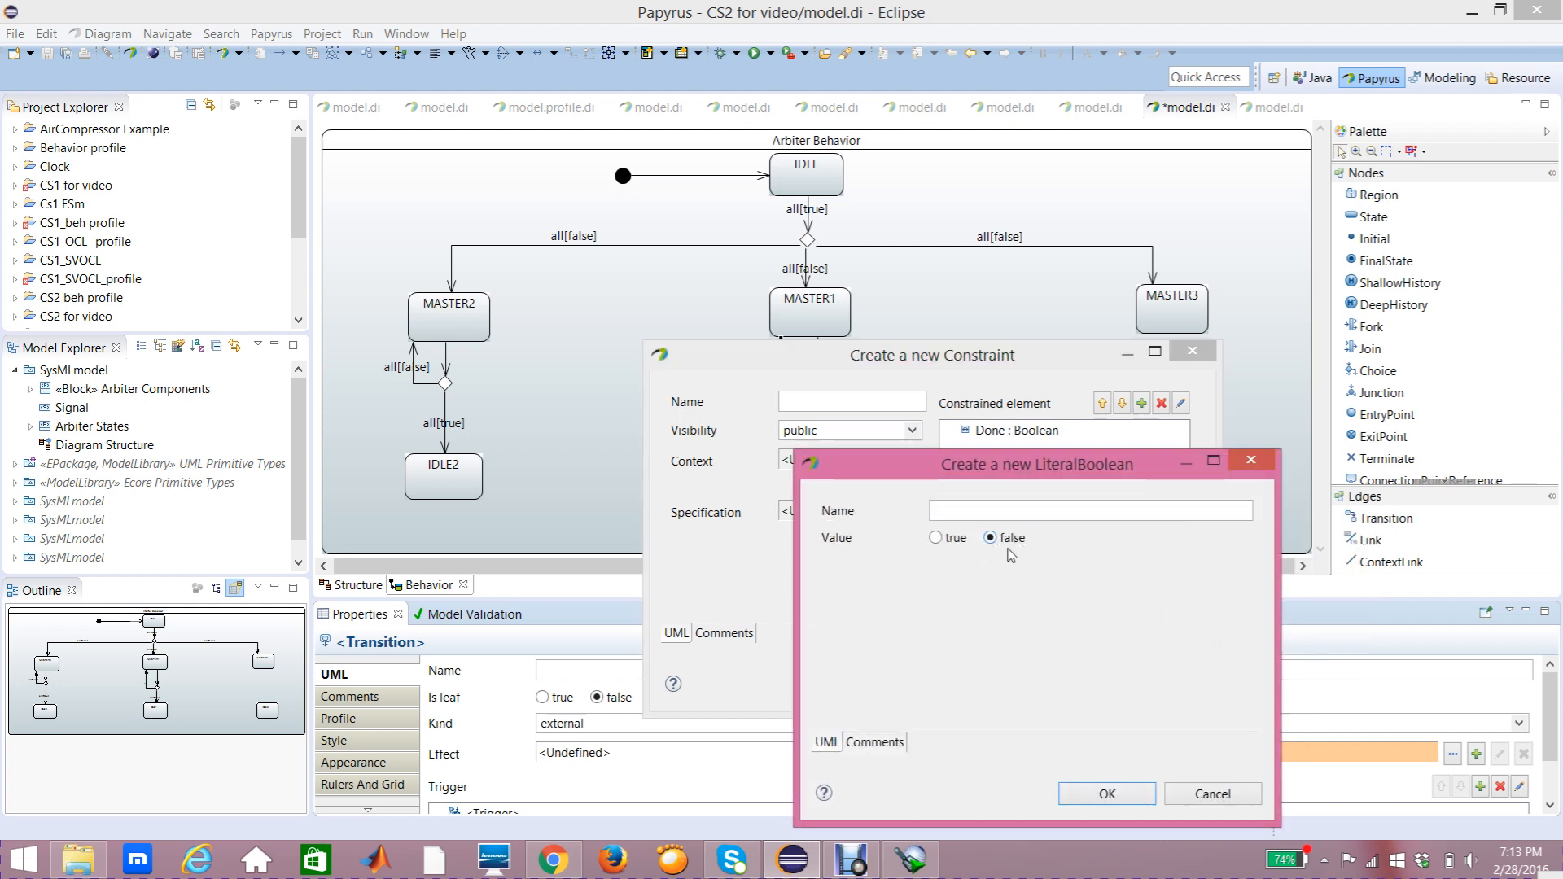
click(1108, 795)
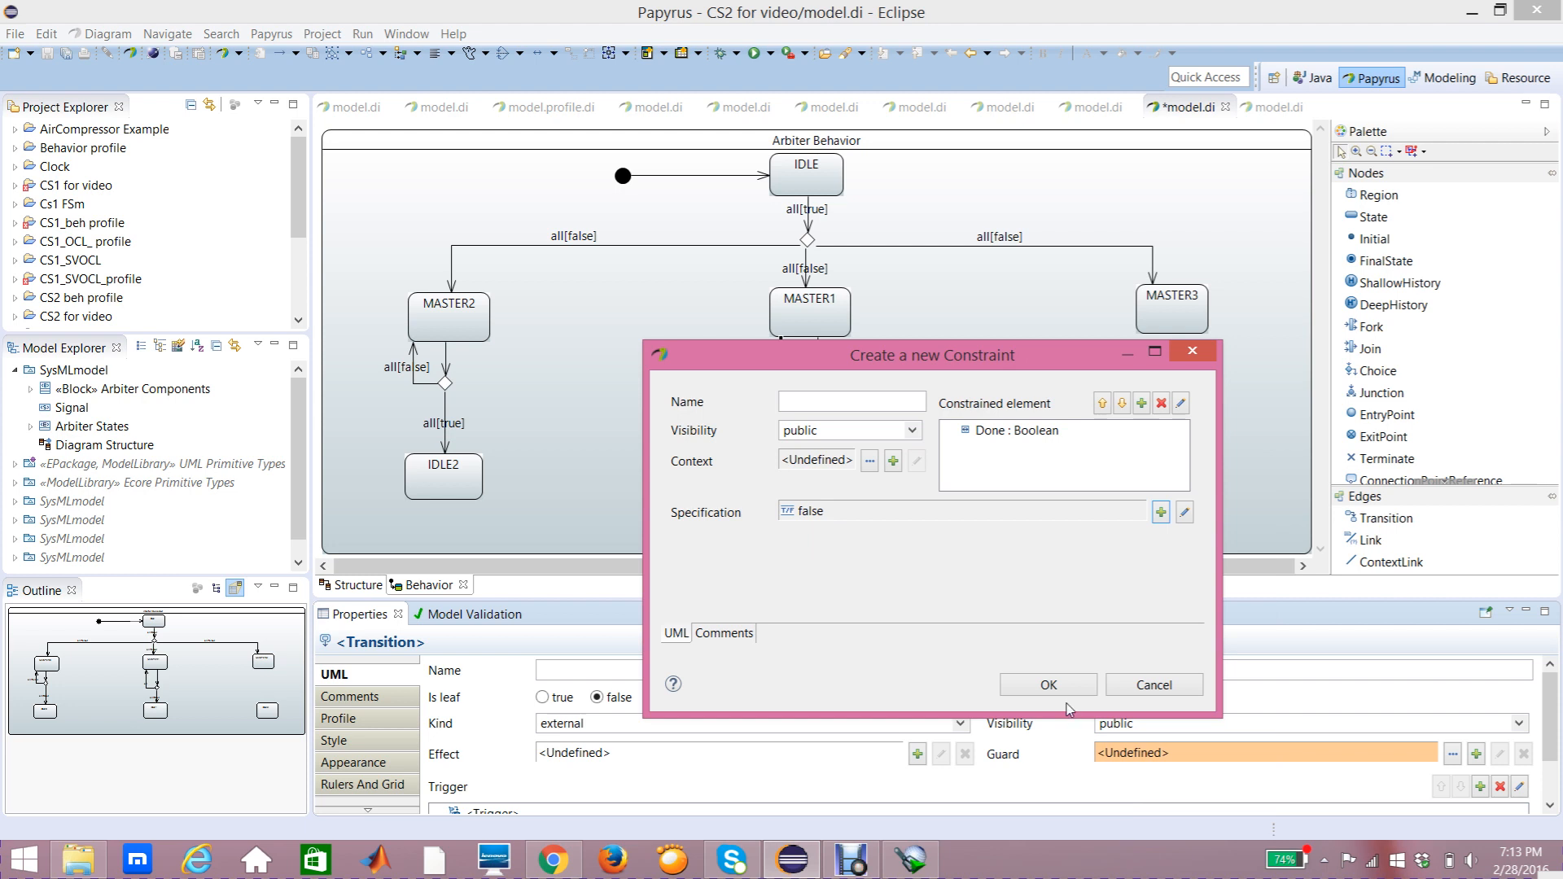
click(1049, 685)
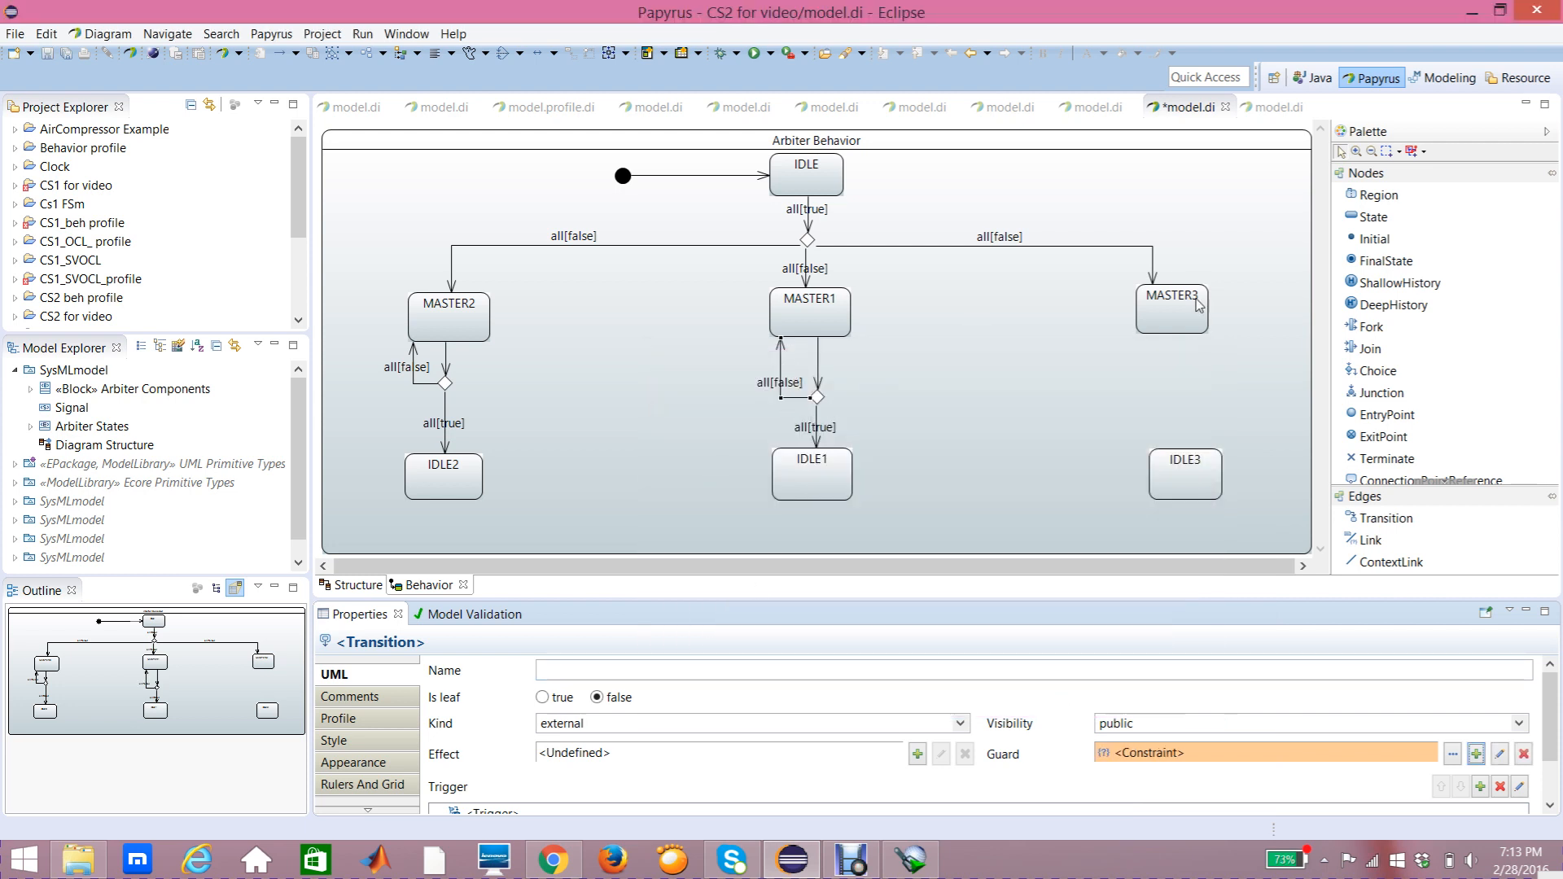
Step: Add an unnamed choice pseudostate between MASTER3 and IDLE3
click(1170, 457)
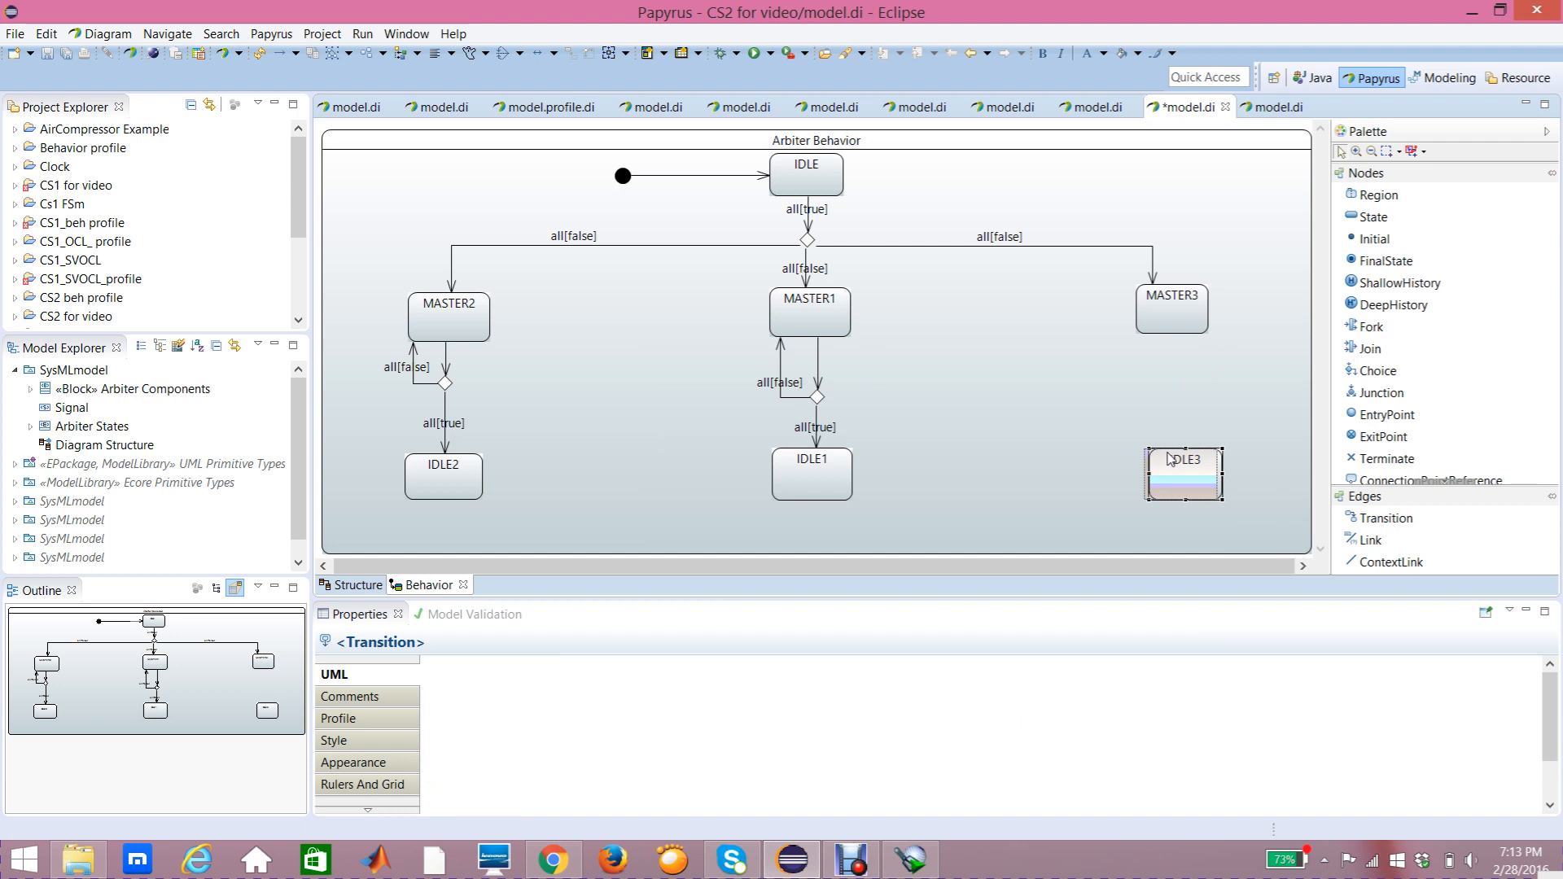
click(1209, 389)
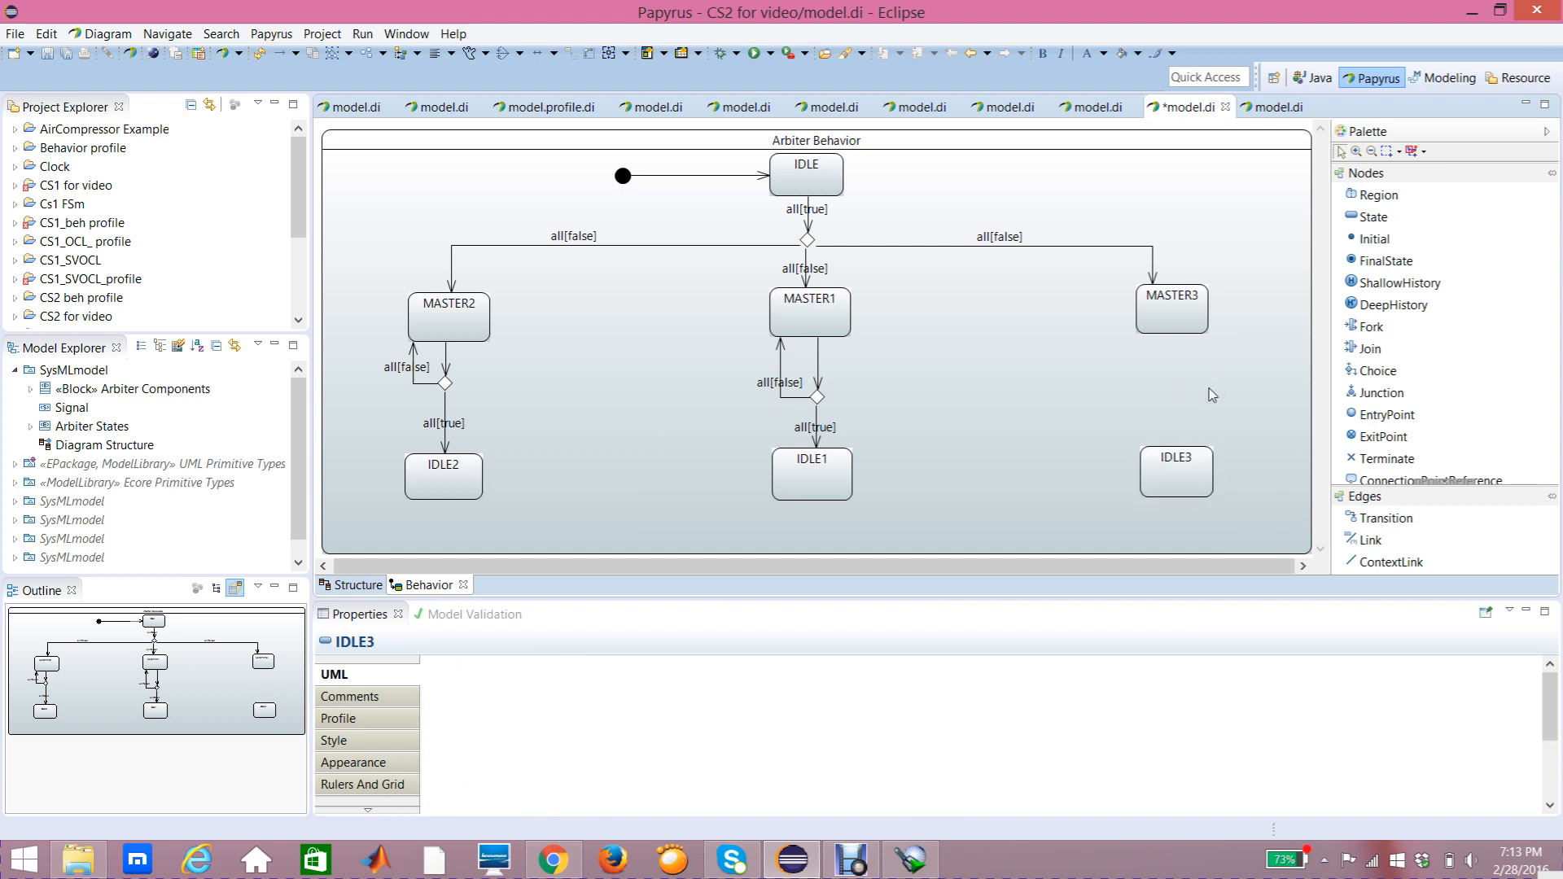
click(1381, 371)
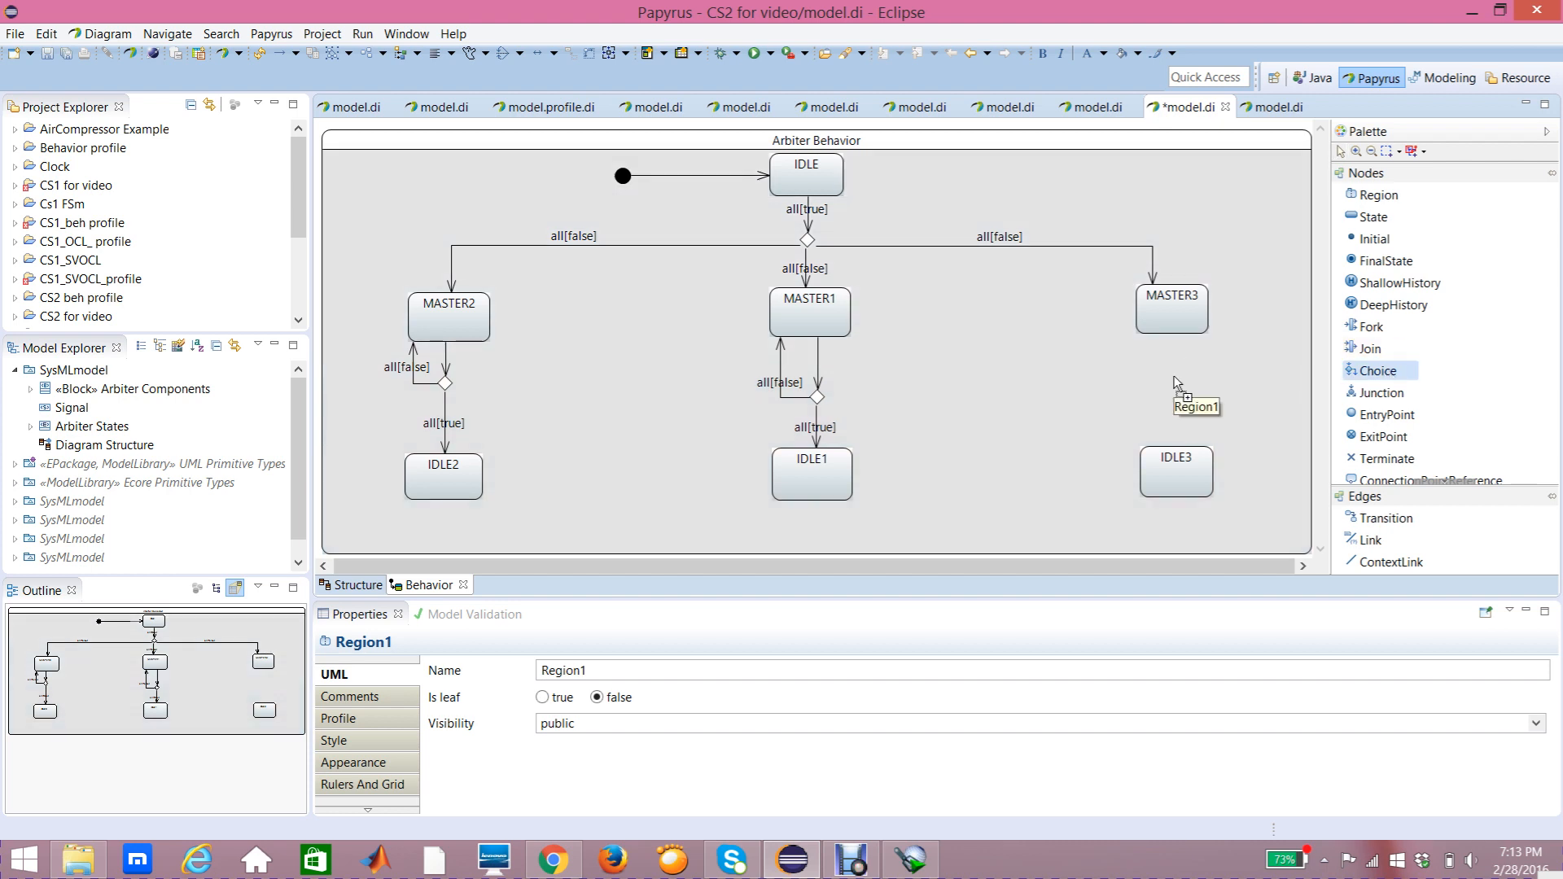
click(1175, 383)
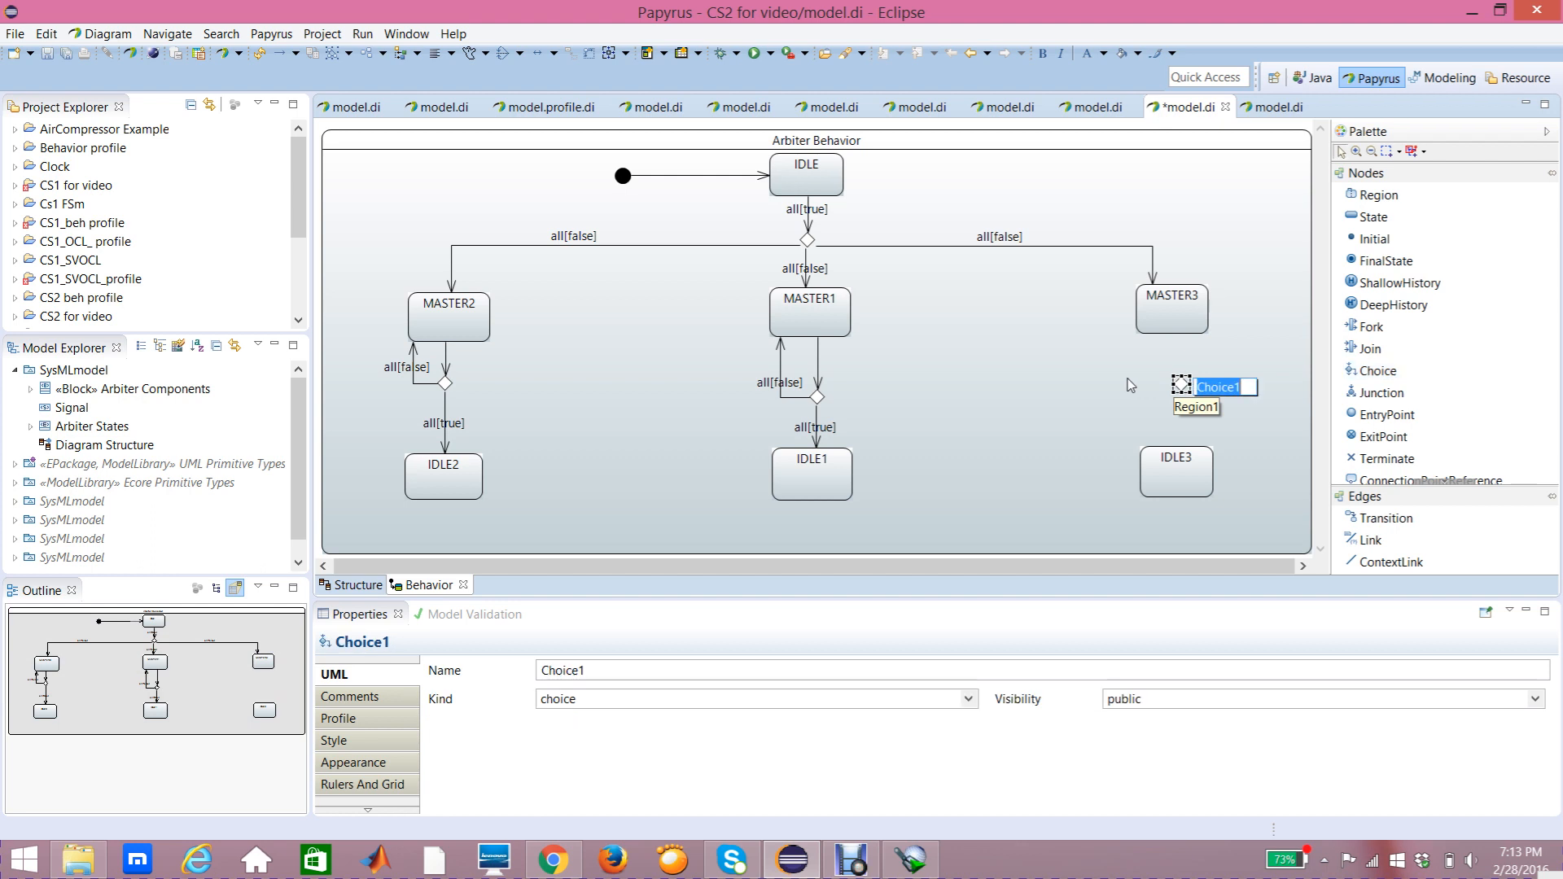
key(BackSpace)
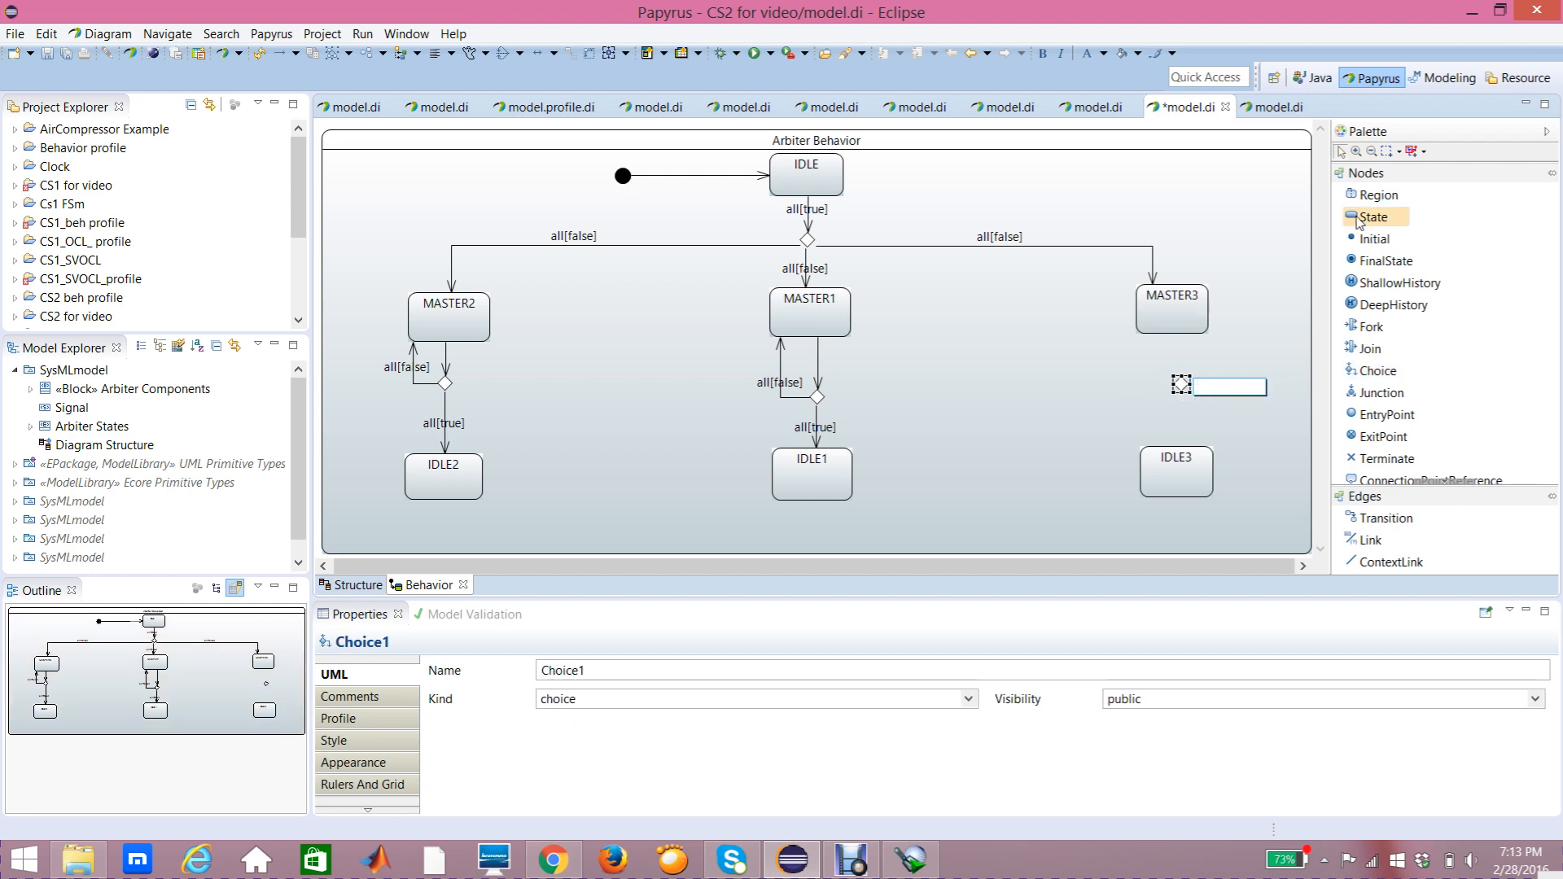
key(Return)
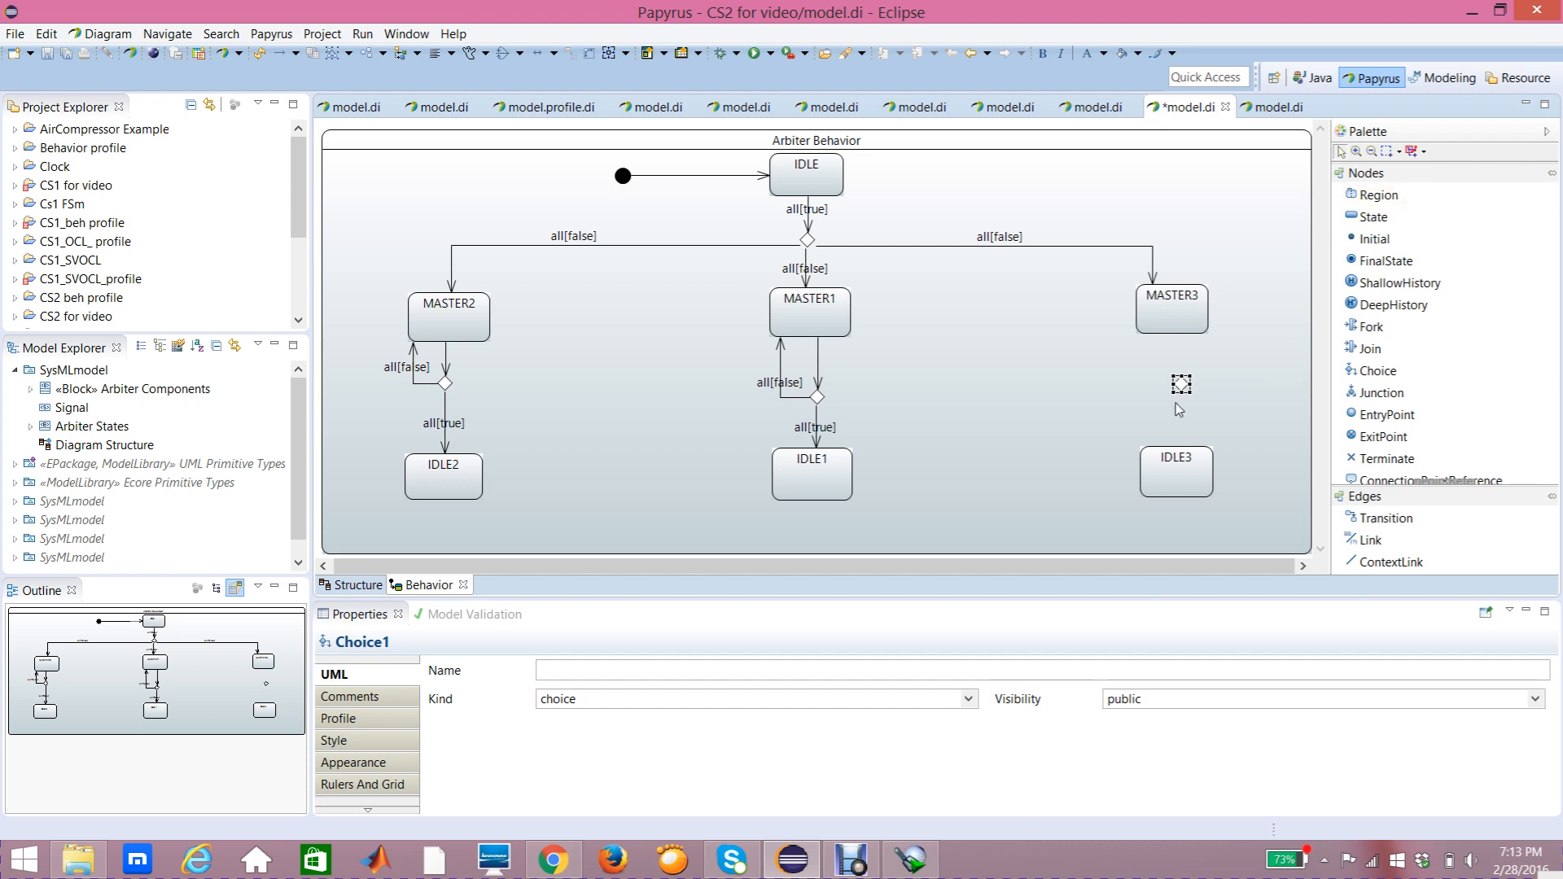
Step: Draw a transition from MASTER3 down to the new choice
click(1176, 404)
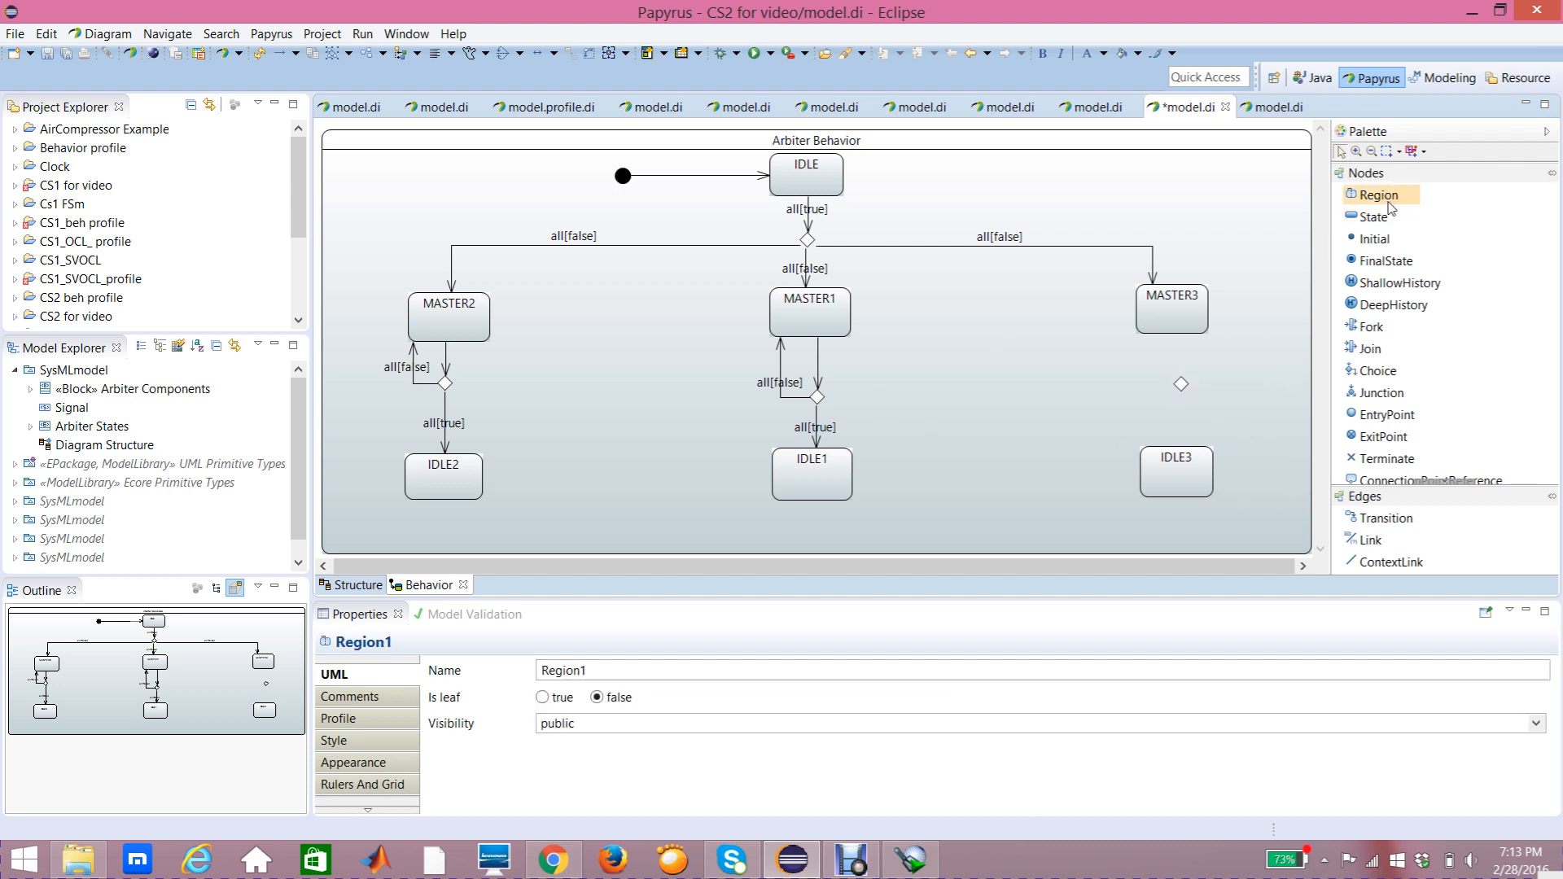
click(1404, 522)
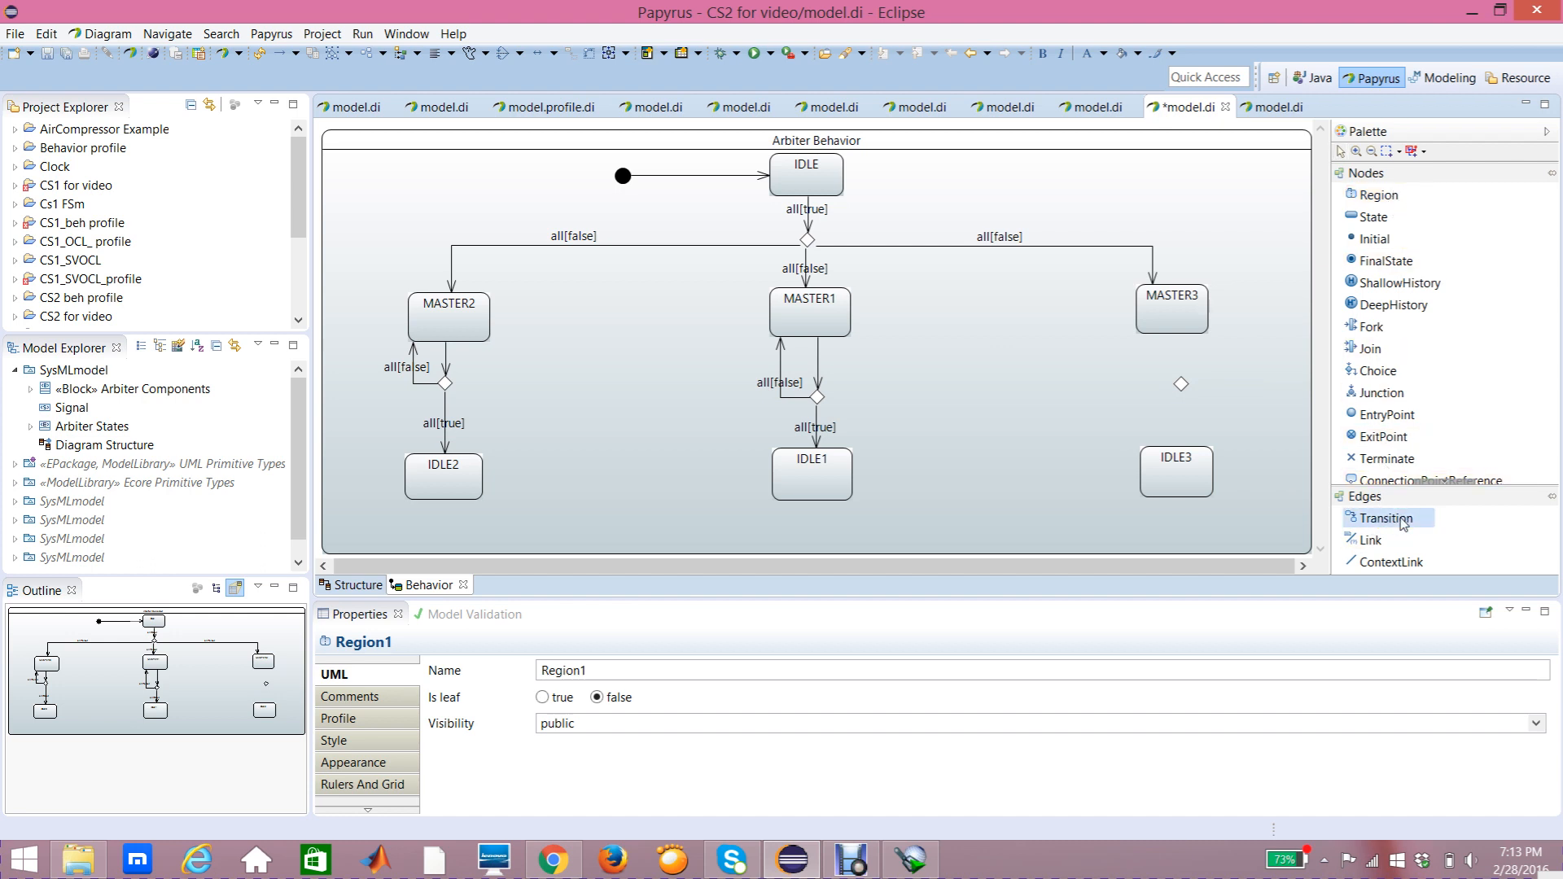
click(1174, 325)
click(1180, 384)
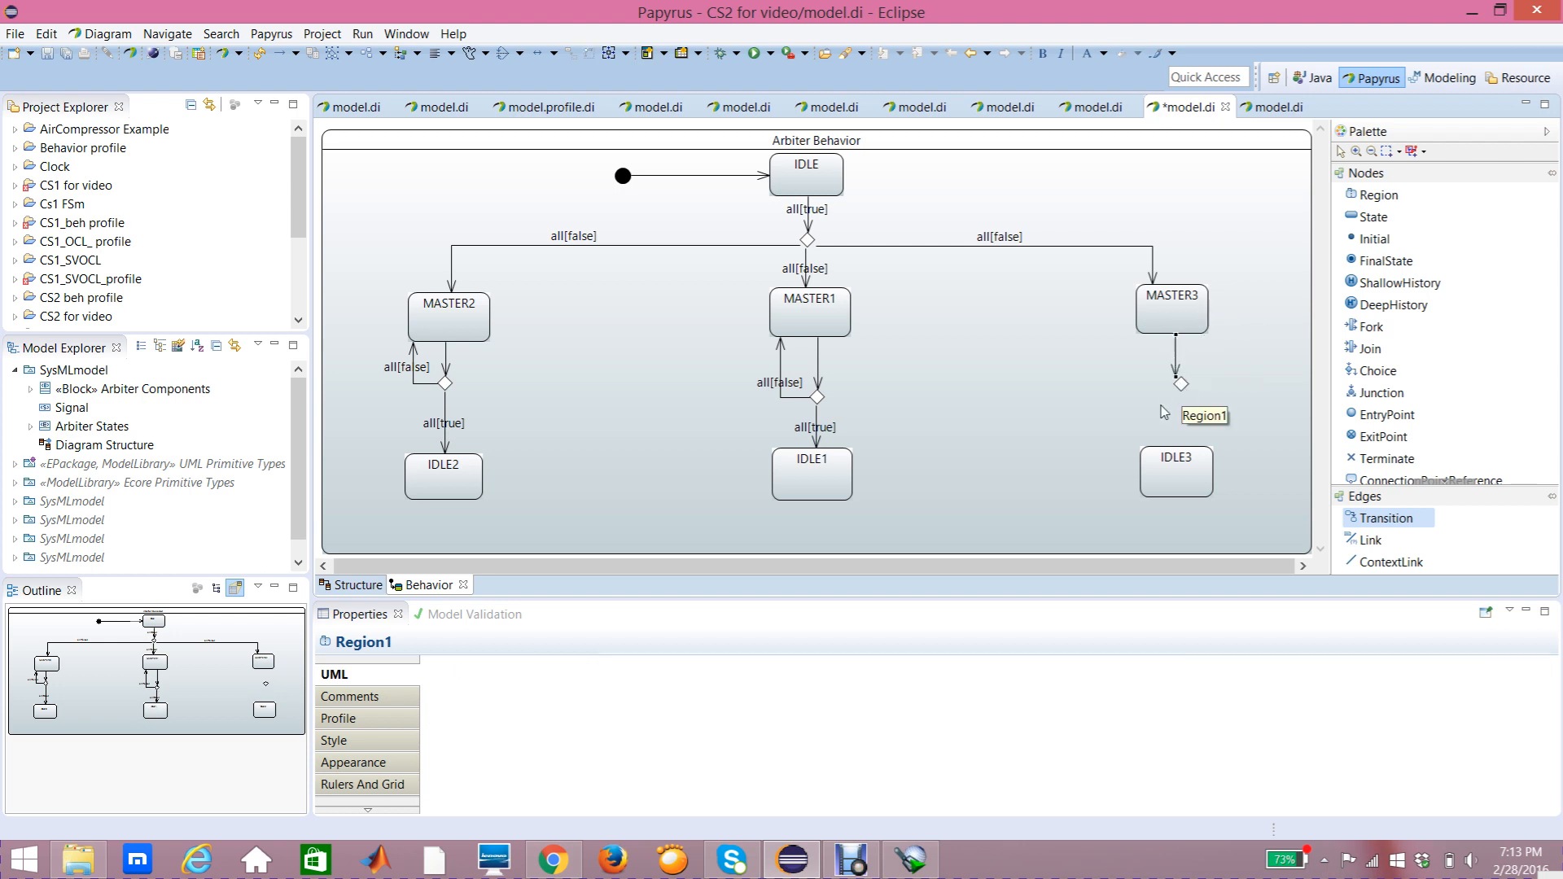
click(1218, 381)
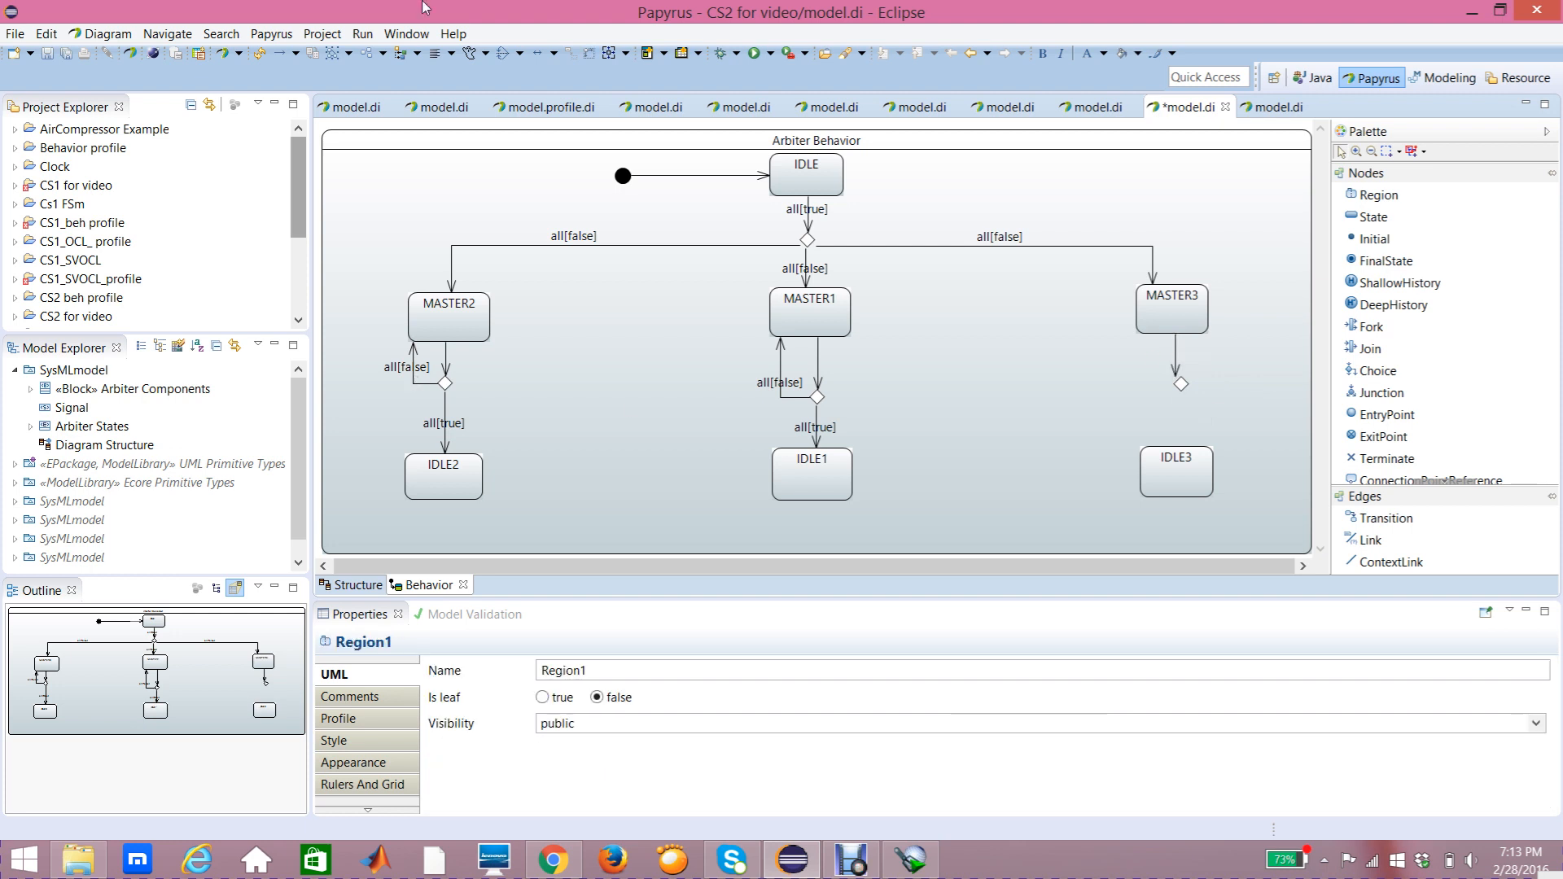
Step: Draw a transition from the new choice down to IDLE3
click(1358, 521)
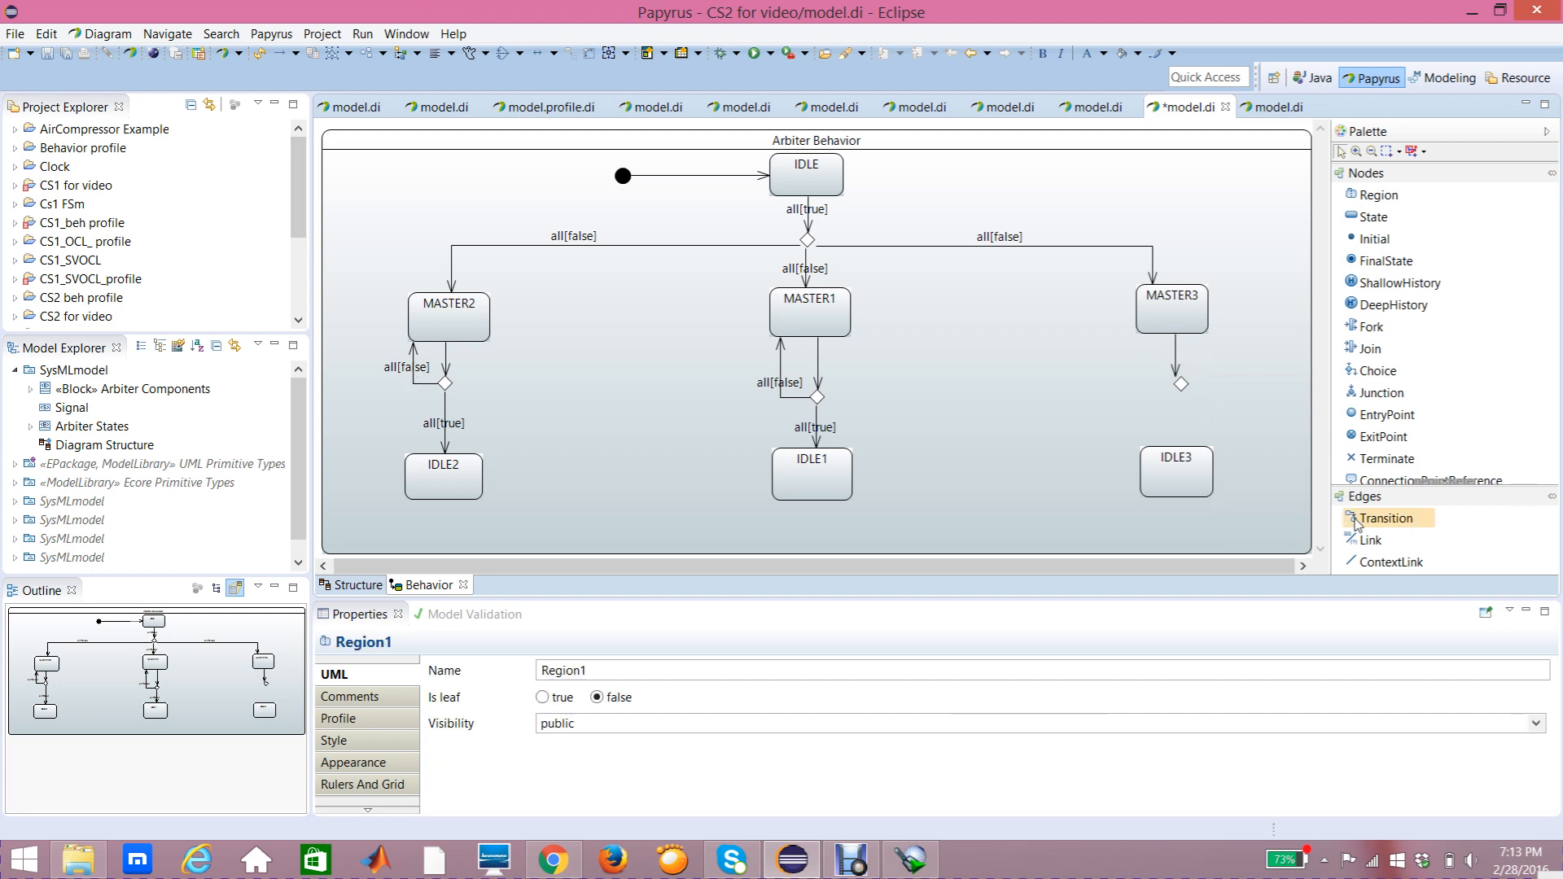
click(1370, 522)
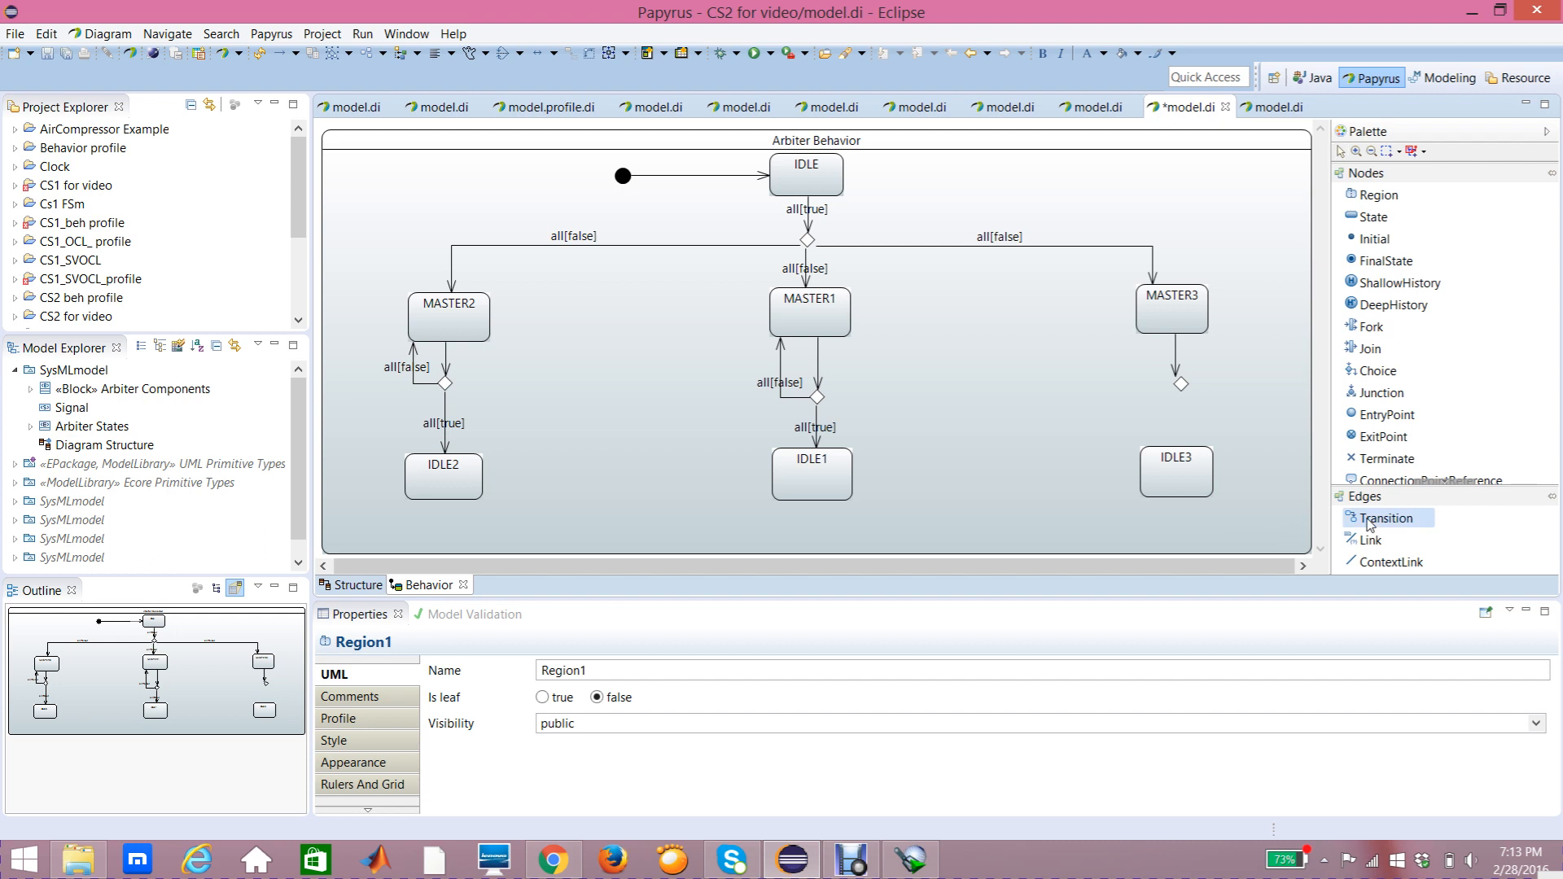
click(1181, 384)
click(1184, 458)
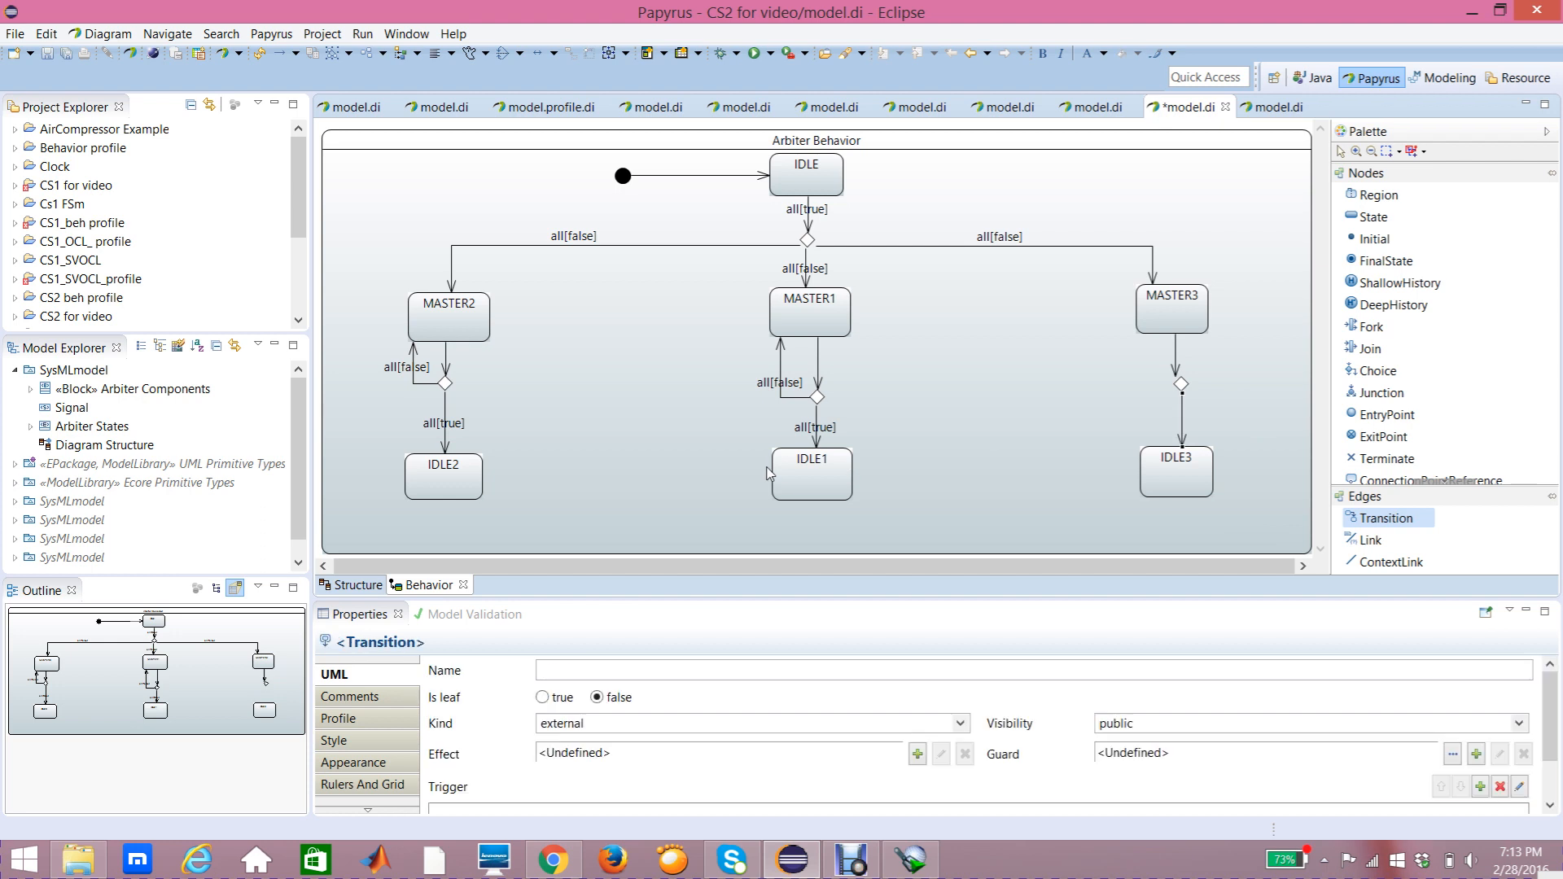
Step: Draw a transition from the choice back up to MASTER3, routing it around the left side
click(1395, 521)
click(1182, 384)
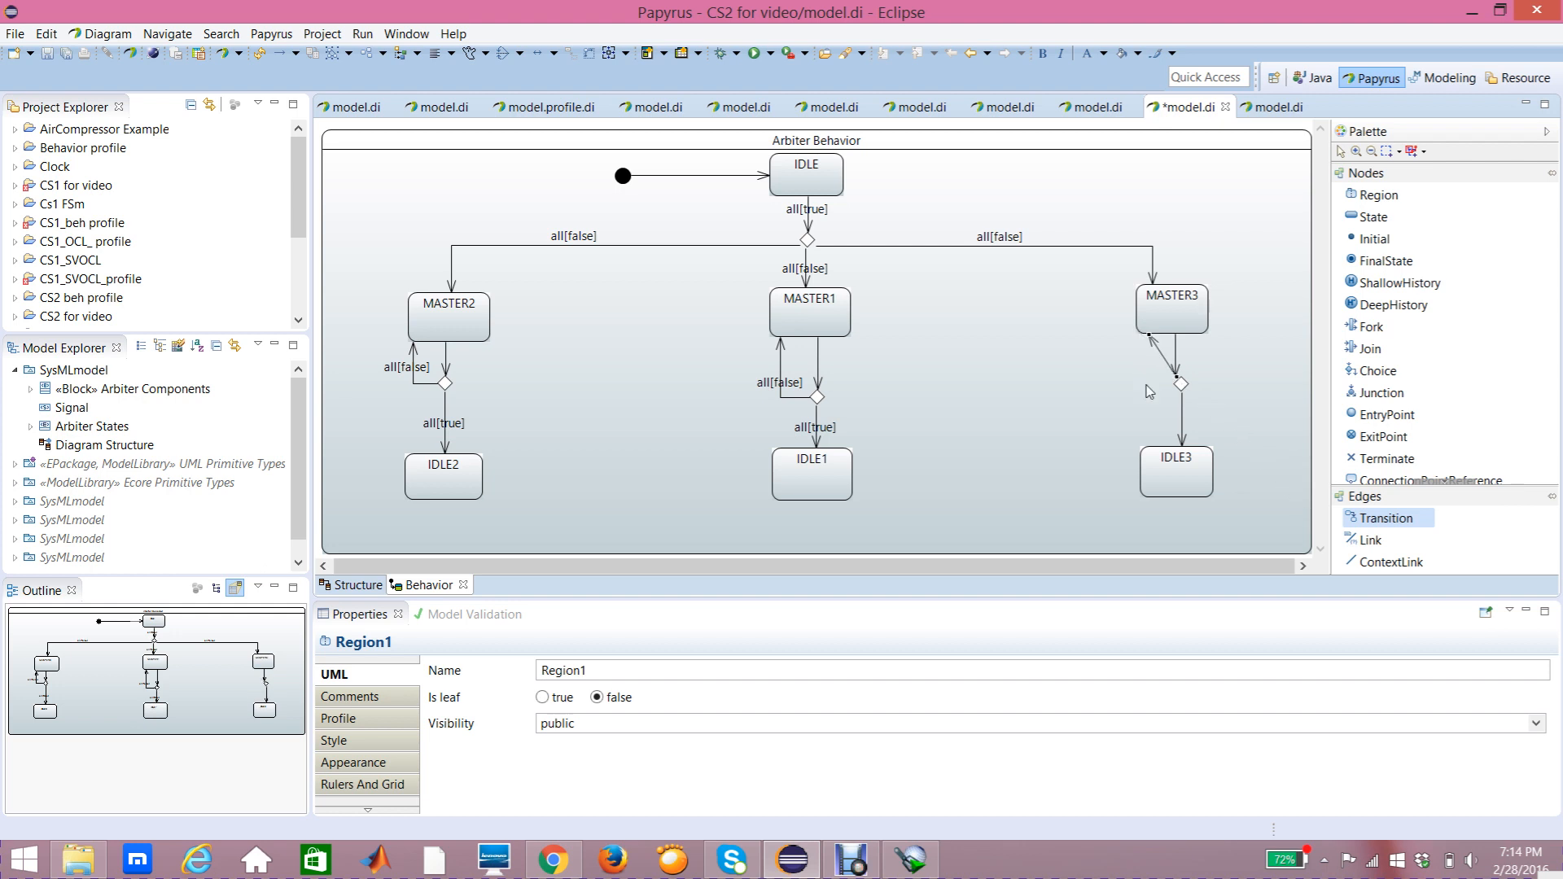
click(1150, 330)
click(1250, 351)
drag(1161, 356, 1141, 387)
click(1094, 386)
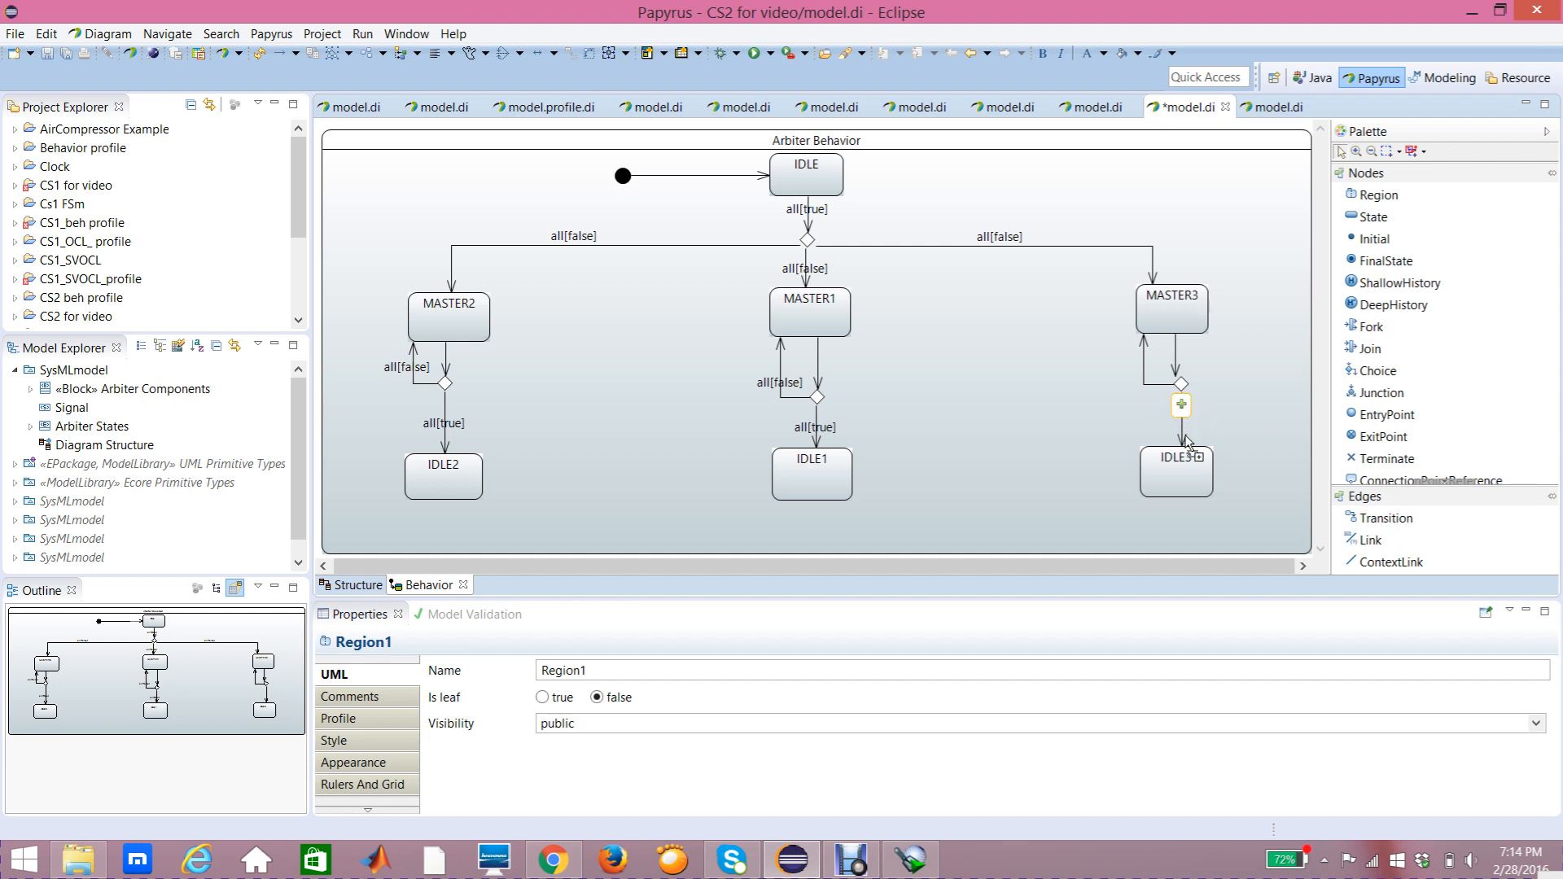
Step: Add a trigger on the Done port to the transition from the choice down to IDLE3
click(1183, 409)
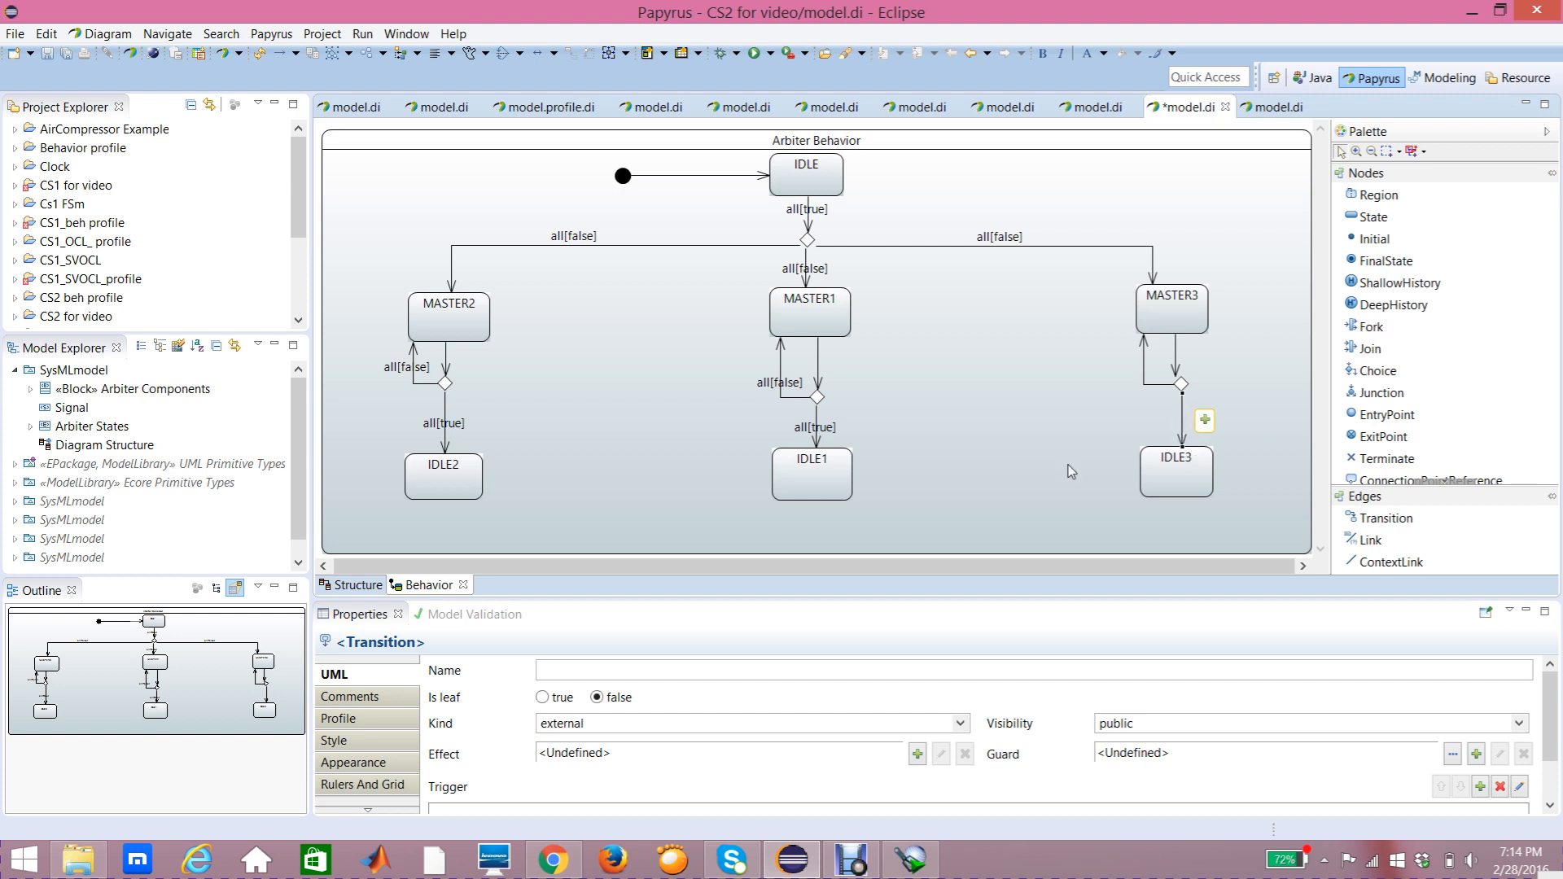
click(399, 674)
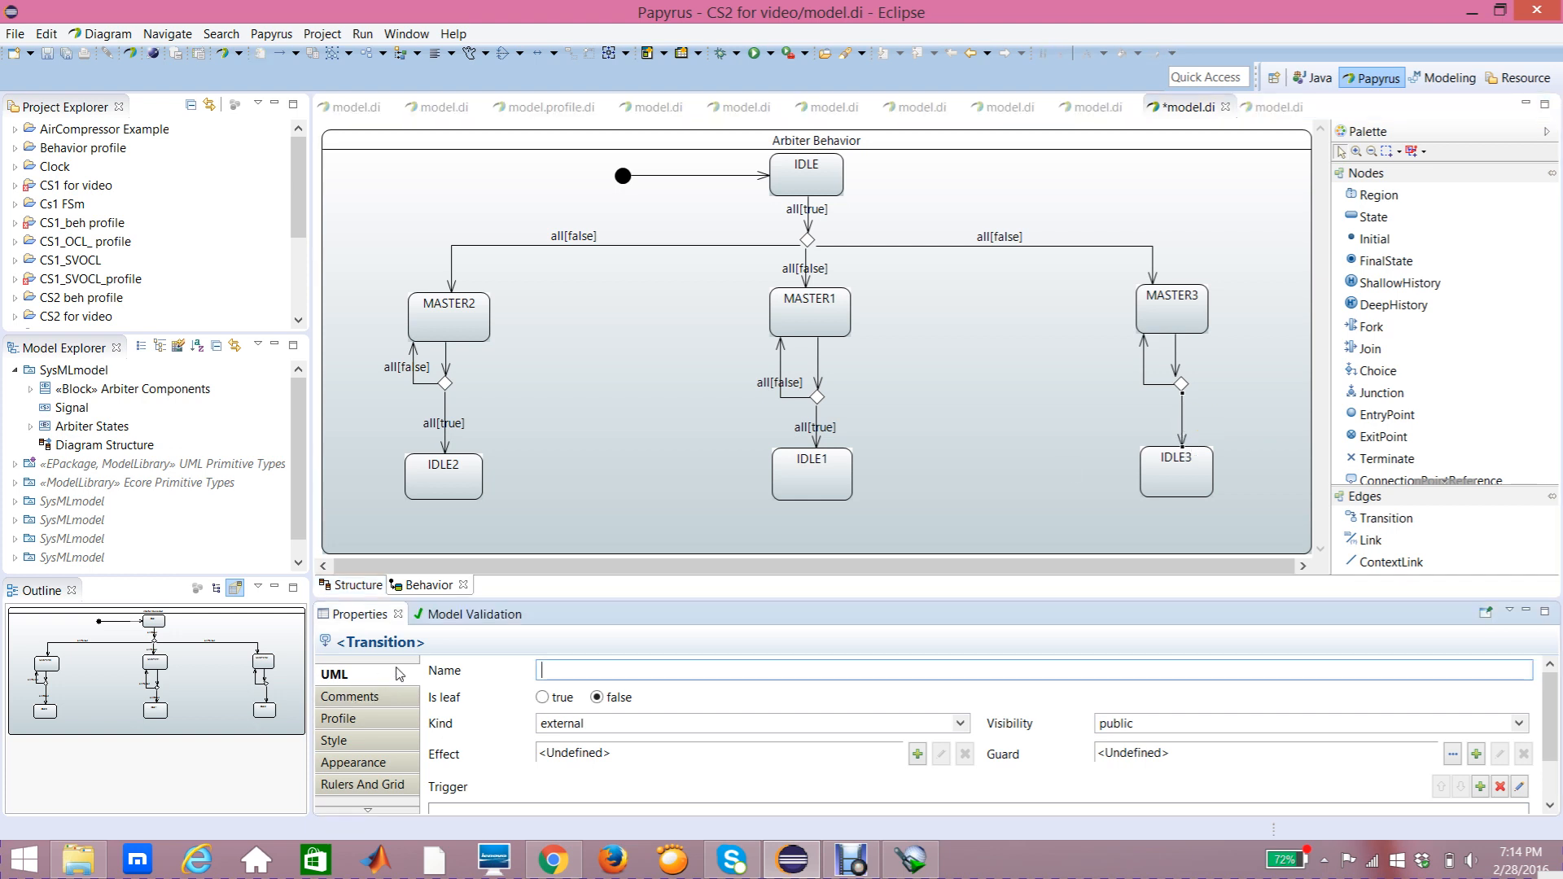
drag(1545, 717, 1545, 736)
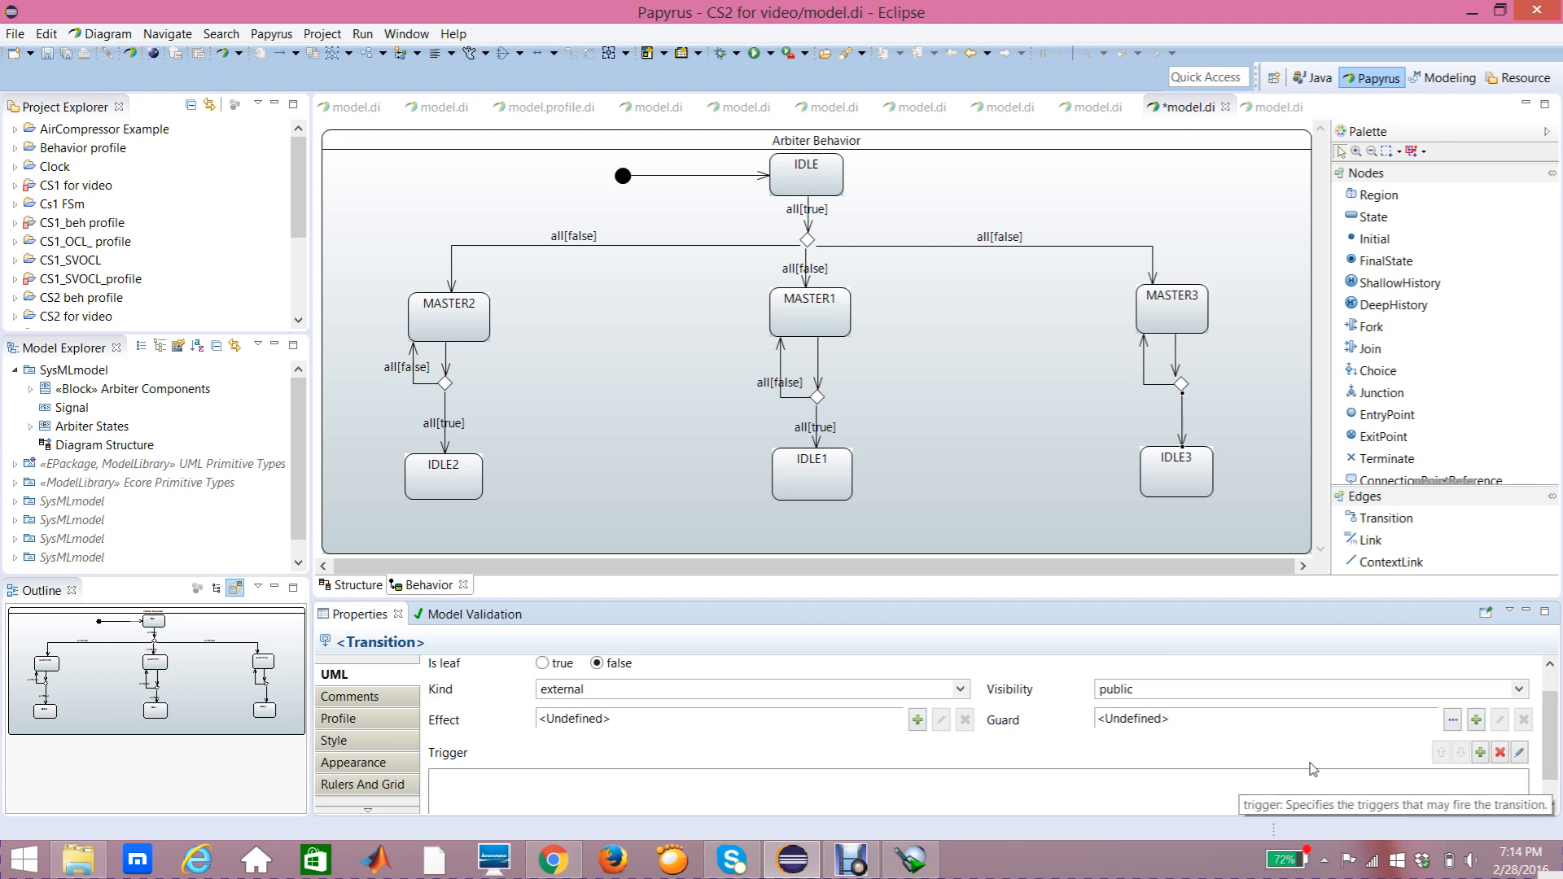
click(1481, 753)
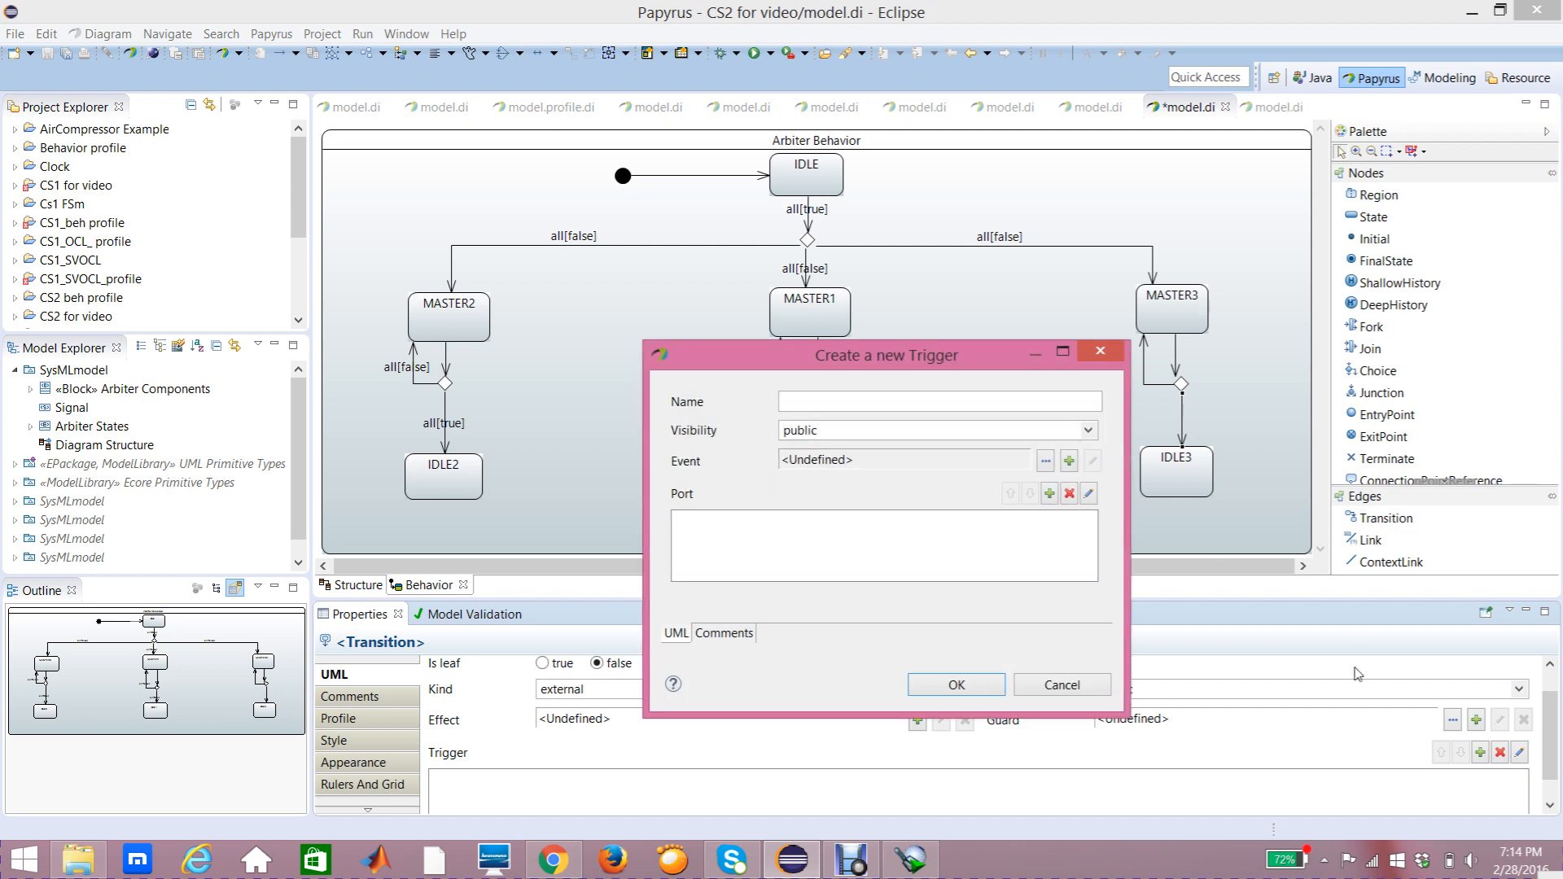
click(1050, 494)
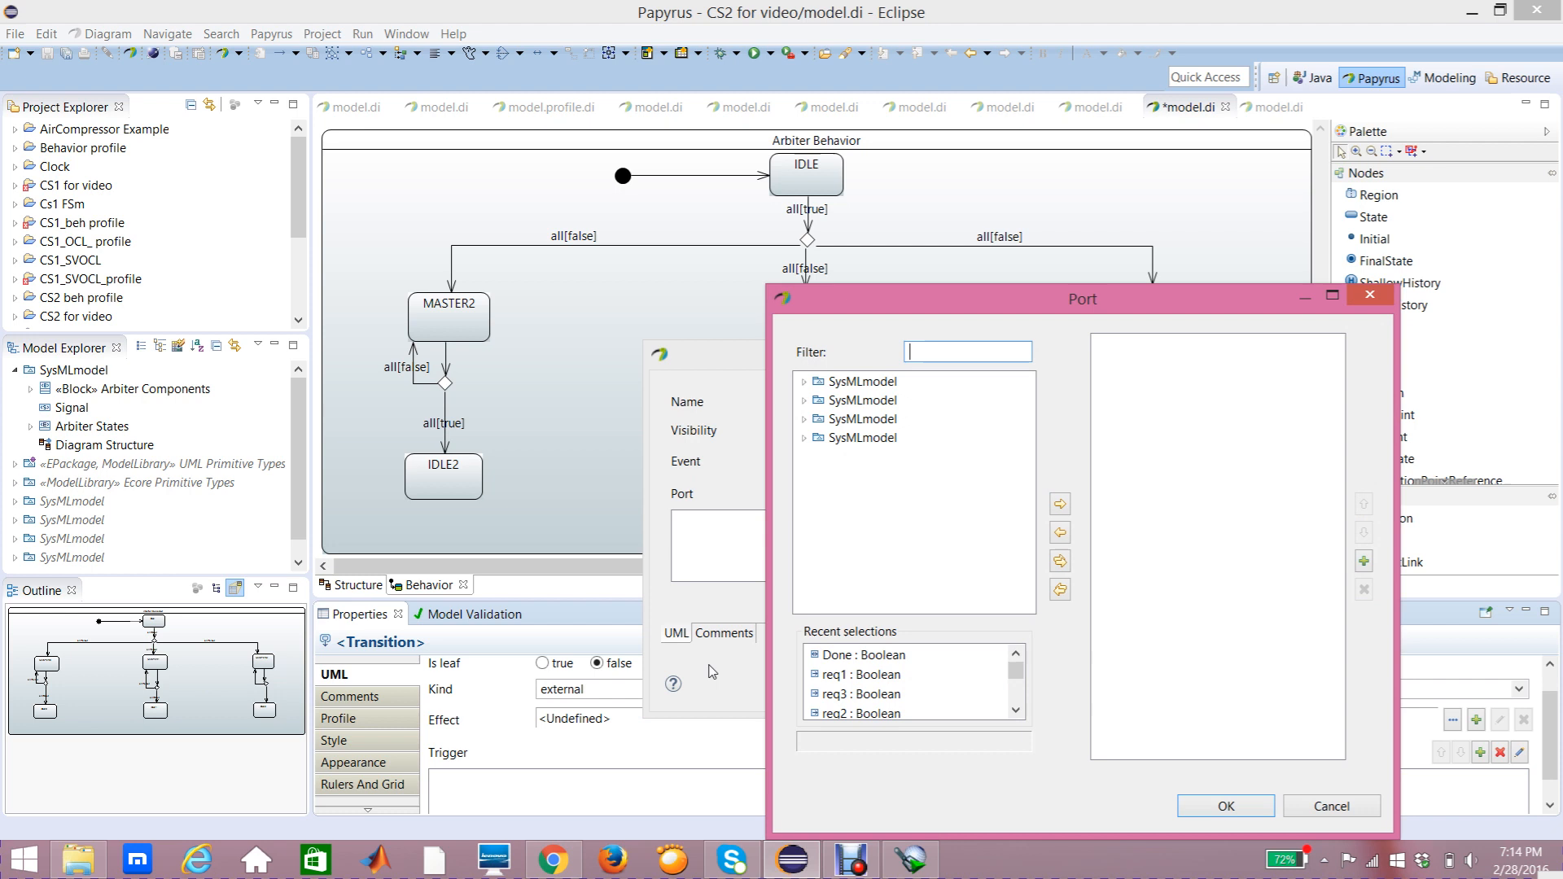
click(848, 658)
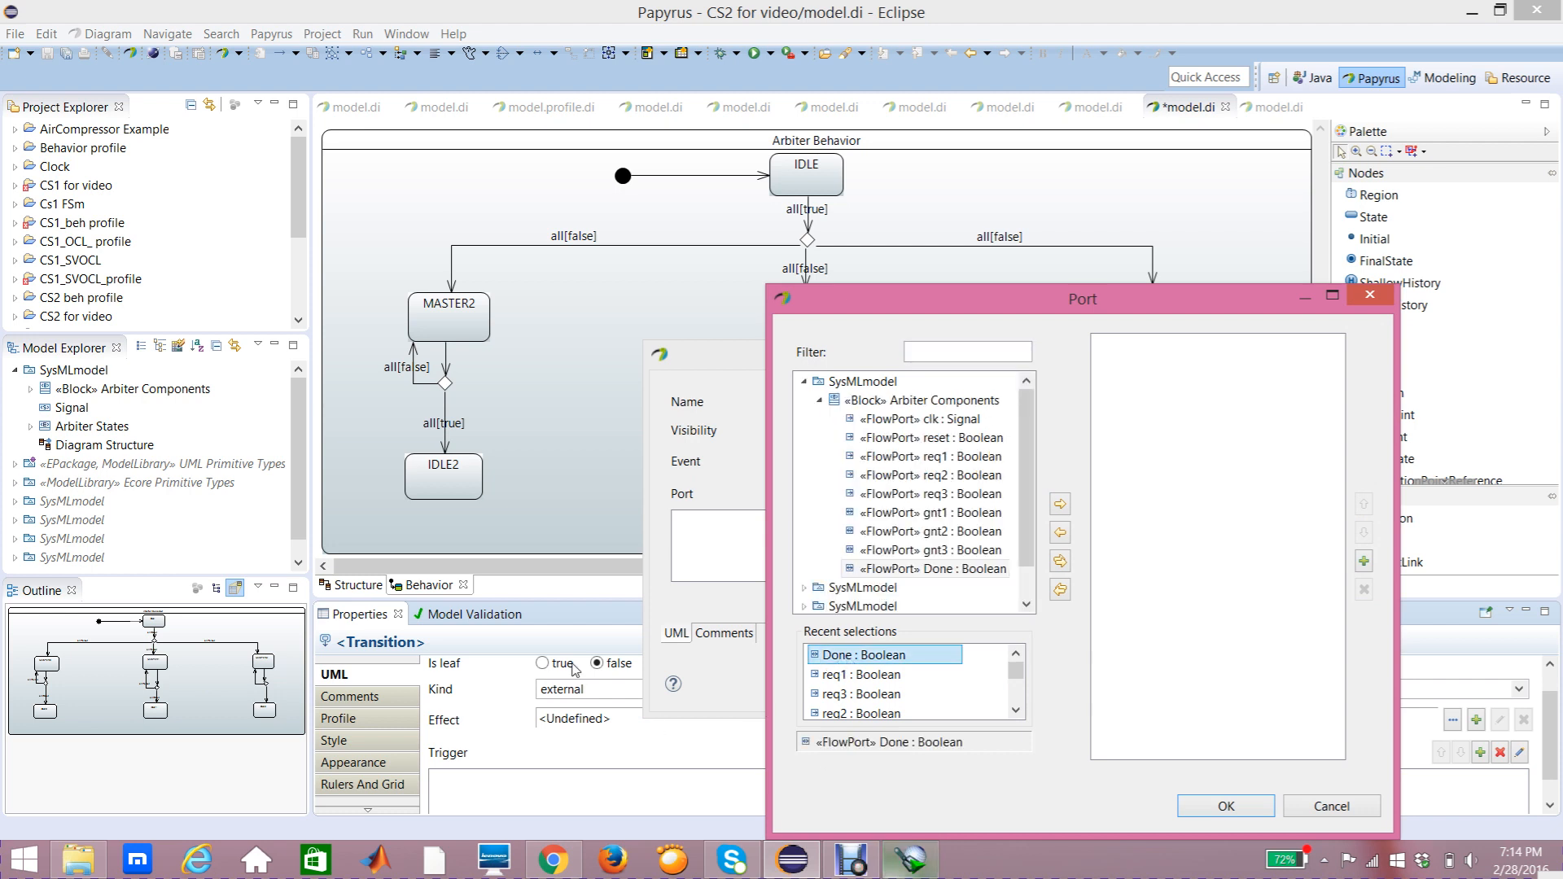
click(954, 570)
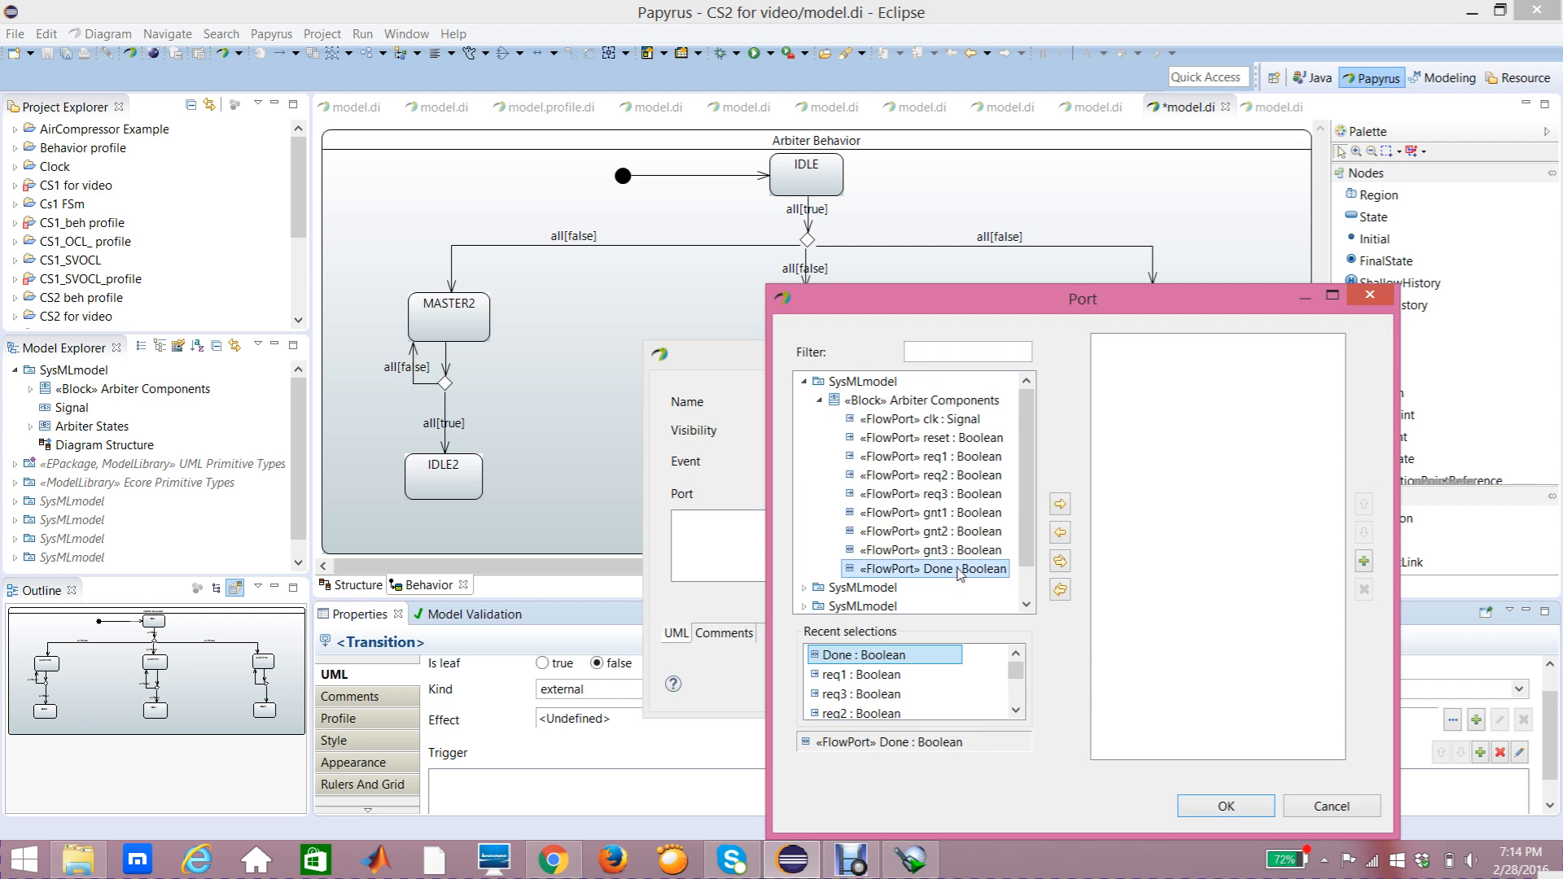
click(1060, 505)
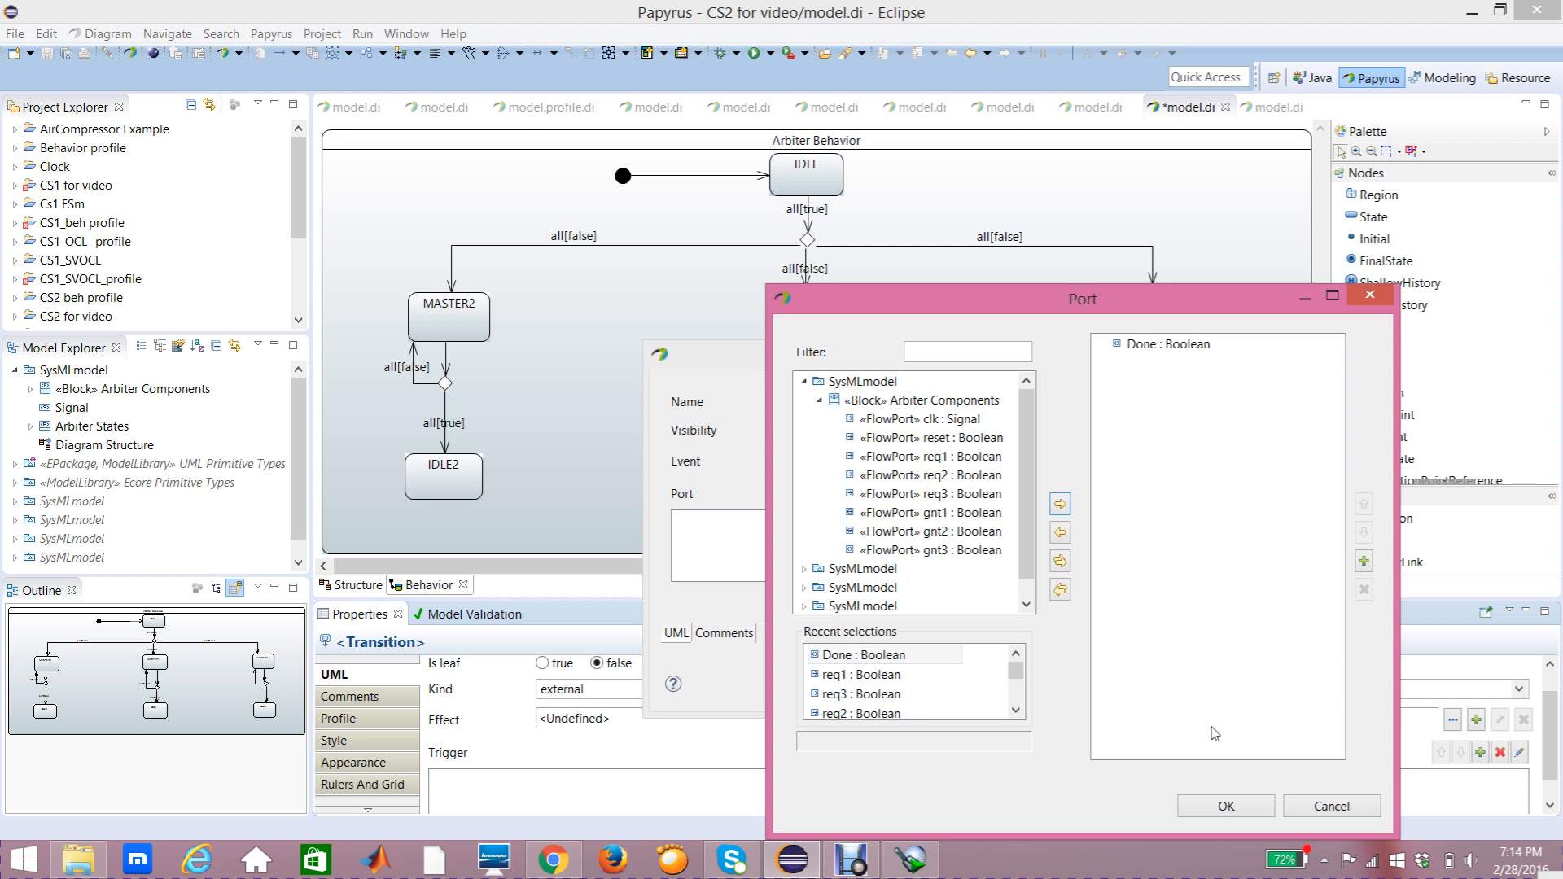
click(1217, 808)
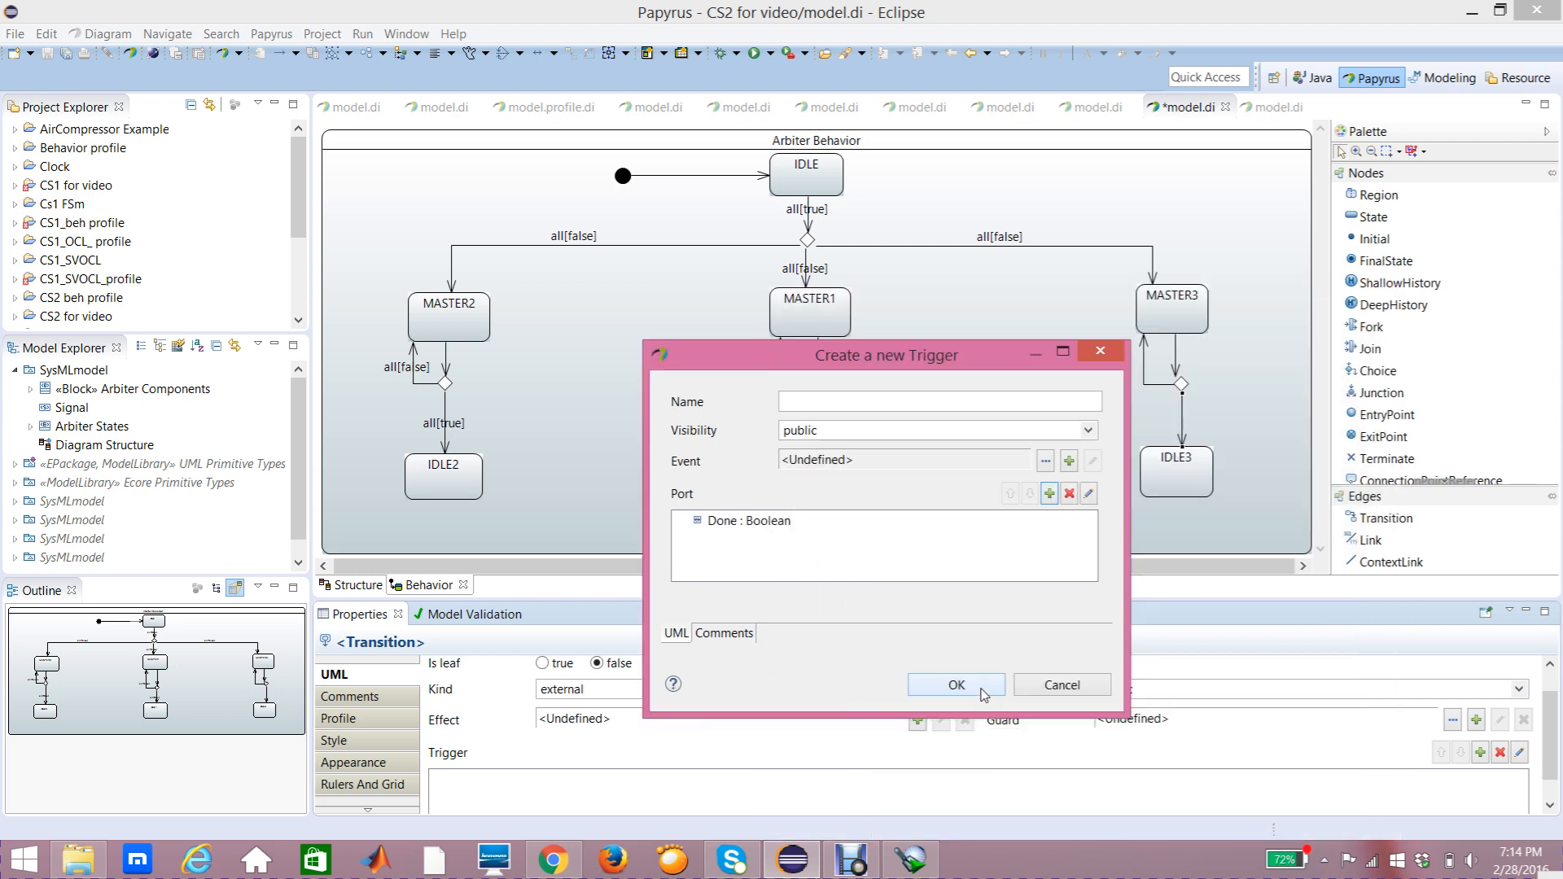
click(977, 688)
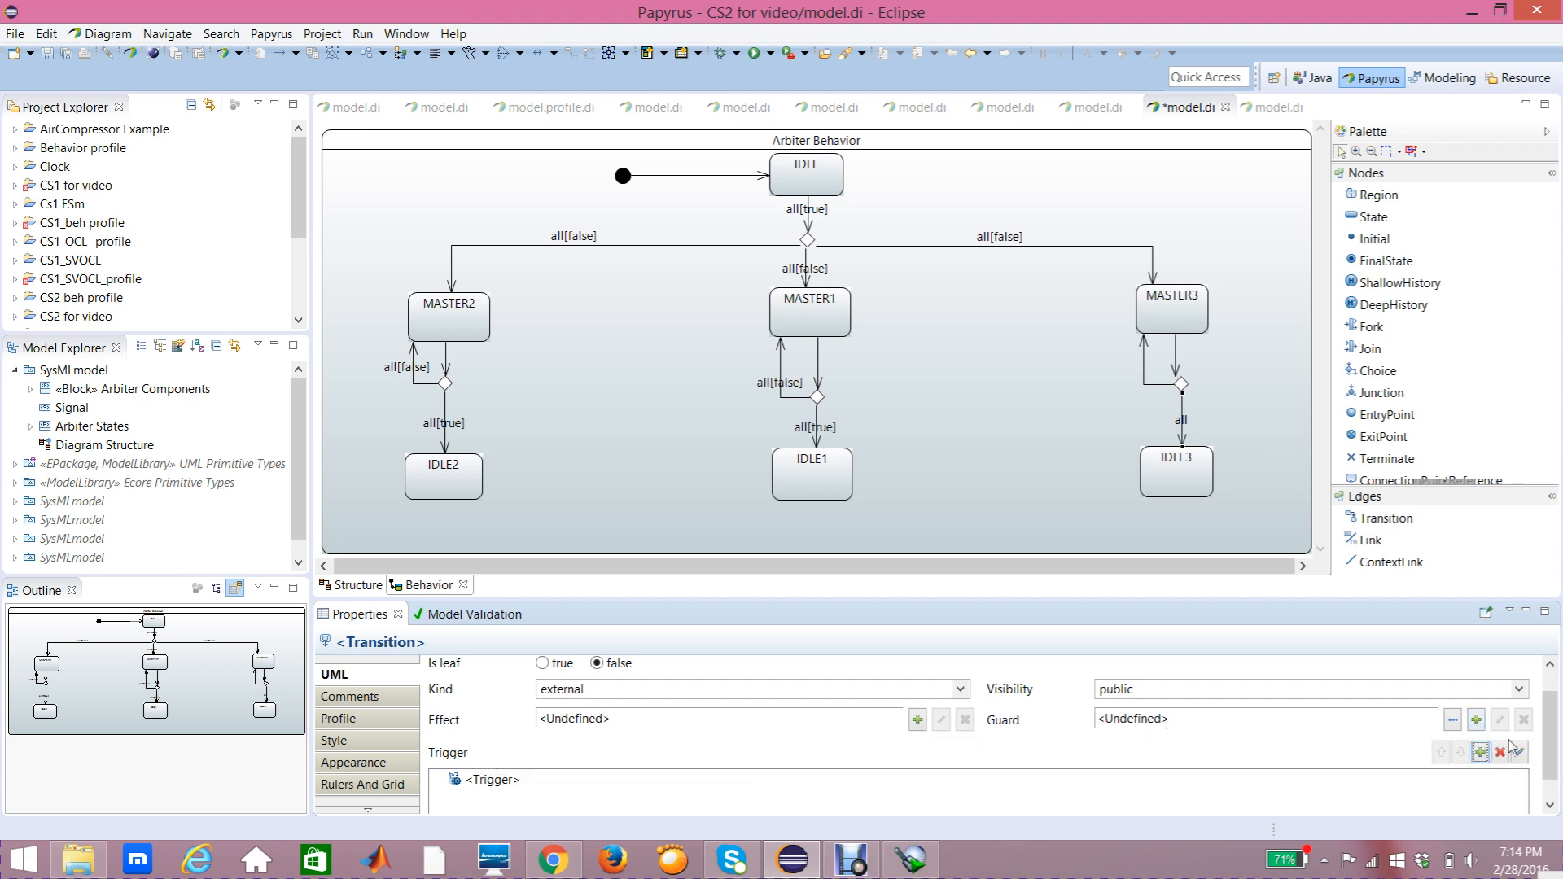
Step: Add a new Constraint guard to the transition down to IDLE3, constraining the Done port
click(1474, 722)
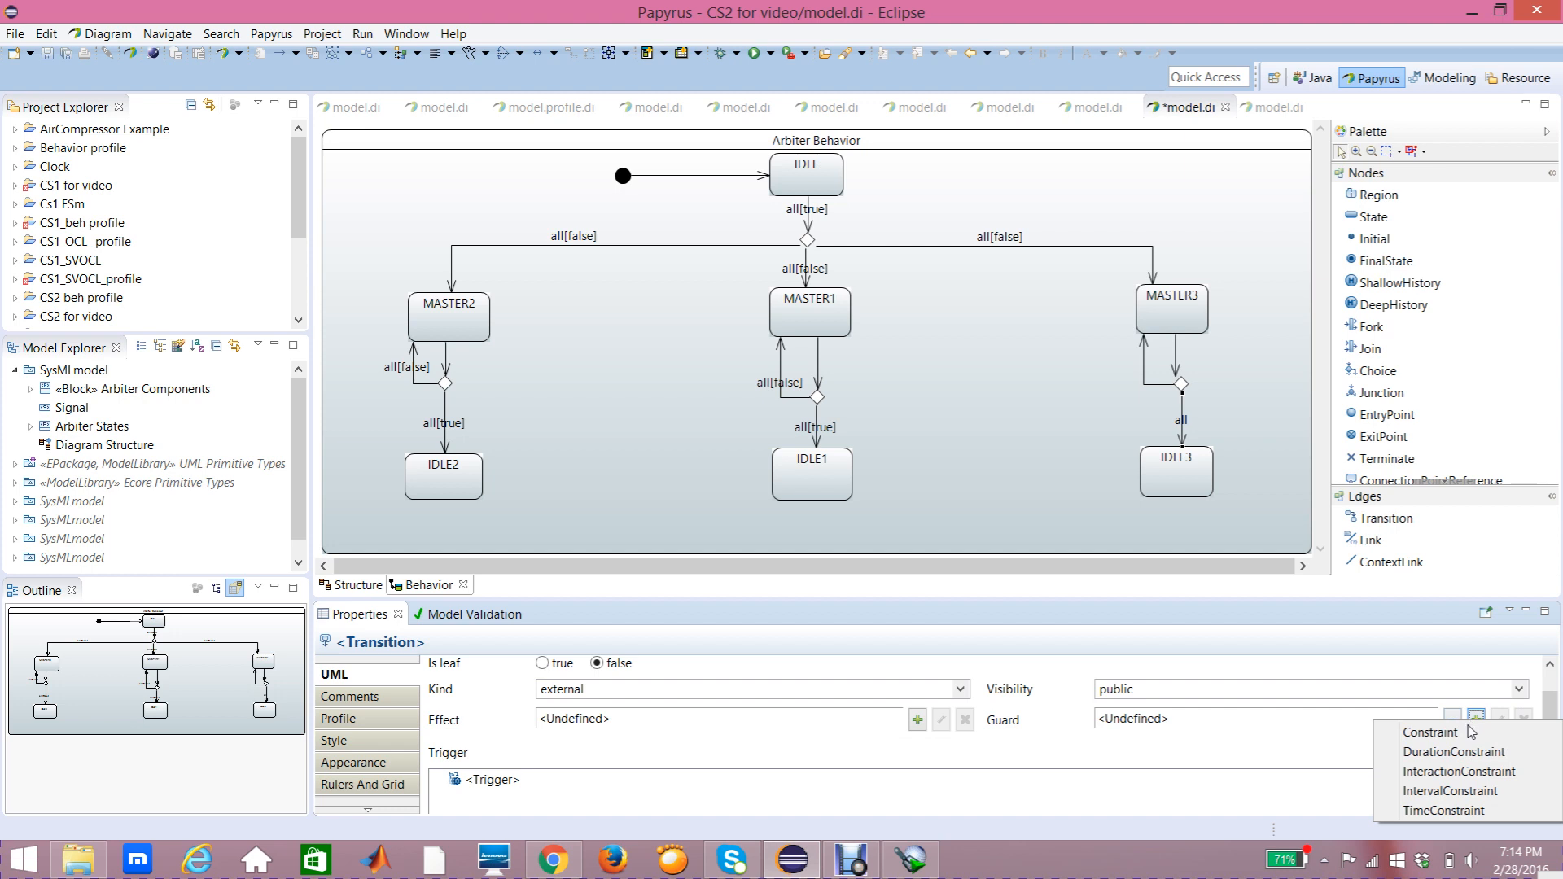
click(1450, 736)
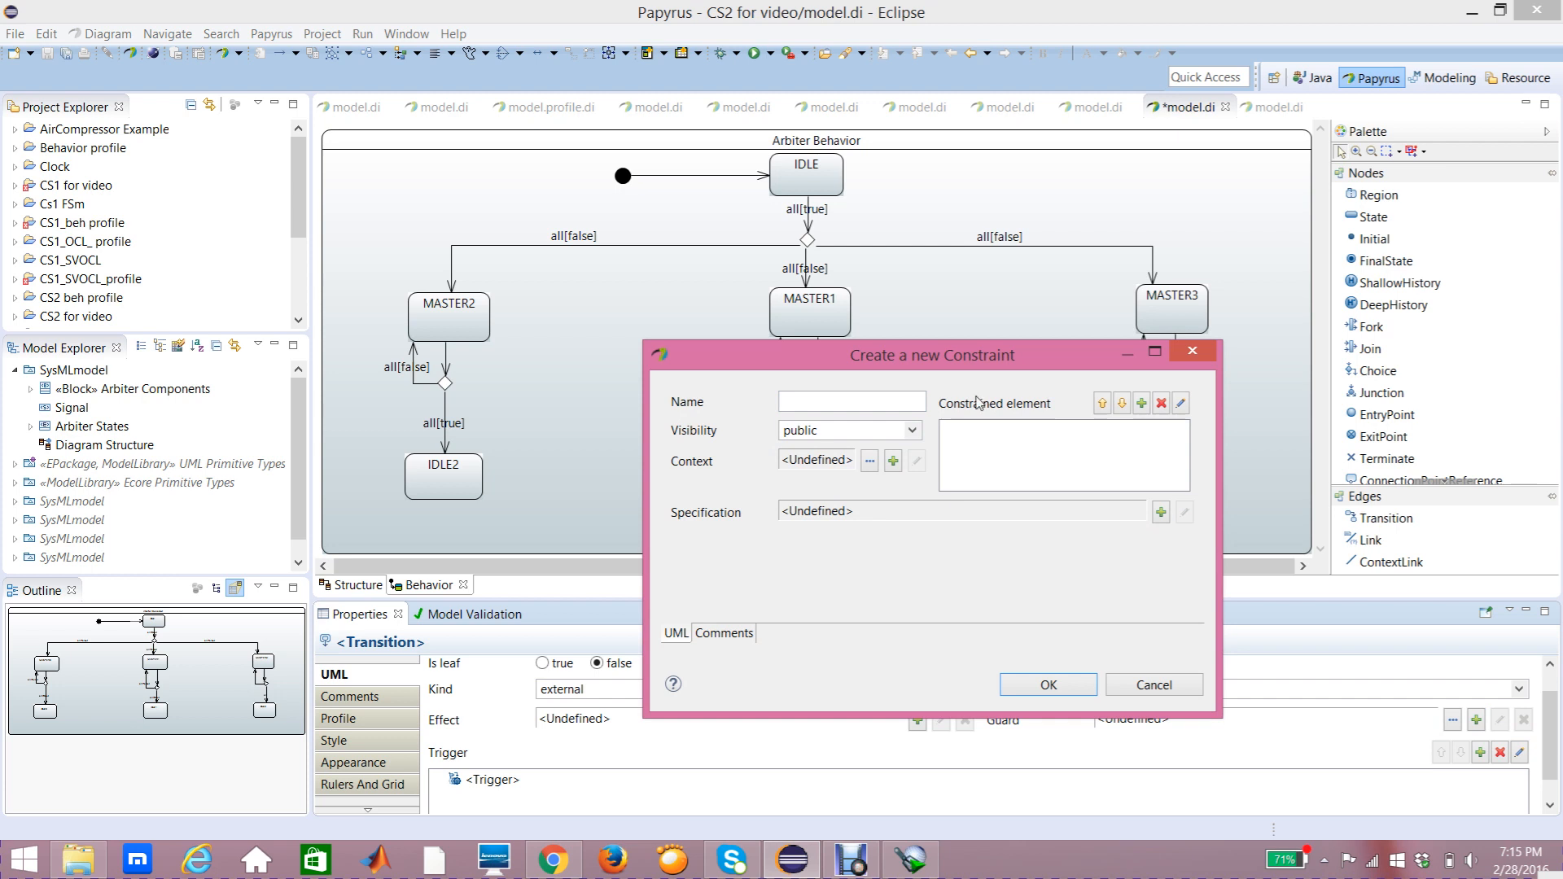
click(1143, 404)
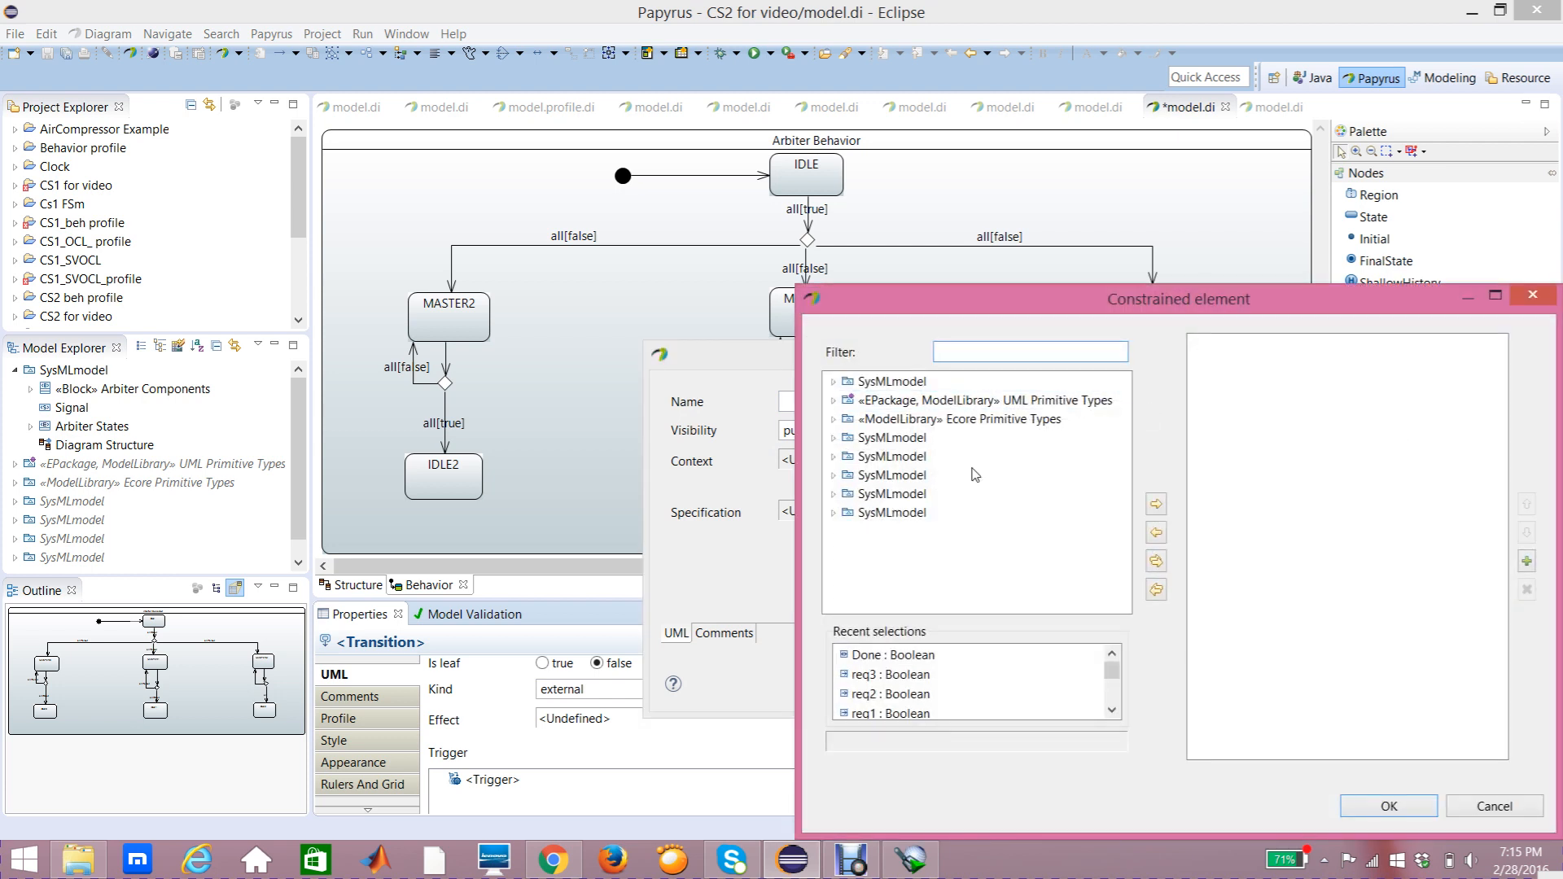
click(927, 655)
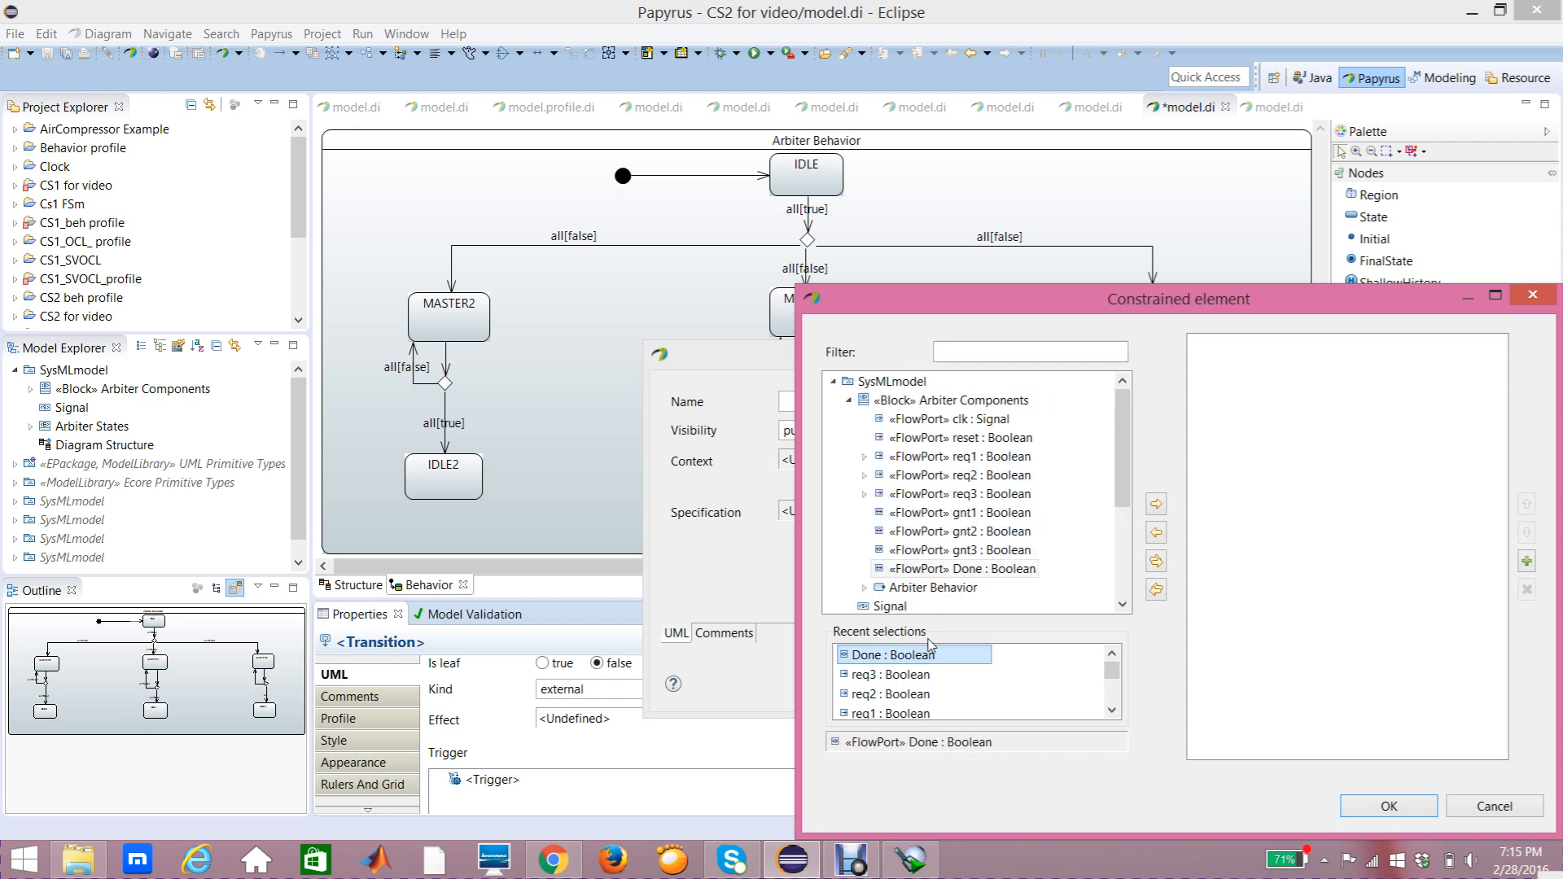
click(959, 571)
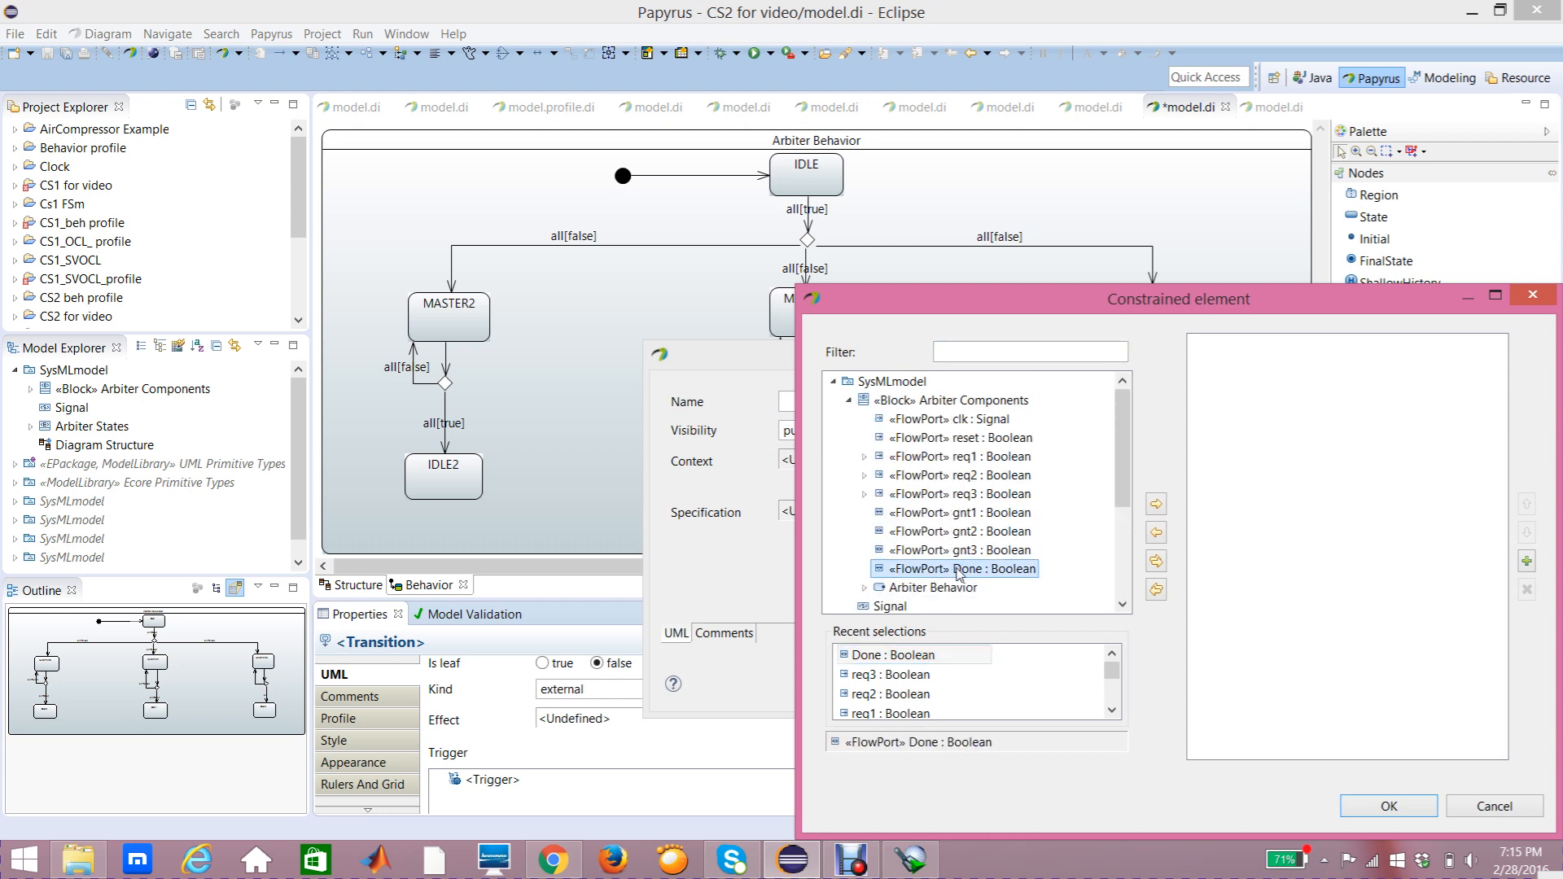
click(1158, 506)
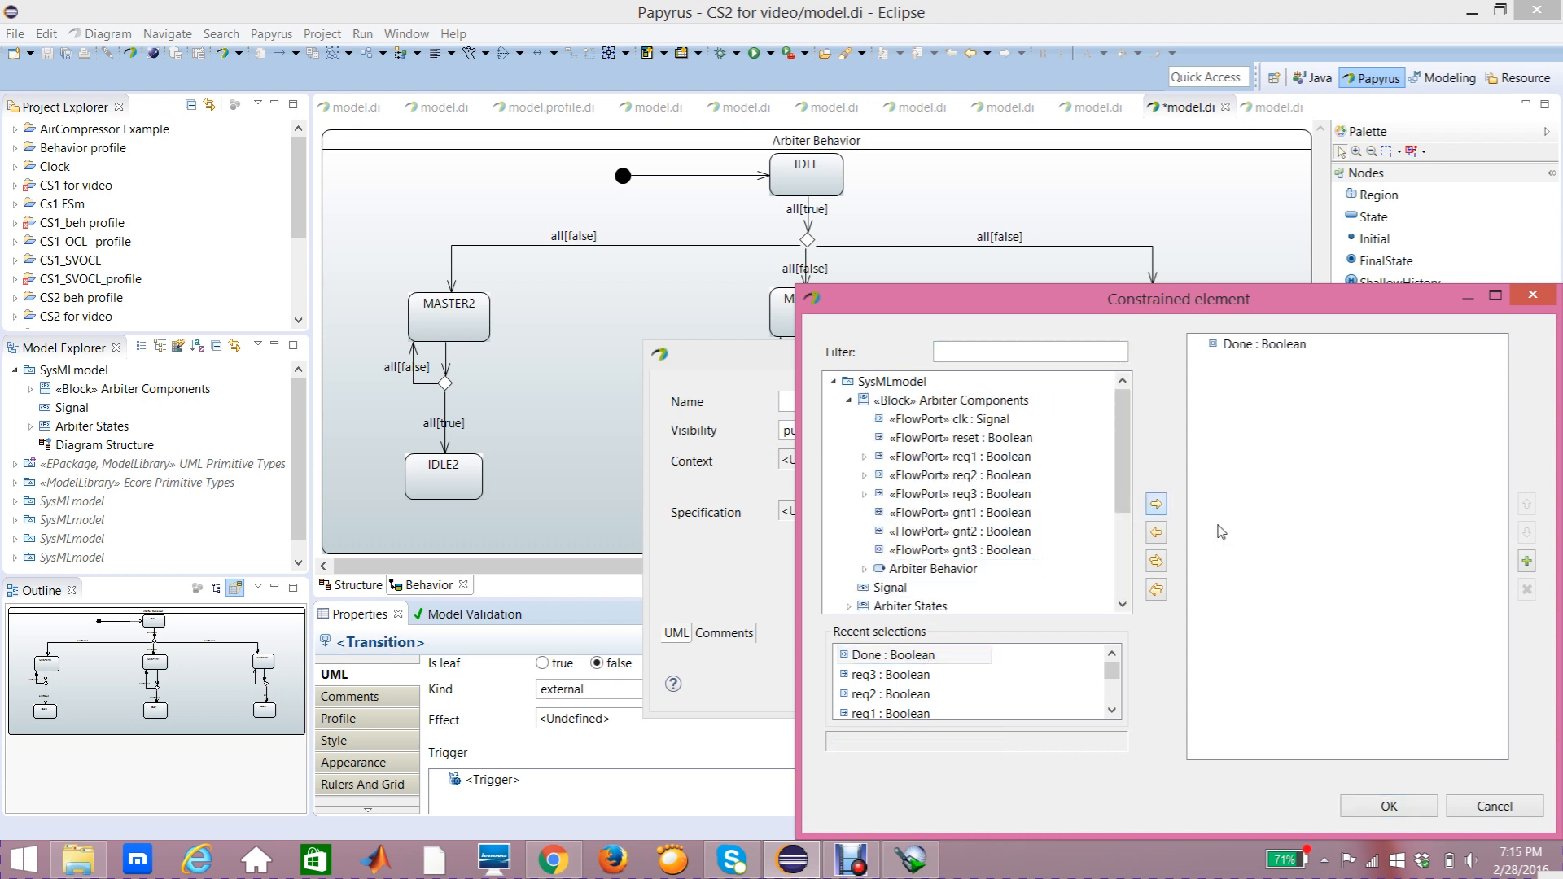
click(1389, 807)
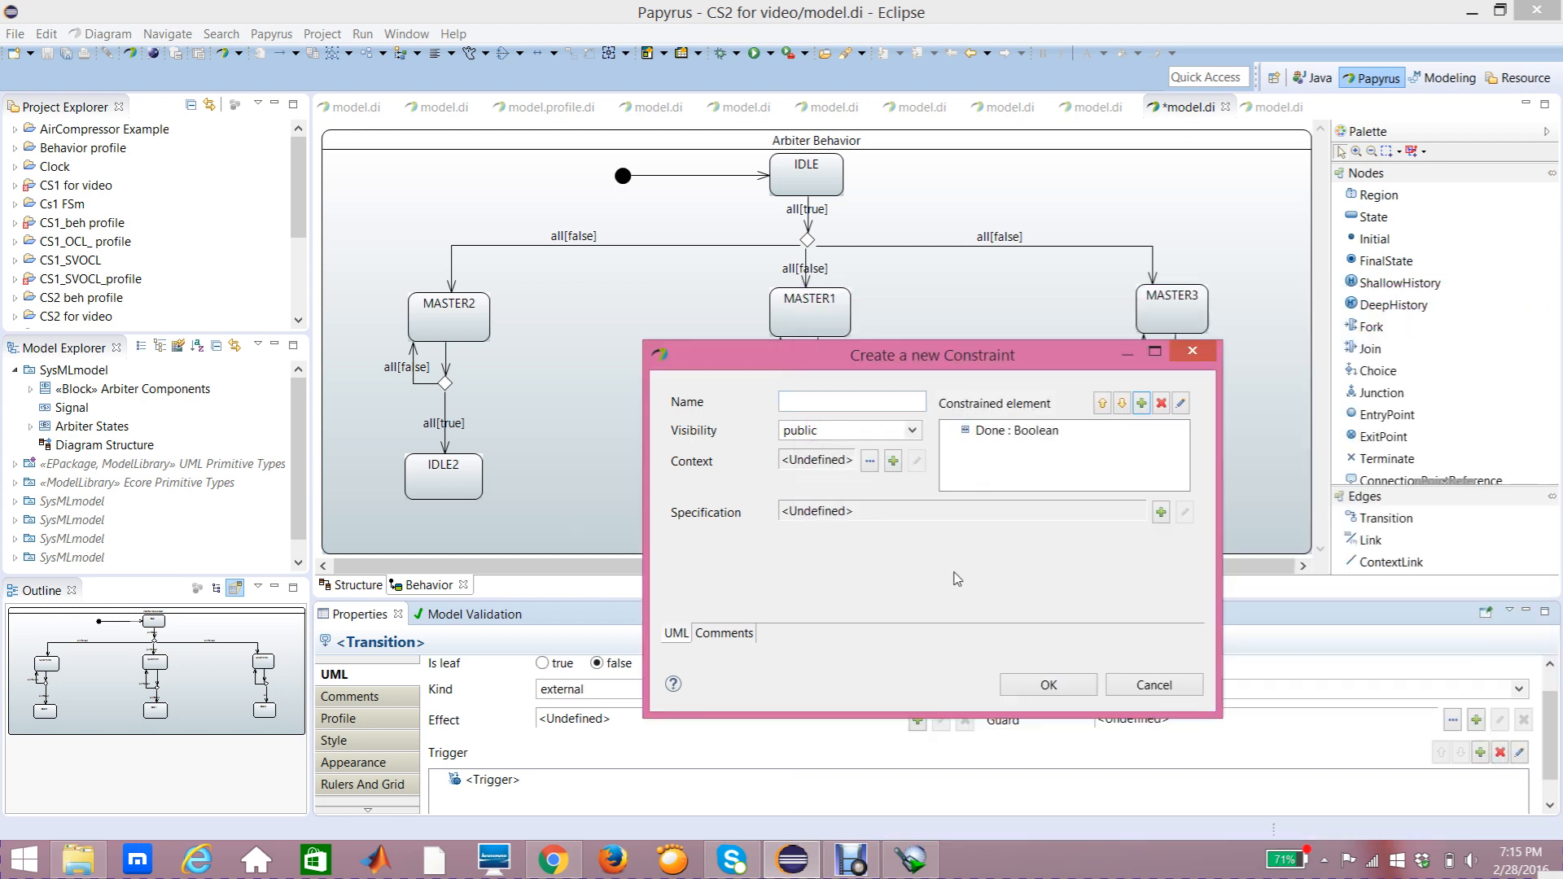
drag(1010, 362, 848, 327)
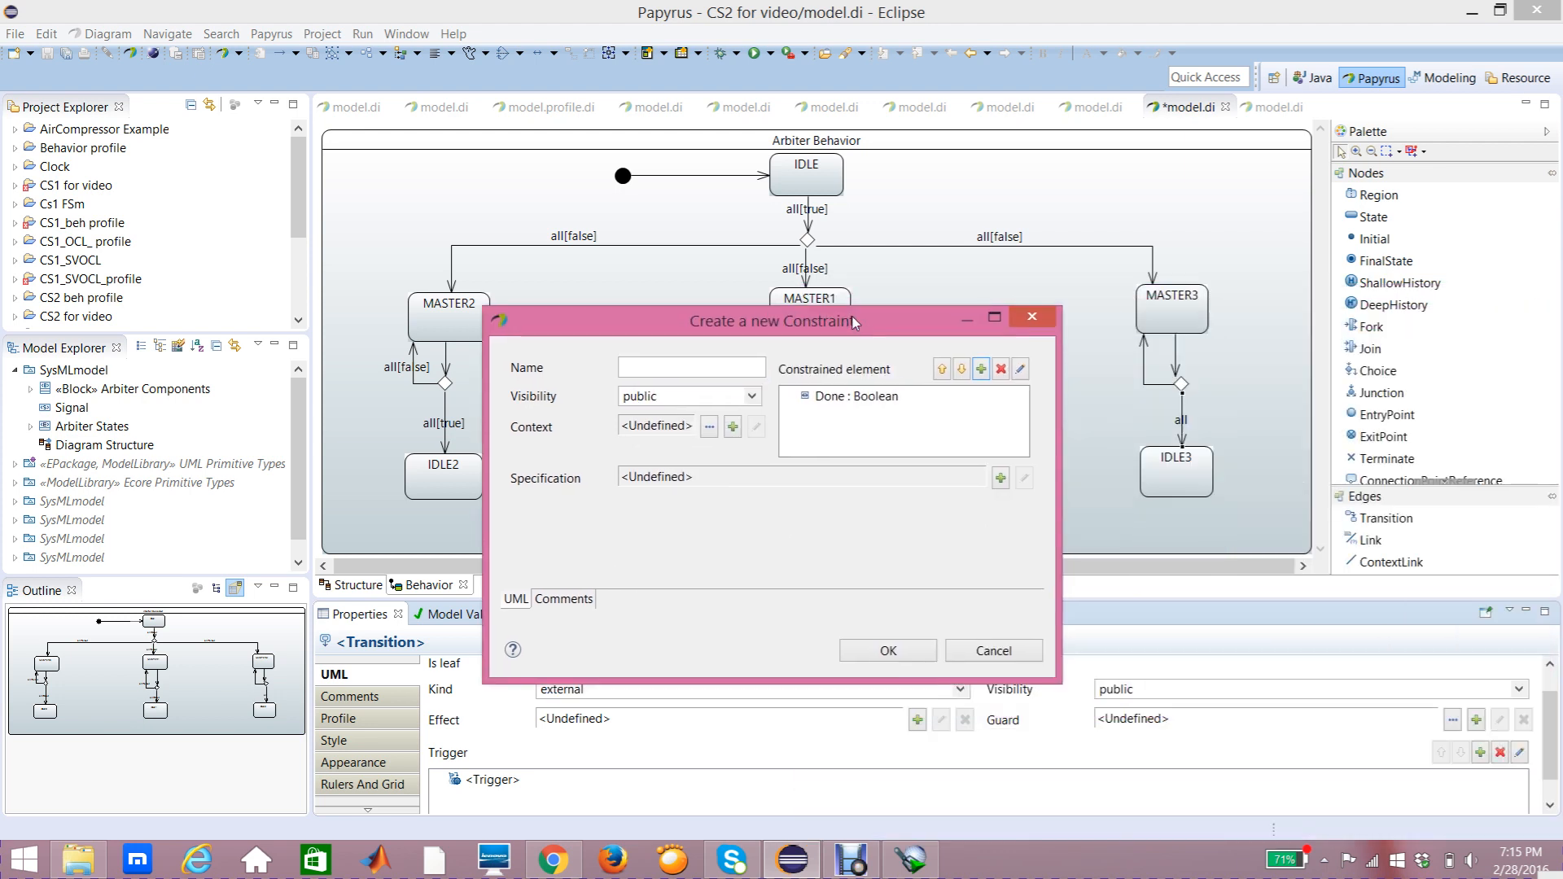
Step: Give the guard on the transition down to IDLE3 a LiteralBoolean specification of true and confirm the constraint
click(999, 477)
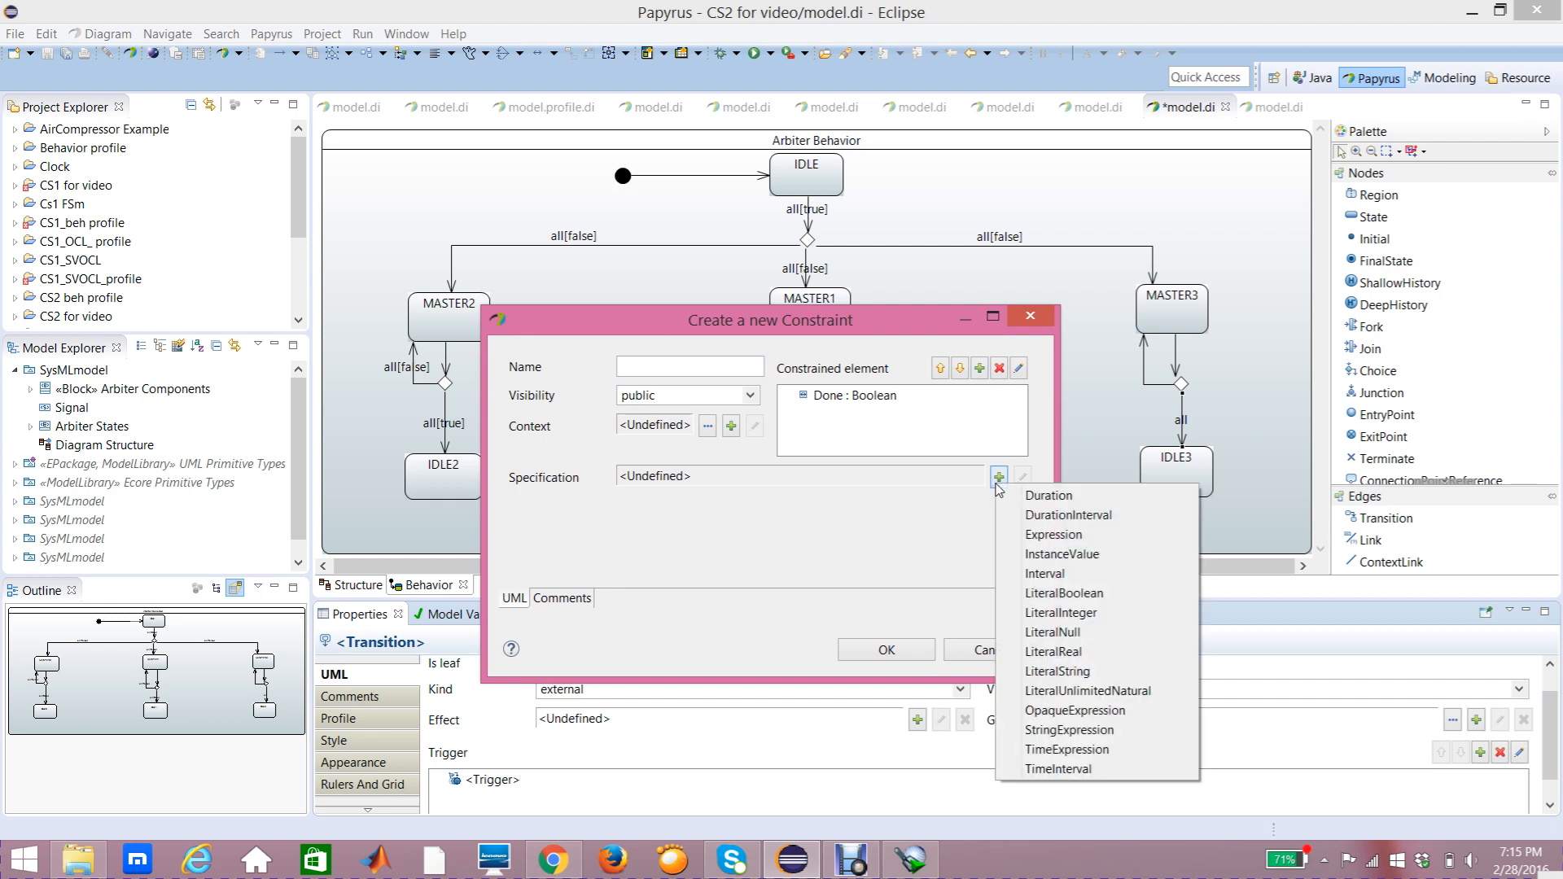
click(885, 556)
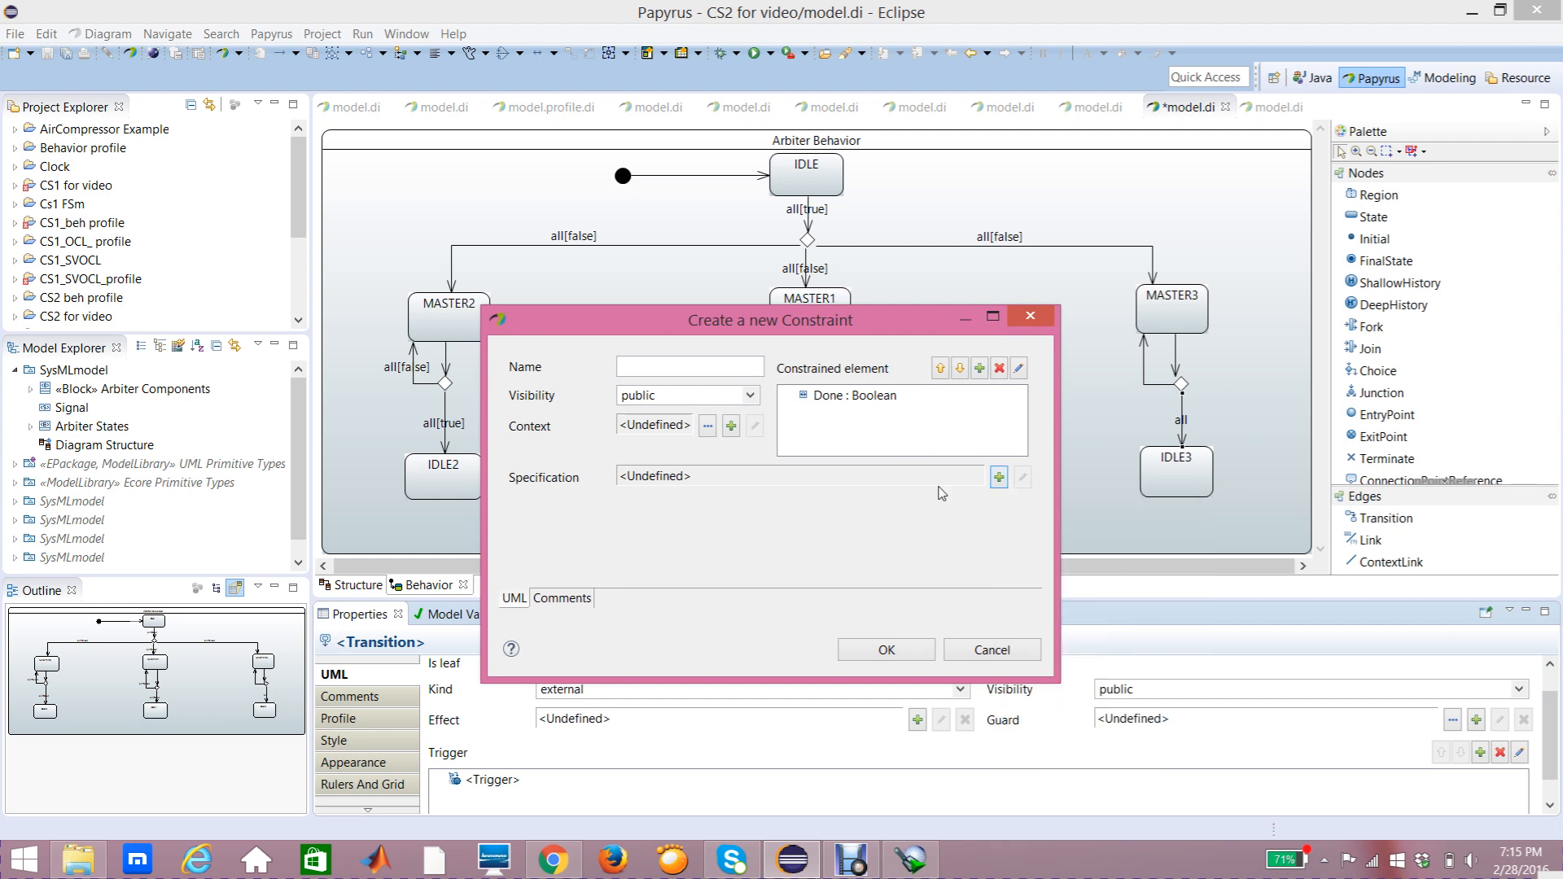
click(1000, 478)
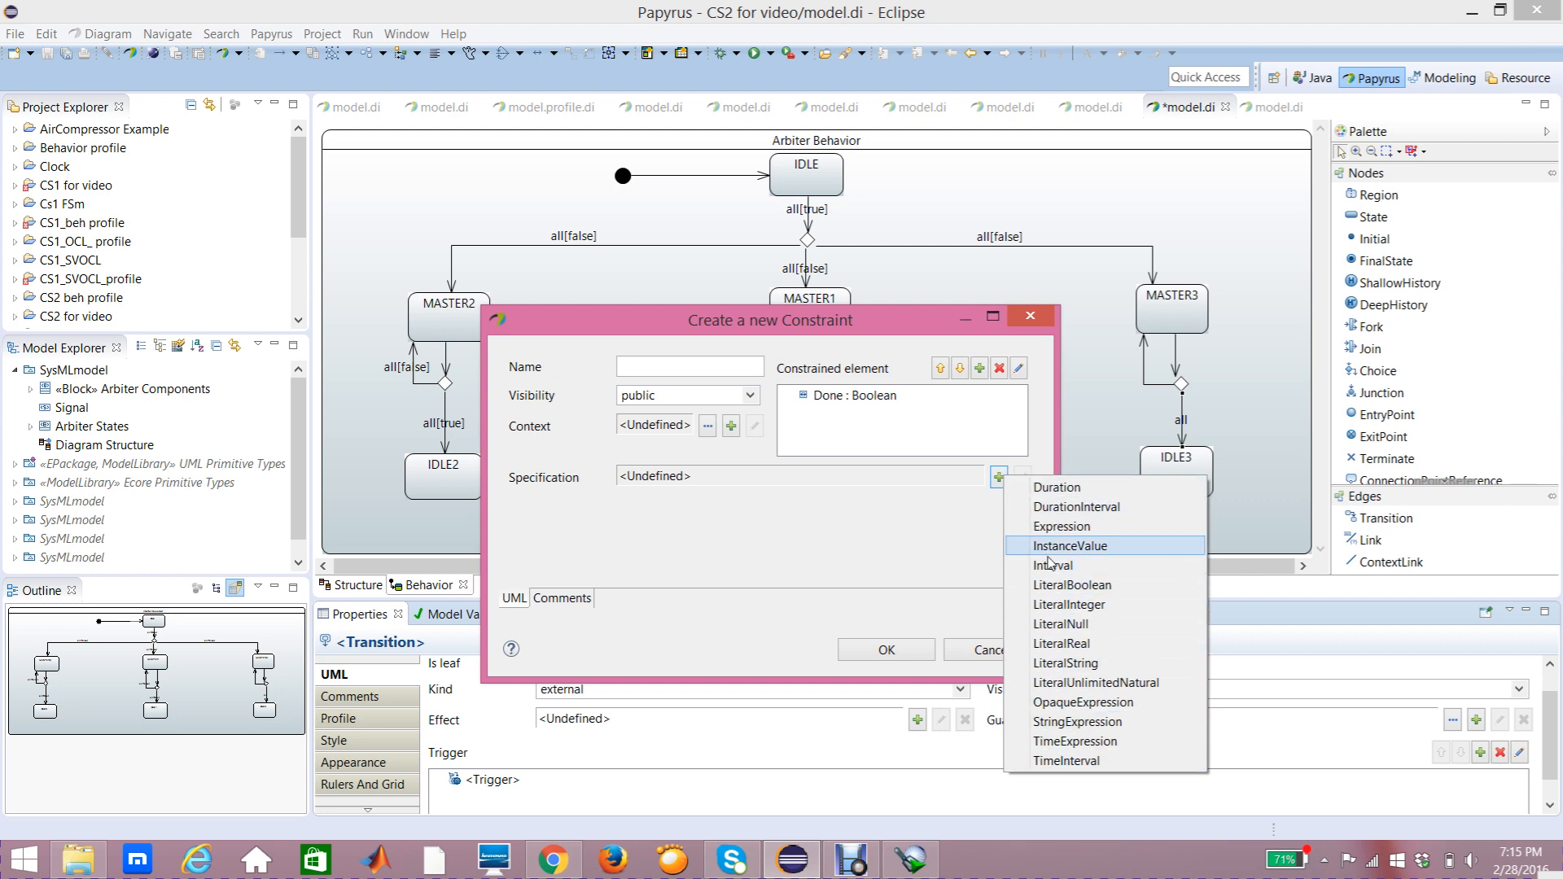
click(1095, 584)
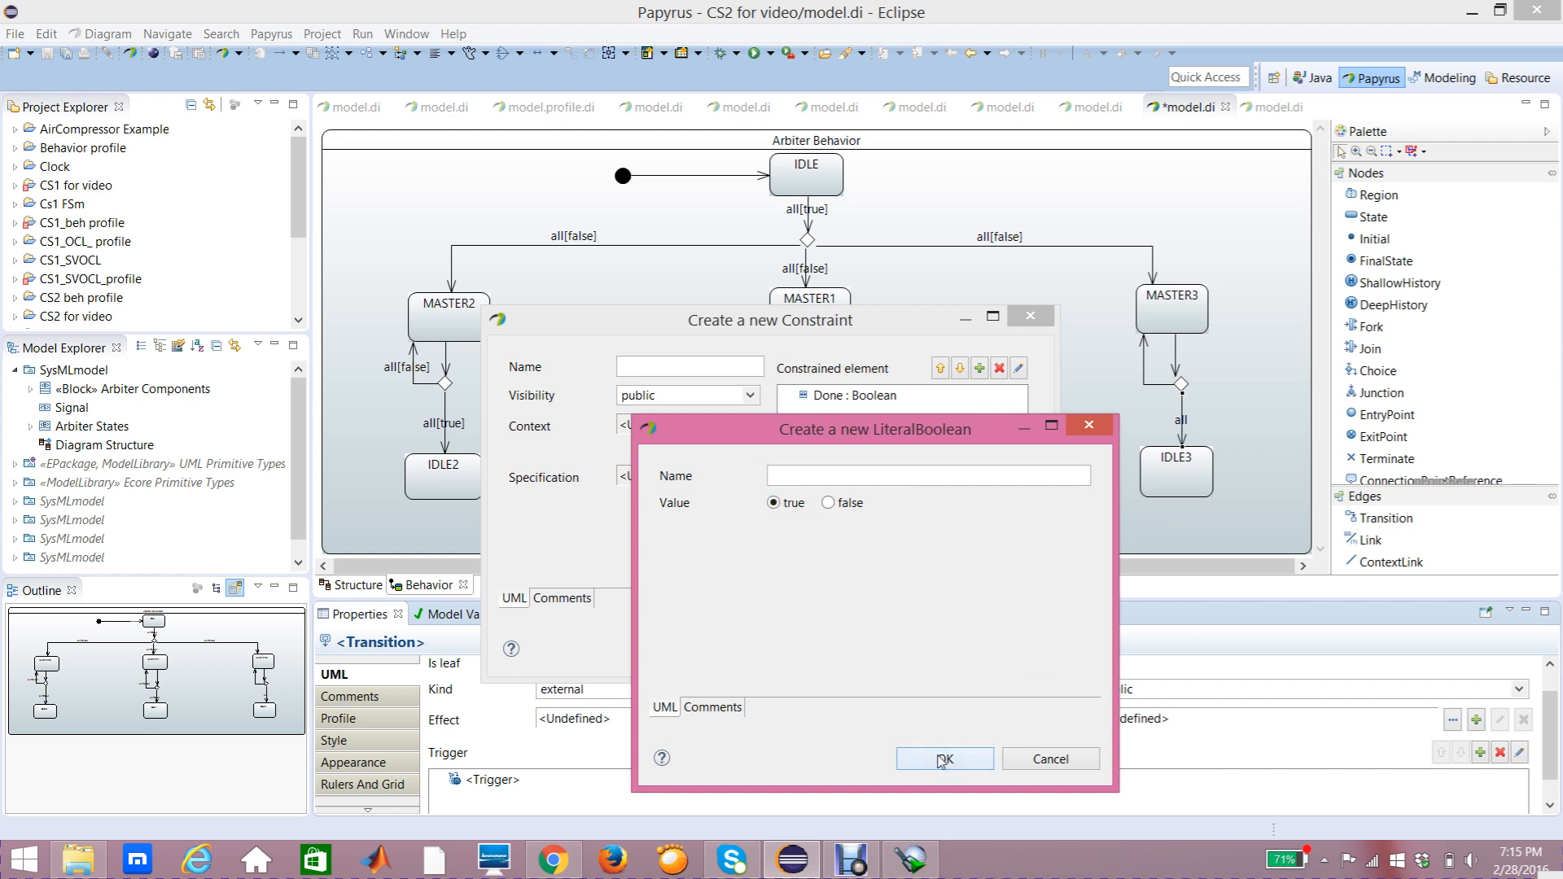
click(942, 762)
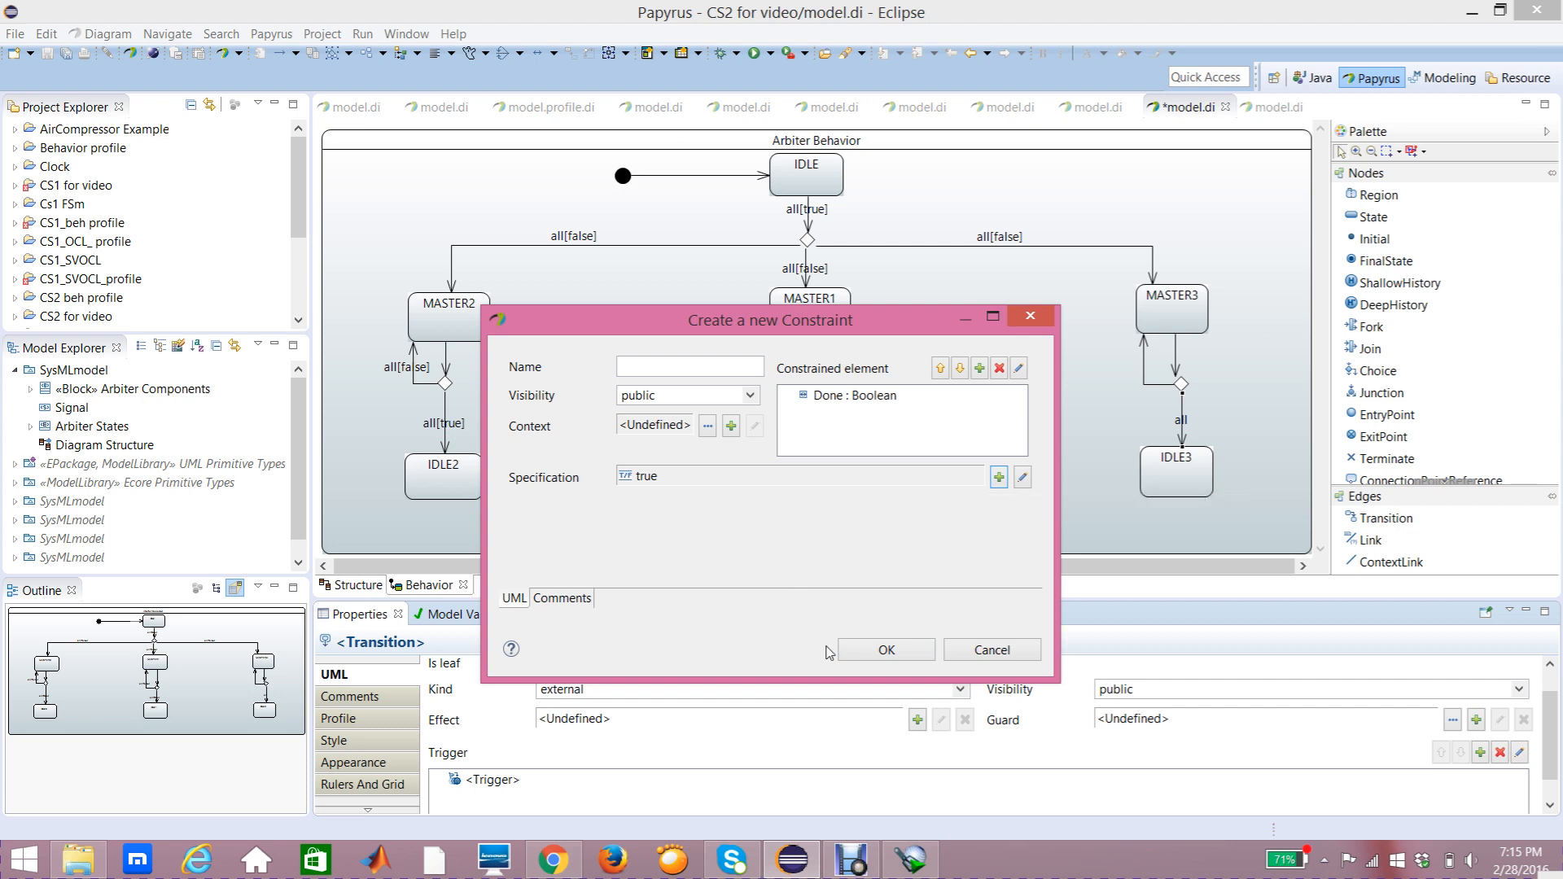
click(887, 649)
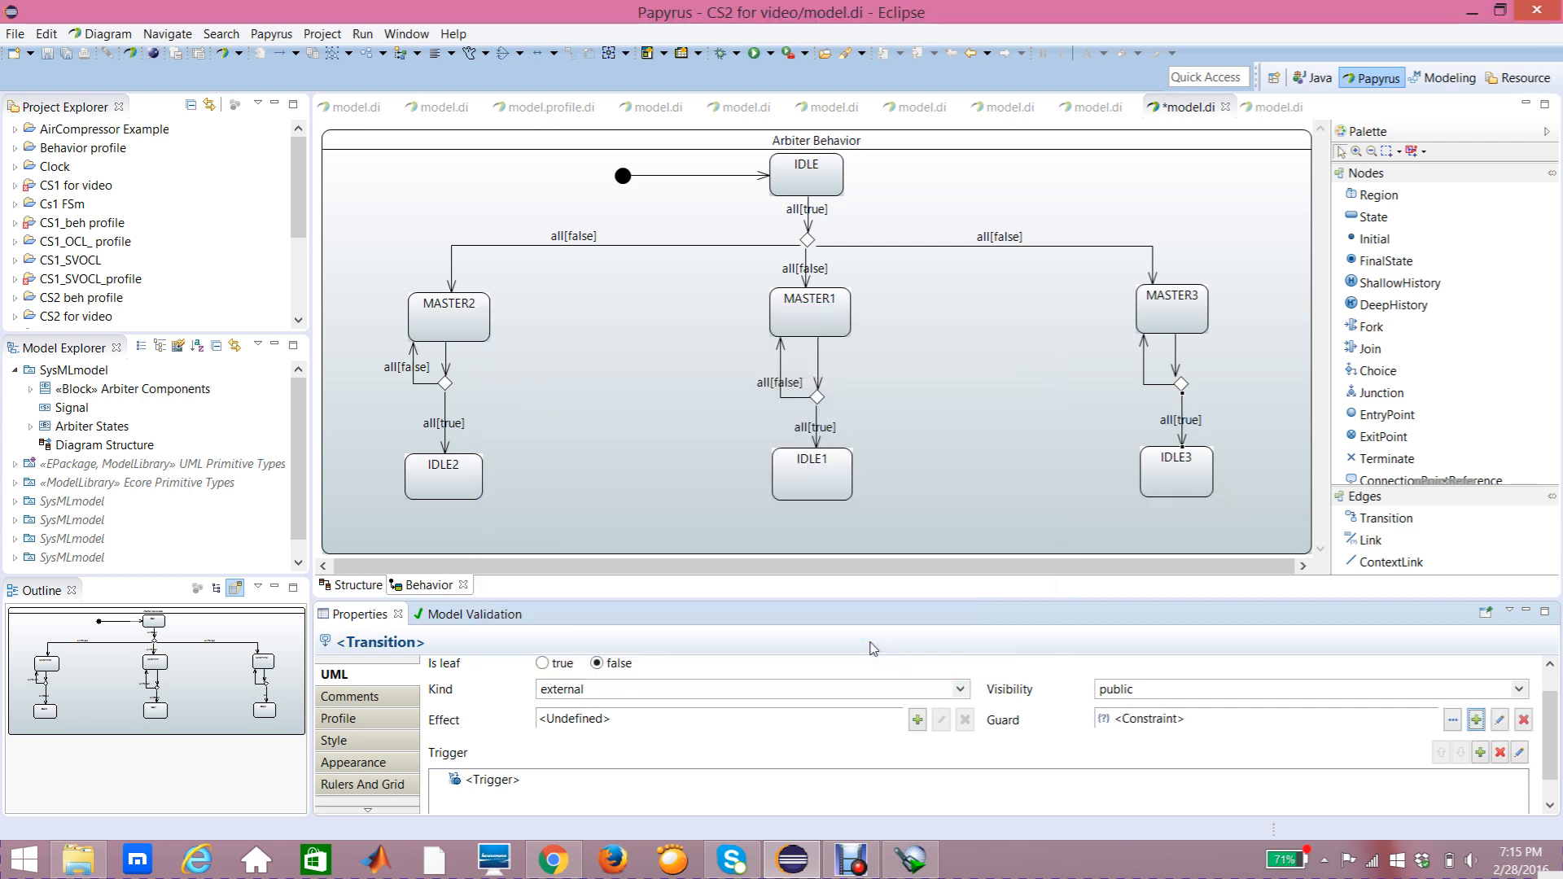
Step: Add a trigger on the Done port to the transition from the choice back up to MASTER3
click(1149, 390)
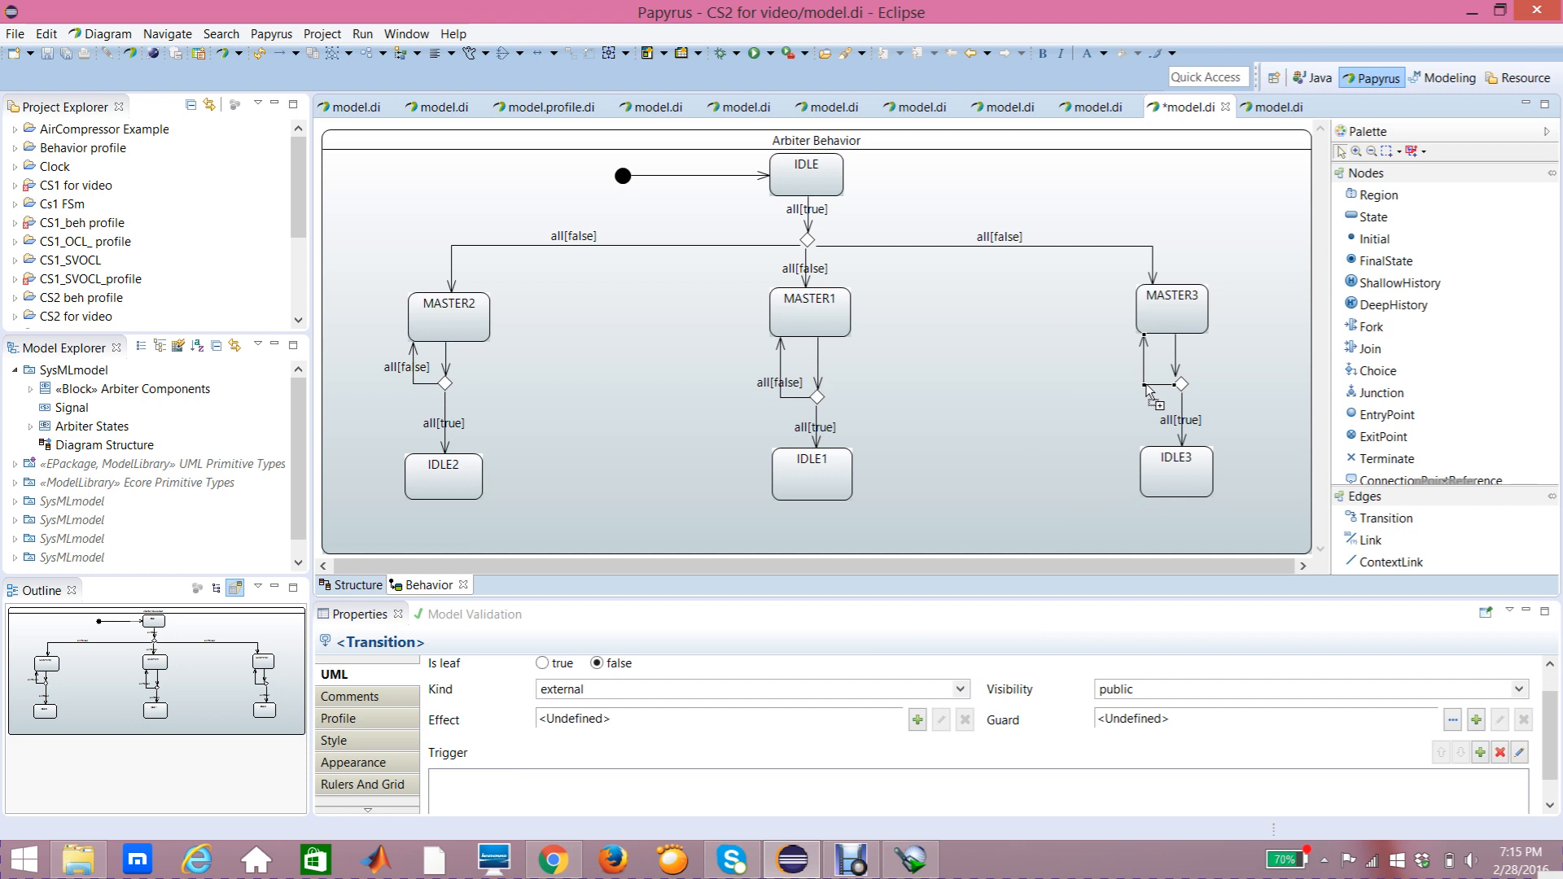
mouse_move(1148, 363)
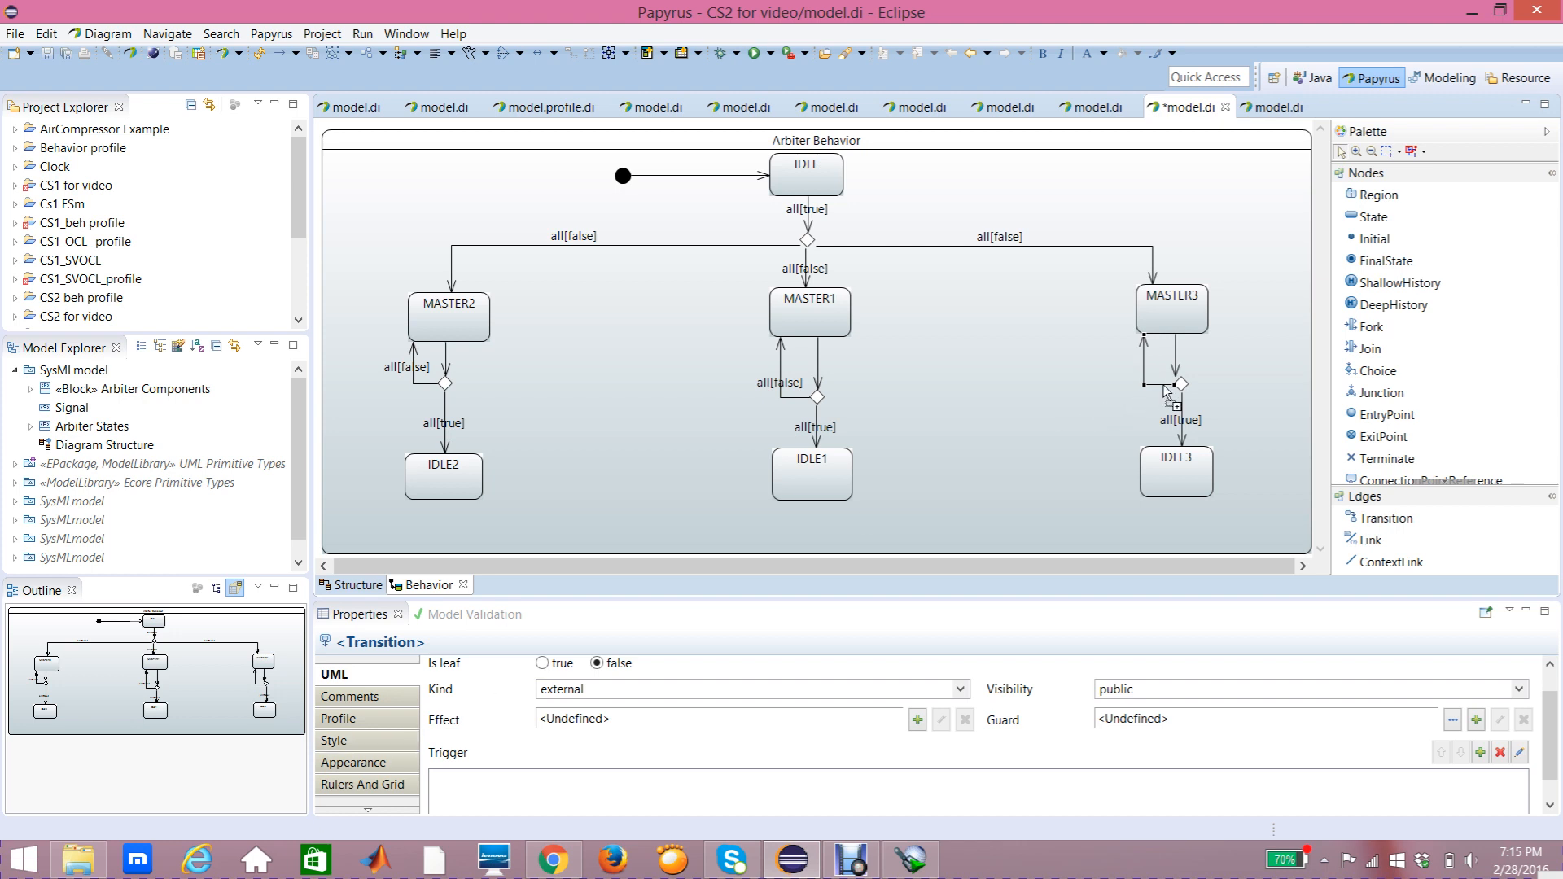
click(385, 683)
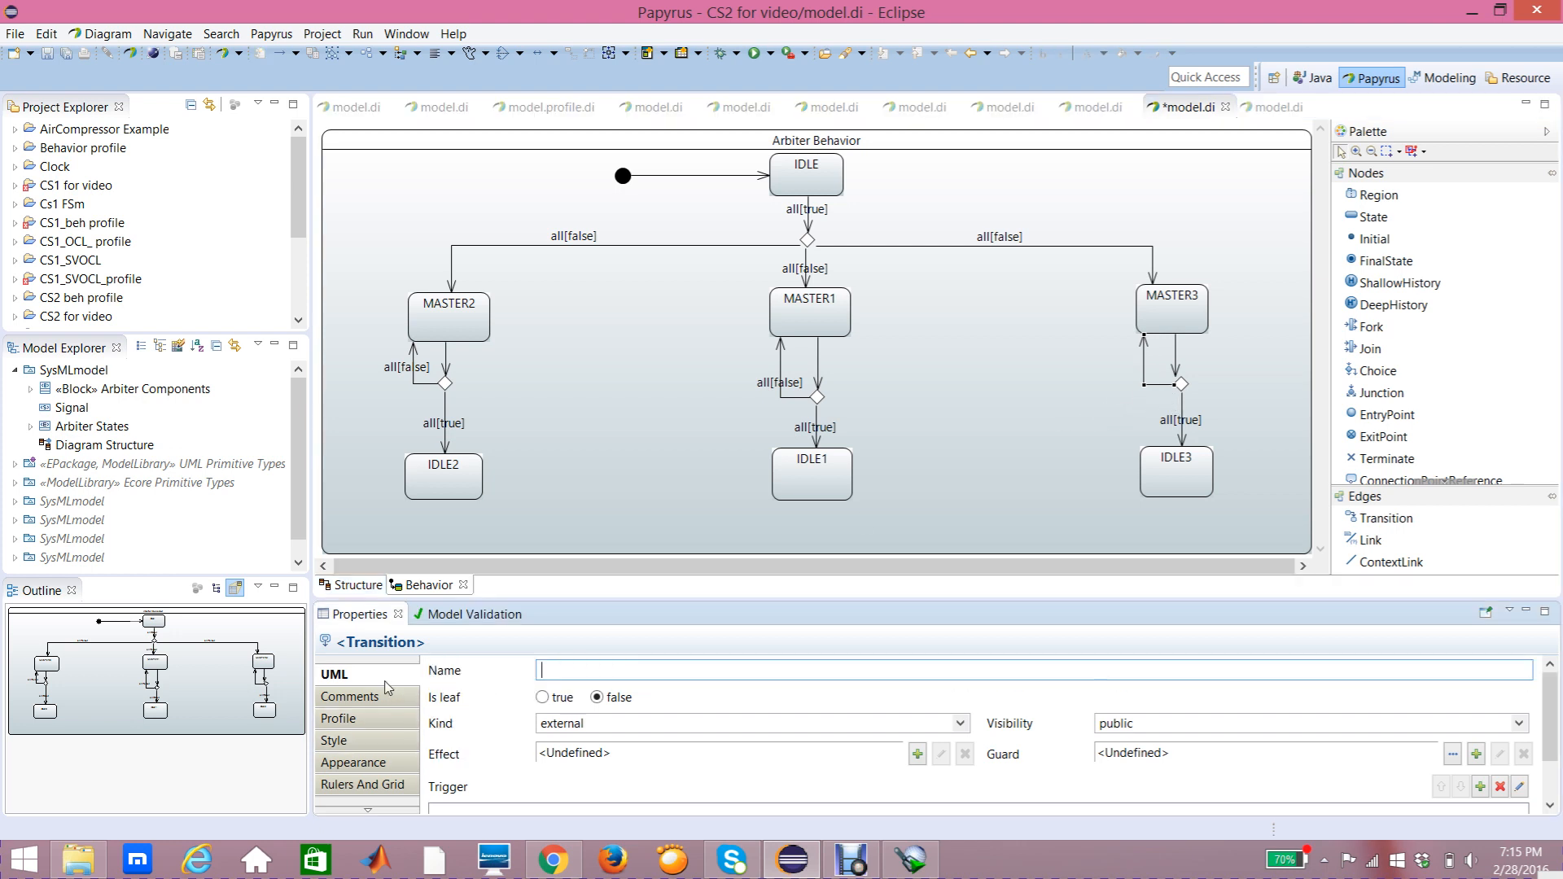
scroll(1557, 721, down, 1)
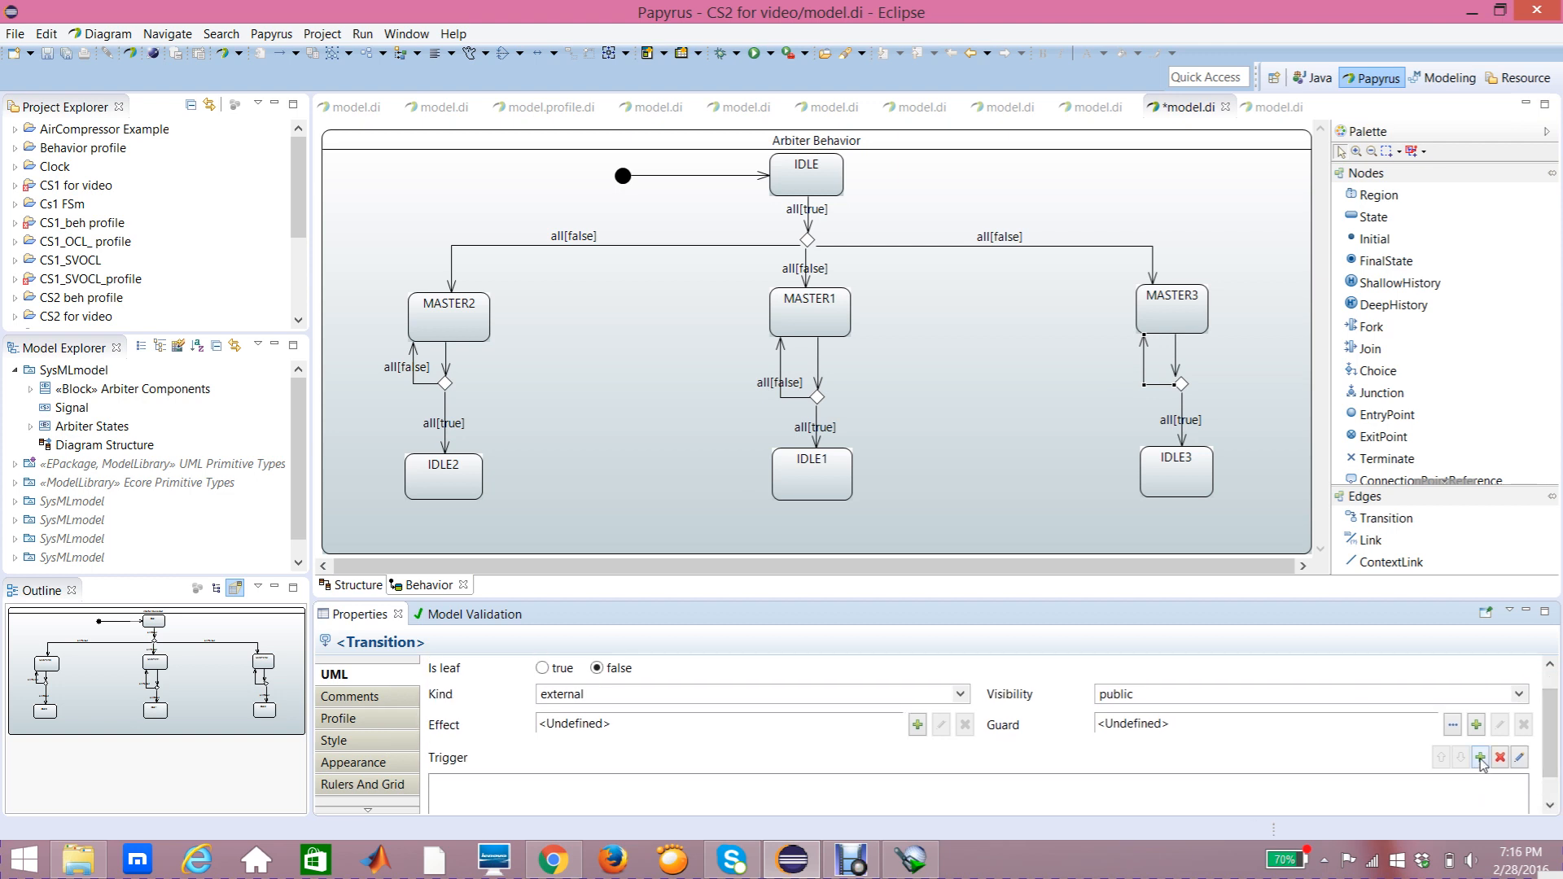
click(1481, 758)
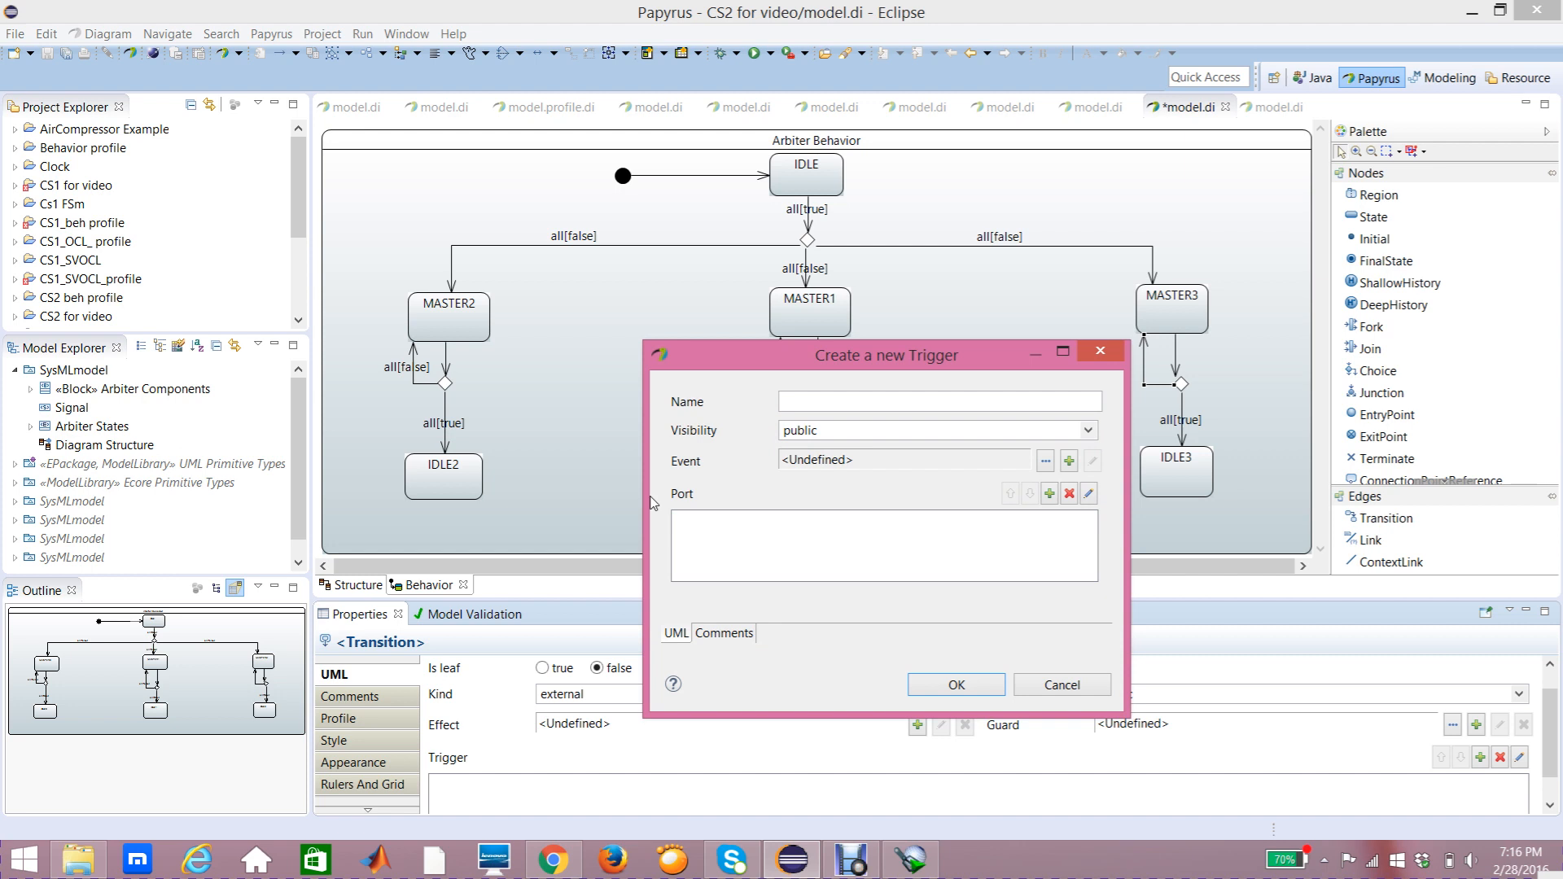
click(1049, 495)
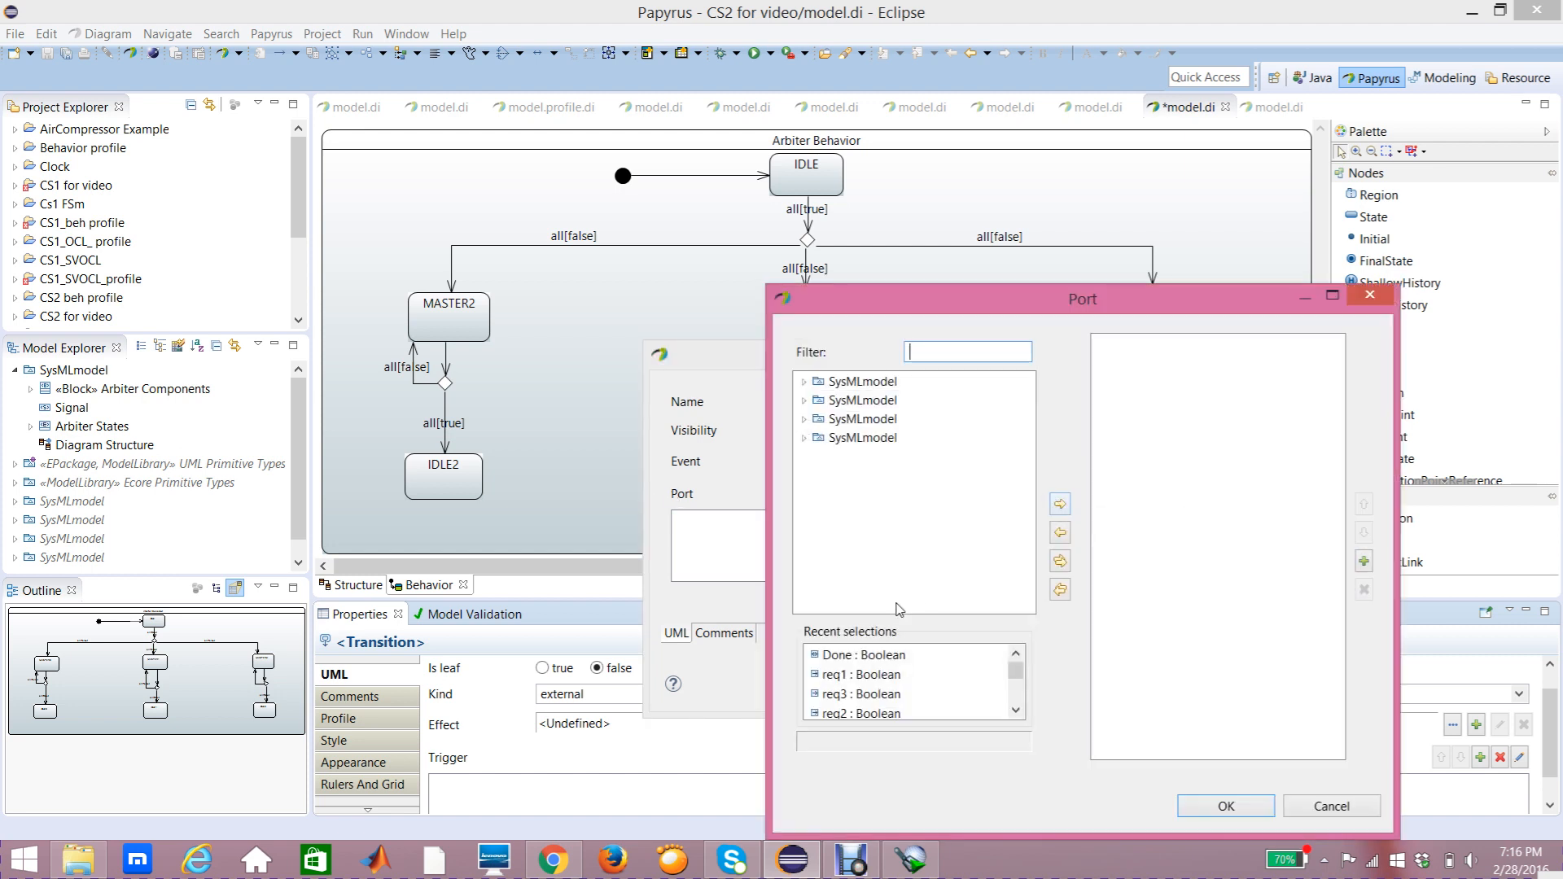
click(875, 658)
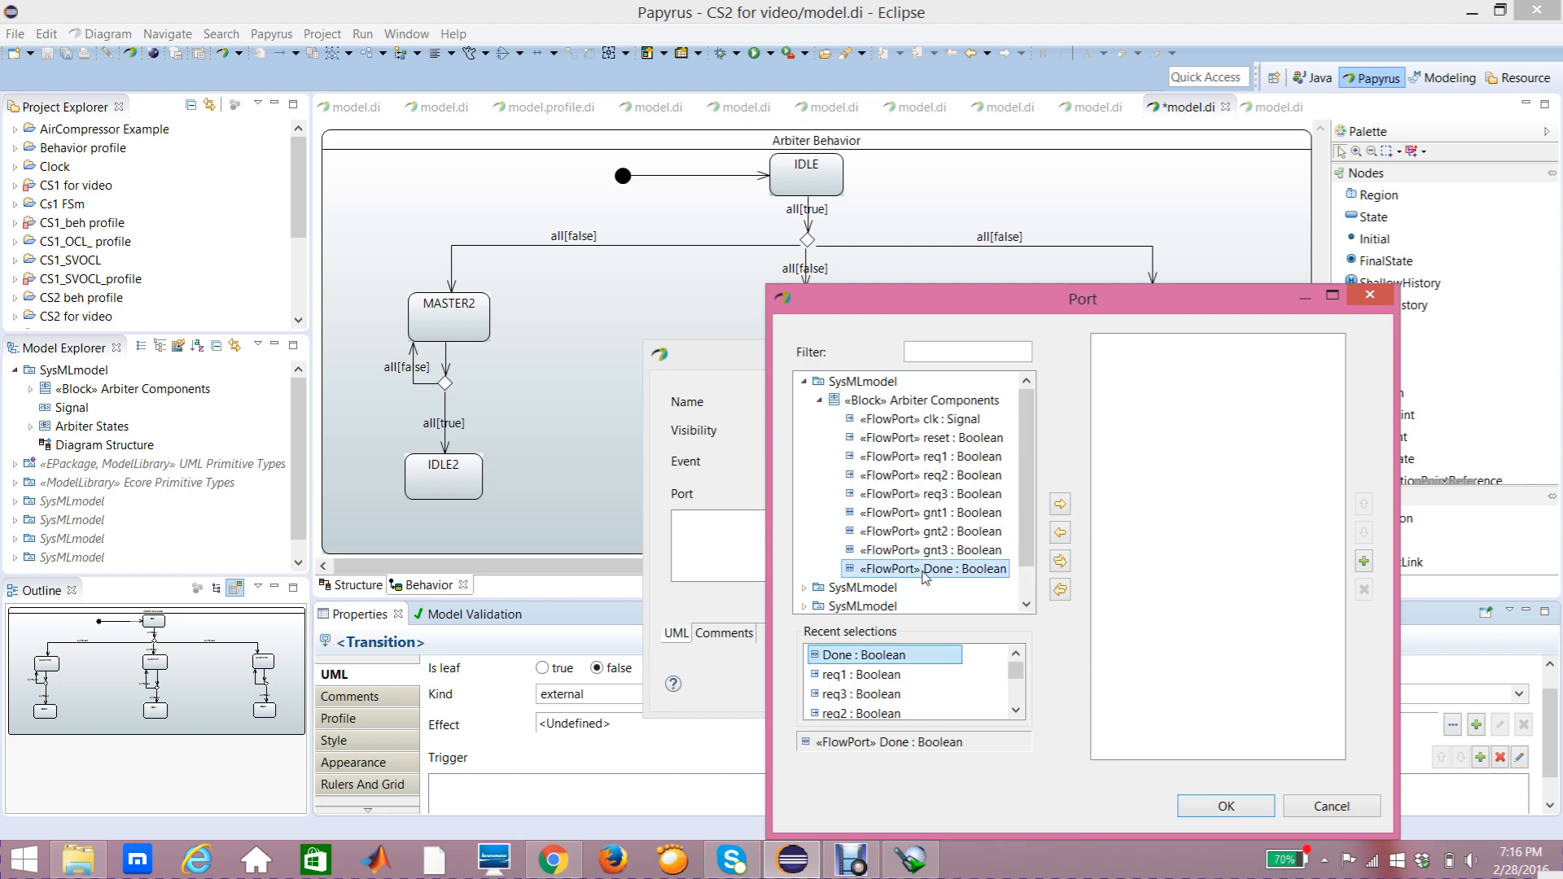
click(1061, 505)
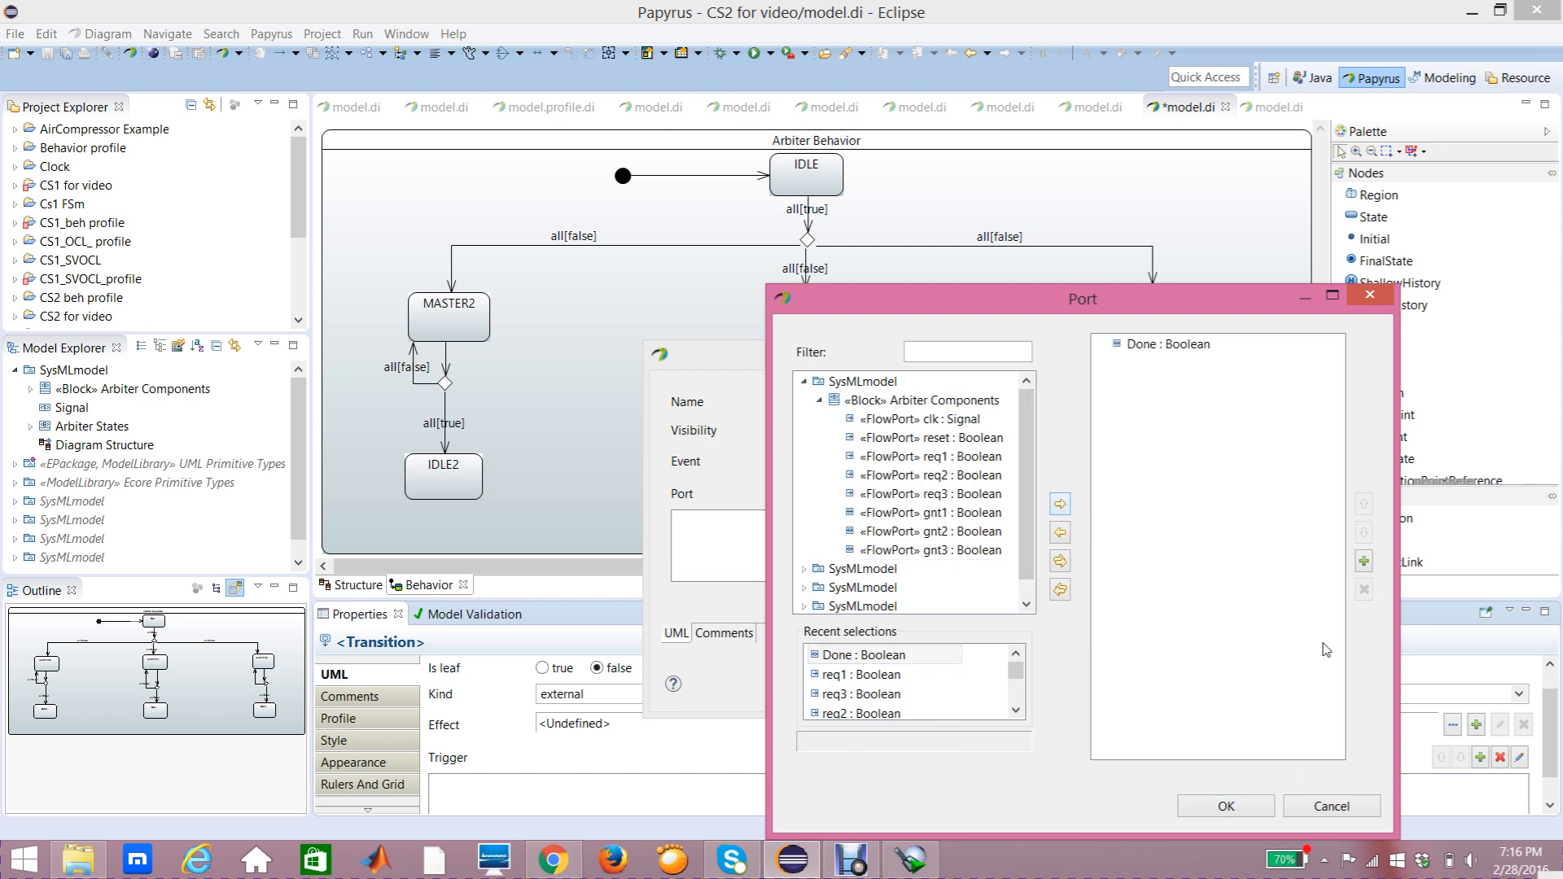
click(1238, 808)
click(978, 698)
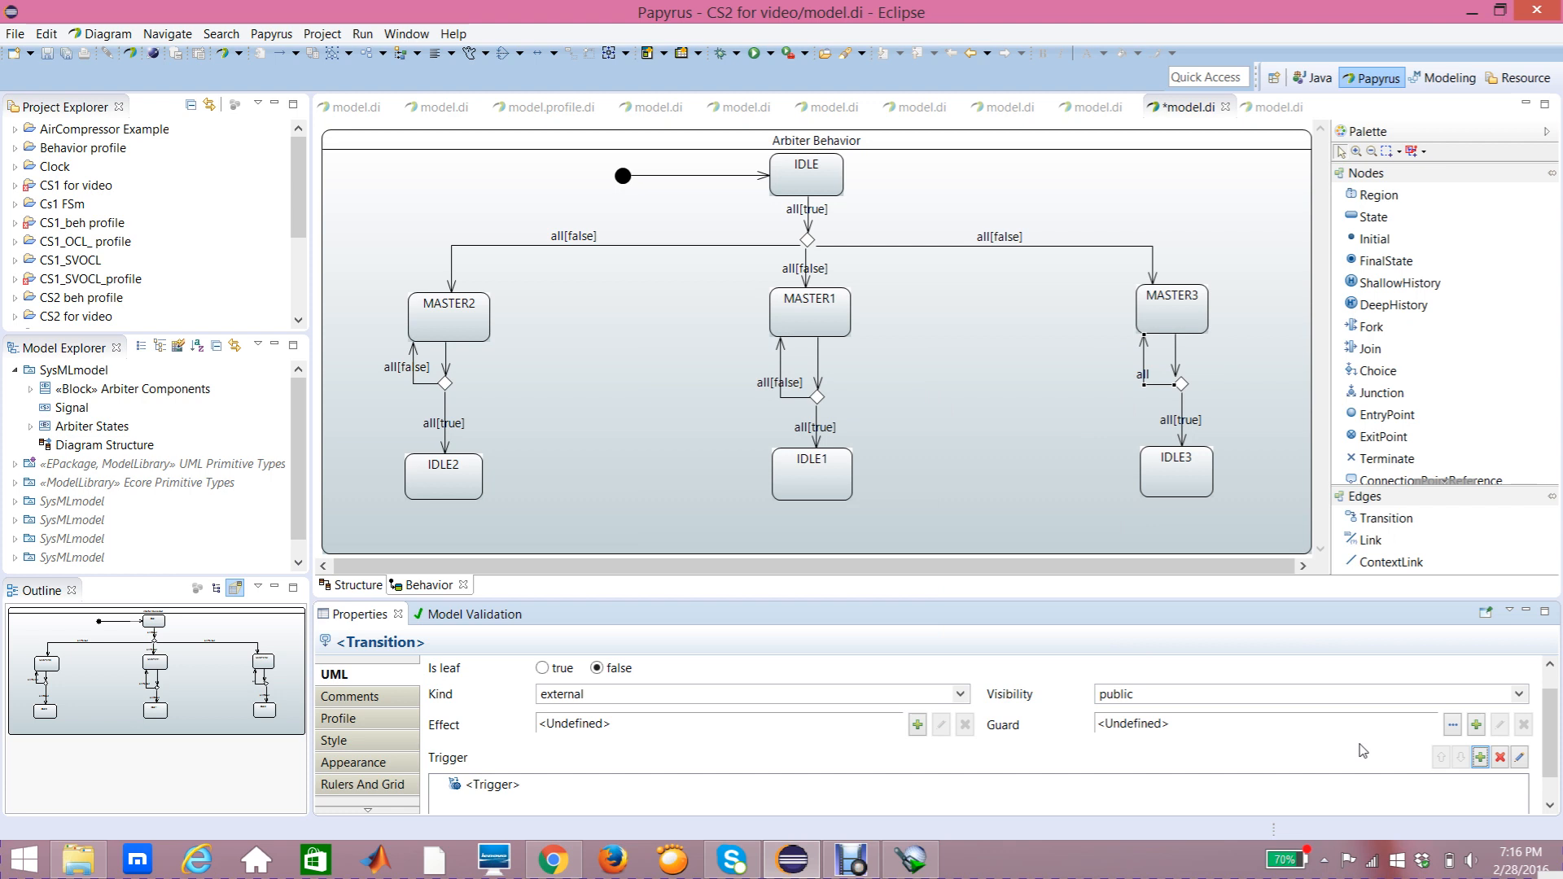
Step: Add a new Constraint guard to the transition back up to MASTER3, constraining the Done port
click(1478, 725)
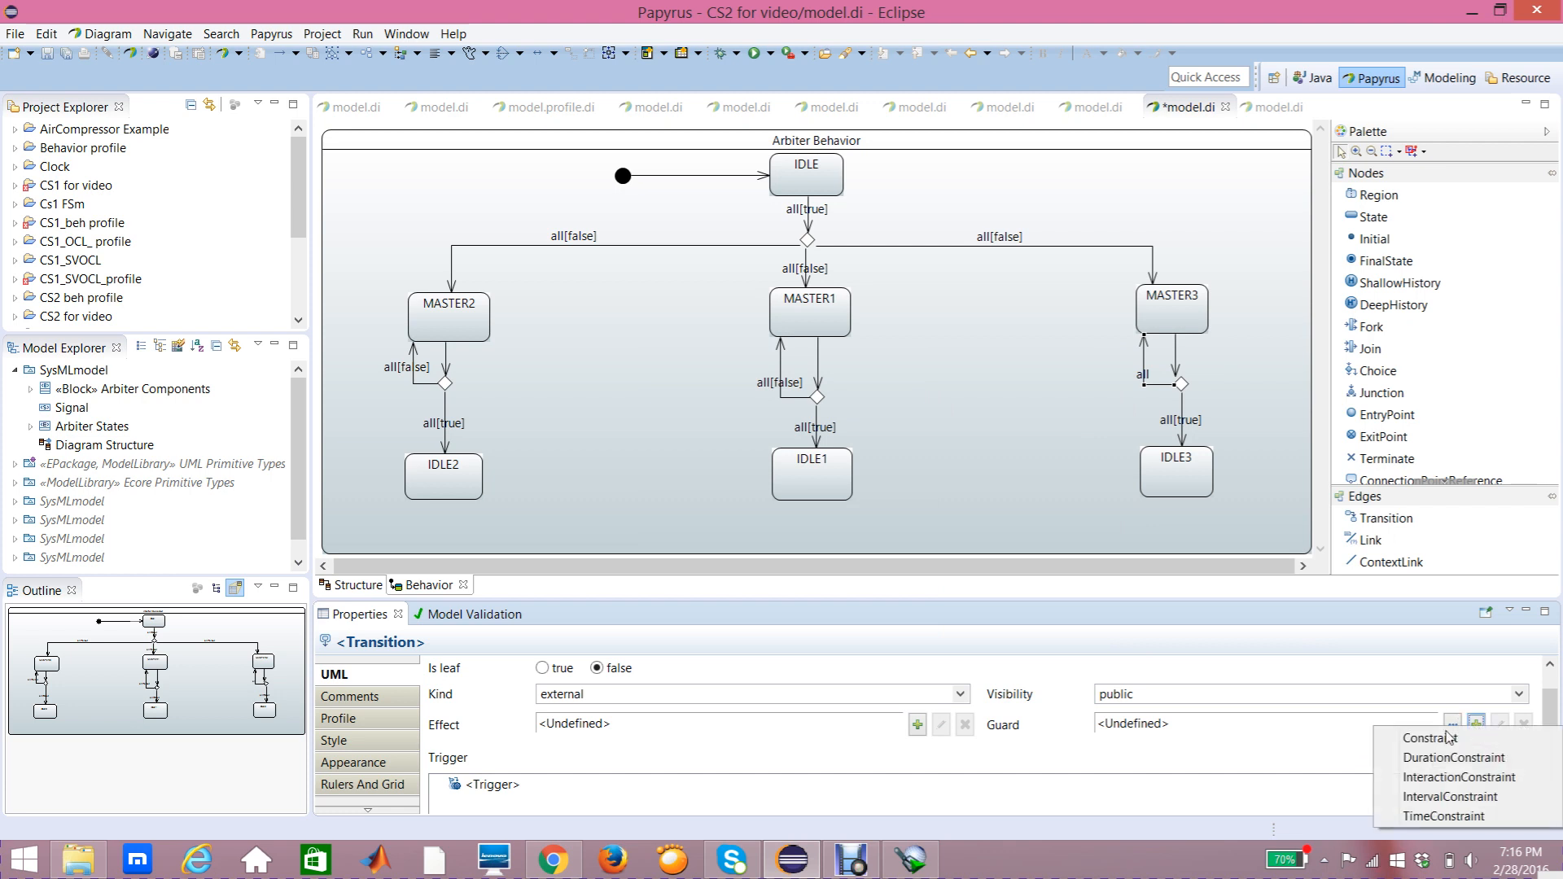
click(1441, 739)
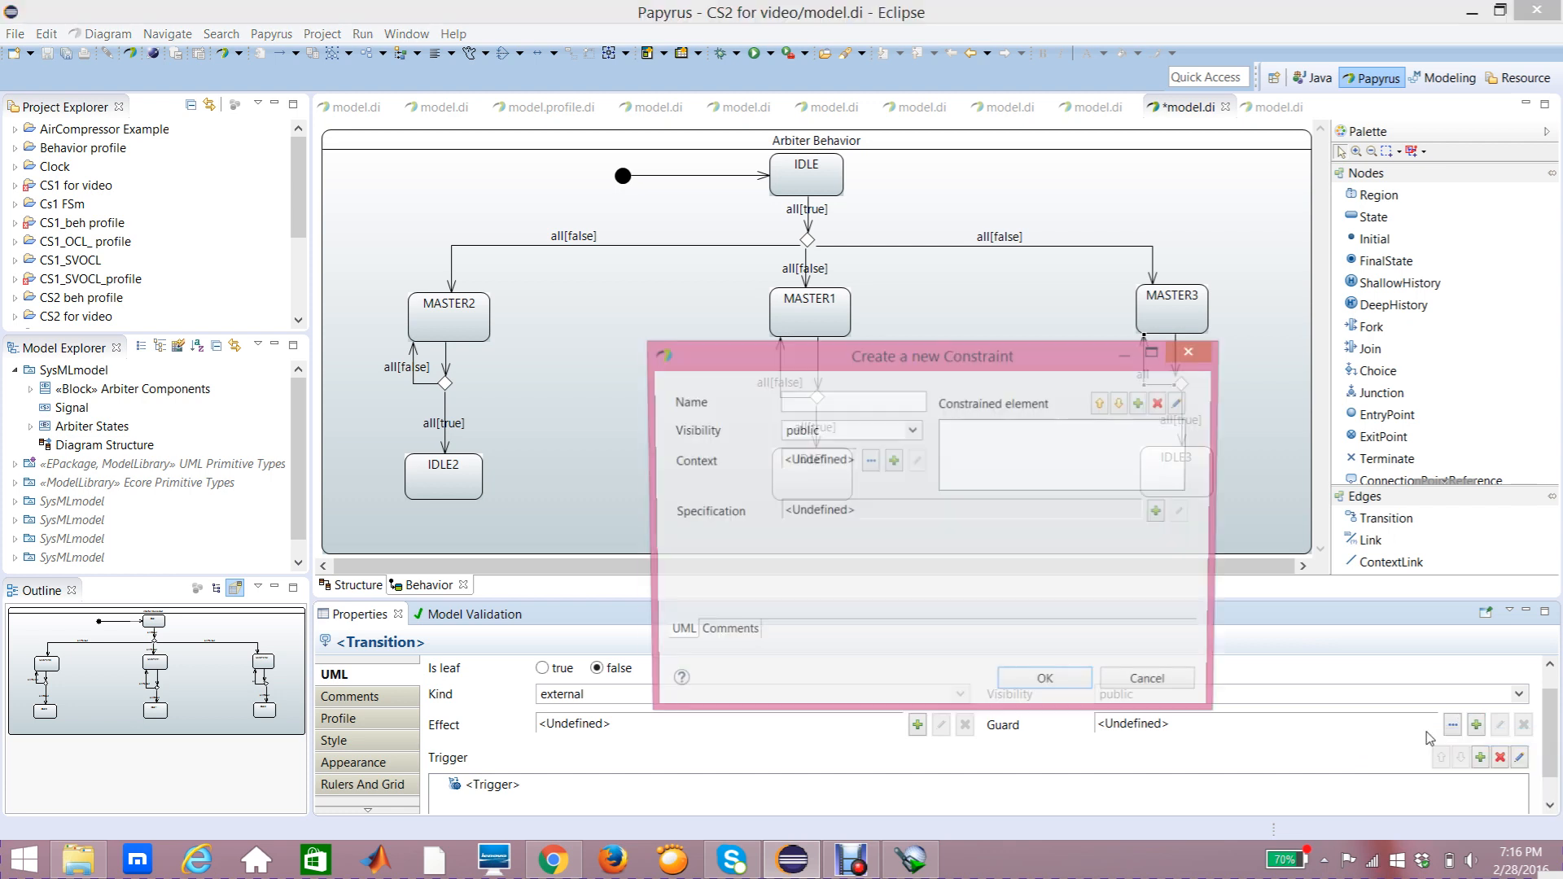
click(1142, 403)
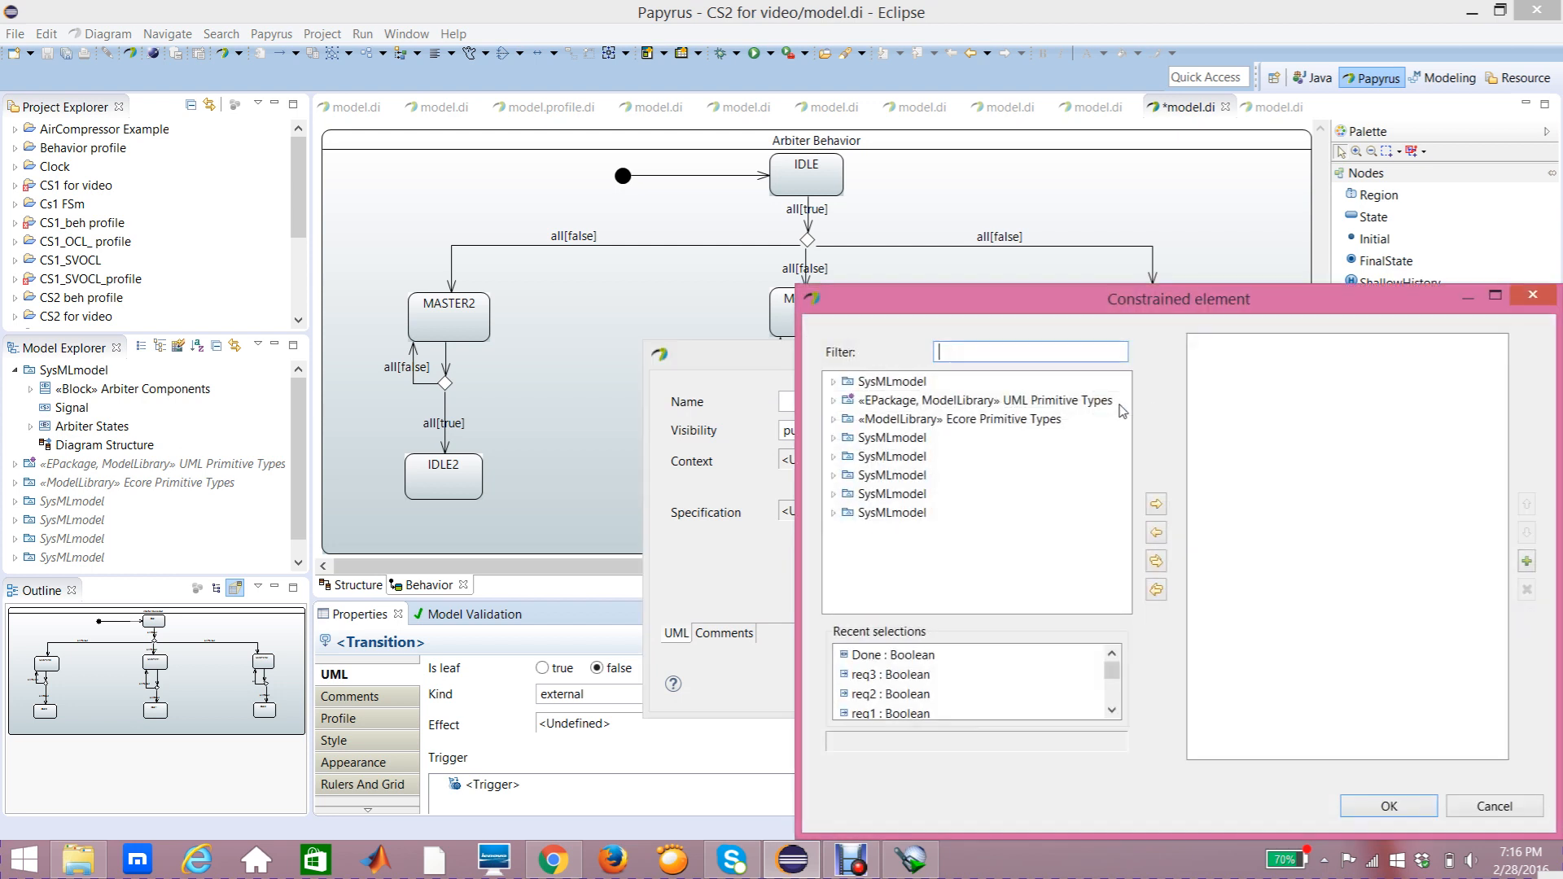
click(888, 655)
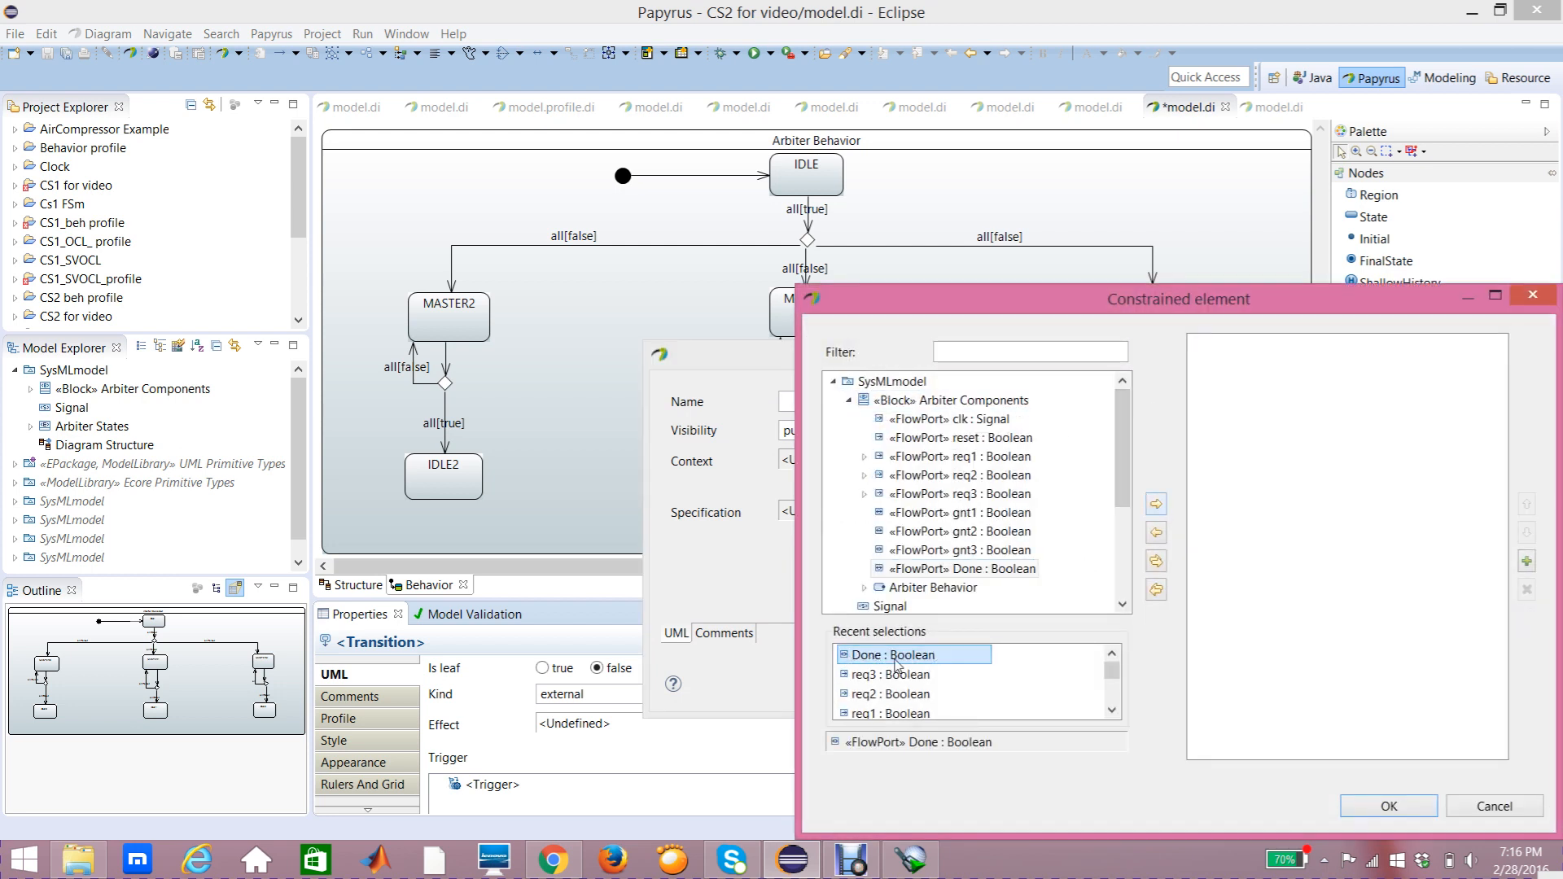
click(1156, 505)
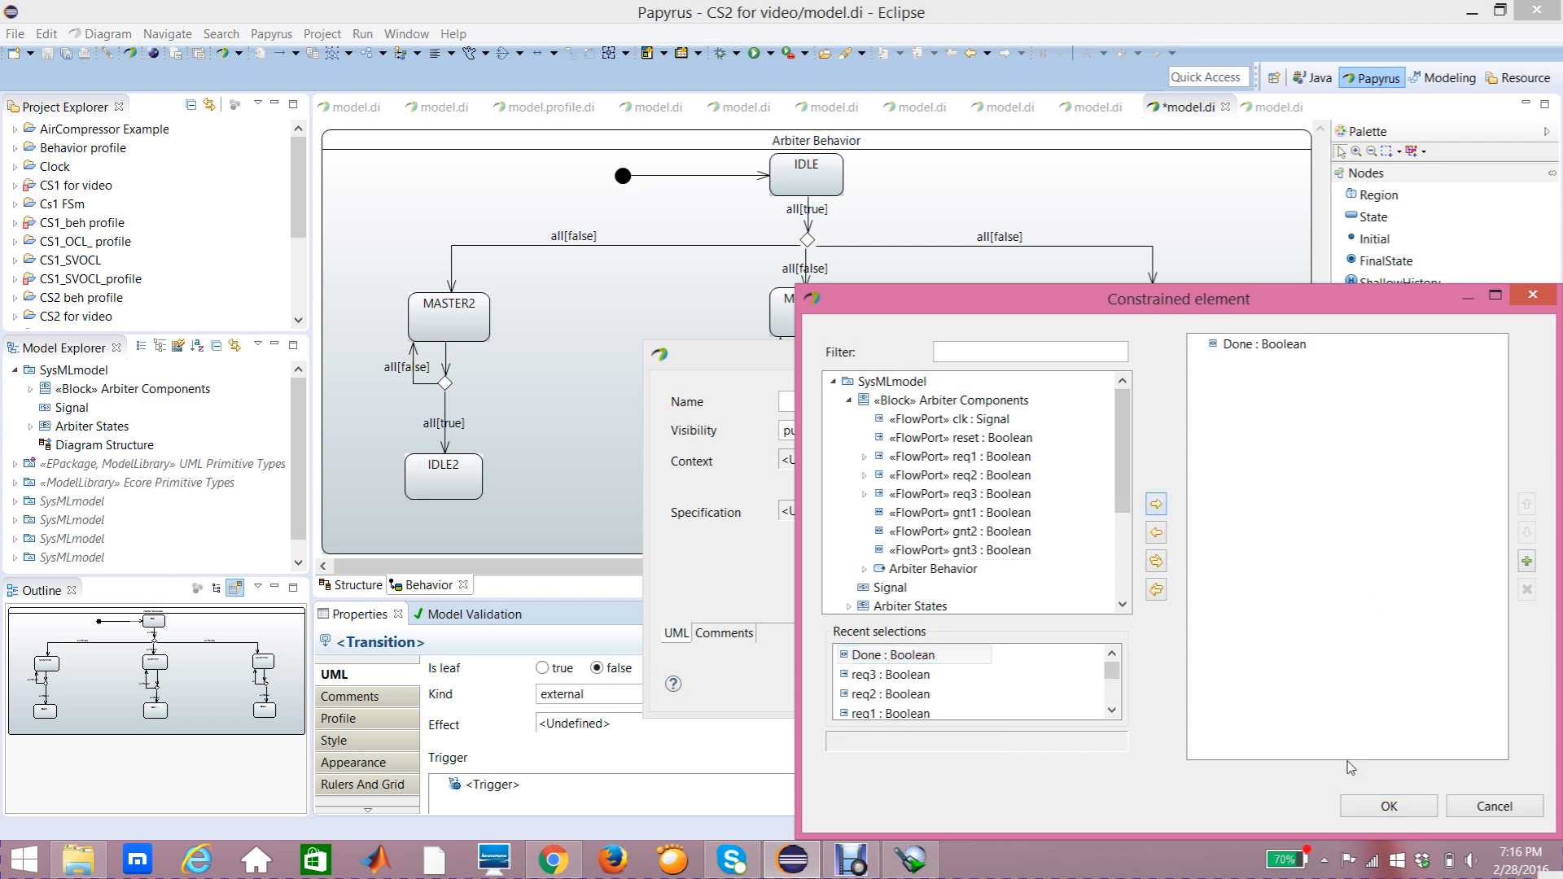
click(1358, 805)
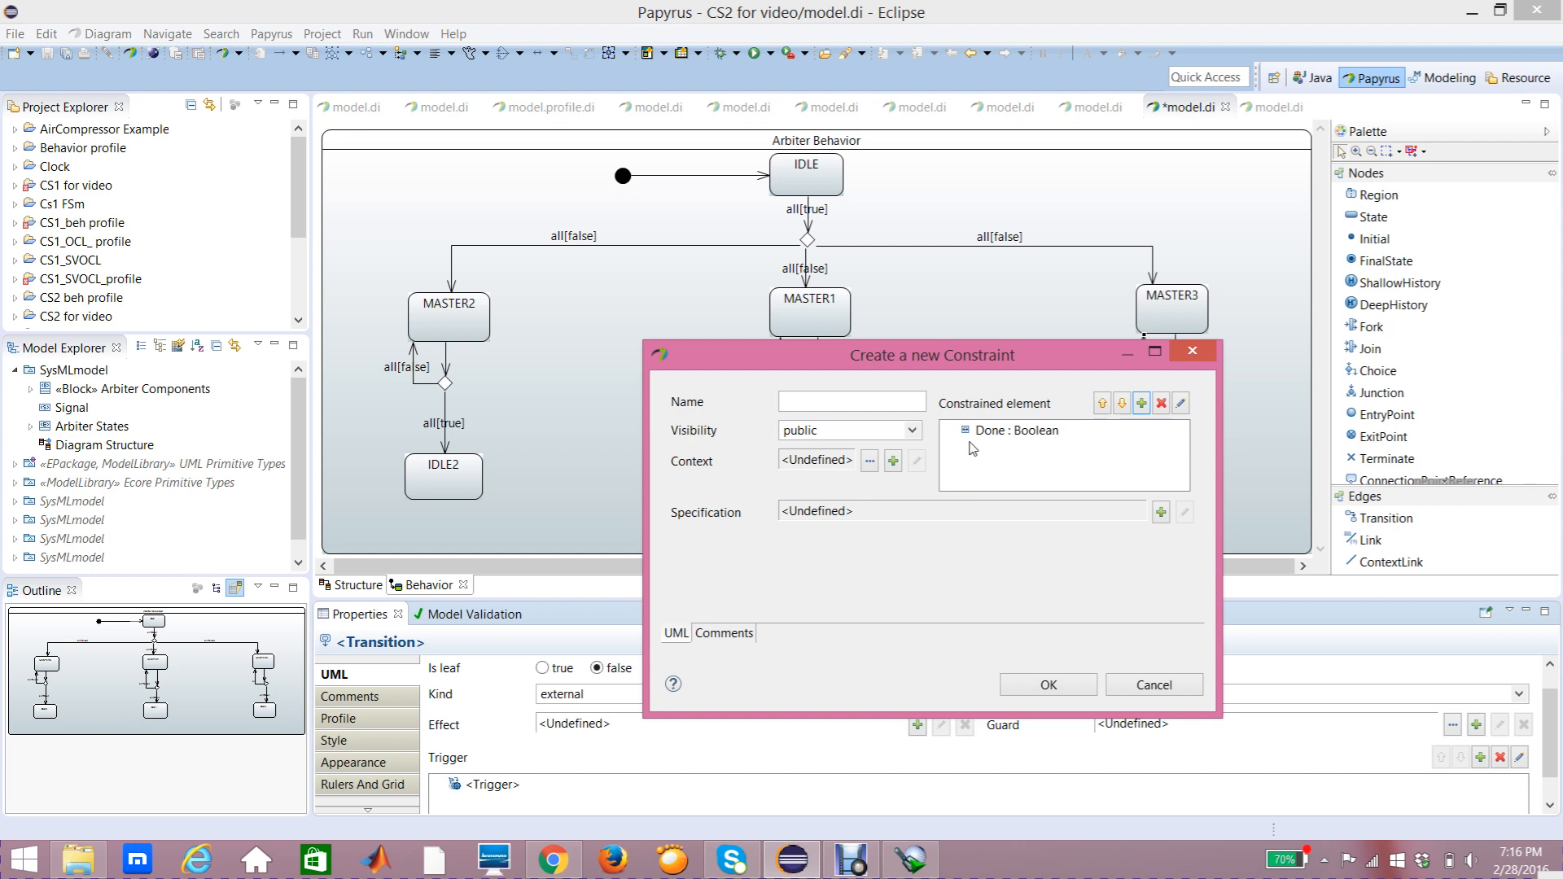
drag(1022, 362, 947, 377)
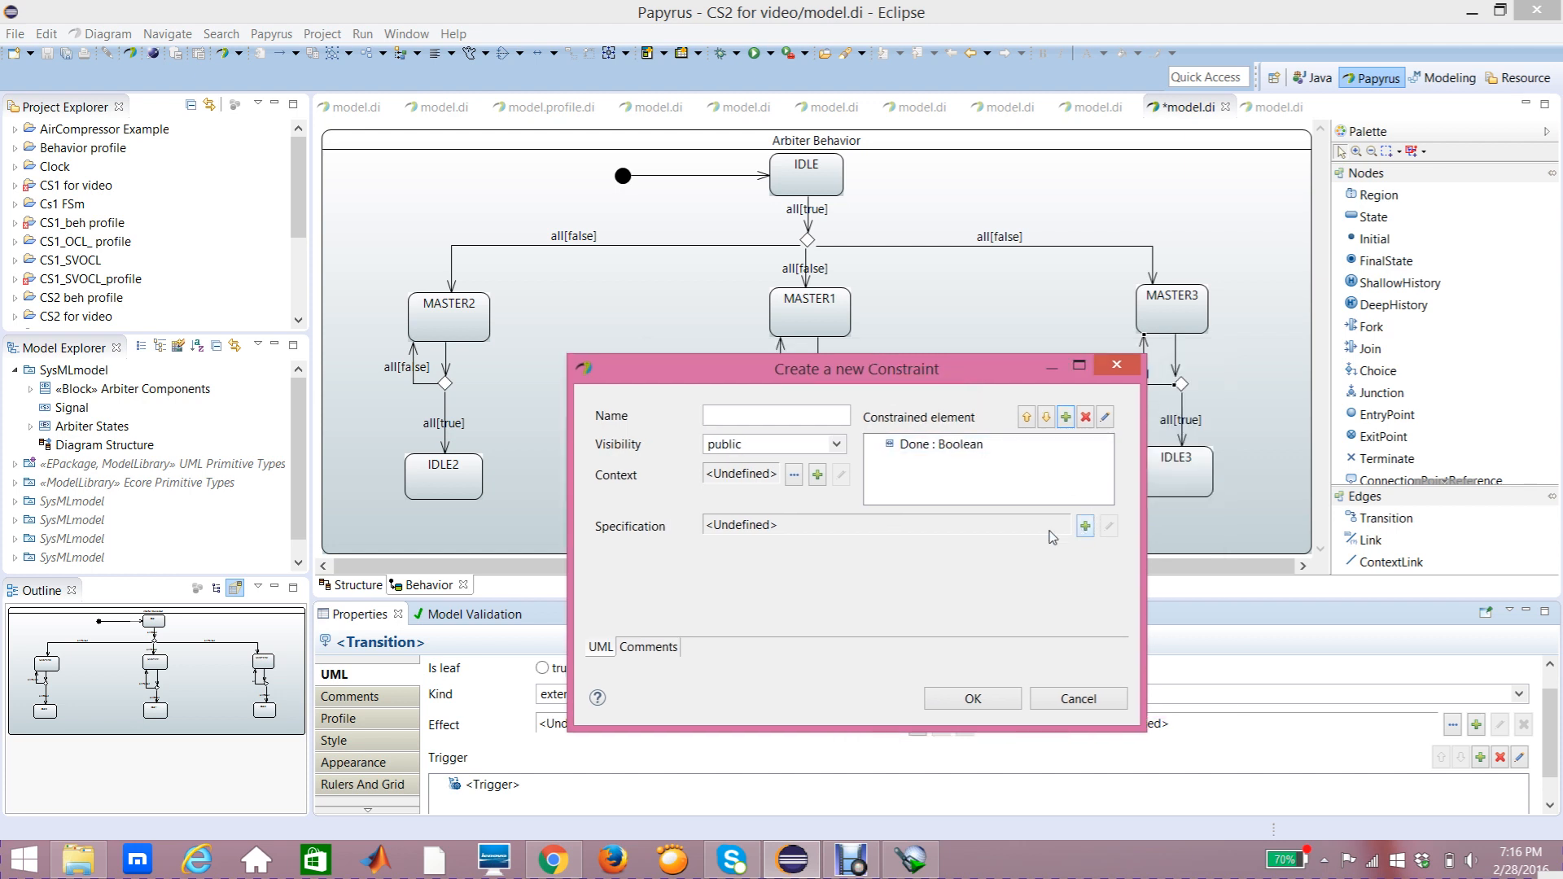
Step: Give this guard a LiteralBoolean specification of false and confirm the constraint
click(1085, 527)
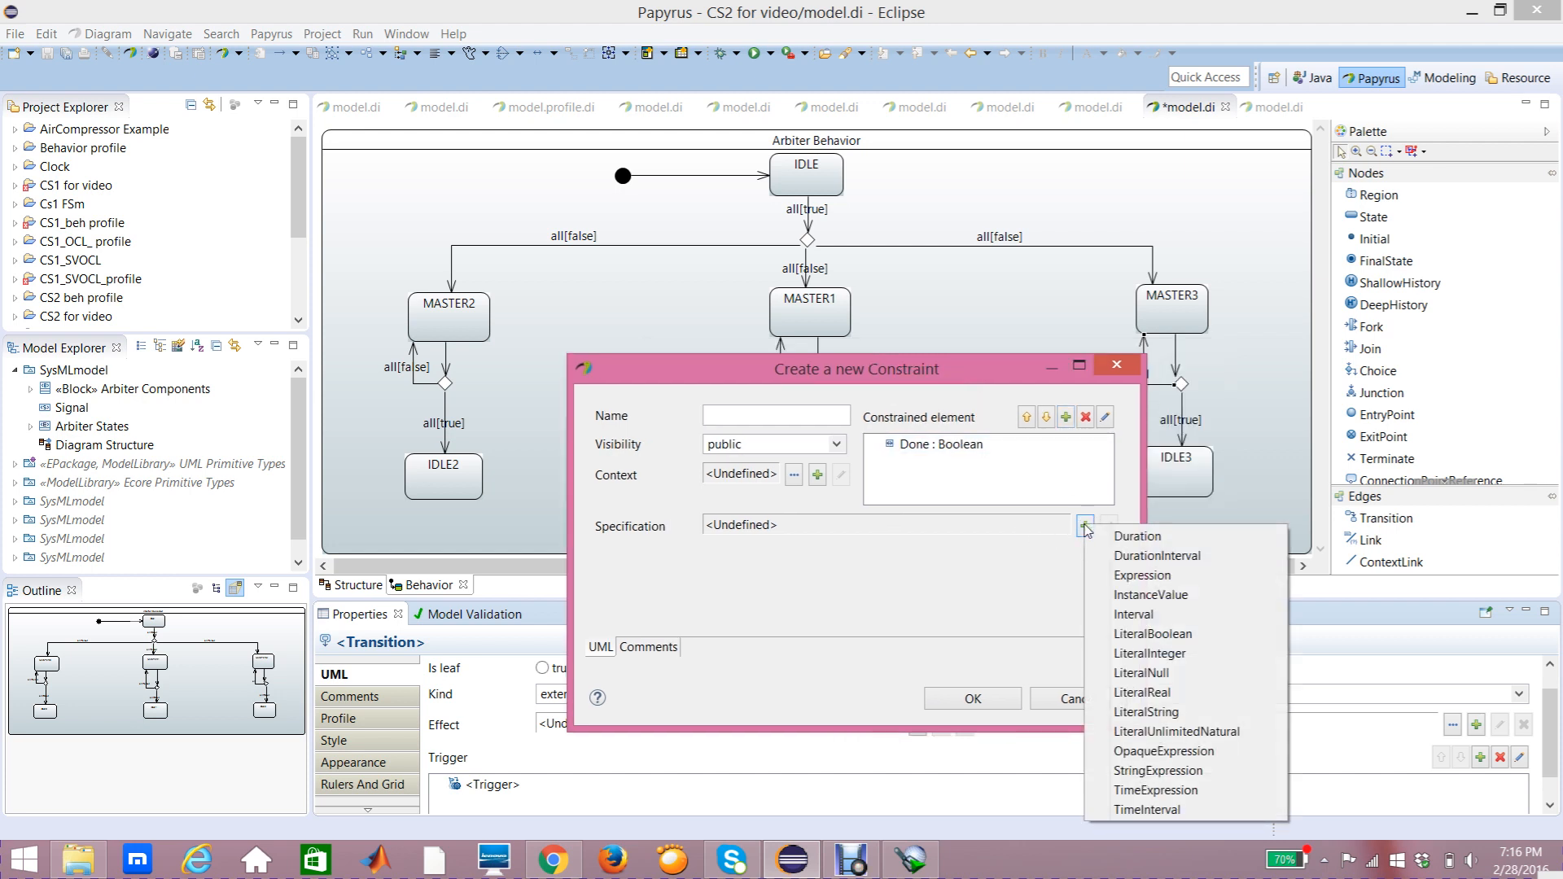
click(1124, 641)
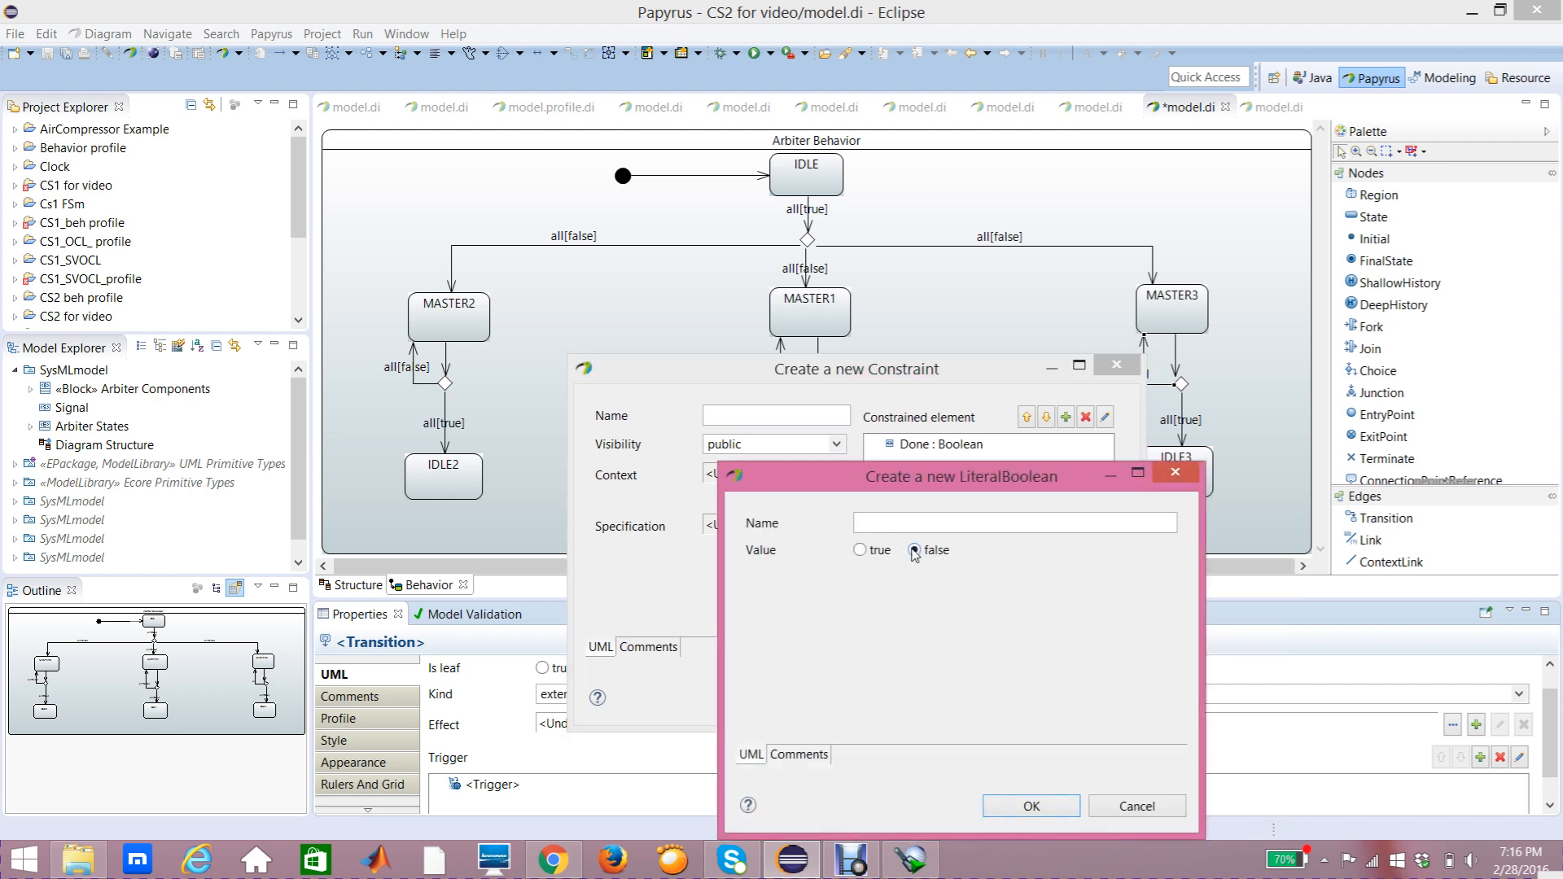
click(1032, 806)
click(995, 707)
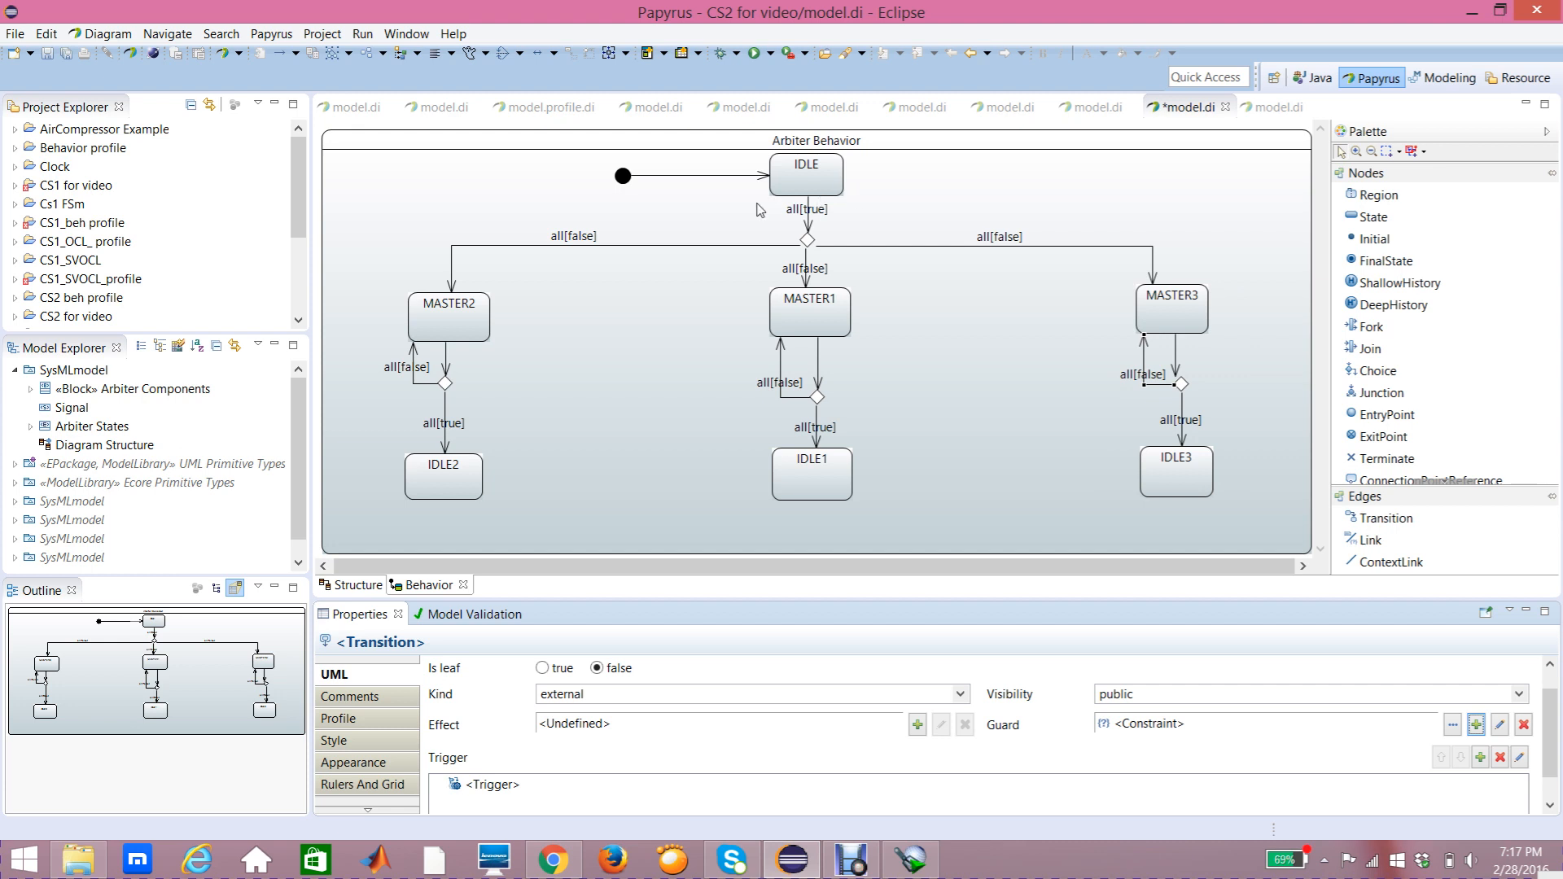
click(781, 189)
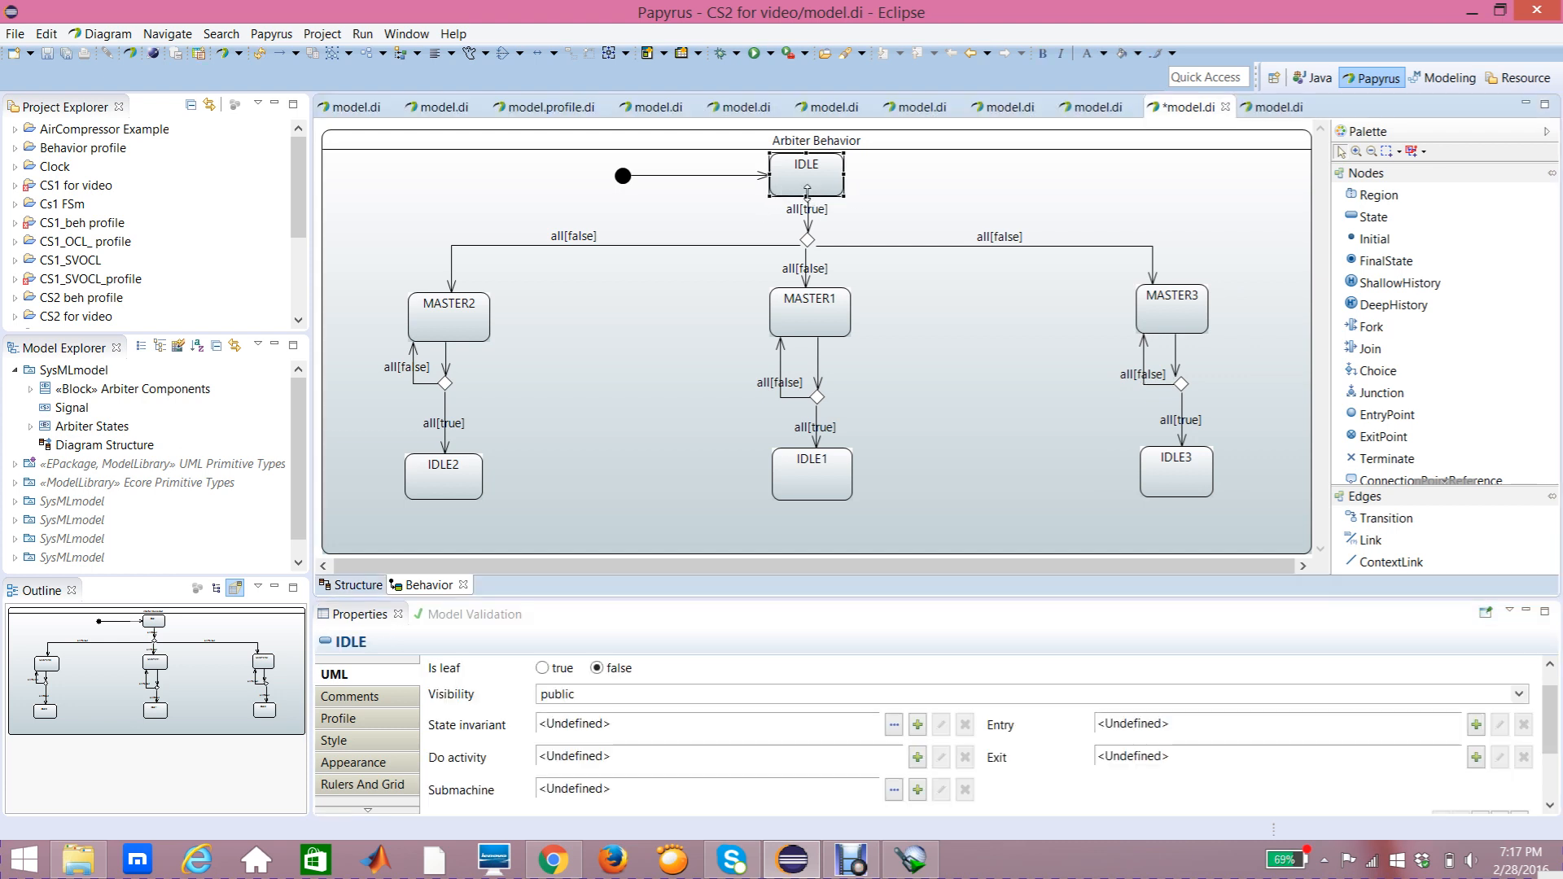
drag(807, 196, 807, 203)
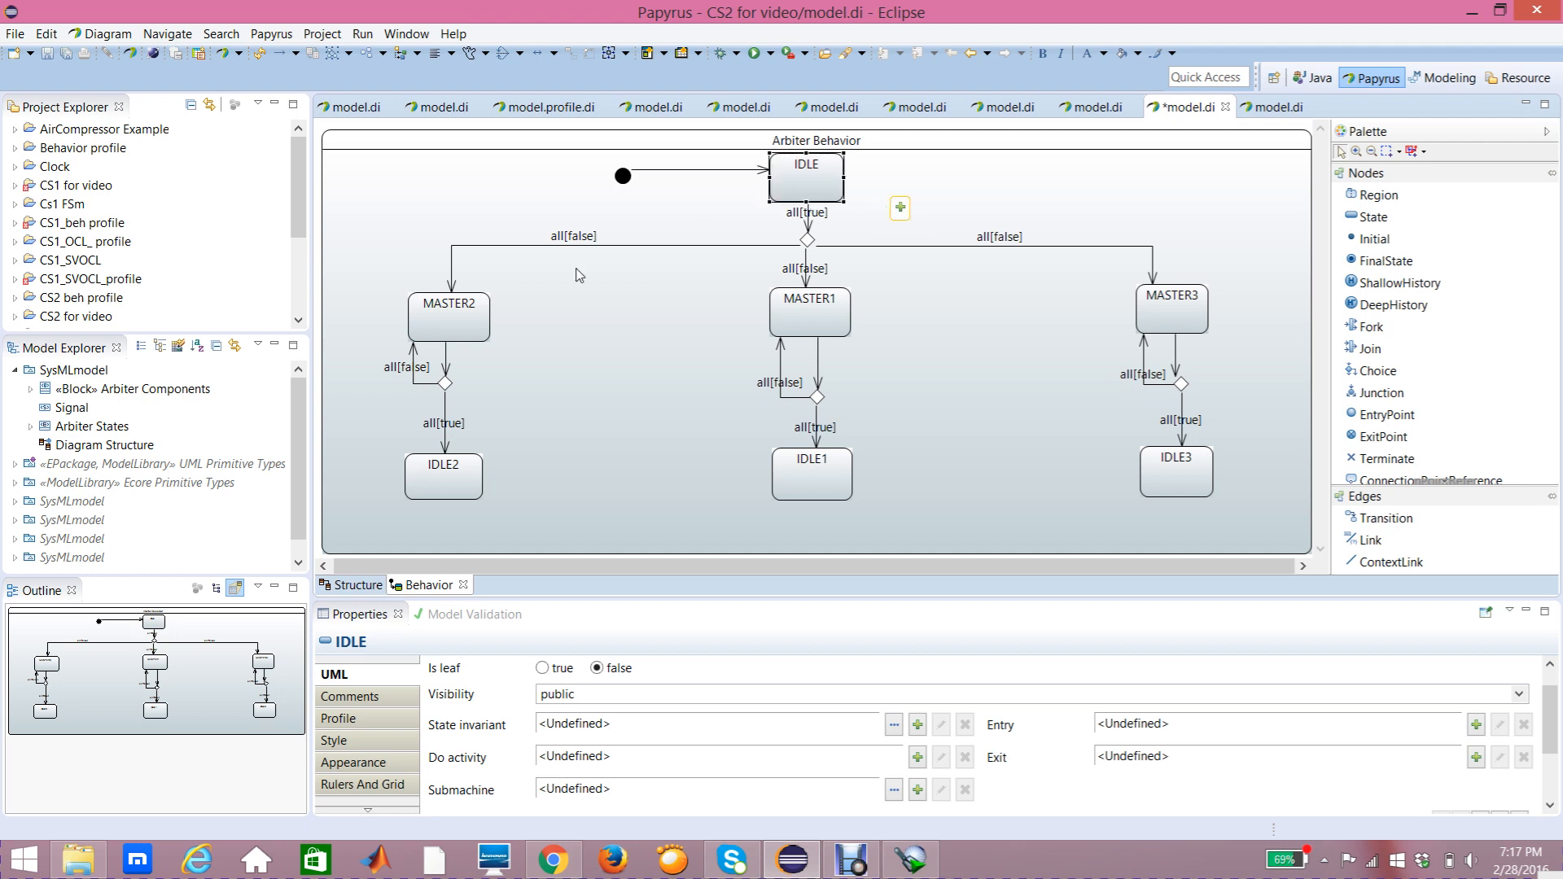
click(446, 325)
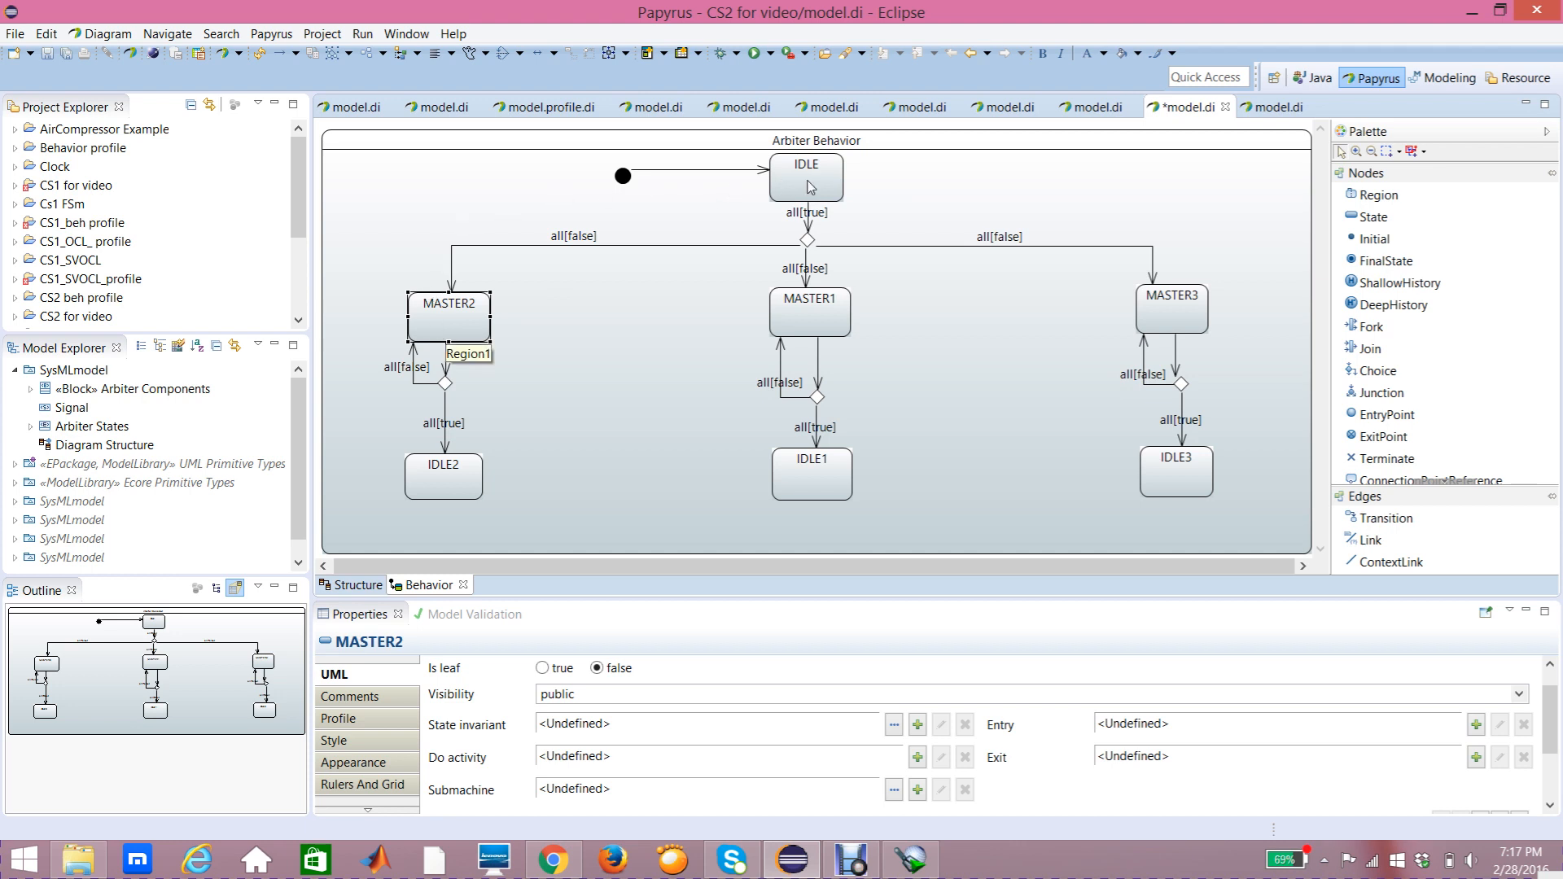
mouse_move(810, 187)
click(479, 487)
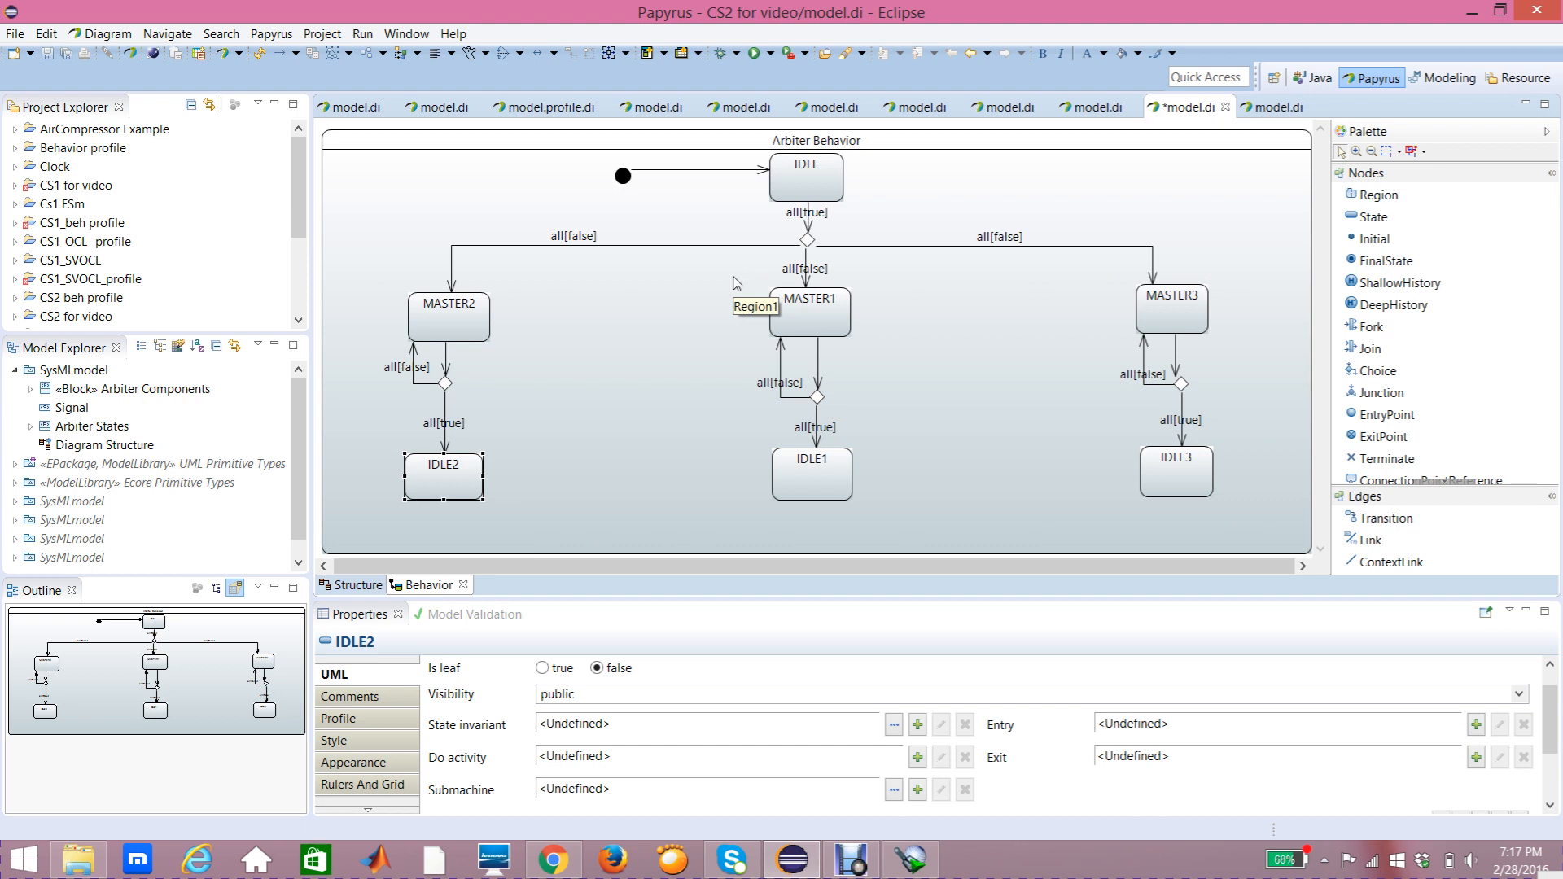
click(806, 191)
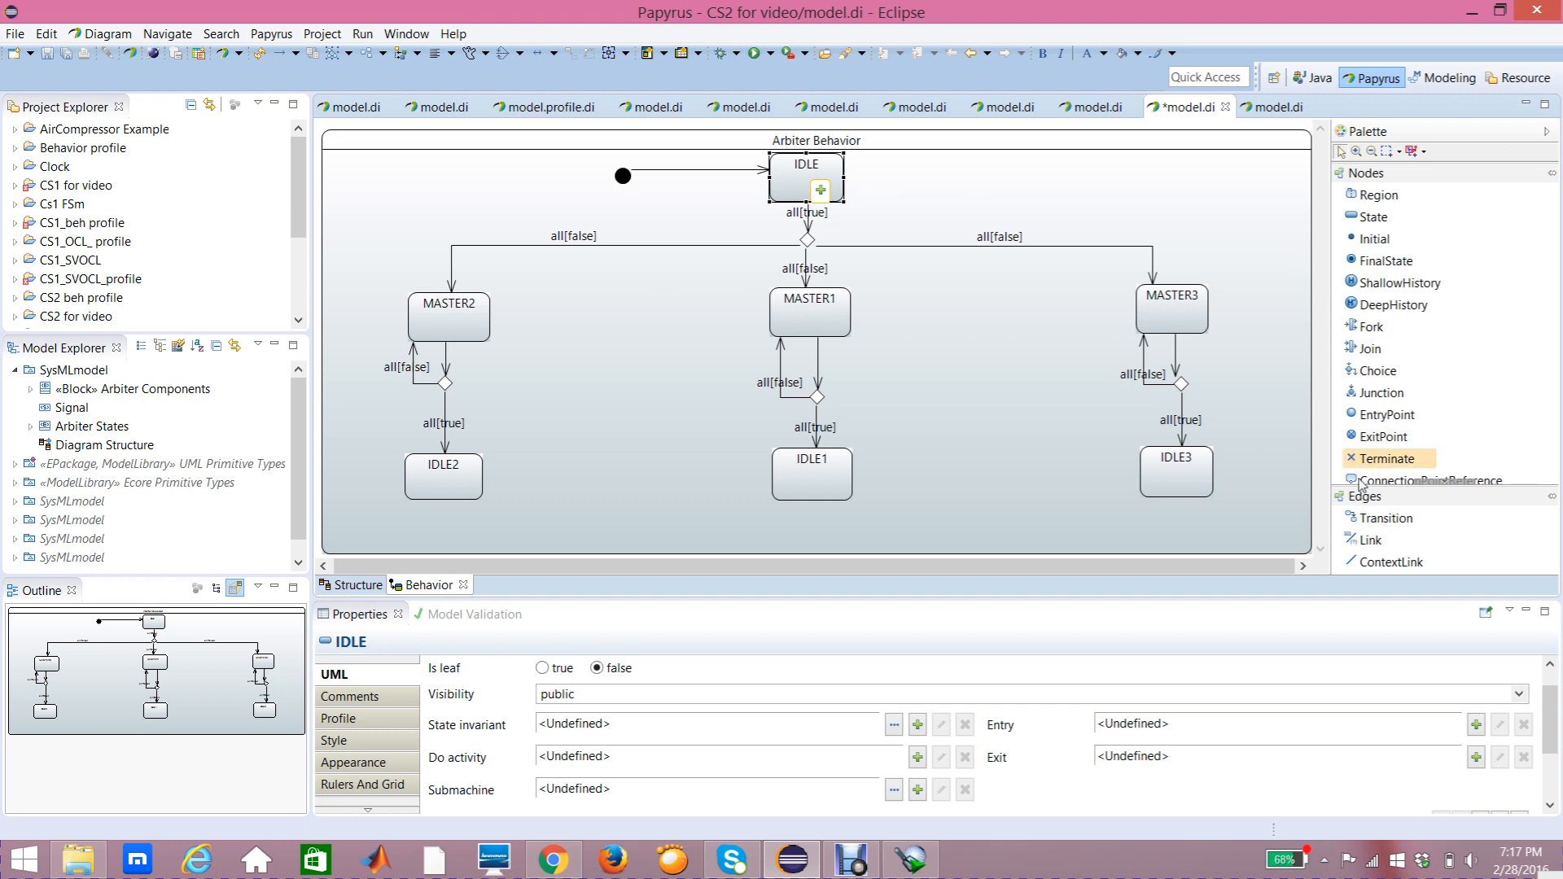
Step: Draw a transition from MASTER2 up to IDLE, routed around the left side, and nudge the initial node slightly clear of it
click(1392, 526)
click(419, 311)
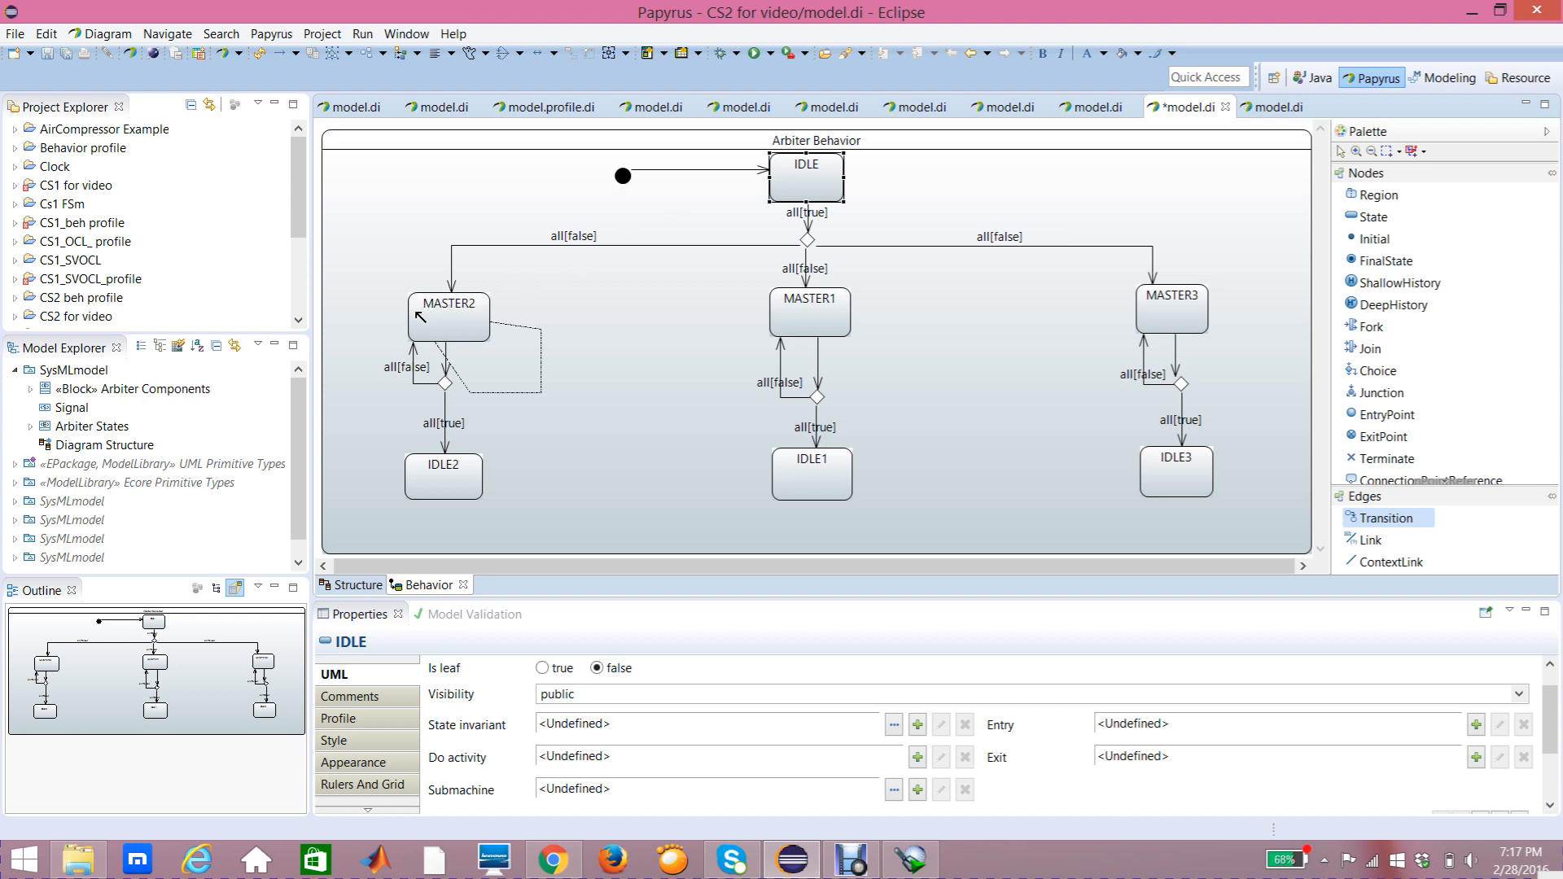
click(780, 186)
mouse_move(646, 234)
mouse_down()
mouse_move(456, 180)
mouse_move(417, 201)
mouse_up()
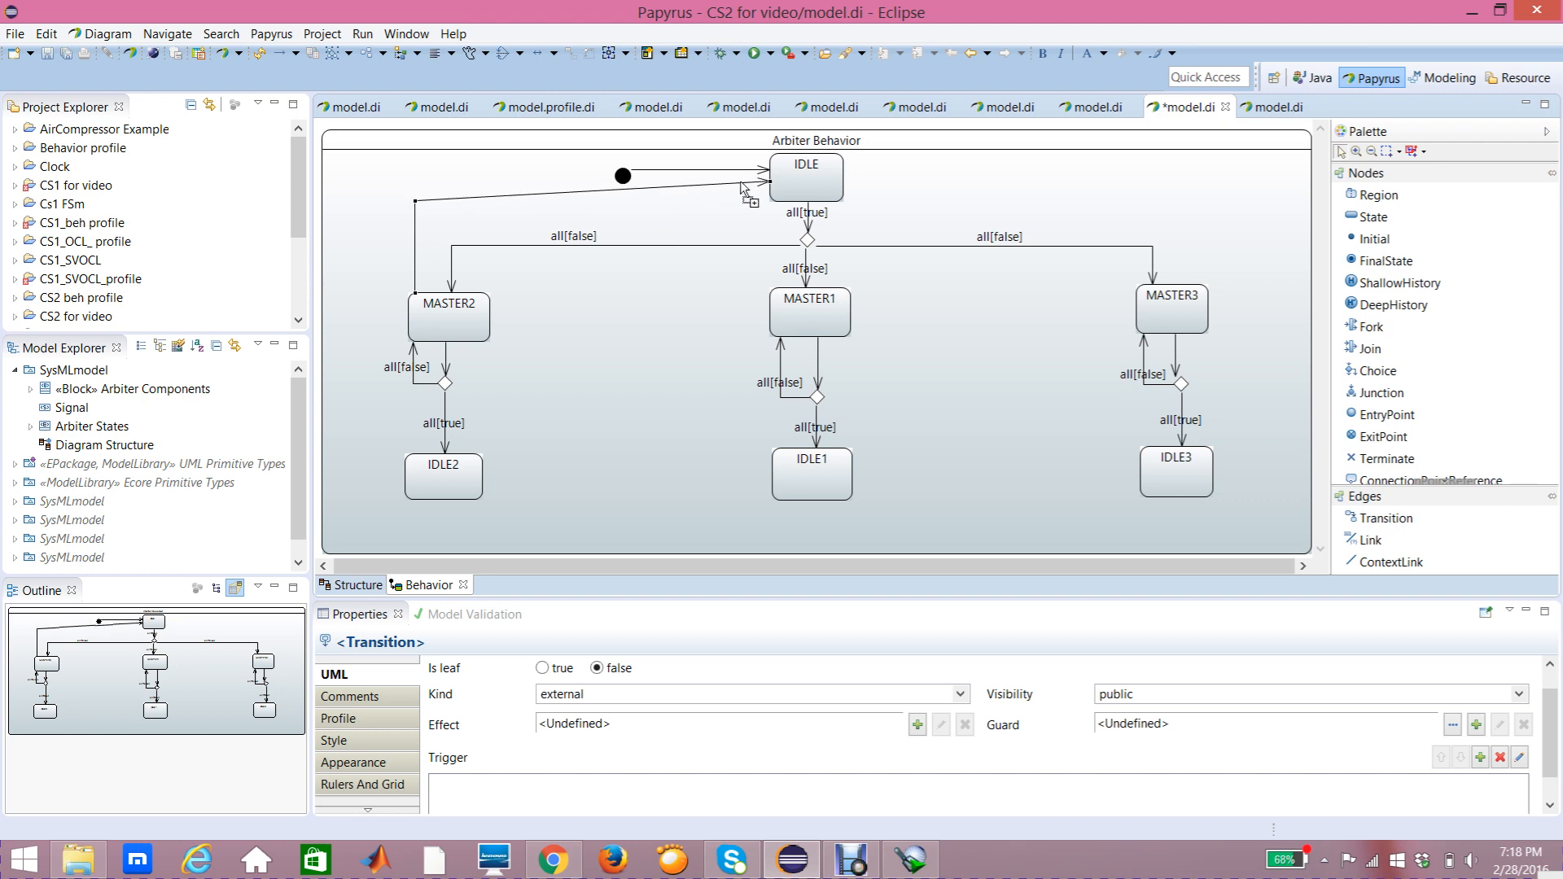
drag(770, 182, 773, 193)
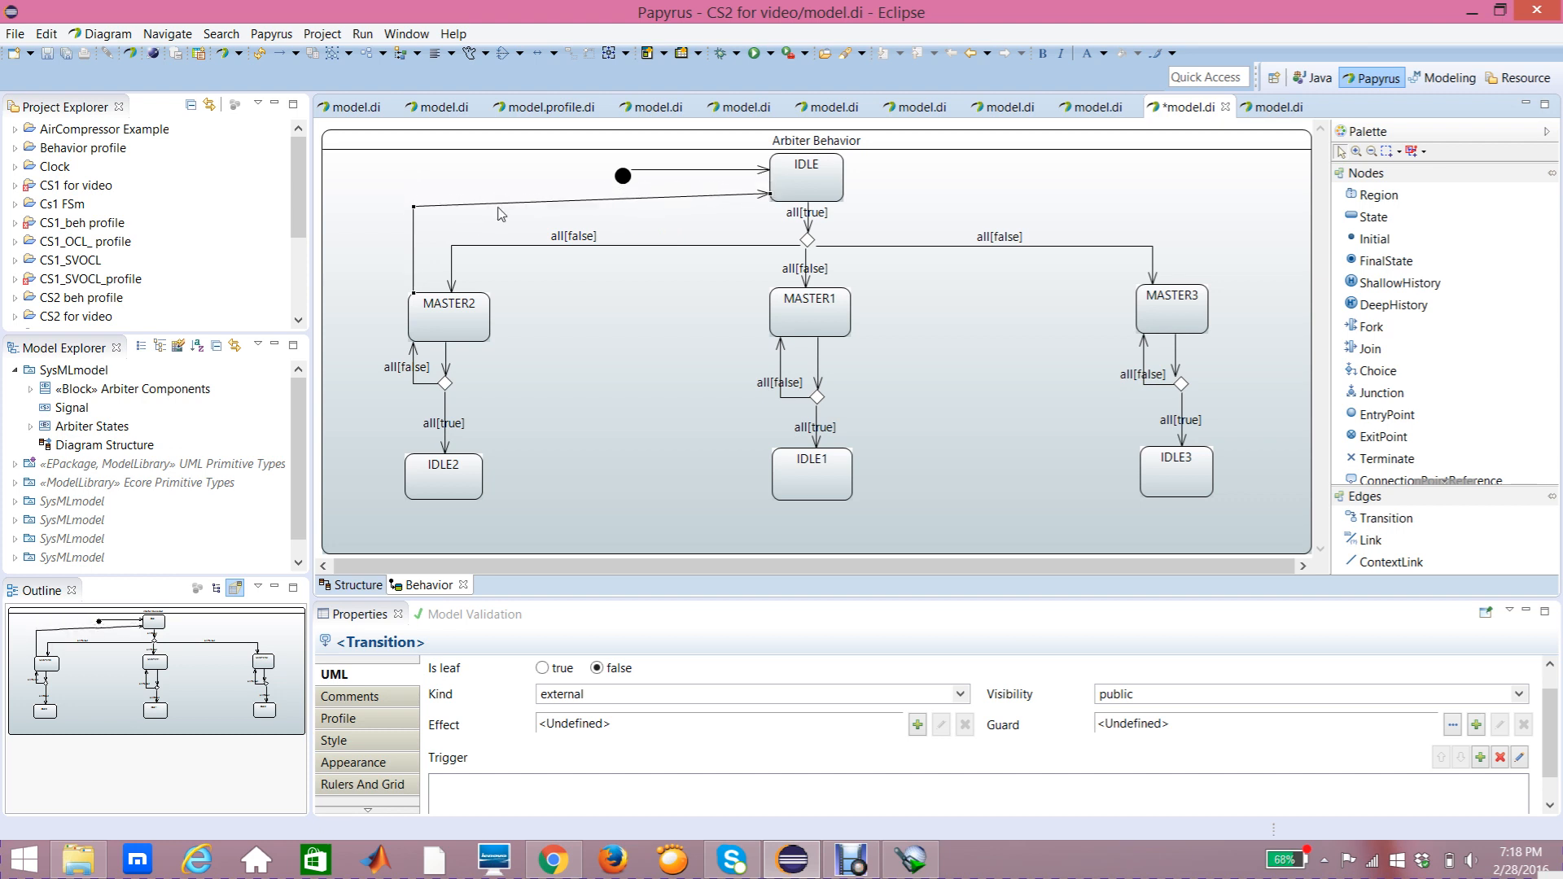
drag(414, 207, 416, 198)
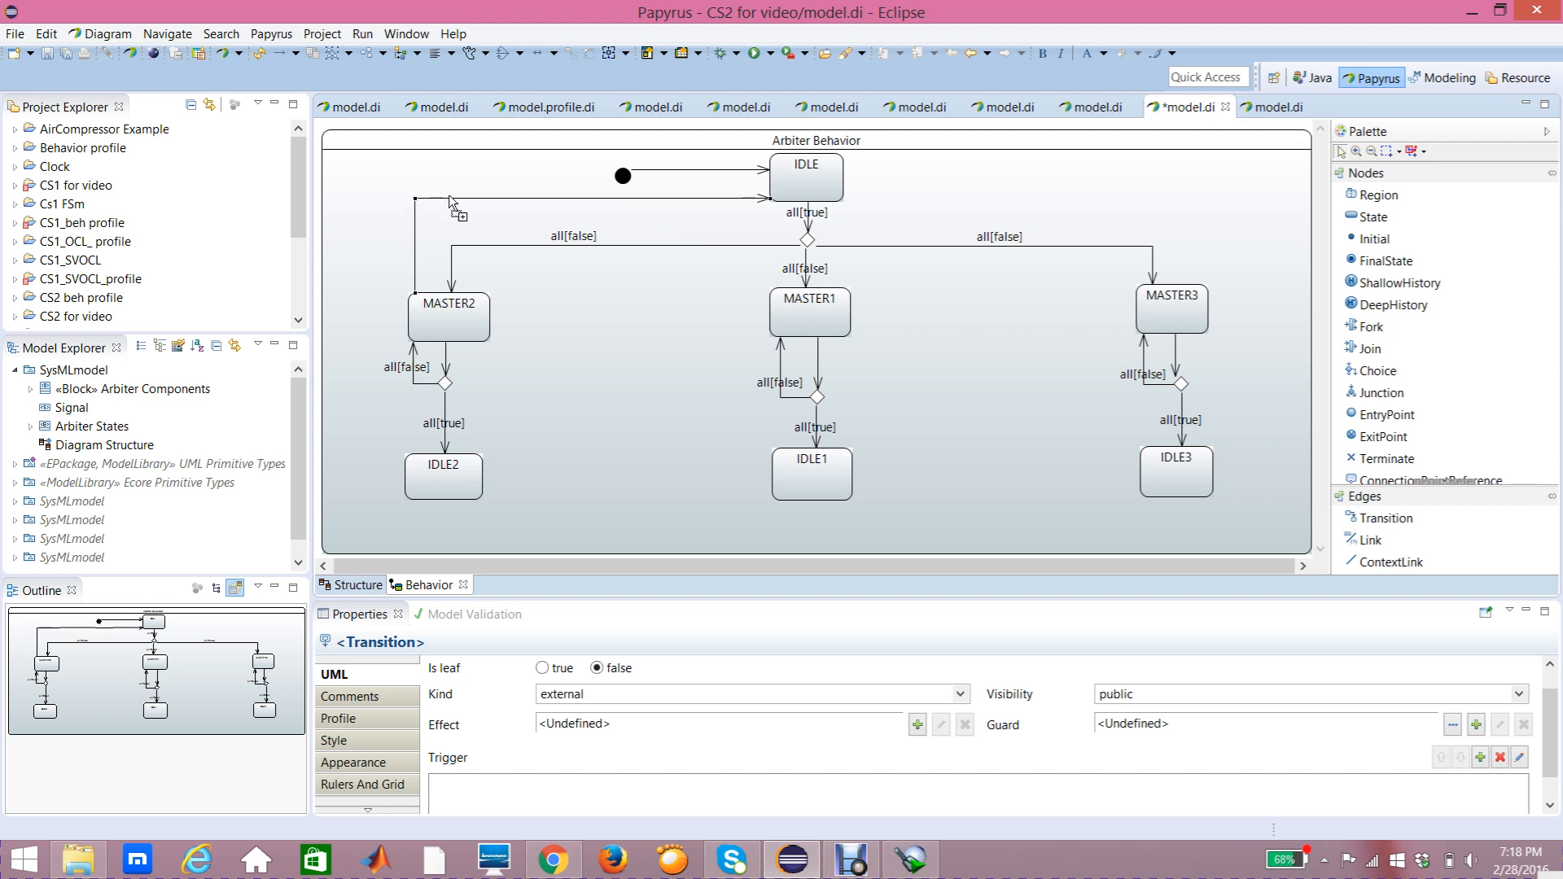
drag(623, 177, 629, 171)
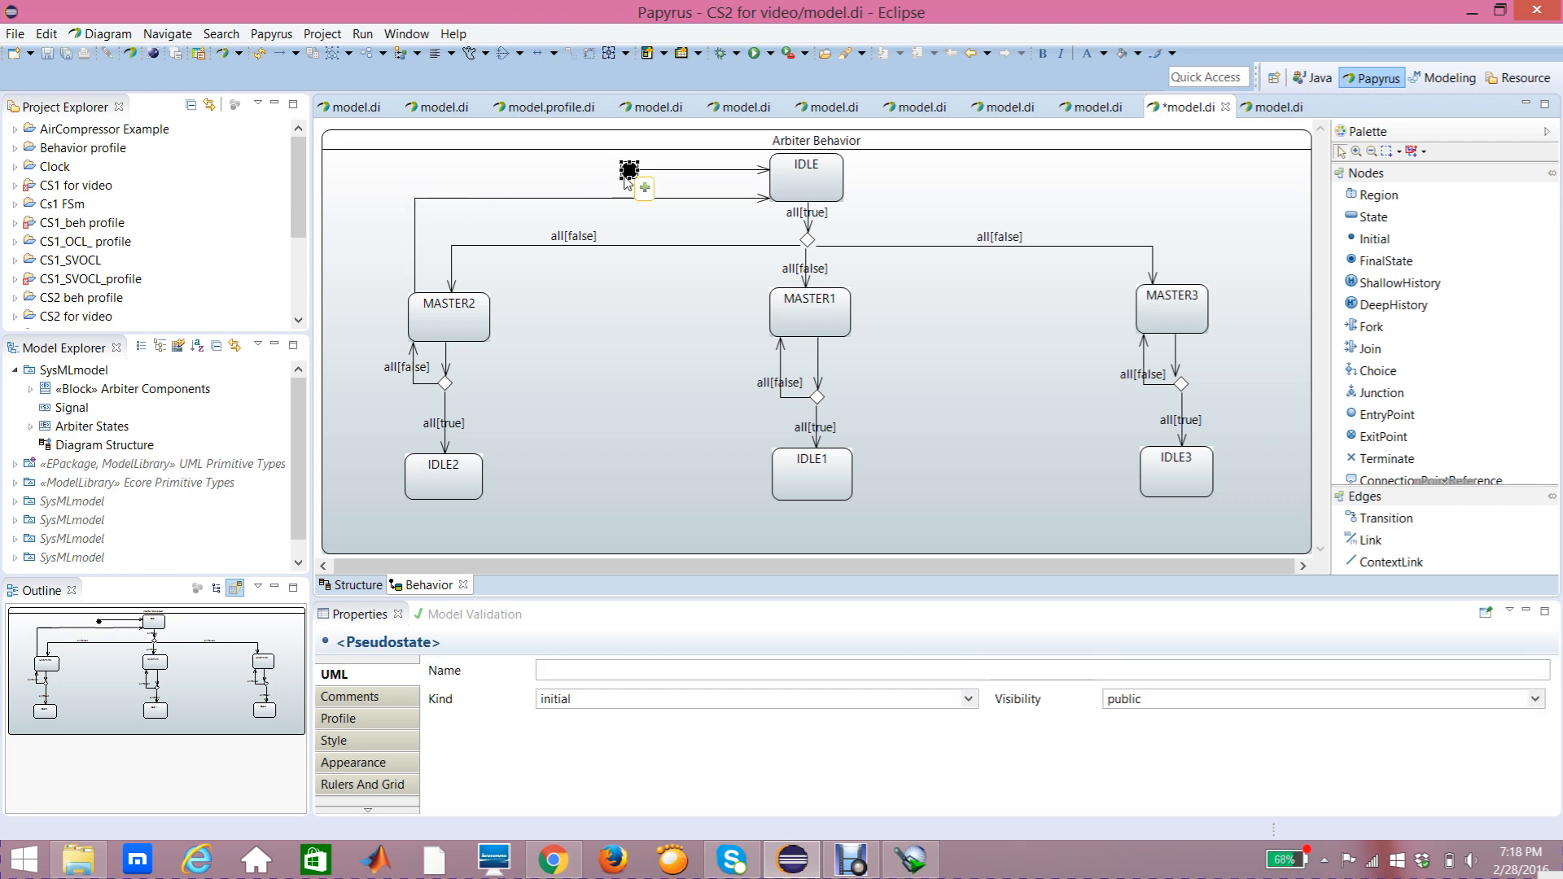
click(520, 200)
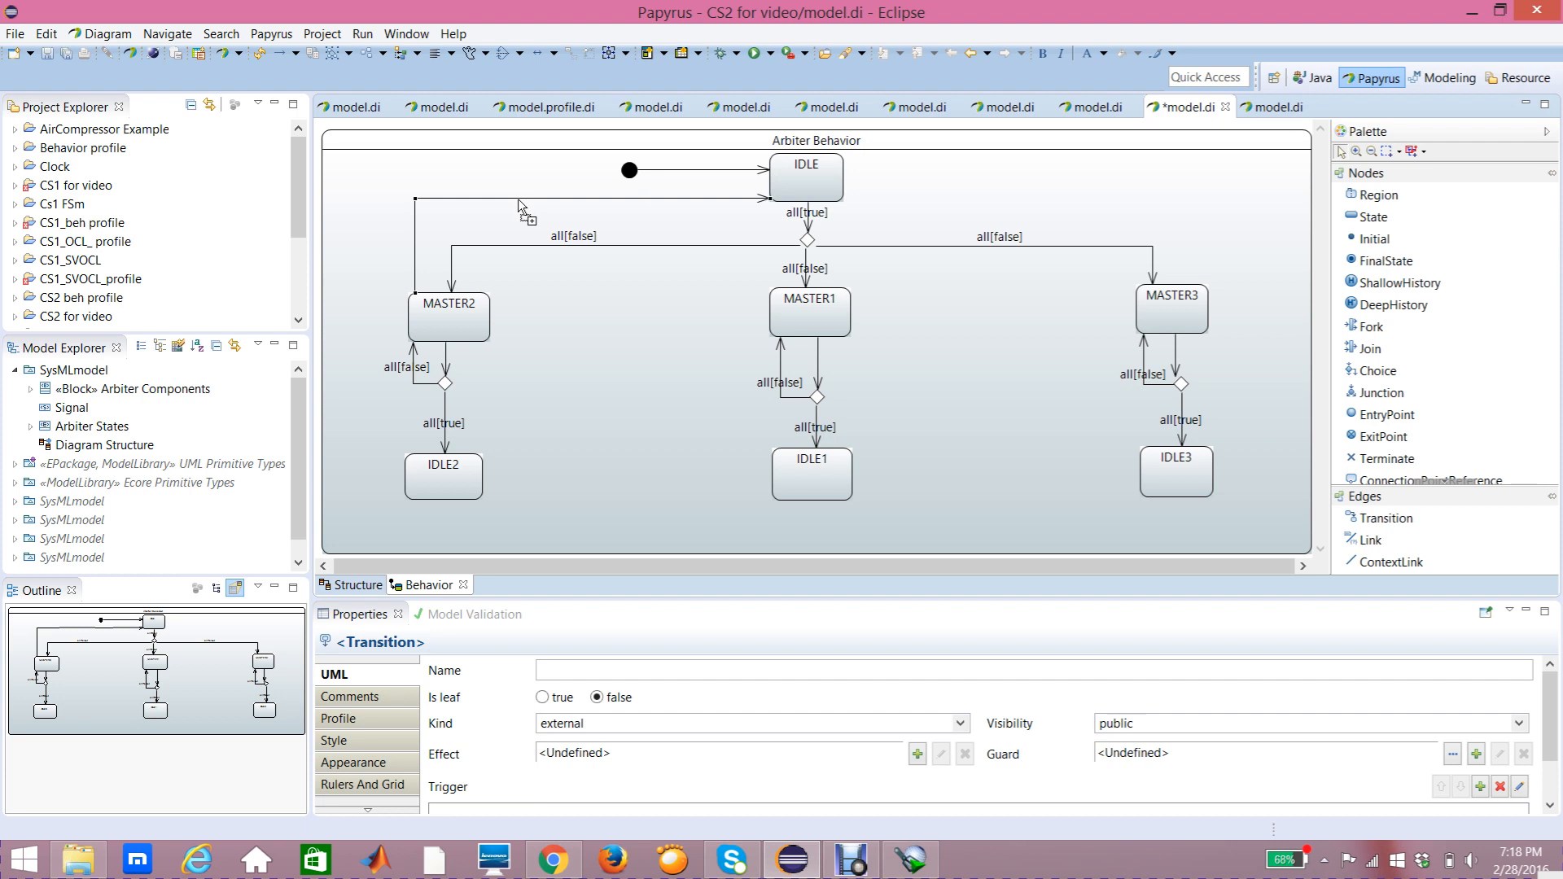
Step: Add a trigger on the reset port to the transition from MASTER2 up to IDLE
mouse_move(520, 205)
drag(1553, 716, 1556, 735)
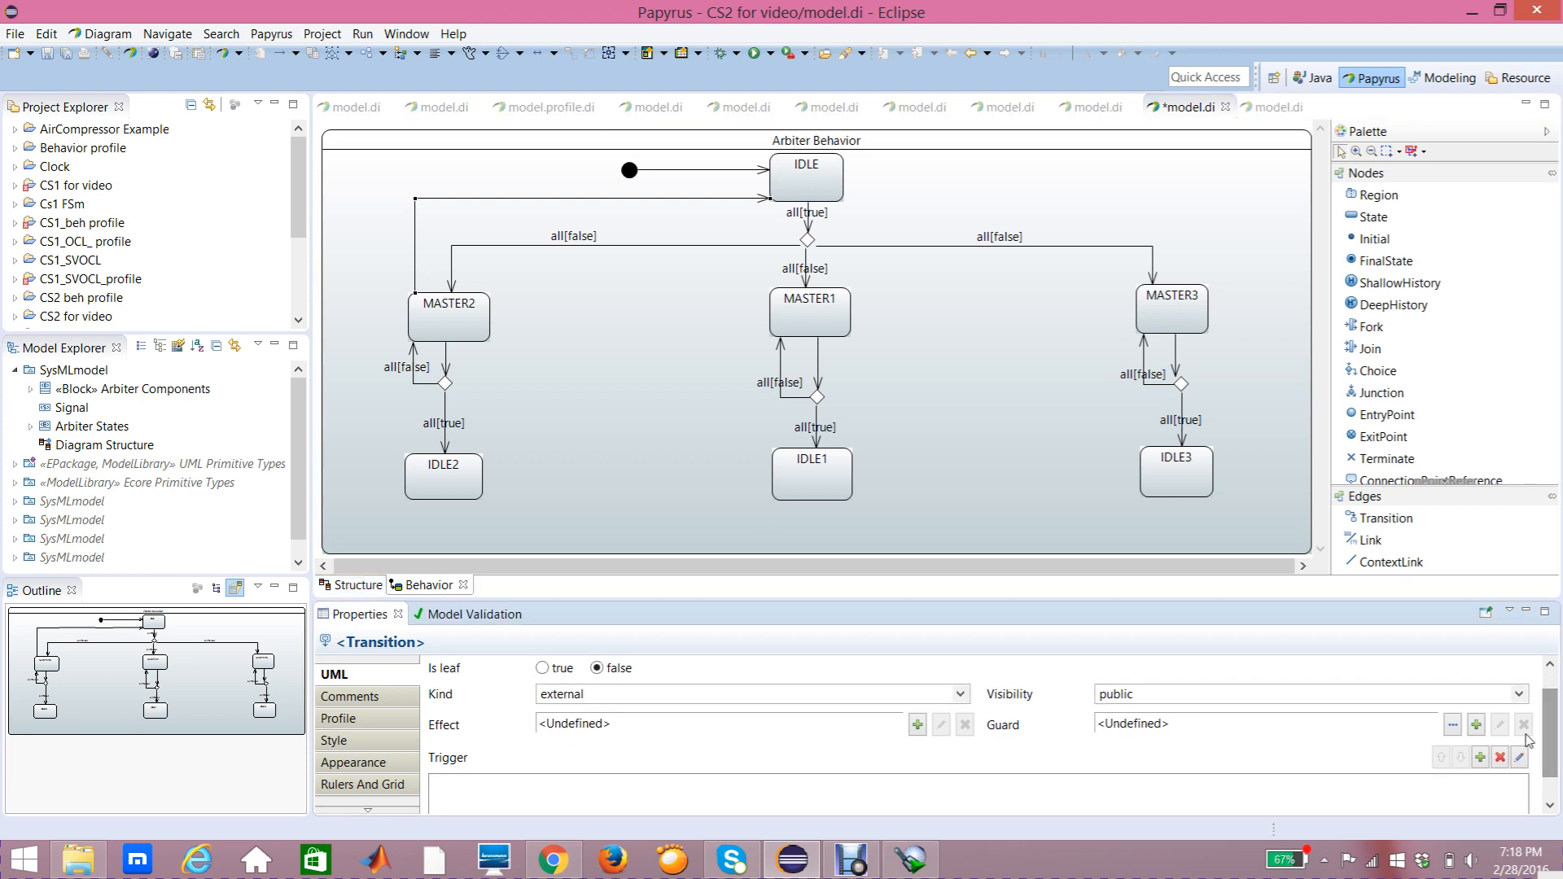
click(1481, 758)
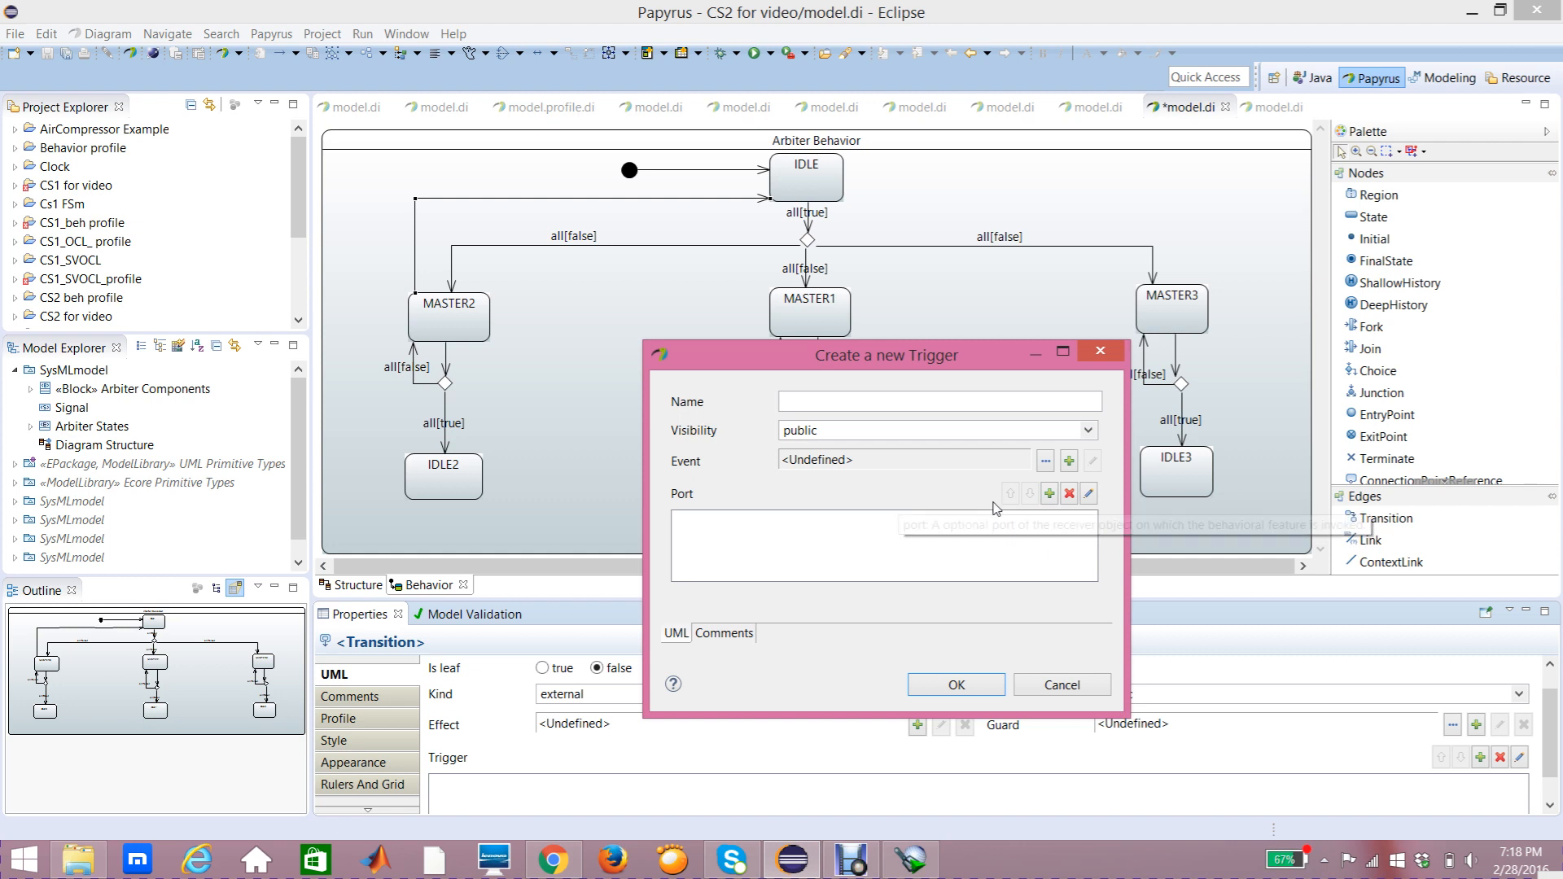
click(1050, 494)
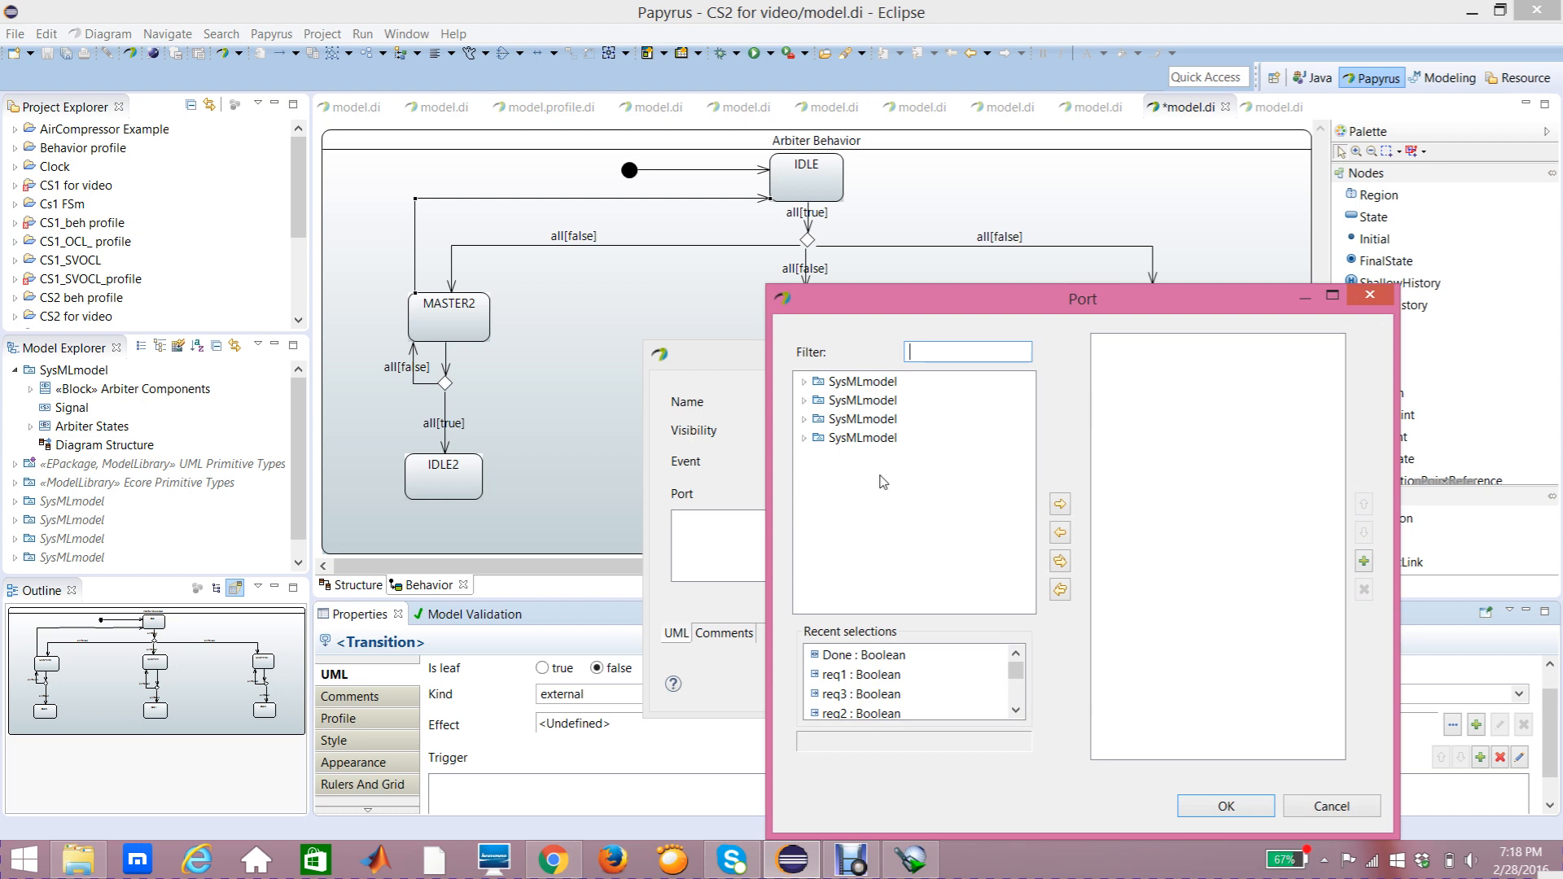
click(805, 382)
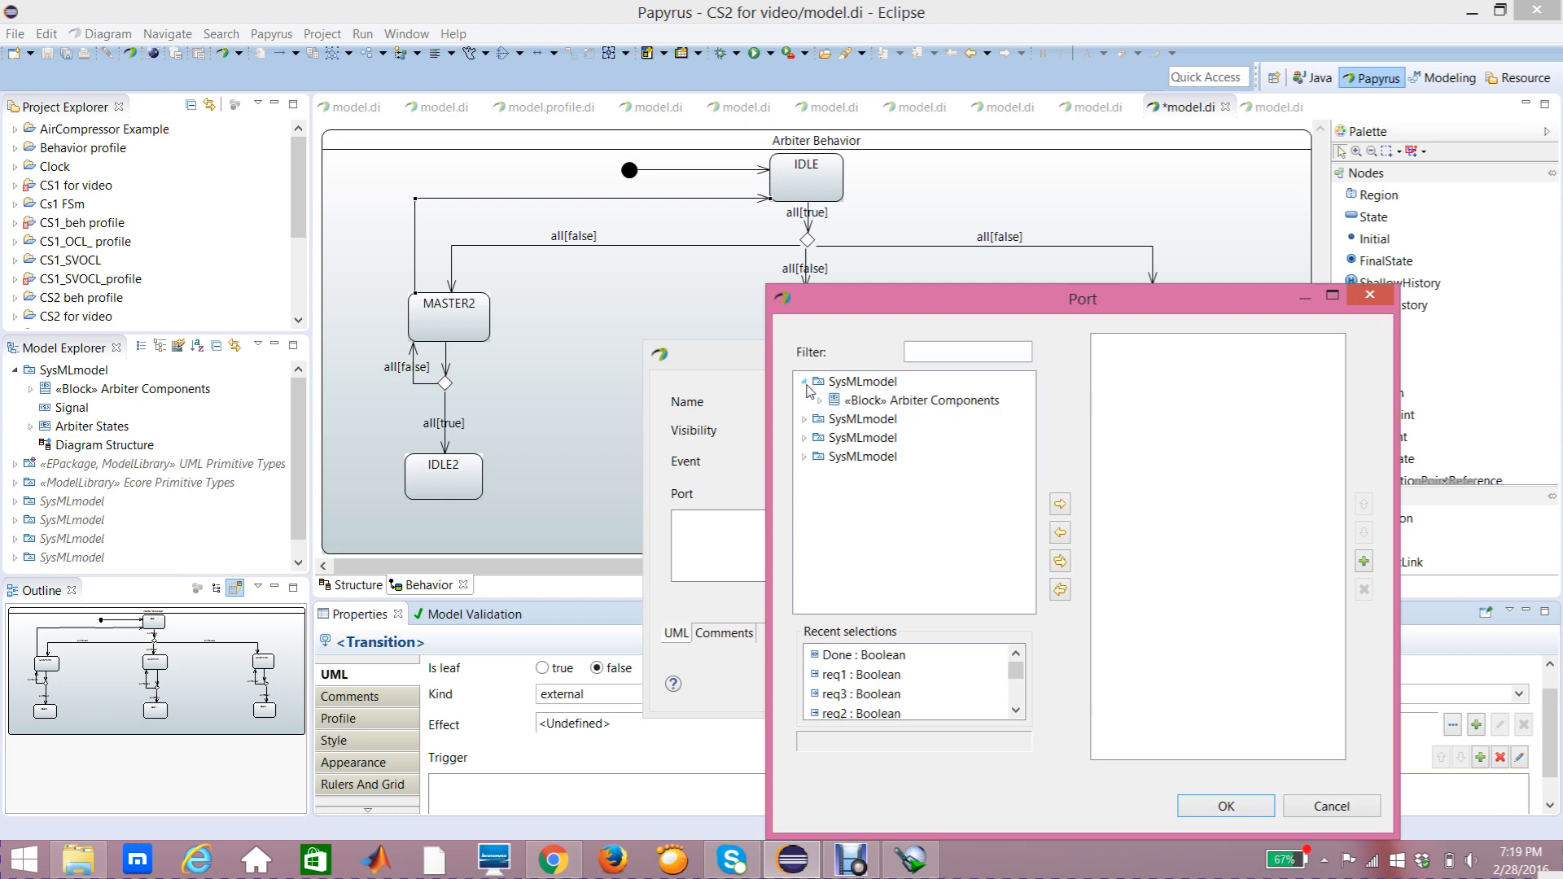
click(819, 400)
click(900, 420)
click(912, 438)
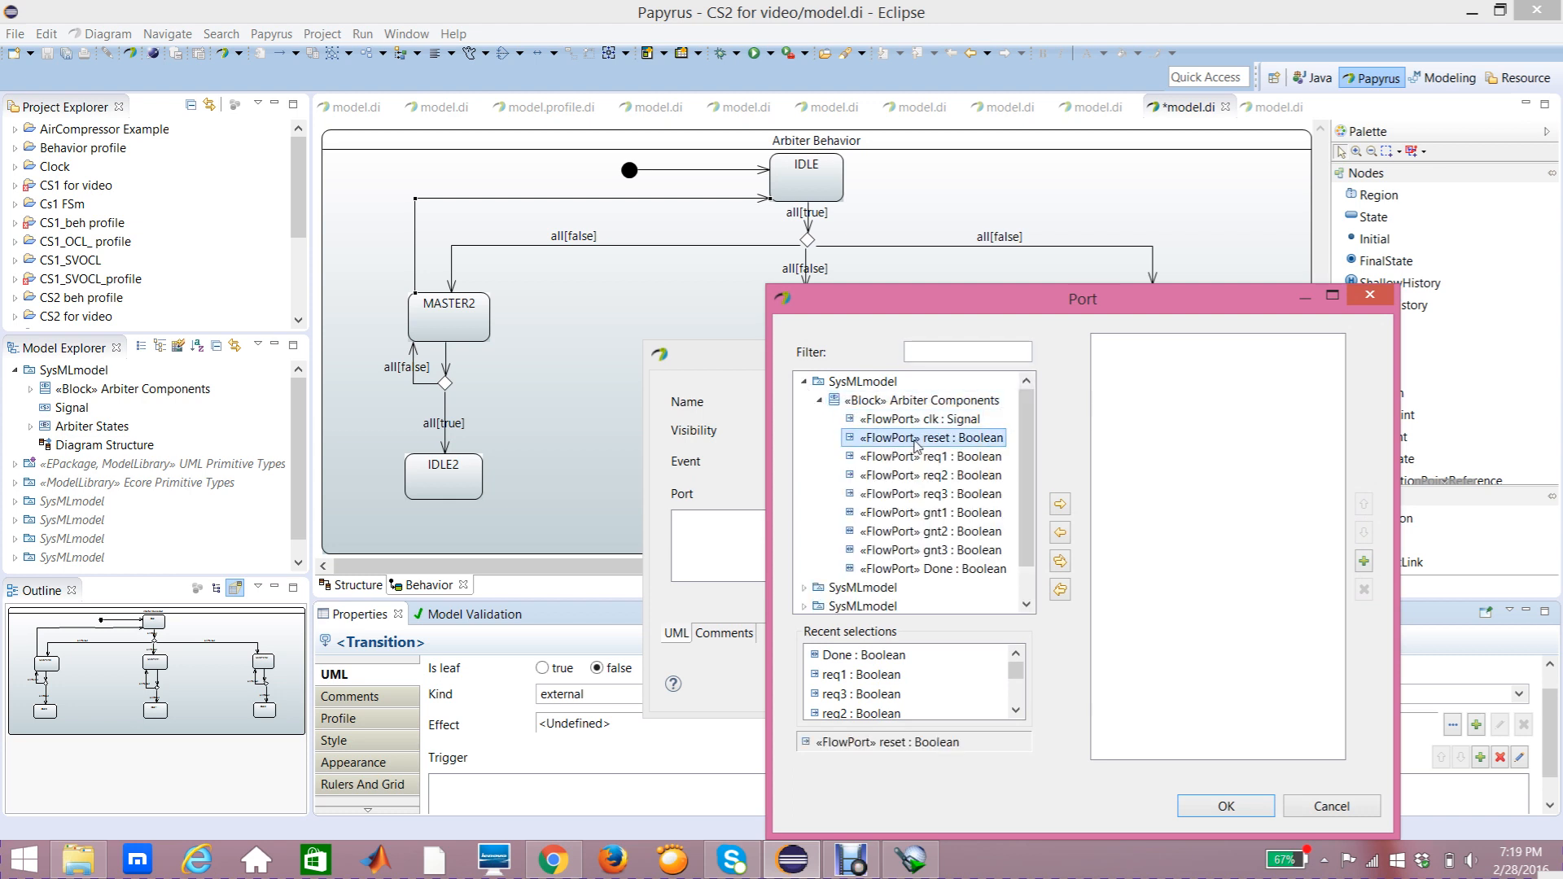
click(1061, 505)
click(1197, 806)
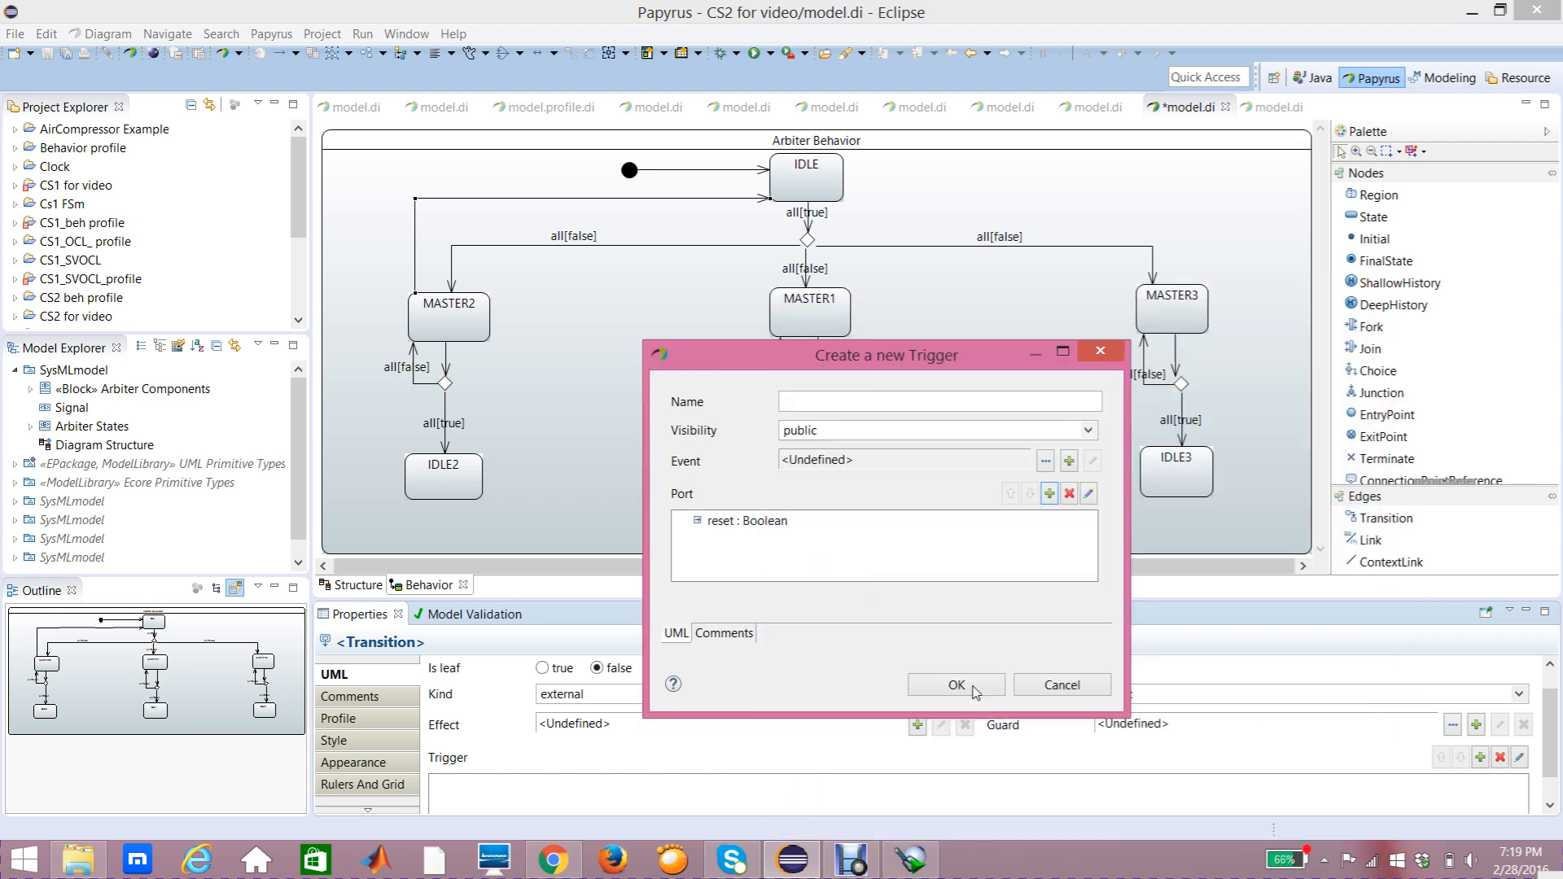
click(957, 686)
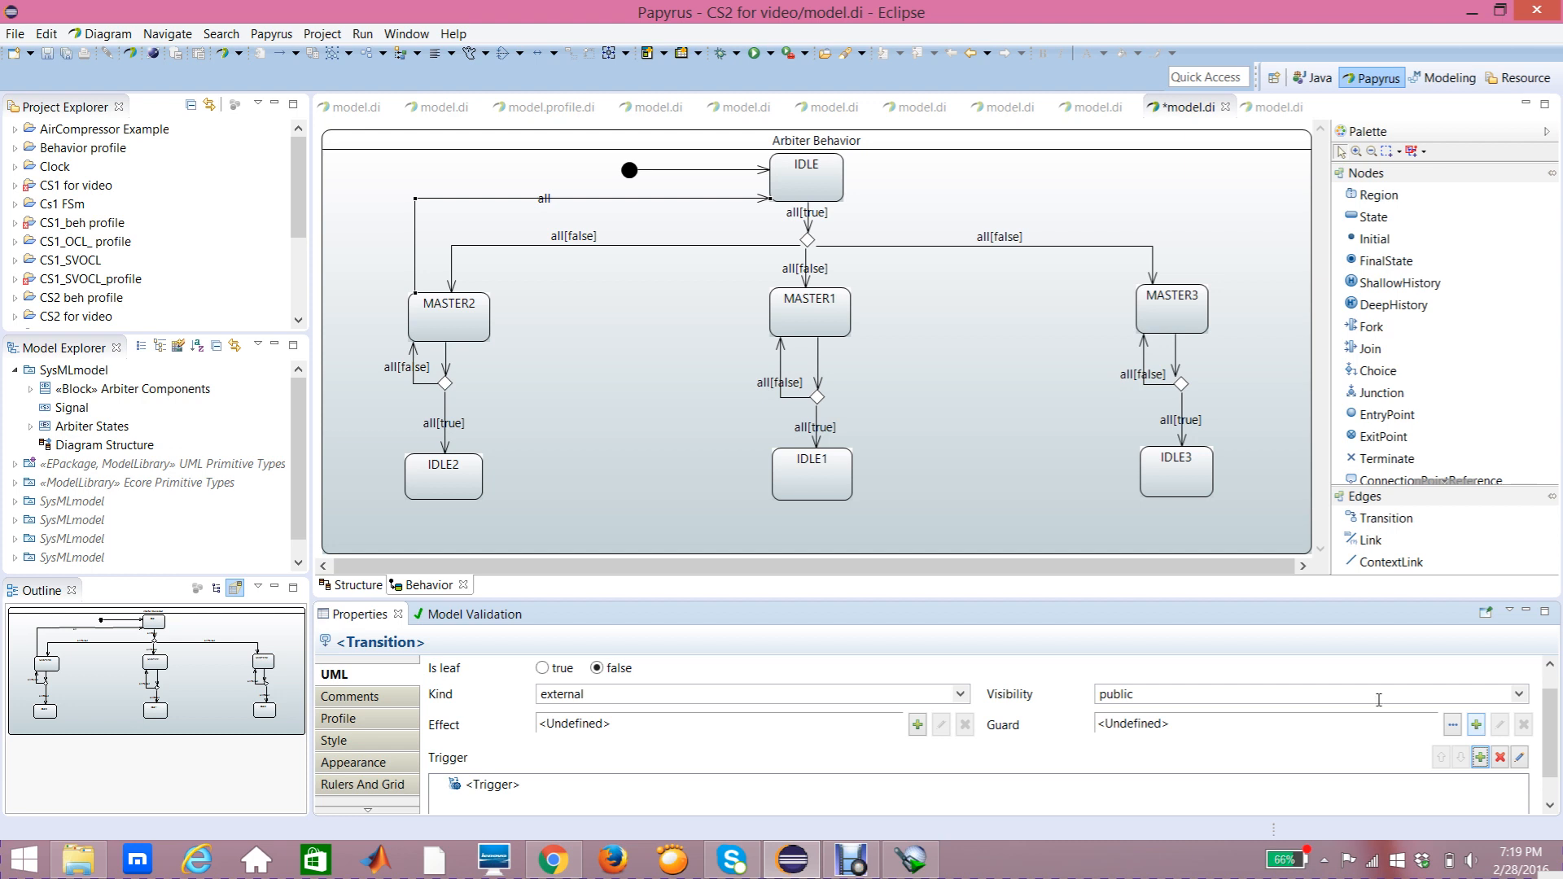
Step: Add a new Constraint guard to the MASTER2-to-IDLE transition, constraining the reset port
click(1477, 724)
click(1431, 736)
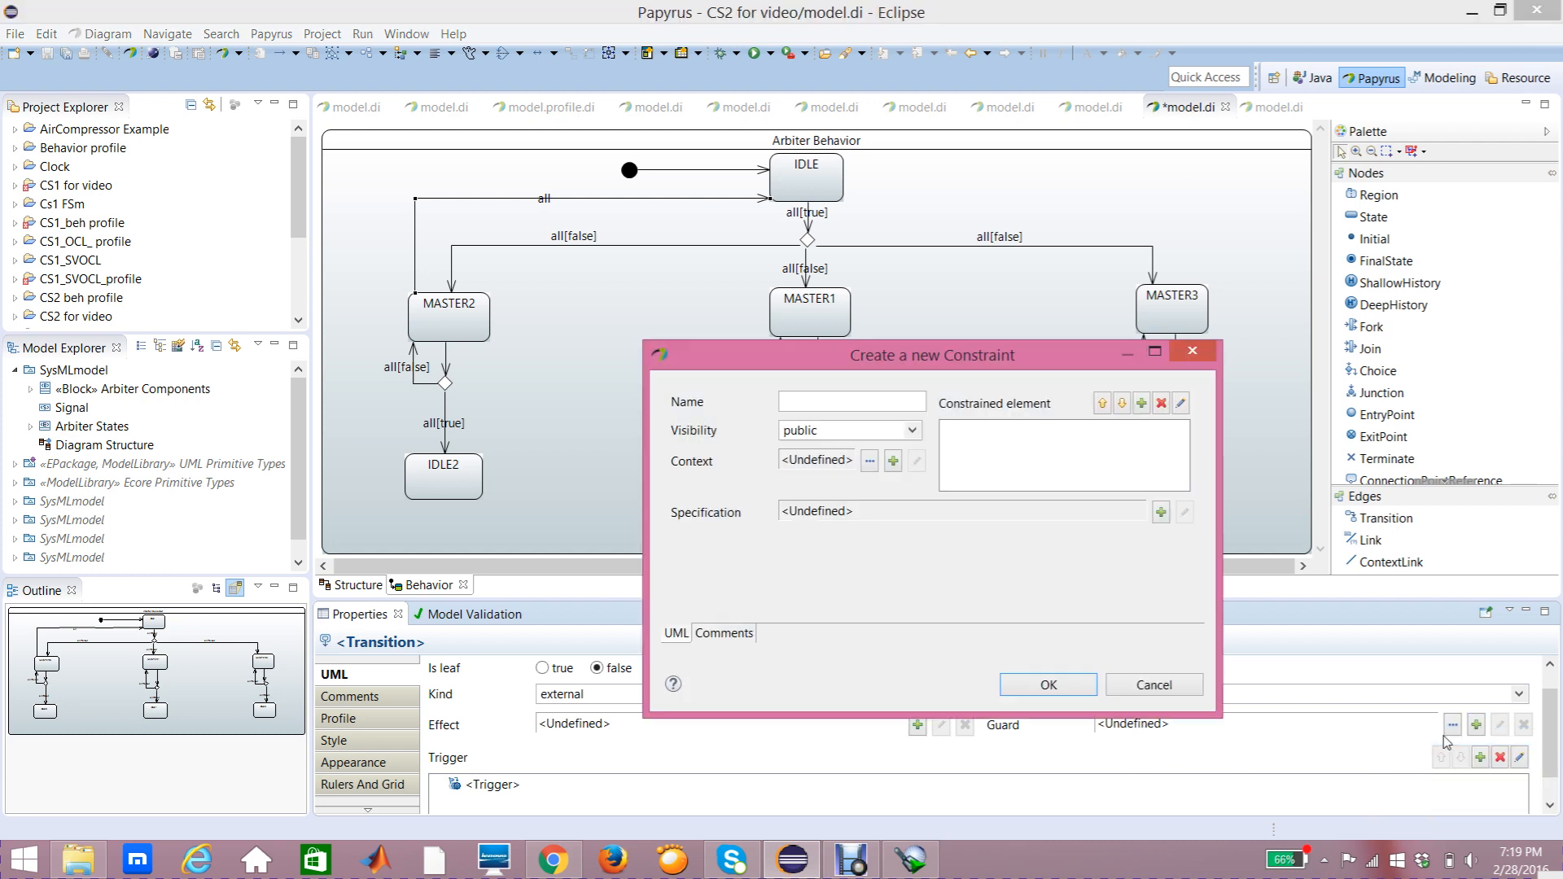
click(1143, 403)
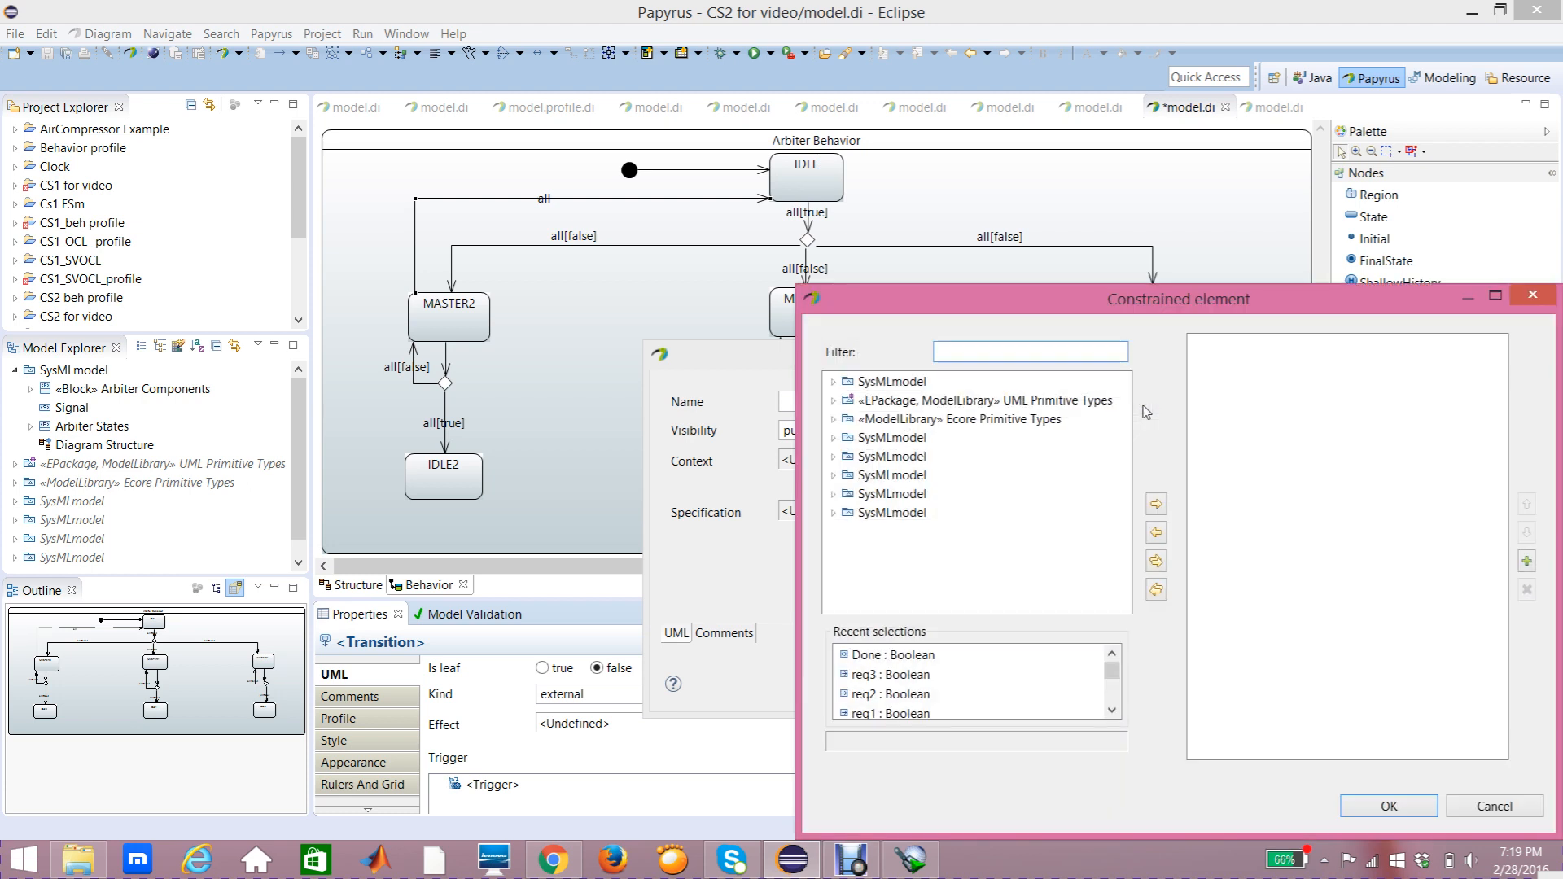
click(833, 381)
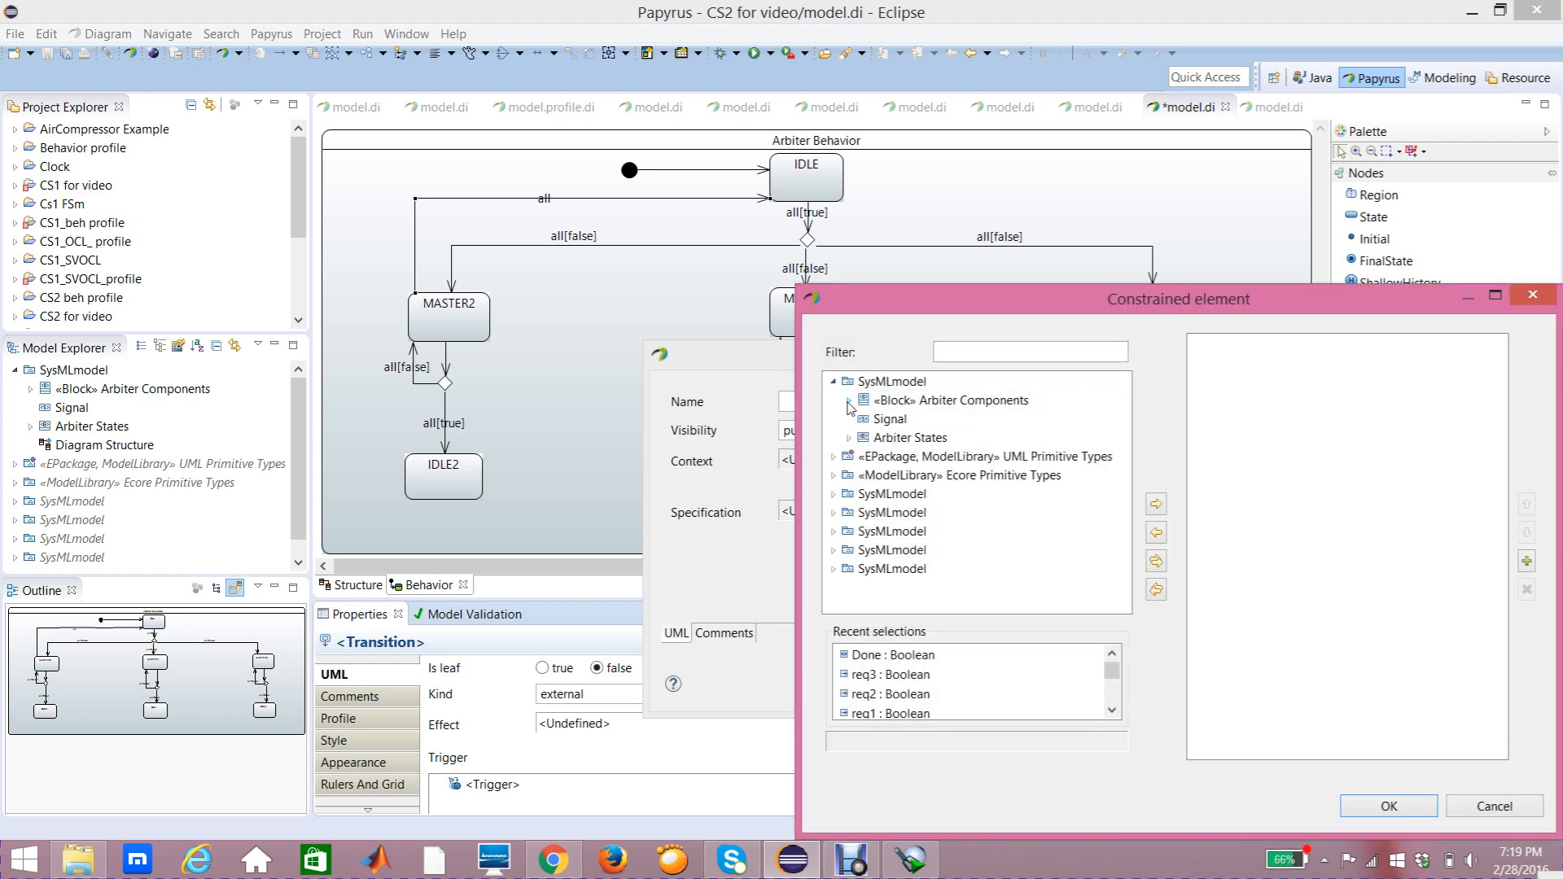
click(848, 400)
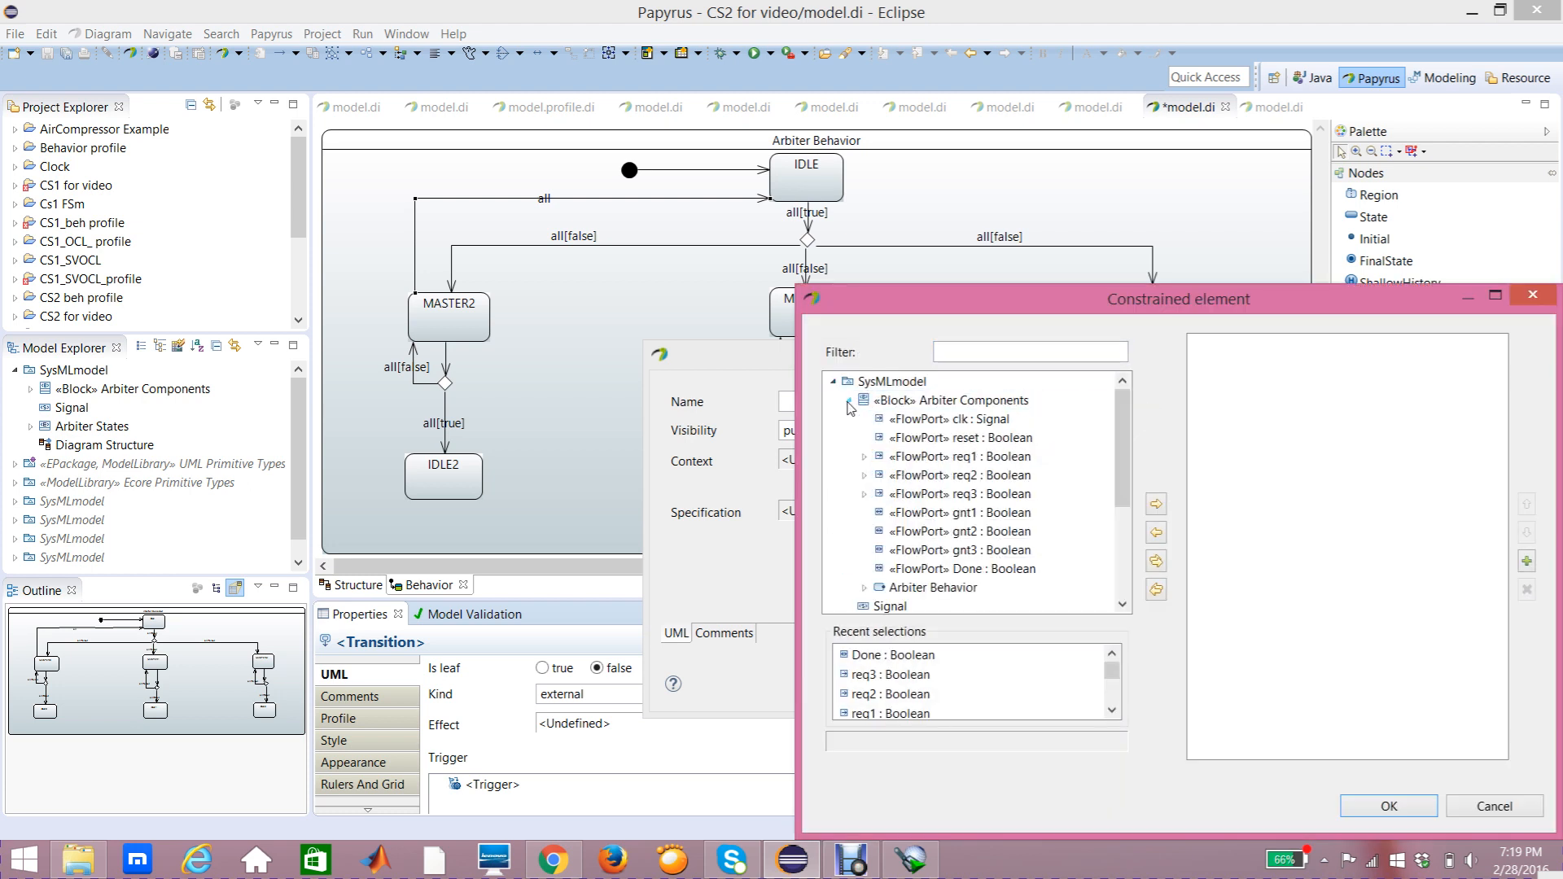
click(973, 443)
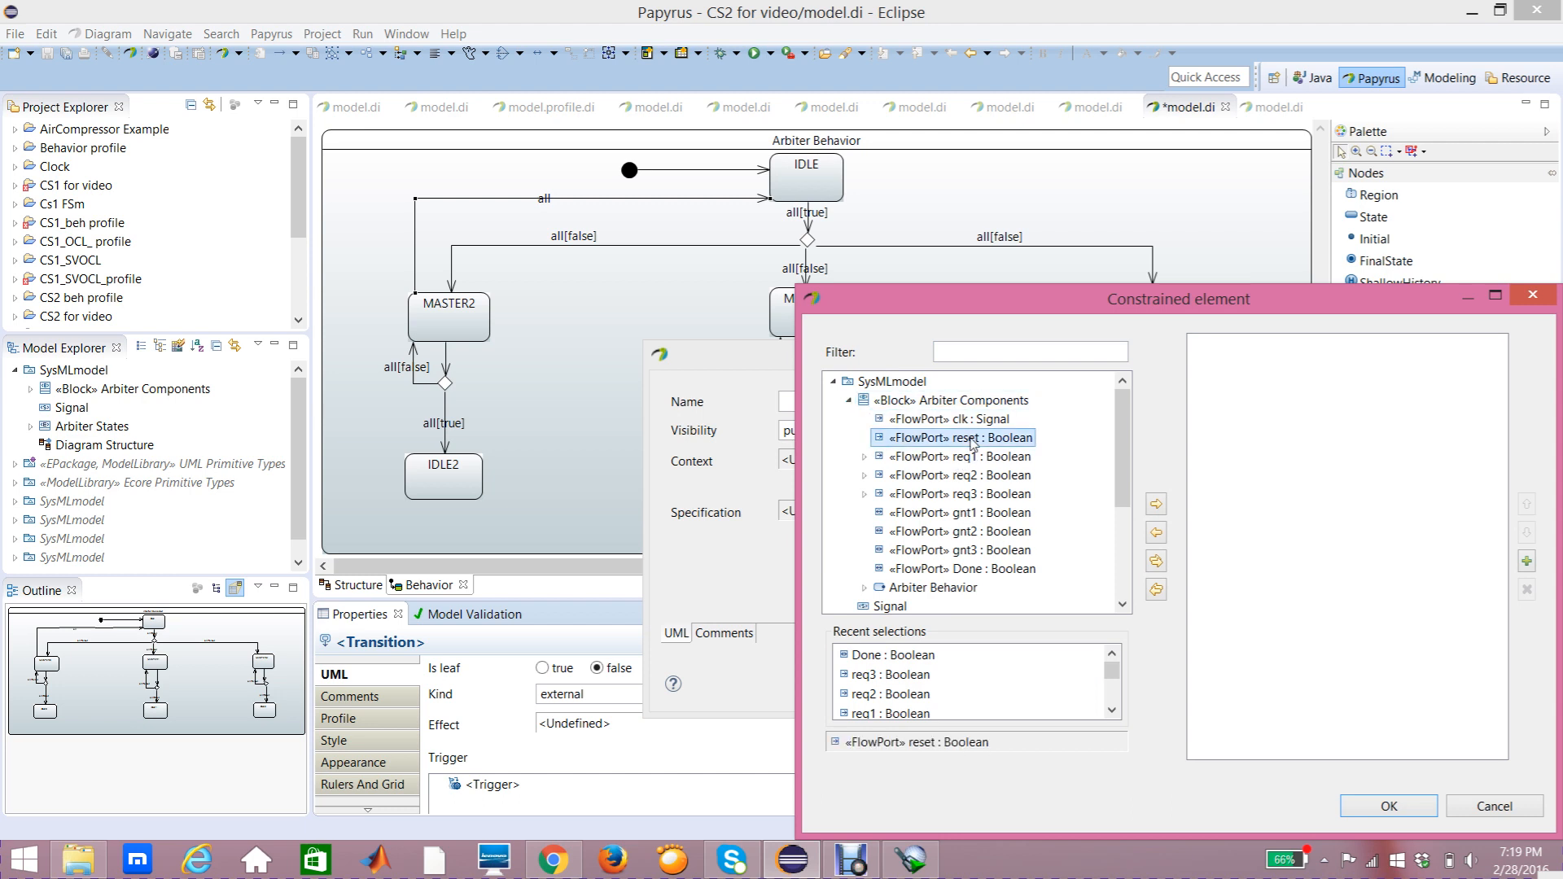
click(1156, 504)
click(1382, 805)
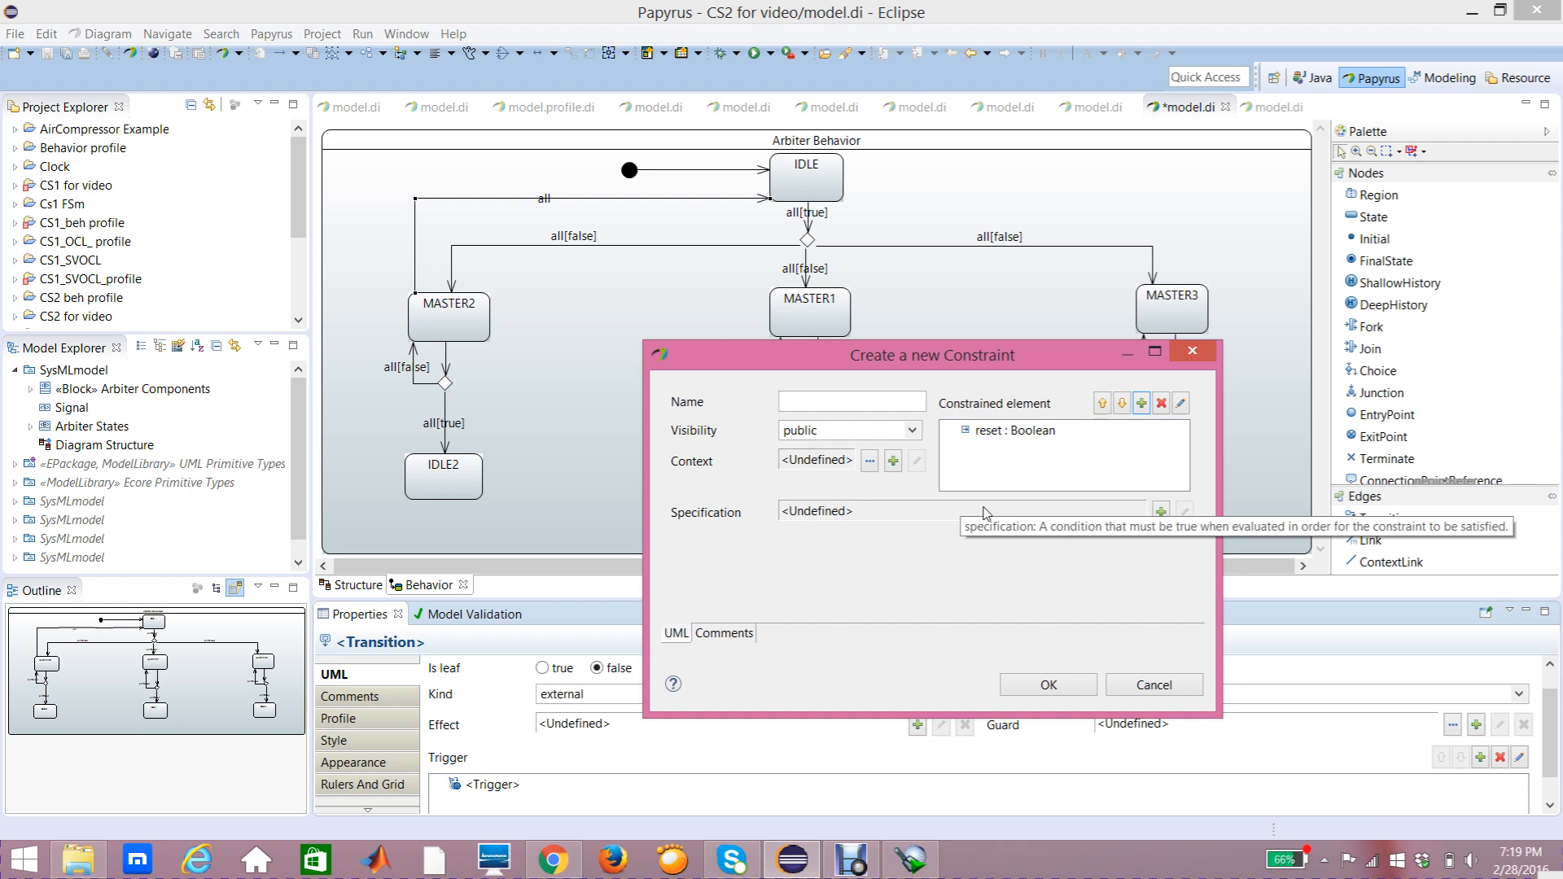
Step: Give this guard a LiteralBoolean specification of false and confirm the constraint
click(1161, 514)
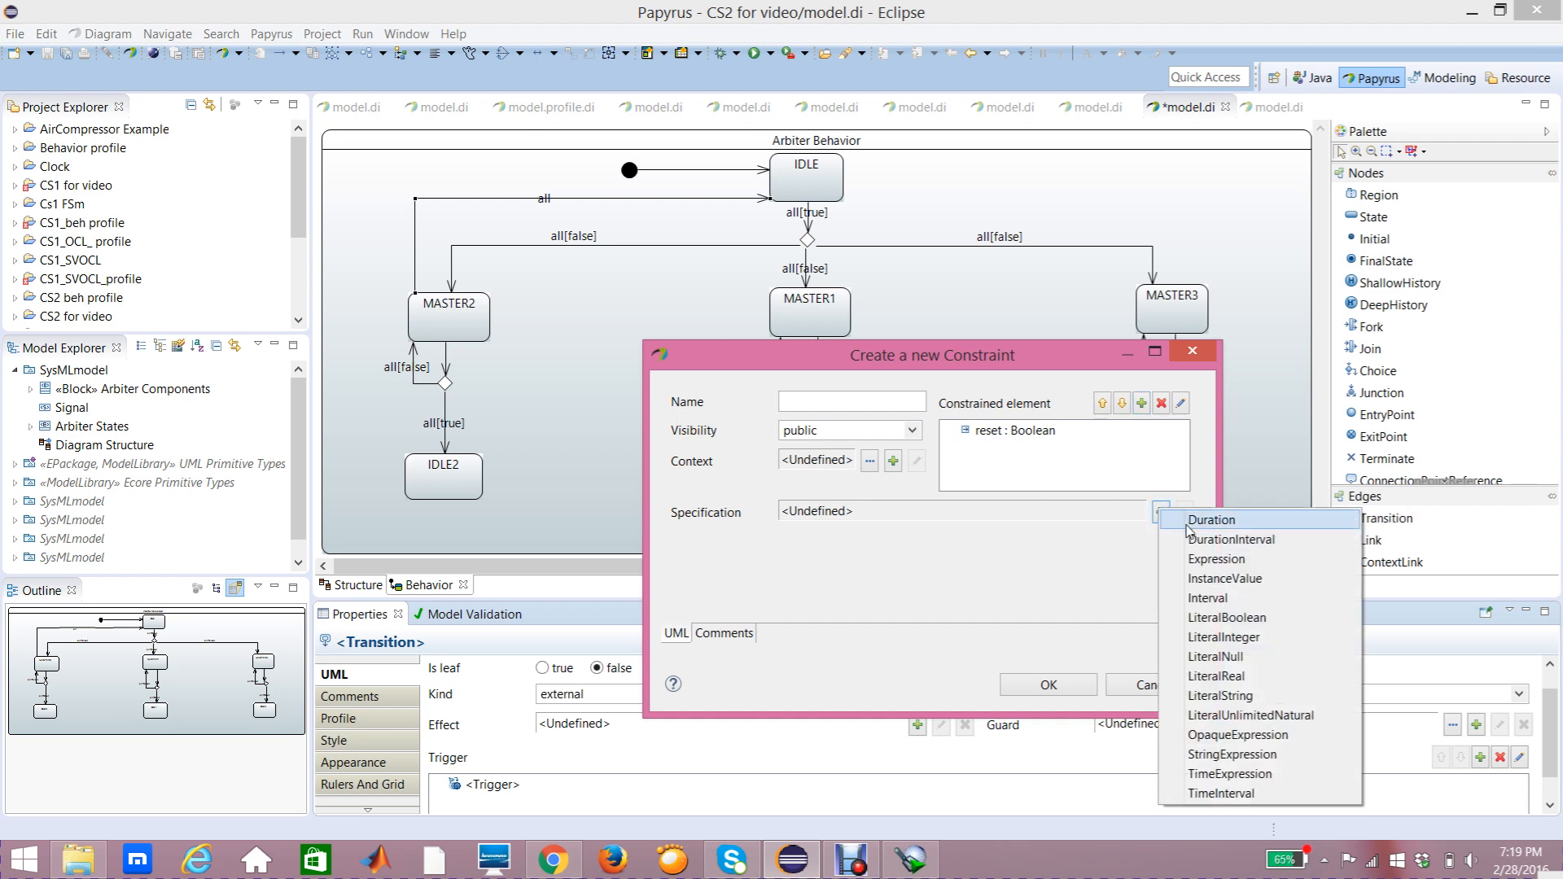
click(1227, 617)
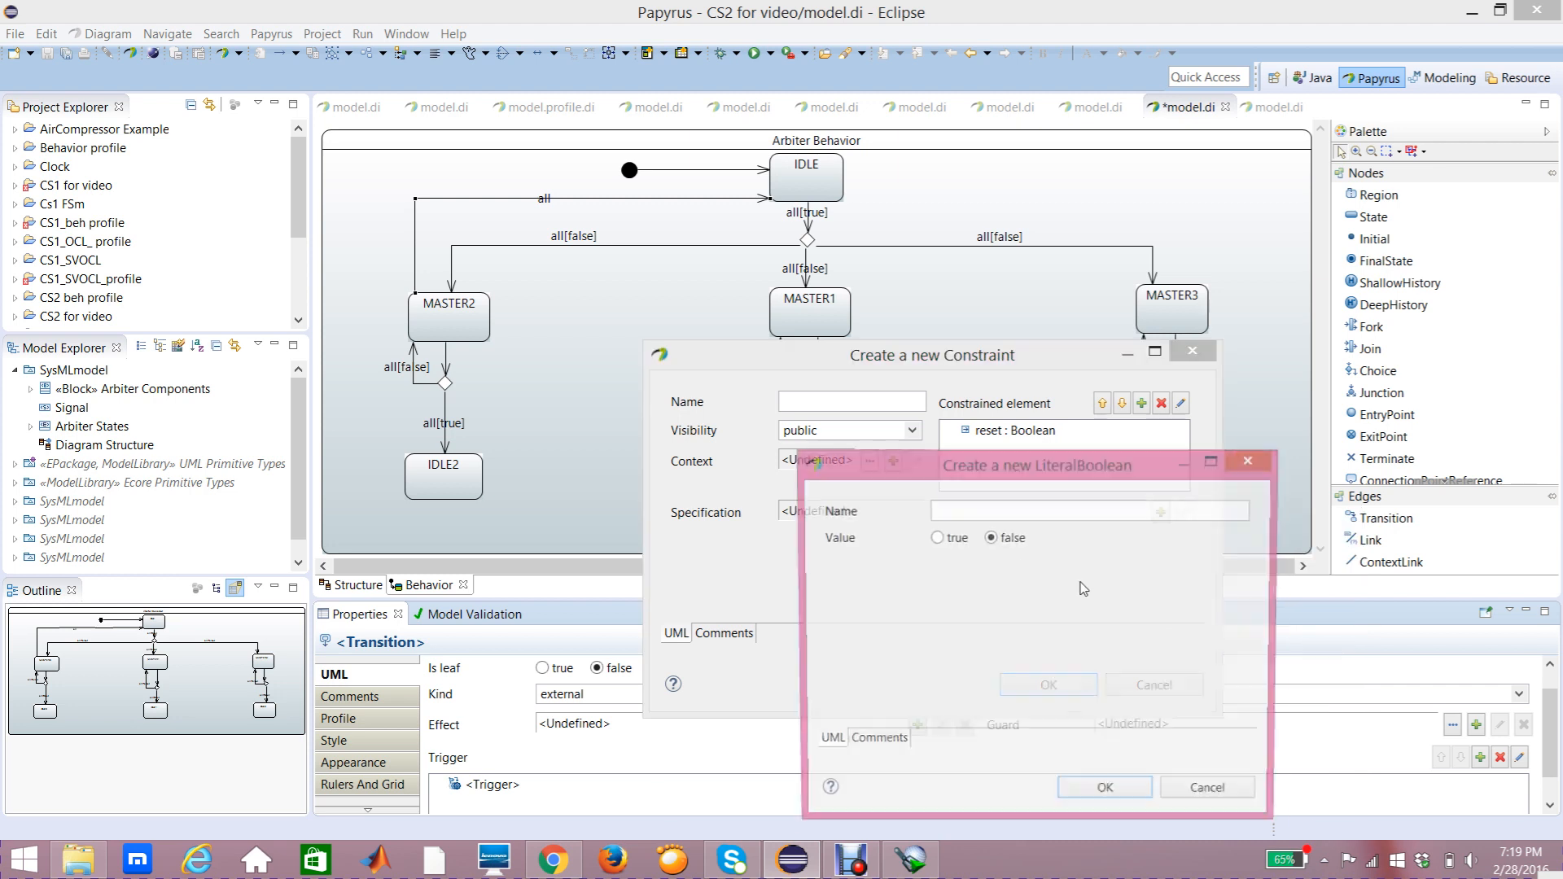
click(1121, 798)
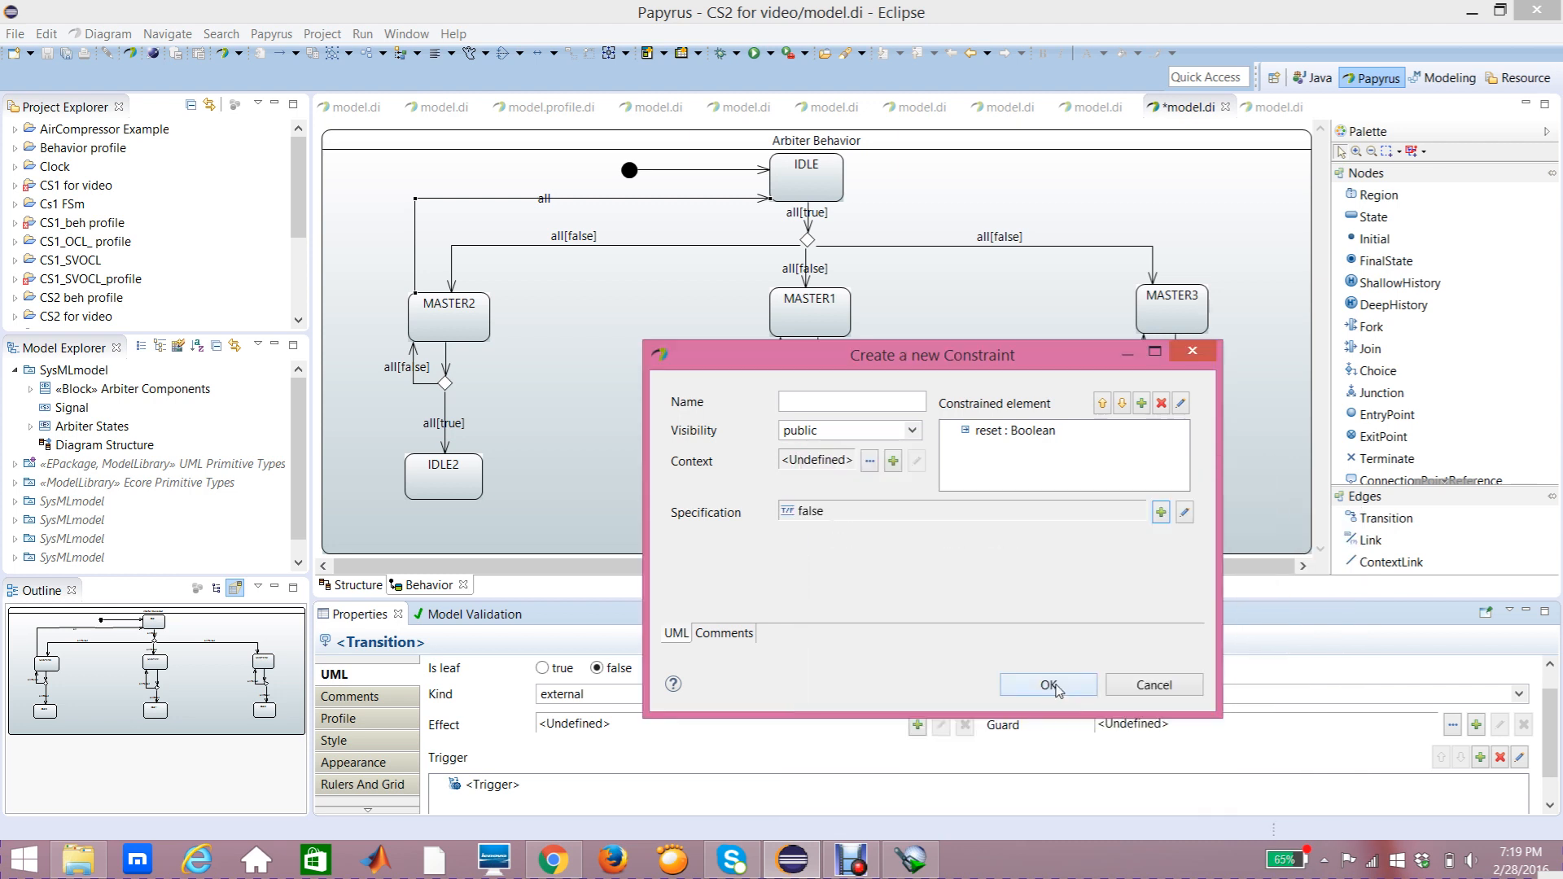
click(1056, 688)
Step: Nudge the MASTER2-to-IDLE transition's guard label slightly upward
click(544, 200)
drag(541, 193, 537, 183)
click(417, 525)
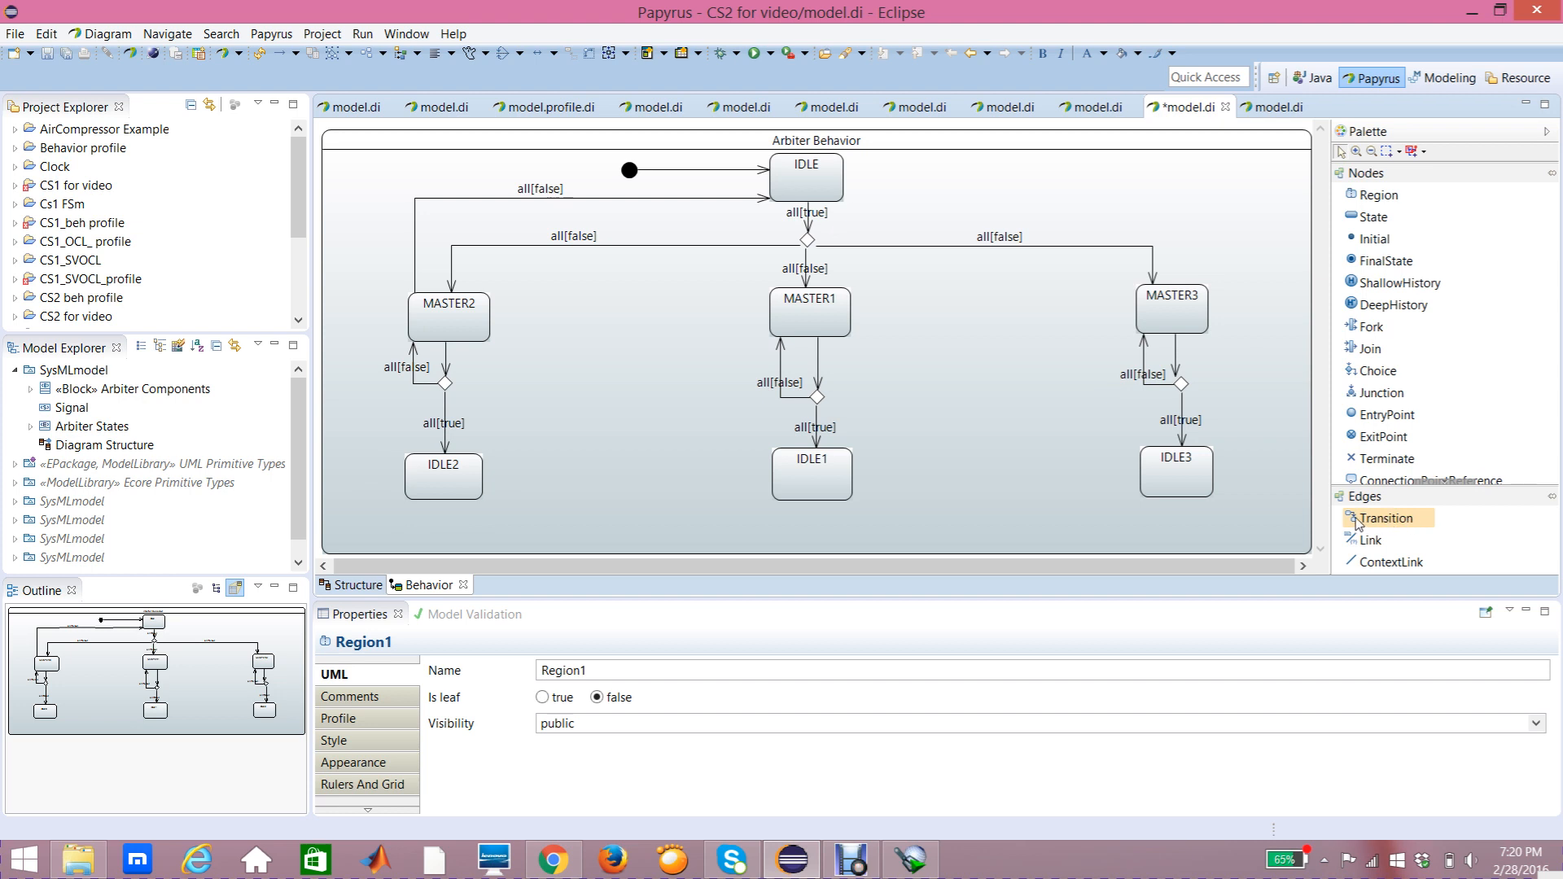
Step: Draw a transition from IDLE2 up to IDLE, routed along the left side of the diagram
click(1377, 370)
click(1384, 520)
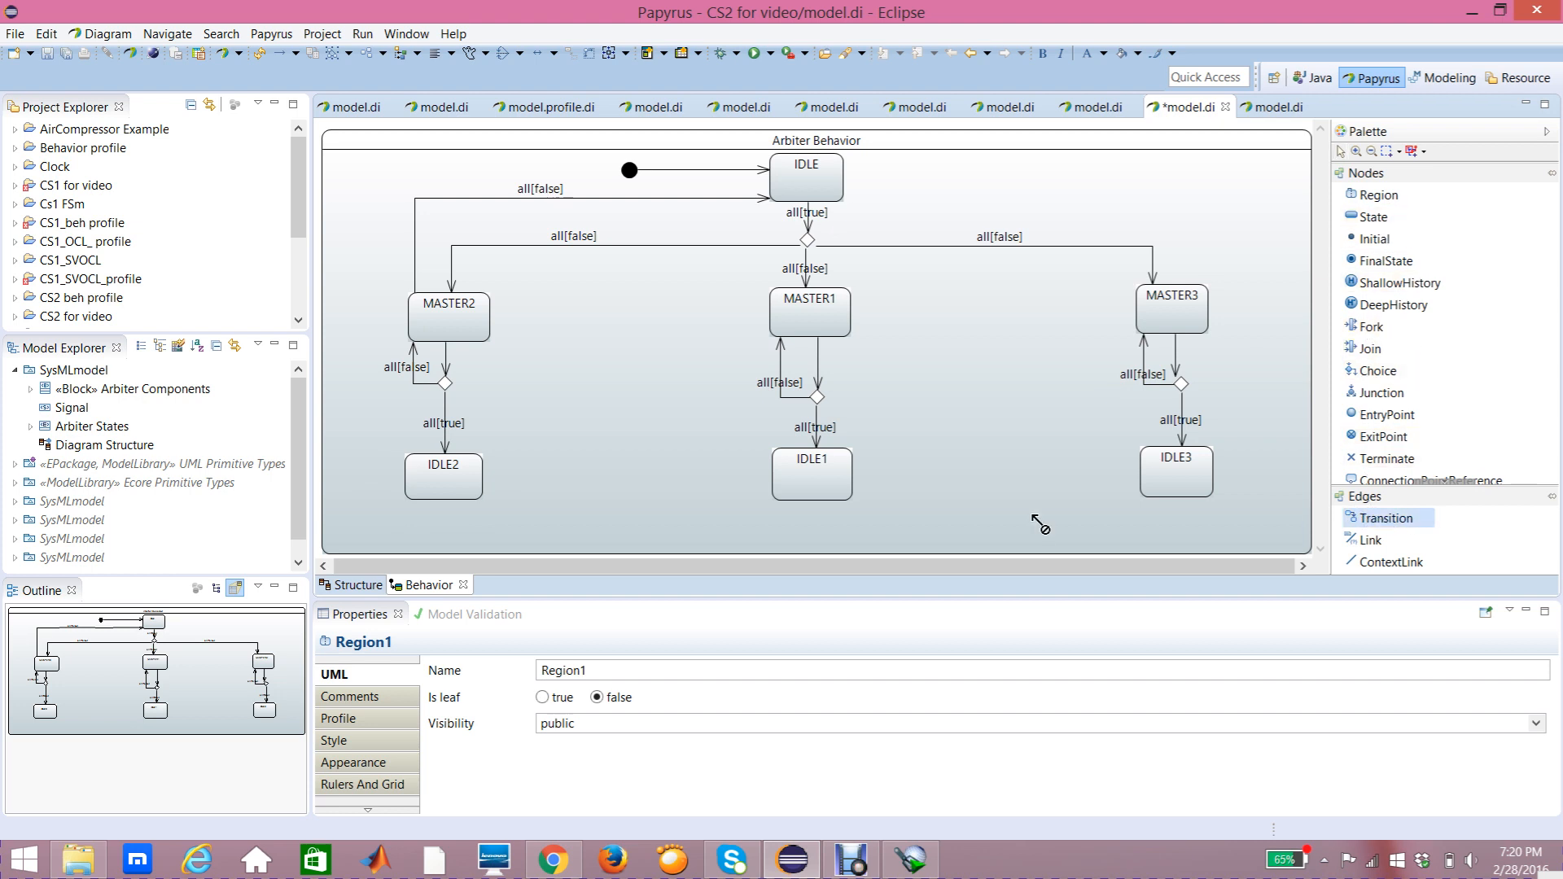
click(415, 481)
click(770, 193)
drag(728, 235, 404, 179)
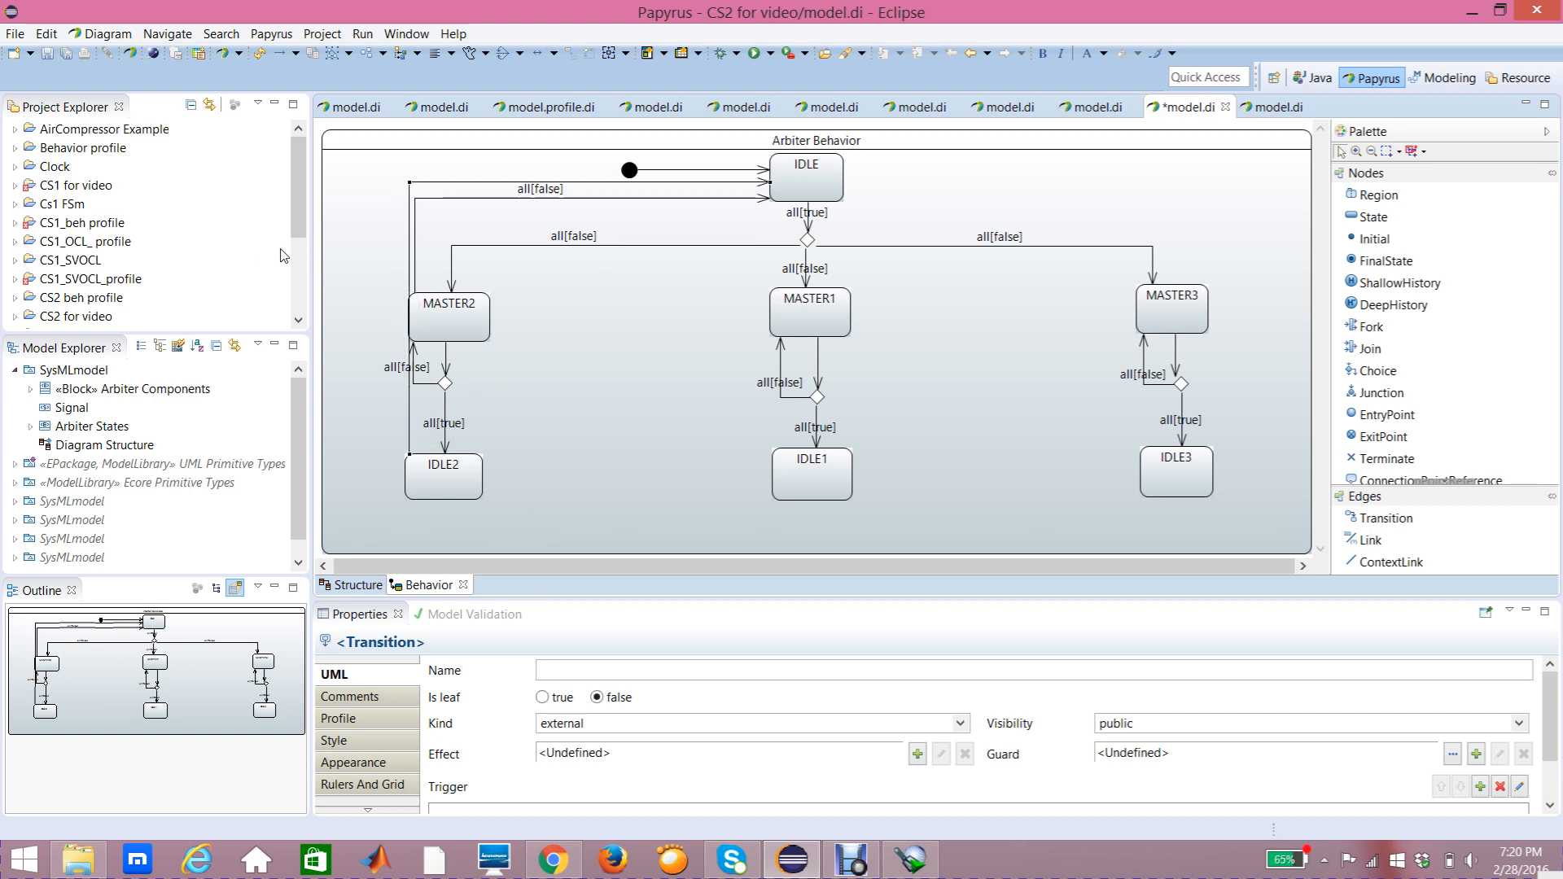
Step: Add a trigger on the reset port to the new IDLE2-to-IDLE transition
mouse_move(340, 241)
mouse_move(681, 201)
click(596, 183)
click(375, 674)
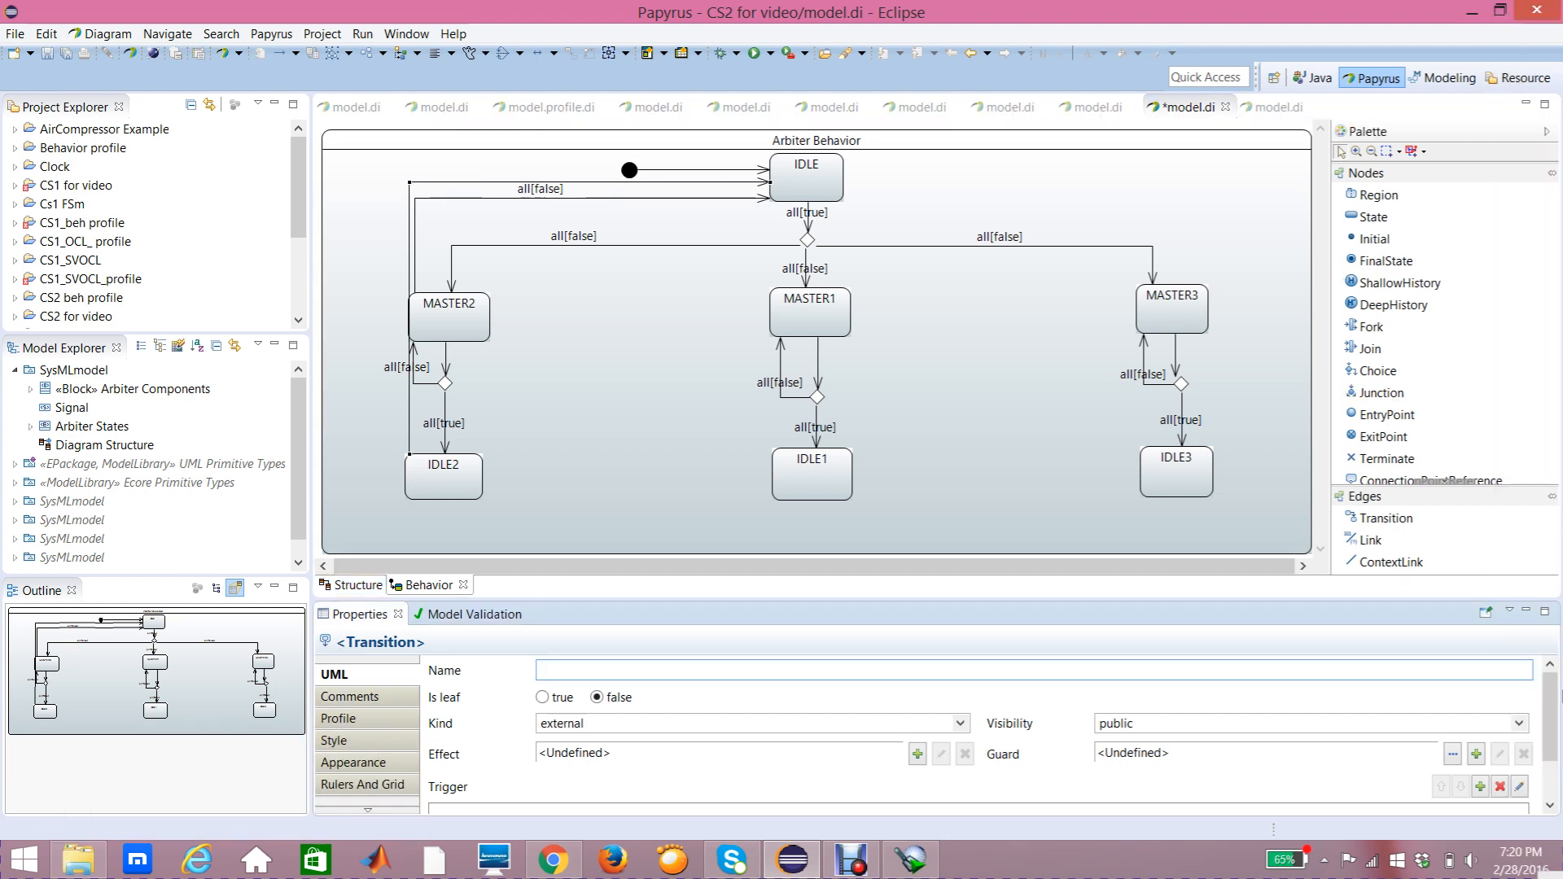
scroll(1531, 733, down, 2)
click(1480, 727)
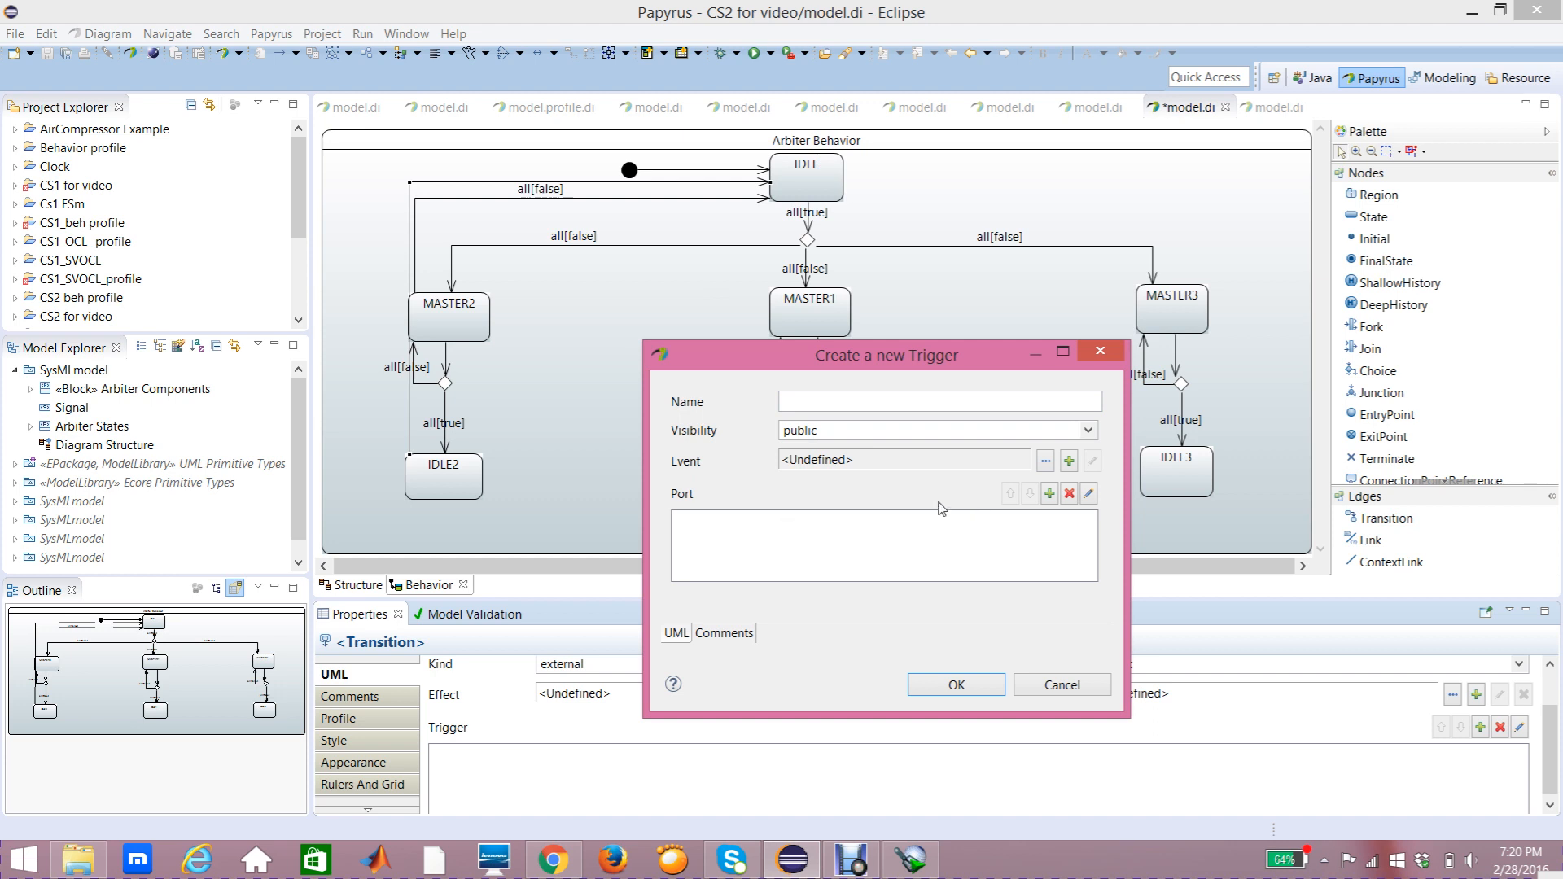
click(1050, 494)
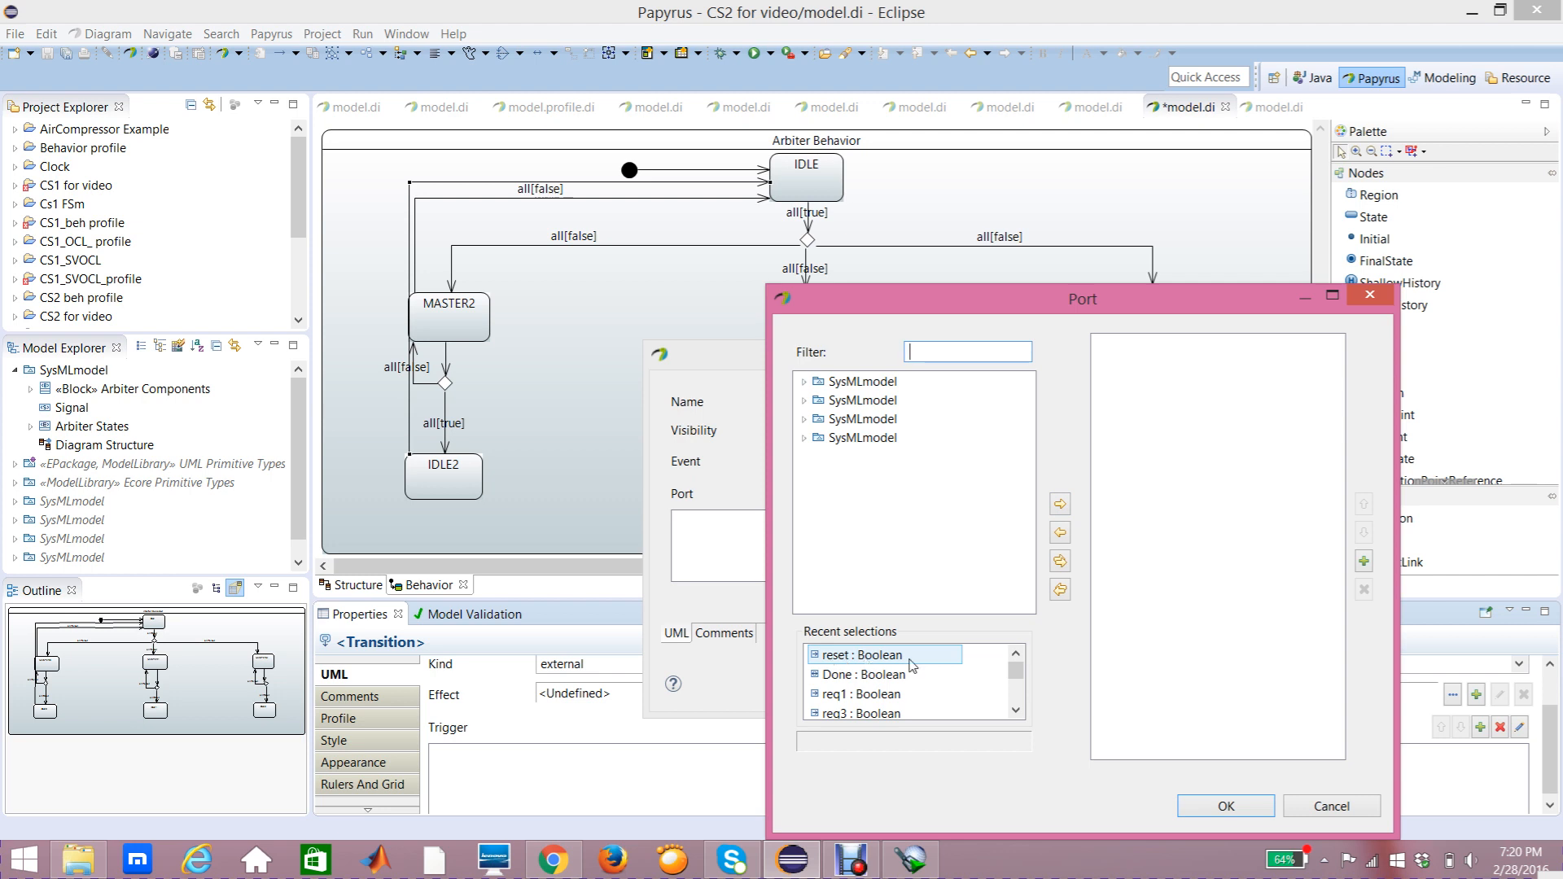
click(839, 658)
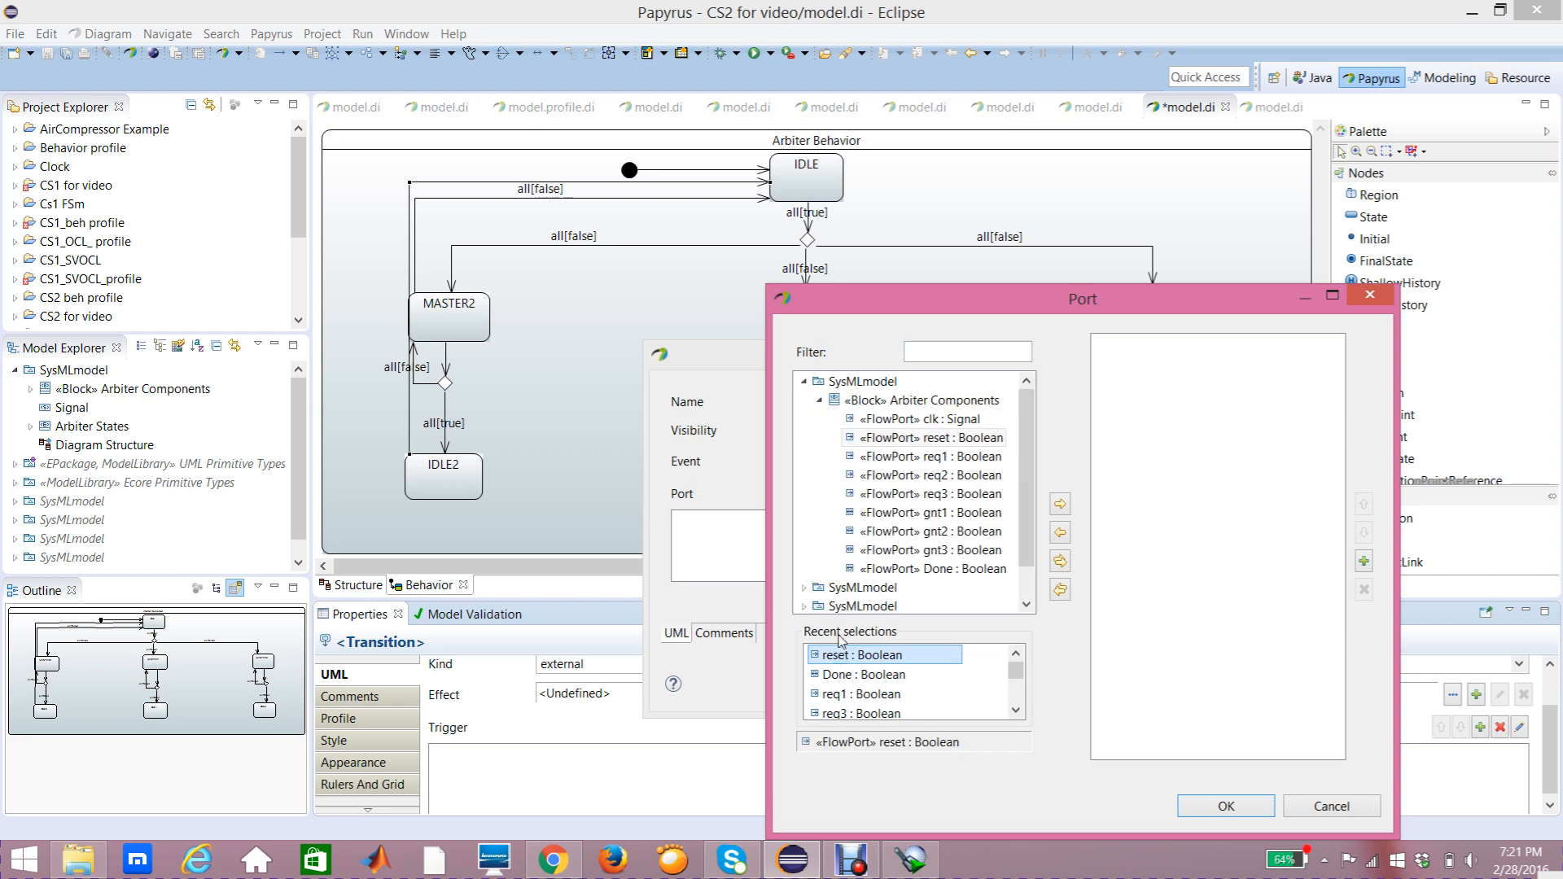
click(932, 438)
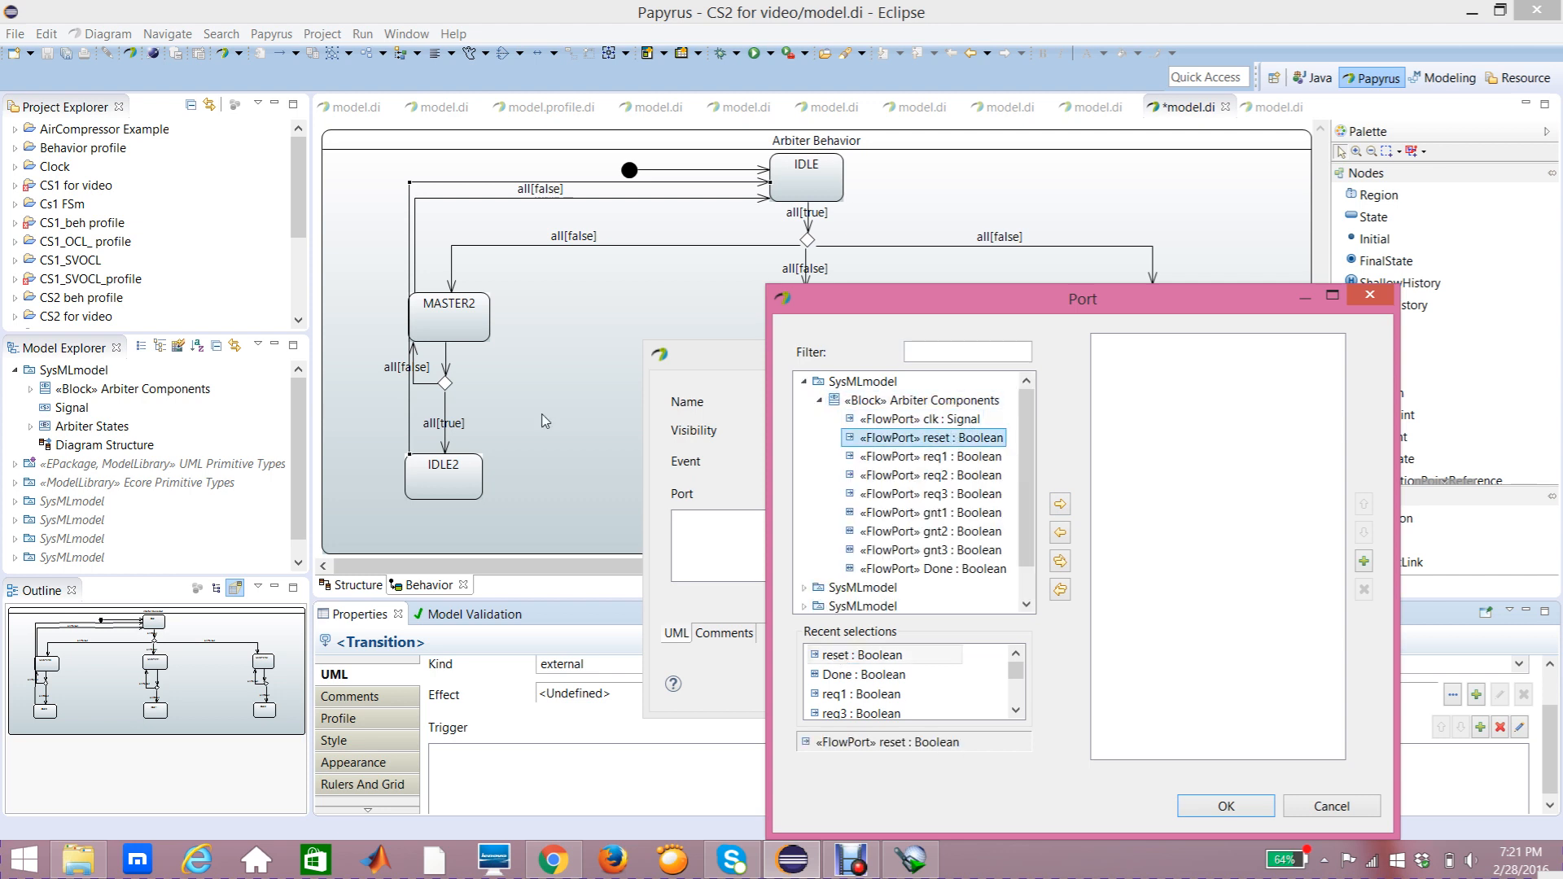
click(1065, 505)
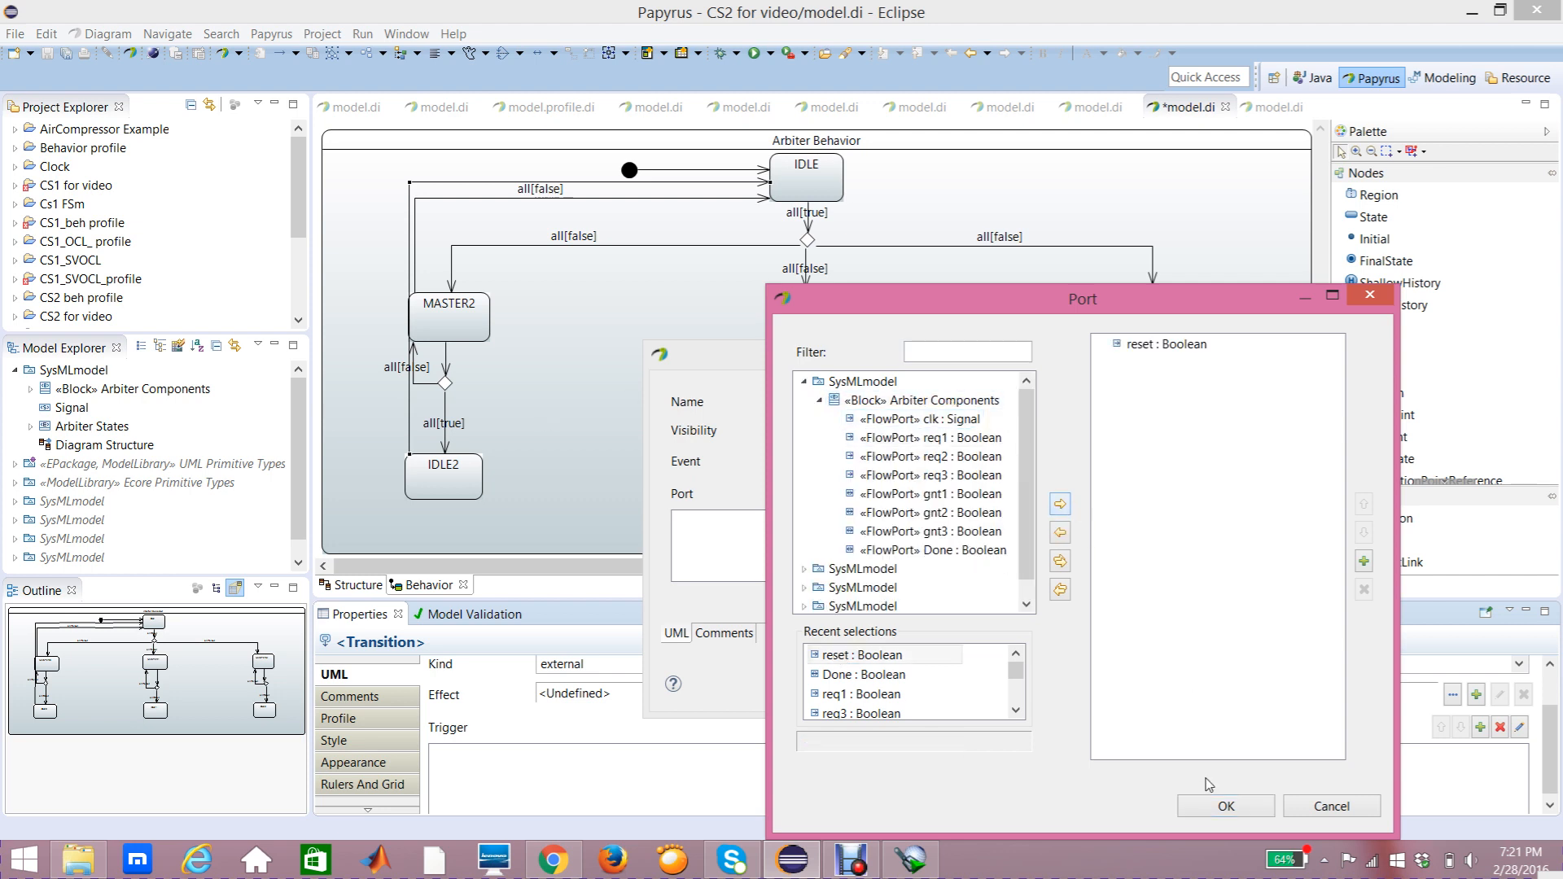
click(1224, 806)
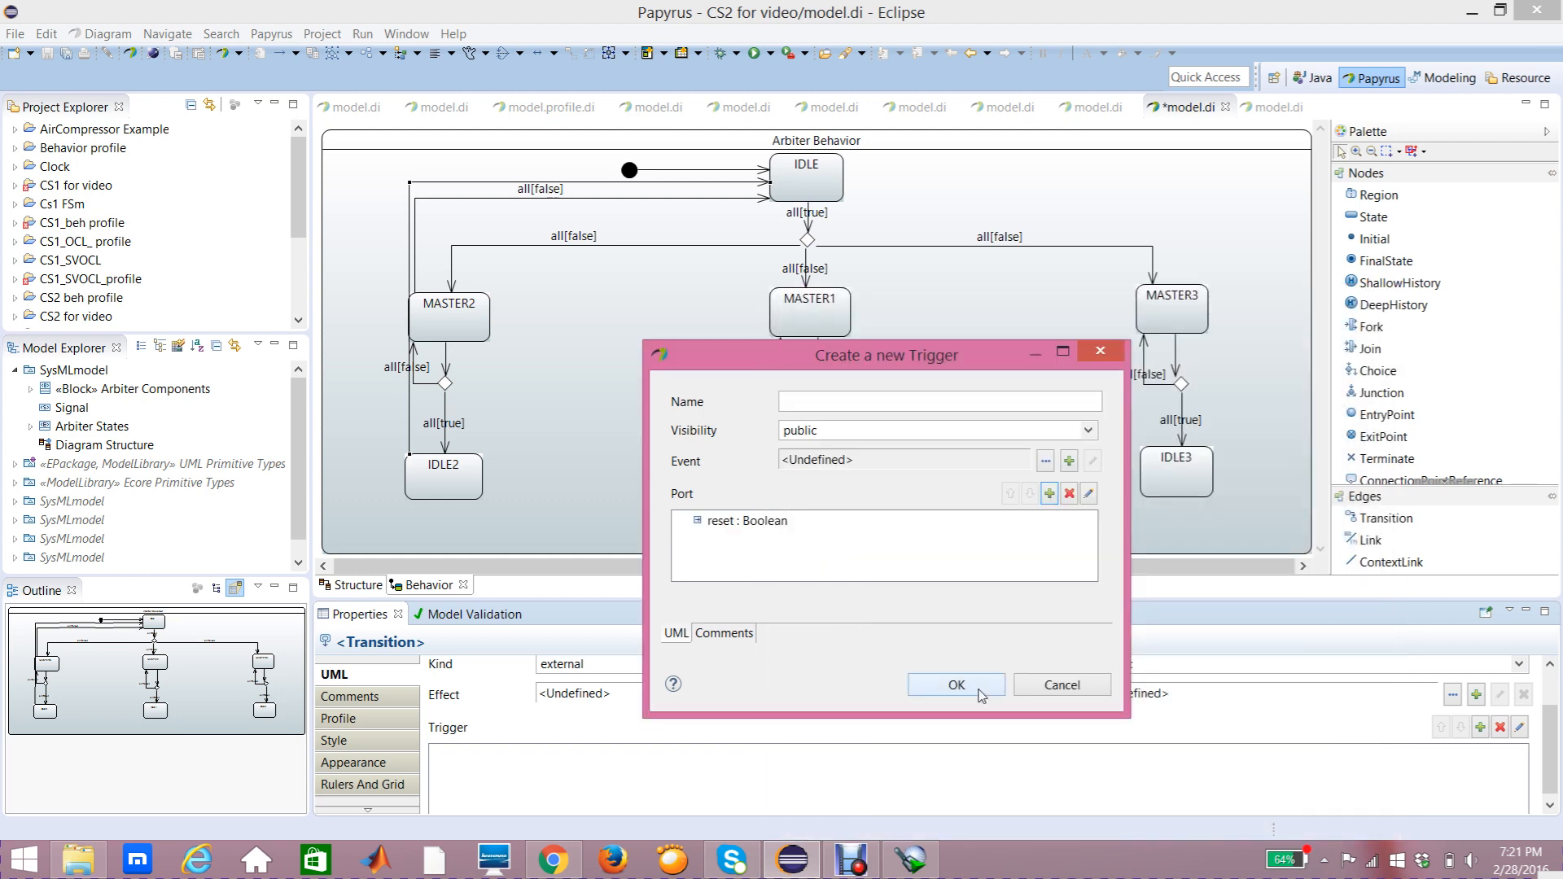
click(957, 685)
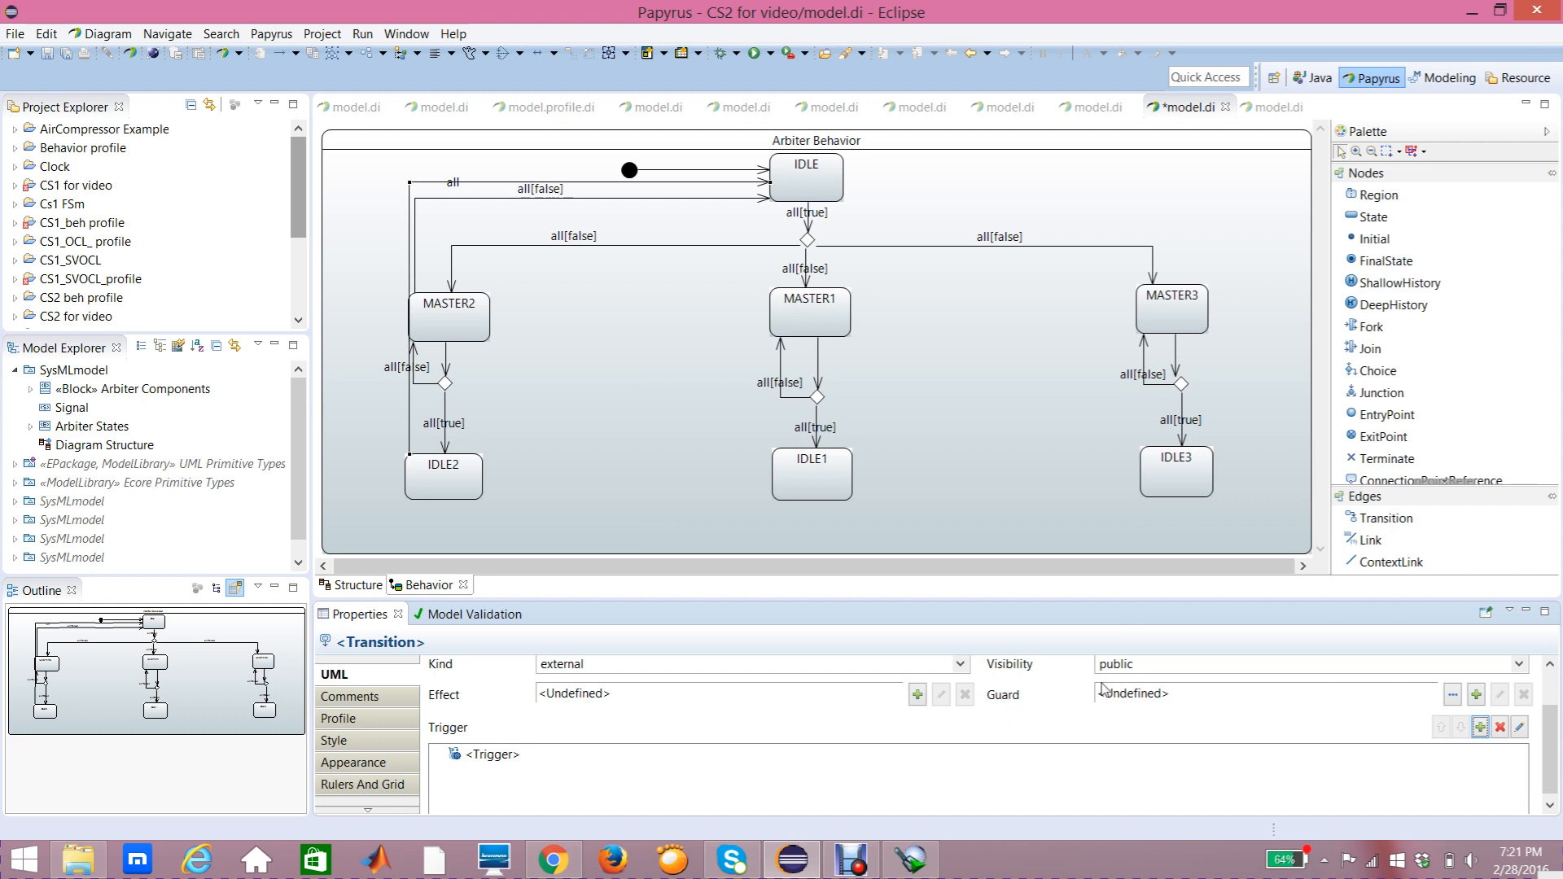
Step: Start adding a new Constraint guard to the IDLE2-to-IDLE transition
click(1477, 696)
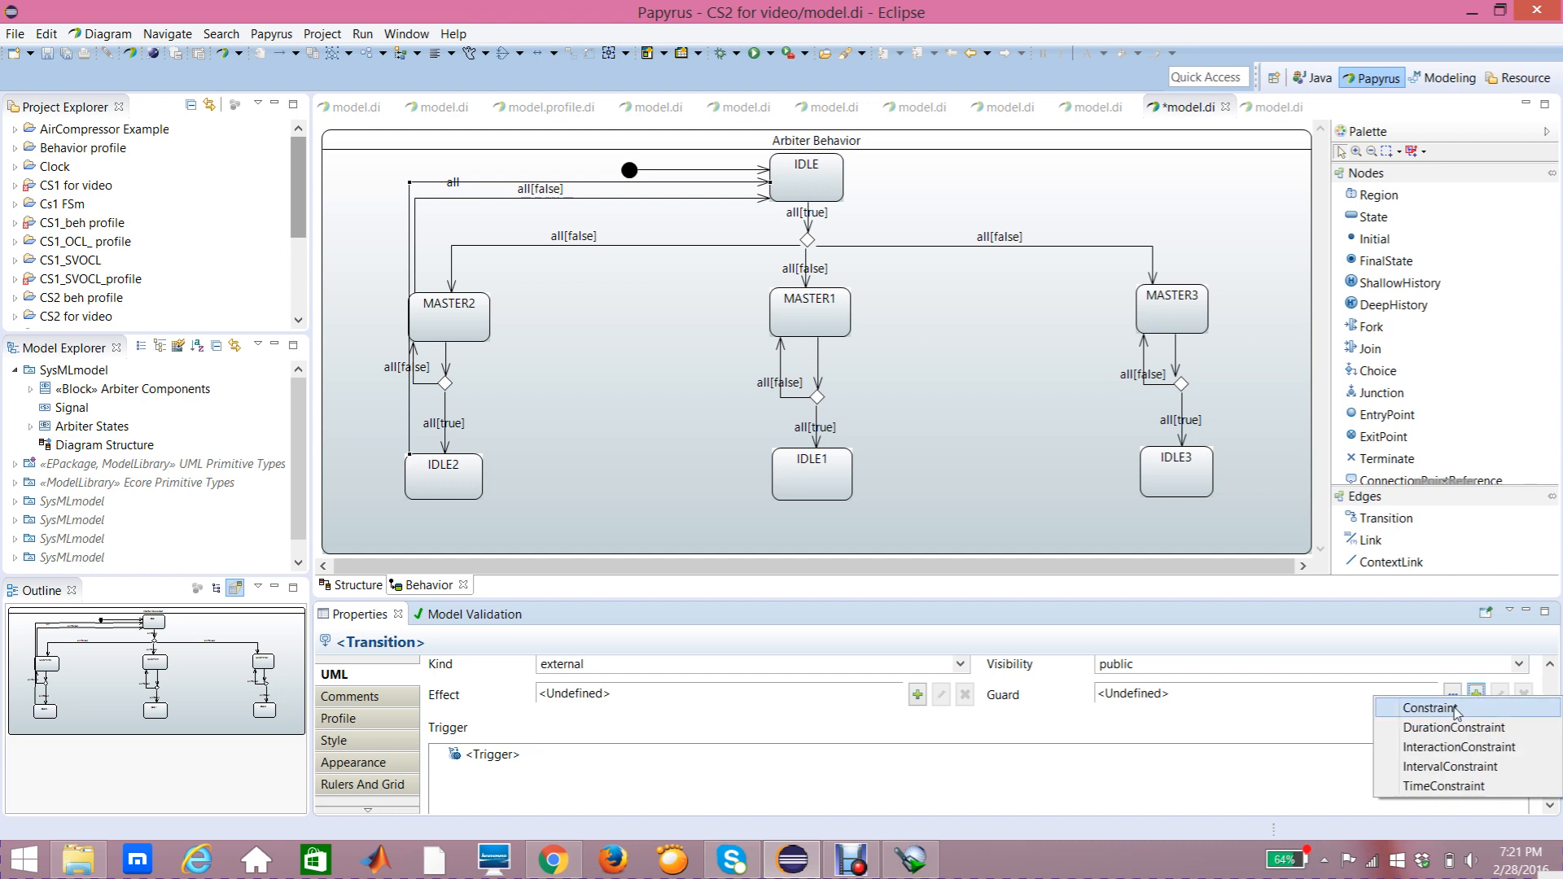
click(1457, 713)
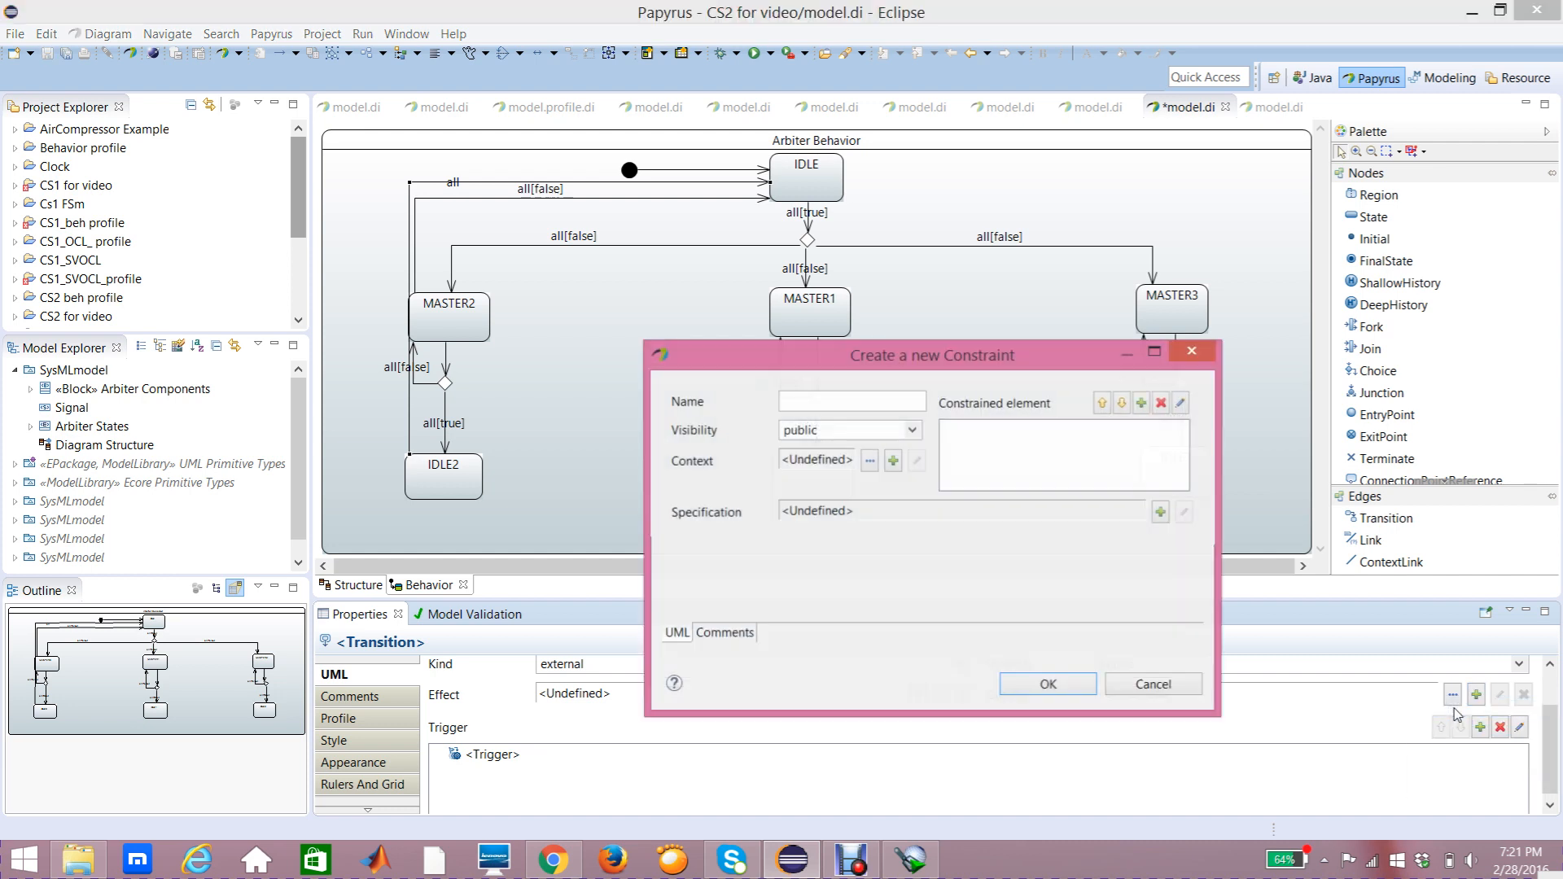
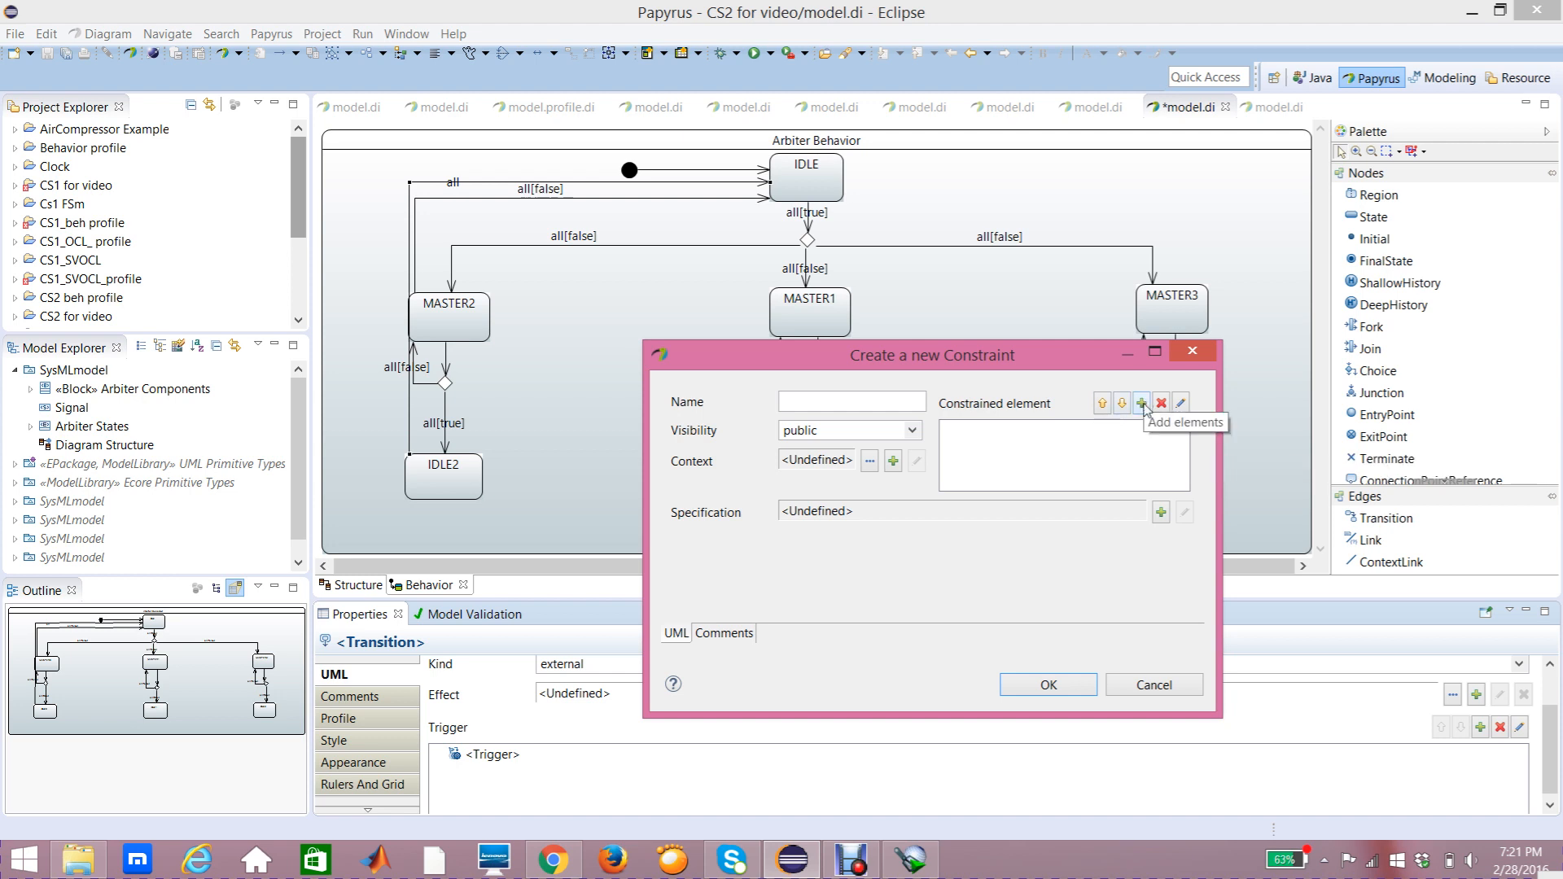
Step: Constrain the new guard to the reset port with a LiteralBoolean false specification, and confirm the constraint
click(1143, 403)
click(888, 655)
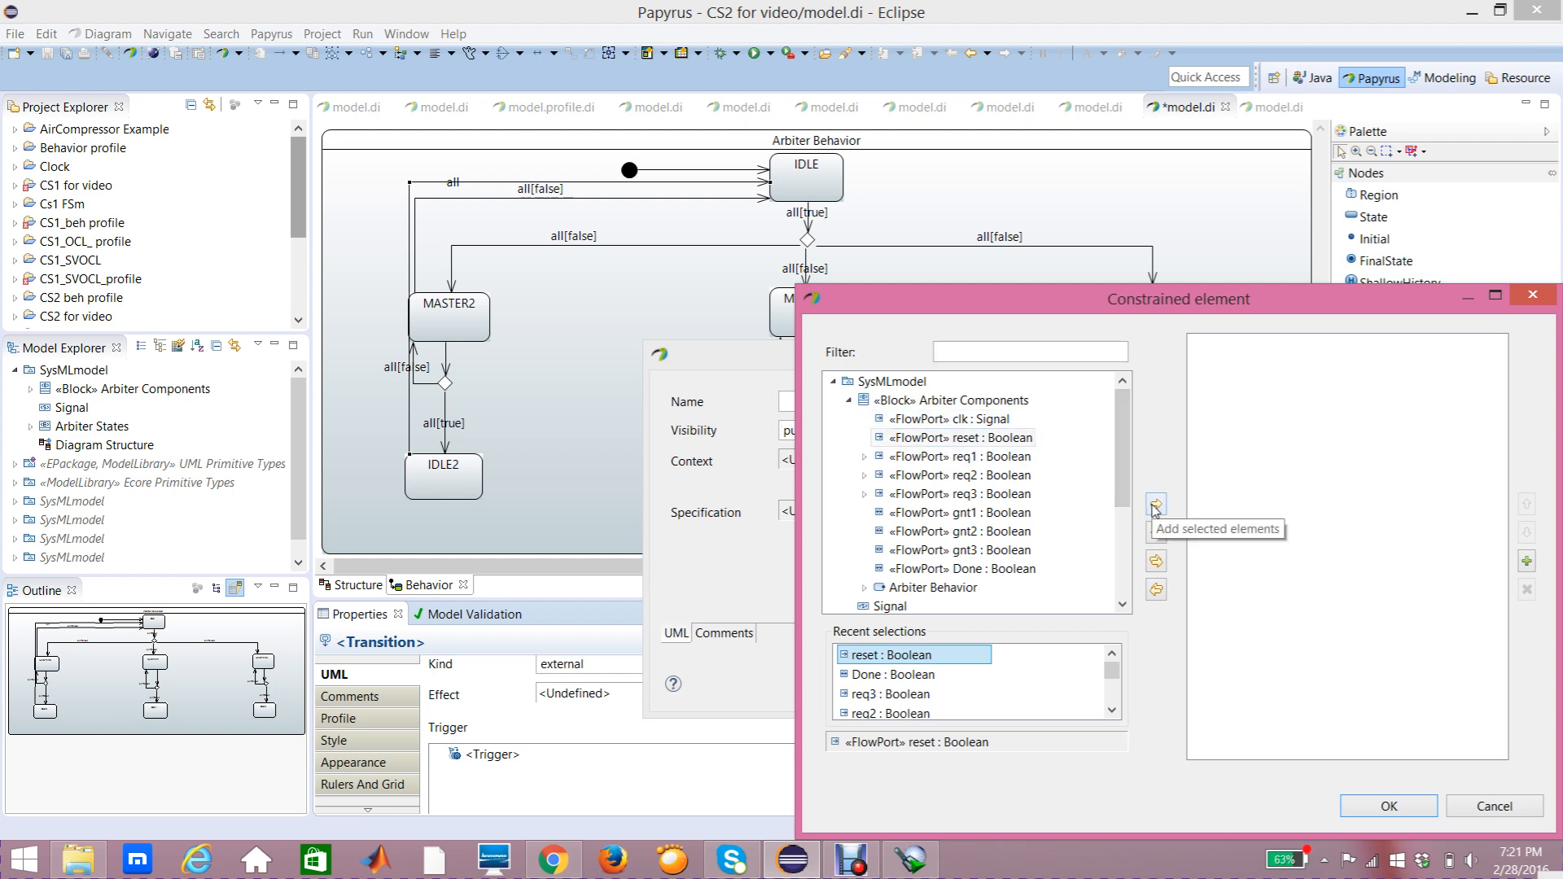
click(1155, 506)
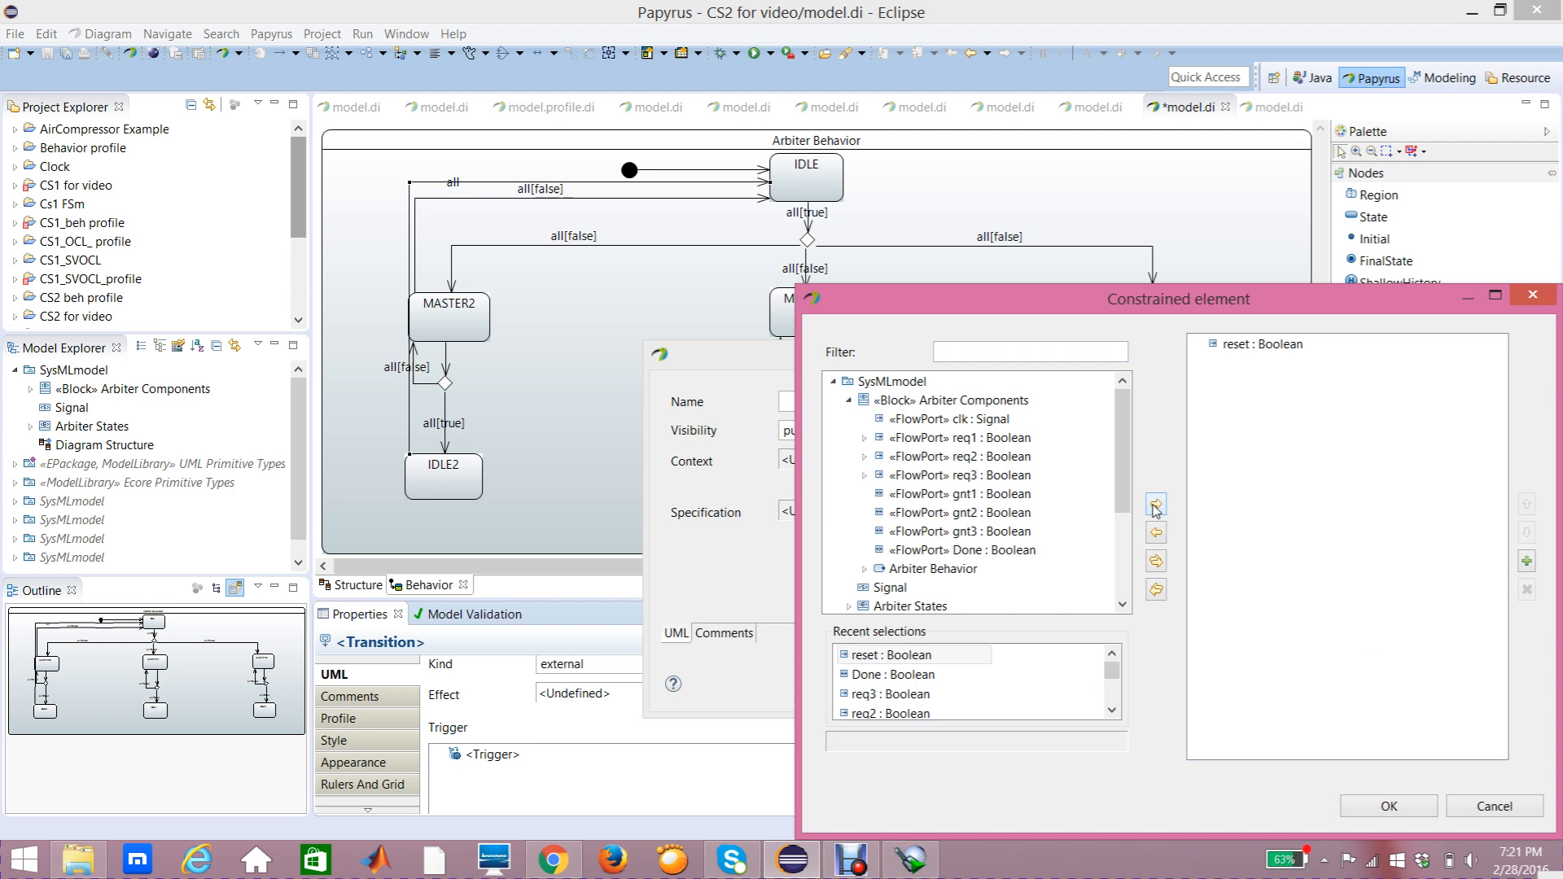
click(1383, 809)
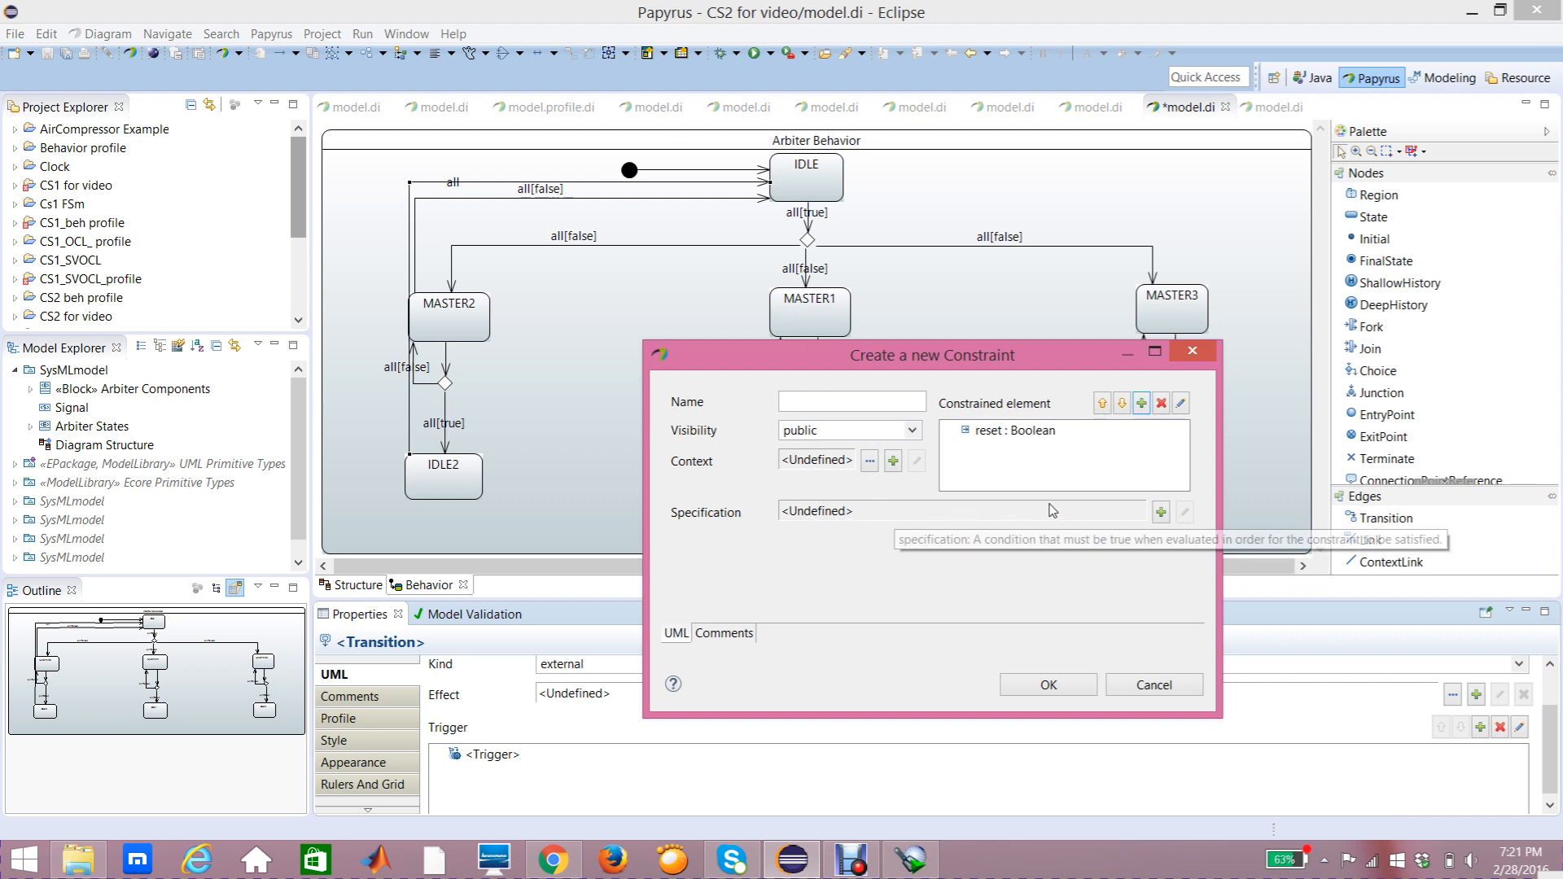
click(1160, 512)
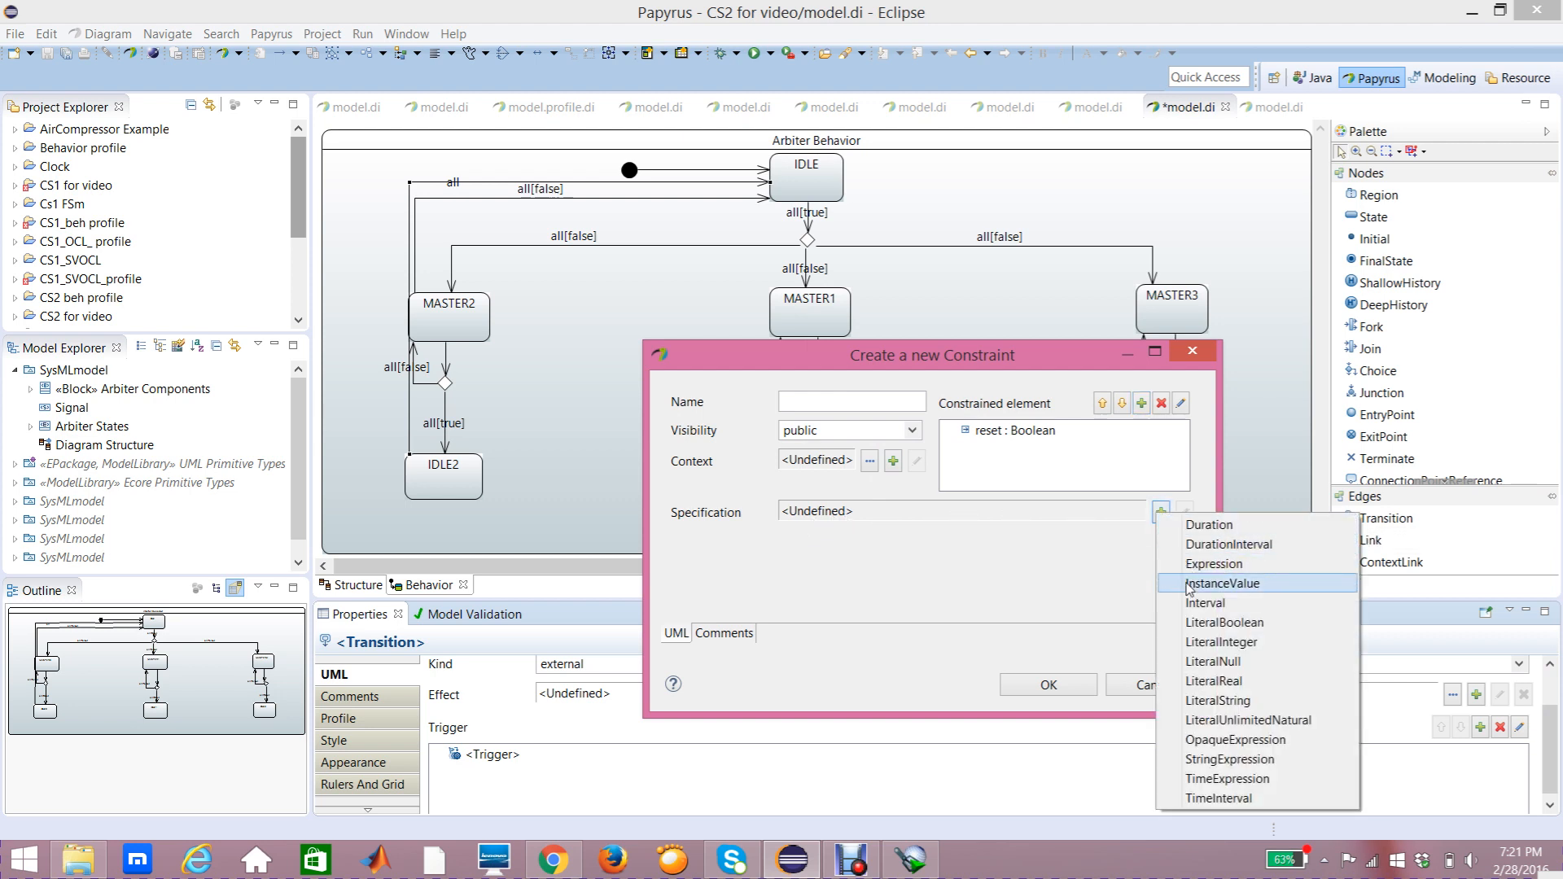
click(1224, 623)
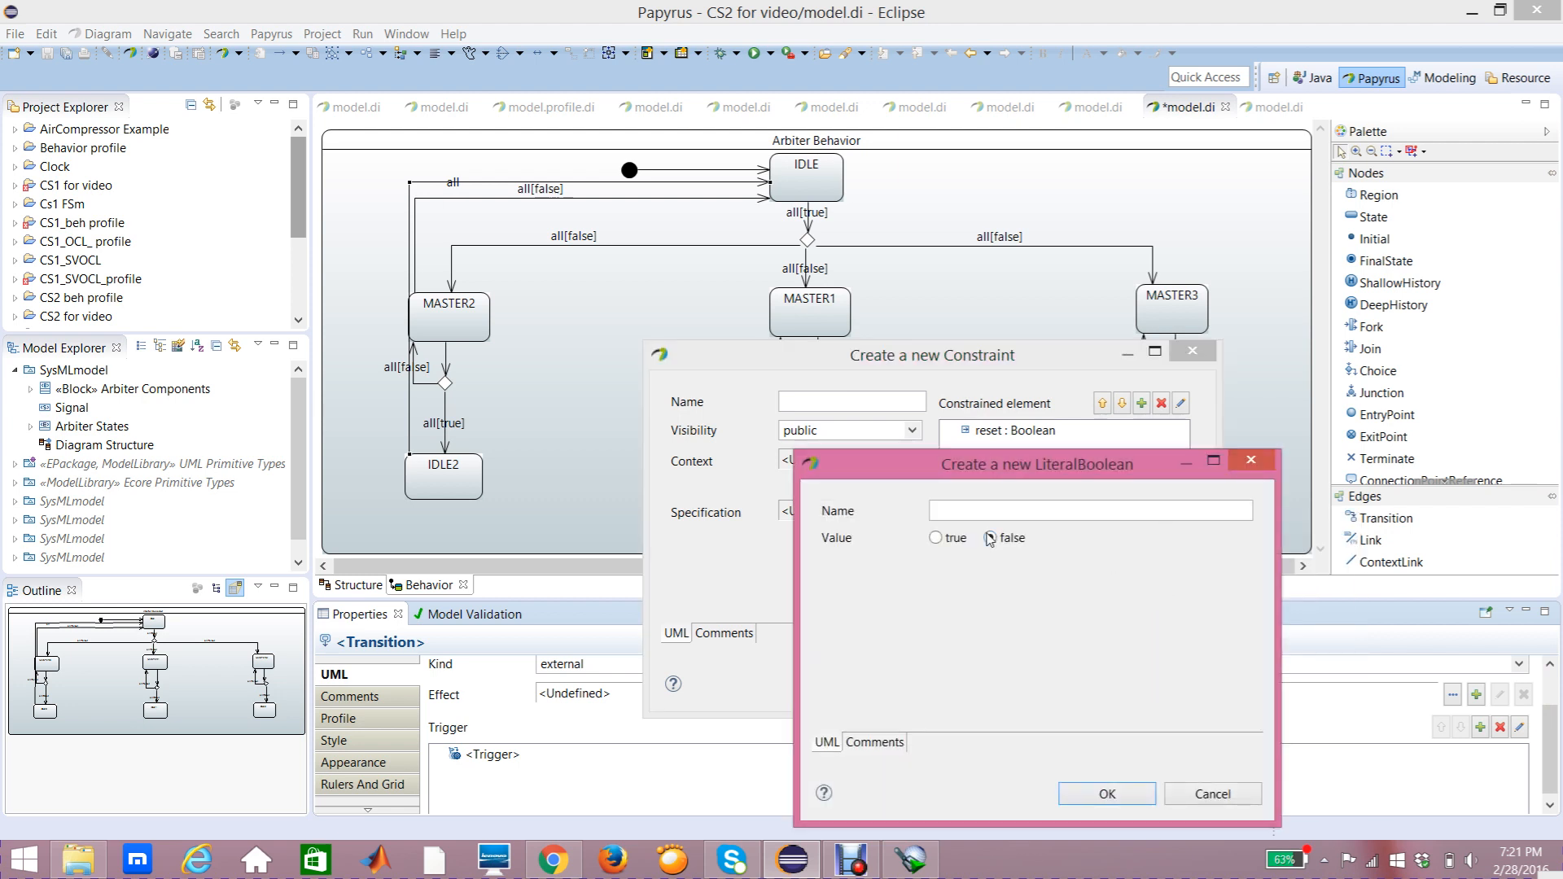
click(1083, 791)
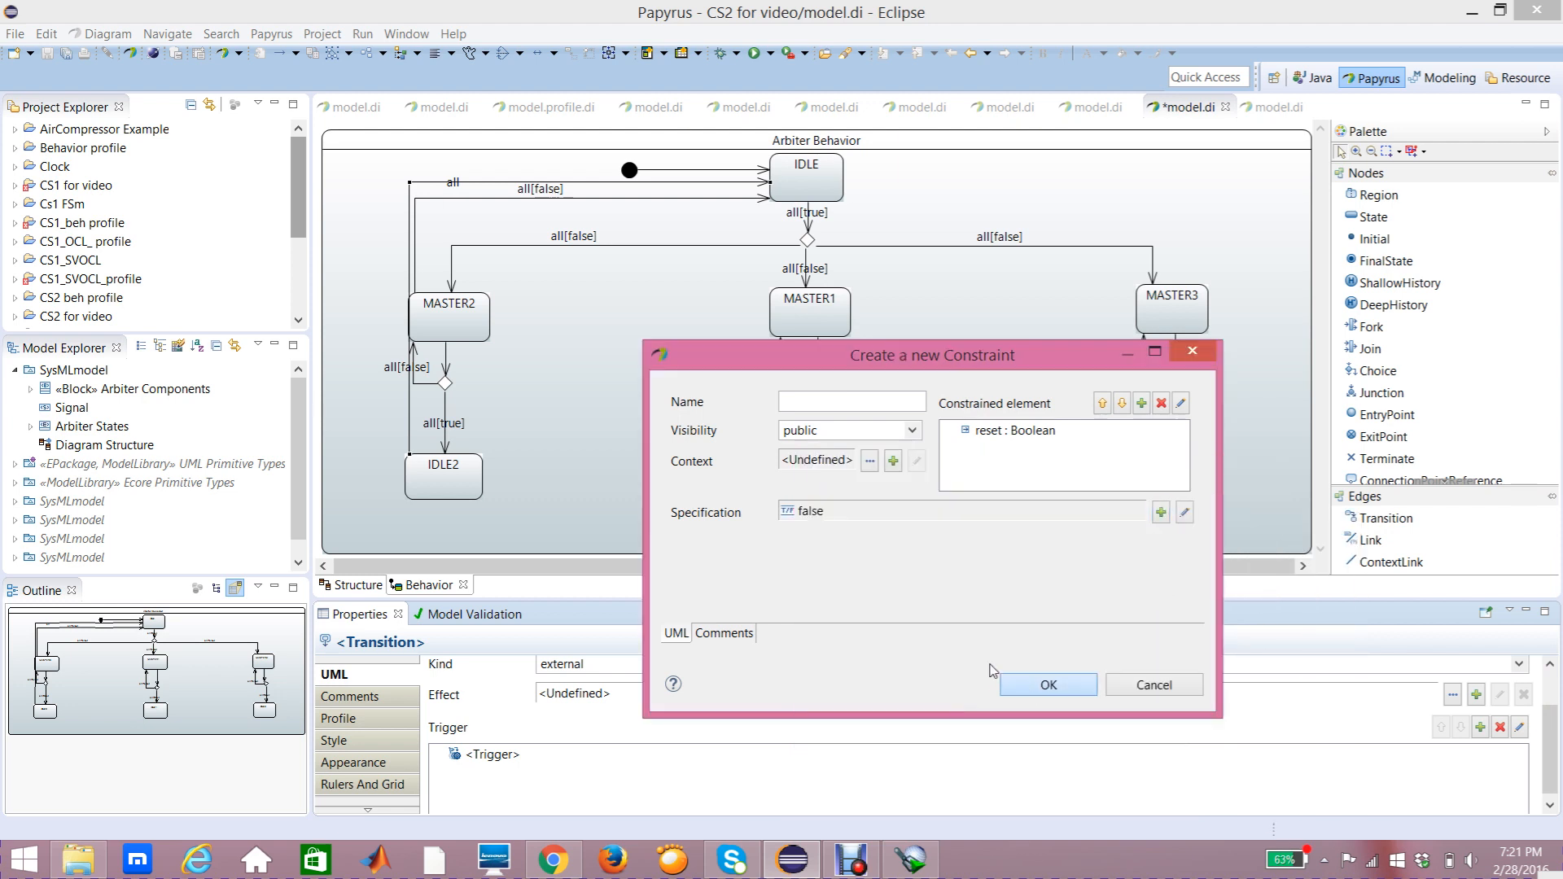
click(1032, 691)
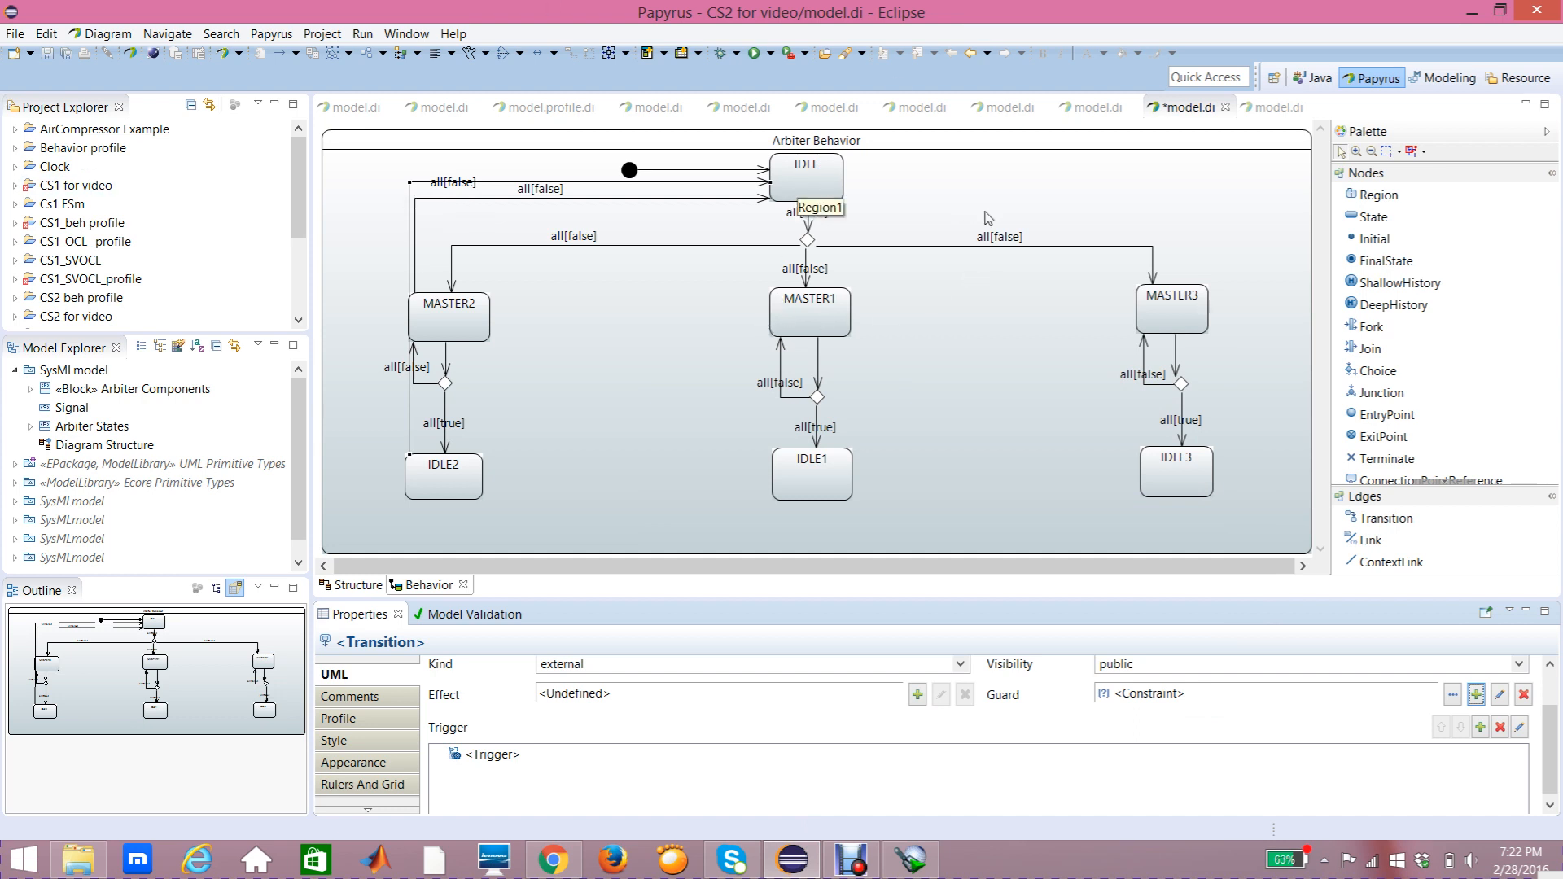
Step: Draw a transition from MASTER1 up to IDLE
click(1389, 522)
click(775, 304)
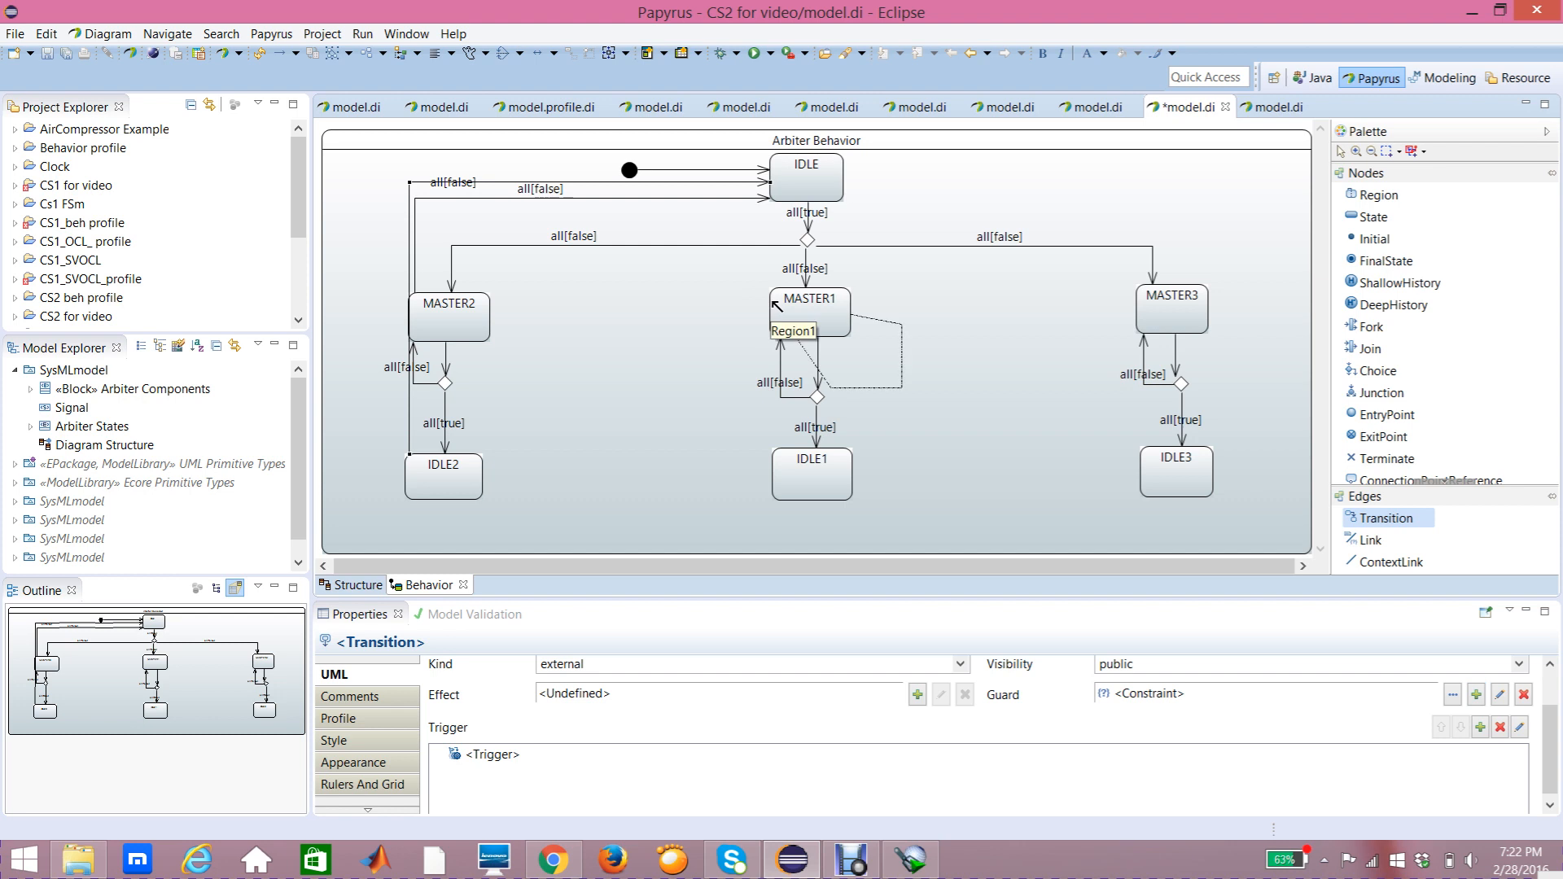
click(785, 192)
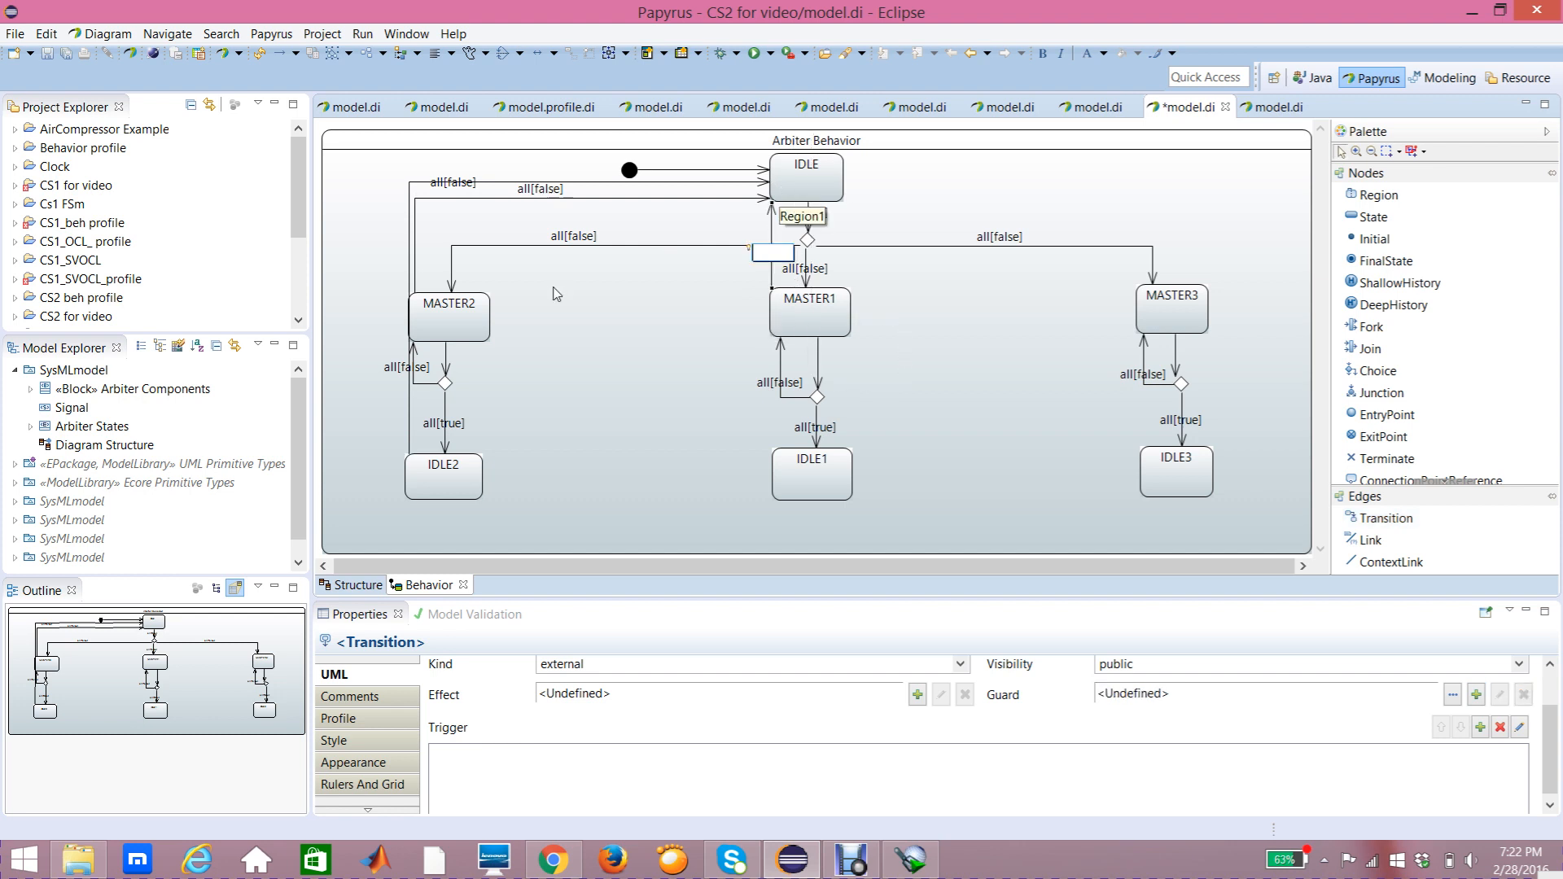
click(772, 208)
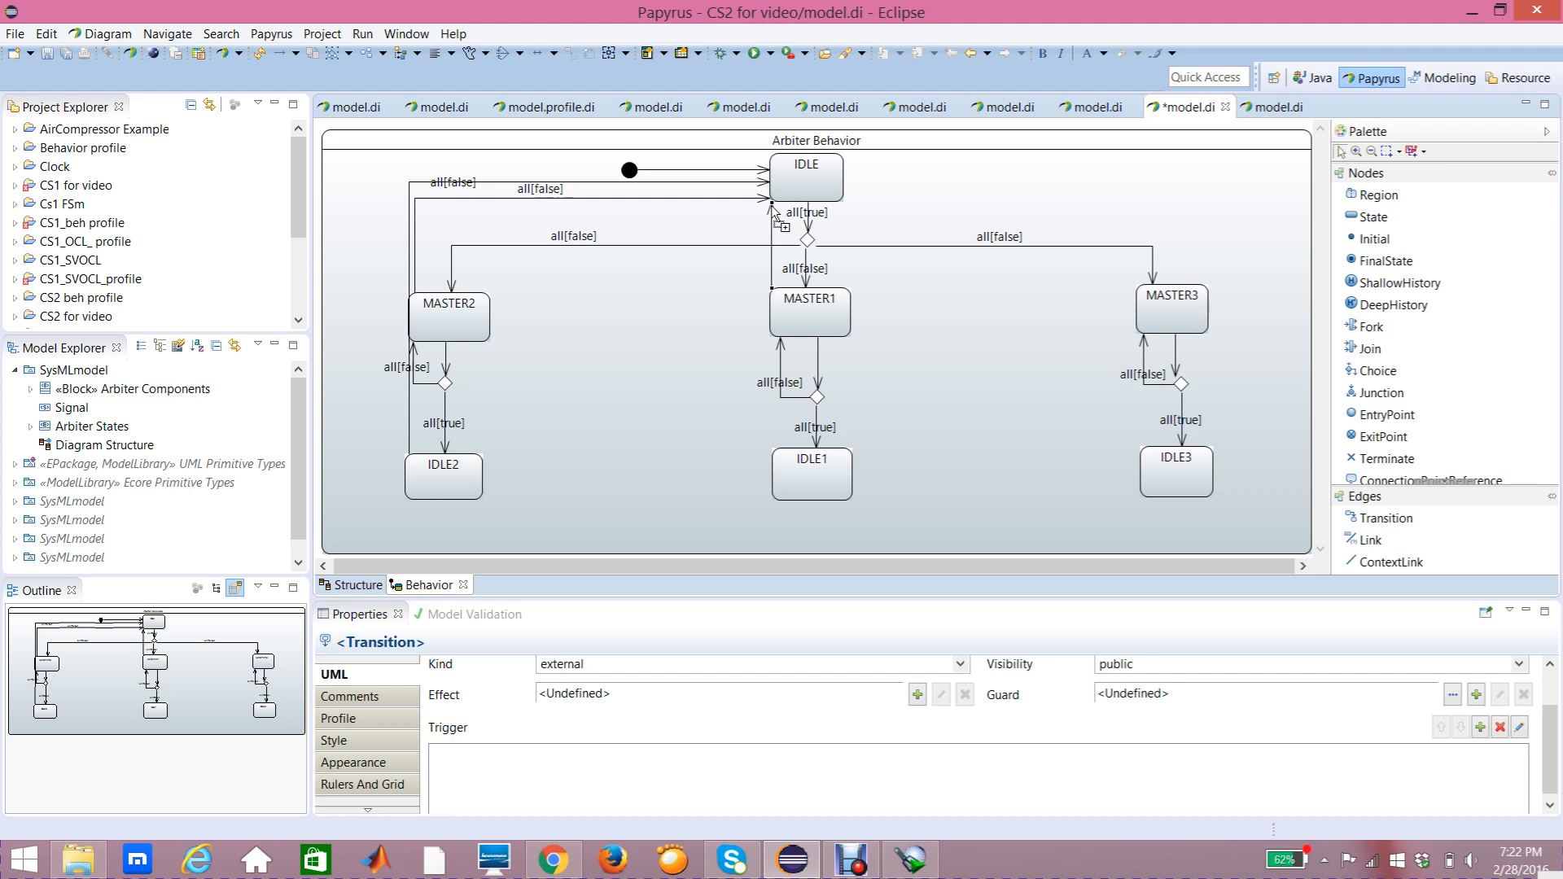
Step: Add a trigger on the reset port to the MASTER1-to-IDLE transition
click(366, 677)
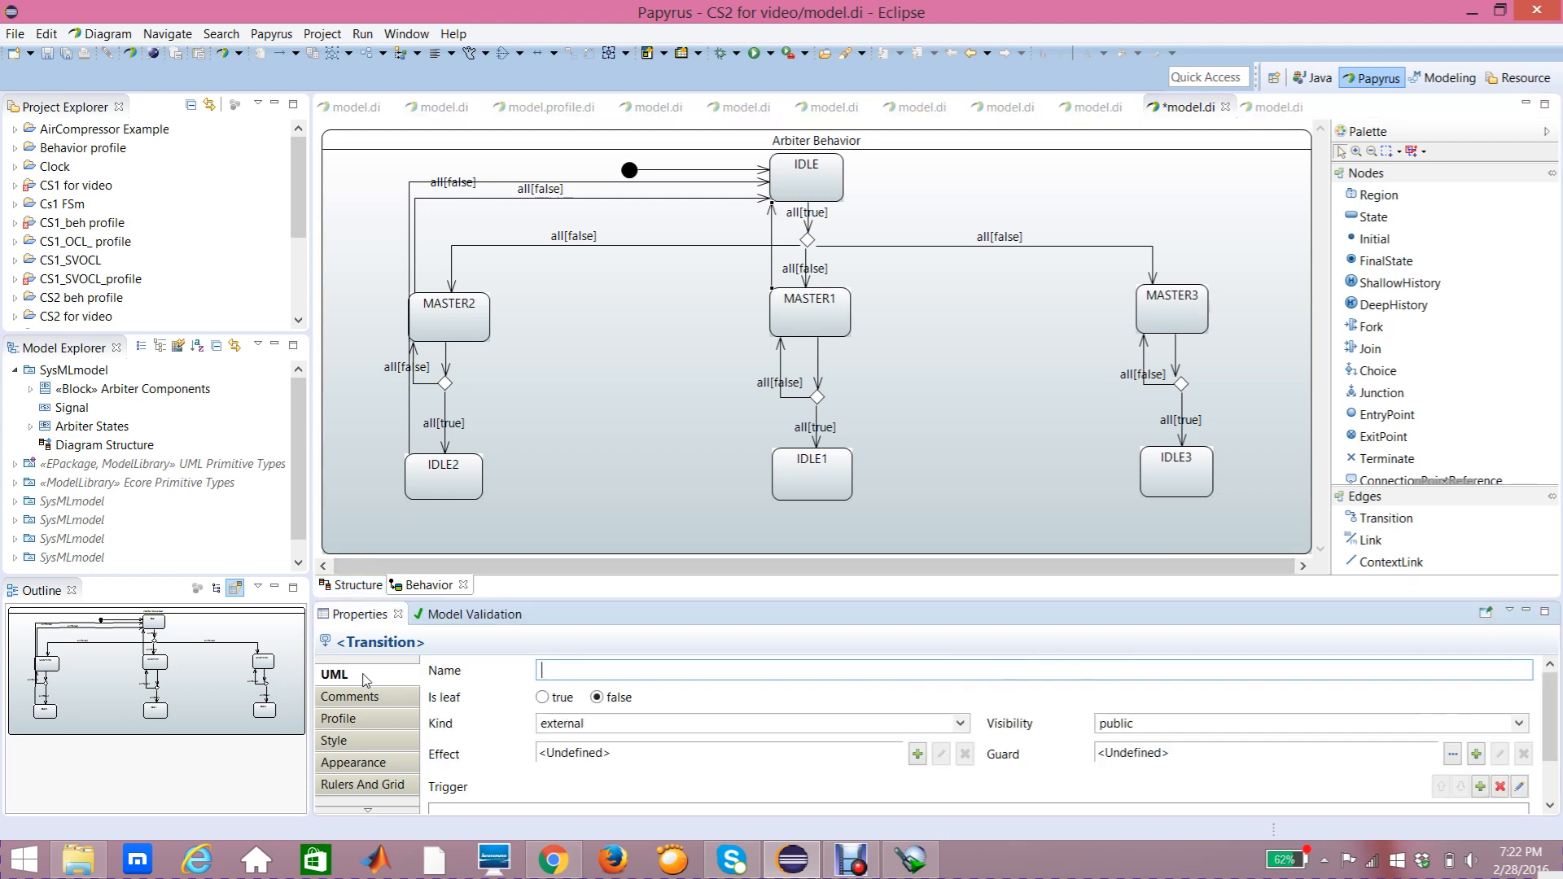
click(1480, 786)
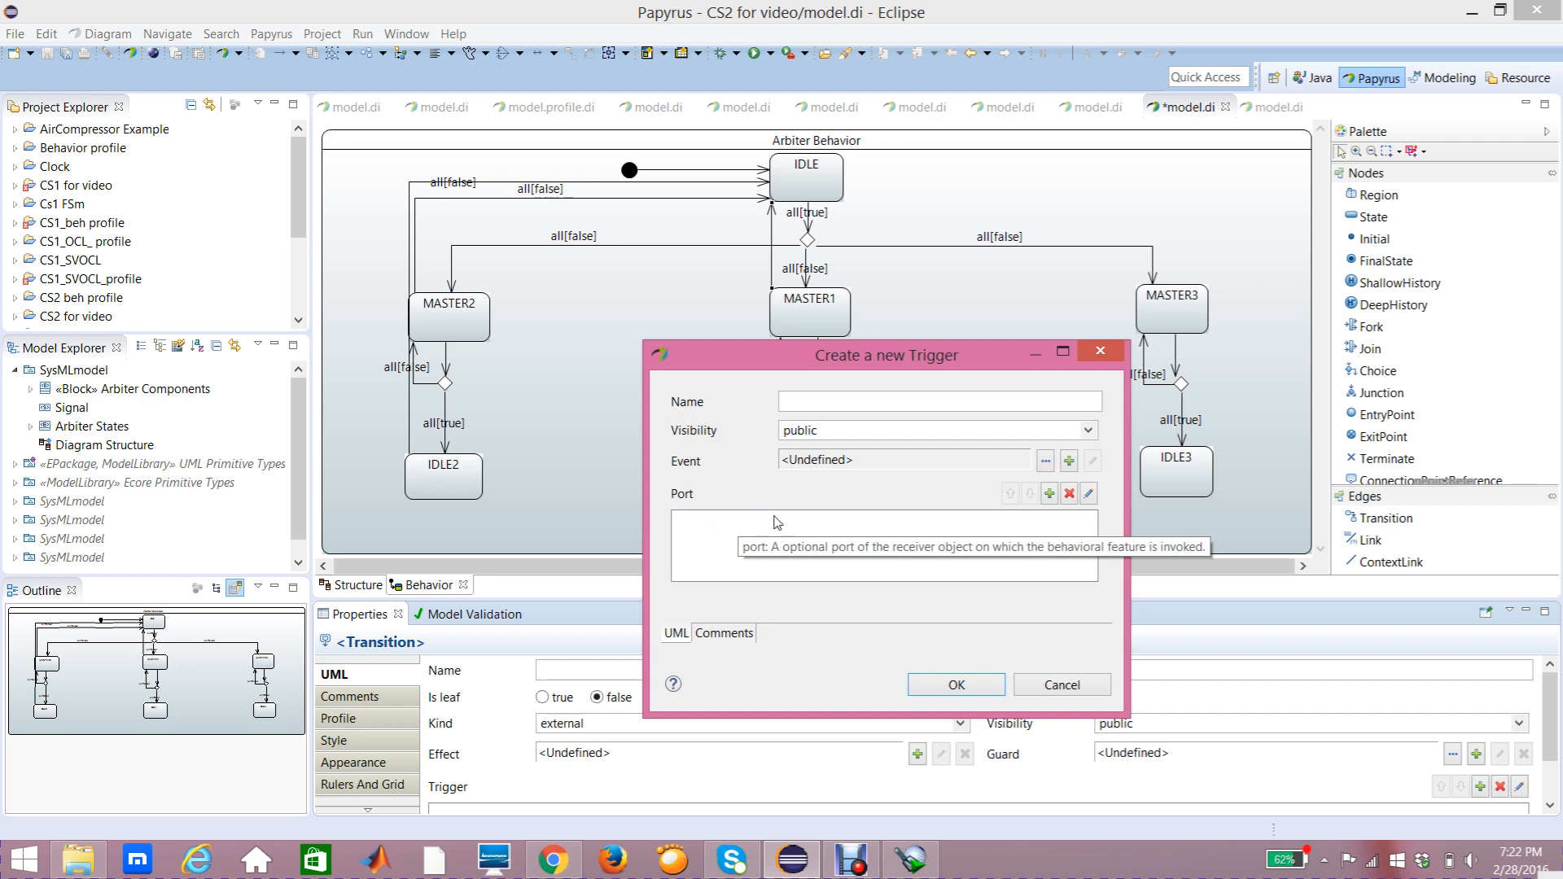
click(1051, 496)
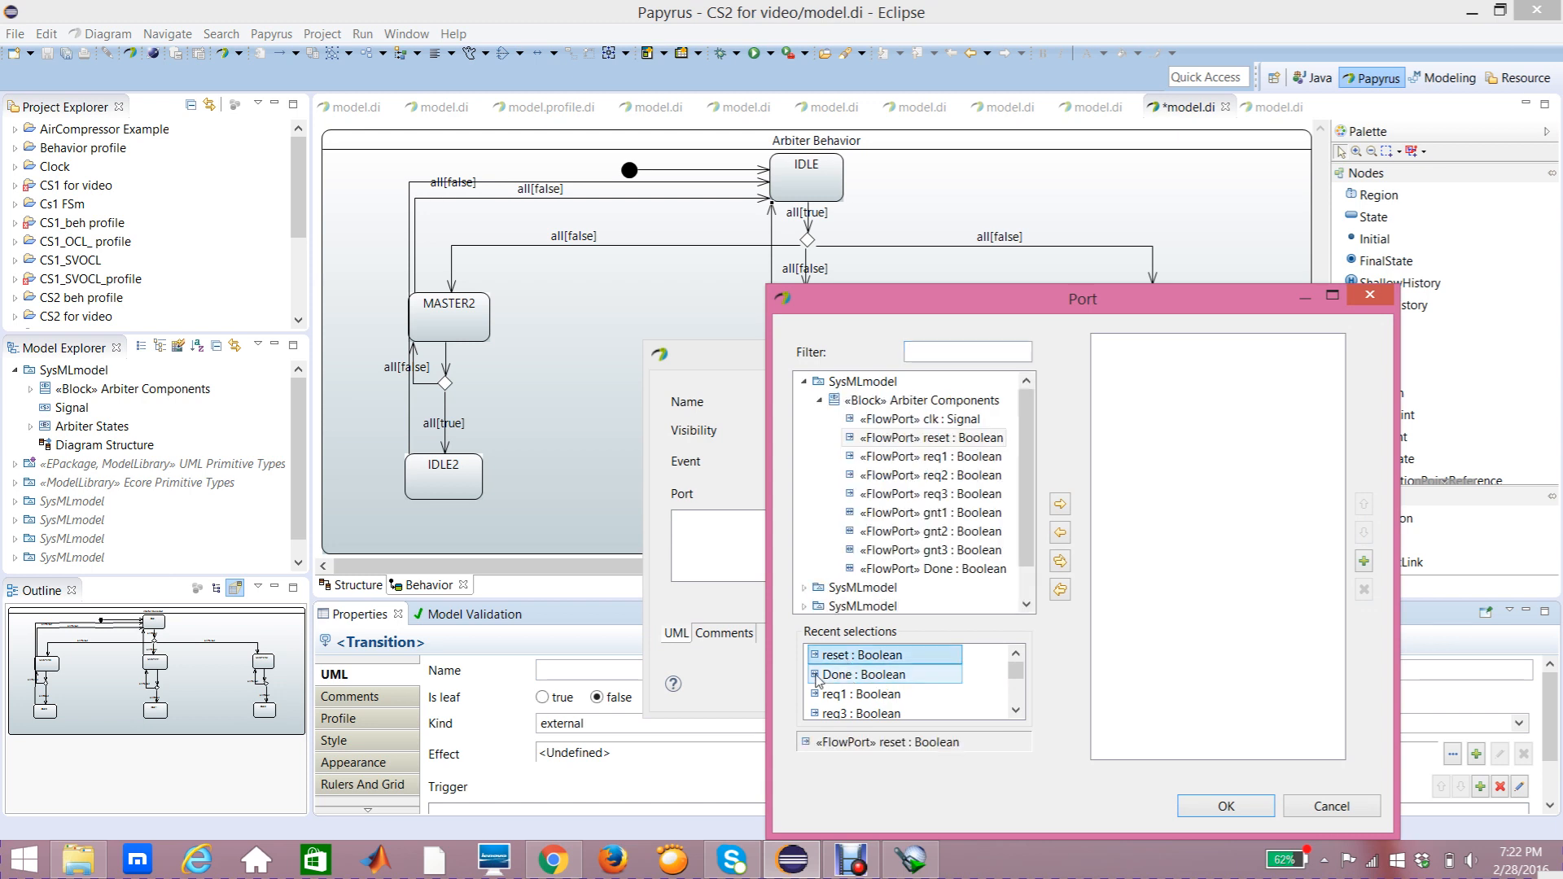
click(1060, 504)
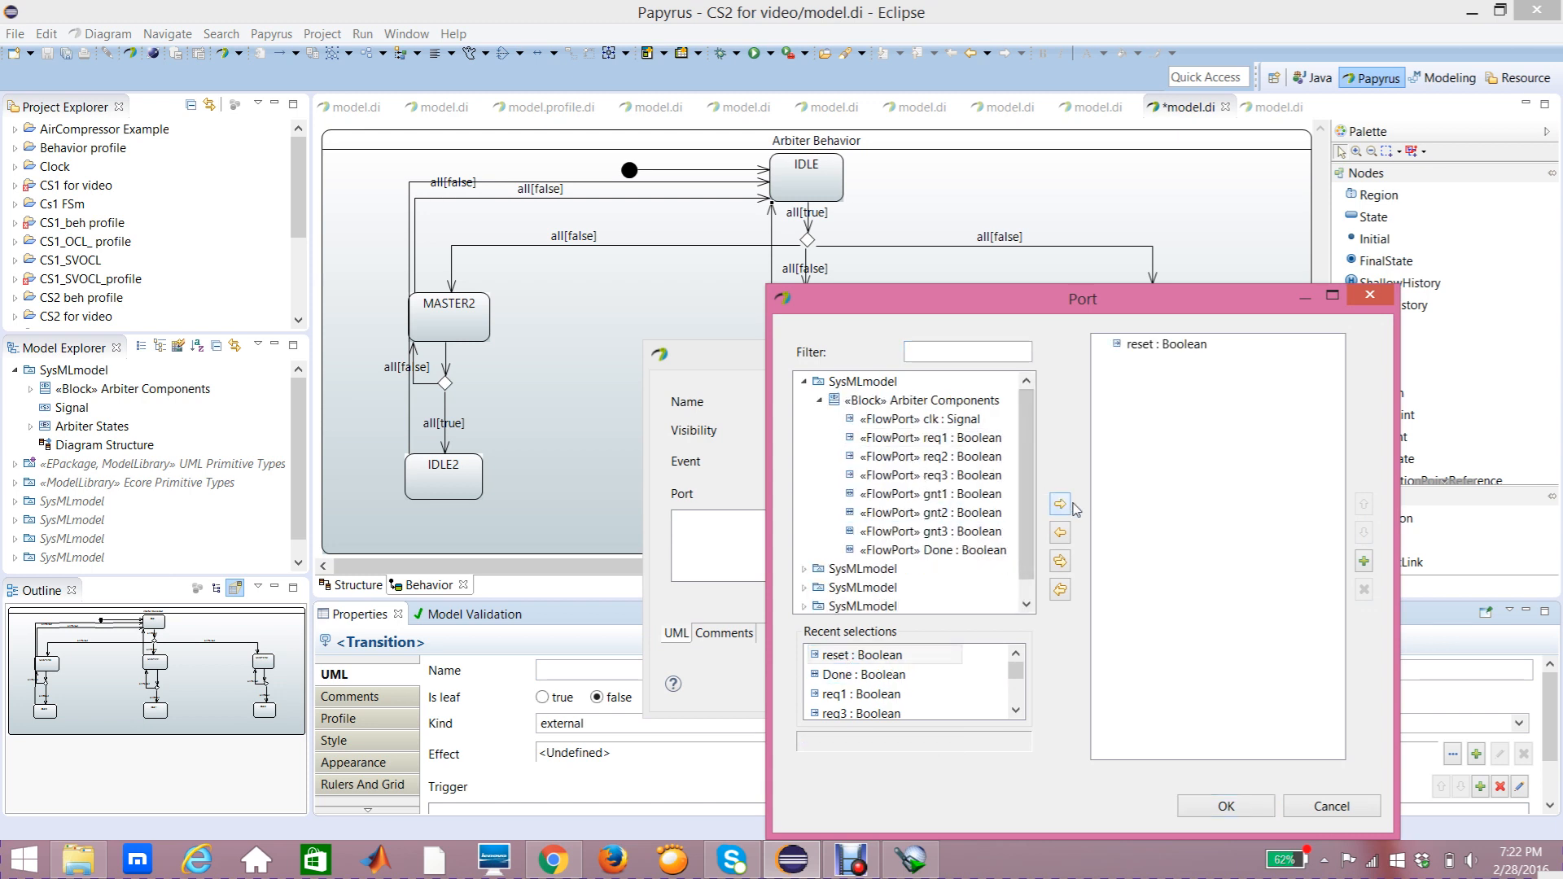
click(1204, 807)
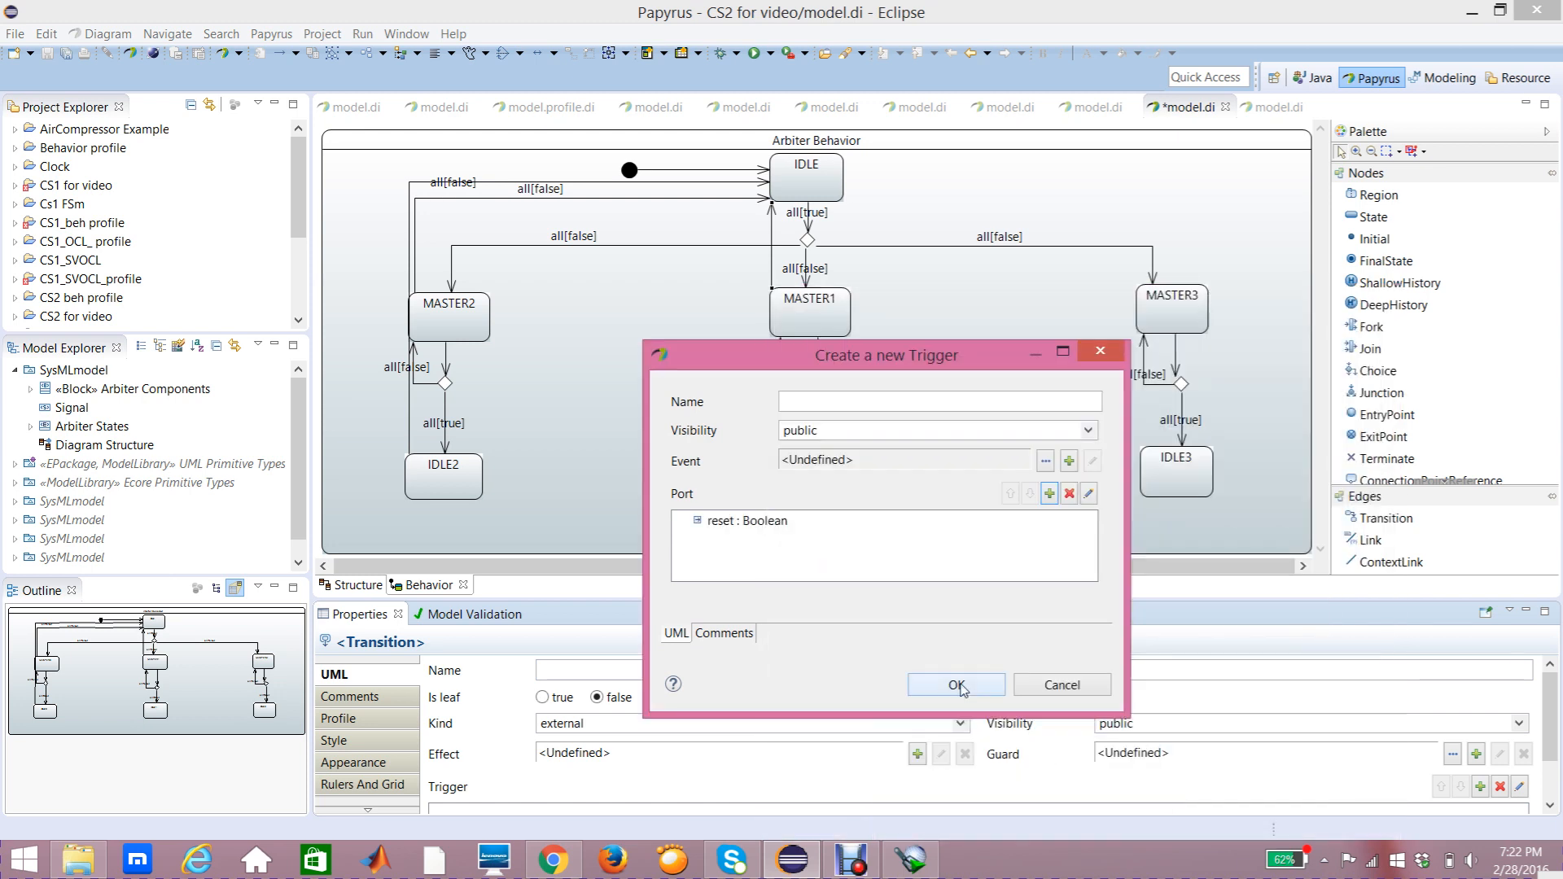
click(958, 687)
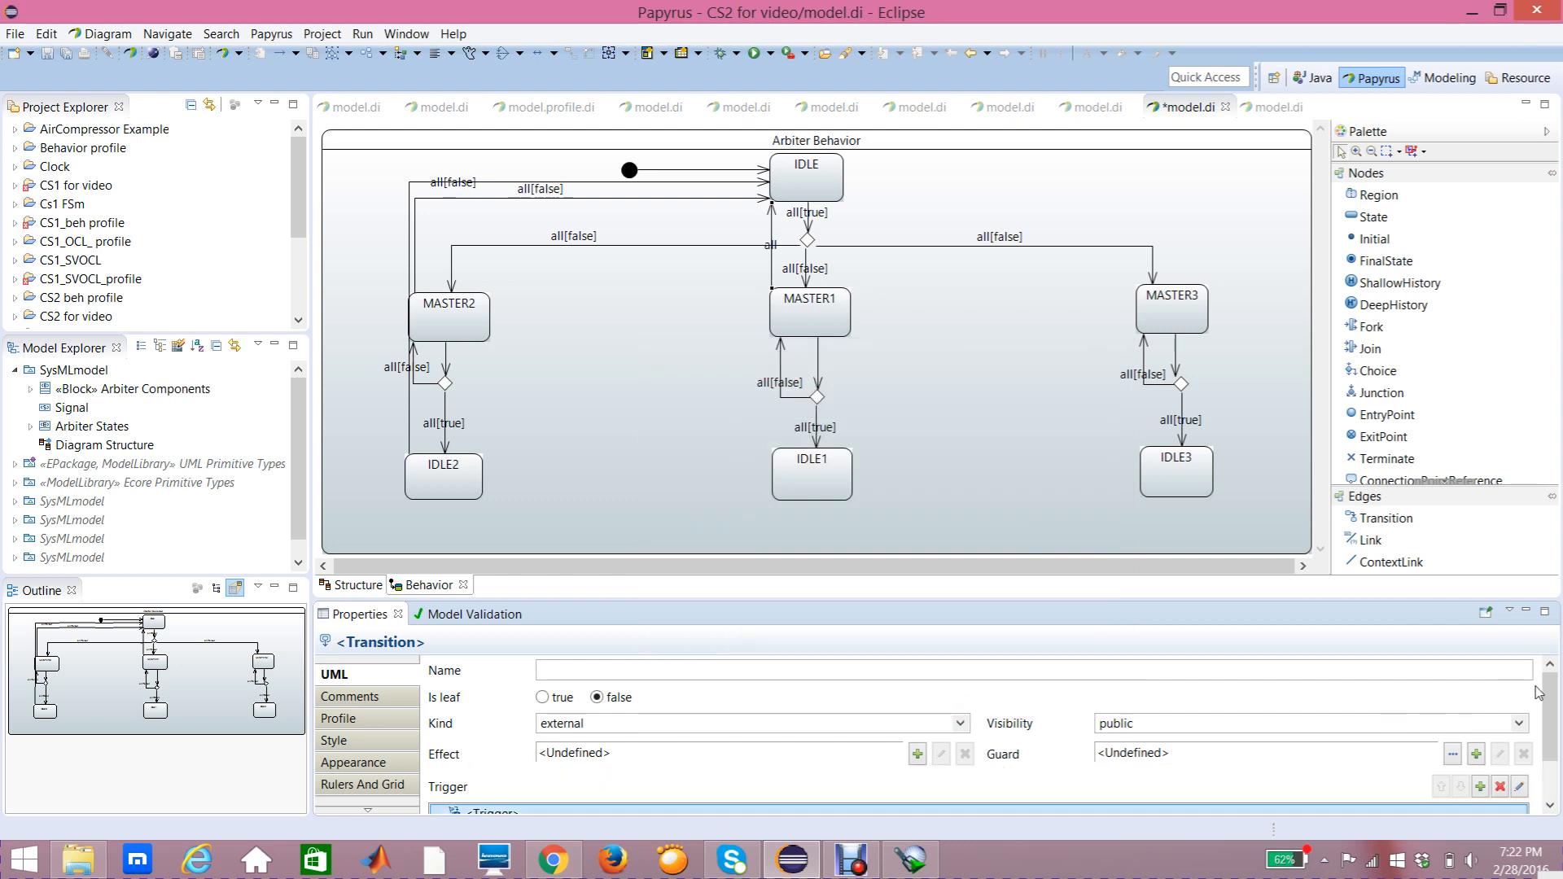
Step: Add a Constraint guard on the reset port with a LiteralBoolean false specification to the MASTER1-to-IDLE transition
scroll(1539, 693, down, 1)
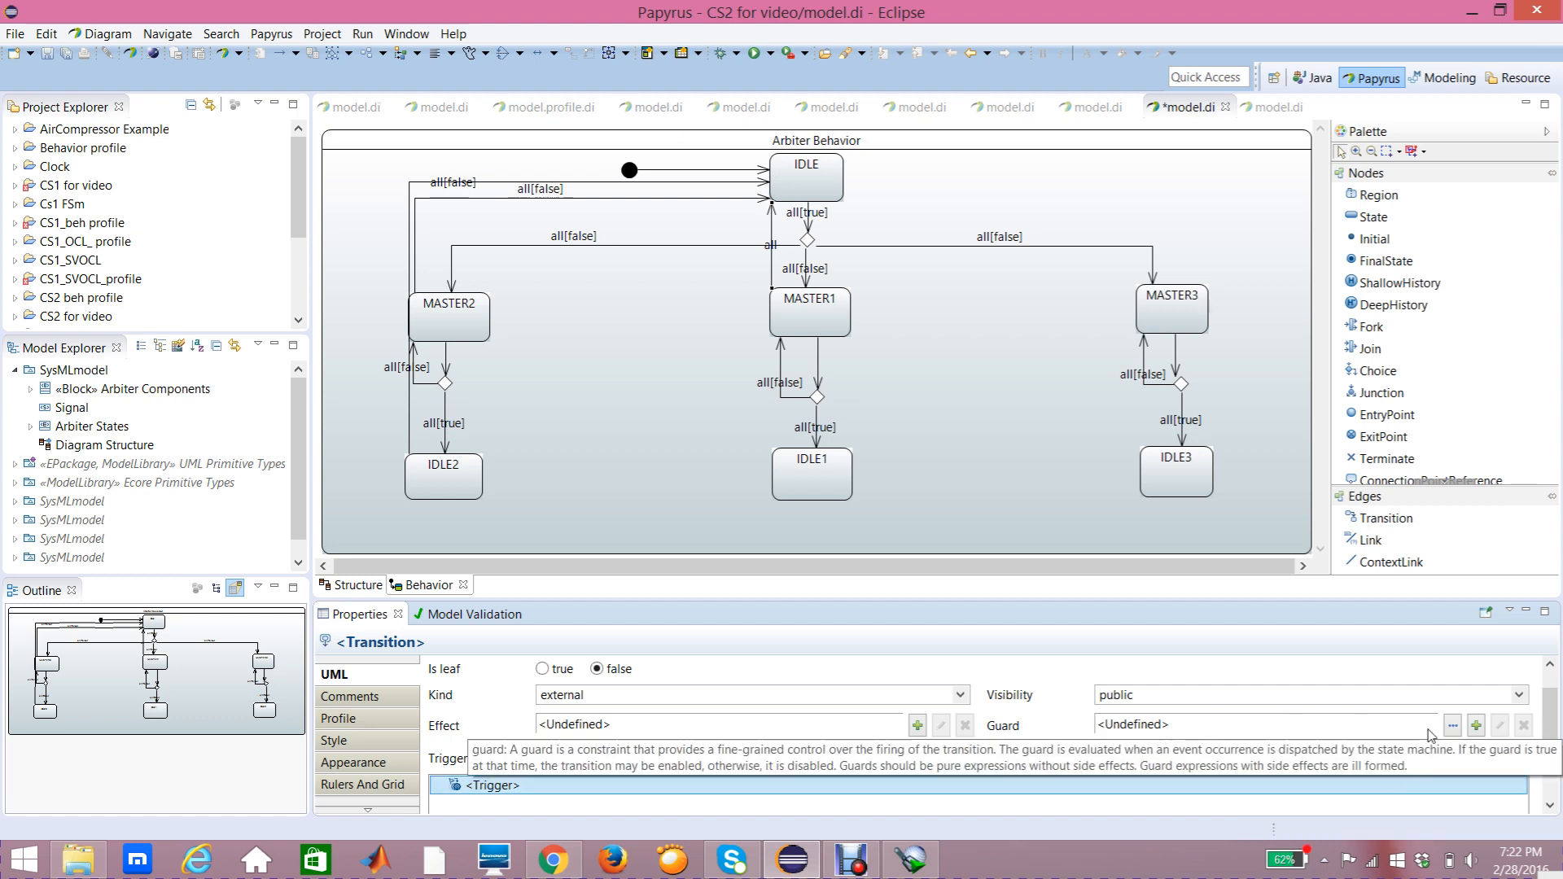
click(1477, 727)
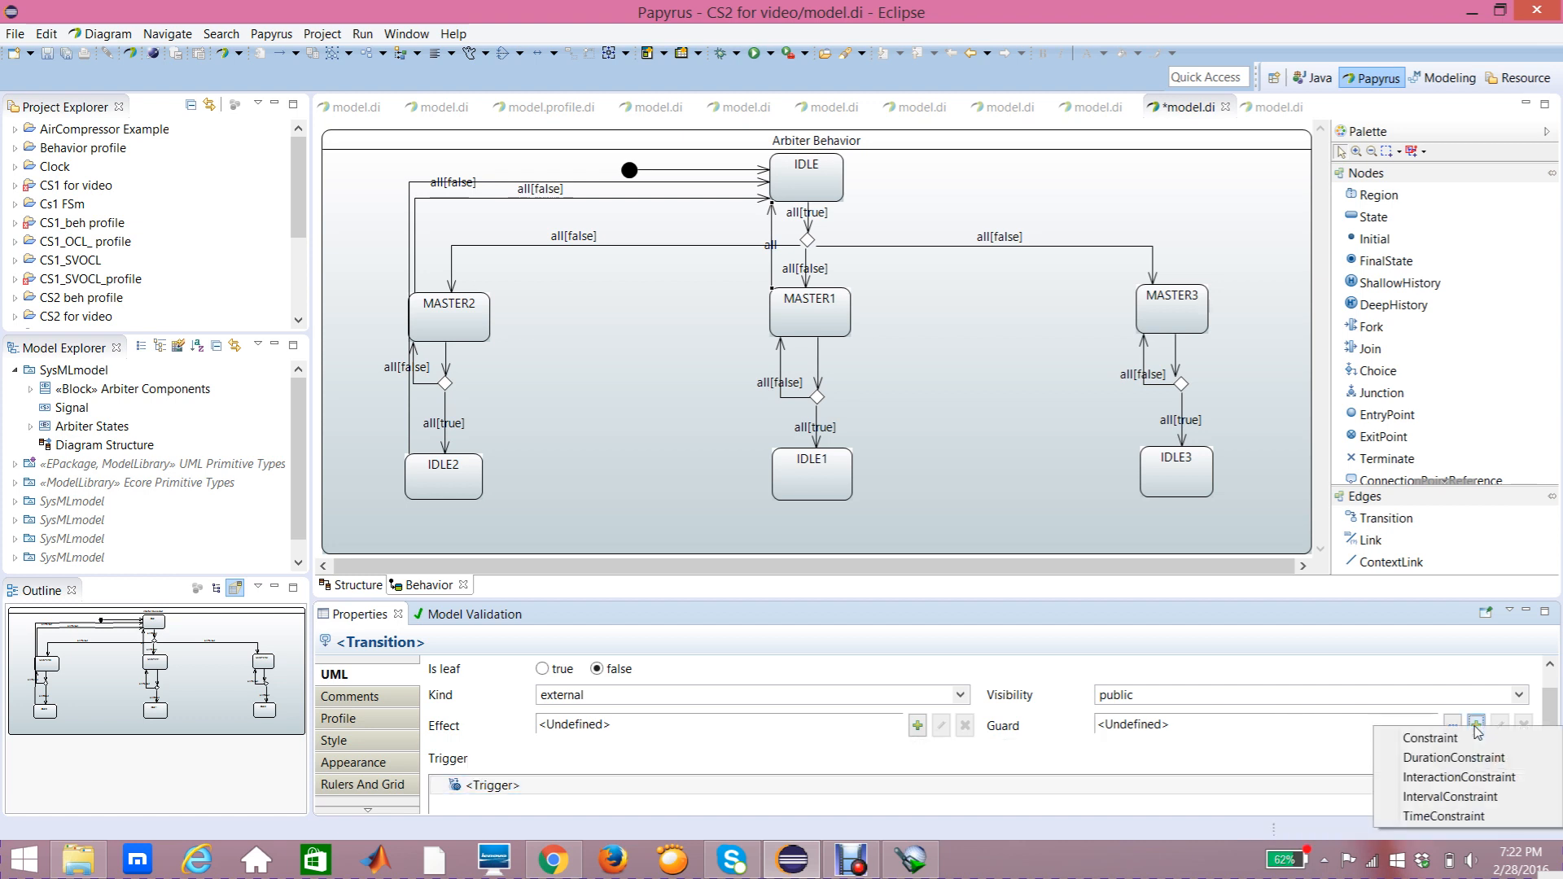
click(1464, 738)
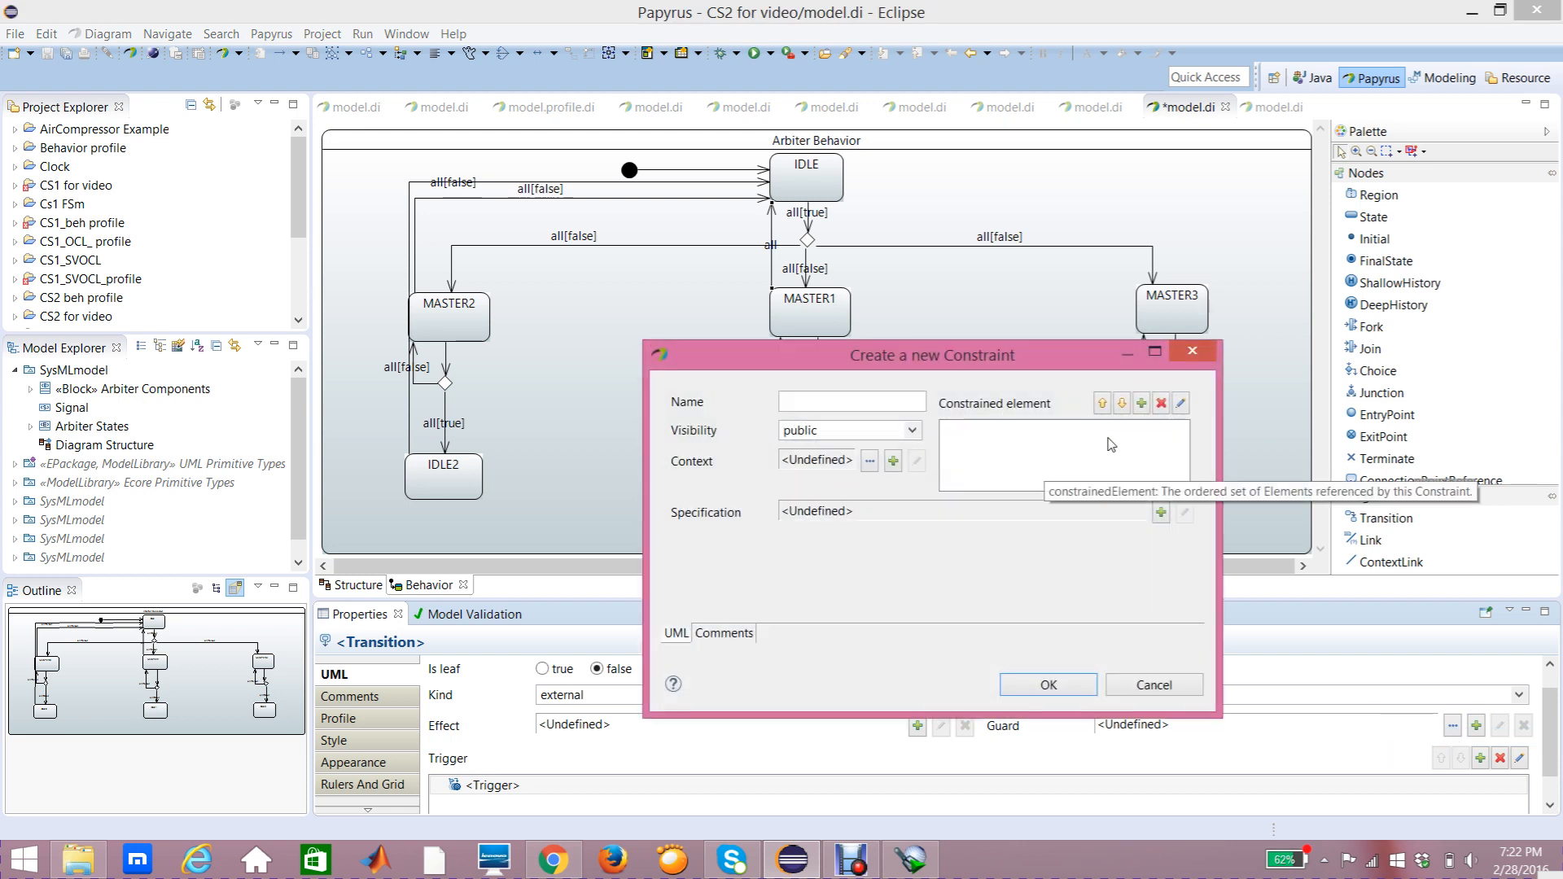
click(1142, 403)
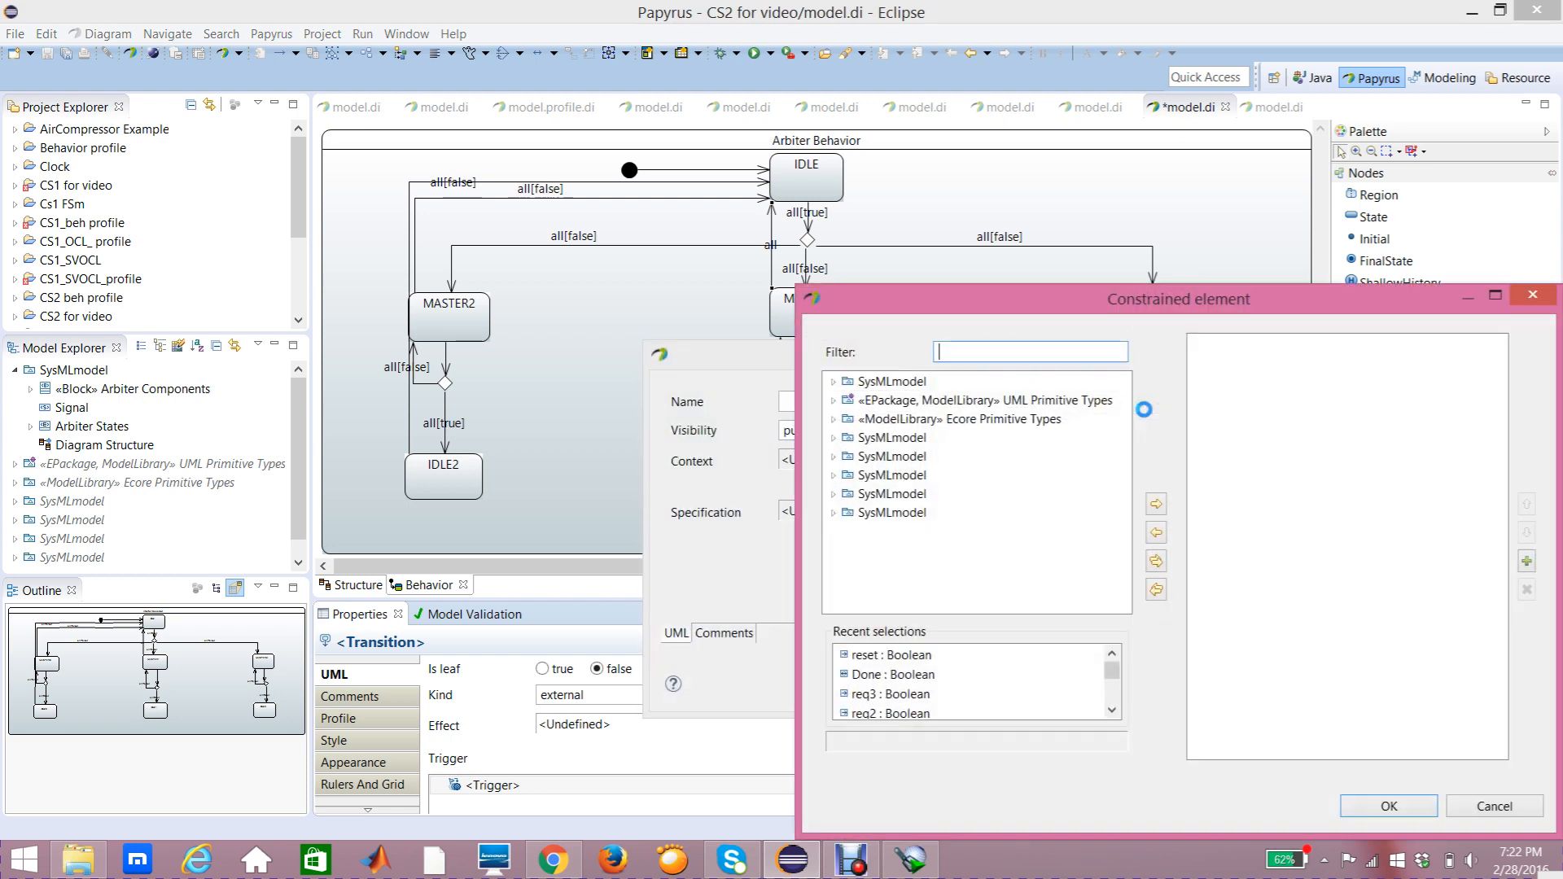
double_click(879, 657)
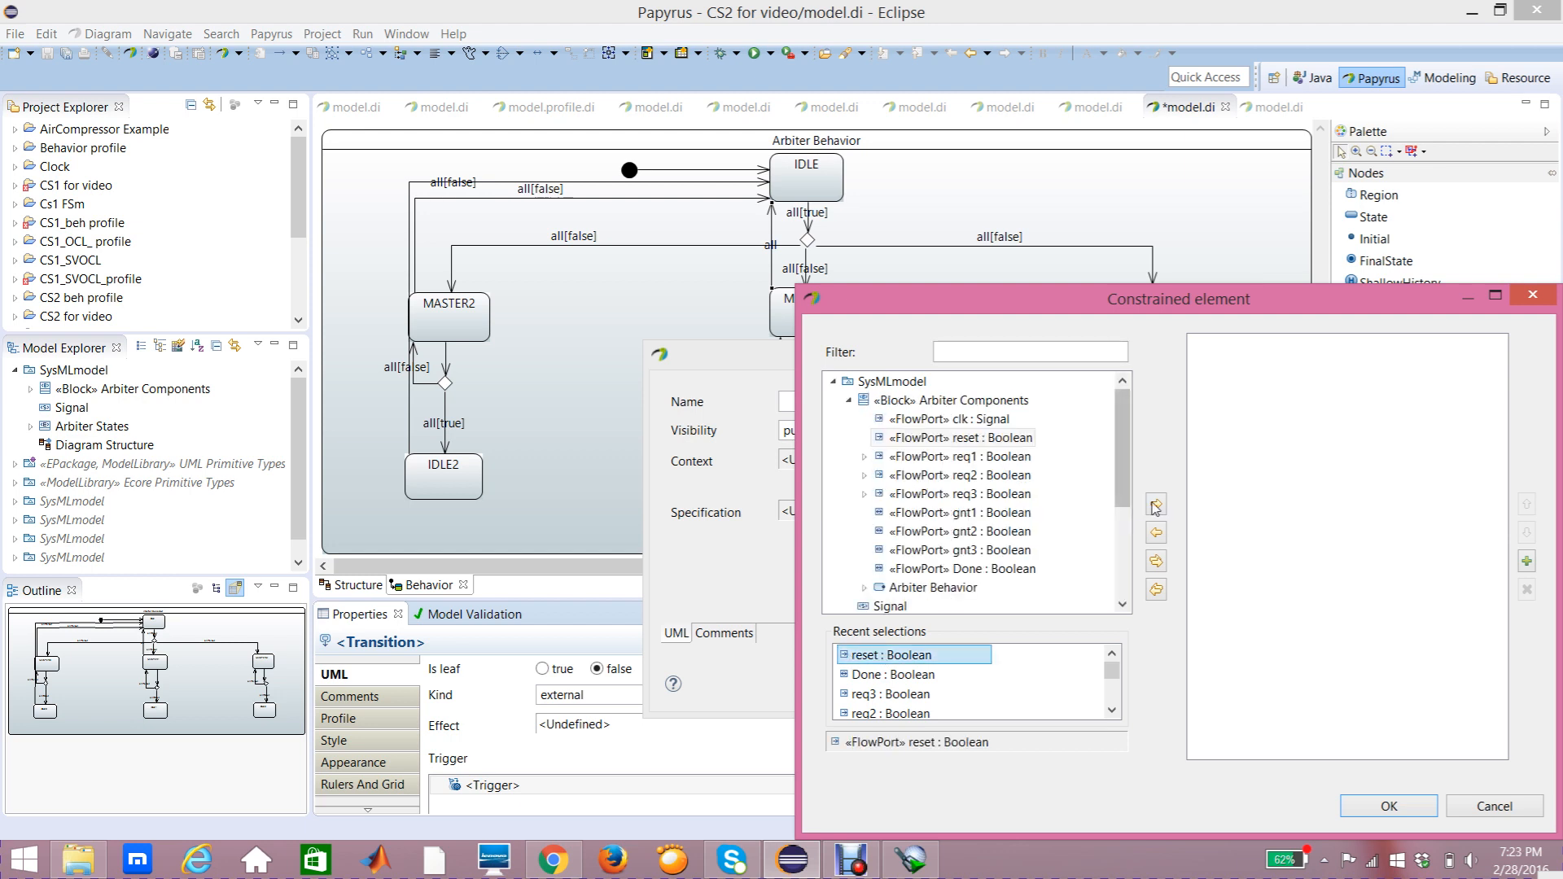
click(1388, 806)
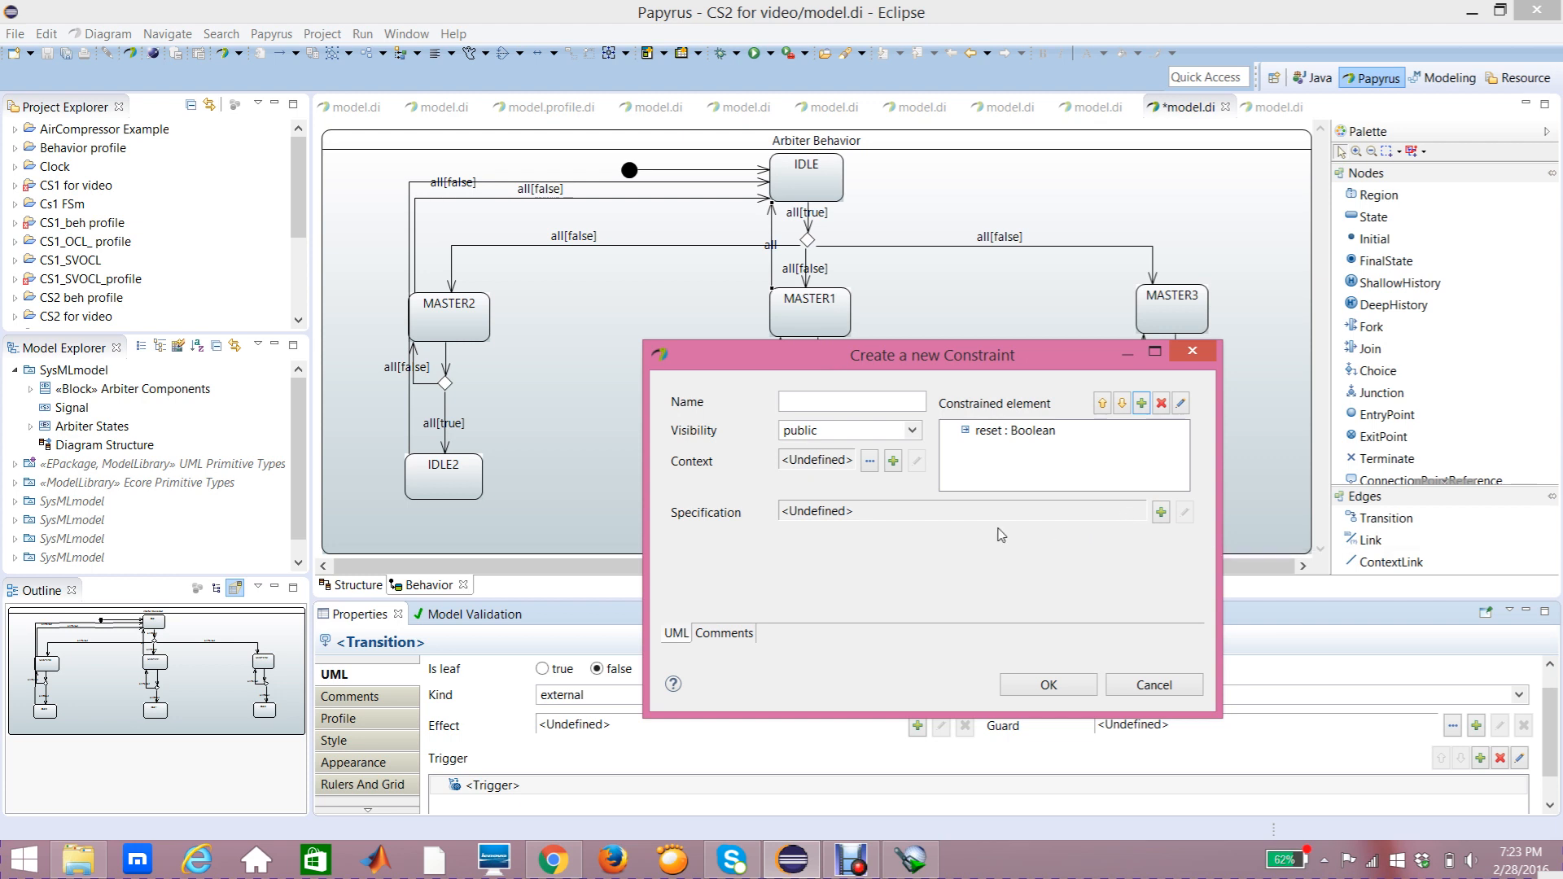
click(1162, 515)
click(1210, 631)
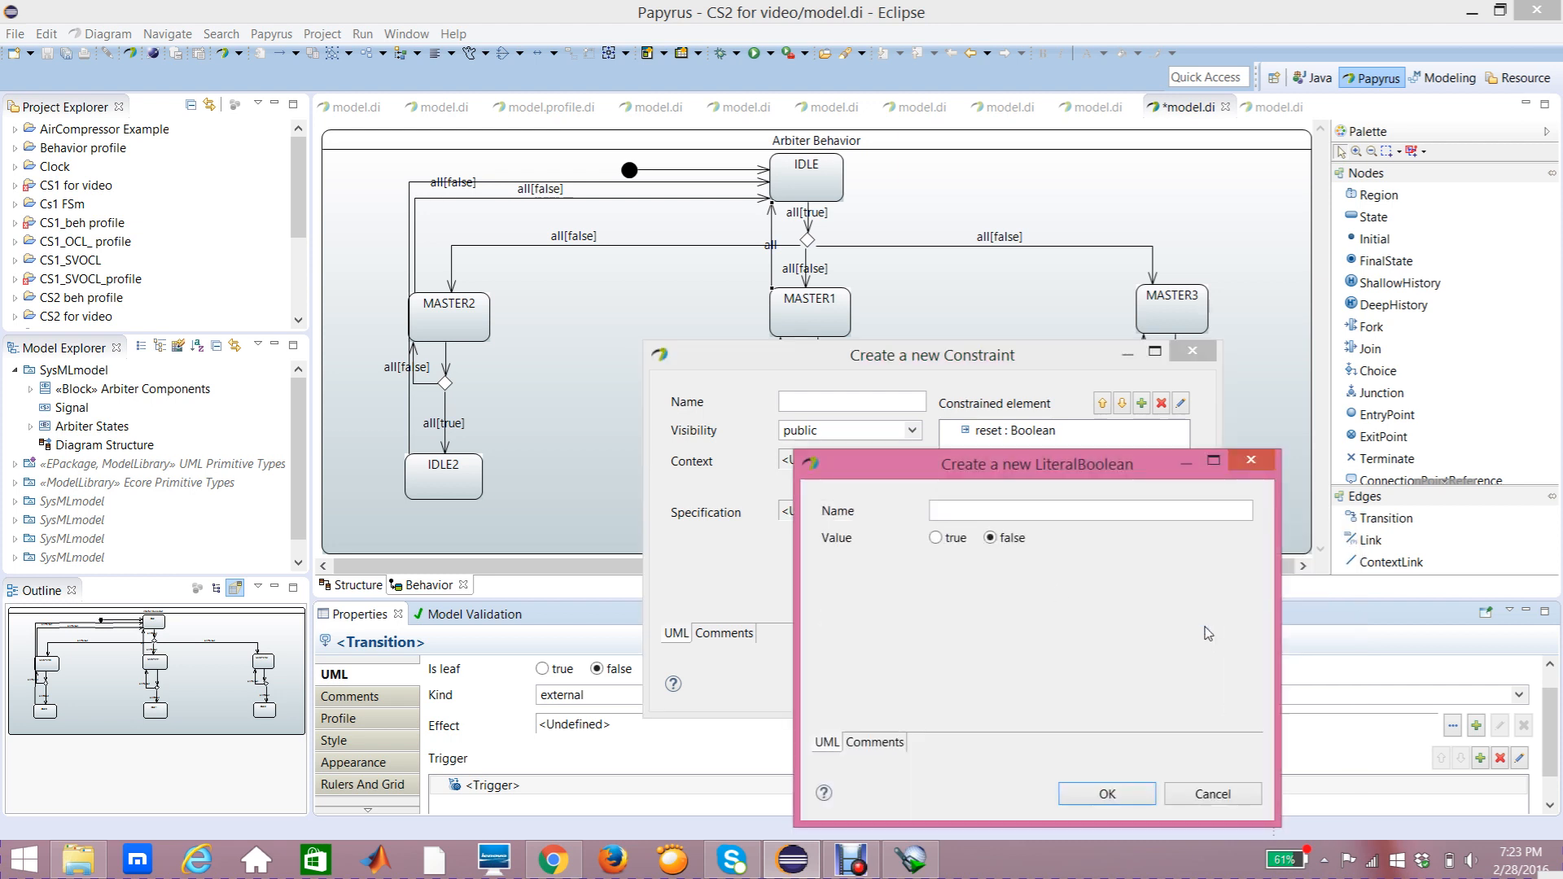
click(1089, 796)
click(1050, 687)
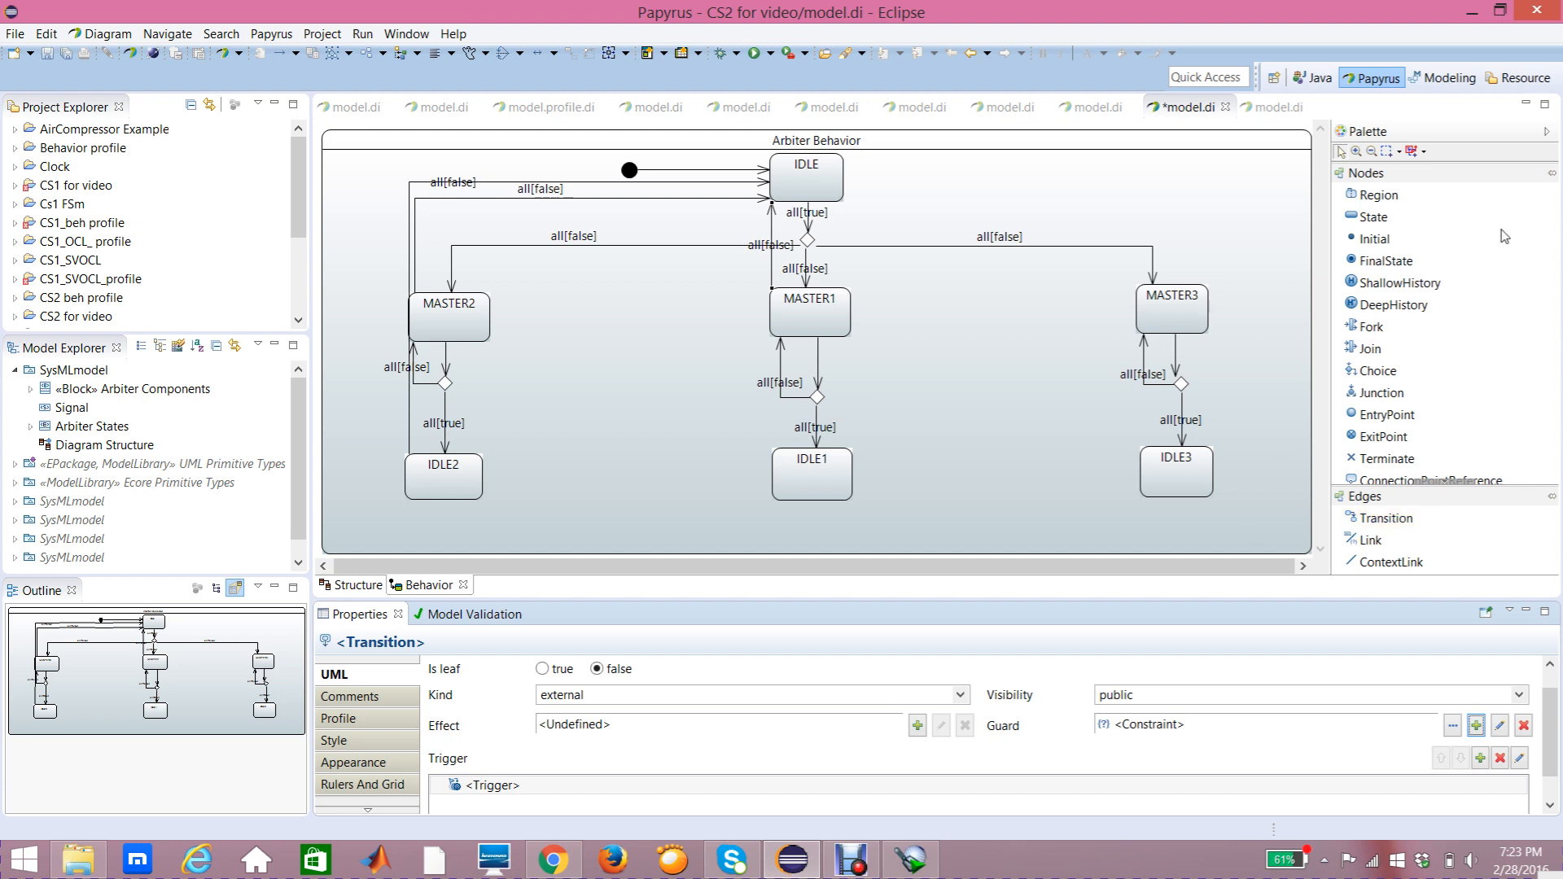
Step: Draw a transition from IDLE1 up to IDLE
click(1389, 522)
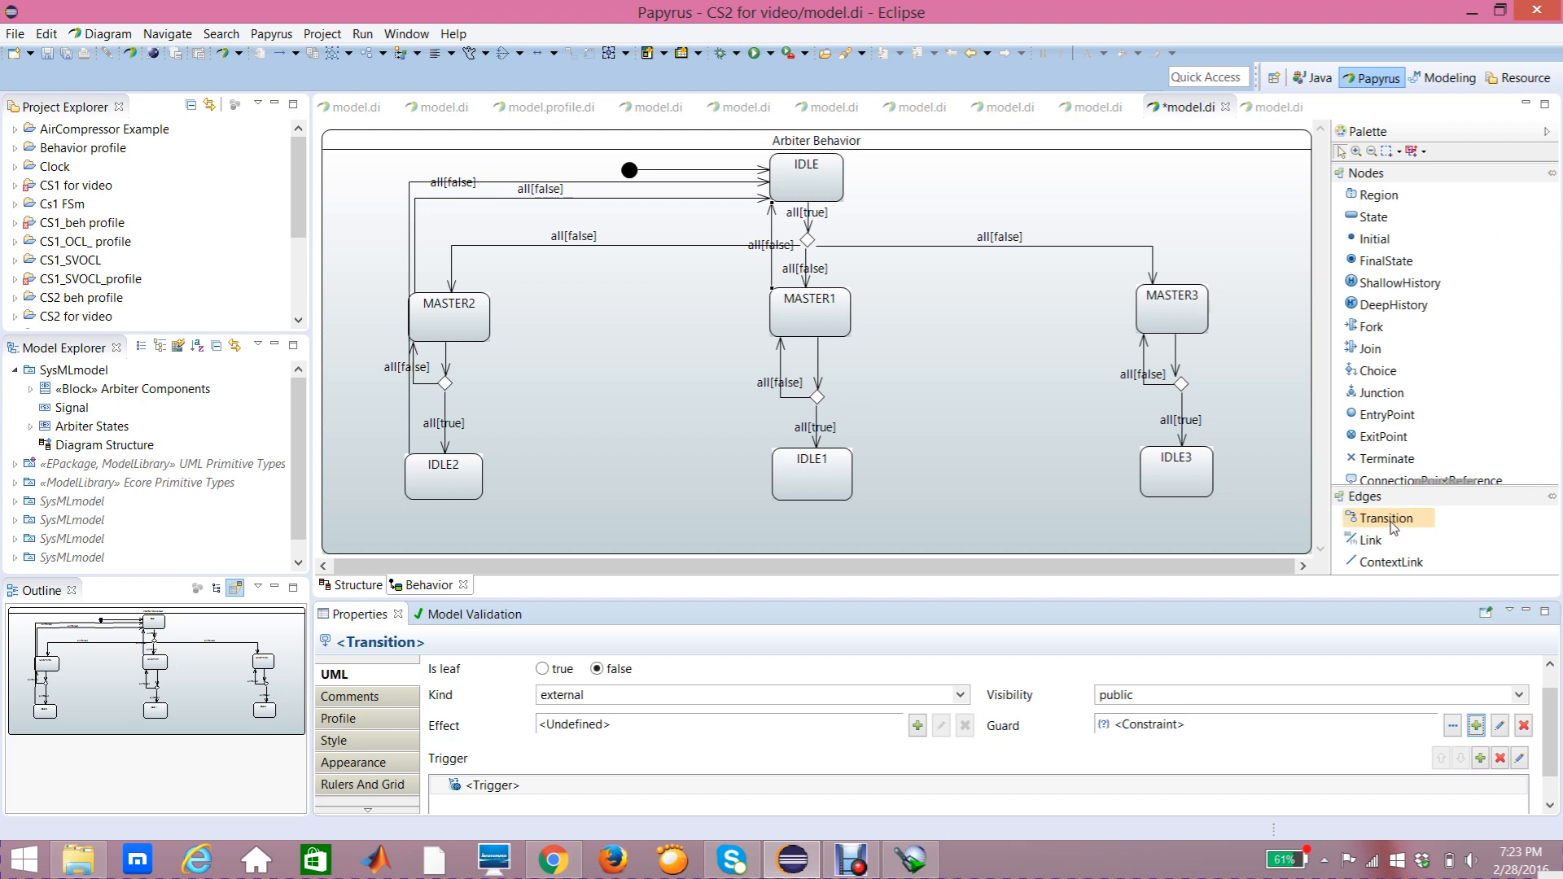
click(788, 472)
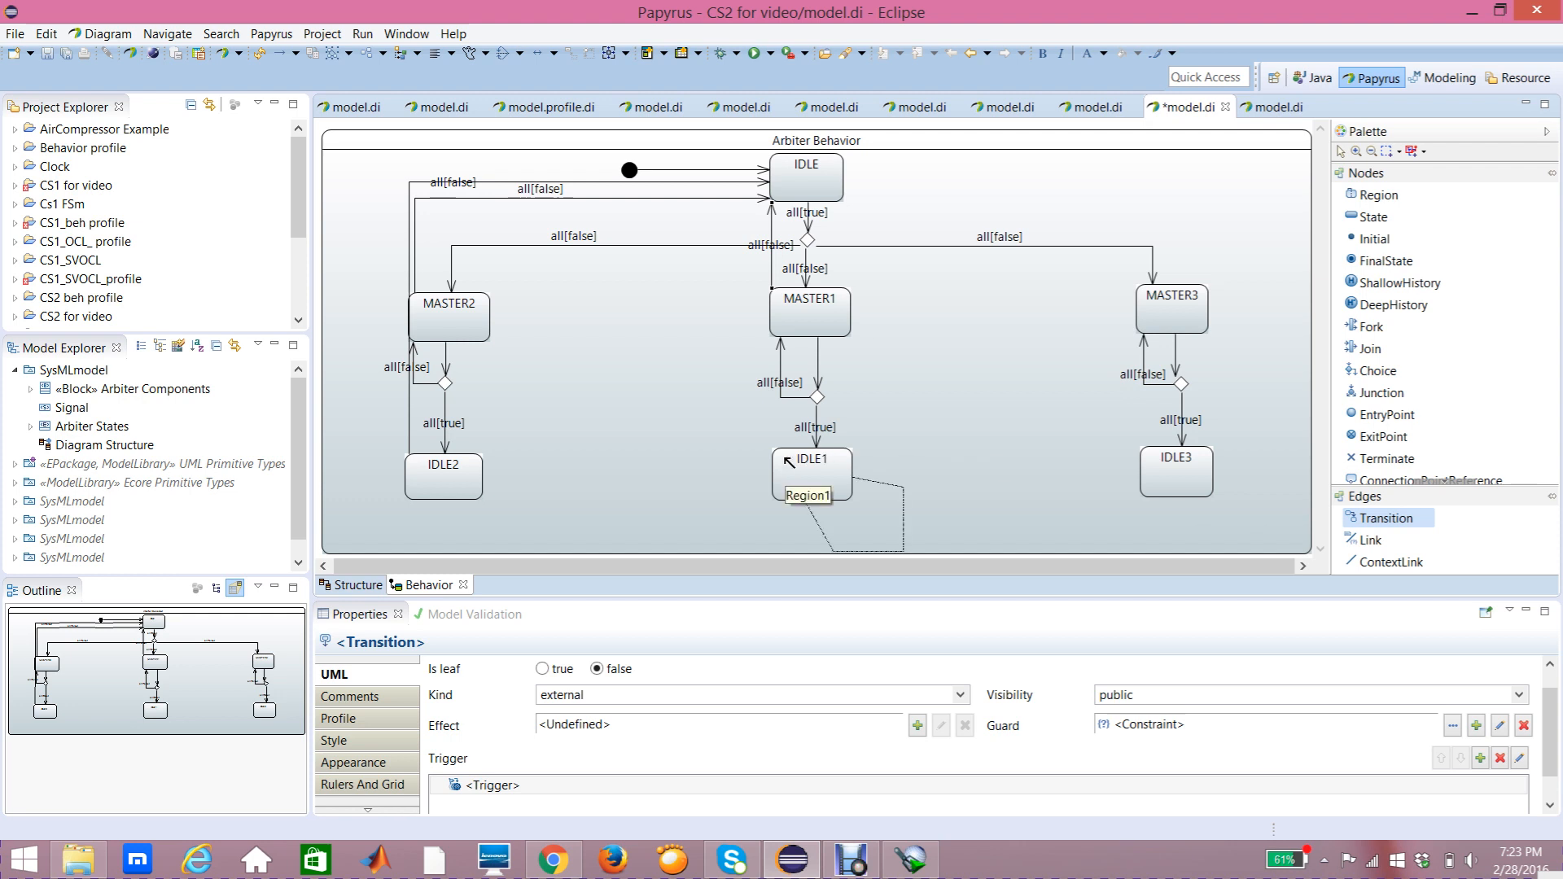
click(782, 196)
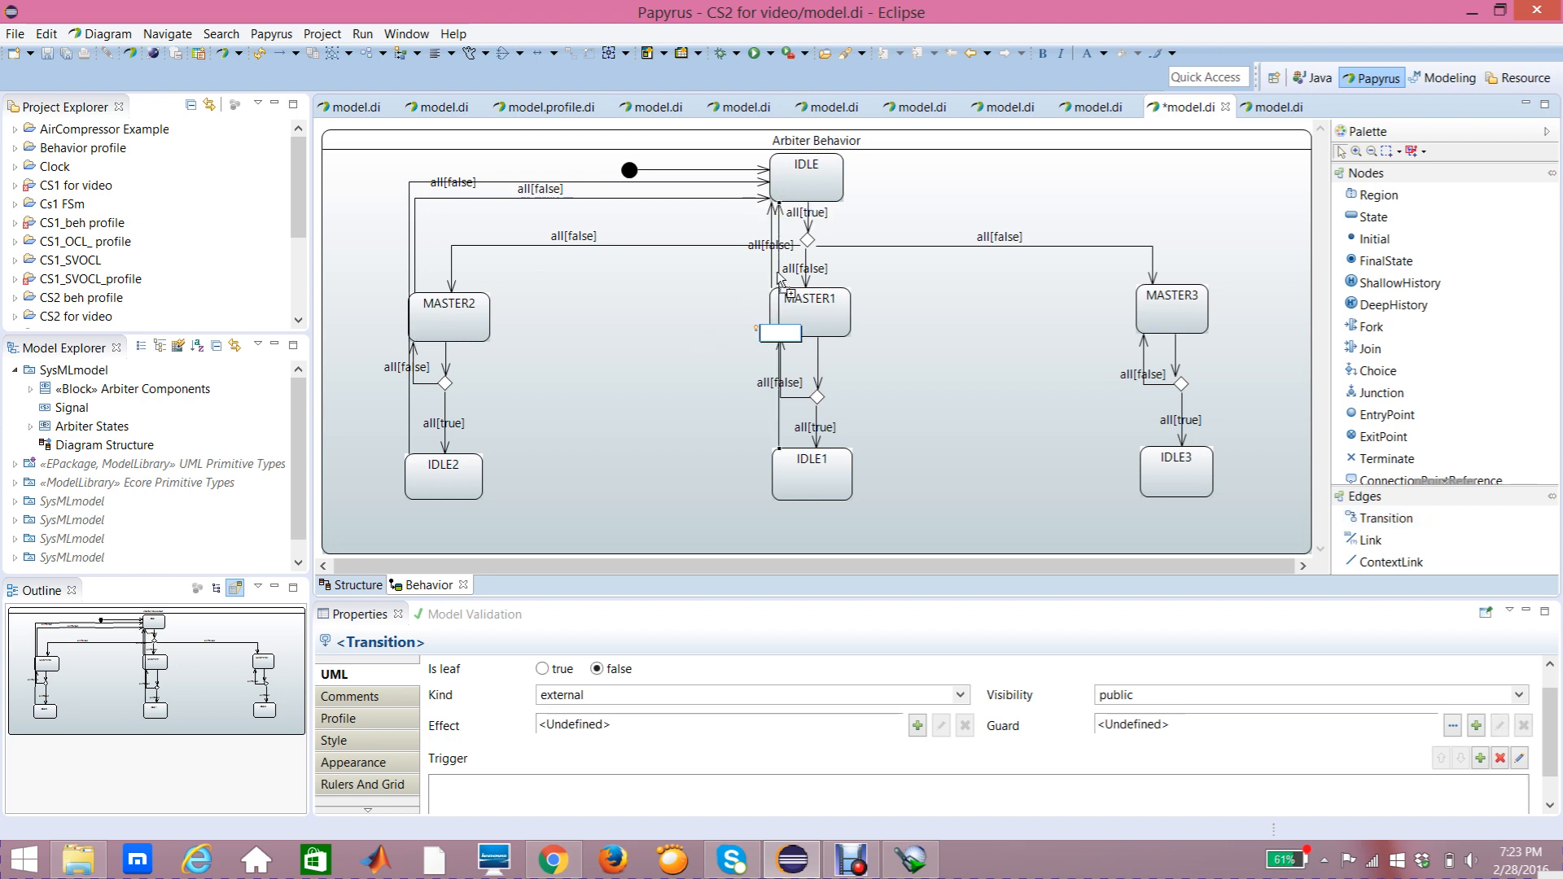
Step: Reroute the IDLE1-to-IDLE transition with bendpoints running vertically to the left of MASTER1
drag(780, 279, 719, 476)
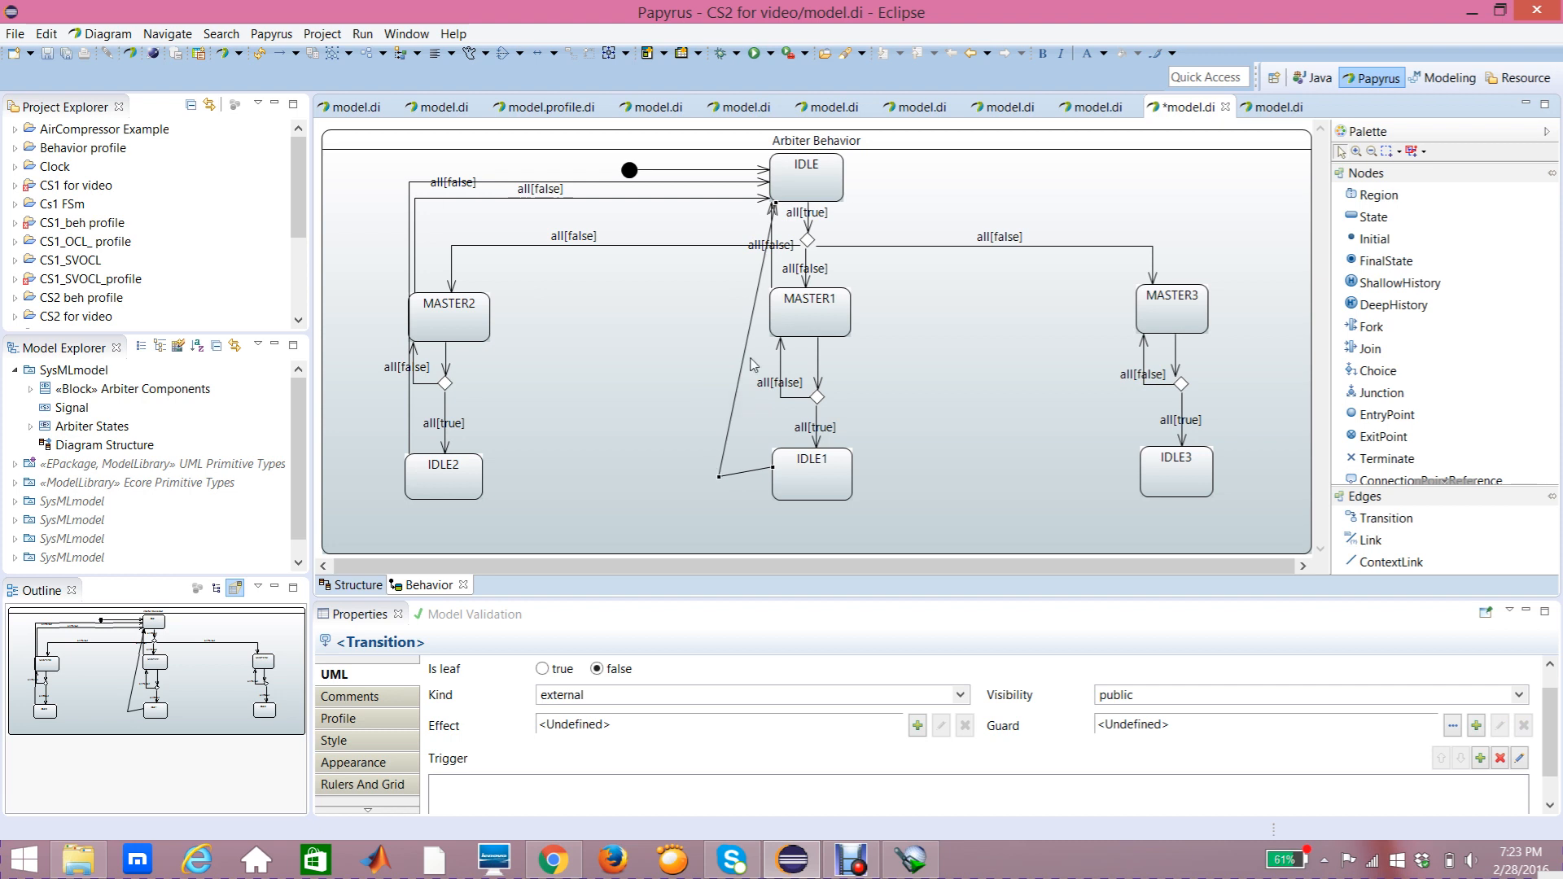
drag(750, 322, 719, 191)
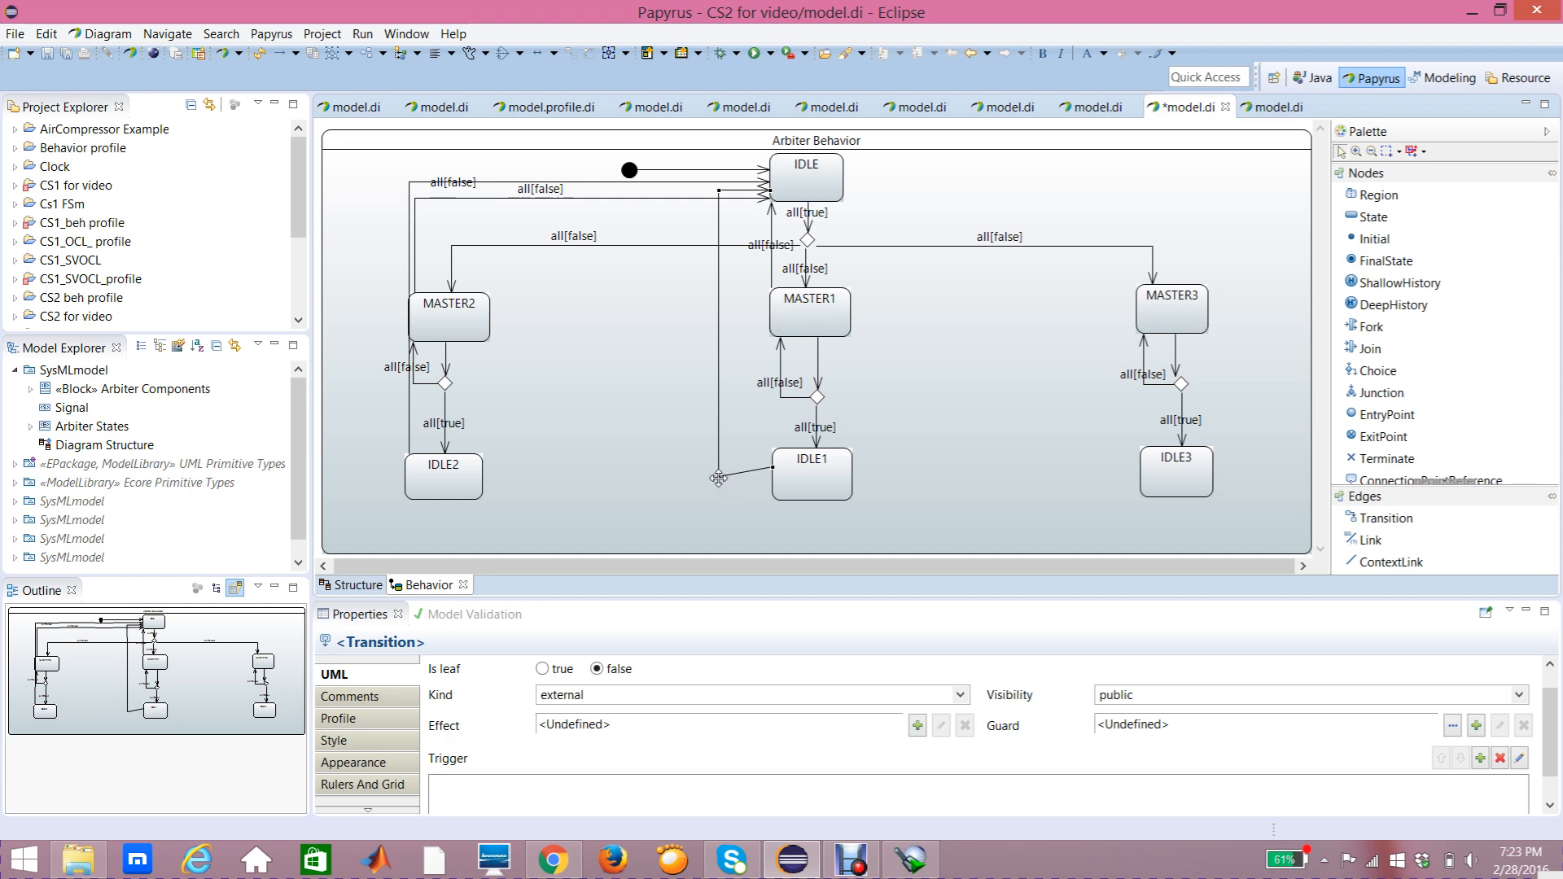
drag(718, 475, 719, 466)
Step: Add a trigger on the reset port to the IDLE1-to-IDLE transition
click(405, 680)
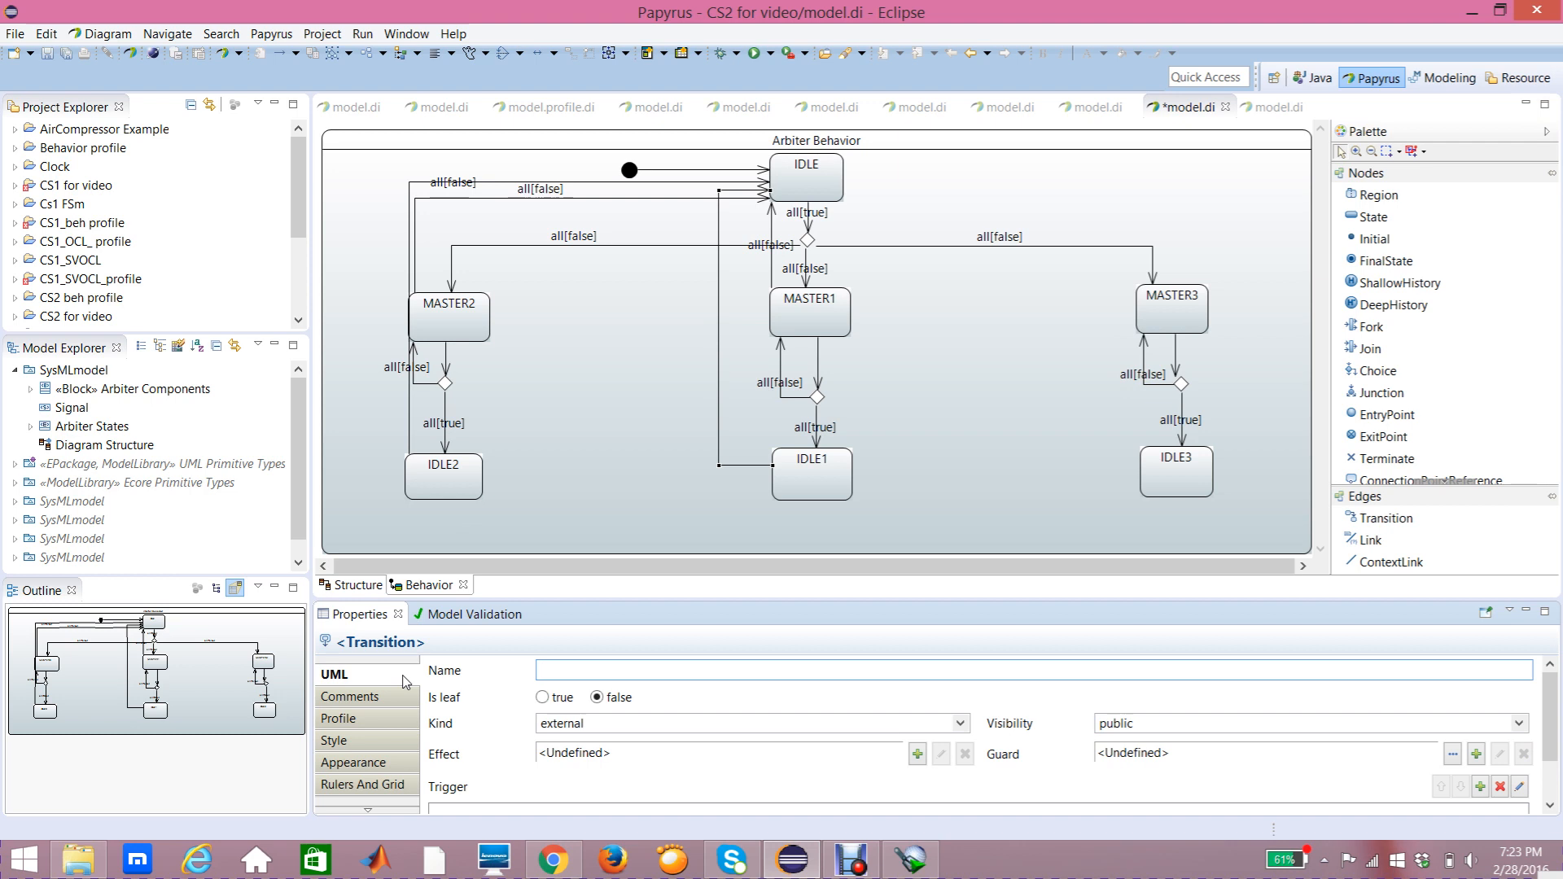
scroll(1550, 736, down, 1)
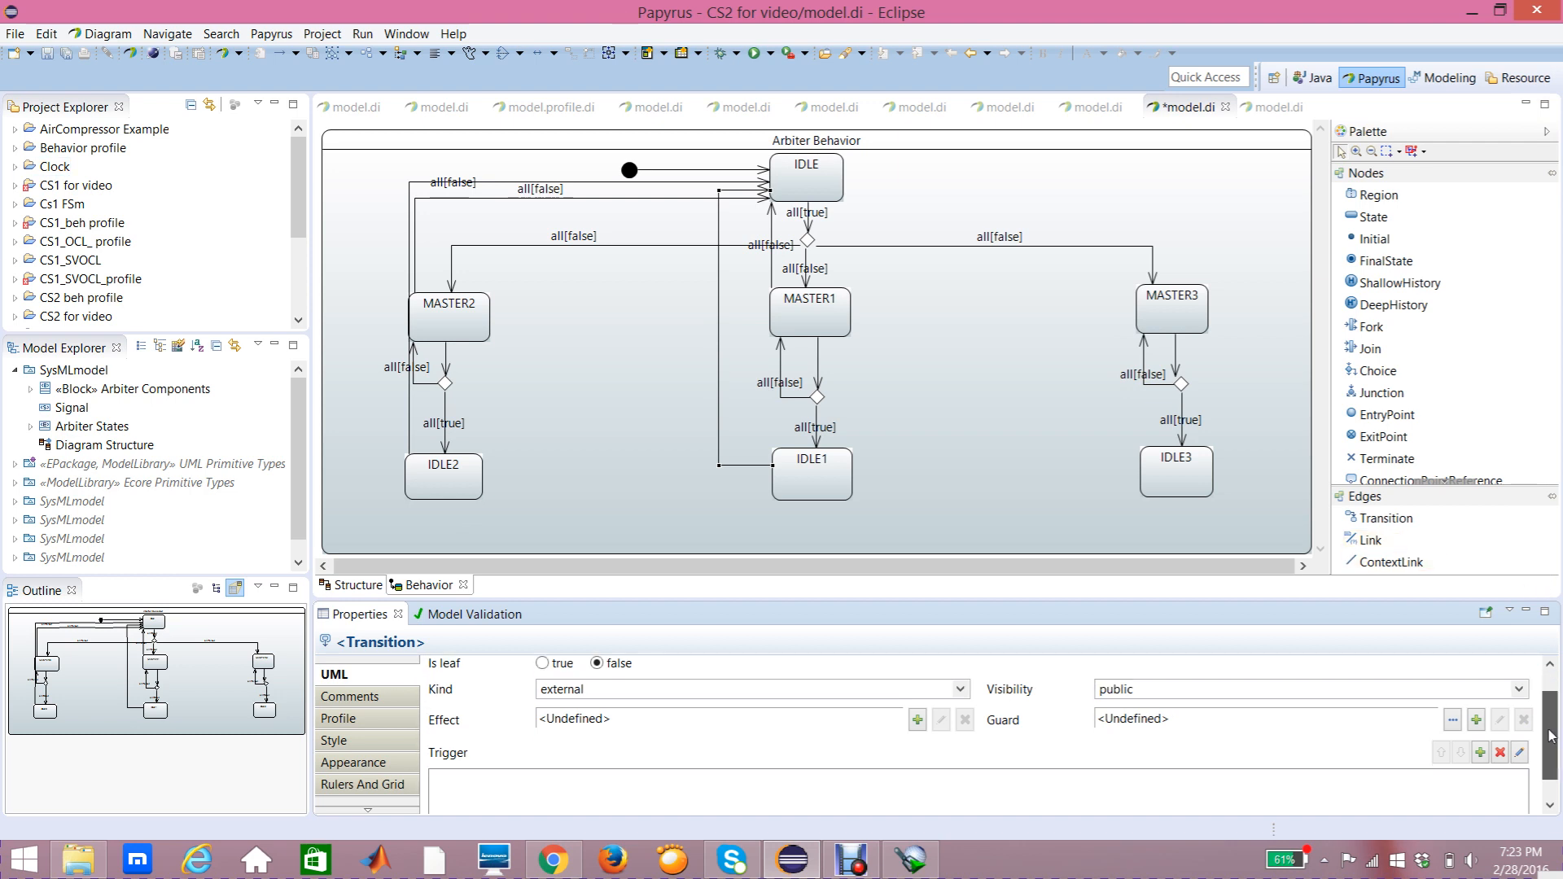
click(1481, 752)
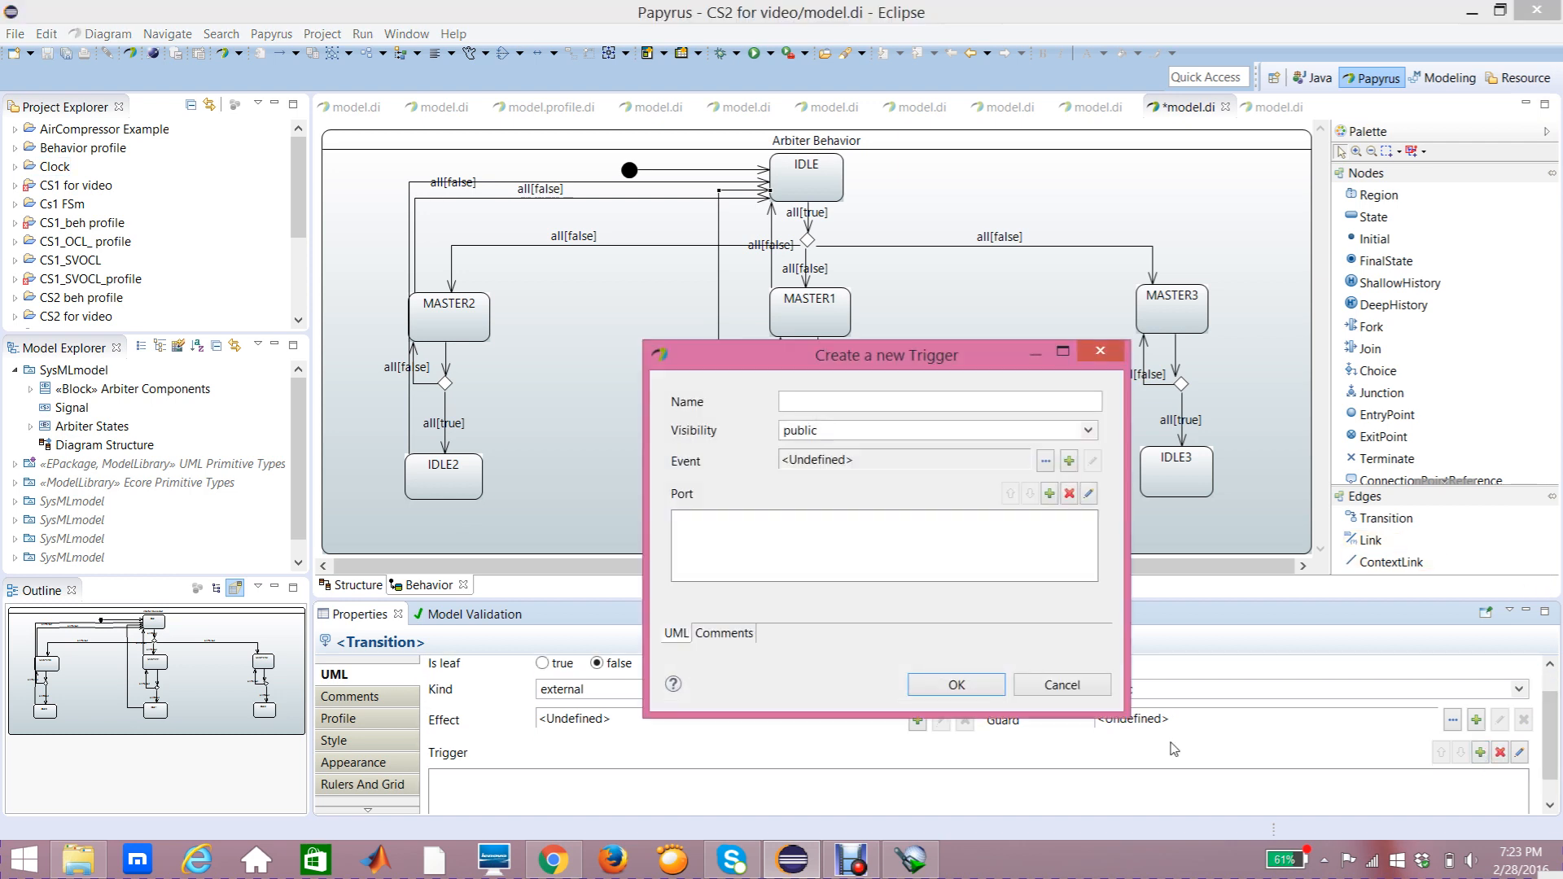
click(1051, 496)
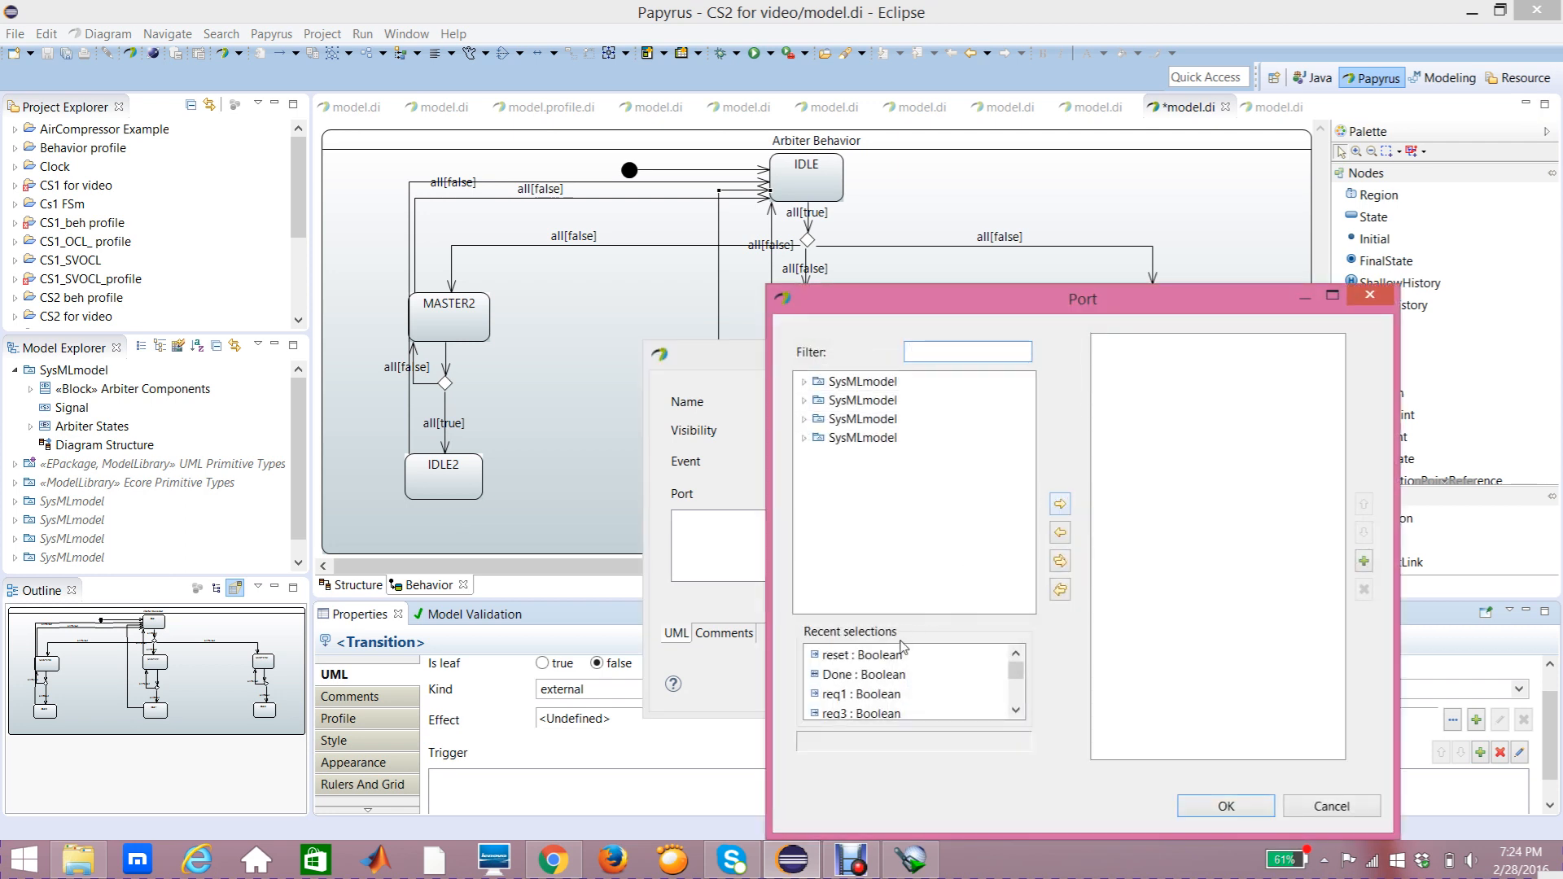
click(895, 661)
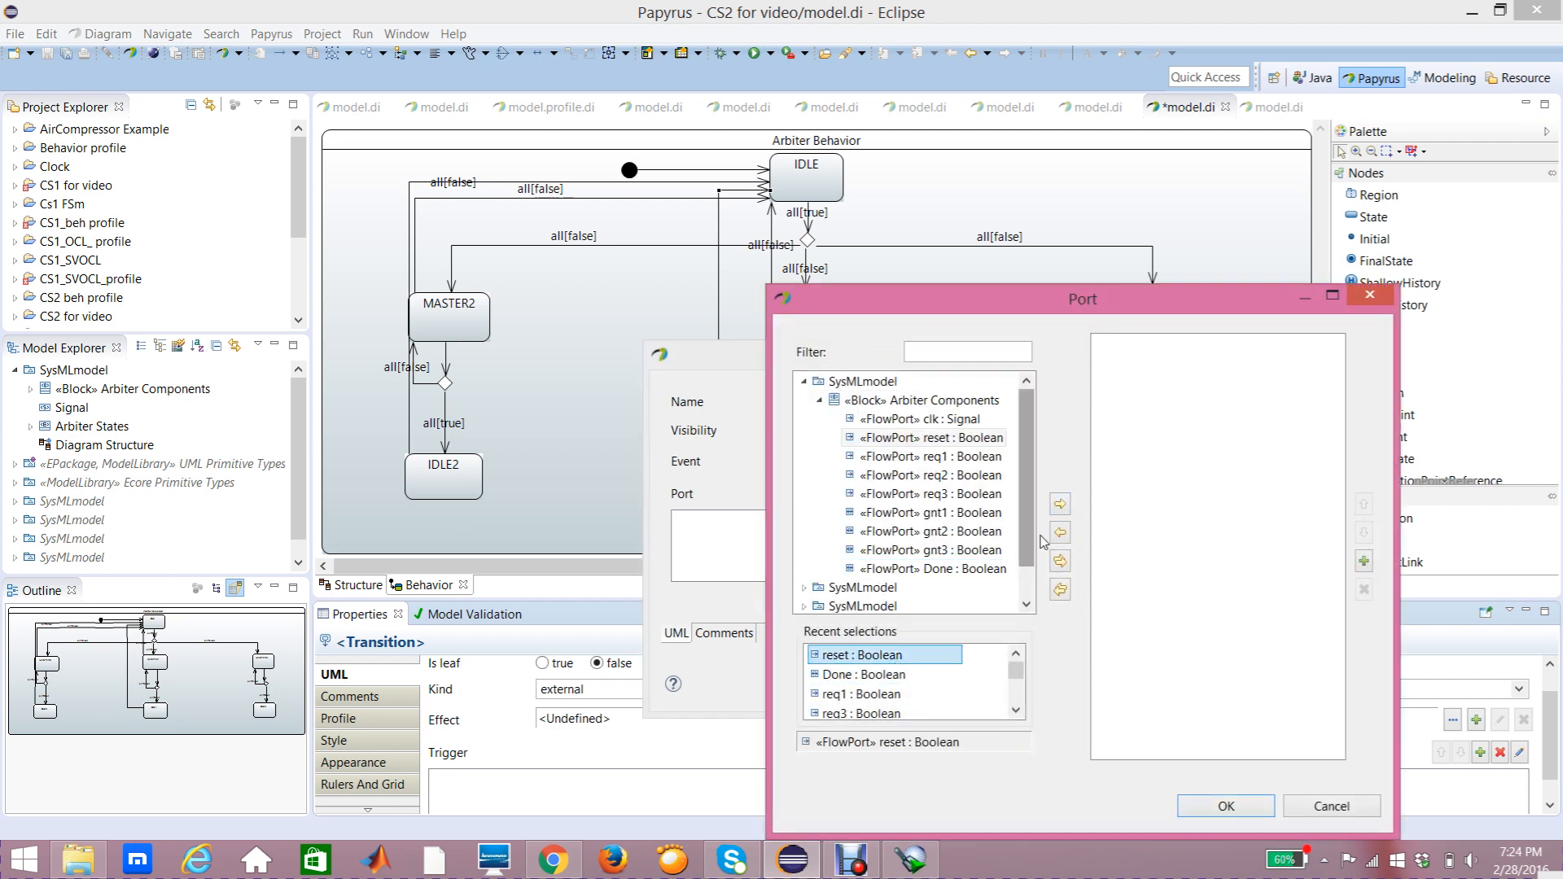
click(1058, 507)
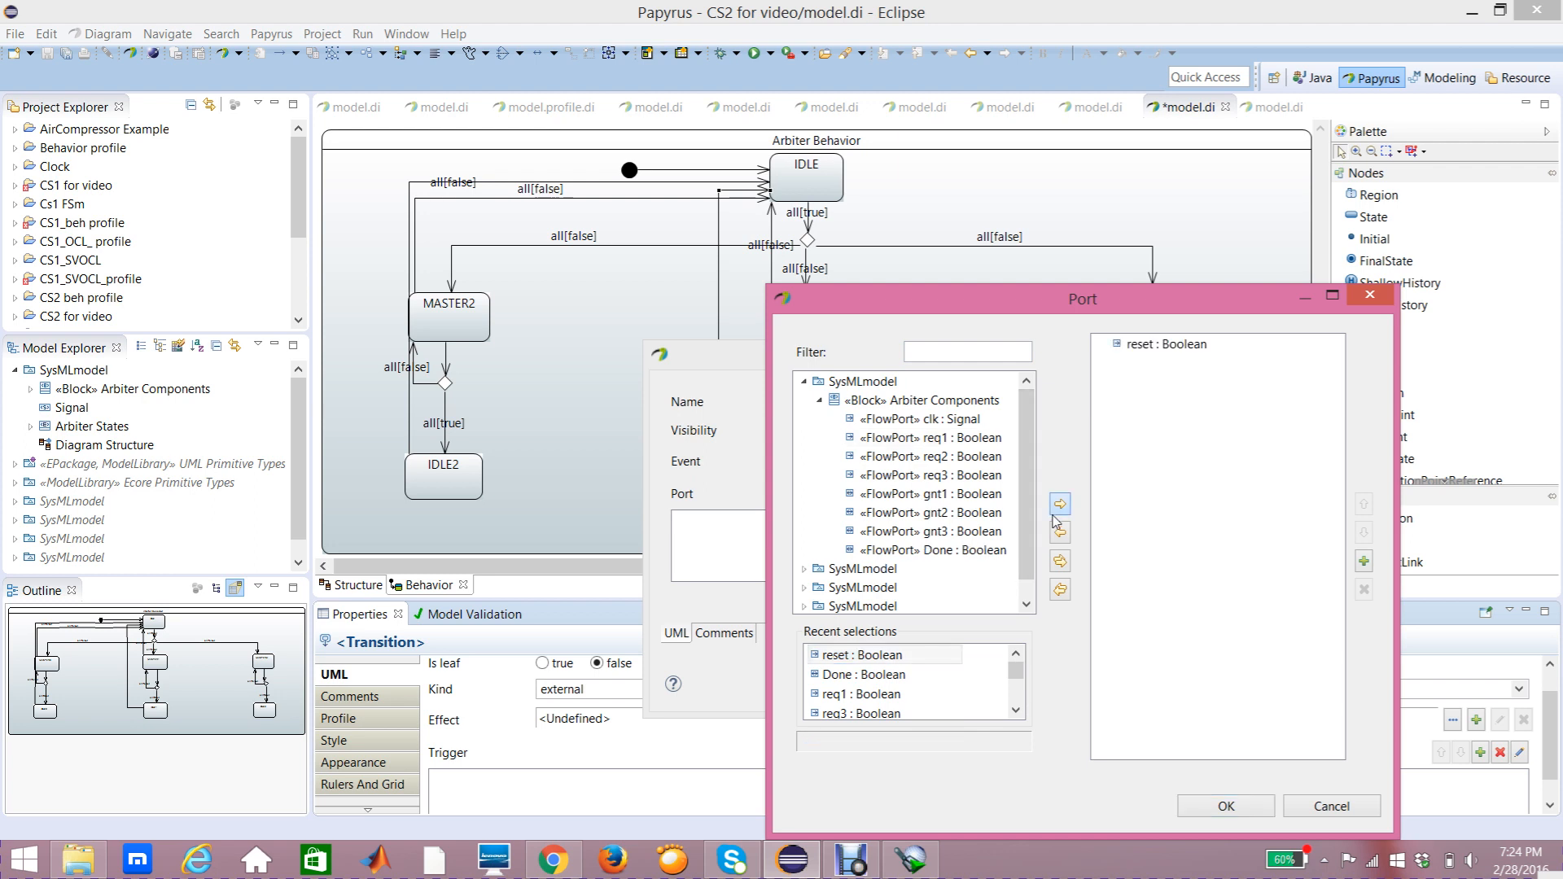
click(1226, 806)
click(957, 686)
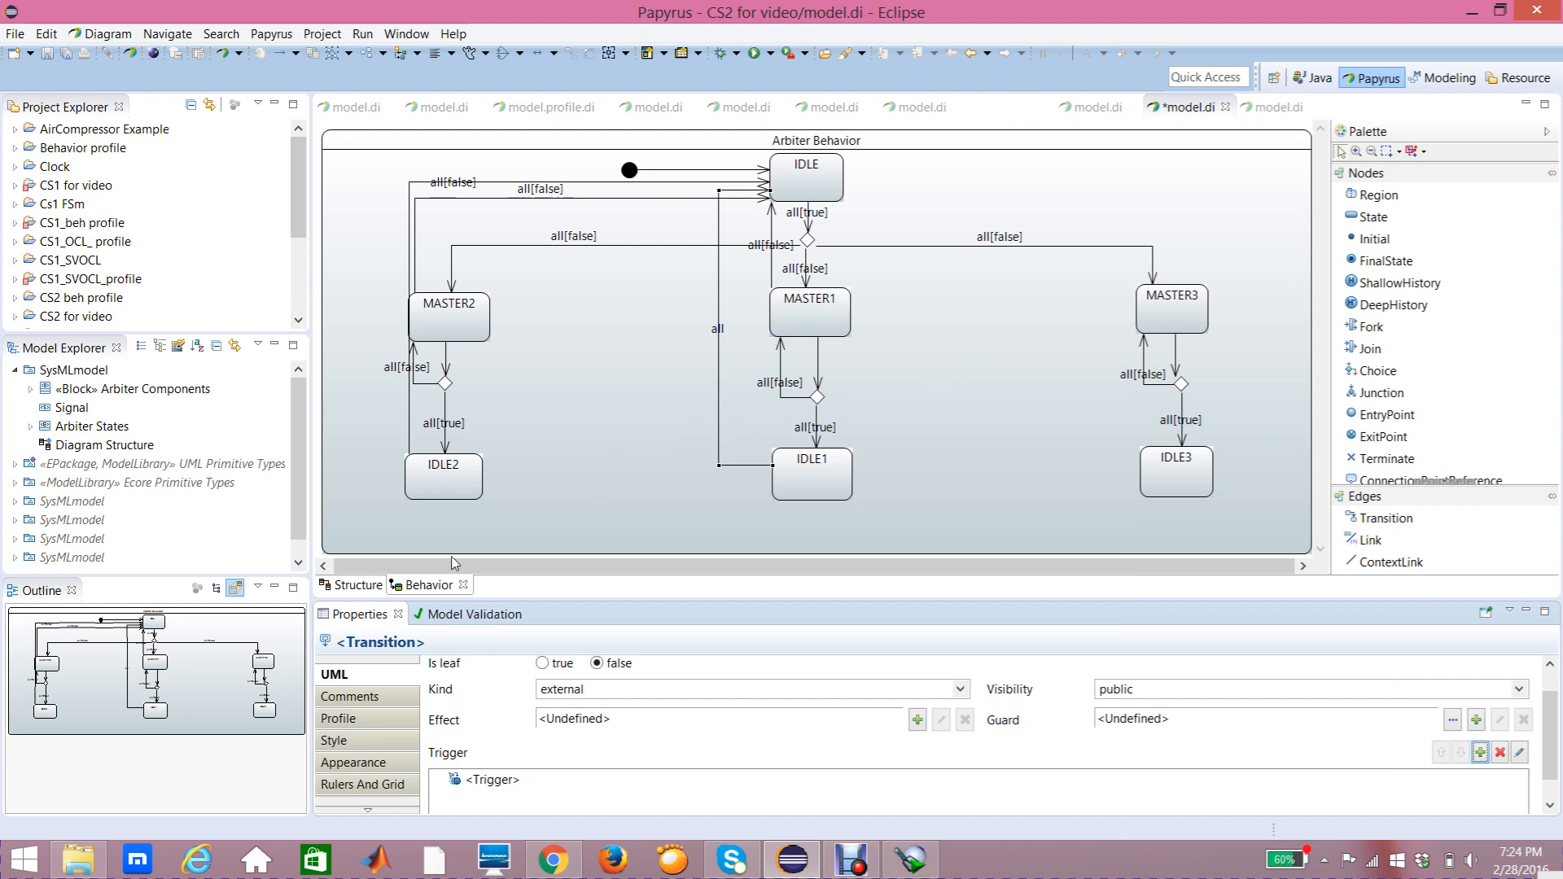
Step: Move the IDLE1-to-IDLE transition label down along its vertical segment
click(716, 358)
drag(710, 355, 709, 355)
click(718, 316)
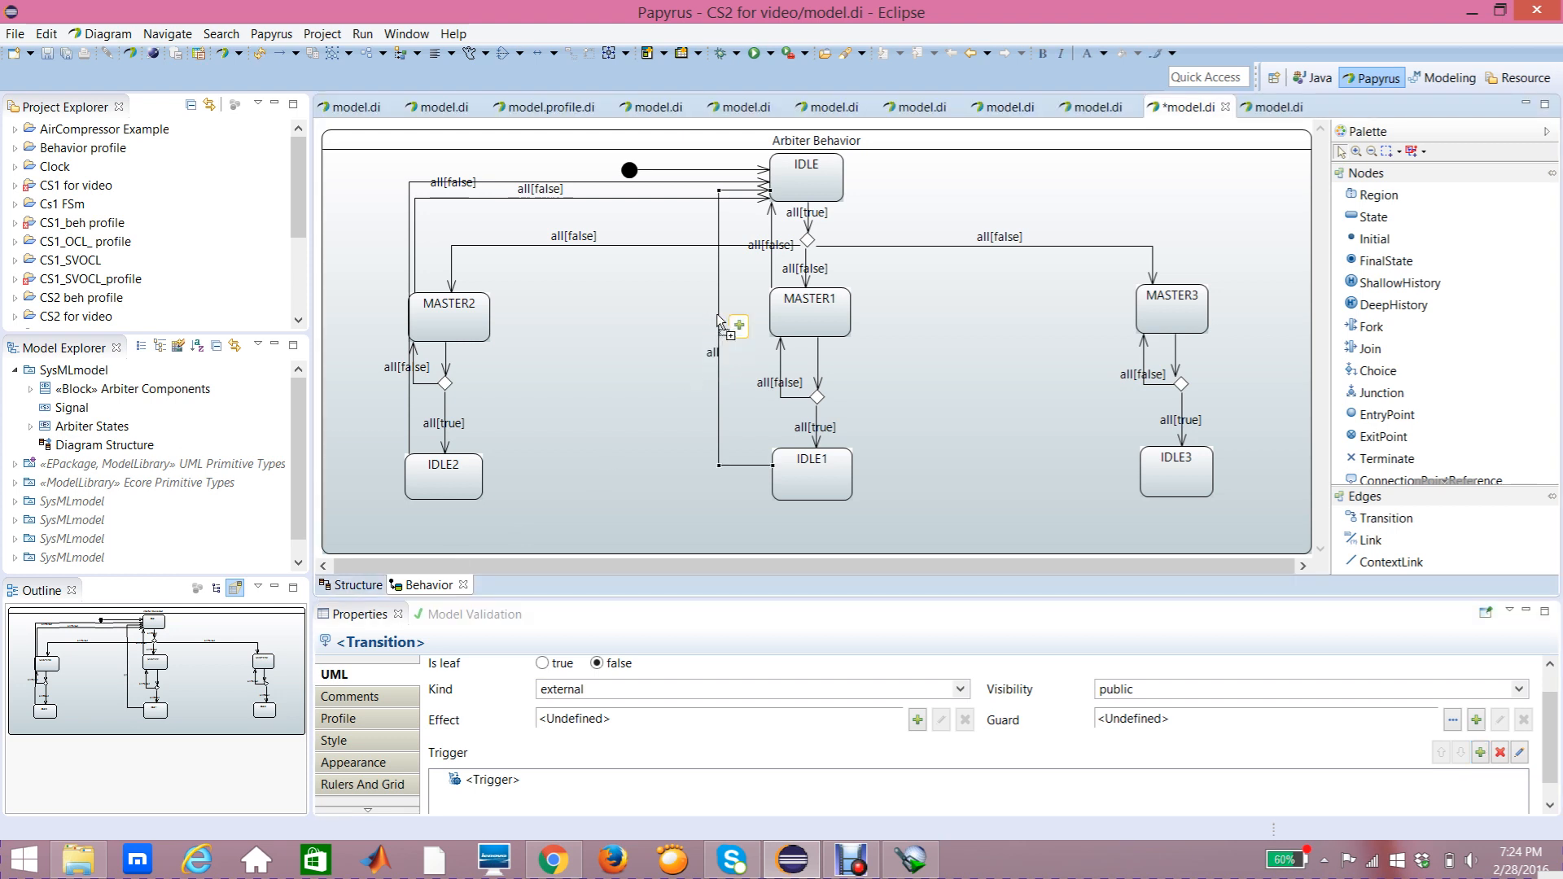
click(712, 354)
drag(713, 358, 711, 368)
click(720, 342)
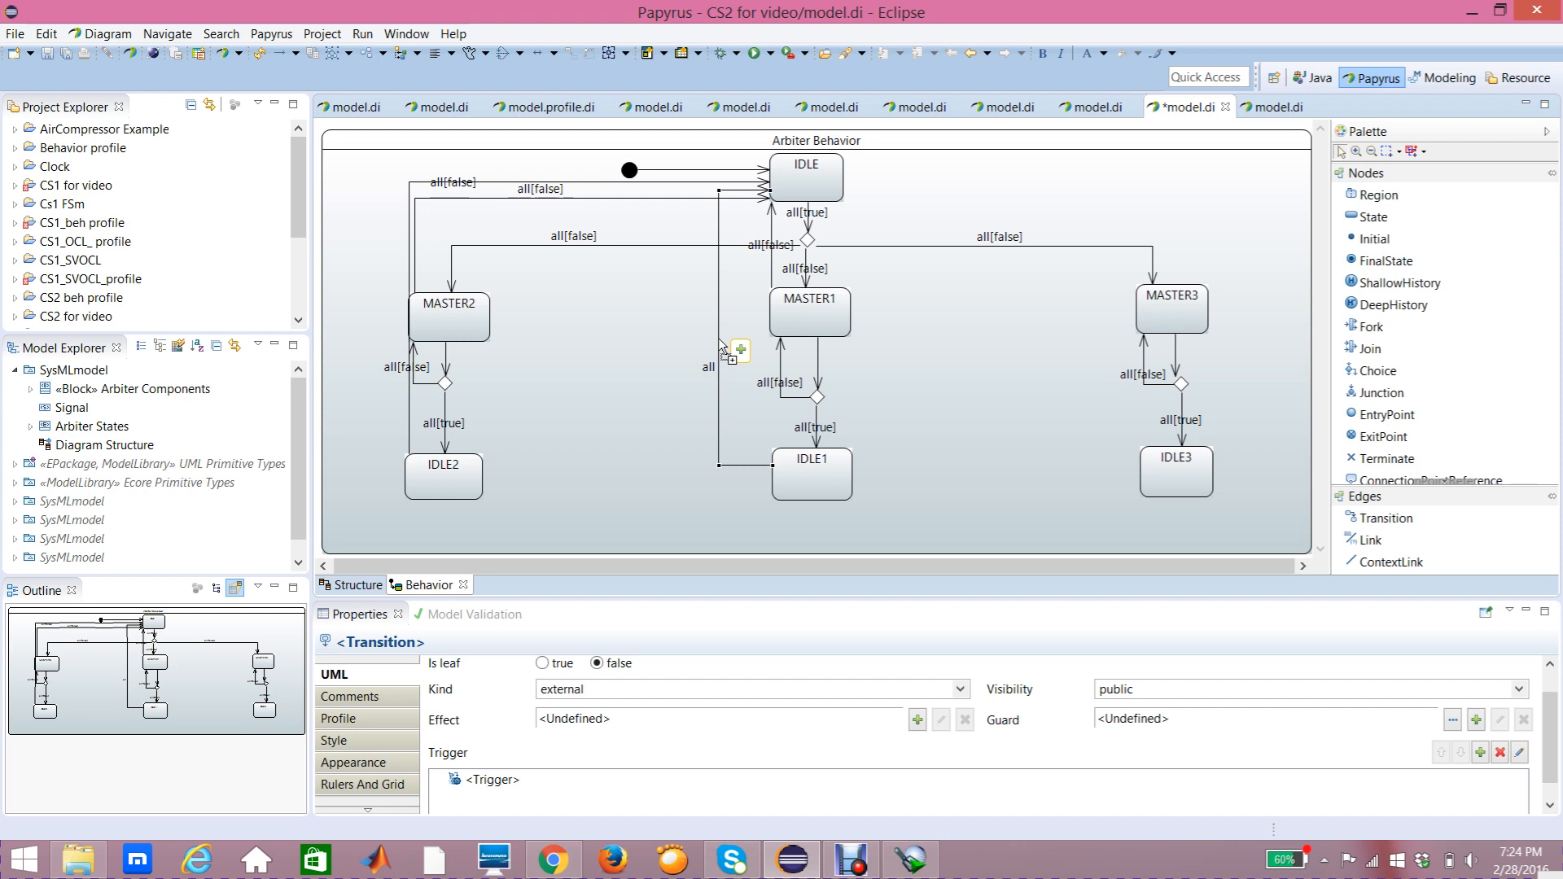
Step: Add a Constraint guard on the reset port with a LiteralBoolean false specification to the IDLE1-to-IDLE transition, placing its label beside IDLE1
click(1478, 720)
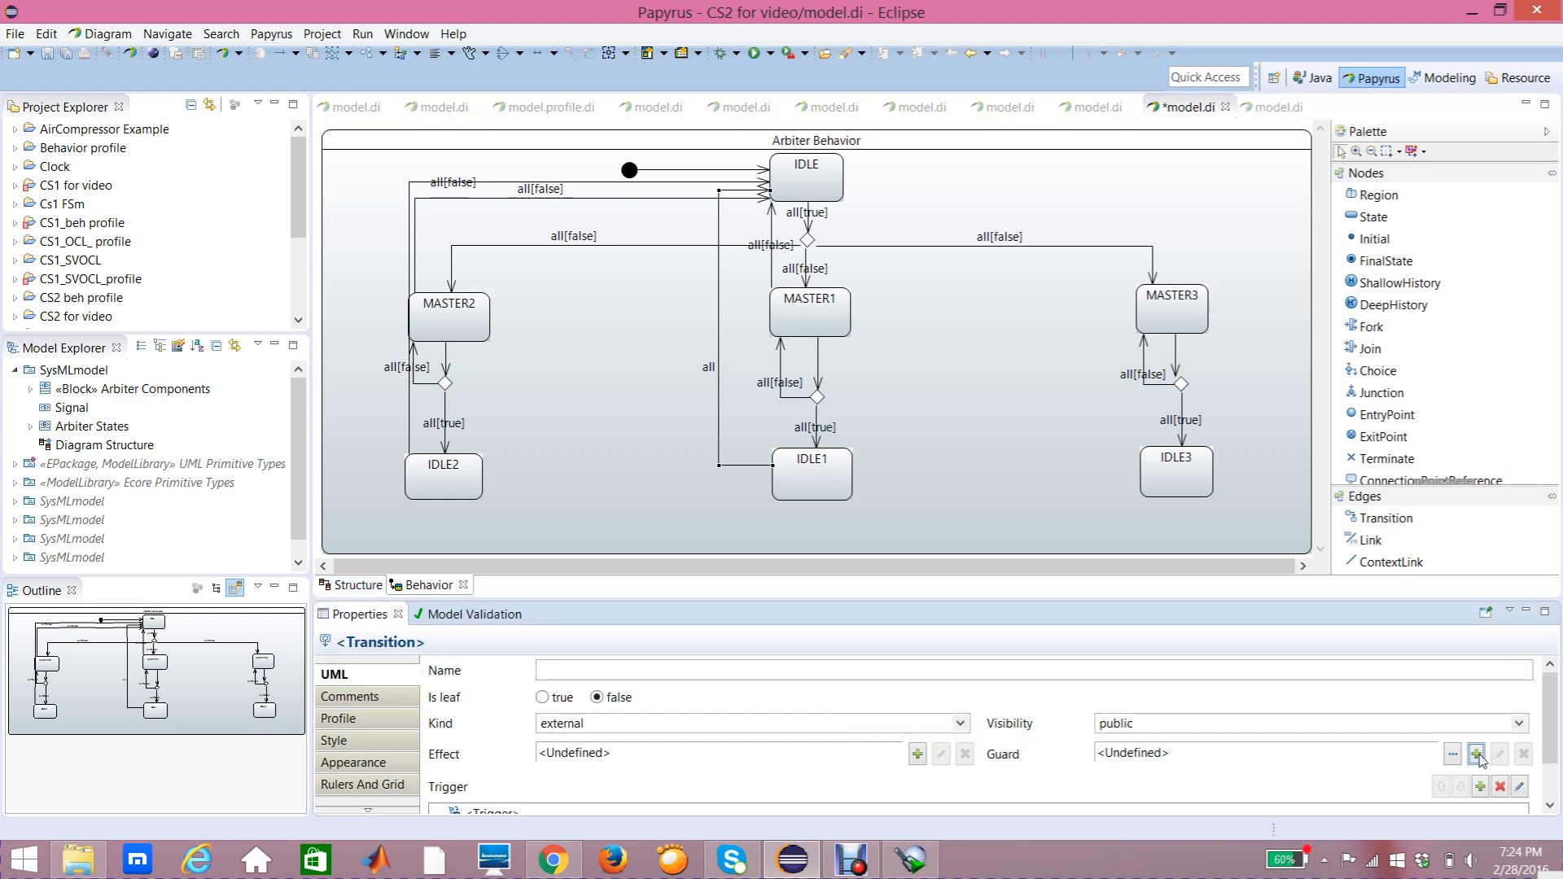
click(1478, 756)
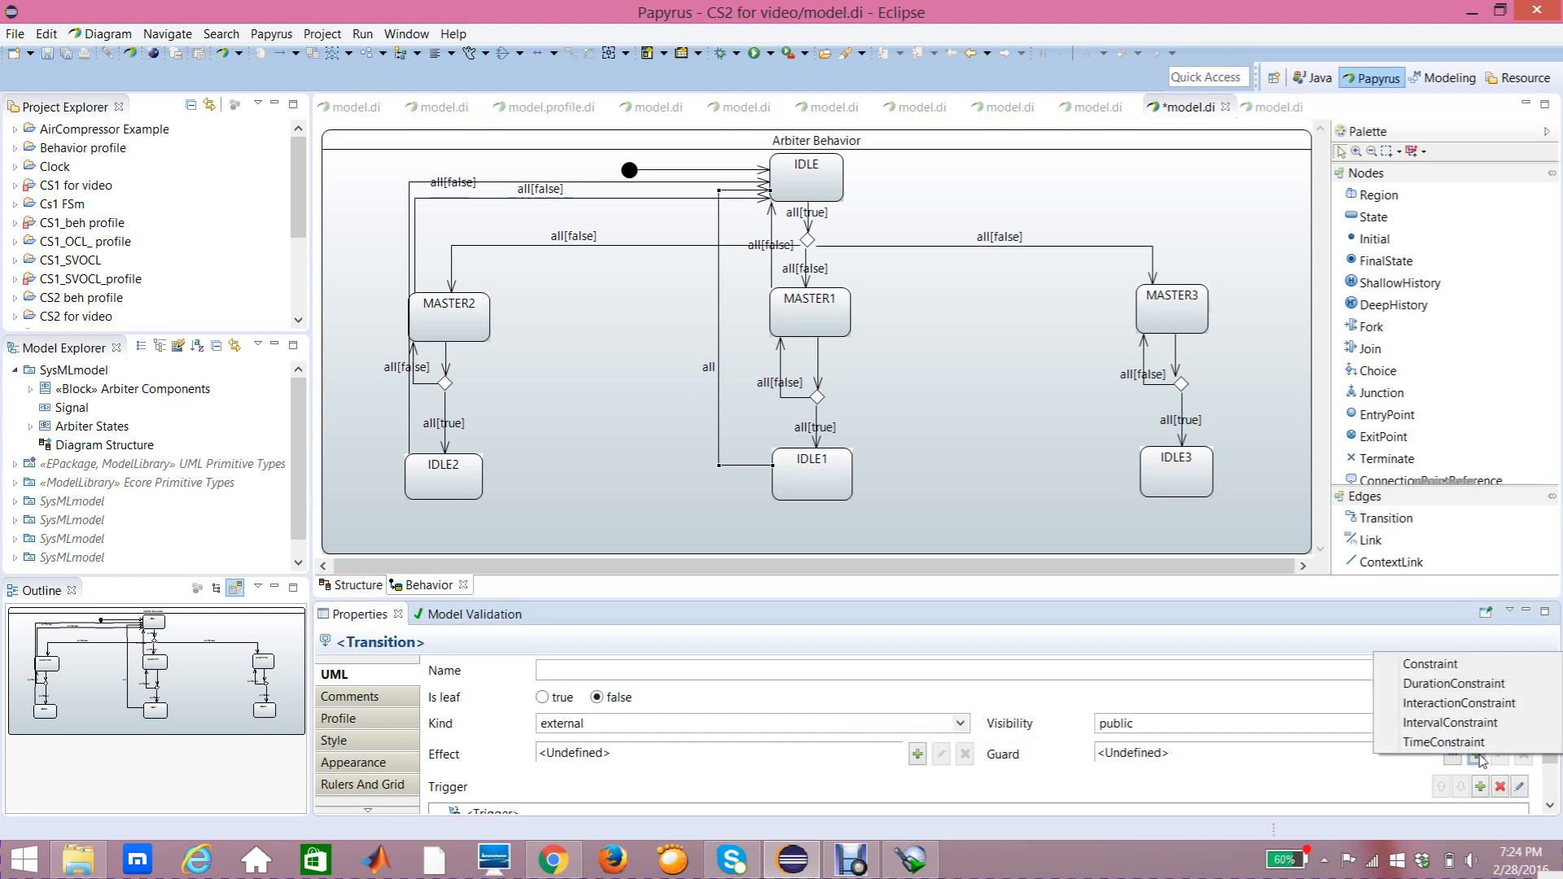
click(1449, 669)
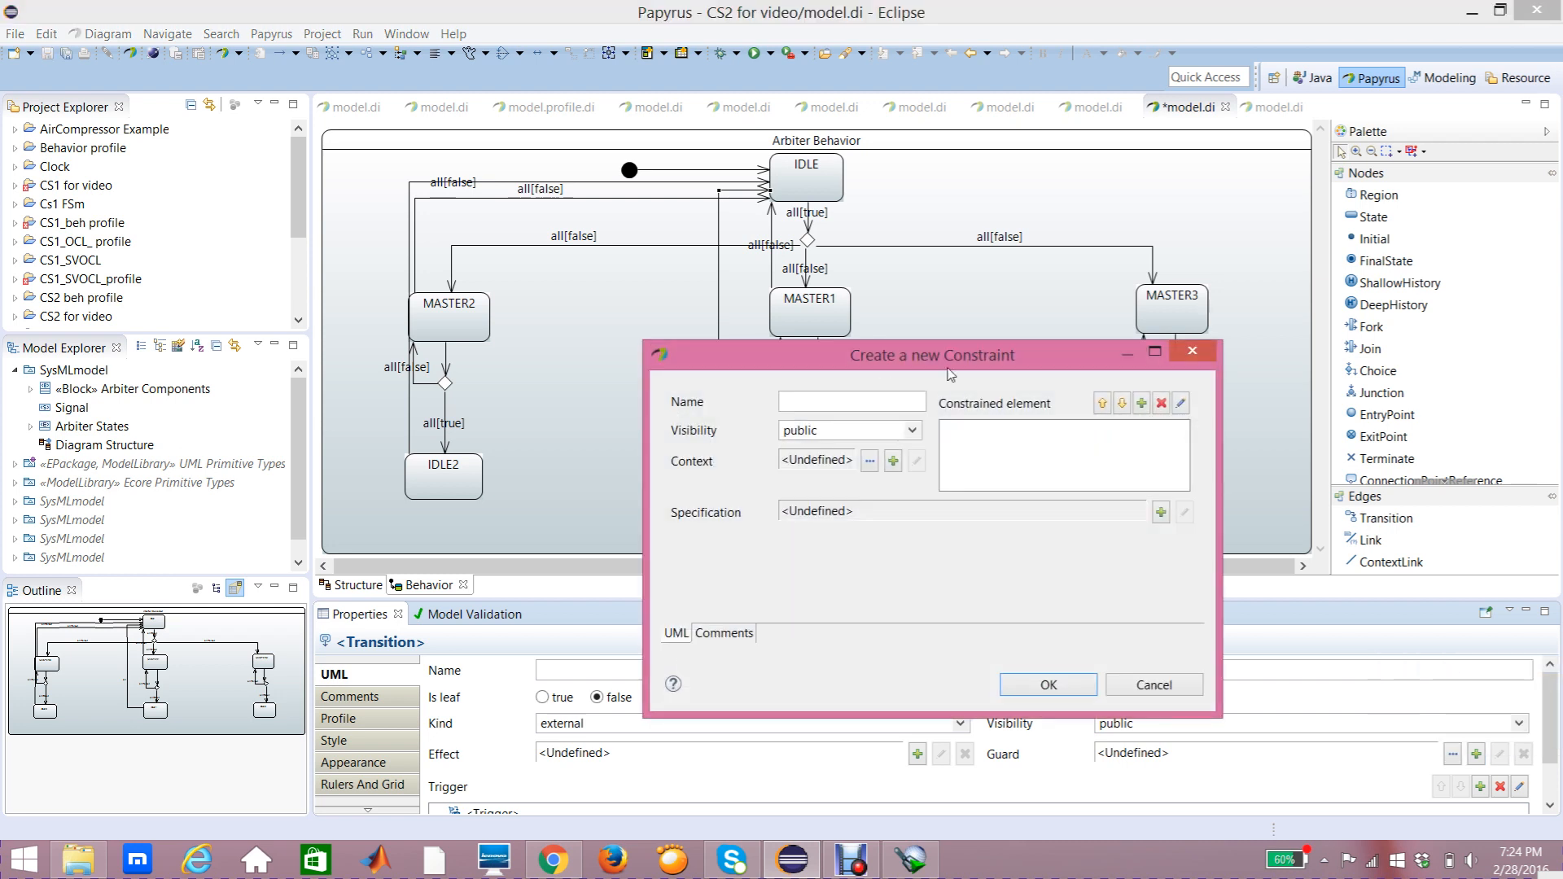
click(1143, 403)
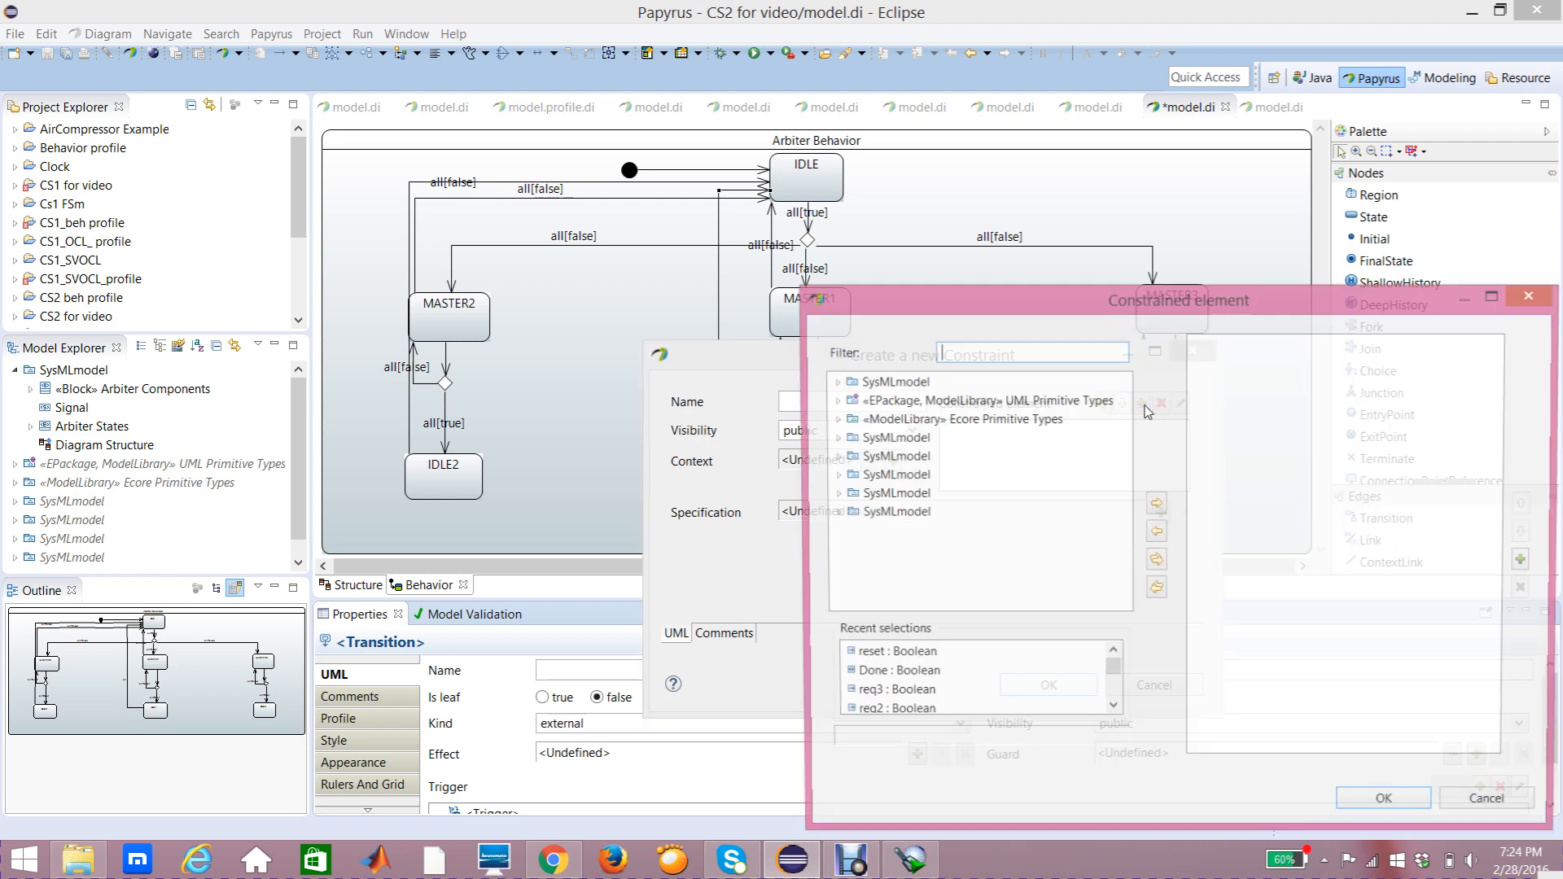
click(909, 657)
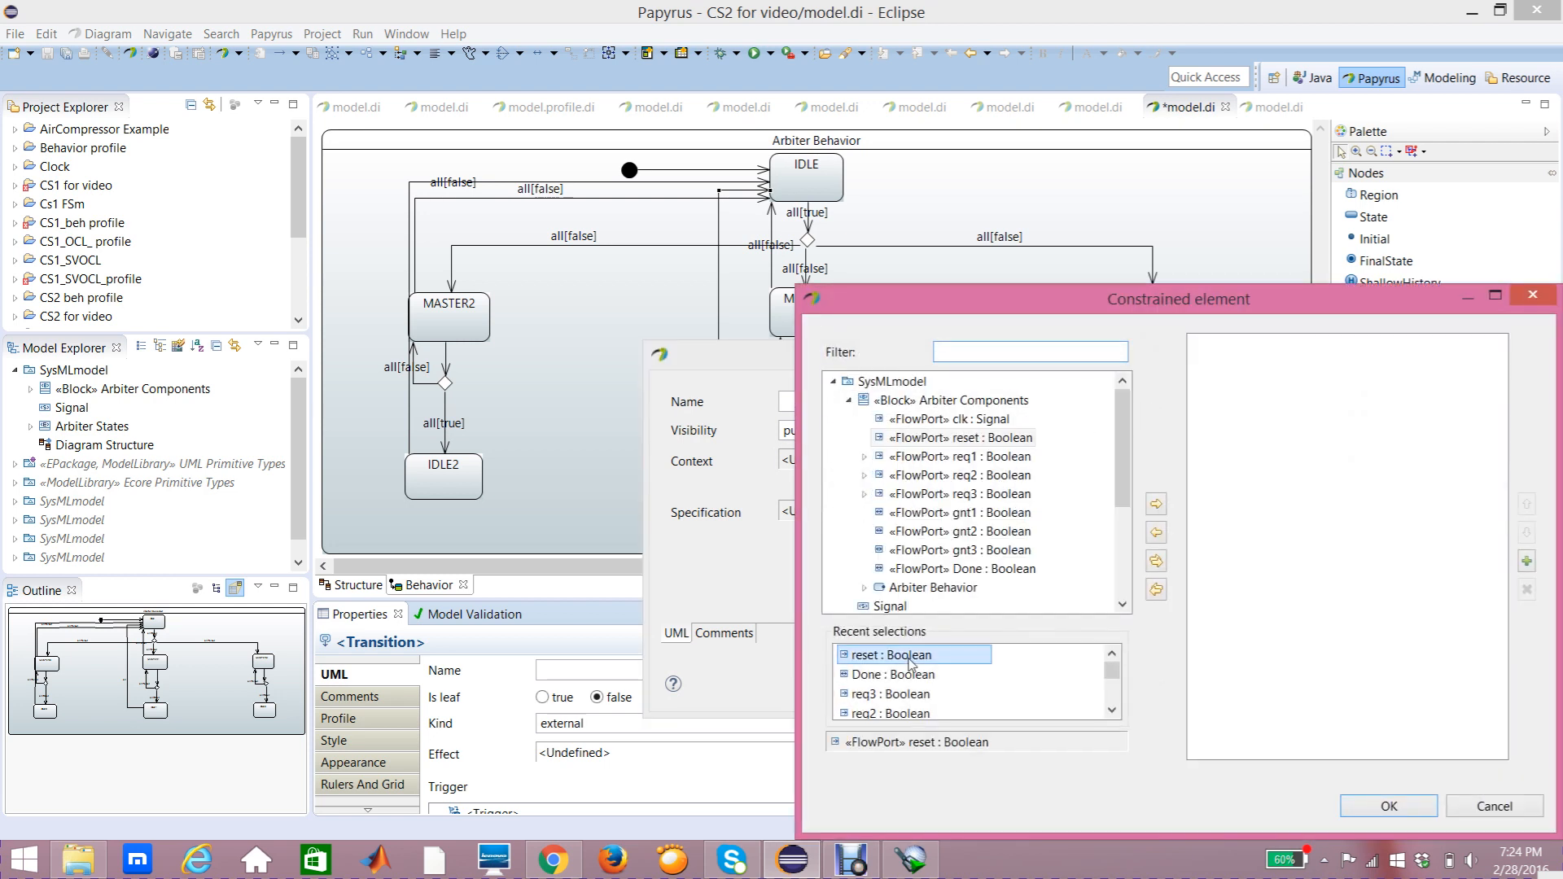
click(1157, 505)
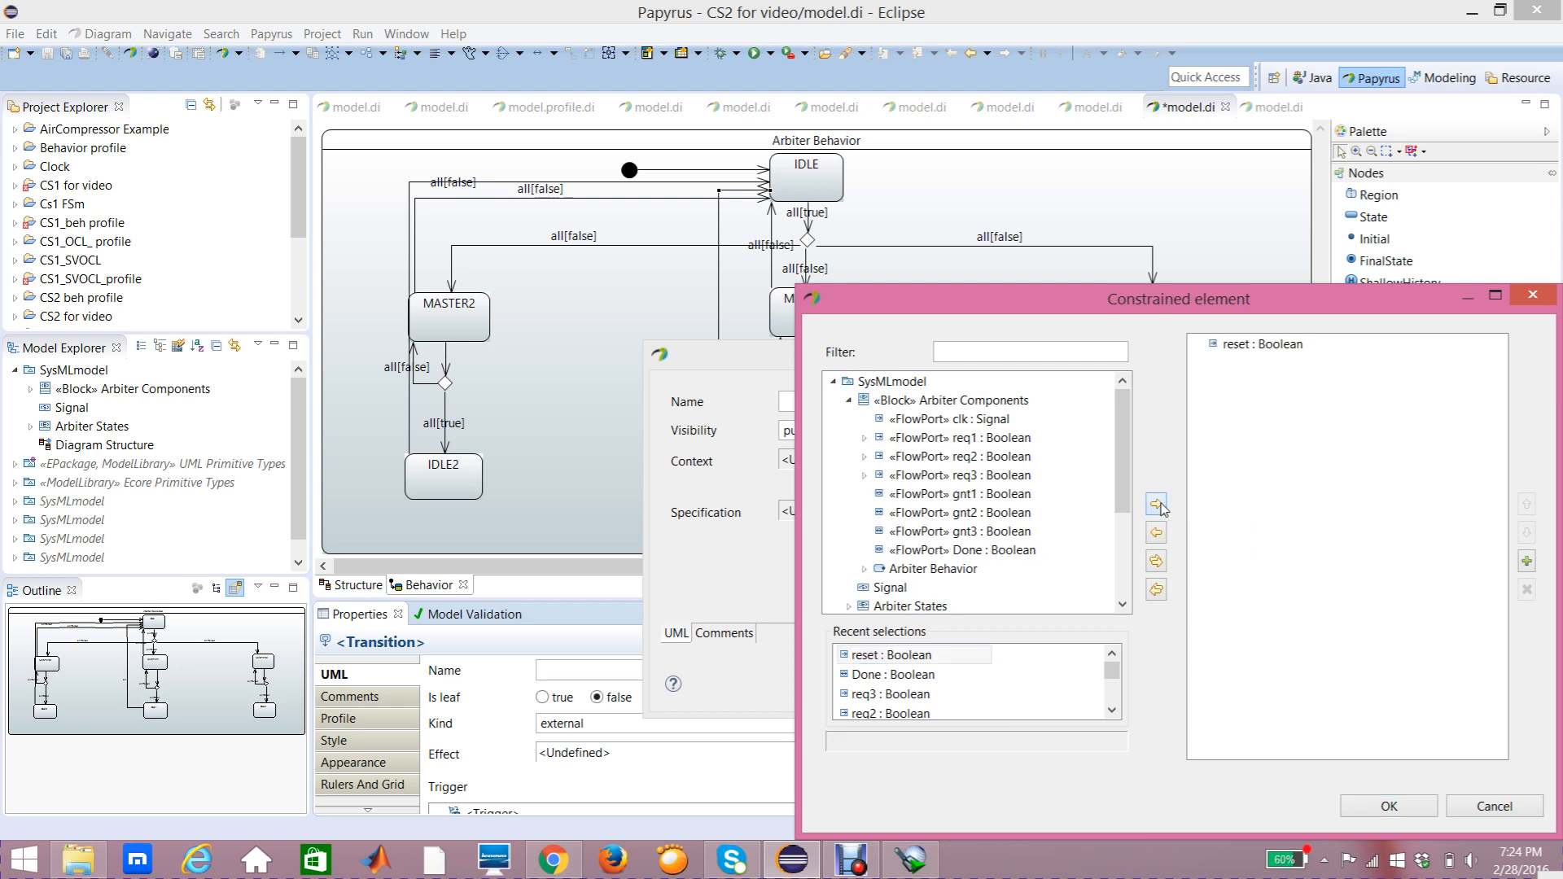
click(1376, 811)
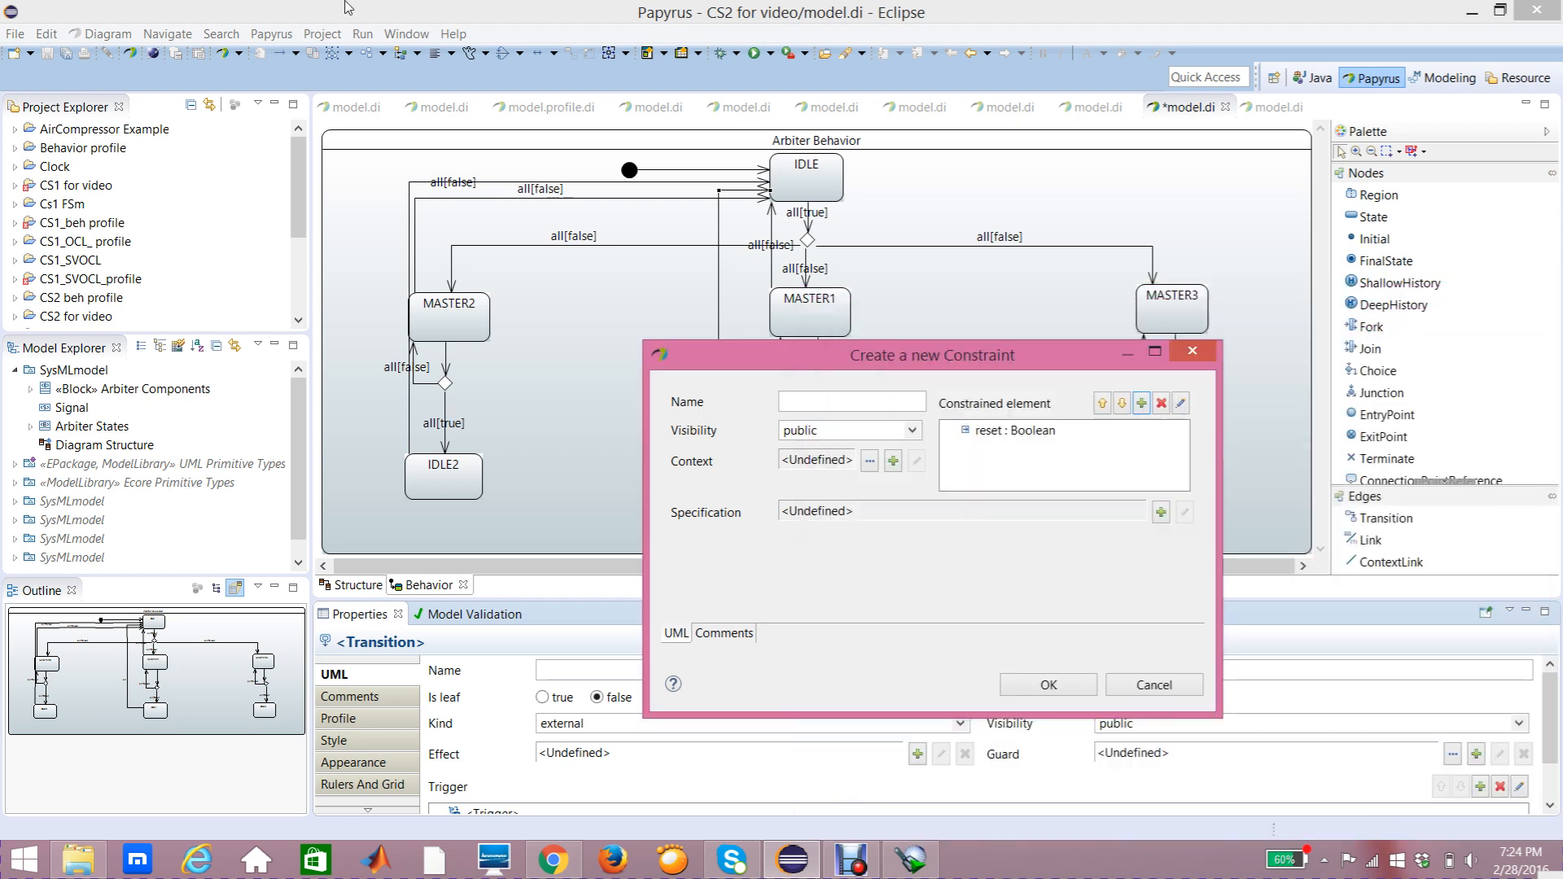
click(1160, 512)
click(1218, 626)
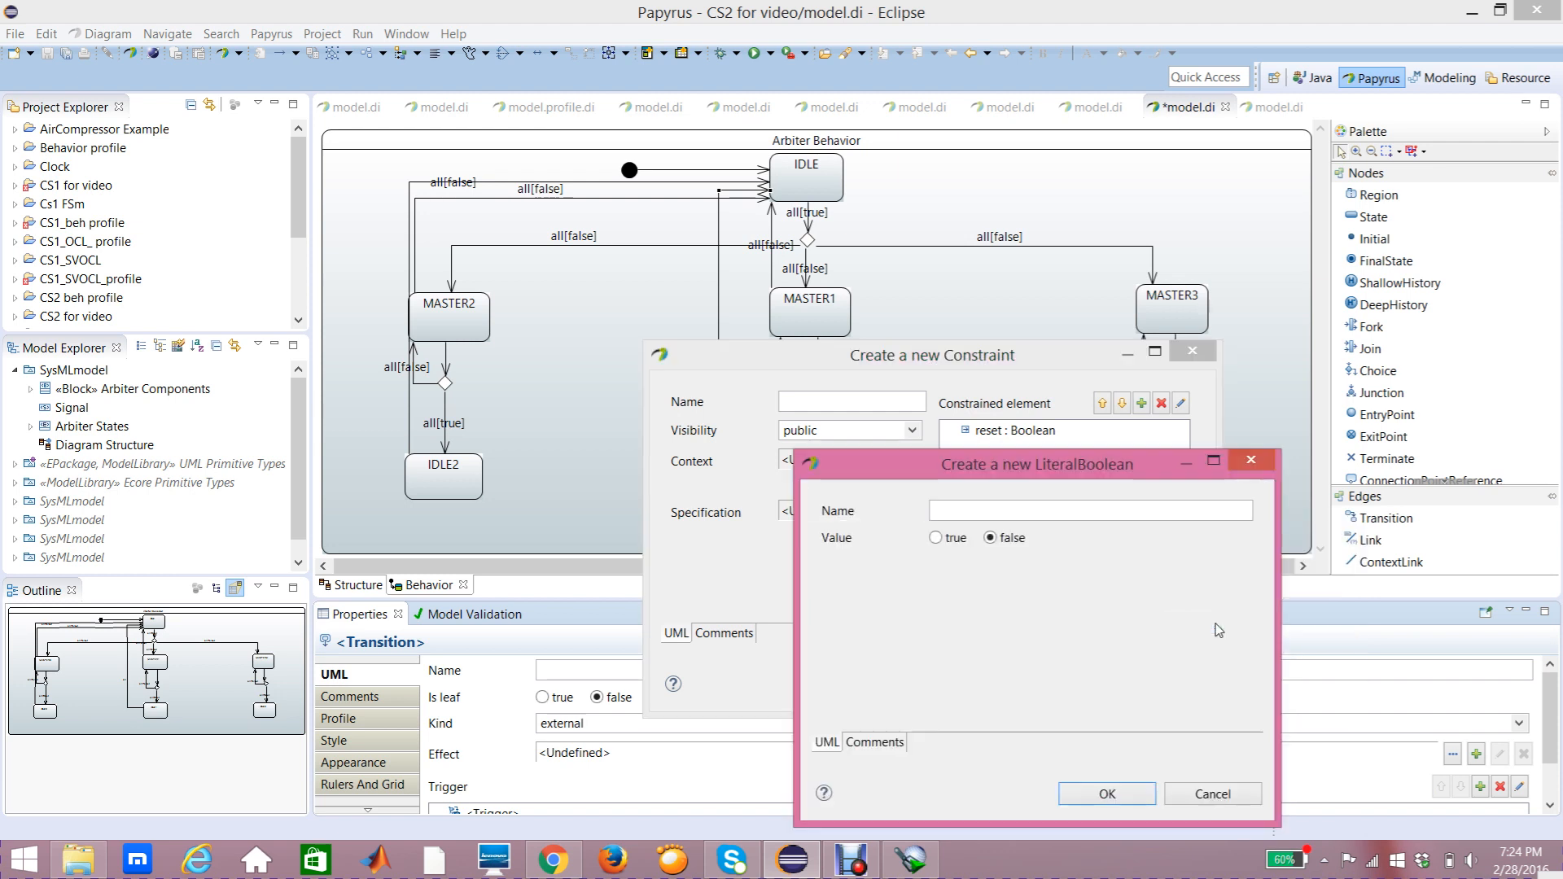
click(1107, 794)
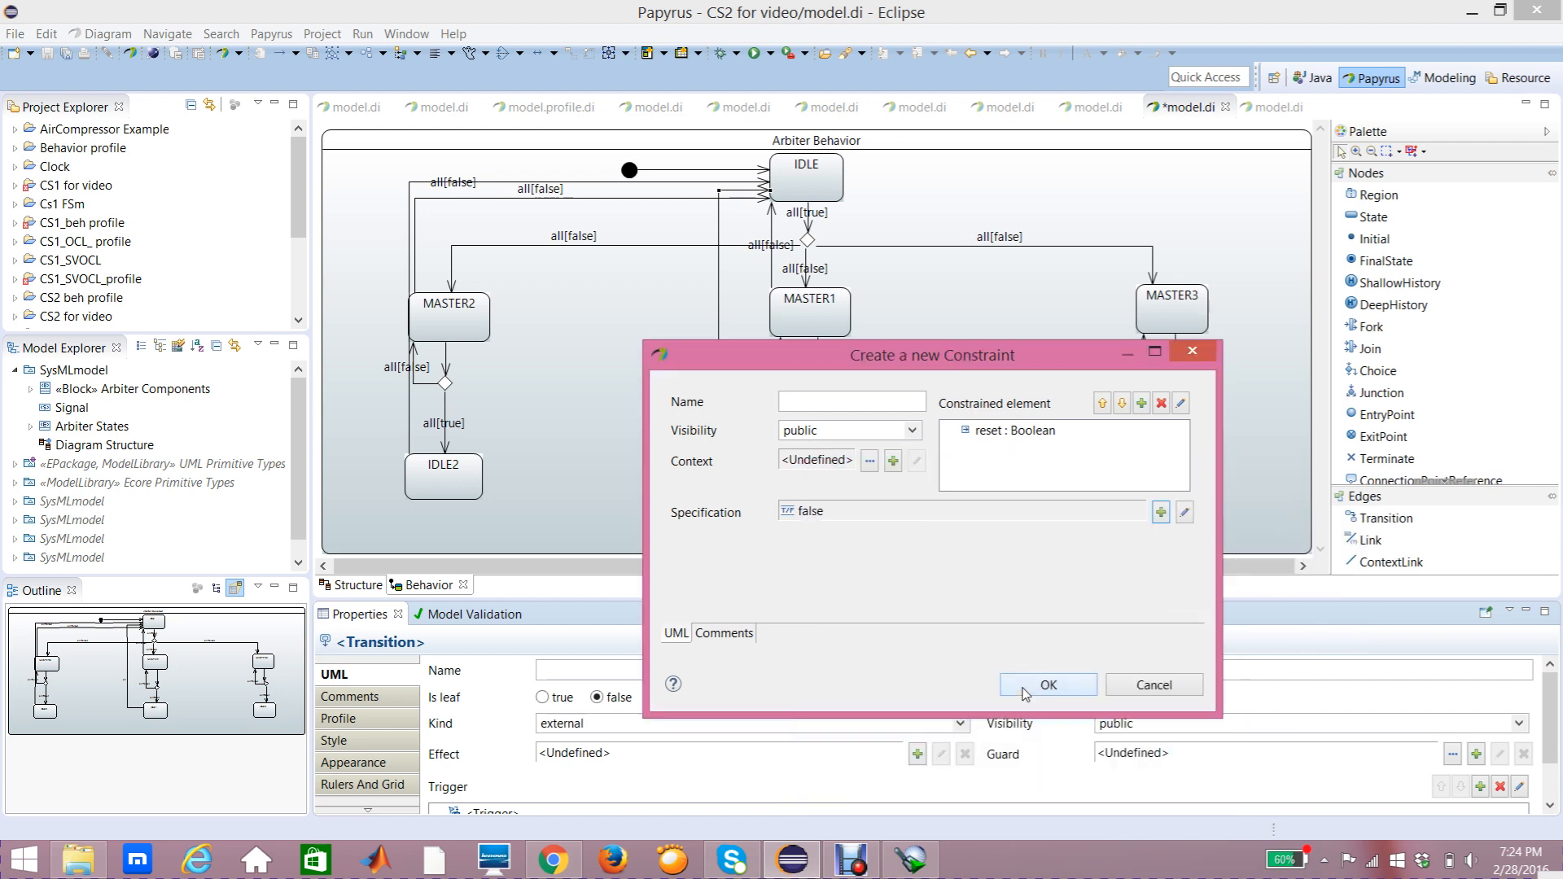
click(1025, 689)
drag(708, 368, 742, 465)
click(741, 409)
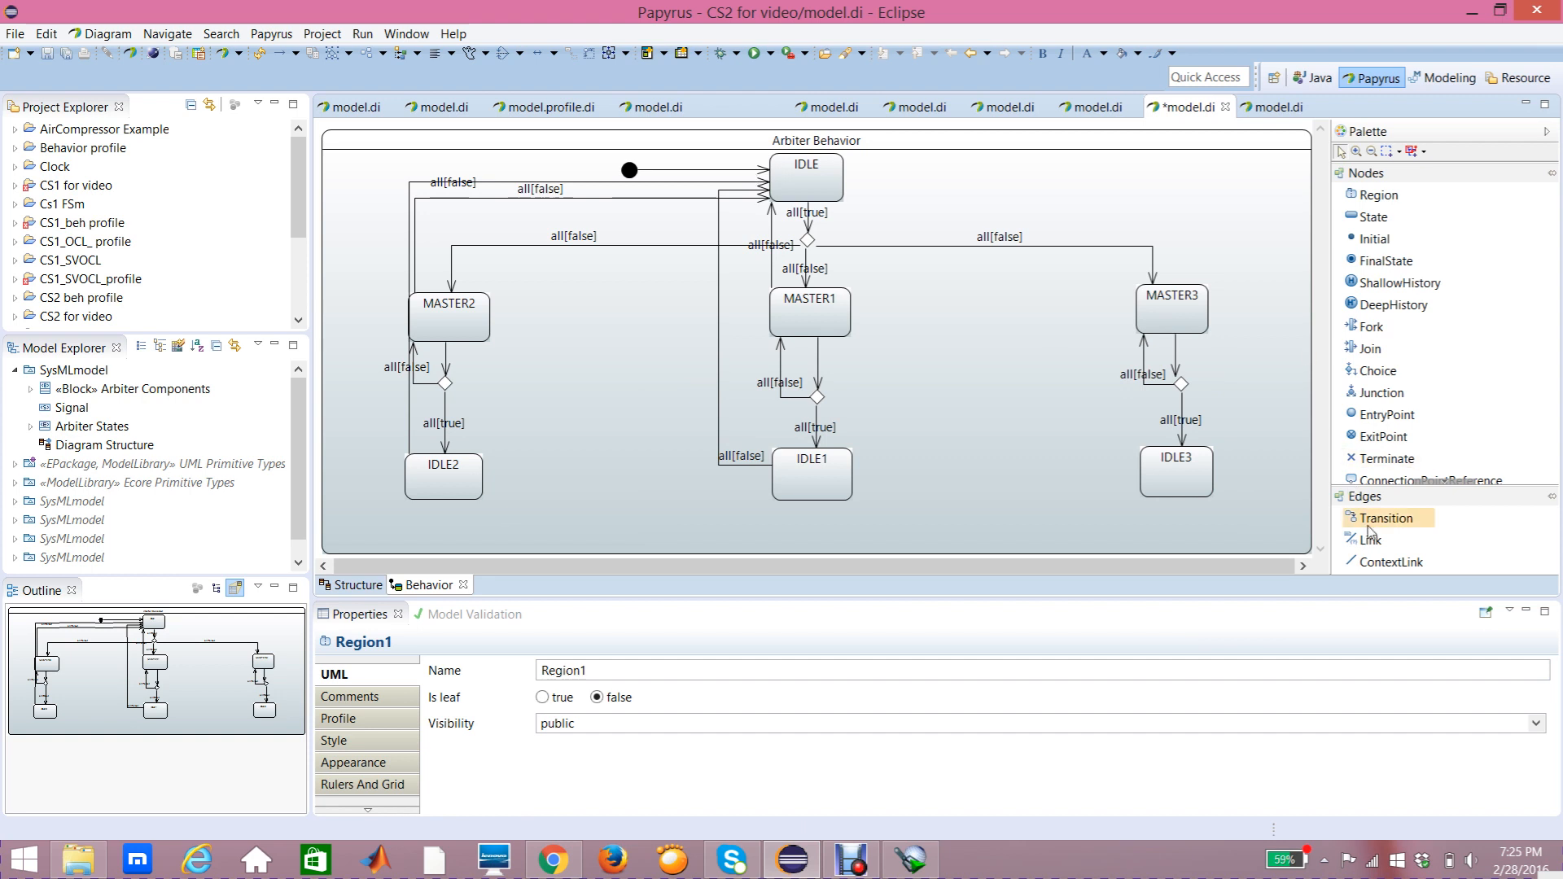
Step: Draw a transition from MASTER3 to IDLE and reroute it with bendpoints running up and across above MASTER3
click(1410, 521)
click(1198, 299)
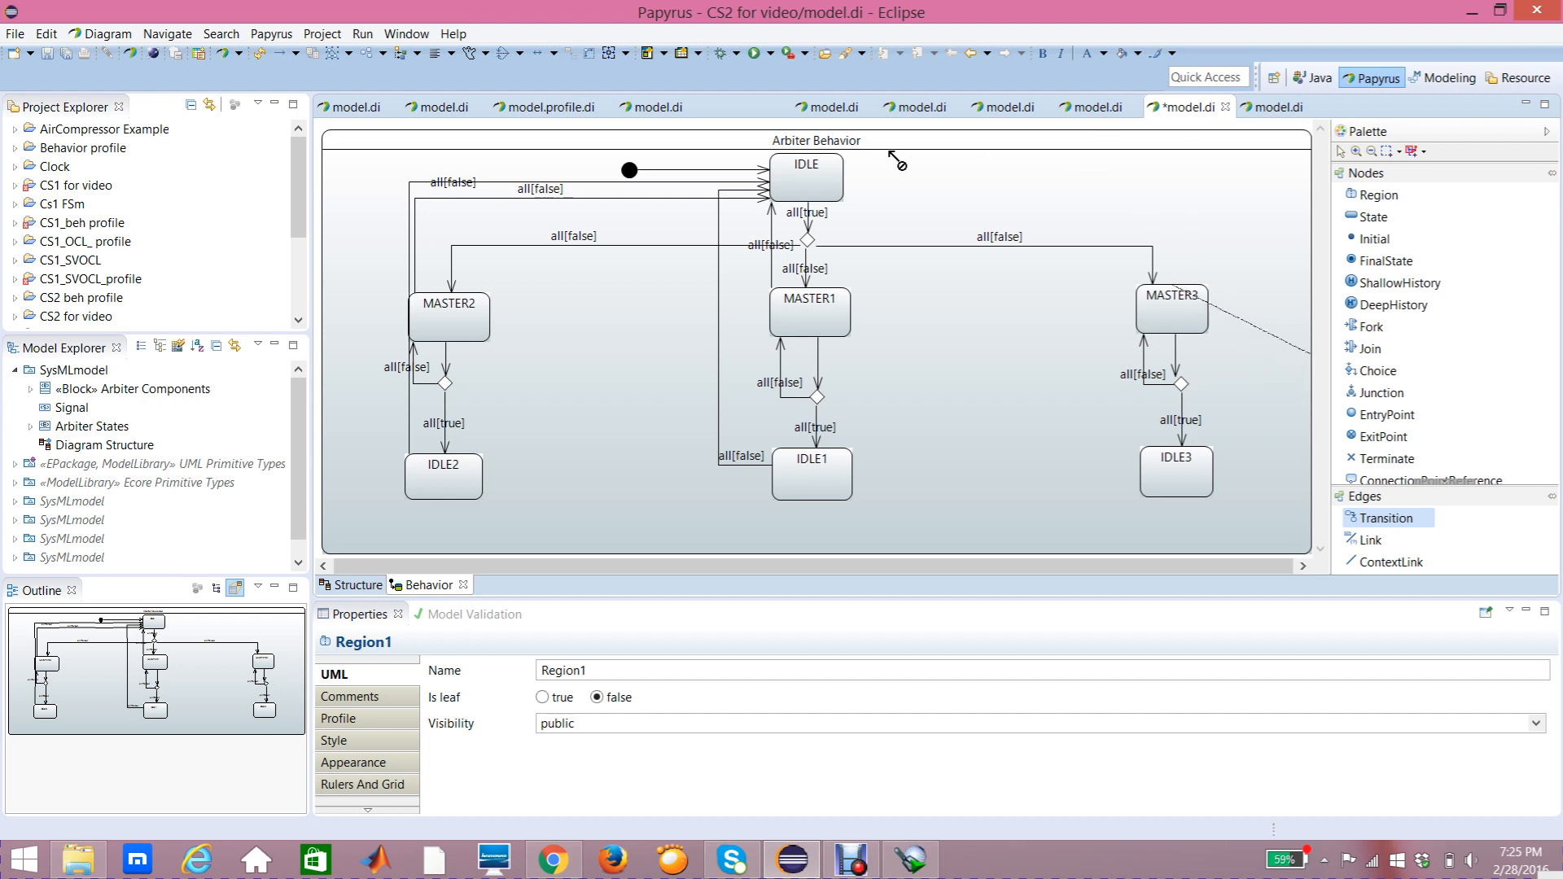
click(843, 167)
drag(953, 208, 1190, 217)
drag(853, 171, 874, 198)
drag(1190, 229, 1189, 196)
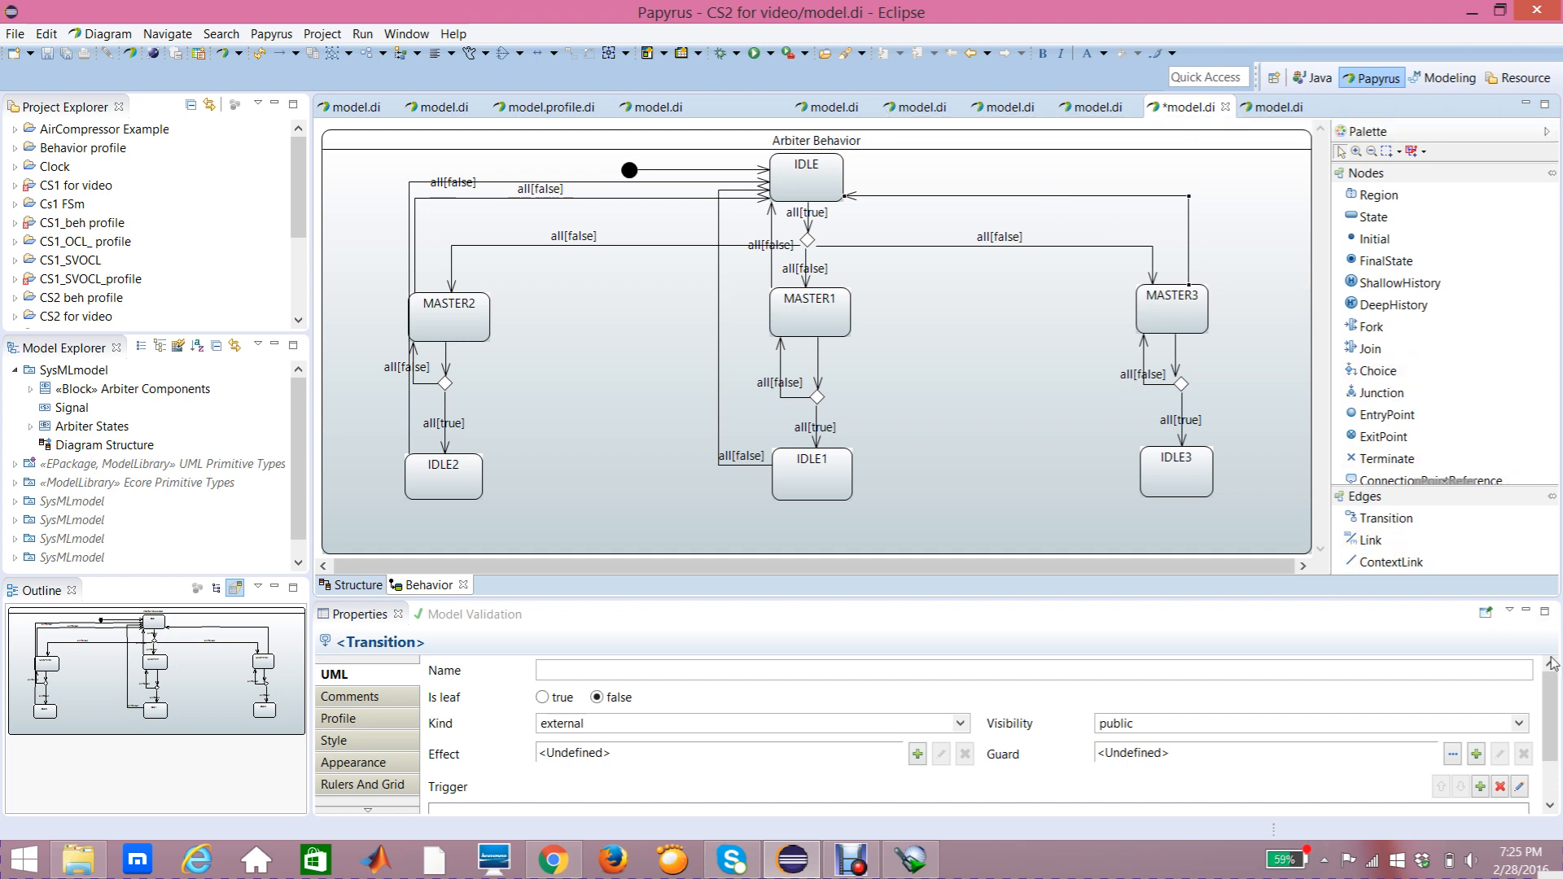
Step: Add a trigger on the reset port to the MASTER3-to-IDLE transition
drag(1555, 712, 1555, 730)
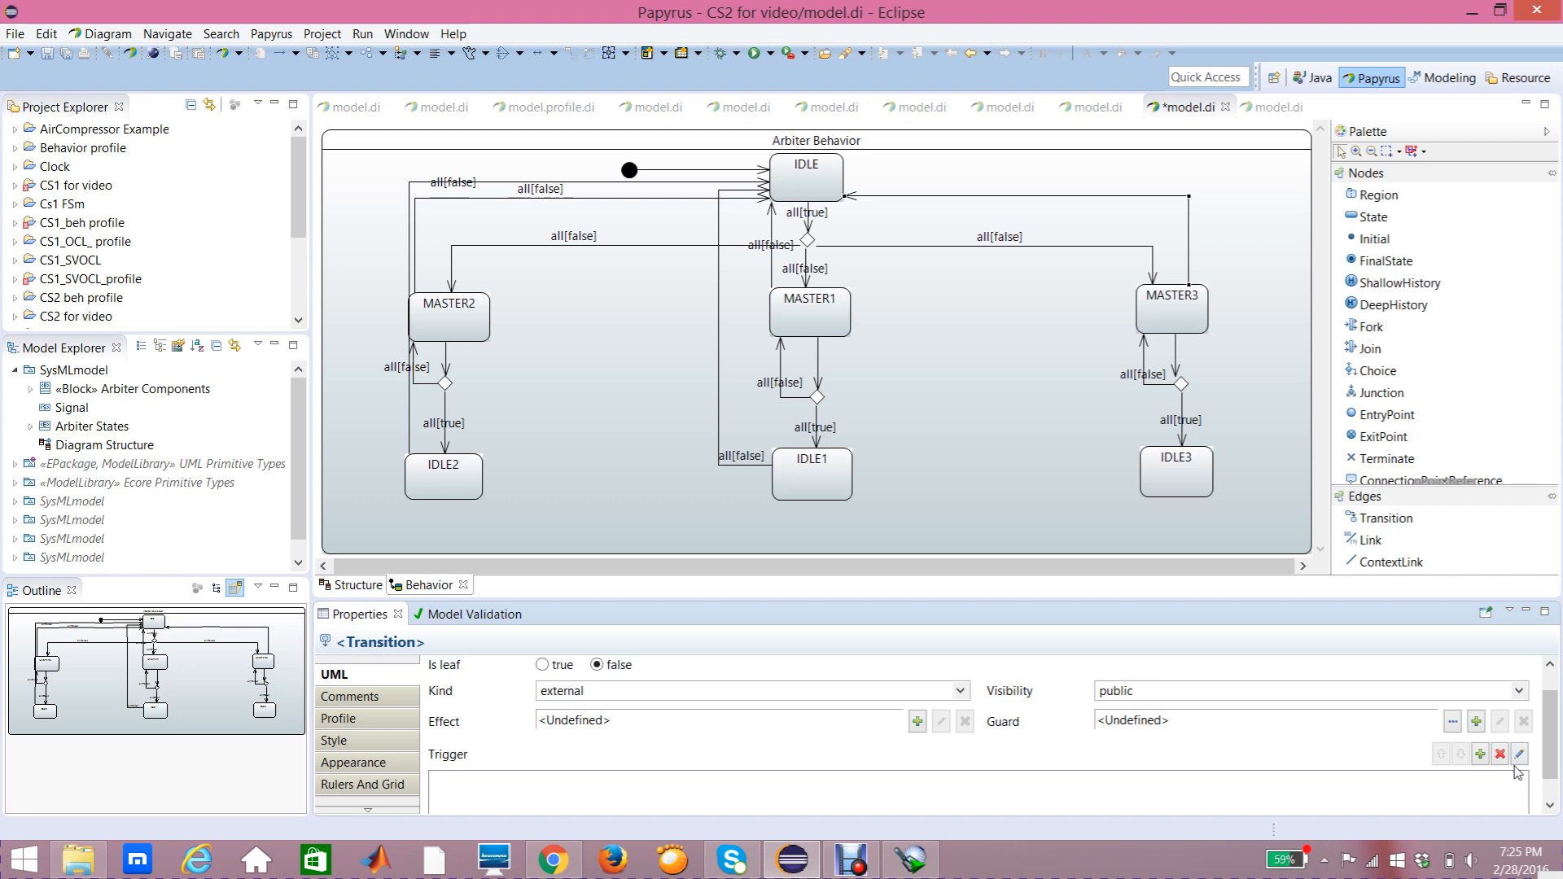
click(1479, 755)
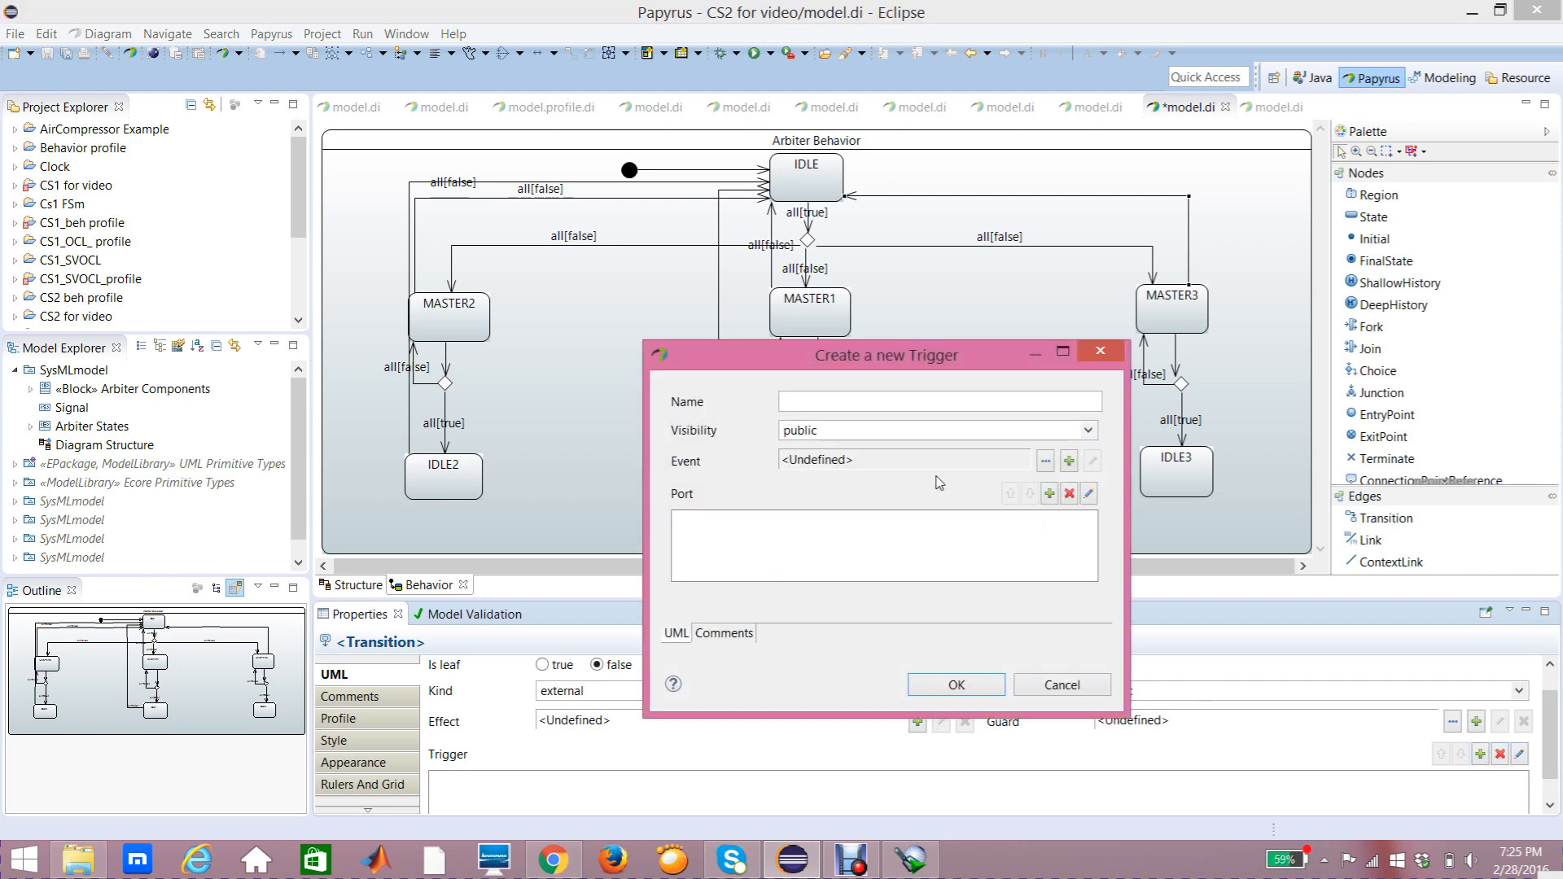
click(1050, 494)
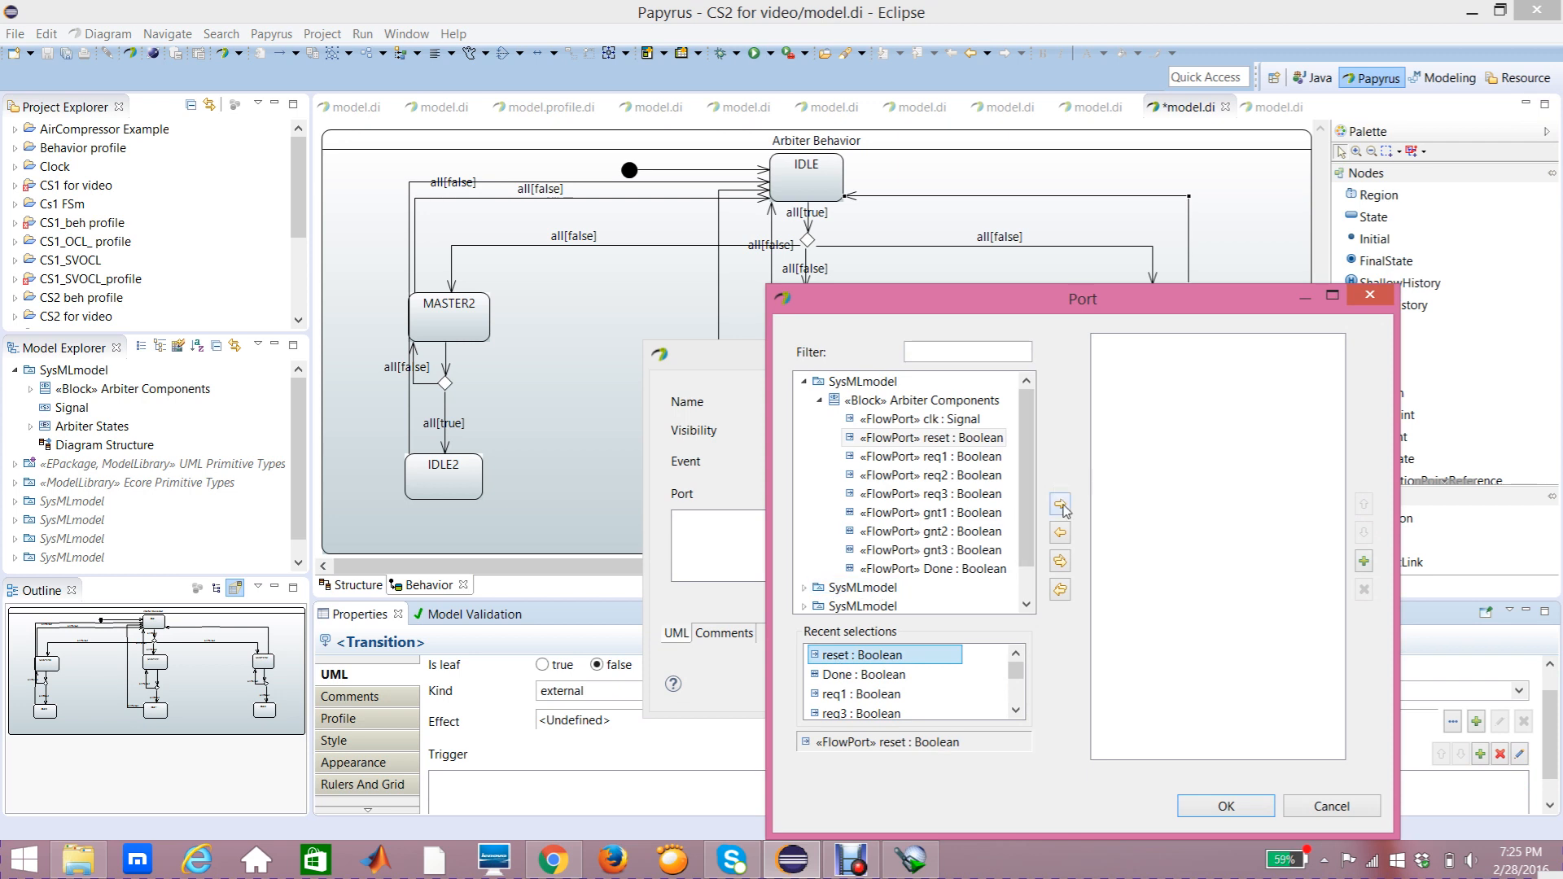
click(1061, 505)
click(1226, 808)
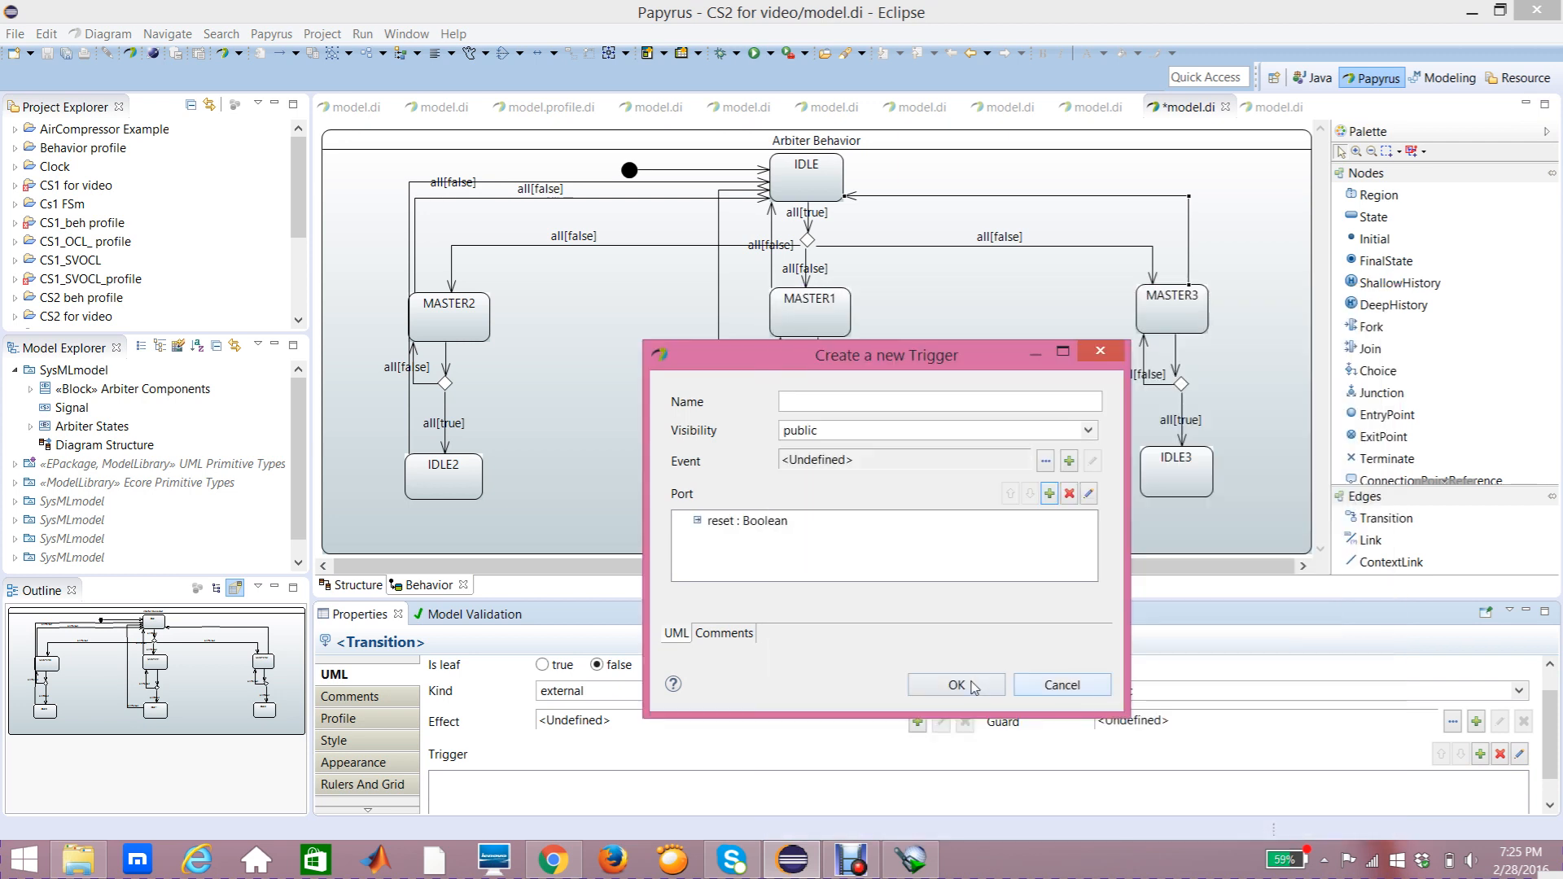
click(961, 686)
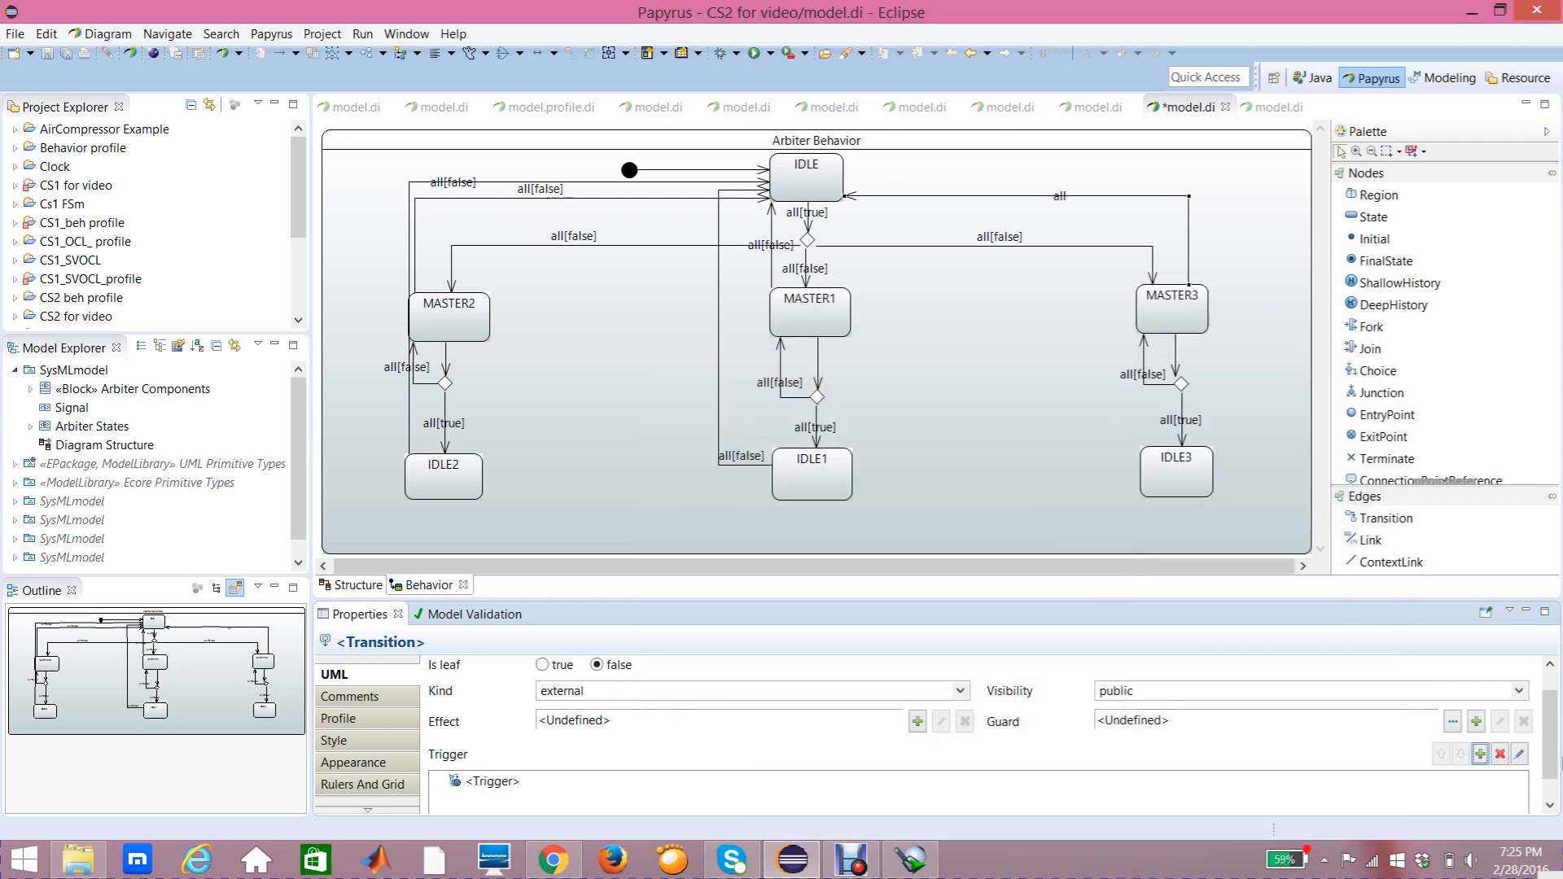
Step: Add a Constraint guard on the reset port with a LiteralBoolean false specification to the MASTER3-to-IDLE transition
click(1476, 722)
click(1460, 735)
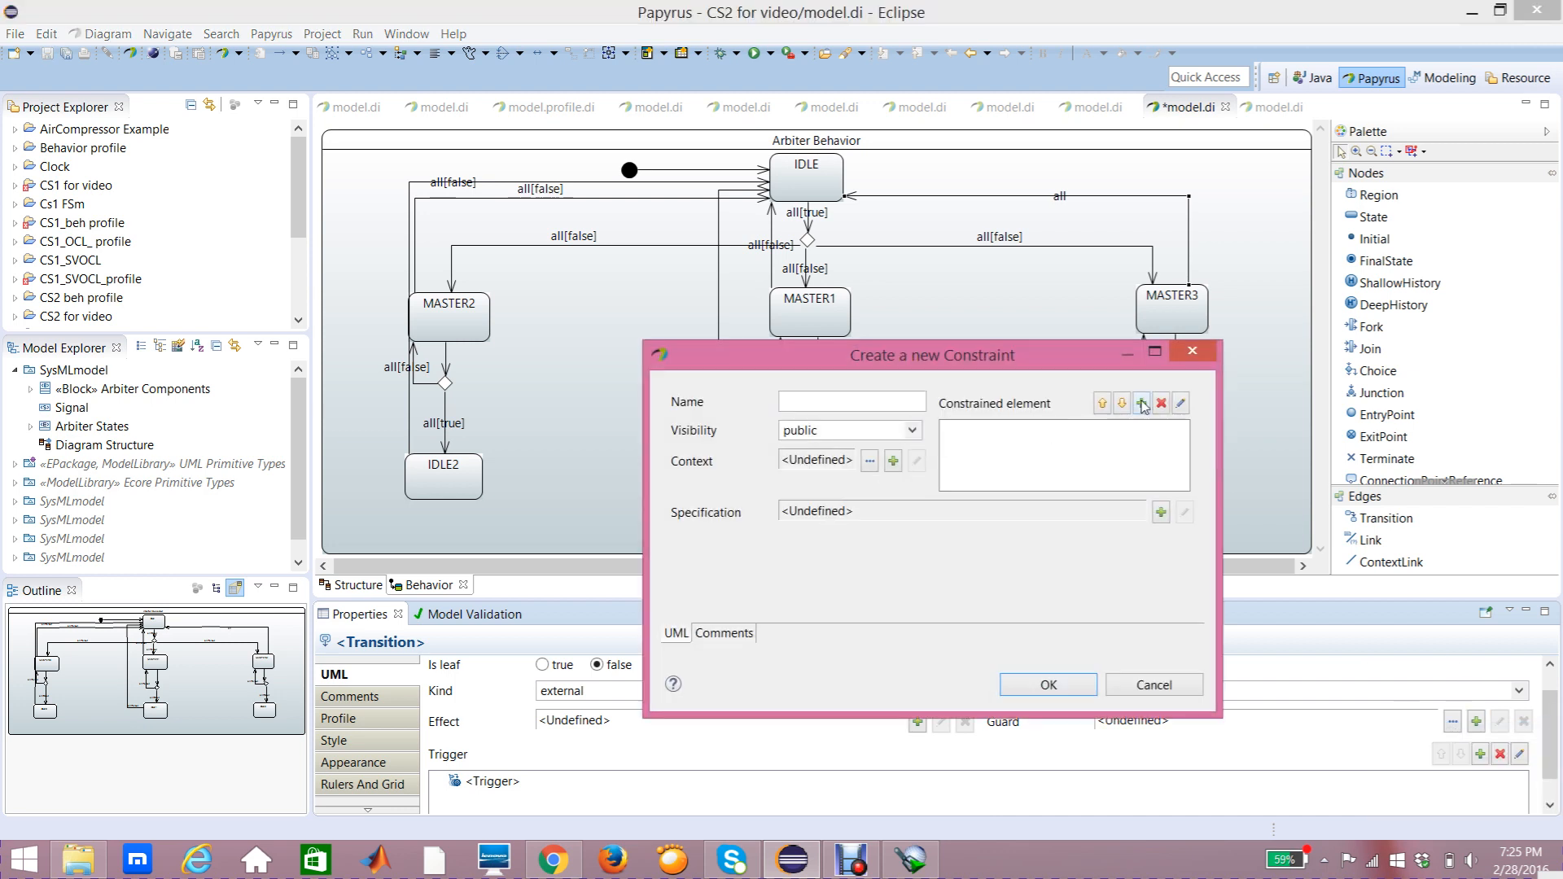
click(1144, 403)
click(879, 654)
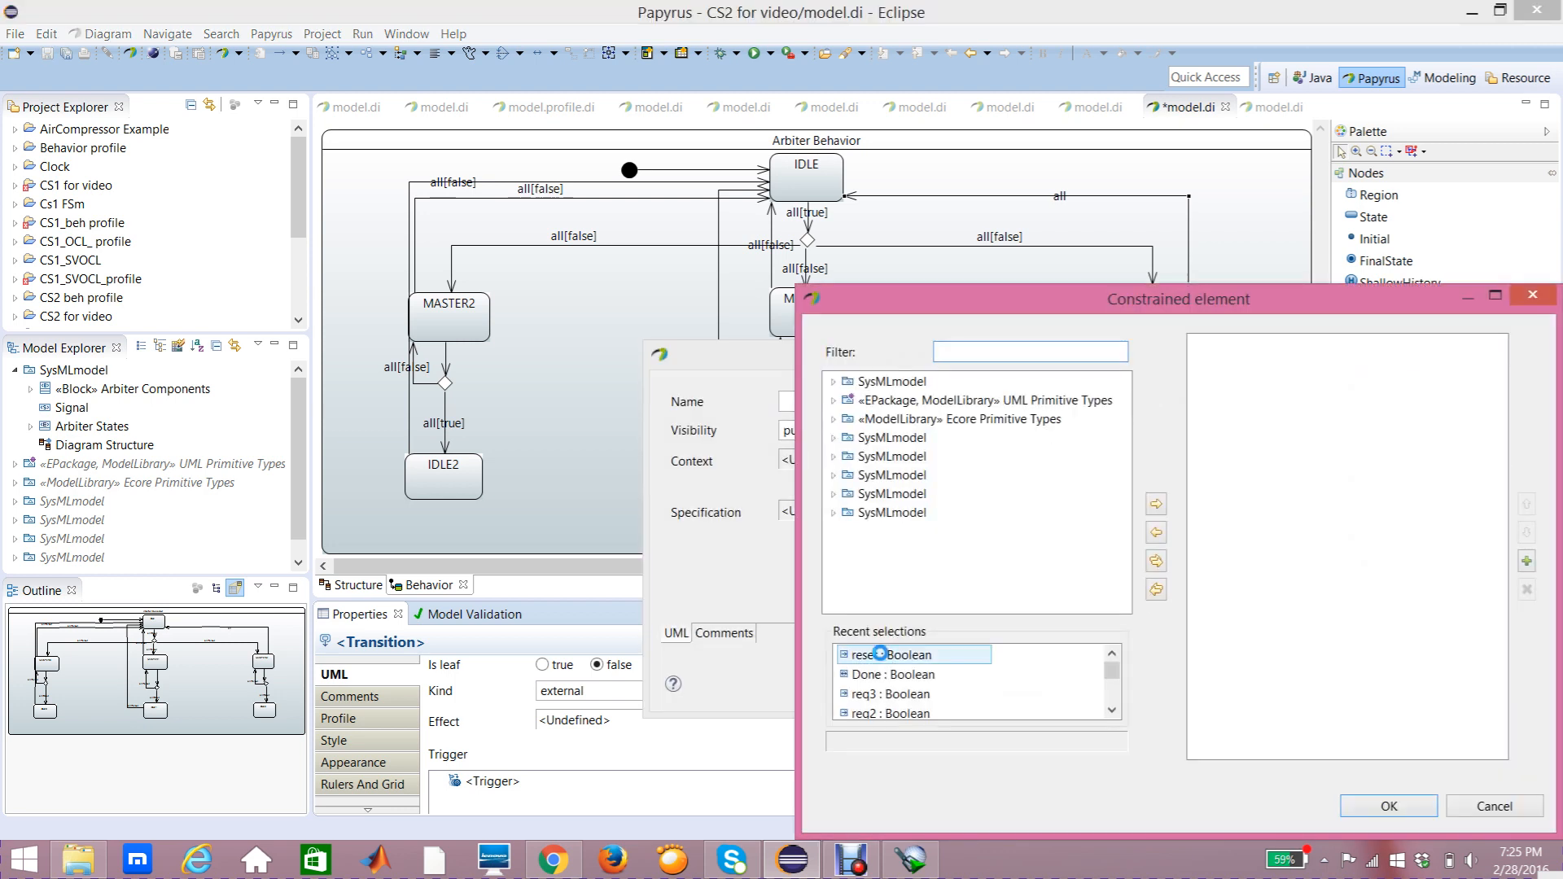
click(1159, 503)
click(1361, 807)
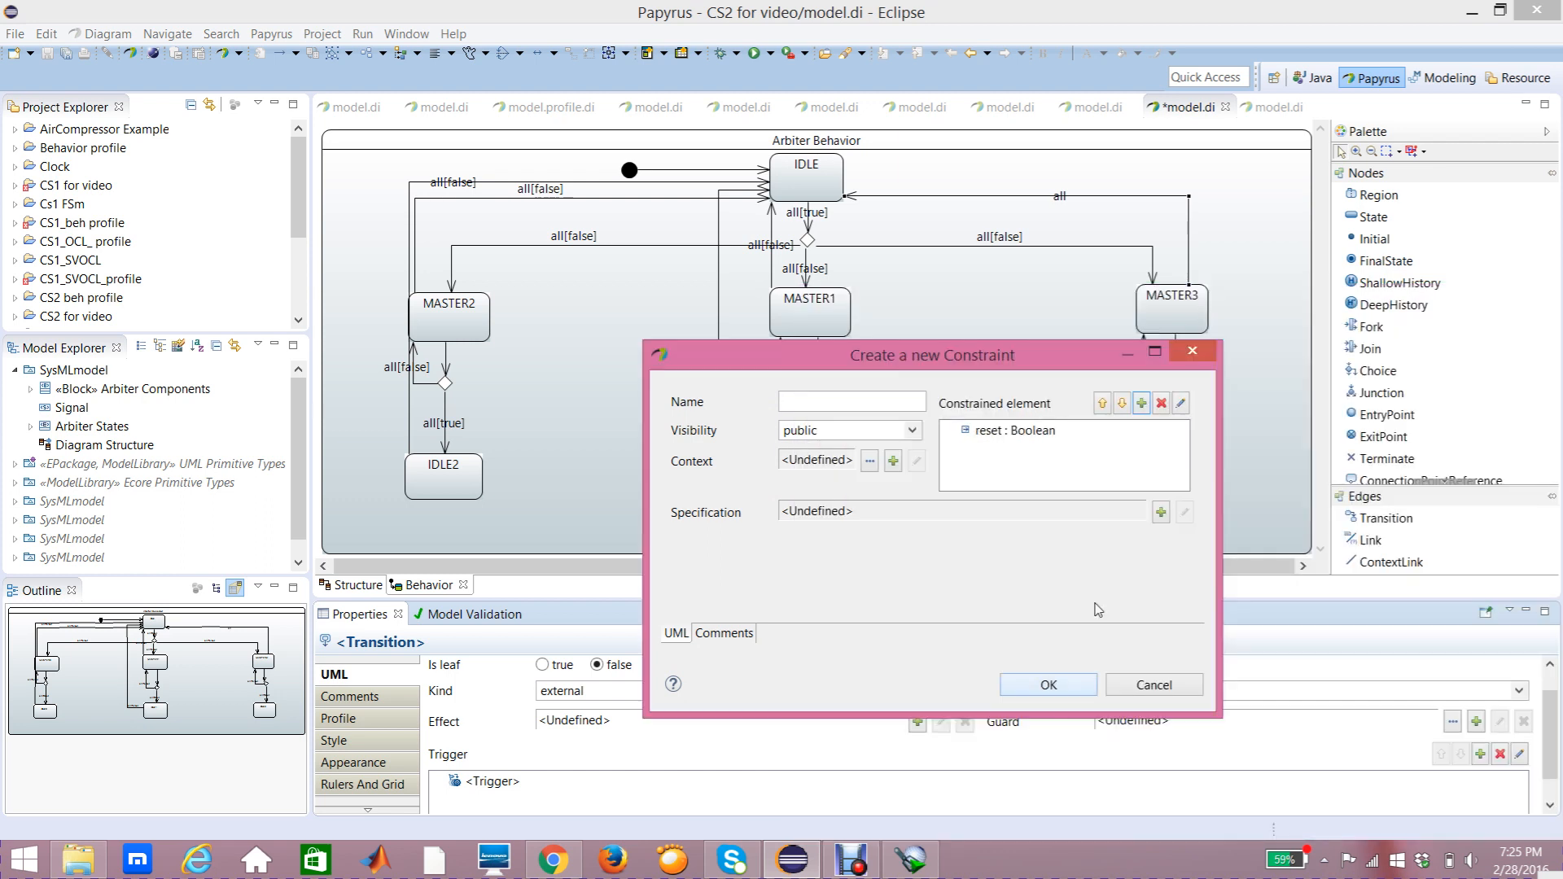
click(1162, 512)
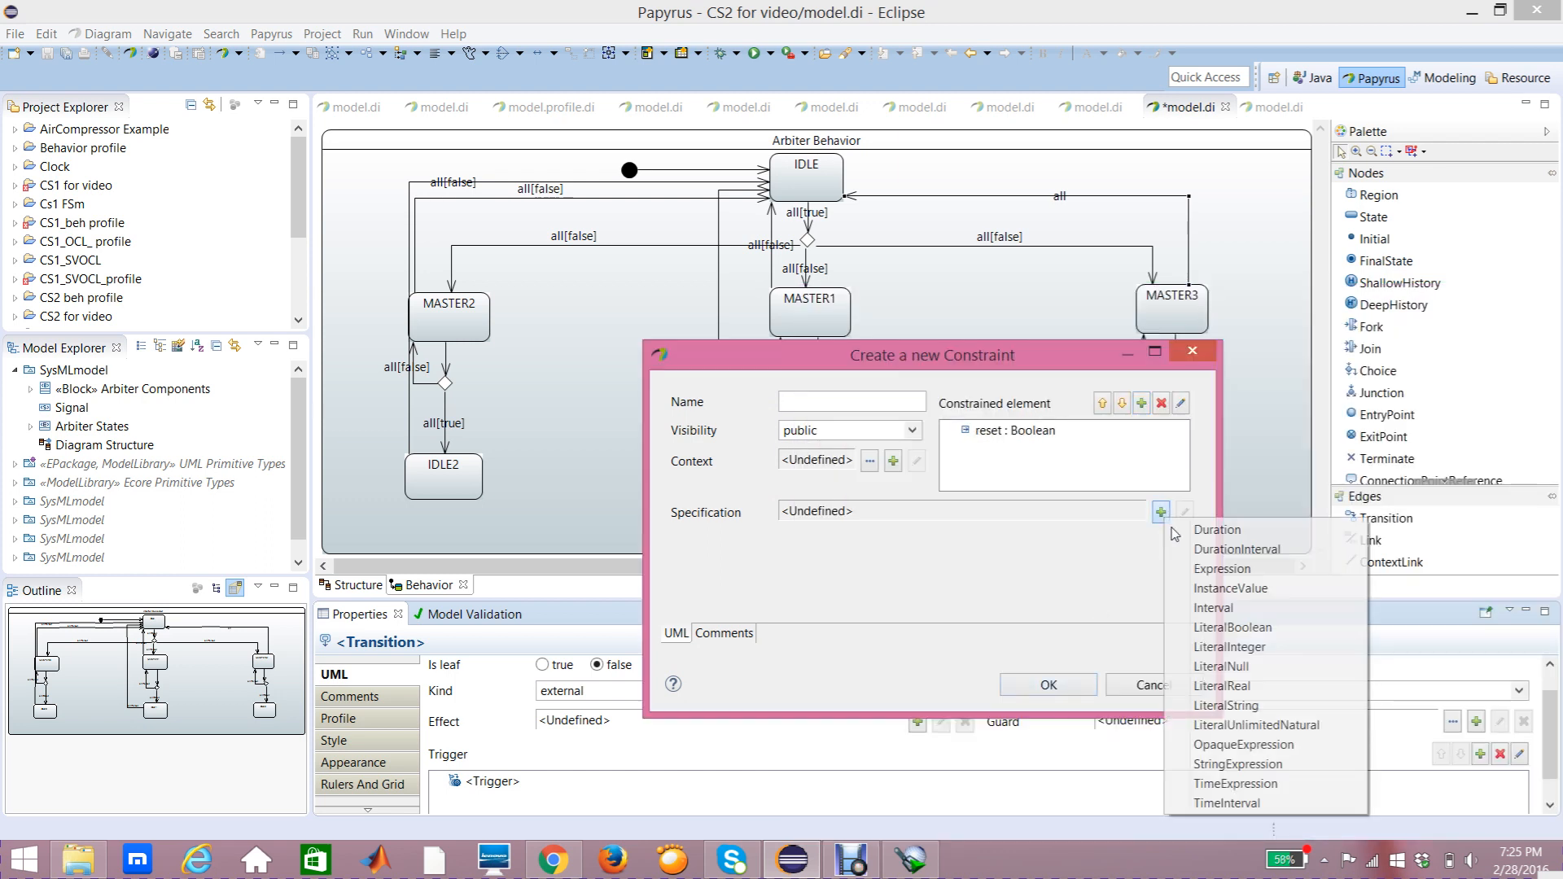
click(1214, 635)
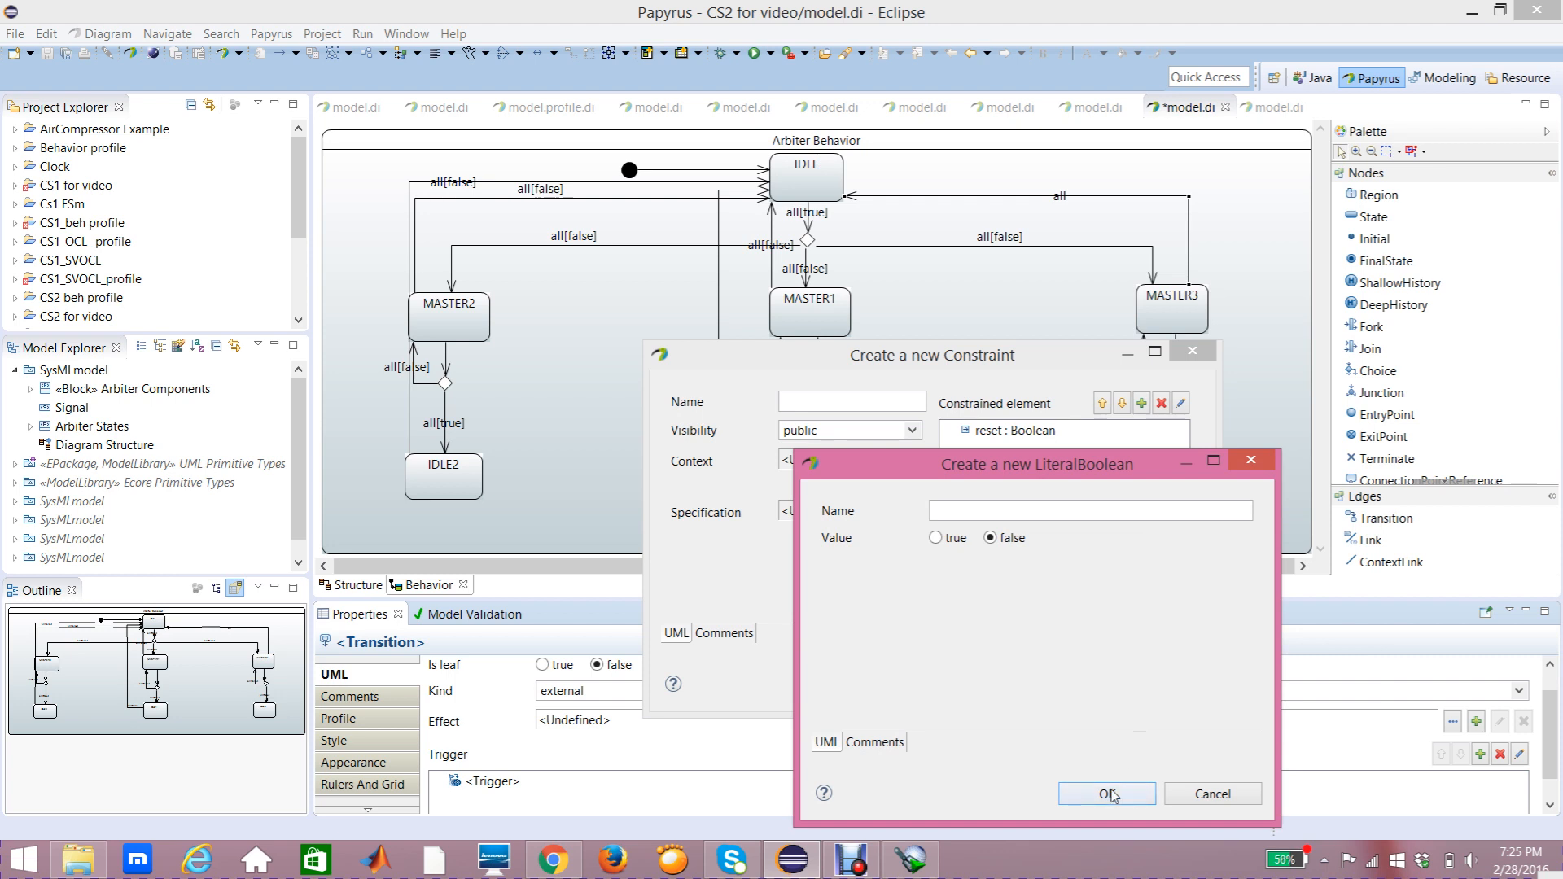
click(1110, 793)
click(1052, 686)
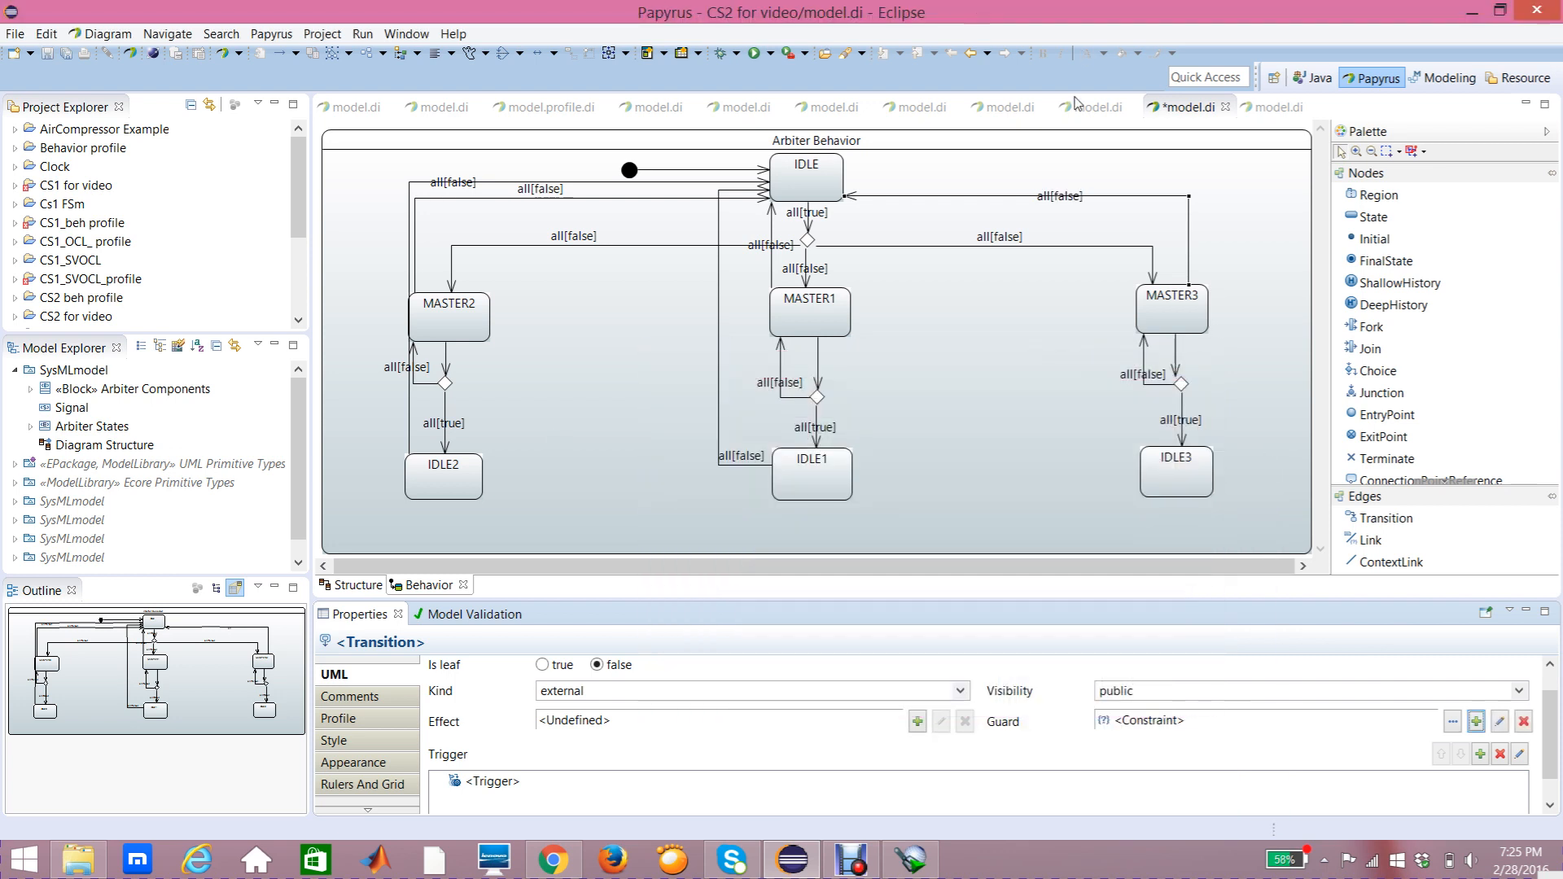
double_click(1063, 199)
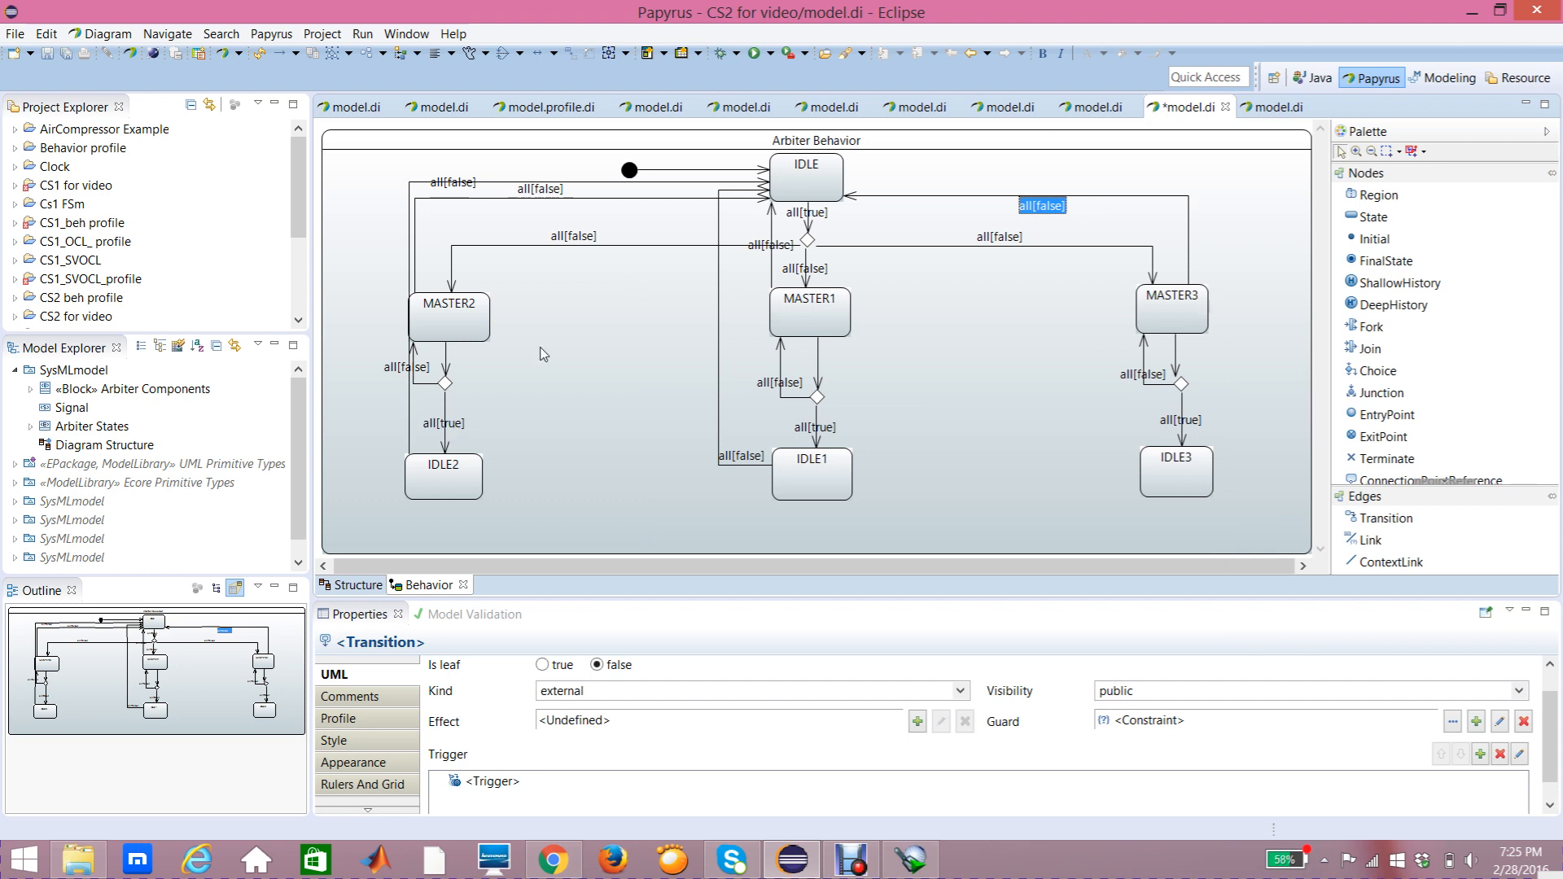
Step: Draw a transition from IDLE3 to IDLE and reroute it with a bendpoint running up the right side and across to IDLE
mouse_move(980, 481)
click(1411, 526)
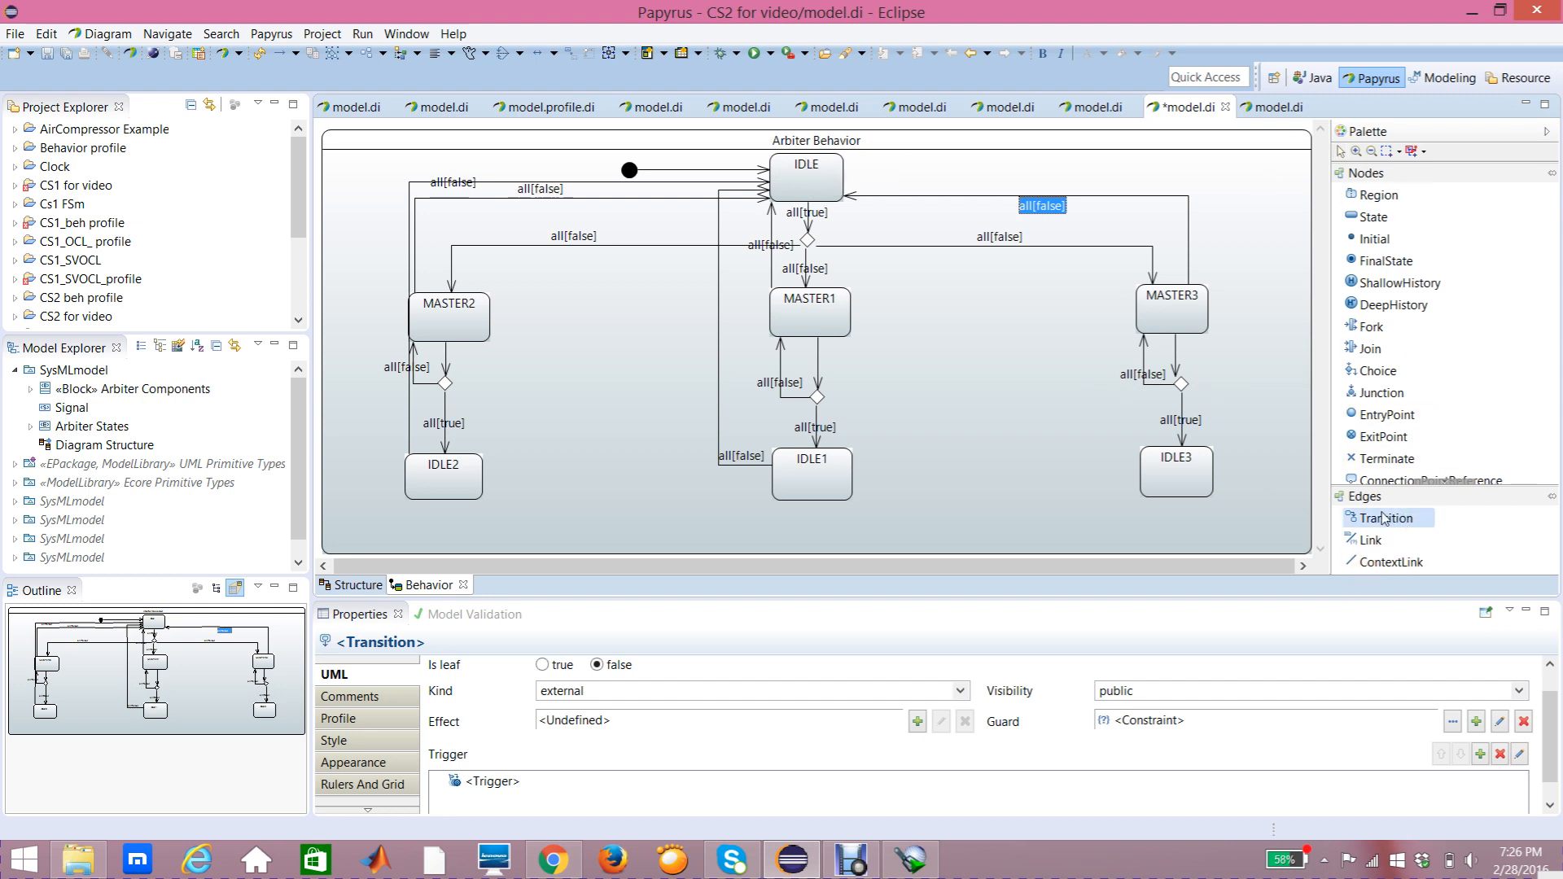
click(1209, 476)
click(839, 170)
drag(953, 264, 1203, 175)
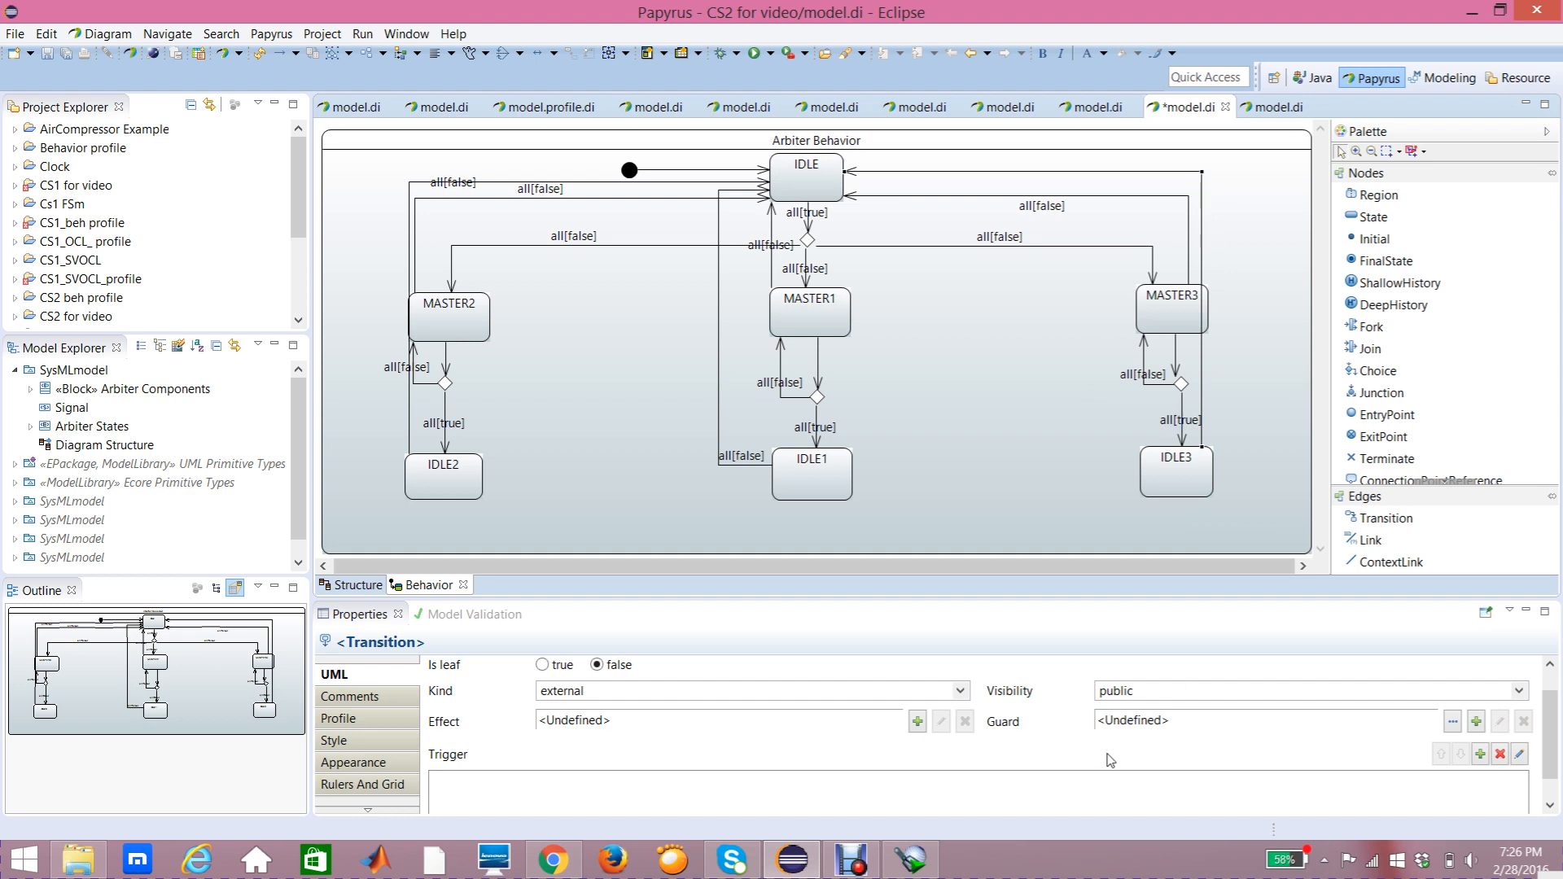
Step: Add a trigger on the reset port to the IDLE3-to-IDLE transition
click(1481, 756)
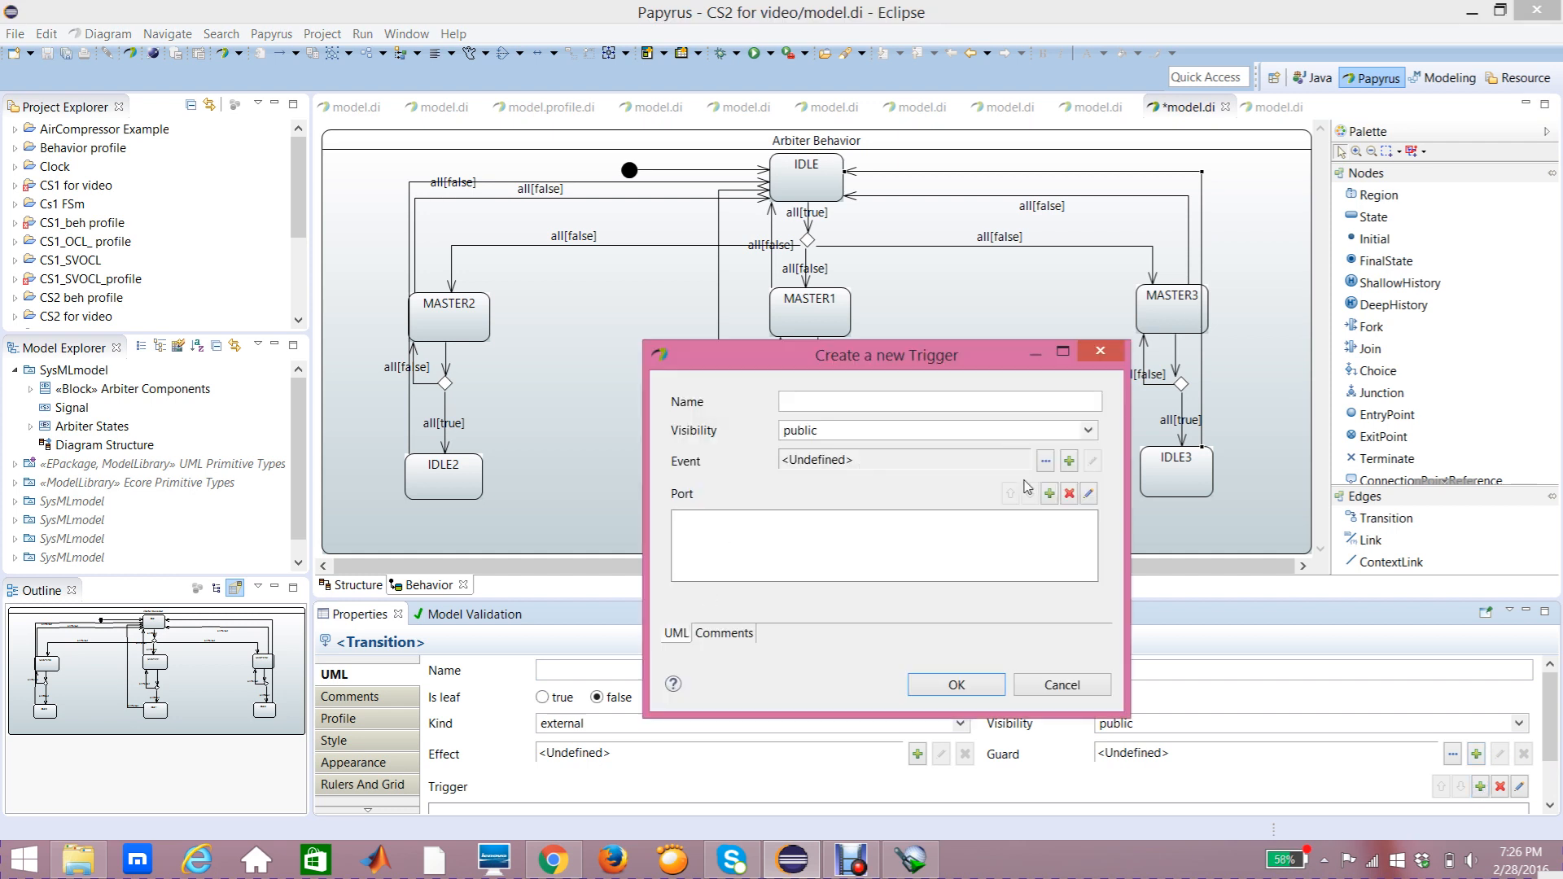
click(1050, 494)
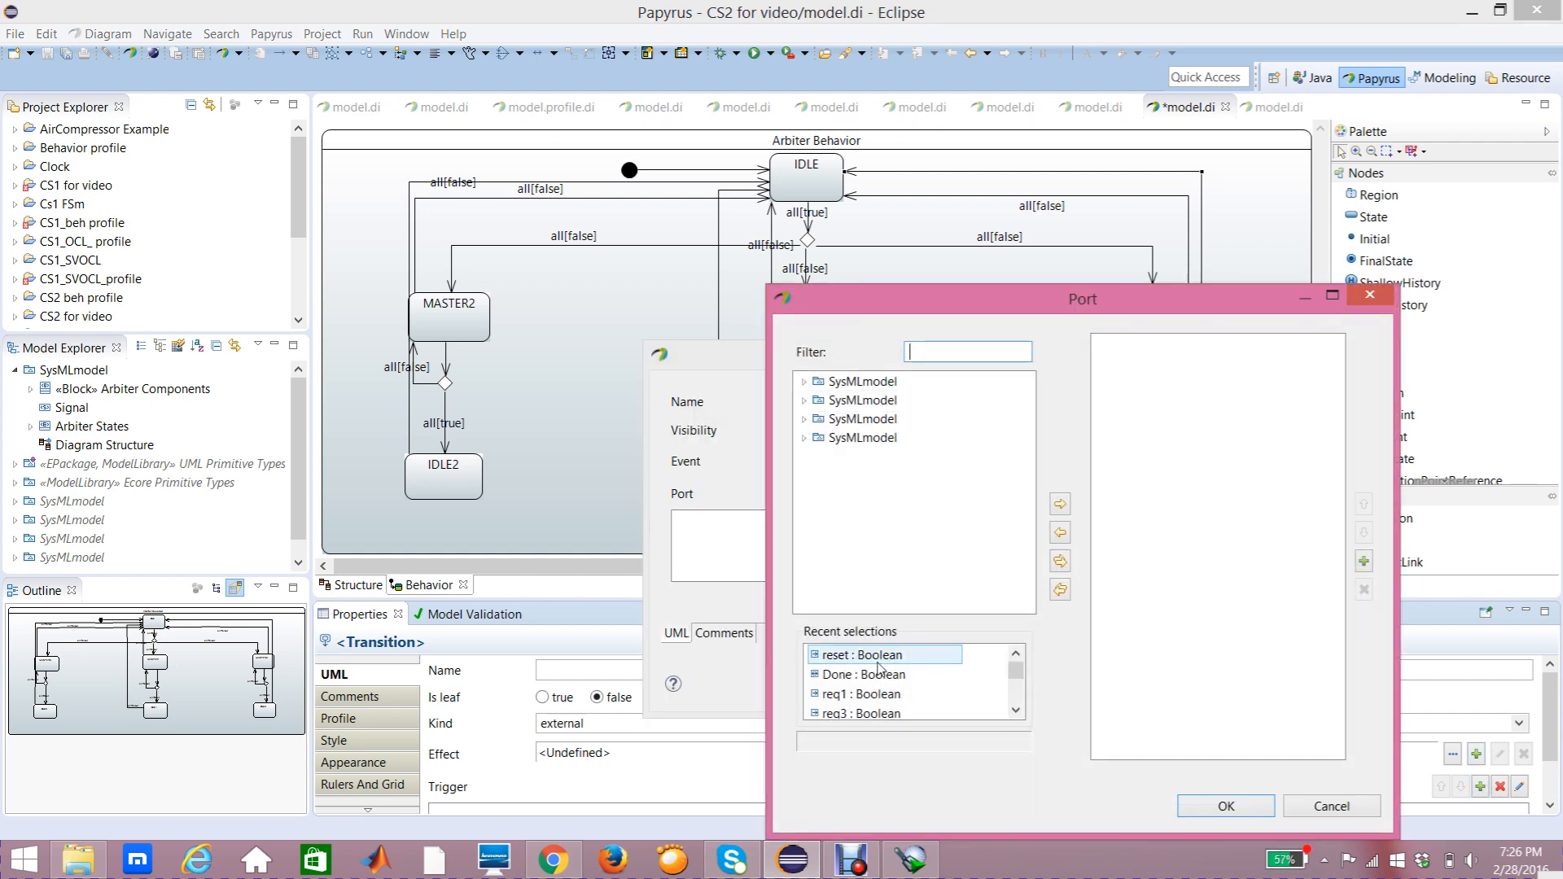
click(877, 661)
click(1060, 504)
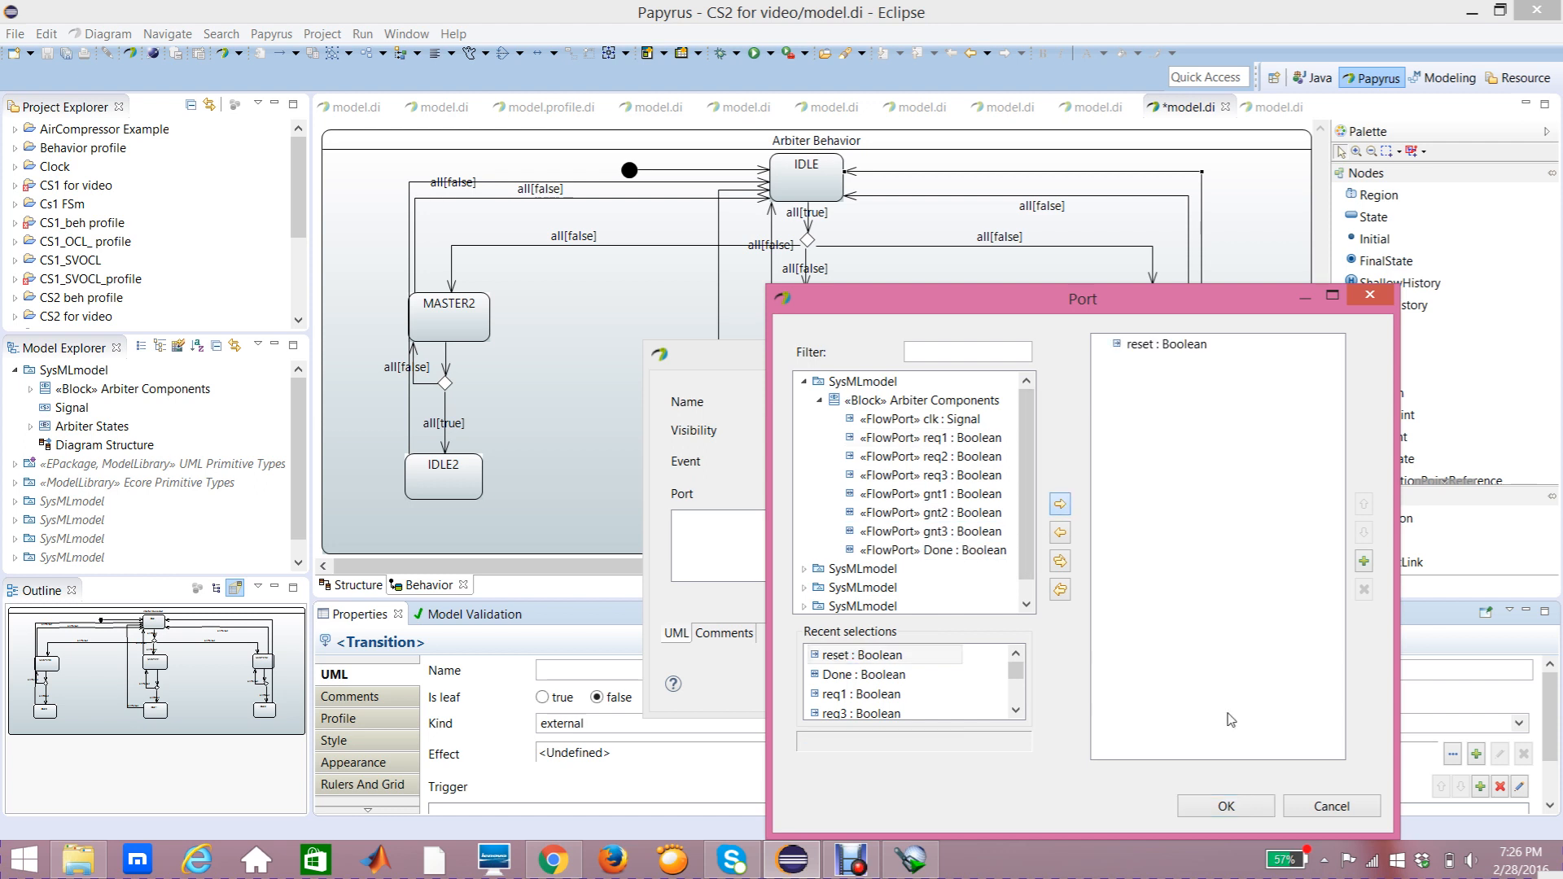
click(1243, 807)
click(958, 685)
Step: Add a Constraint guard on the reset port with a LiteralBoolean false specification to the IDLE3-to-IDLE transition, moving its label above
click(1476, 754)
click(1433, 664)
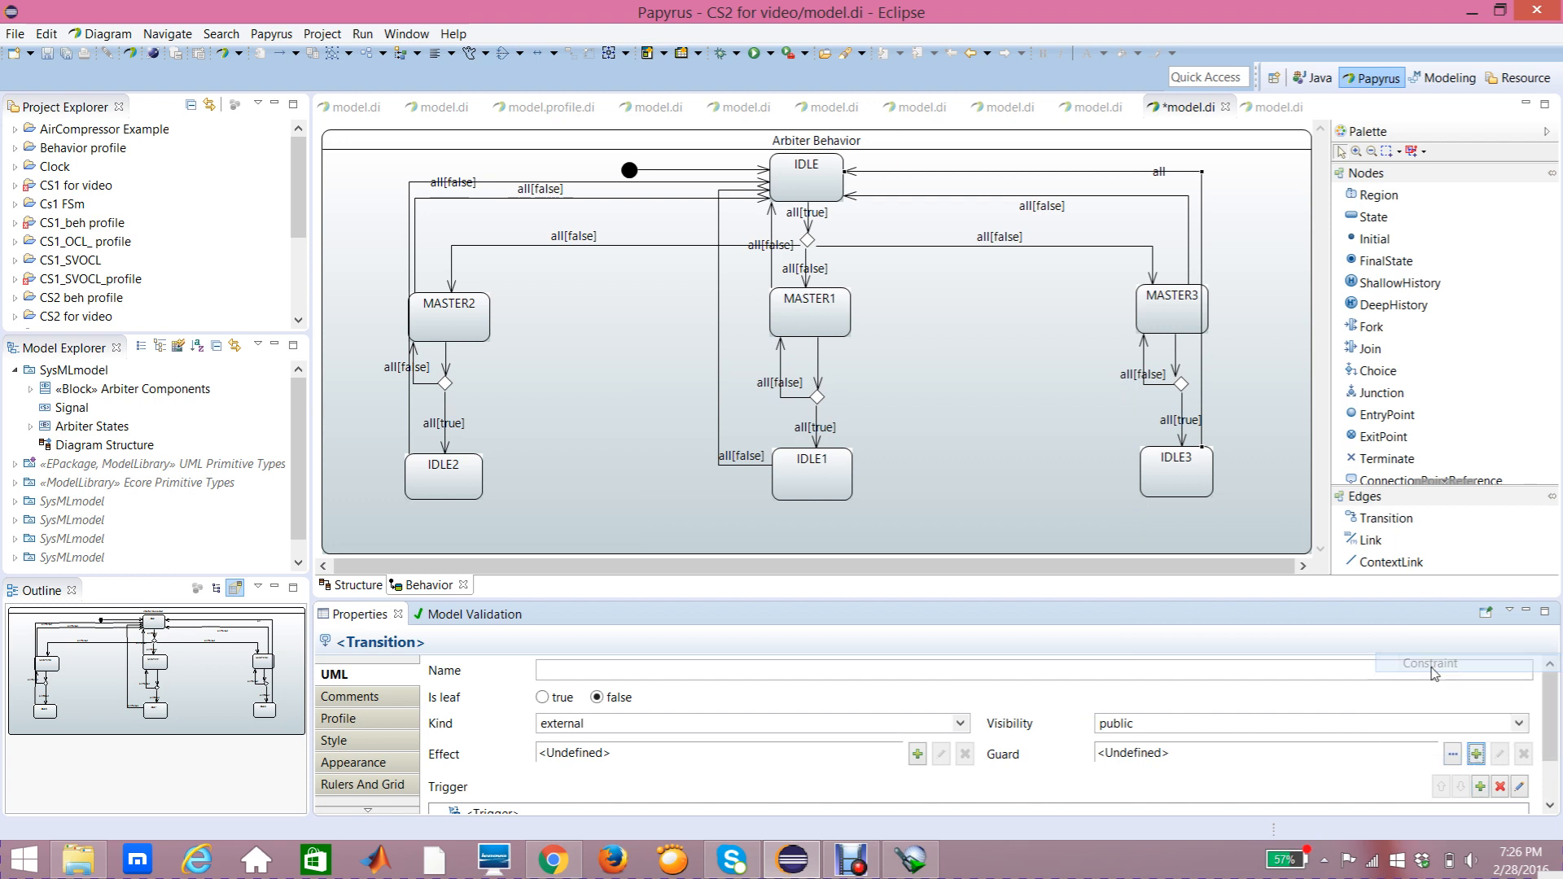
click(1144, 403)
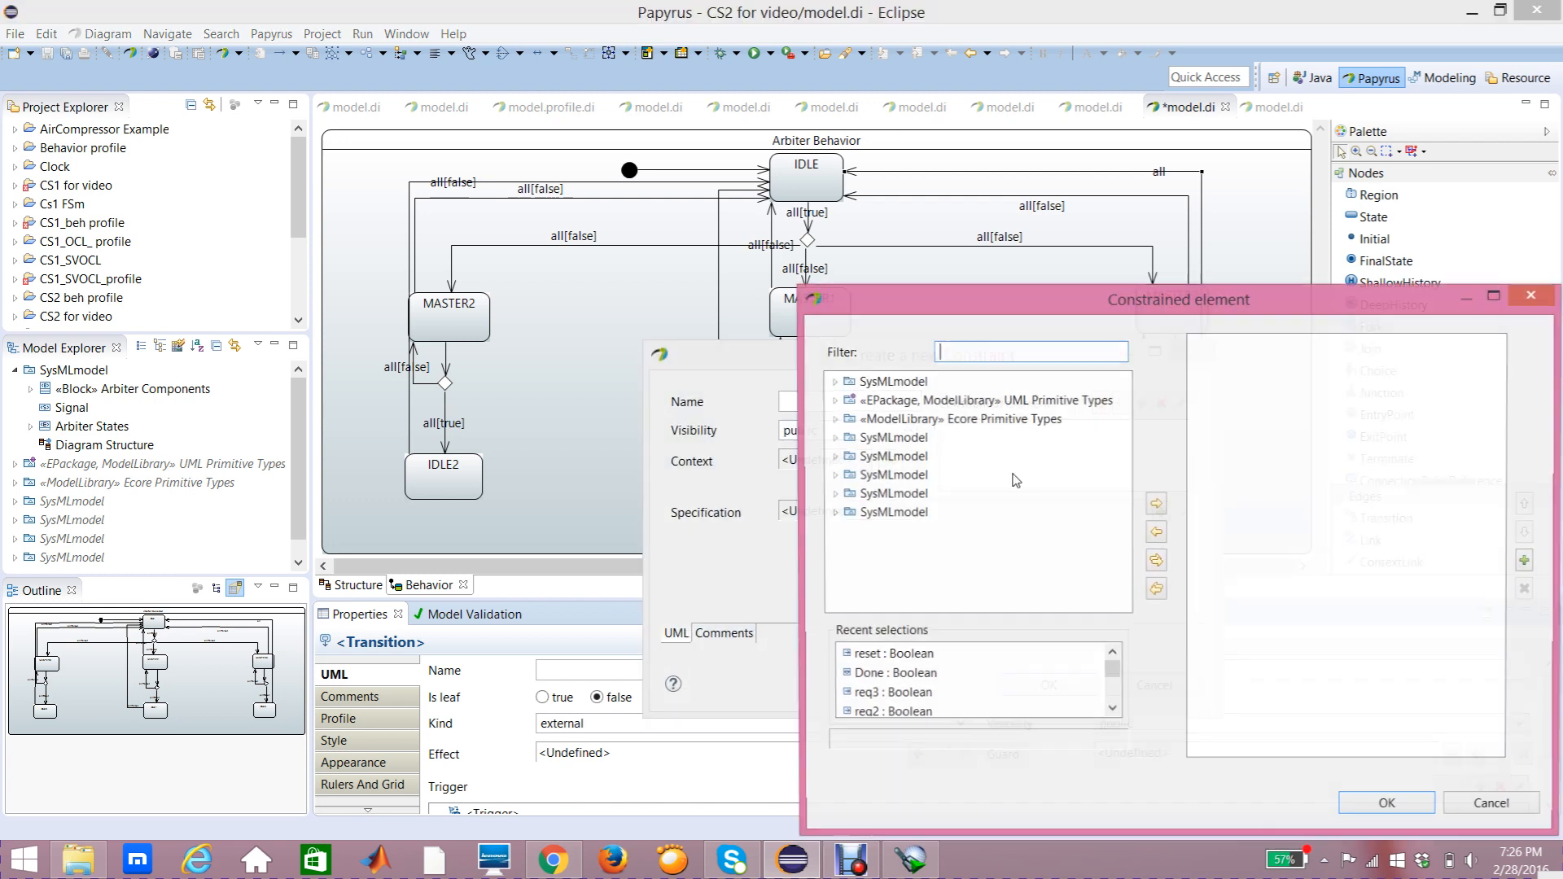
click(1156, 503)
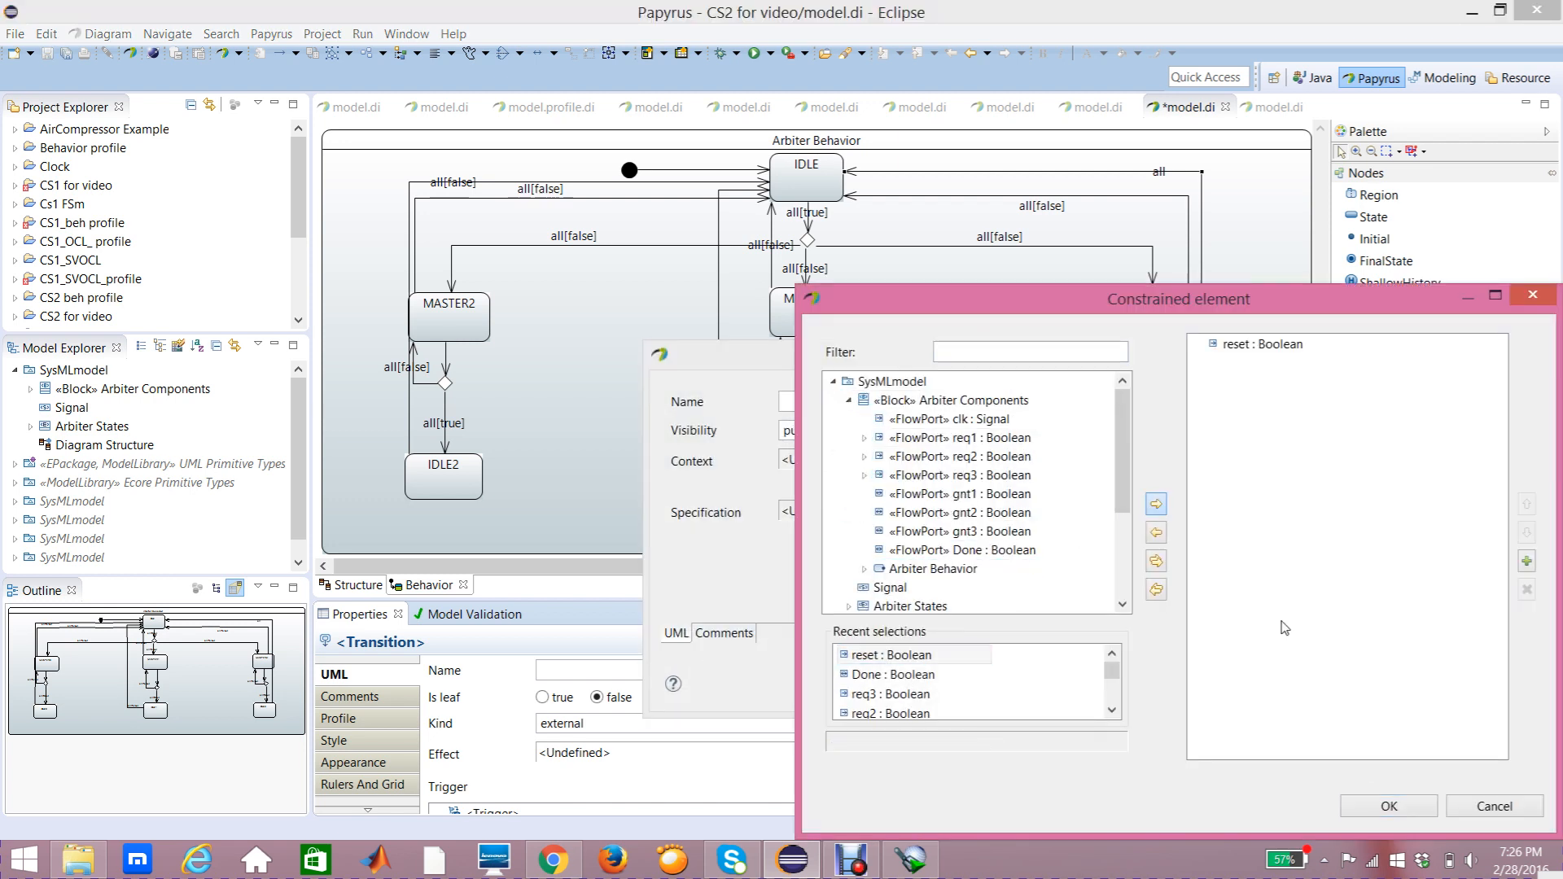
click(1389, 806)
click(1162, 511)
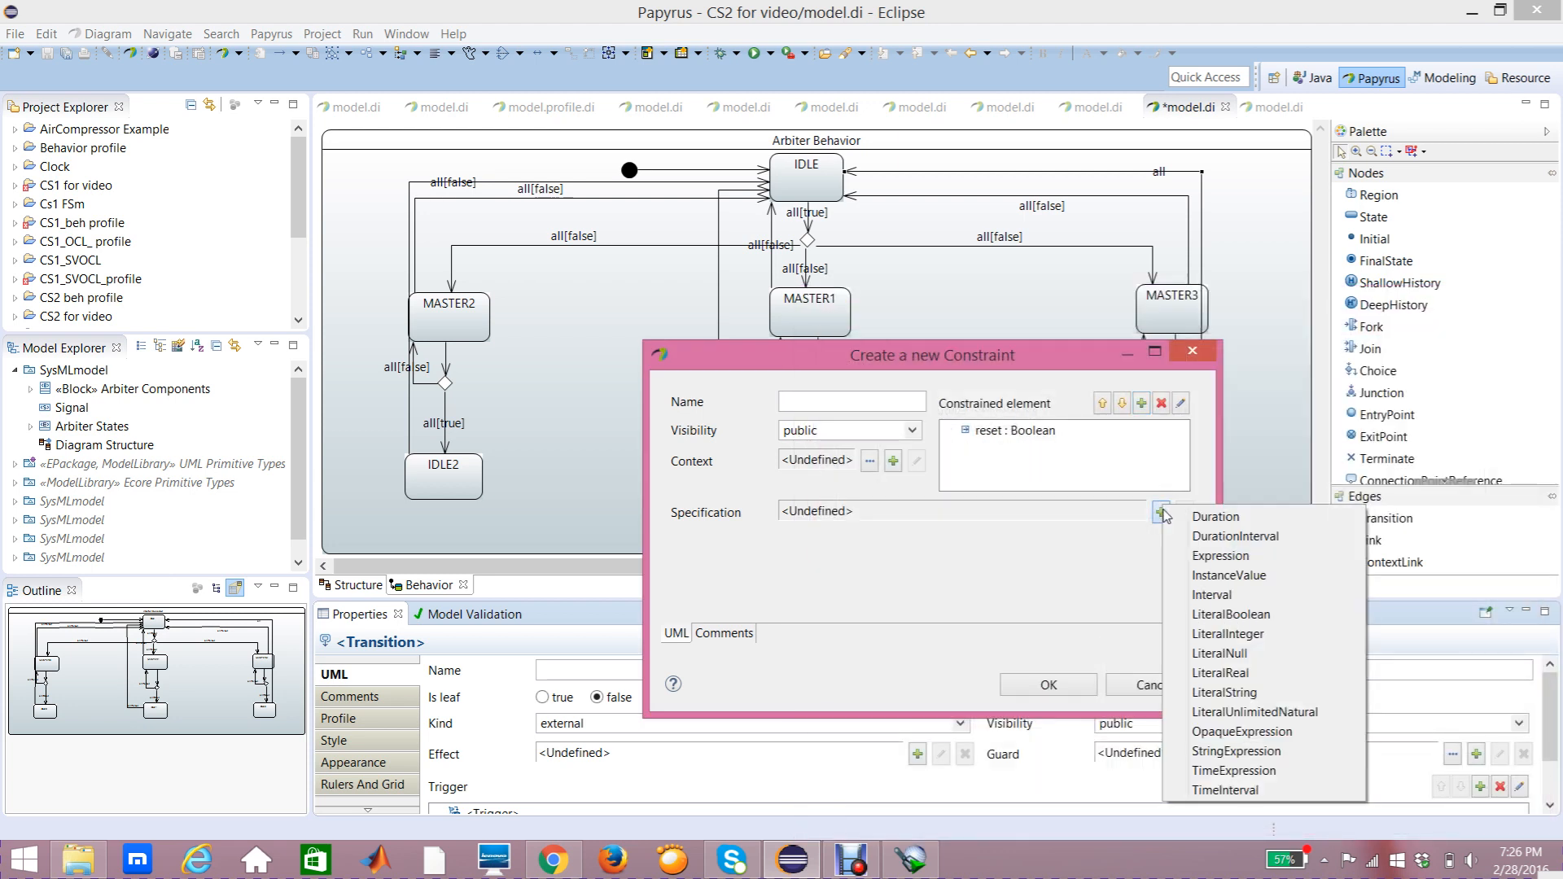
click(1227, 617)
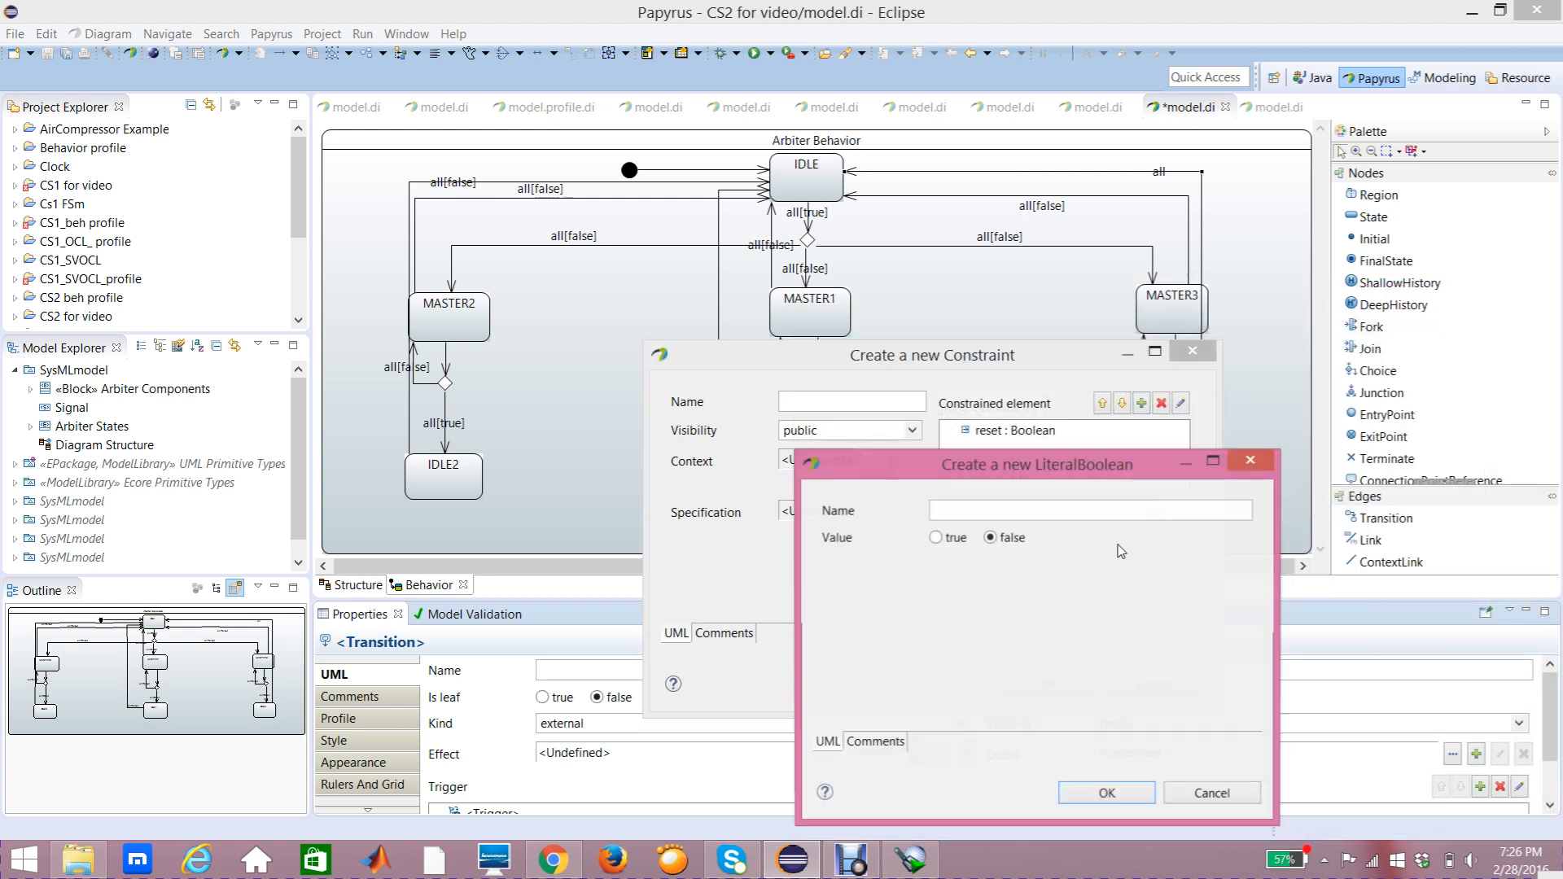
click(1109, 795)
click(1048, 686)
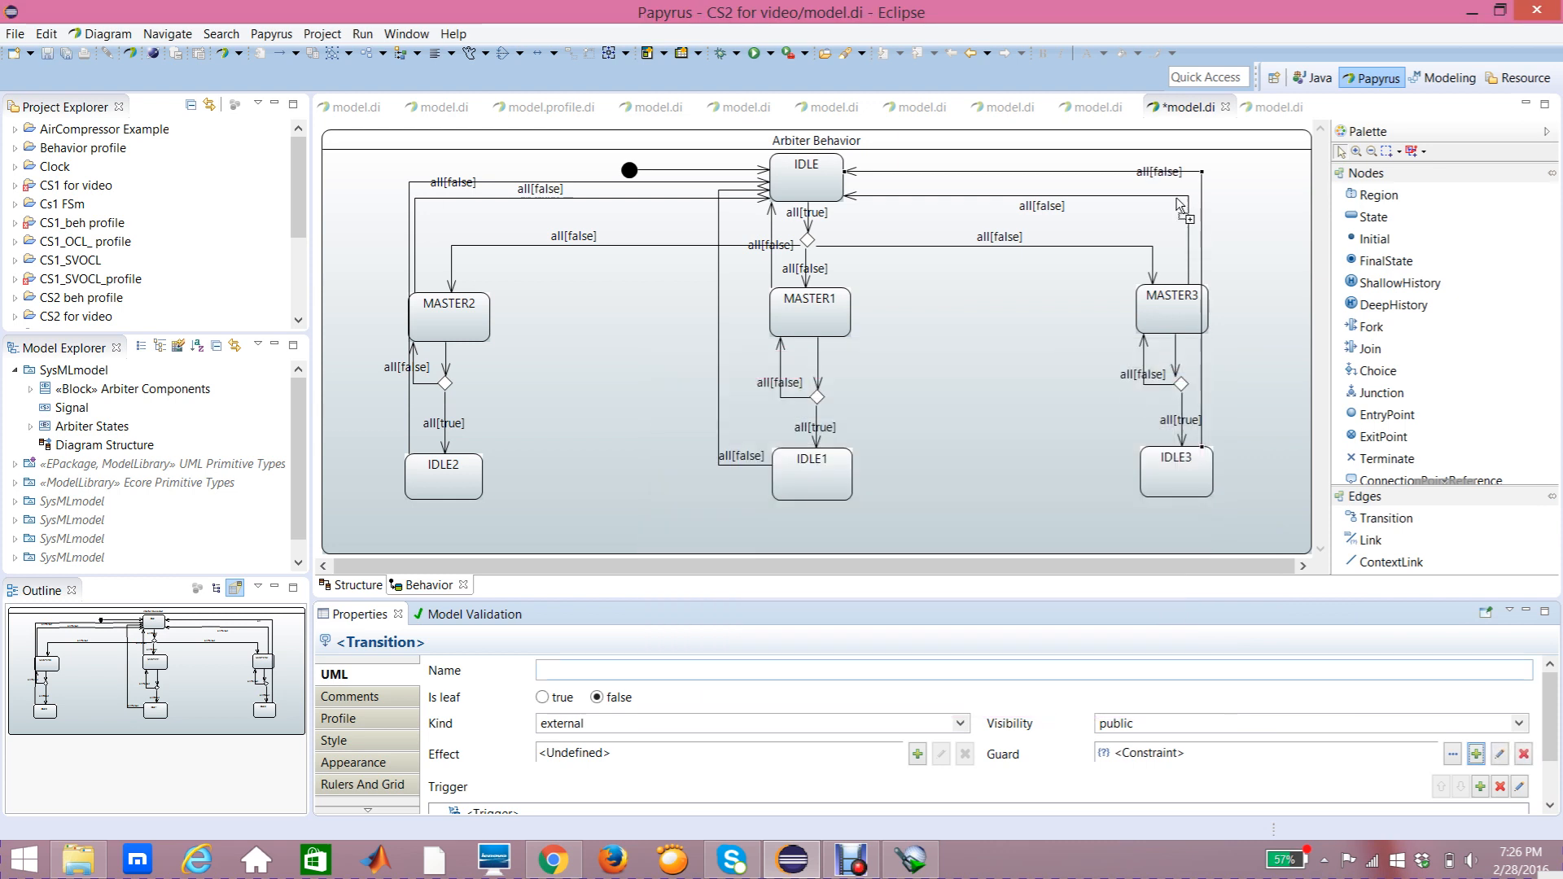
drag(1149, 183, 1100, 174)
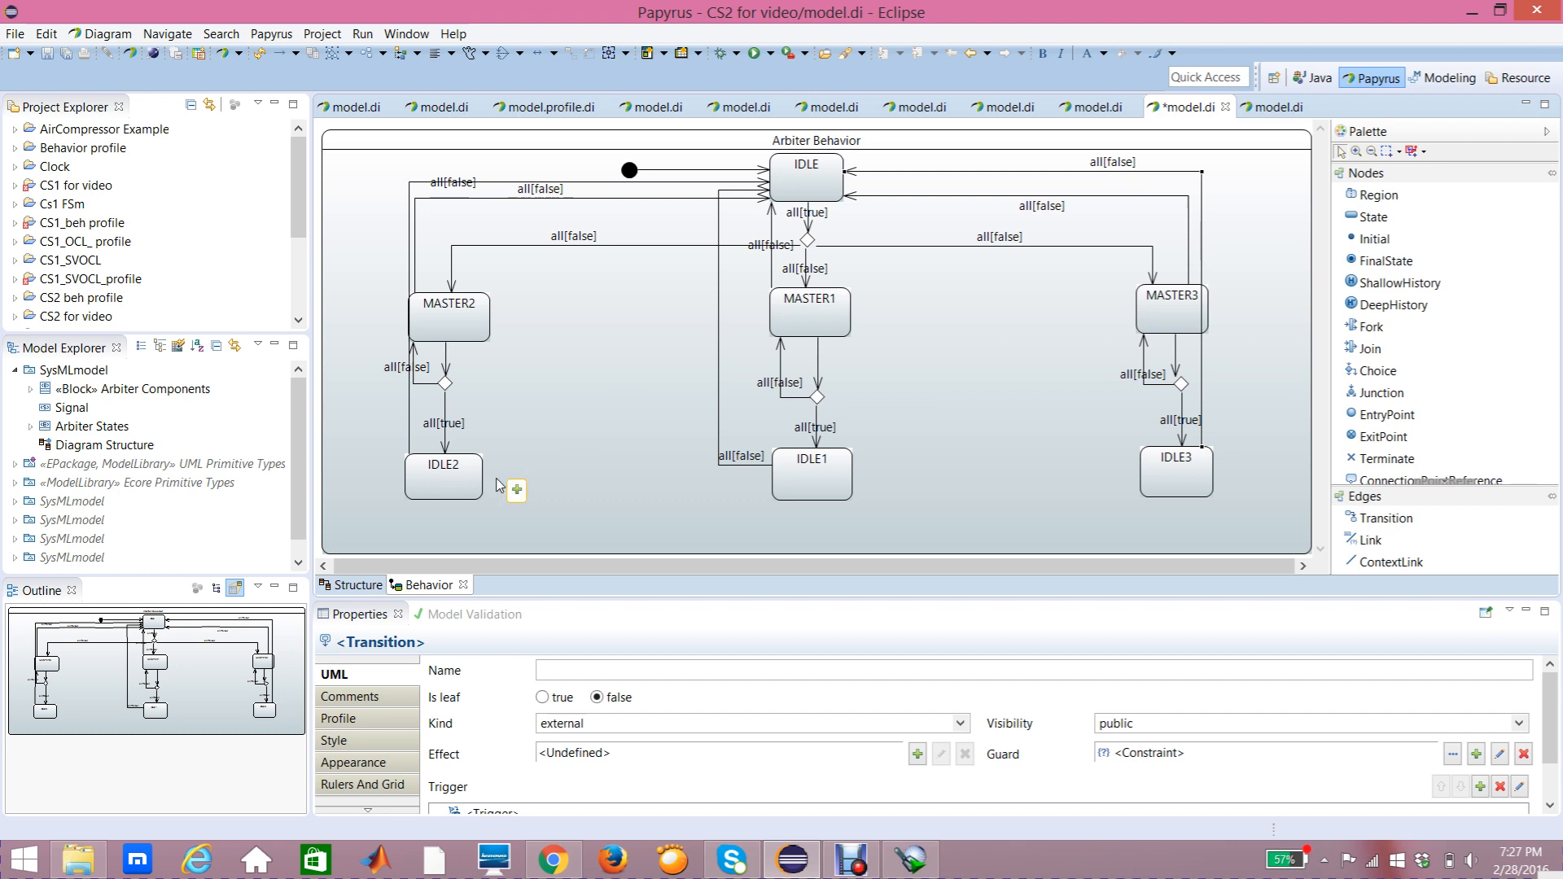
click(851, 859)
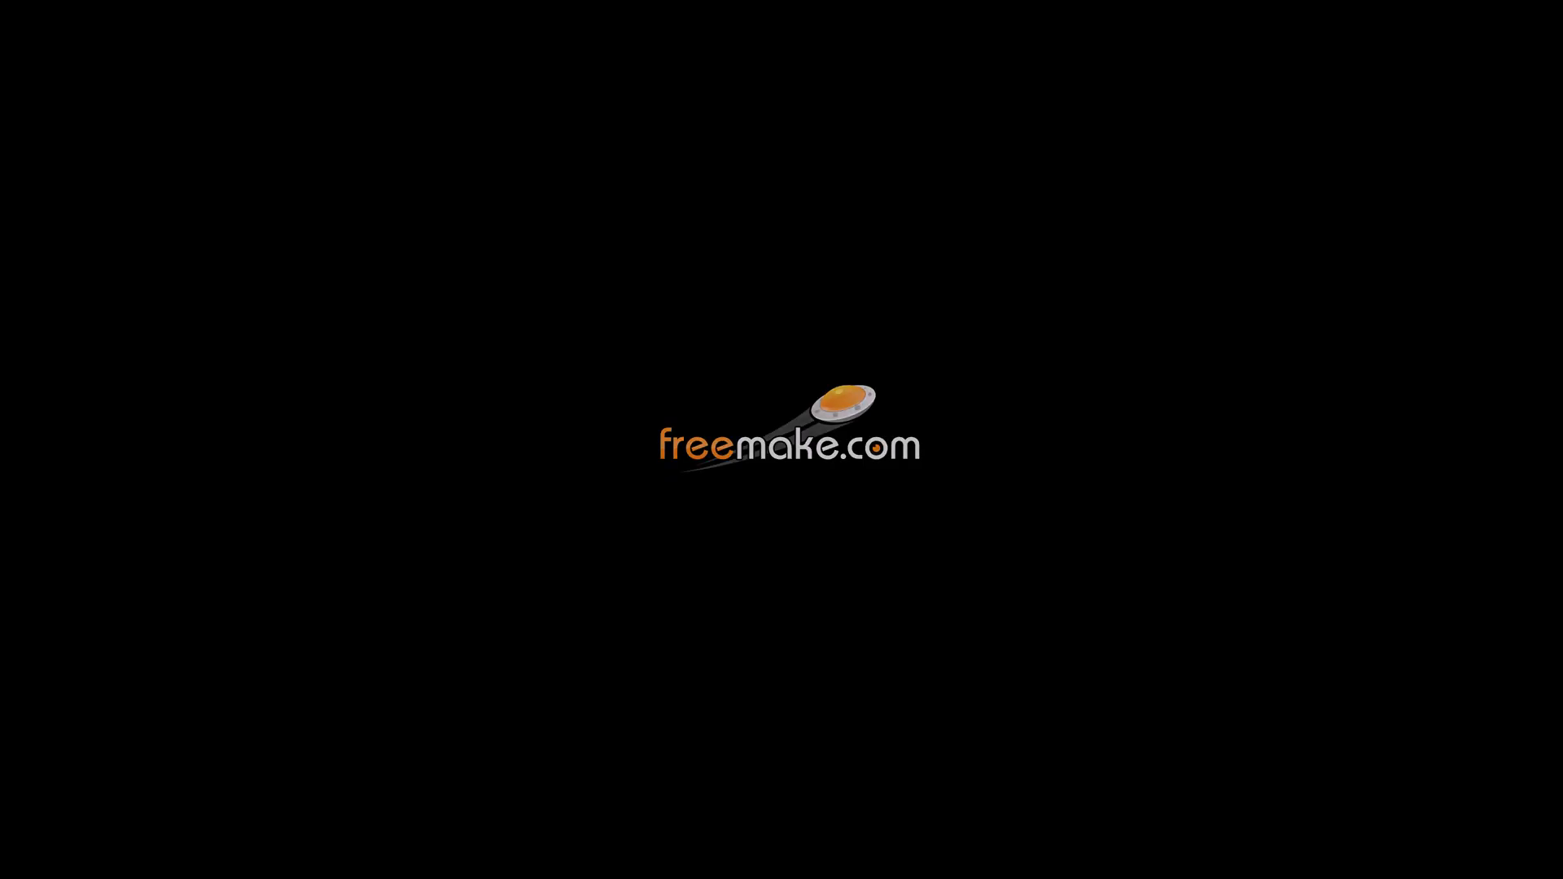